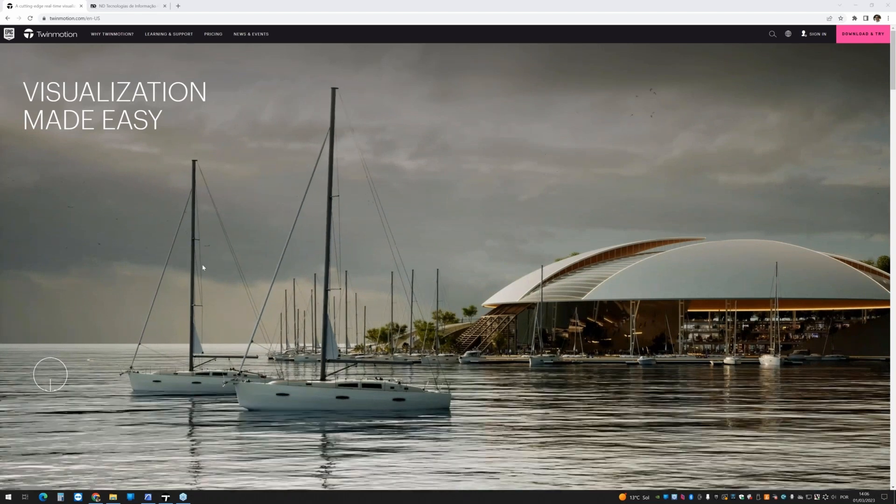
# - Look through the Twinmotion home page, from the design sync and plugin compatibility sections to the free resources and project showcase
pyautogui.scroll(-3, 203, 268)
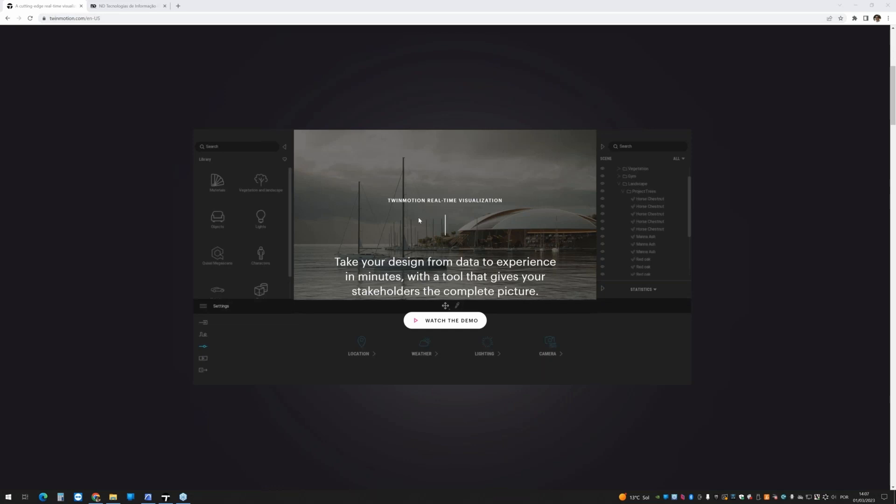
pyautogui.scroll(-5, 417, 217)
pyautogui.scroll(-6, 400, 226)
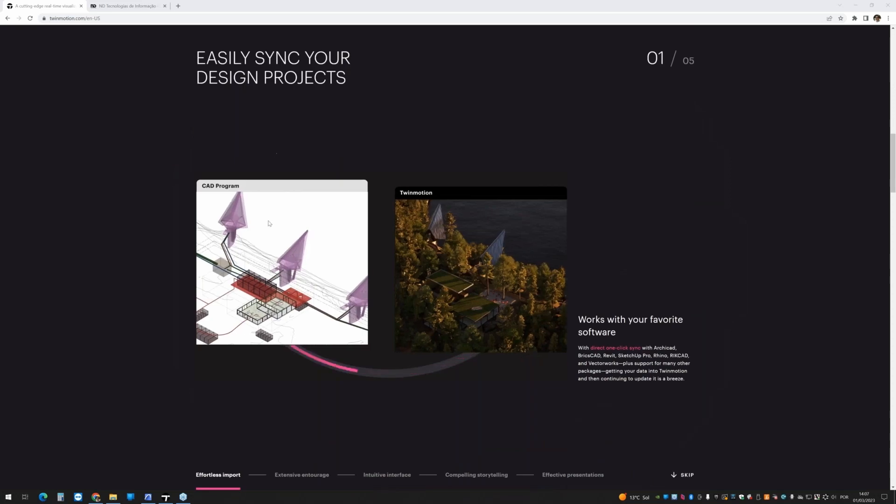
pyautogui.scroll(-3, 290, 224)
pyautogui.scroll(5, 290, 224)
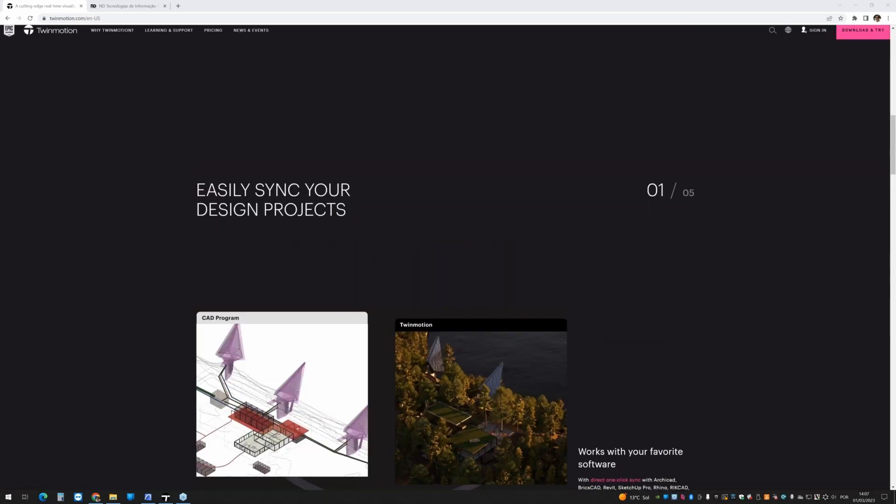
pyautogui.scroll(-6, 321, 205)
pyautogui.scroll(-3, 401, 255)
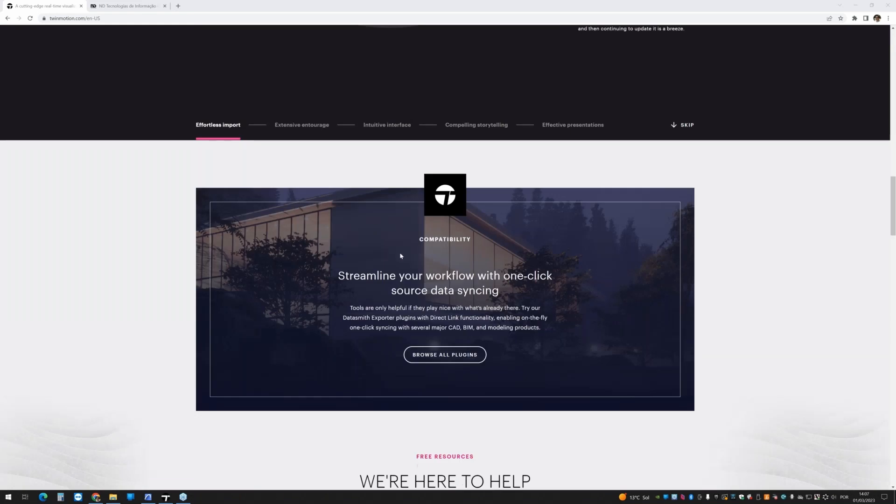
pyautogui.scroll(-4, 401, 255)
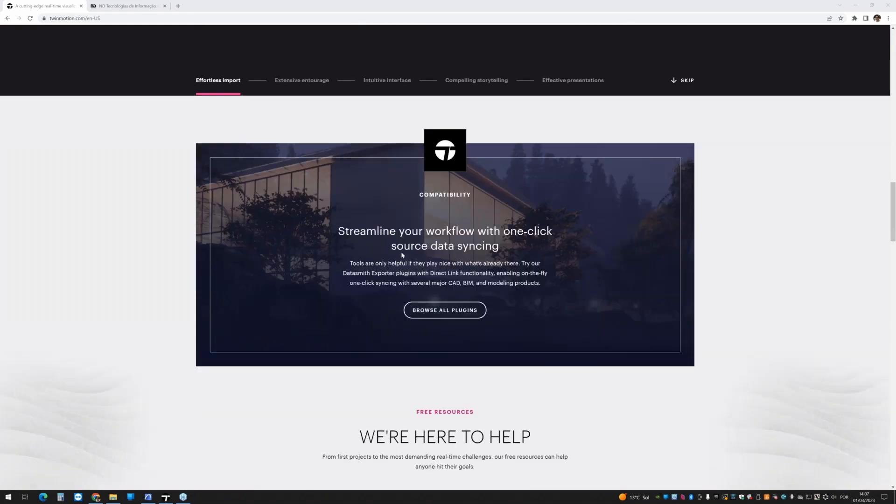
pyautogui.scroll(-10, 466, 247)
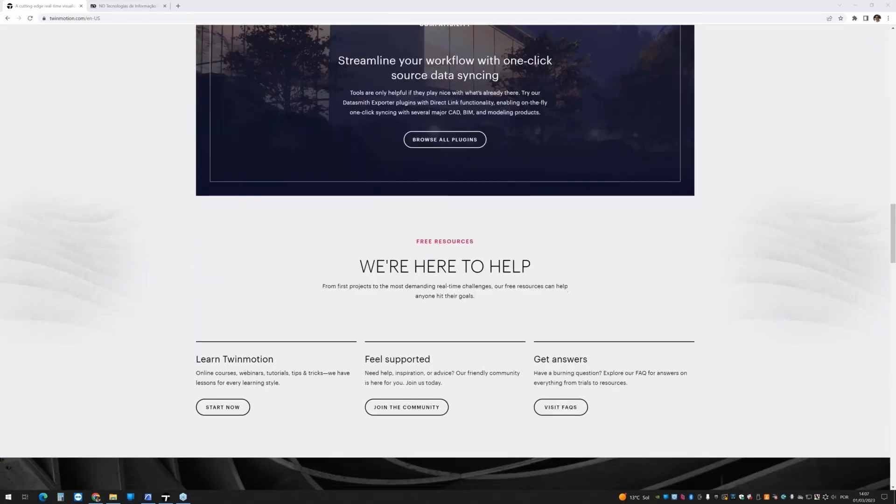
pyautogui.scroll(-3, 466, 246)
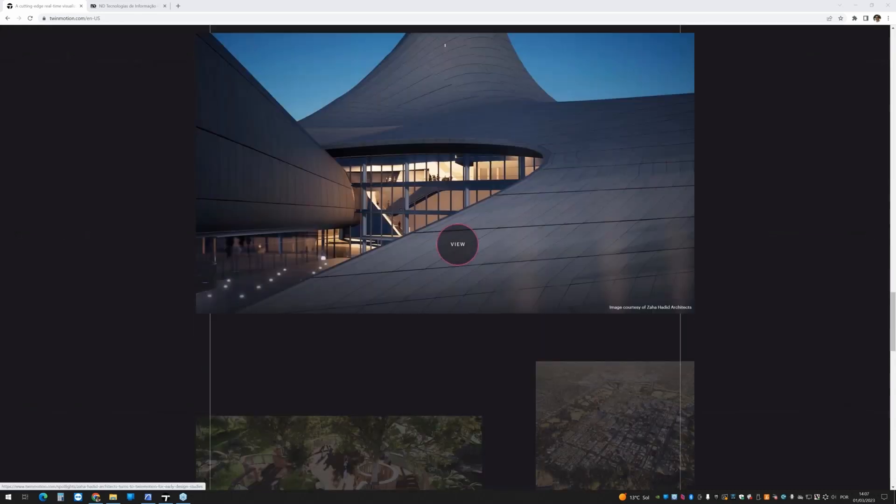
# - Open the Twinmotion course page on the ND Tecnologias de Informação site and review its programme, price, conditions and booking form
pyautogui.click(137, 4)
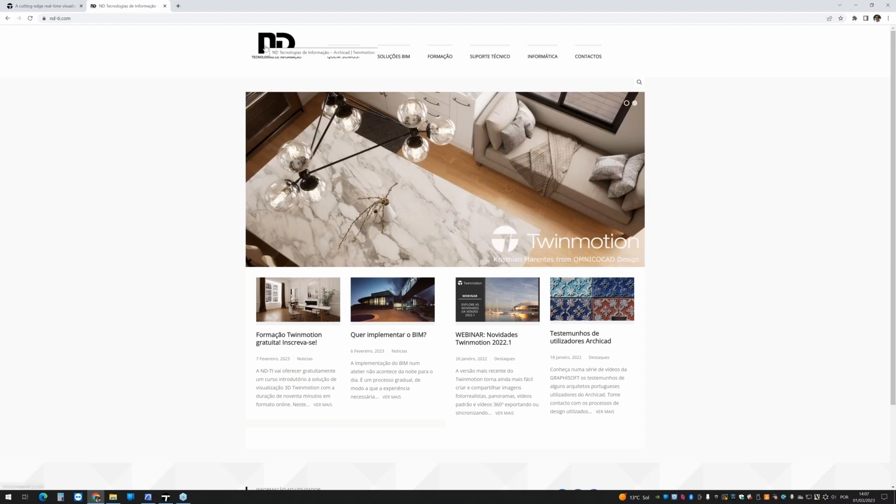
pyautogui.moveTo(438, 60)
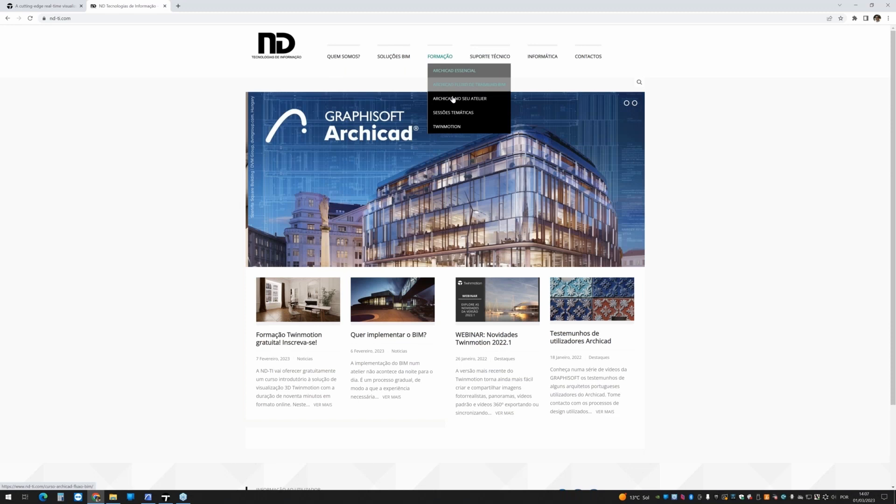
pyautogui.click(446, 127)
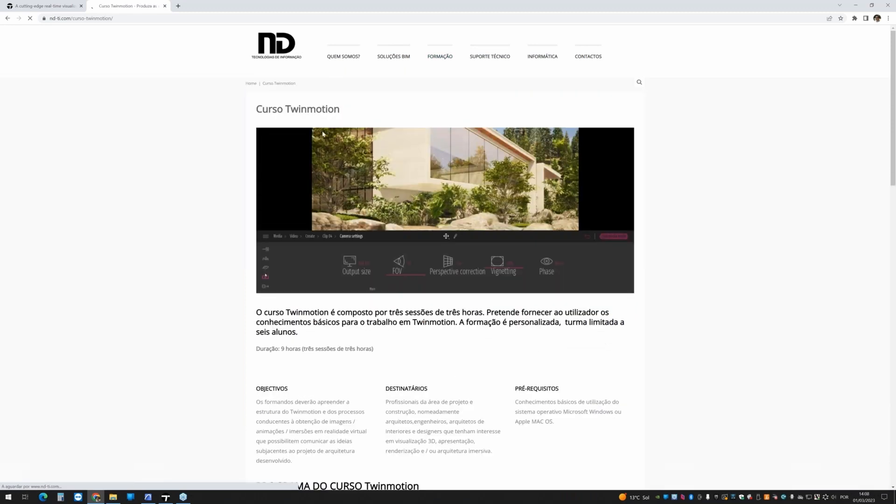
pyautogui.scroll(-5, 322, 187)
pyautogui.scroll(-2, 280, 202)
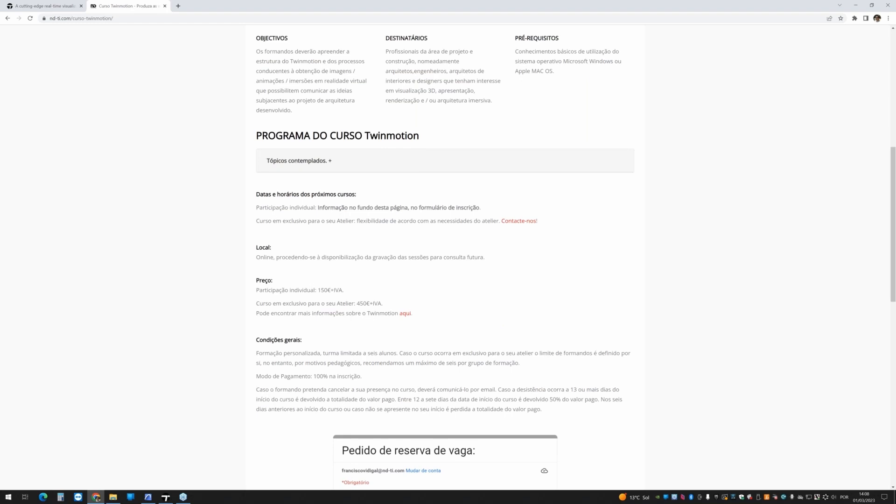
pyautogui.scroll(-3, 305, 288)
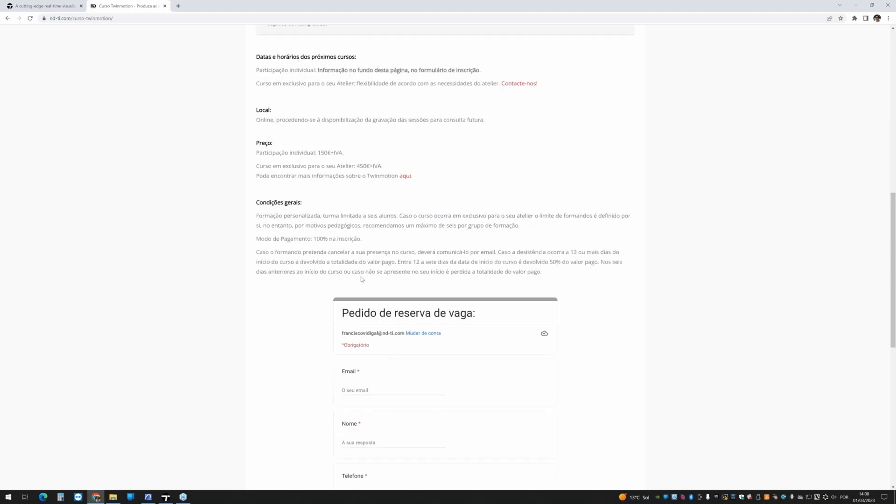
pyautogui.scroll(4, 362, 279)
pyautogui.scroll(5, 362, 279)
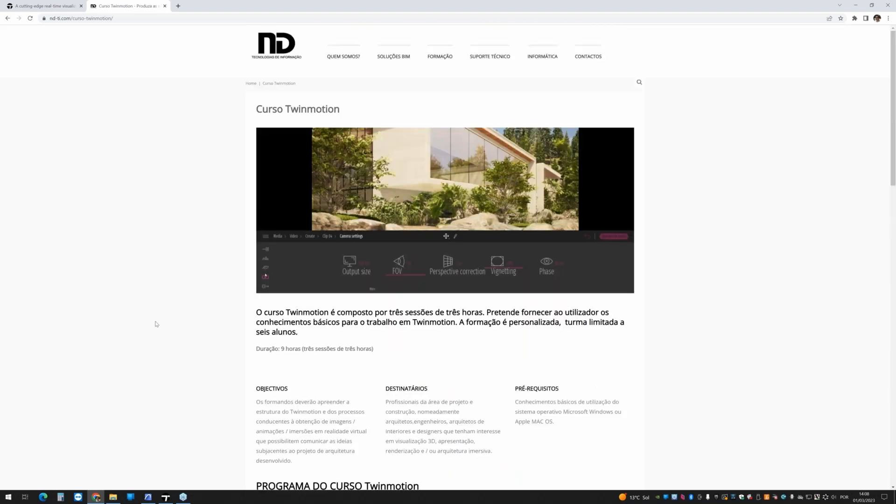
# - Switch to Twinmotion and expand both the asset library and the scene graph beside the viewport
pyautogui.click(165, 499)
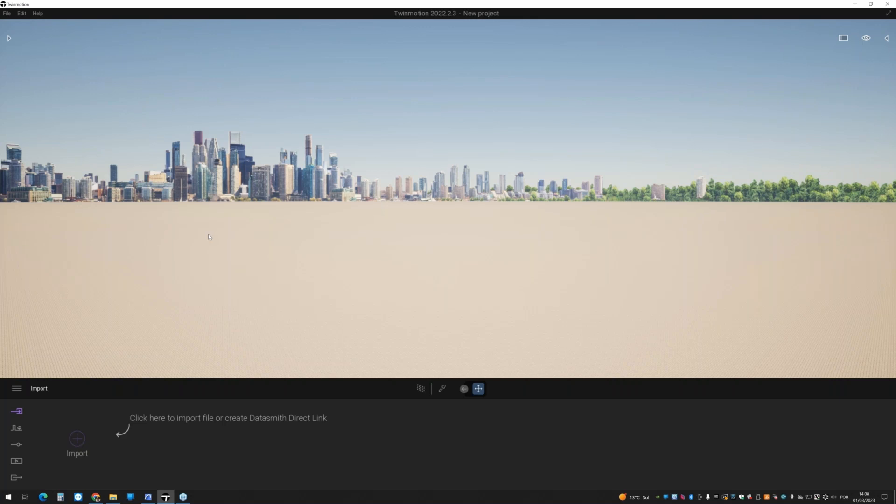
pyautogui.moveTo(335, 223)
pyautogui.mouseDown(button='right')
pyautogui.moveTo(303, 230)
pyautogui.moveTo(324, 211)
pyautogui.mouseUp(button='right')
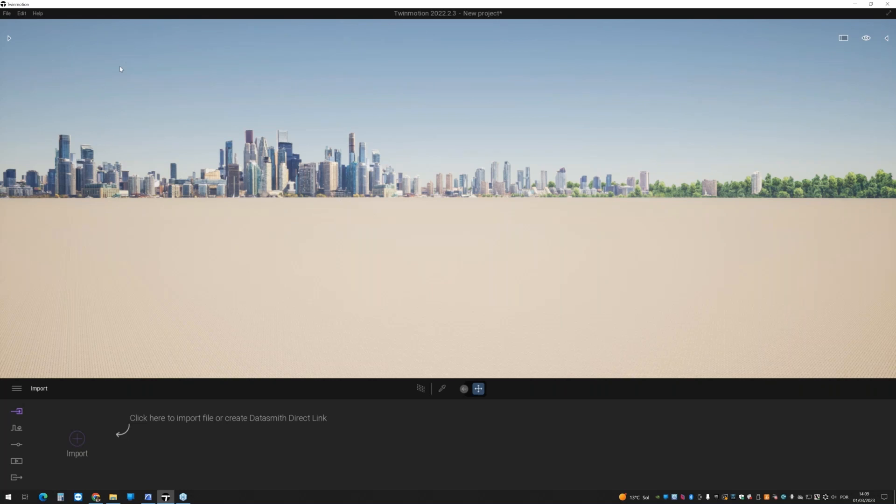
pyautogui.click(9, 38)
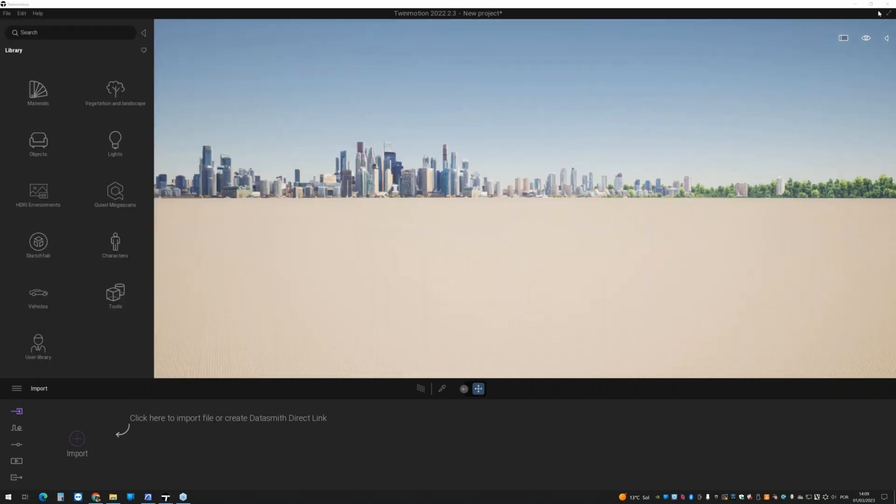
pyautogui.click(875, 47)
pyautogui.click(887, 38)
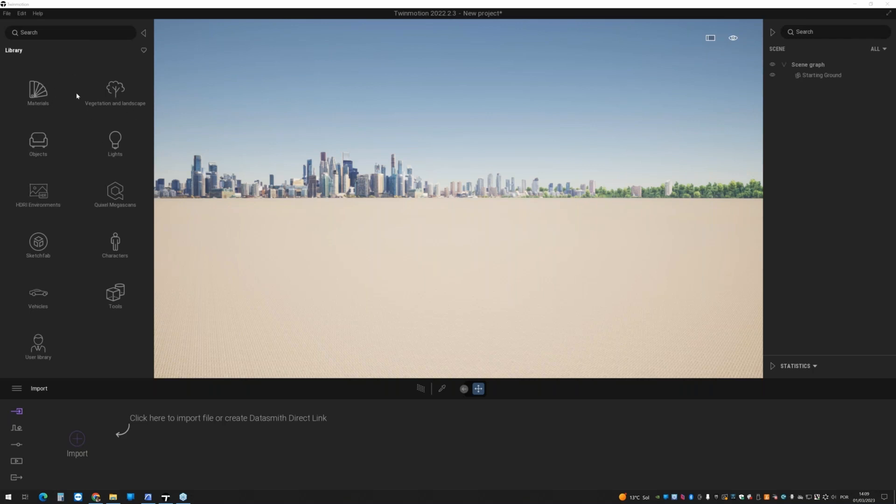
# - Browse the library's Materials, examining the Metal collection and the other material categories, and return to the library's top level
pyautogui.click(45, 97)
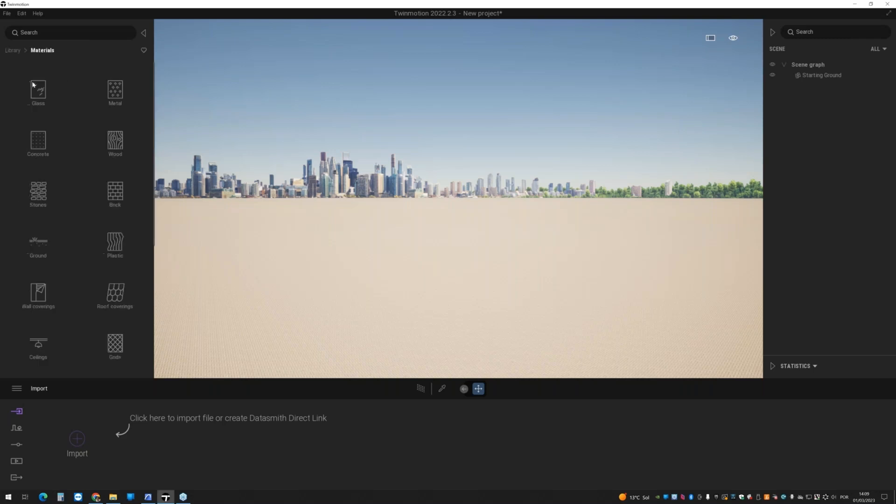
pyautogui.click(106, 99)
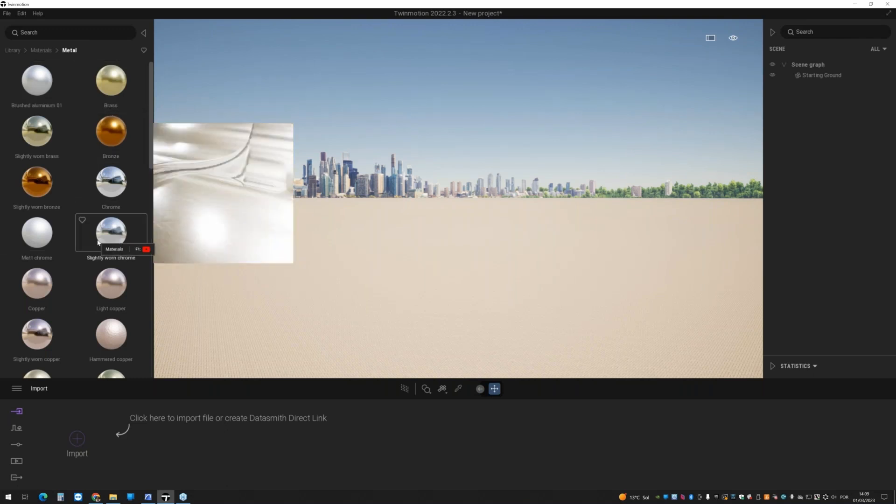
pyautogui.click(41, 51)
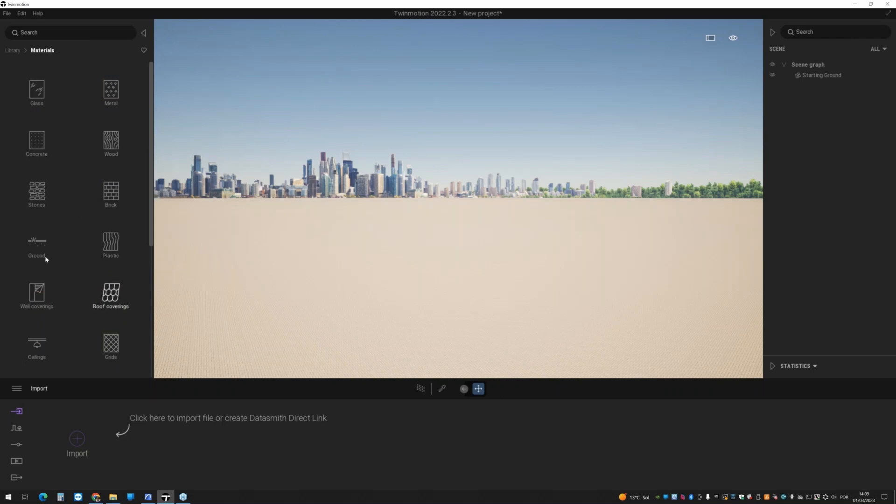
pyautogui.scroll(-1, 40, 243)
pyautogui.scroll(-1, 38, 179)
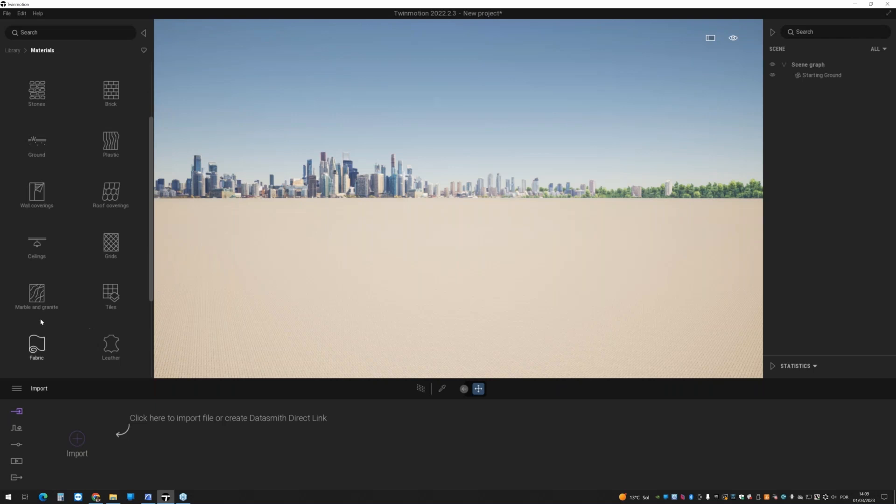
pyautogui.scroll(-1, 58, 295)
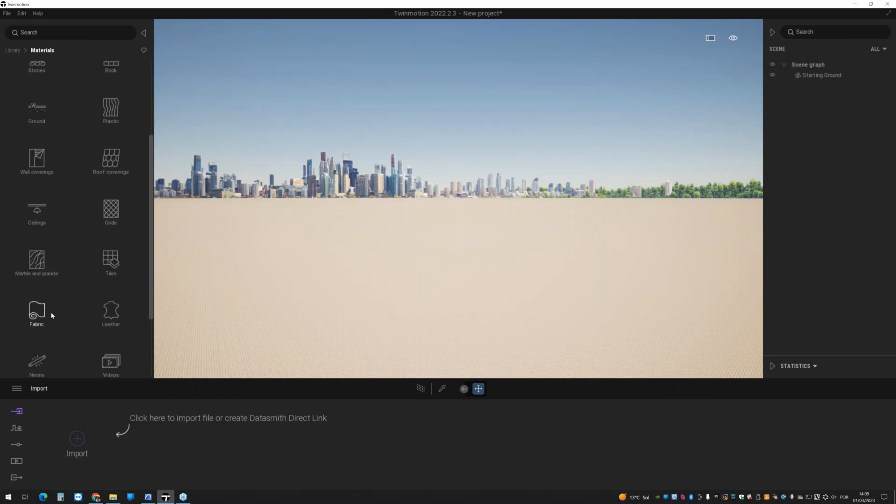
pyautogui.scroll(3, 57, 313)
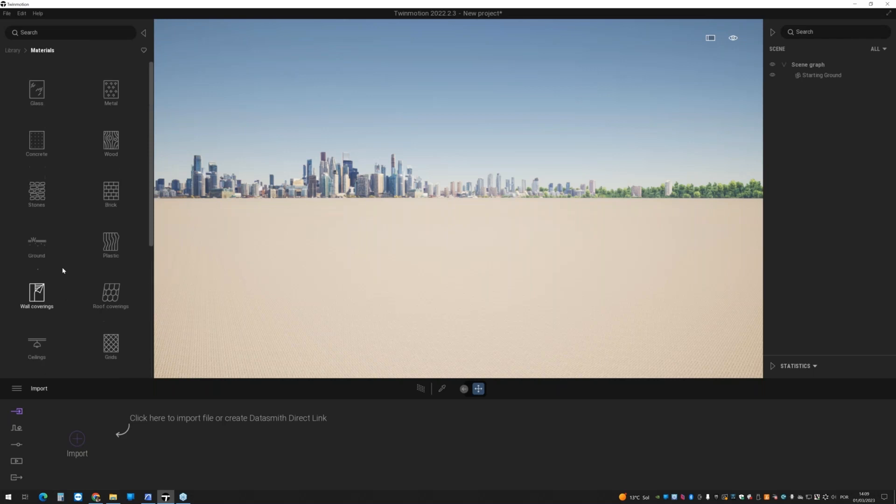
pyautogui.click(15, 50)
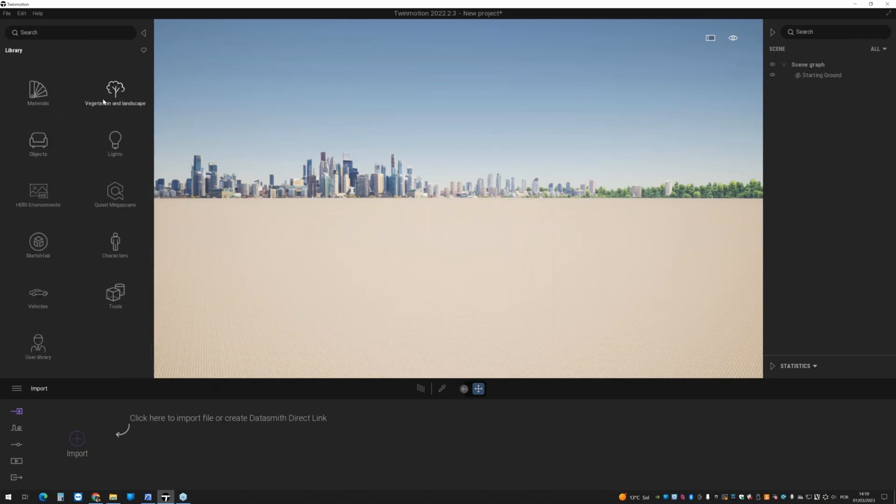
# - Browse the Trees and Rocks collections under Vegetation and landscape, and return to the library's top level
pyautogui.click(115, 90)
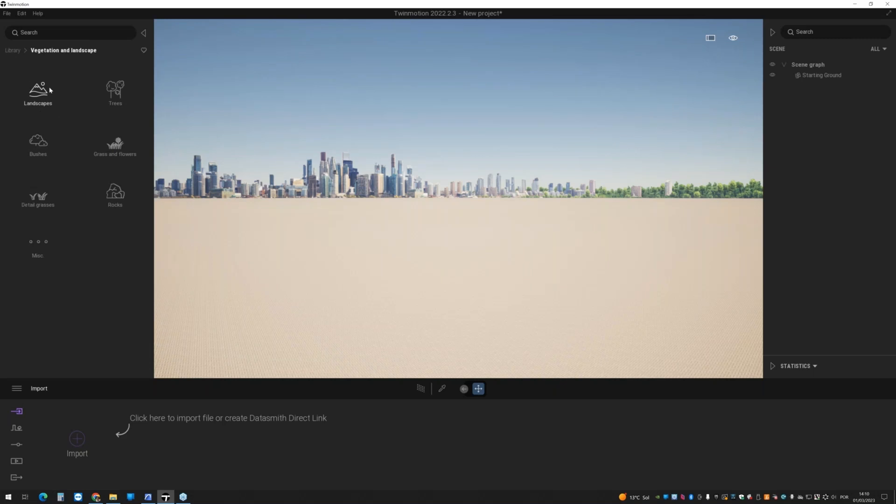
pyautogui.click(115, 90)
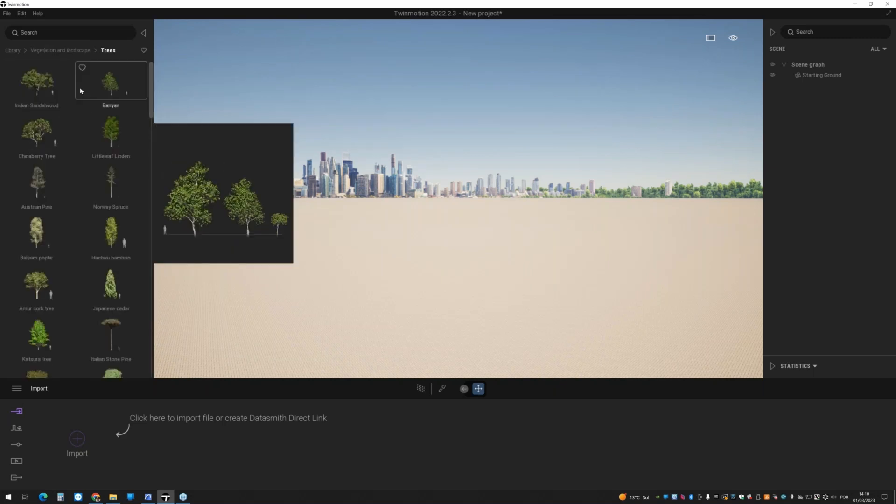
pyautogui.click(60, 50)
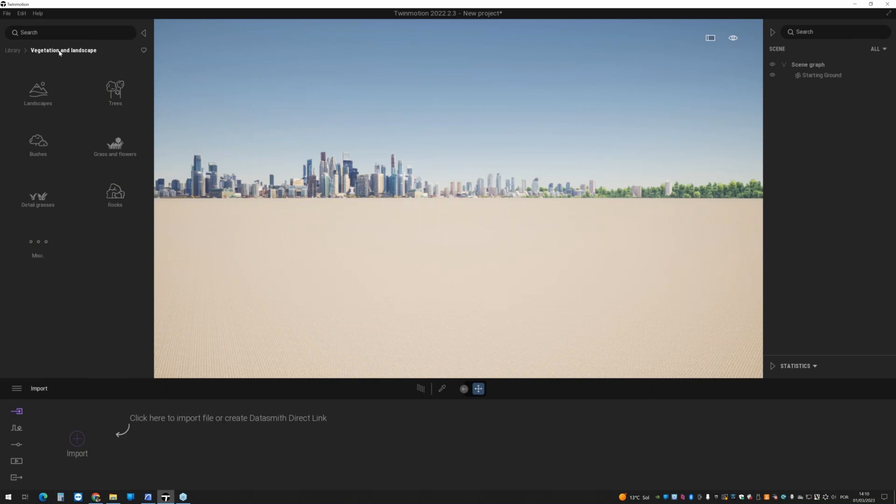
pyautogui.click(115, 194)
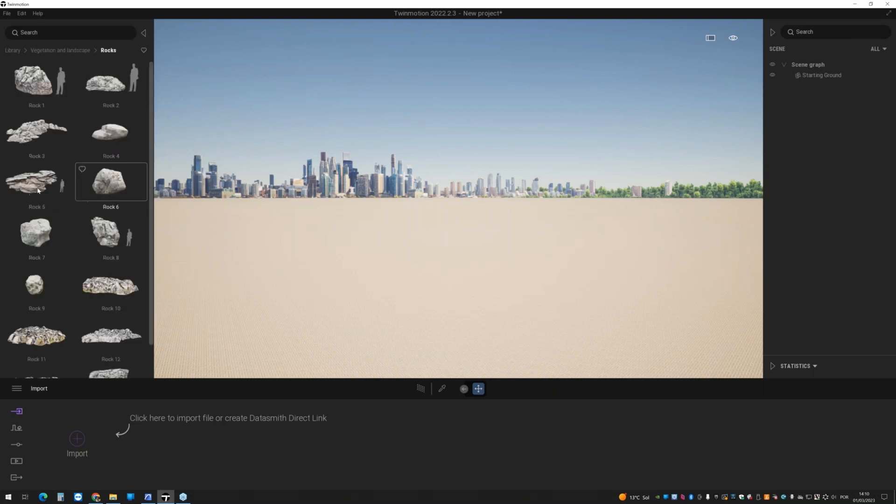
pyautogui.click(60, 50)
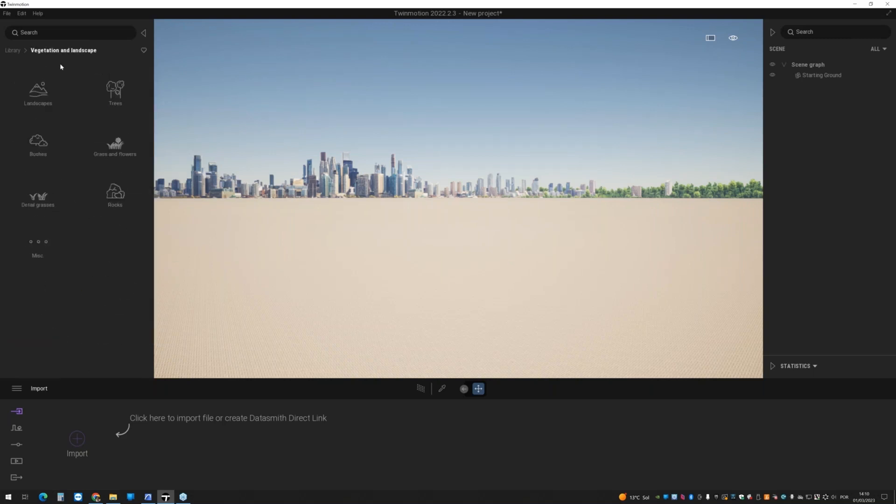
pyautogui.click(14, 50)
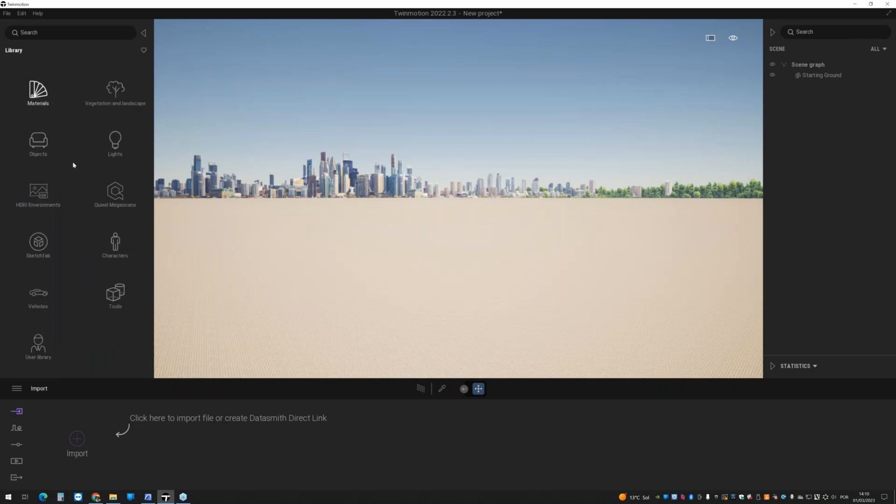
# - Browse the library's Objects down to the Gym collection under Home, and return to the library's top level
pyautogui.click(47, 145)
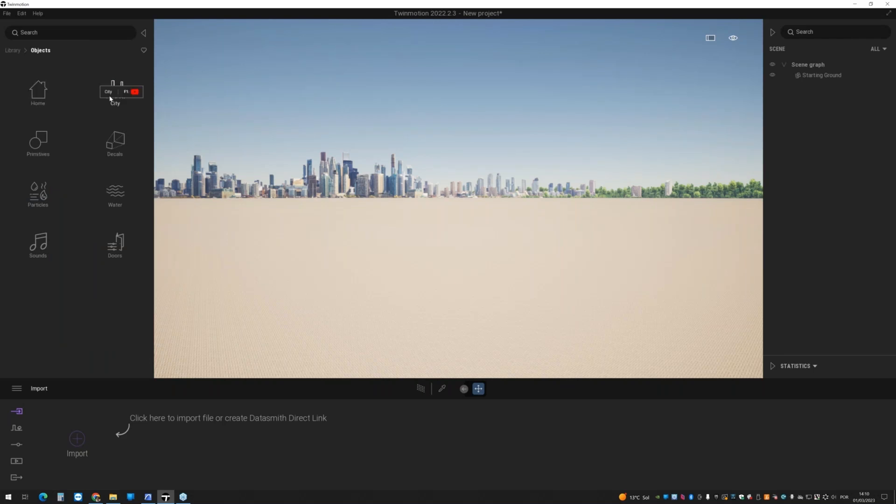
pyautogui.click(51, 97)
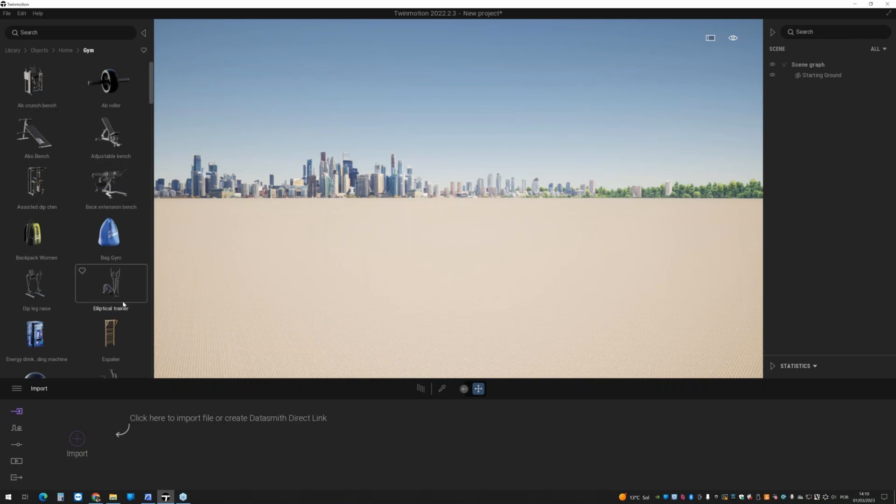
pyautogui.click(36, 52)
pyautogui.click(12, 52)
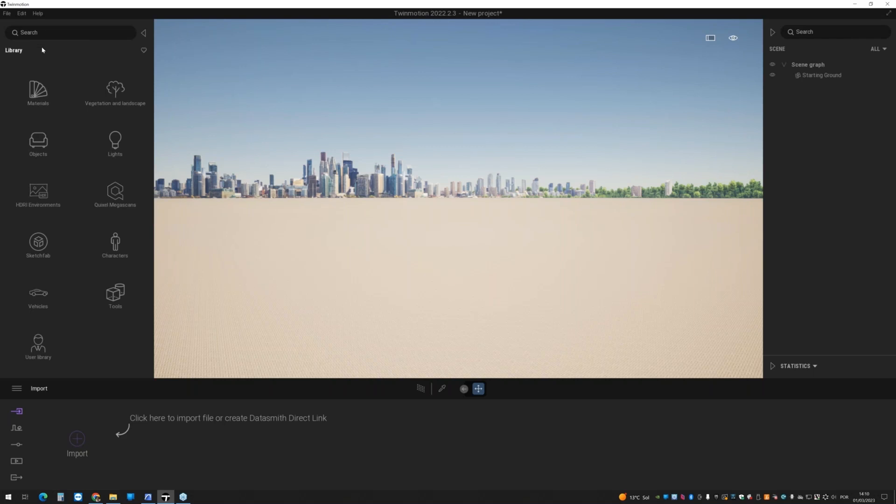
# - Sign in to Epic Games from within the current Twinmotion project
pyautogui.click(7, 14)
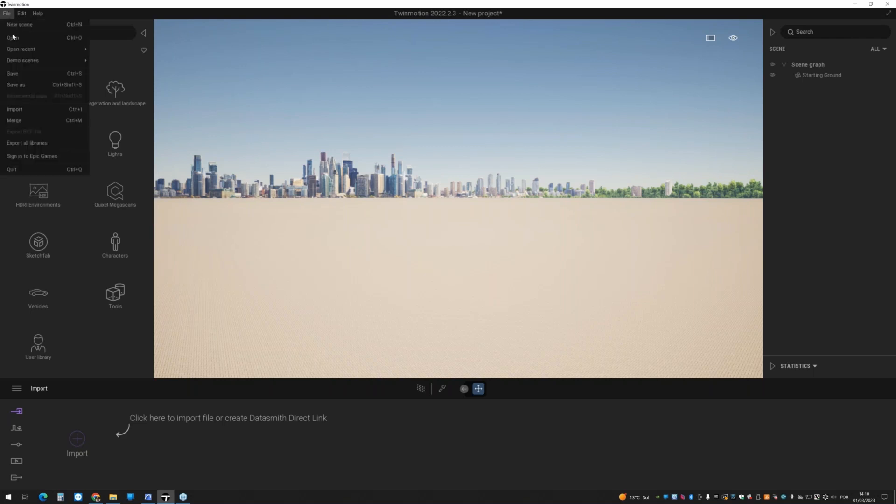
pyautogui.click(26, 160)
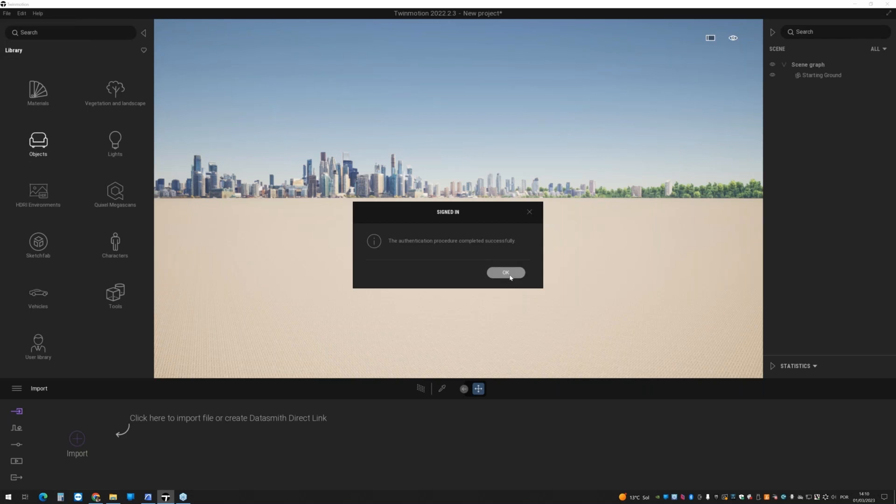
# - Dismiss the sign-in confirmation, browse the library's Objects down to Musical Instruments under Home, and return to the library's top level
pyautogui.click(509, 275)
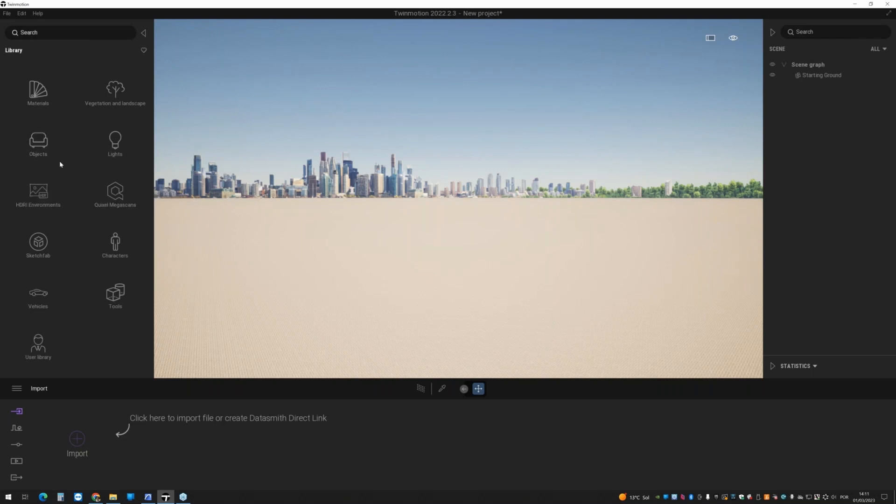
pyautogui.click(38, 142)
pyautogui.click(38, 91)
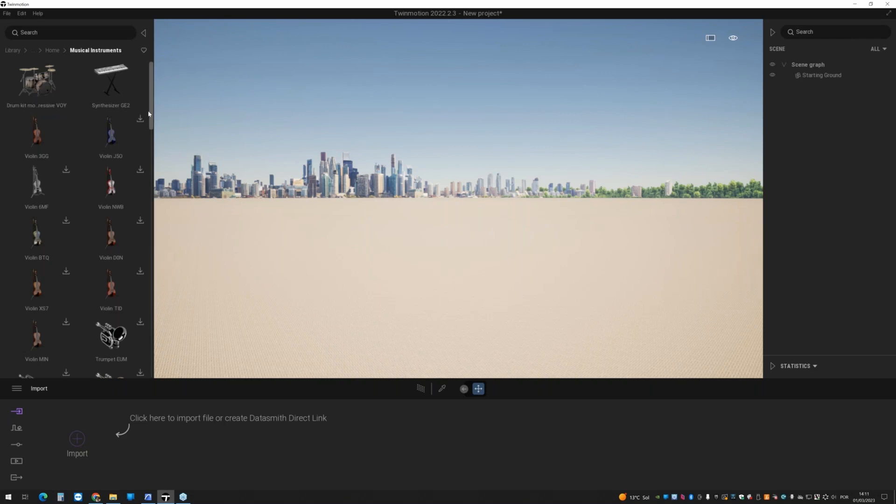
pyautogui.moveTo(151, 114); pyautogui.dragTo(390, 292)
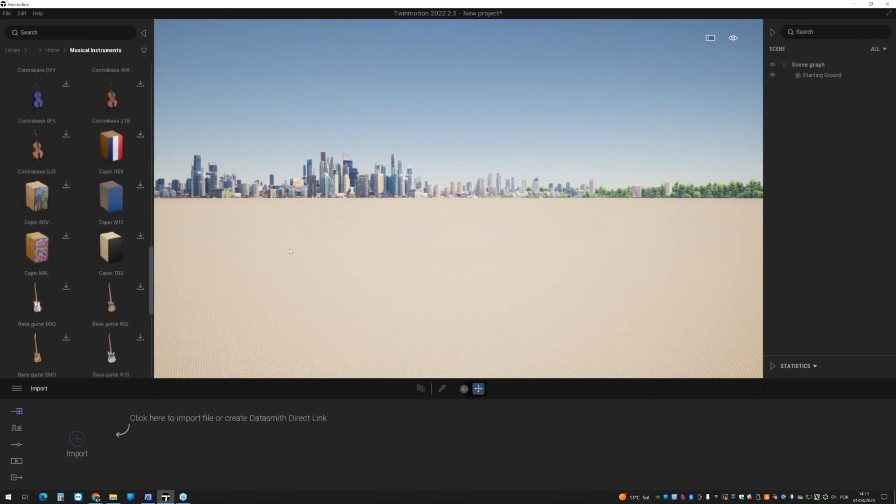
pyautogui.click(32, 49)
pyautogui.click(14, 50)
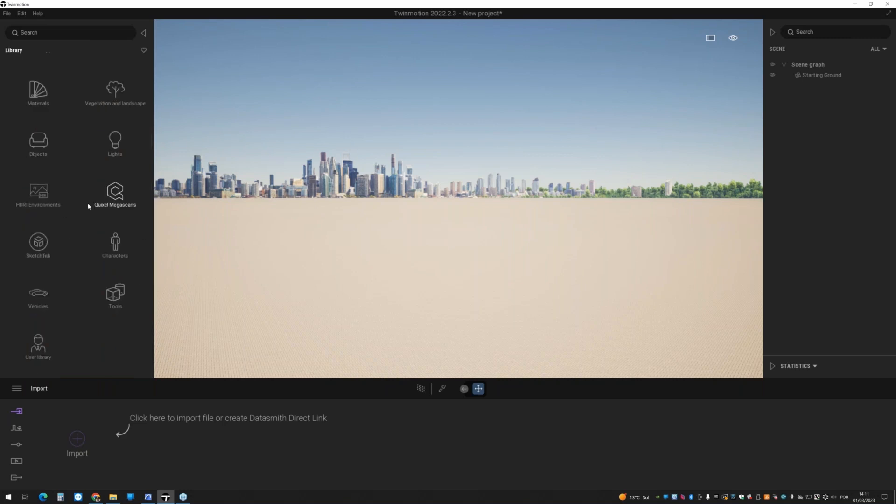
# - Browse Quixel Megascans down to Cambodian Ruins within the historical 3D Assets, examine the Sketchfab categories, and return to the library's top level
pyautogui.click(117, 194)
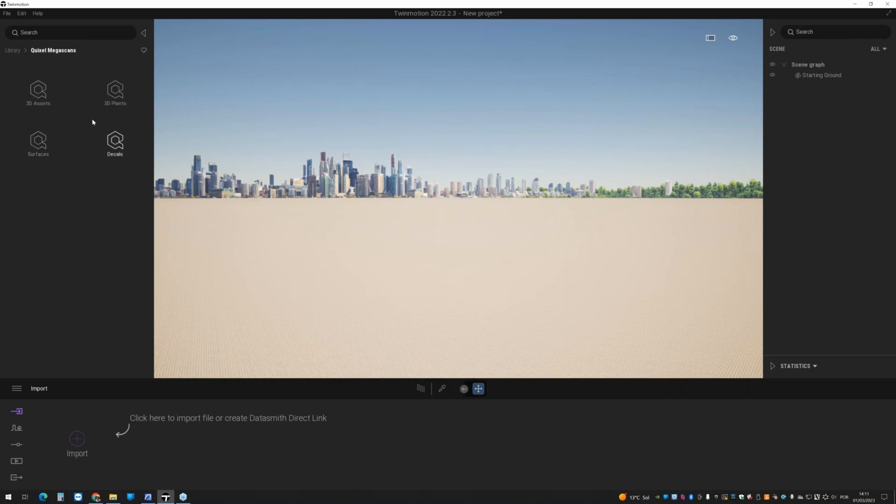
pyautogui.click(61, 100)
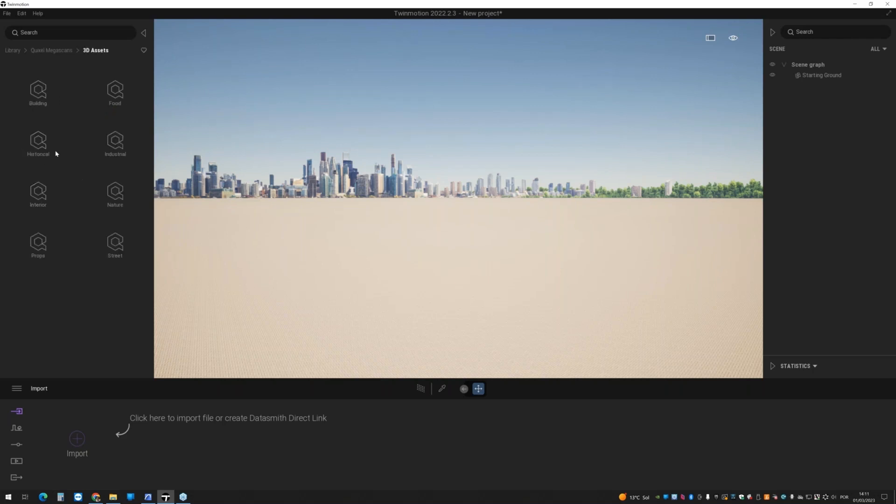
pyautogui.click(47, 145)
pyautogui.click(38, 93)
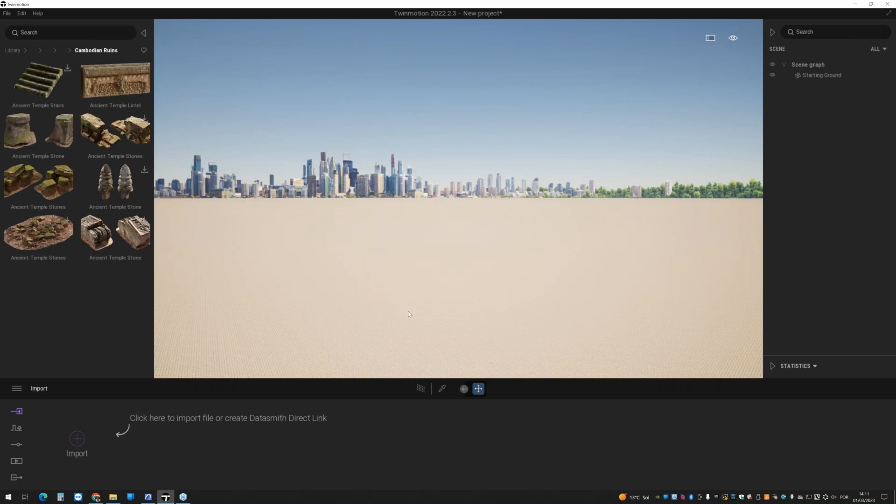
pyautogui.click(13, 50)
pyautogui.click(38, 242)
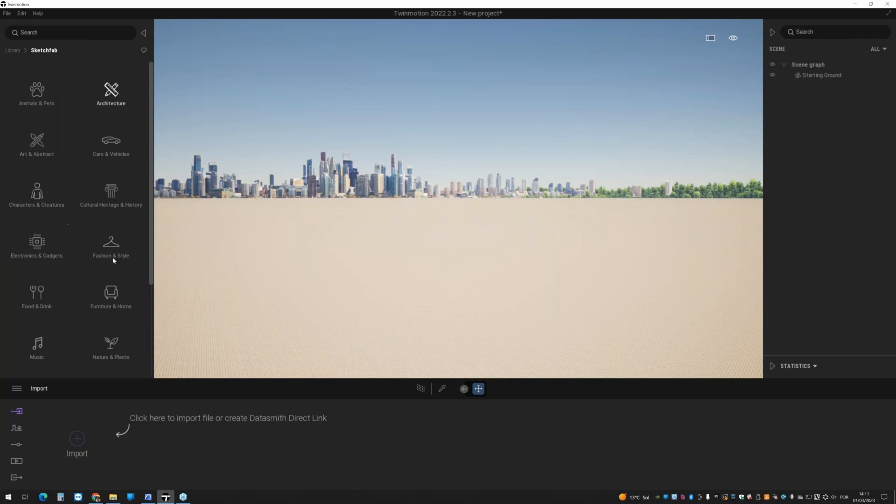
pyautogui.click(13, 50)
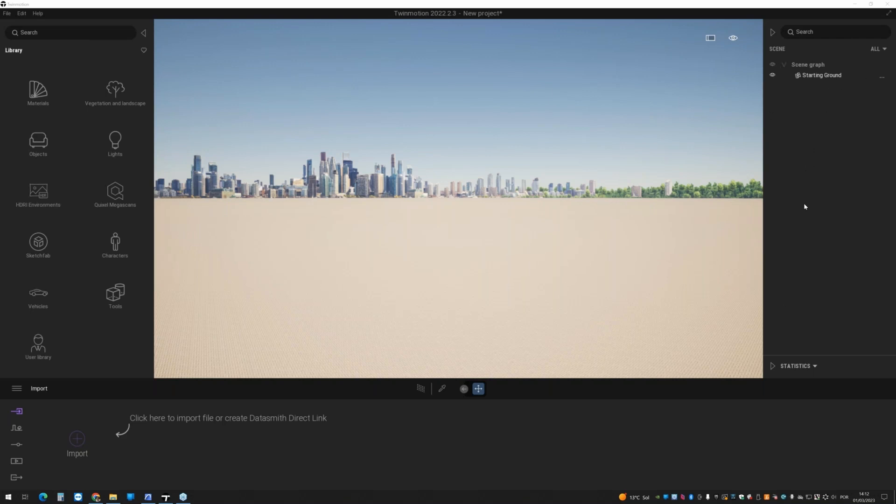
# - Expand the scene Statistics, examine the Metadata, Transform and Scene states views, and leave Transform displayed
pyautogui.click(774, 366)
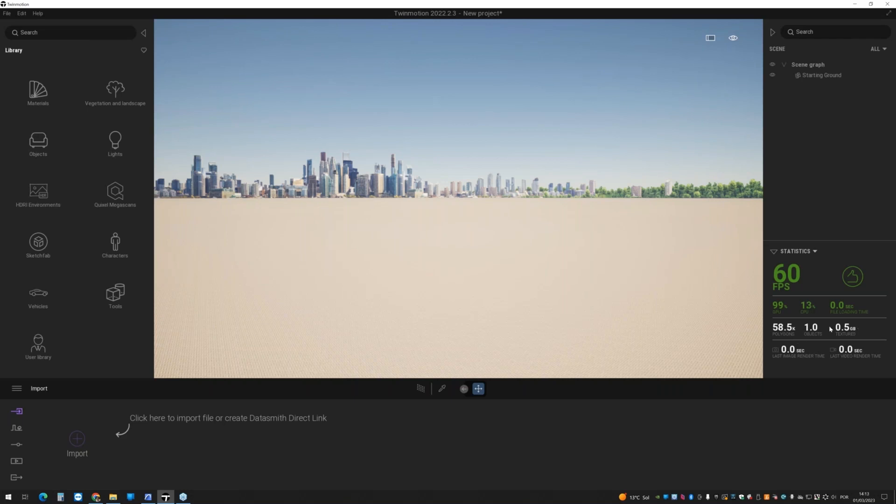
pyautogui.click(815, 252)
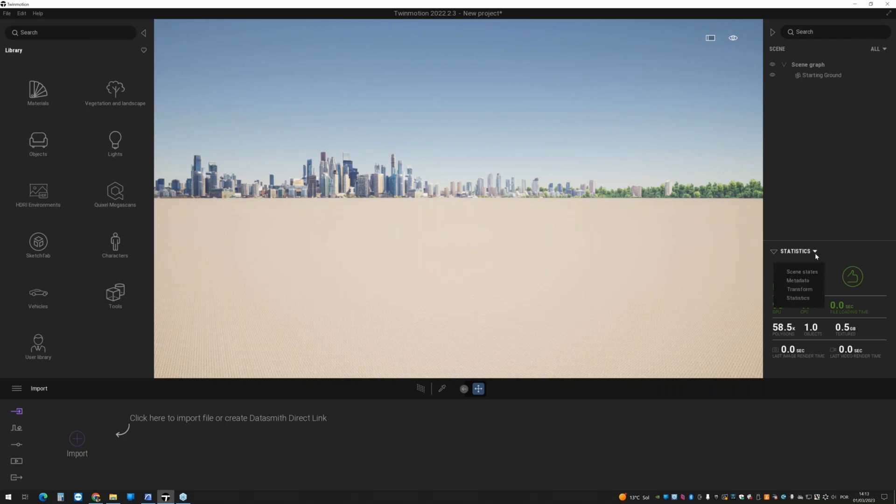
pyautogui.click(796, 281)
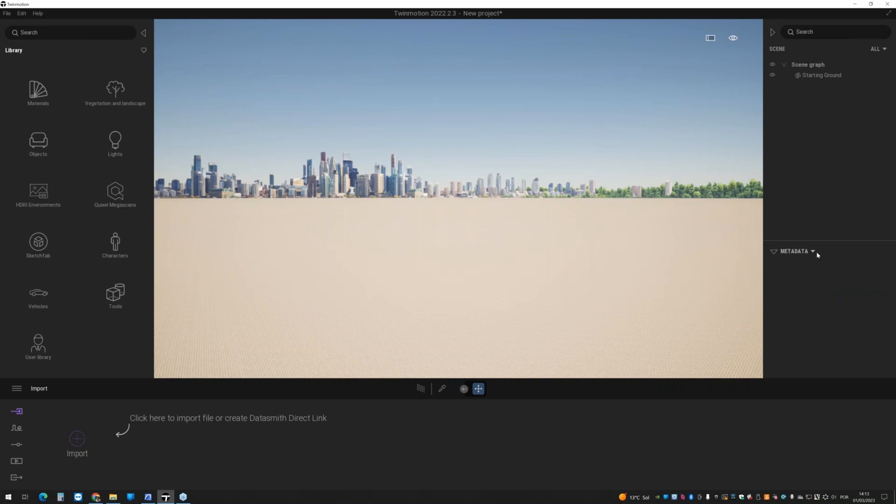
pyautogui.click(813, 251)
pyautogui.click(812, 290)
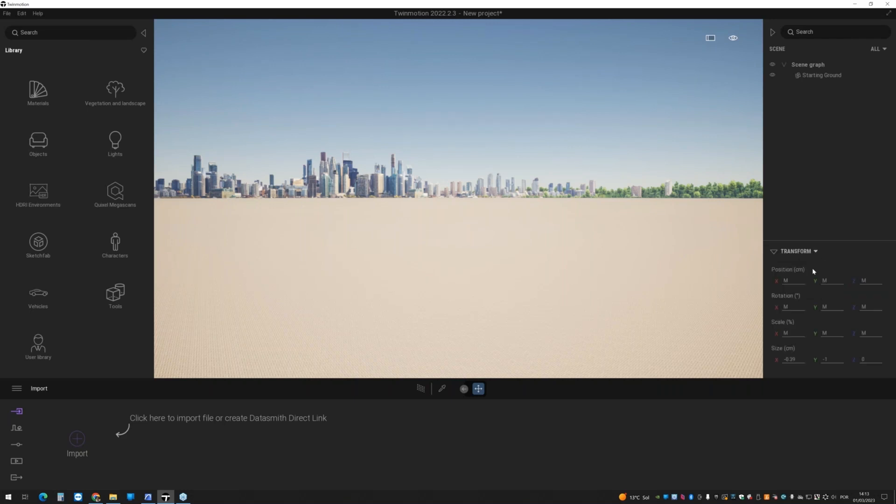
pyautogui.click(814, 252)
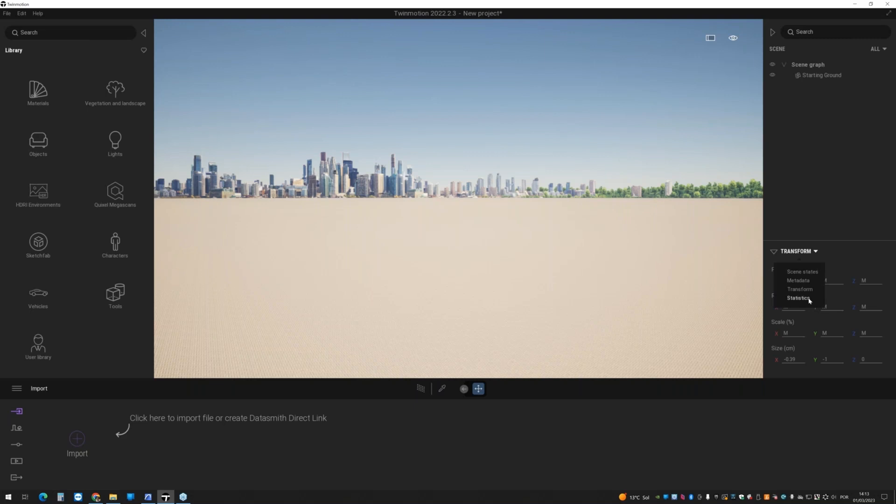
pyautogui.click(802, 272)
pyautogui.click(823, 255)
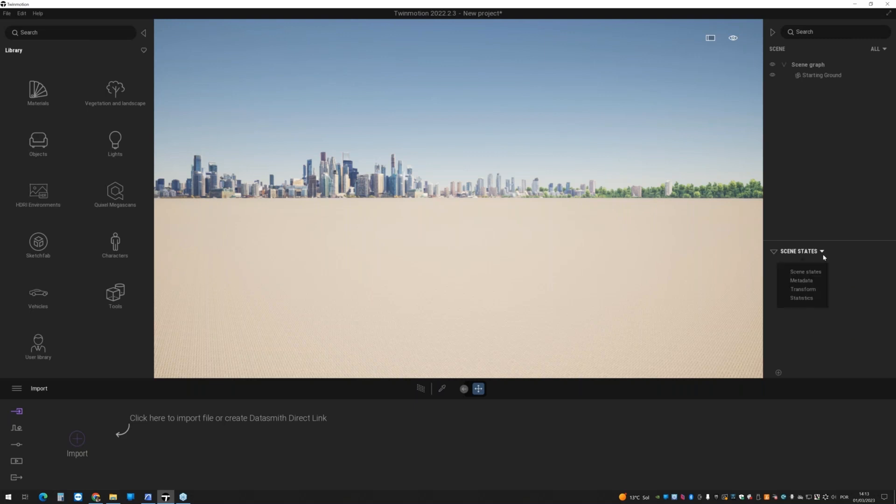
pyautogui.click(808, 290)
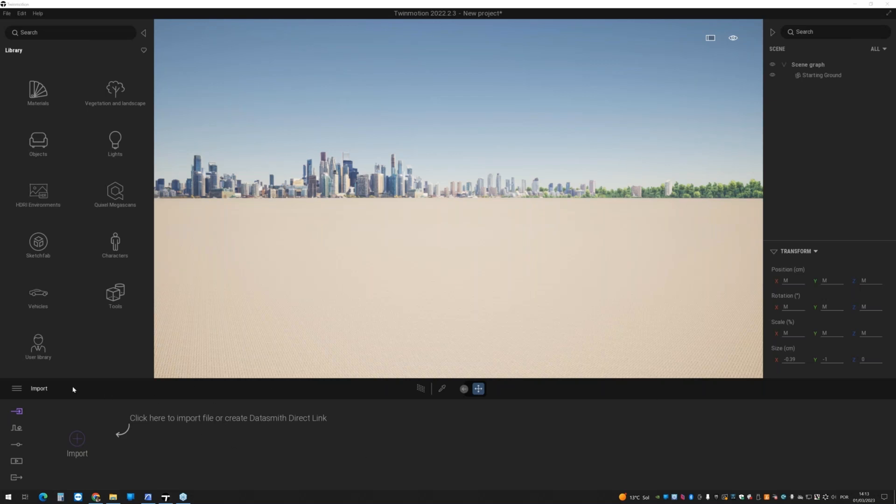
# - Examine the main application commands and the tools available under Context, Settings and Media
pyautogui.click(17, 389)
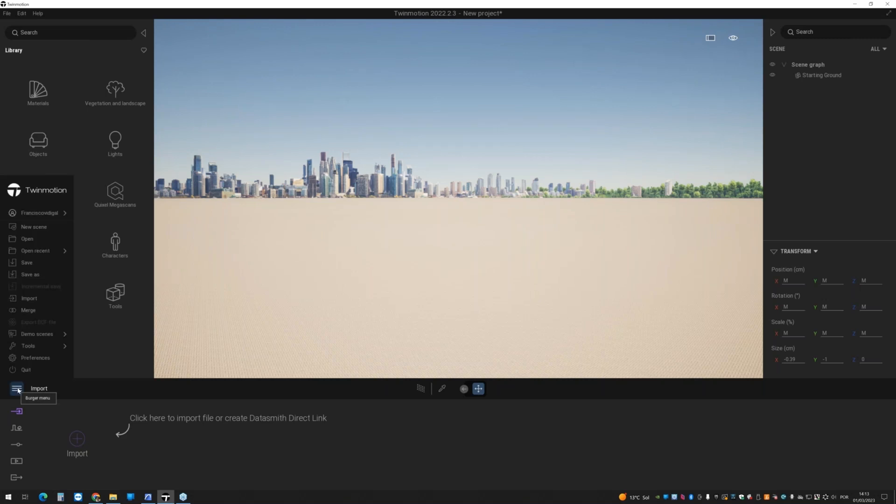
pyautogui.click(99, 400)
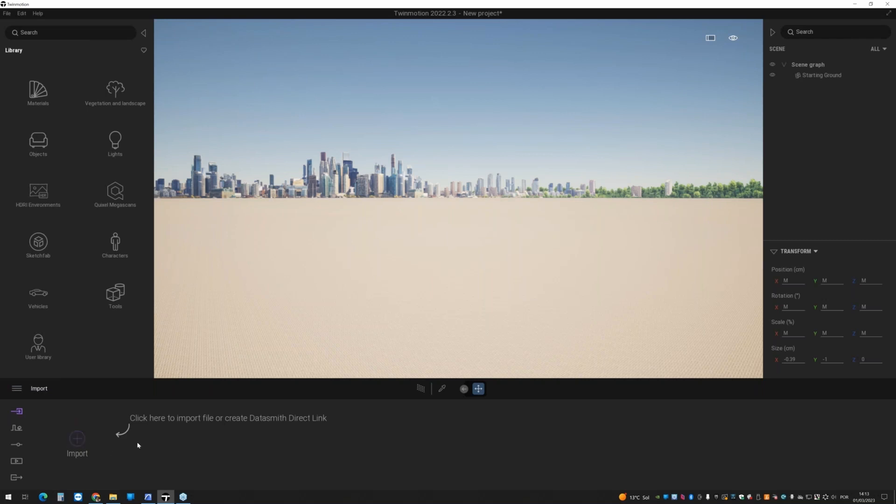
pyautogui.click(17, 429)
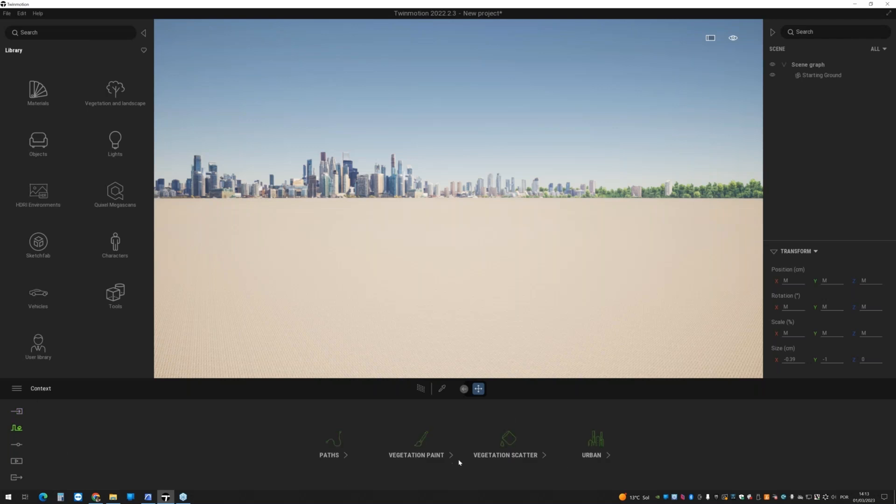
pyautogui.click(17, 445)
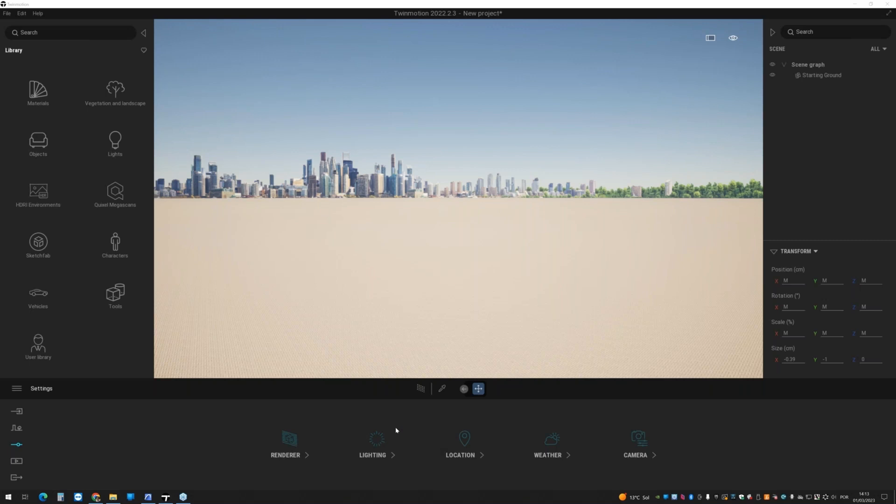
pyautogui.click(17, 463)
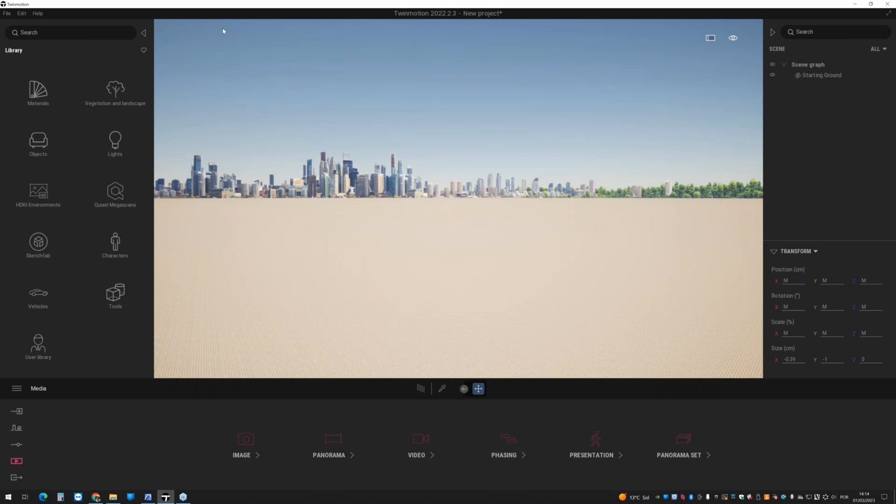
# - Open the import options for Geometry and examine the file formats supported when choosing a file
pyautogui.click(18, 412)
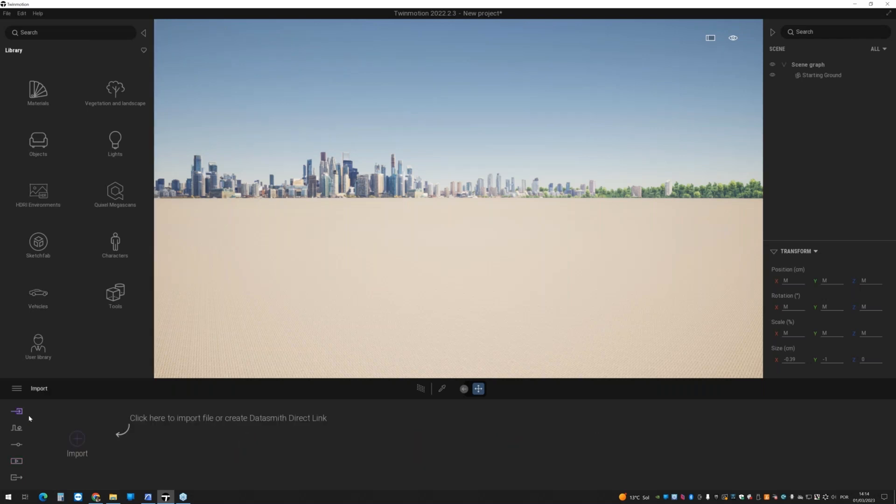
pyautogui.click(77, 438)
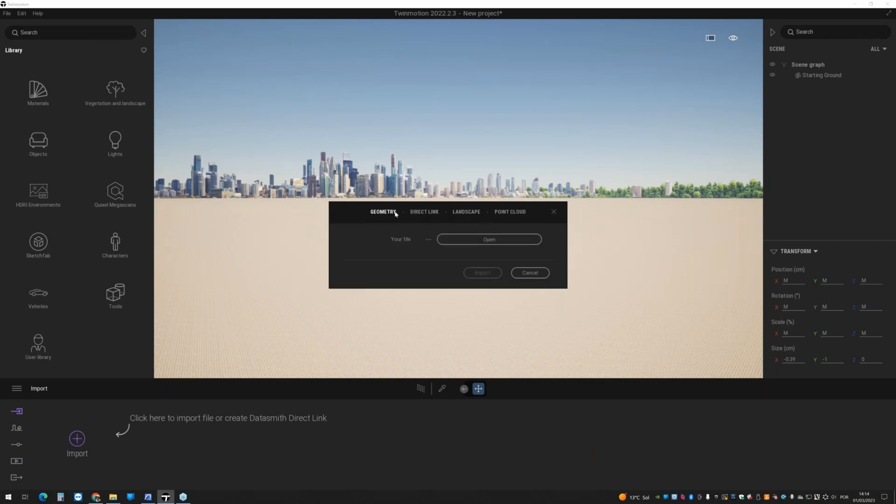
pyautogui.click(472, 240)
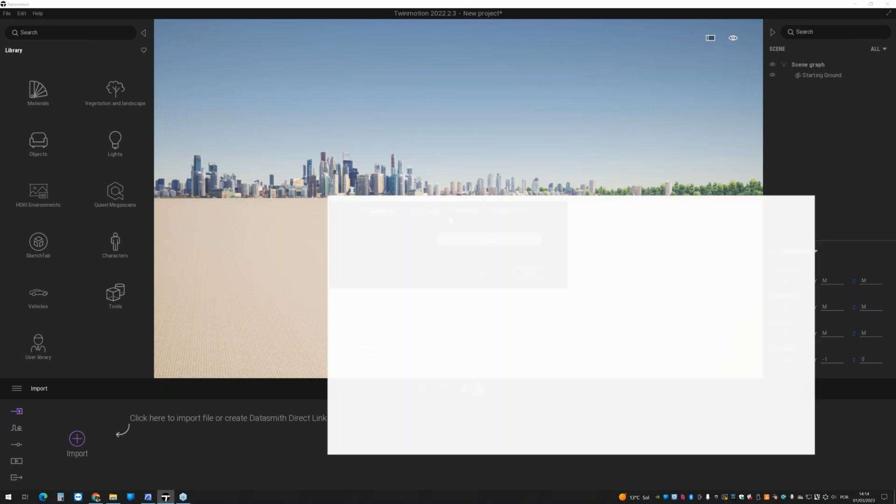
pyautogui.moveTo(464, 206); pyautogui.dragTo(254, 164)
pyautogui.click(556, 396)
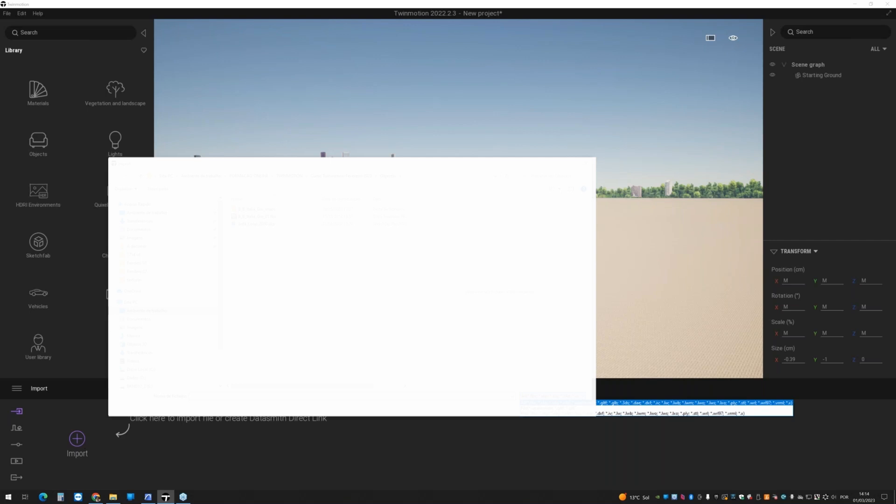
pyautogui.click(548, 403)
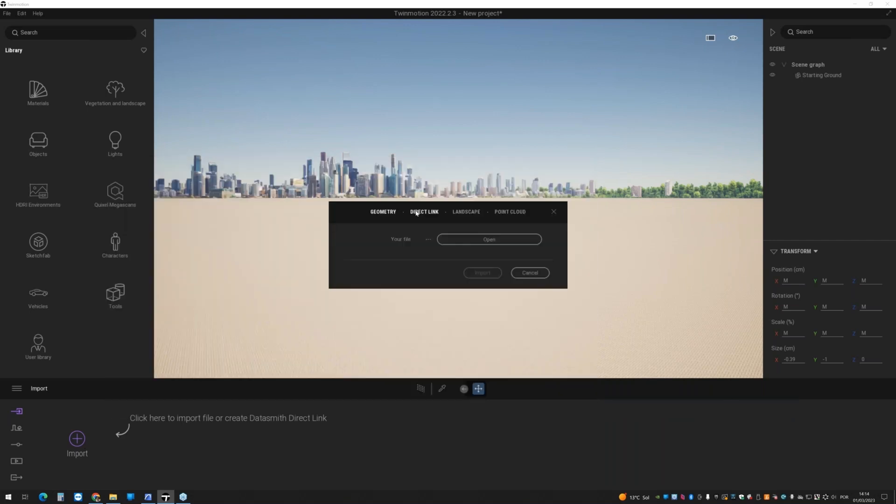
# - Examine the Direct Link, Landscape and Point Cloud import options, and cancel the import
pyautogui.click(422, 212)
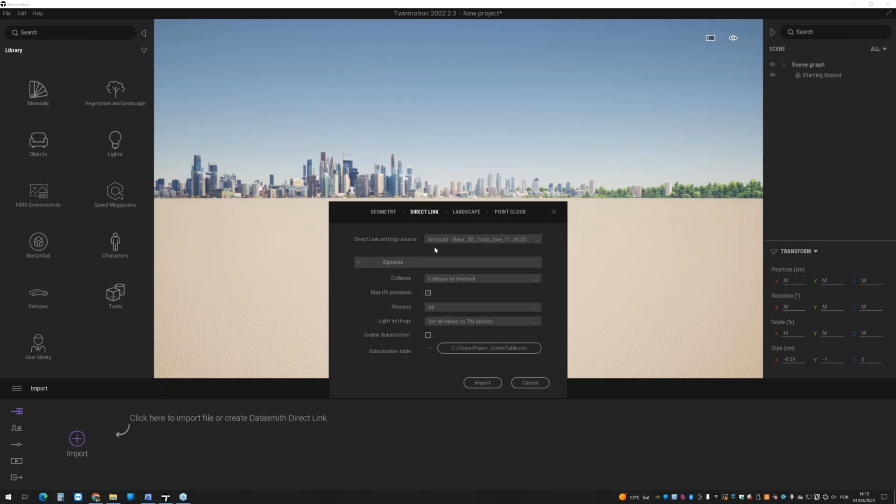
pyautogui.click(464, 214)
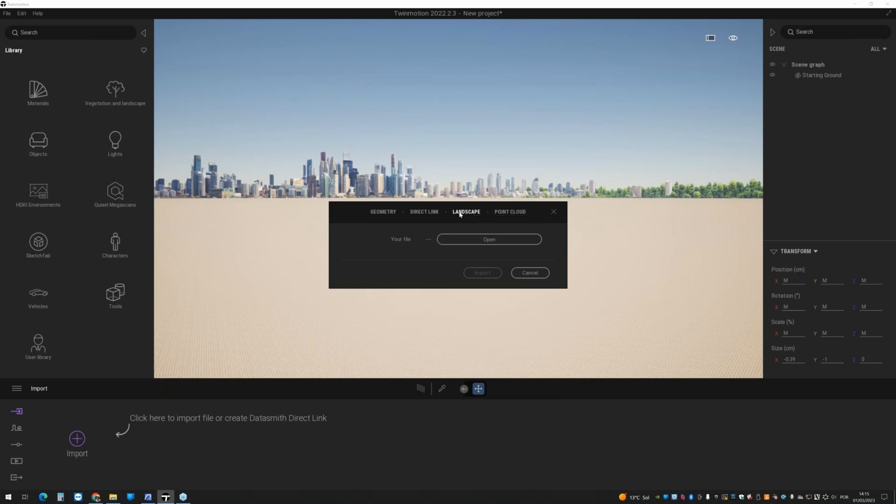
pyautogui.click(518, 215)
pyautogui.click(385, 214)
pyautogui.click(529, 272)
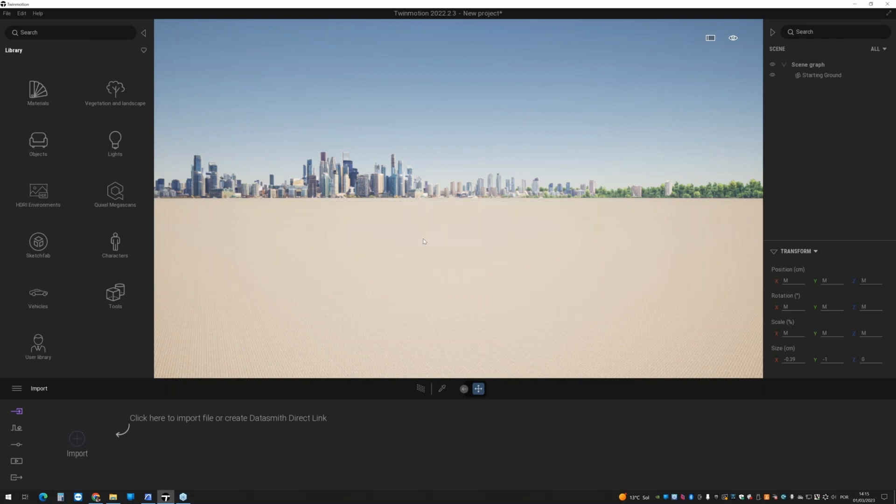
# - Switch to Archicad, reframe the house and pool in the 3D view, and detach the Direct Link toolbar over the model
pyautogui.click(148, 497)
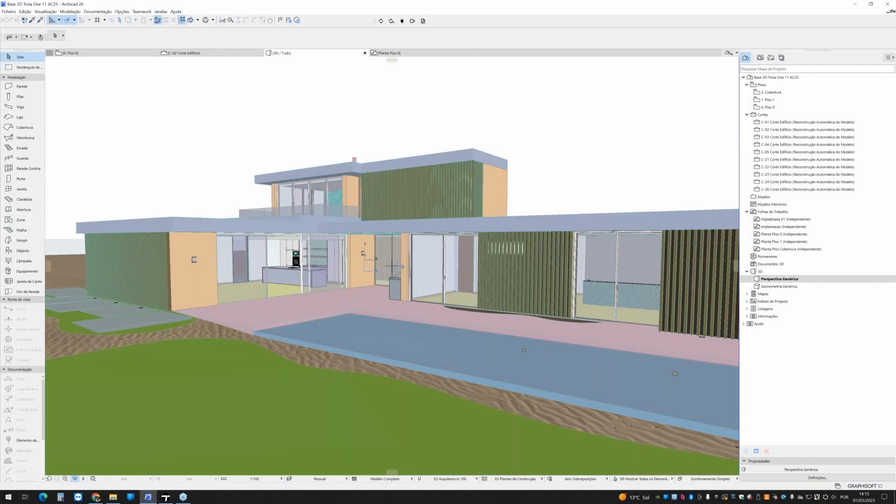
pyautogui.scroll(-10, 407, 266)
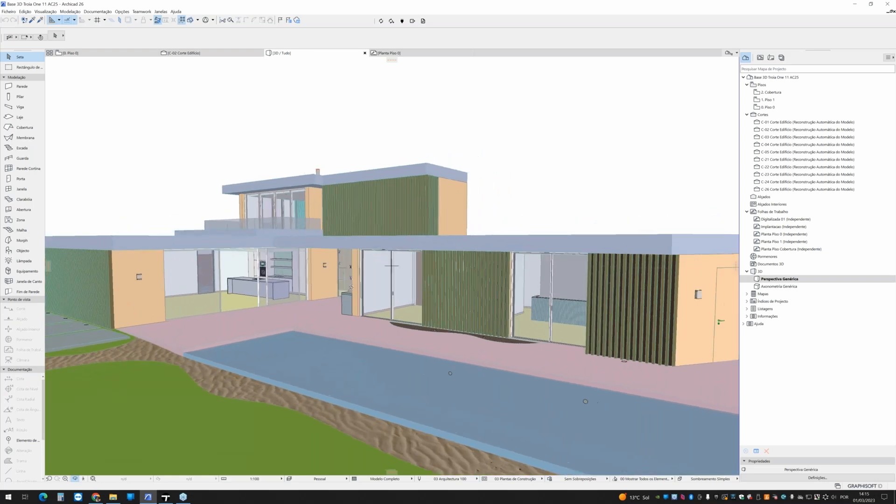
pyautogui.keyDown('shift'); pyautogui.moveTo(318, 295); pyautogui.dragTo(391, 265, button='middle'); pyautogui.keyUp('shift')
pyautogui.keyDown('shift'); pyautogui.moveTo(322, 268); pyautogui.dragTo(364, 237, button='middle'); pyautogui.keyUp('shift')
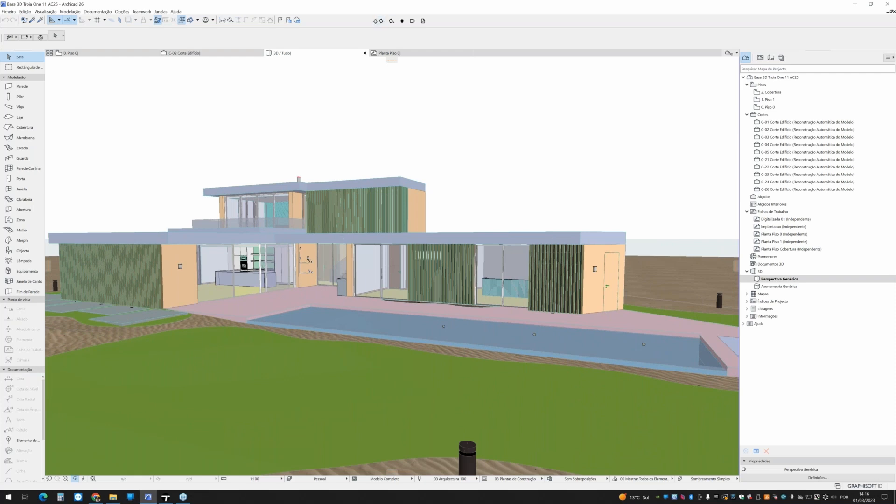
pyautogui.moveTo(375, 22); pyautogui.dragTo(441, 108)
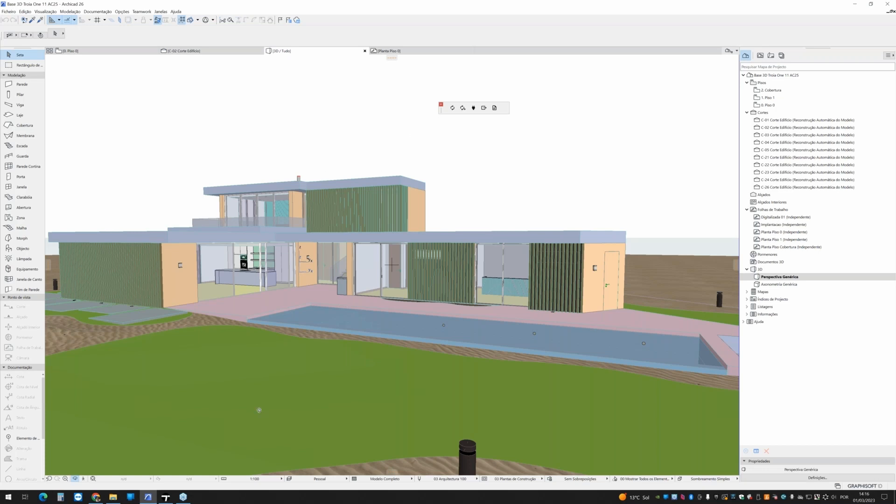
# - Switch to Twinmotion and prepare a Direct Link import from Archicad - Base_3D_Troia_One_11_AC25 with Collapse by material
pyautogui.click(171, 501)
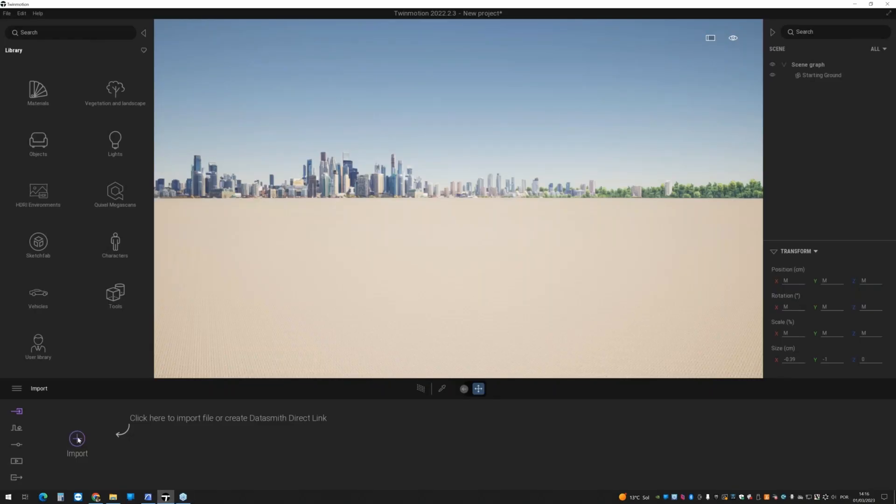
pyautogui.click(77, 439)
pyautogui.click(424, 212)
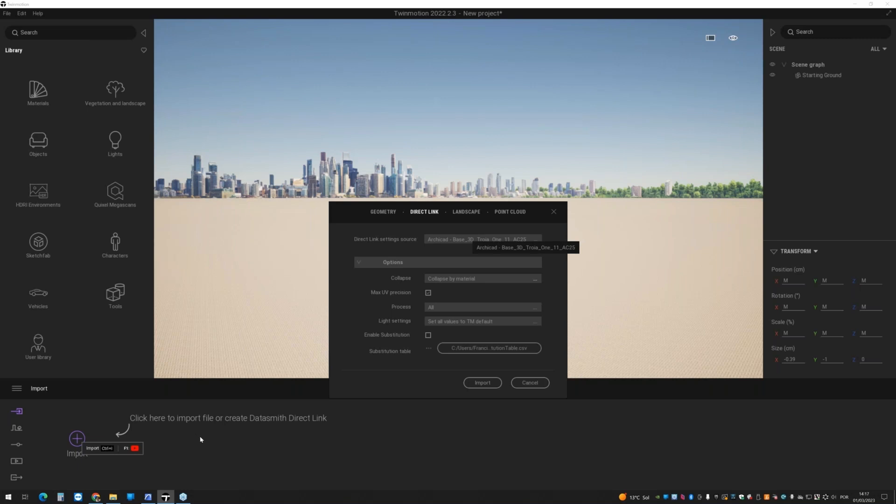
pyautogui.click(483, 280)
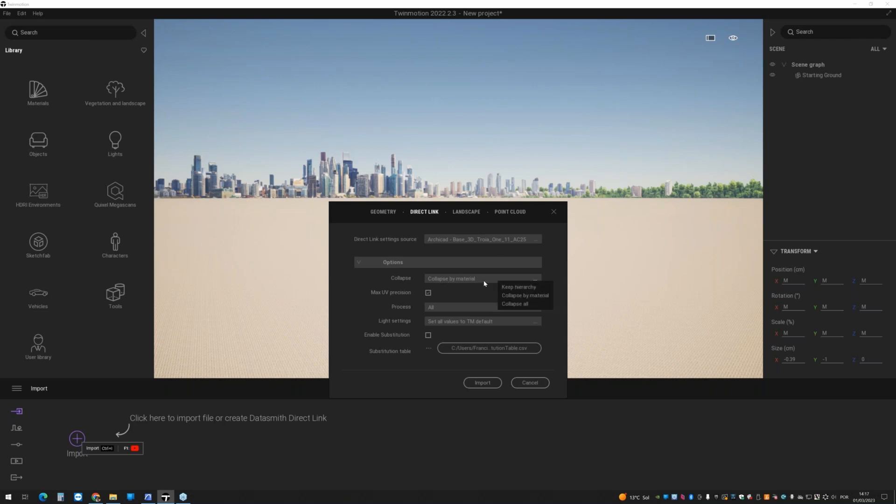
pyautogui.click(525, 295)
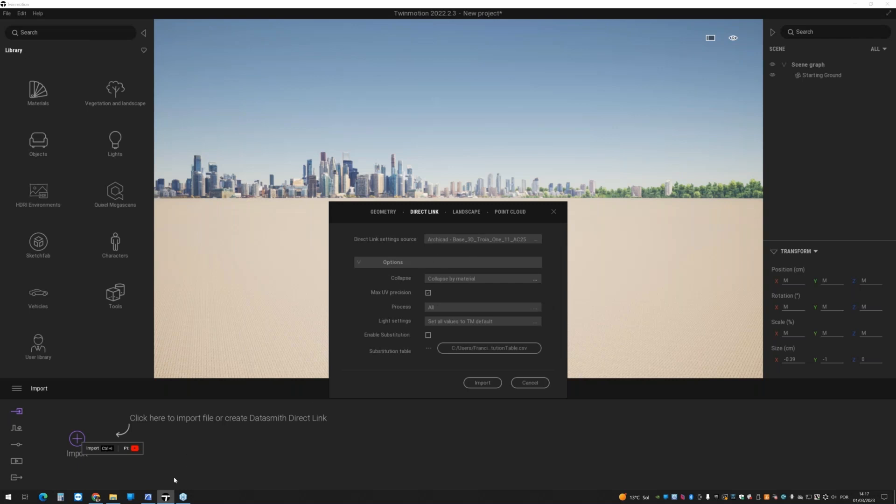
# - Switch to Archicad, select the pool deck slab and examine the surface overrides in its selection settings
pyautogui.click(148, 497)
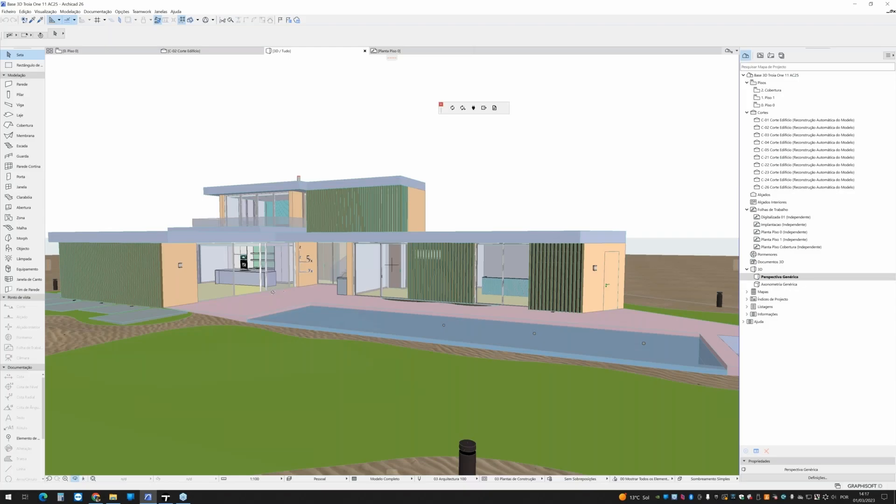
pyautogui.scroll(5, 273, 292)
pyautogui.click(306, 320)
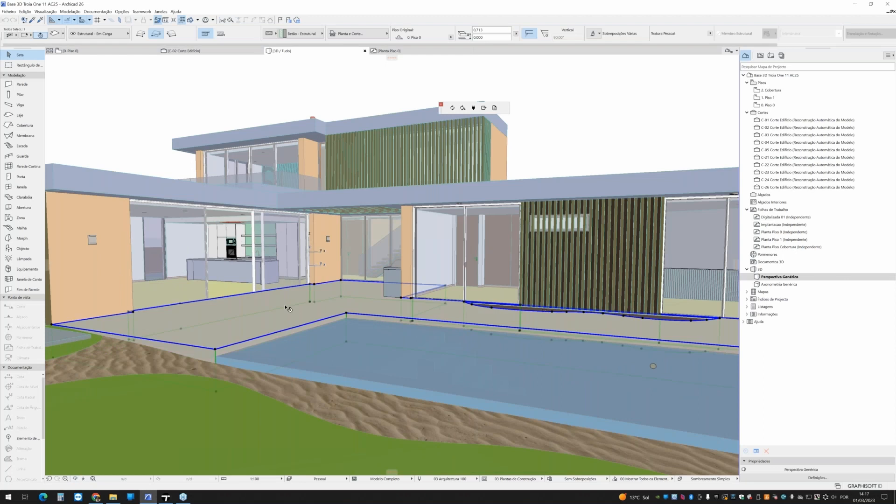
pyautogui.click(111, 278)
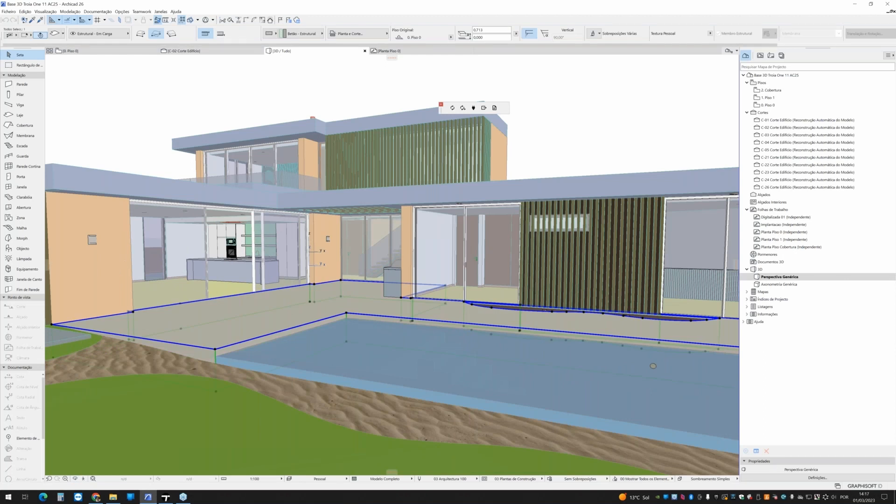
pyautogui.click(256, 326)
pyautogui.hotkey('ctrl', 't')
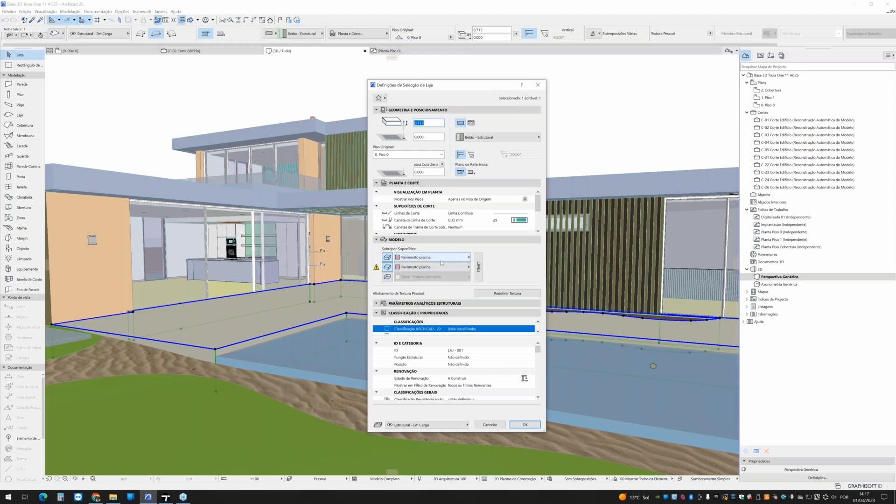
pyautogui.click(538, 84)
# - Select the exterior wall beside the living area and examine its surface overrides in the wall settings
pyautogui.click(115, 276)
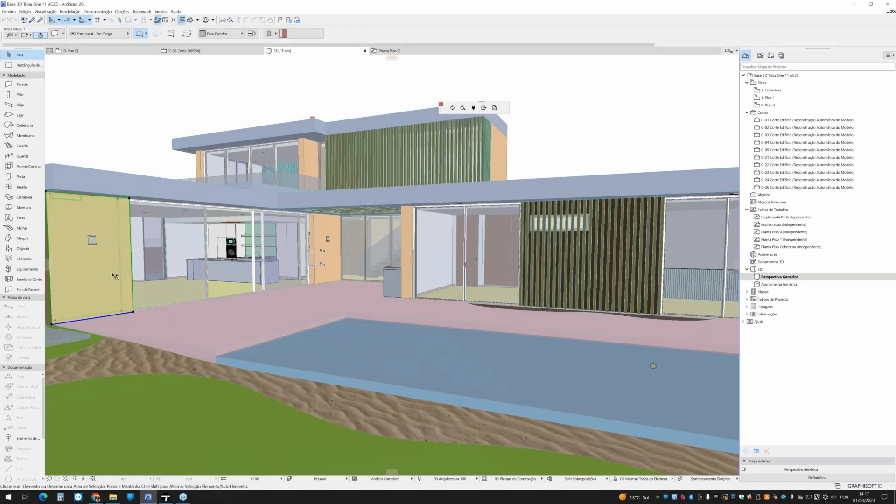
pyautogui.hotkey('ctrl', 't')
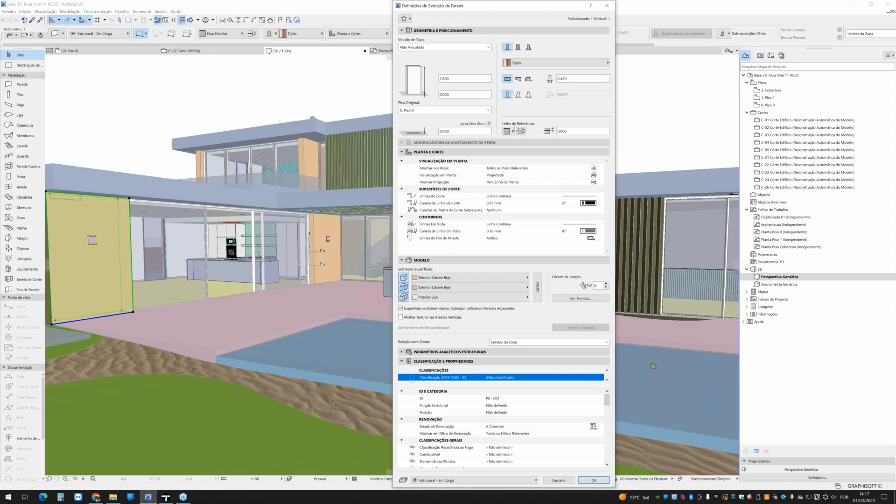
pyautogui.click(607, 6)
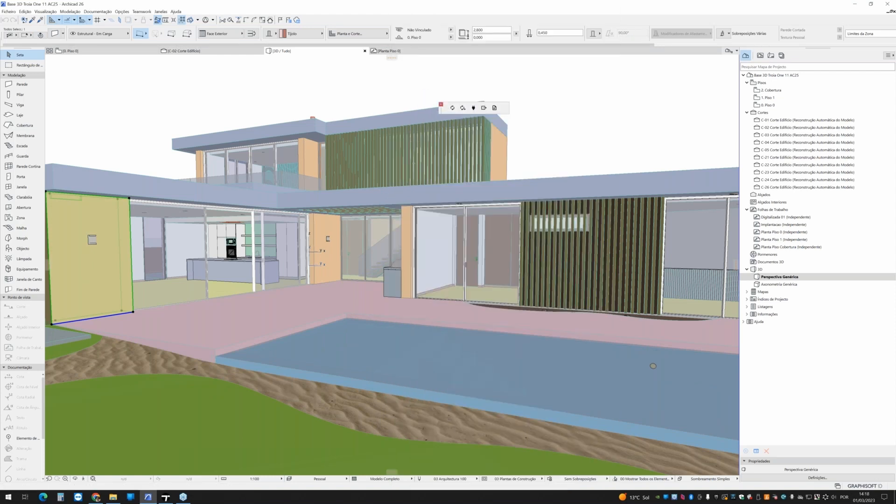
# - Switch to Twinmotion, import the Direct Link source, synchronize the 3D model from Archicad, and return to Twinmotion
pyautogui.click(165, 497)
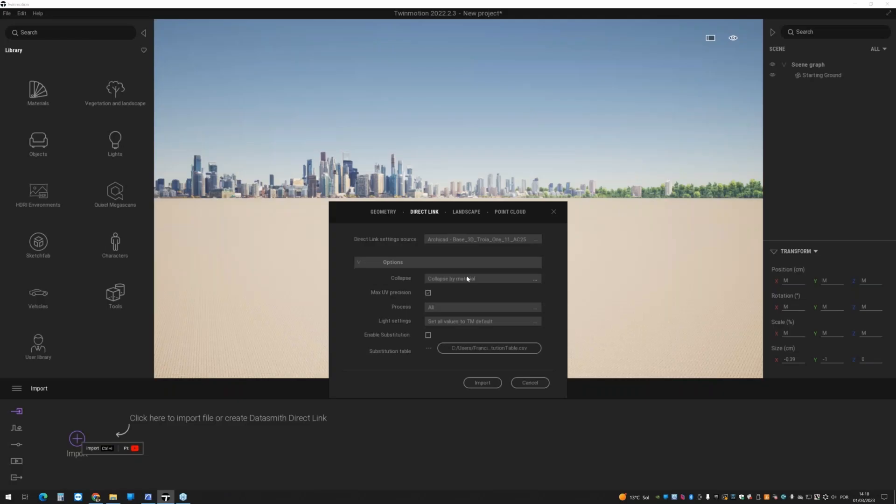
pyautogui.click(485, 384)
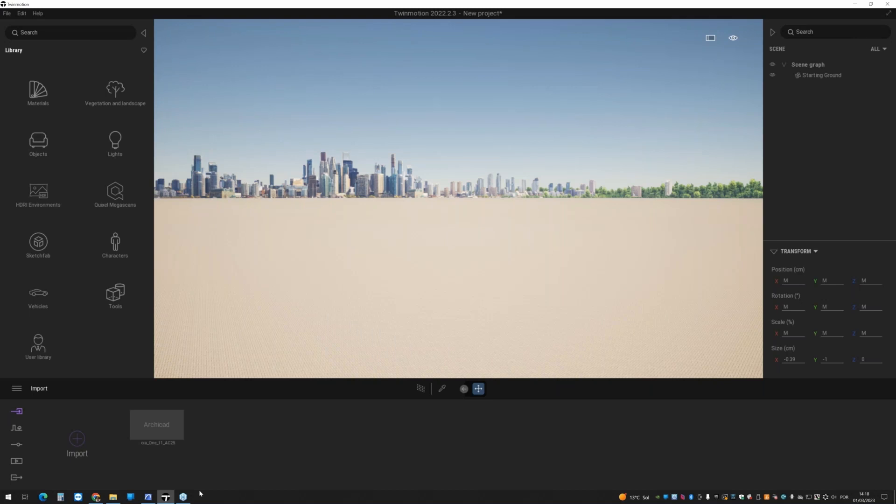
pyautogui.click(148, 497)
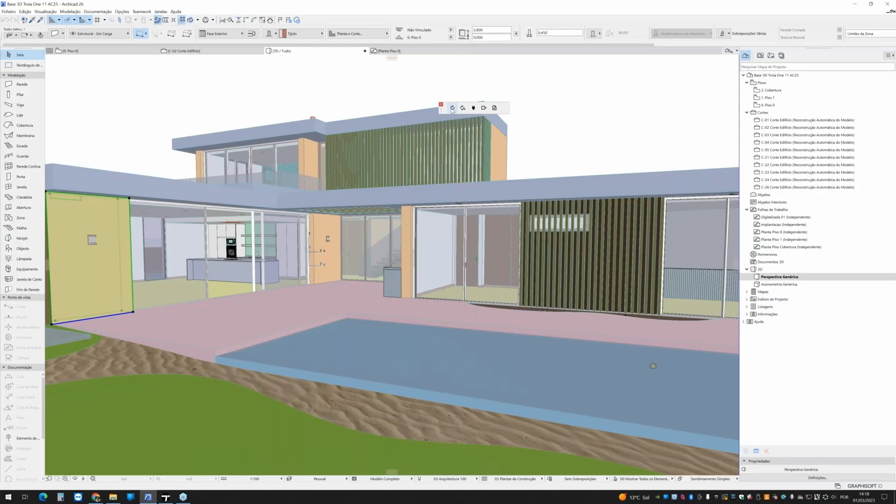
pyautogui.click(167, 499)
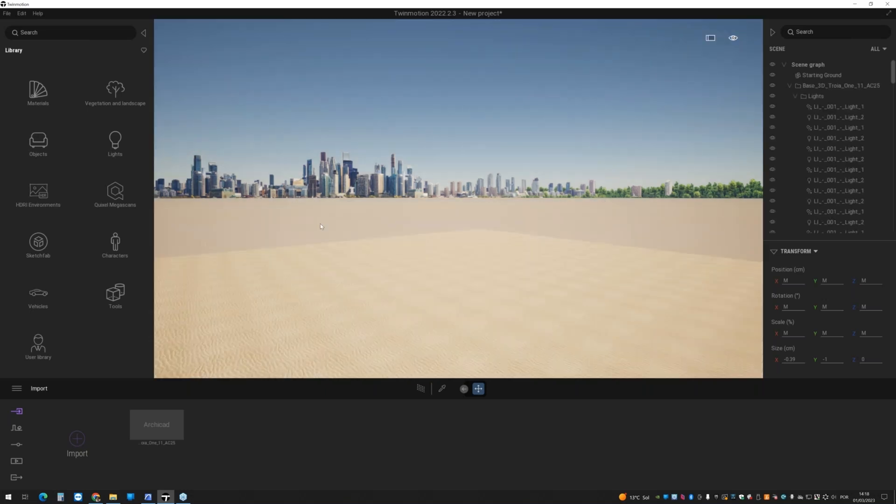
# - Fly around the imported house and examine its facades, garden paving, roof and pool terrace
pyautogui.moveTo(320, 224); pyautogui.dragTo(327, 179, button='right')
pyautogui.press('s')
pyautogui.press('w')
pyautogui.press('d')
pyautogui.press('w')
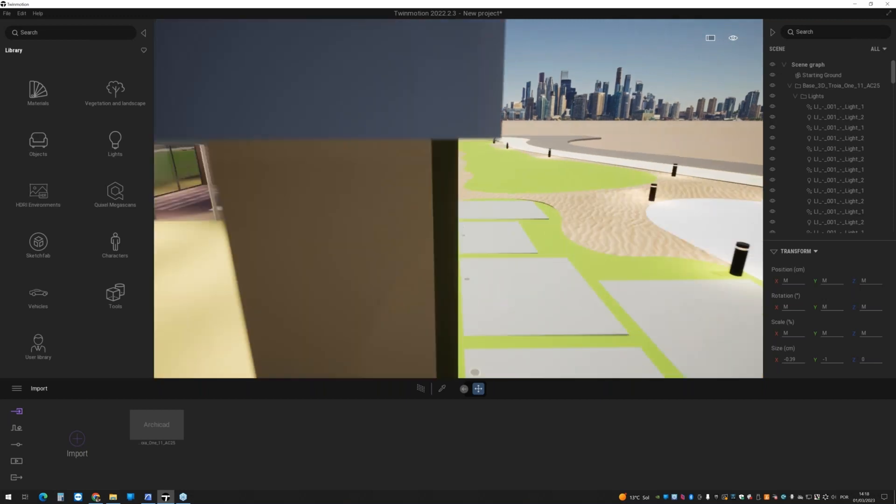
pyautogui.press('s')
pyautogui.press('a')
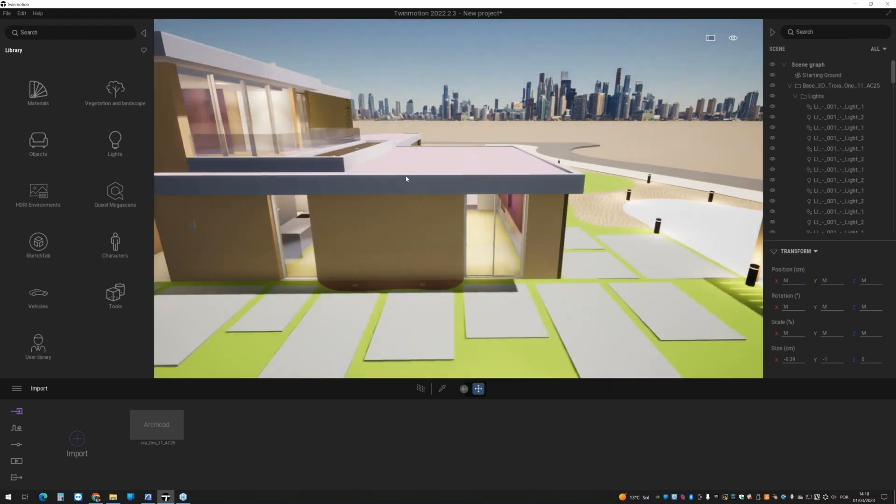
pyautogui.press('e')
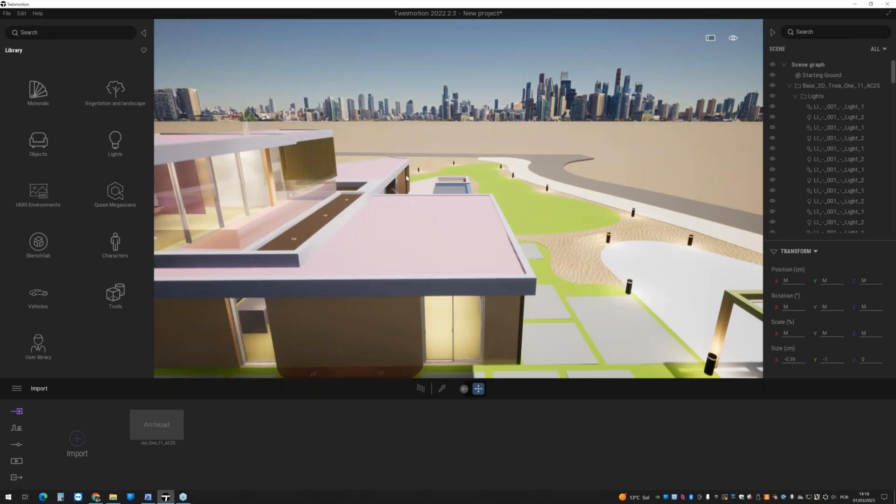
pyautogui.press('q')
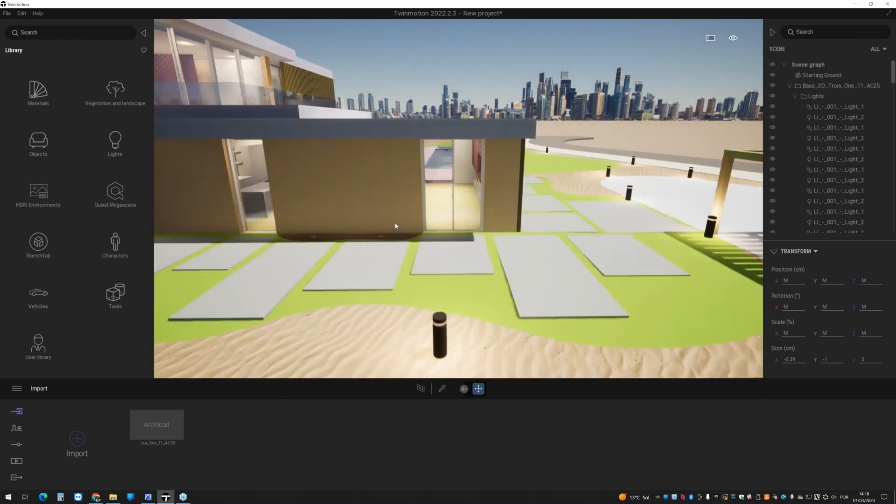
pyautogui.moveTo(396, 226); pyautogui.dragTo(480, 201, button='right')
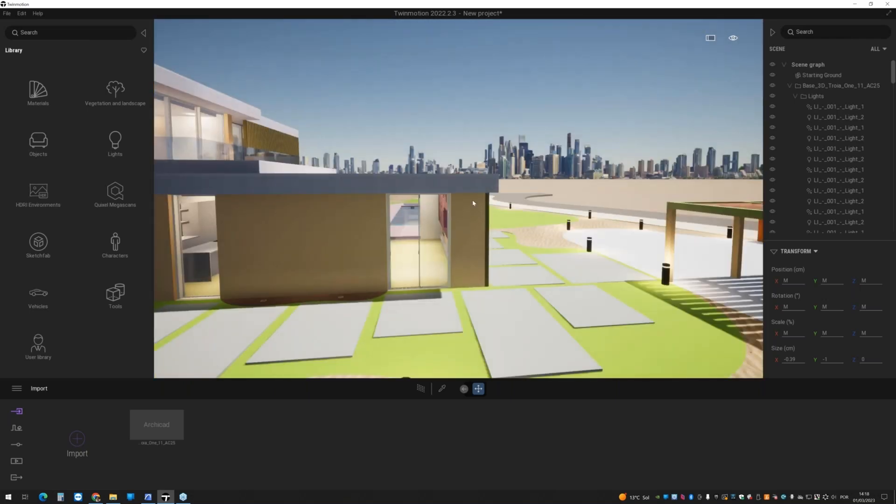
pyautogui.keyDown('shift'); pyautogui.moveTo(569, 199); pyautogui.dragTo(303, 173, button='middle'); pyautogui.keyUp('shift')
pyautogui.scroll(-3, 525, 202)
pyautogui.moveTo(596, 200); pyautogui.dragTo(594, 144, button='right')
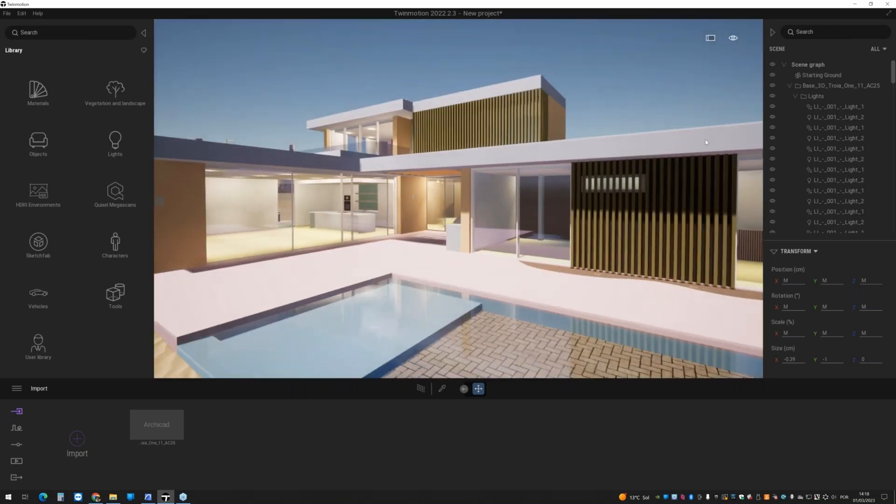
# - Examine the imported Base_3D_Troia_One_11_AC25 container and the contents of its Lights folder in the scene graph
pyautogui.click(789, 86)
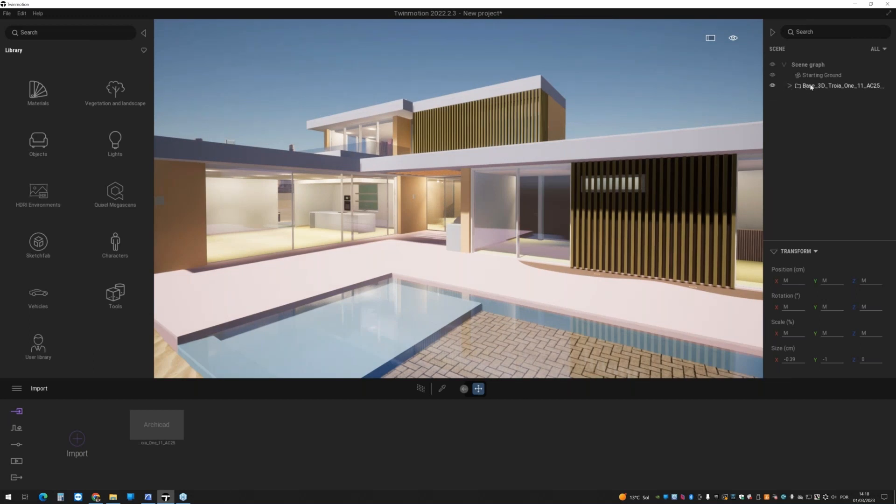
pyautogui.click(815, 87)
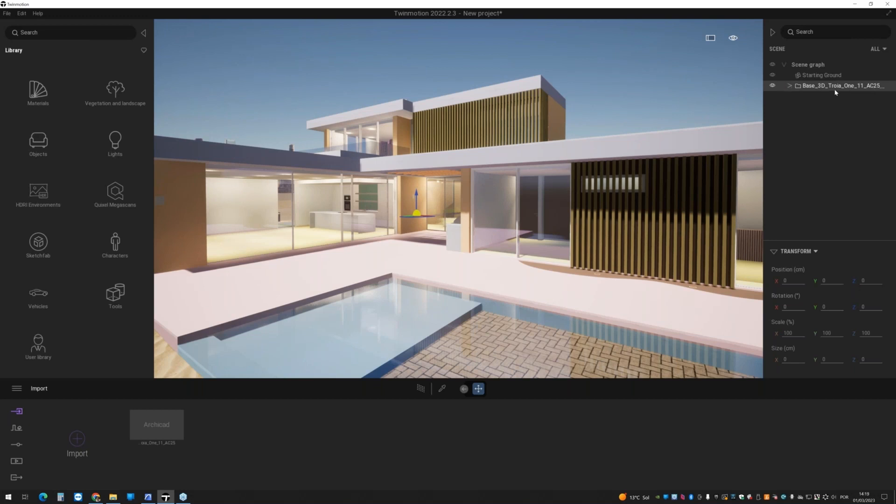
pyautogui.click(790, 87)
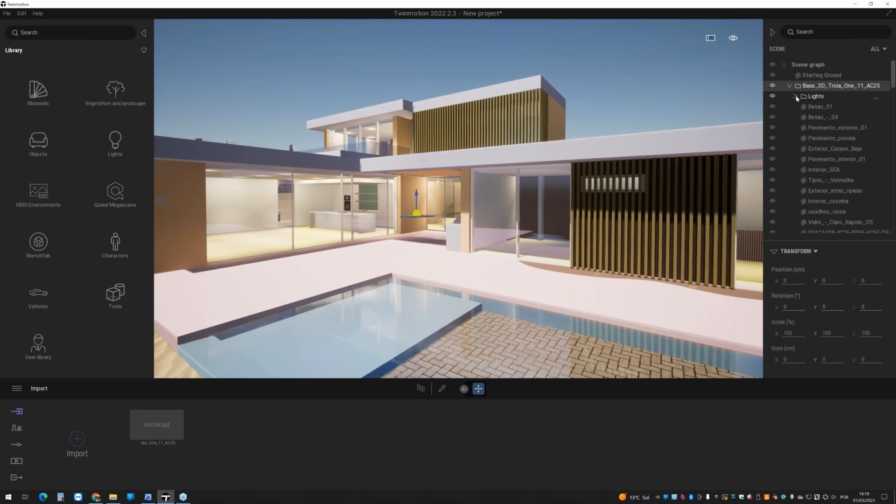
pyautogui.click(797, 97)
pyautogui.click(817, 97)
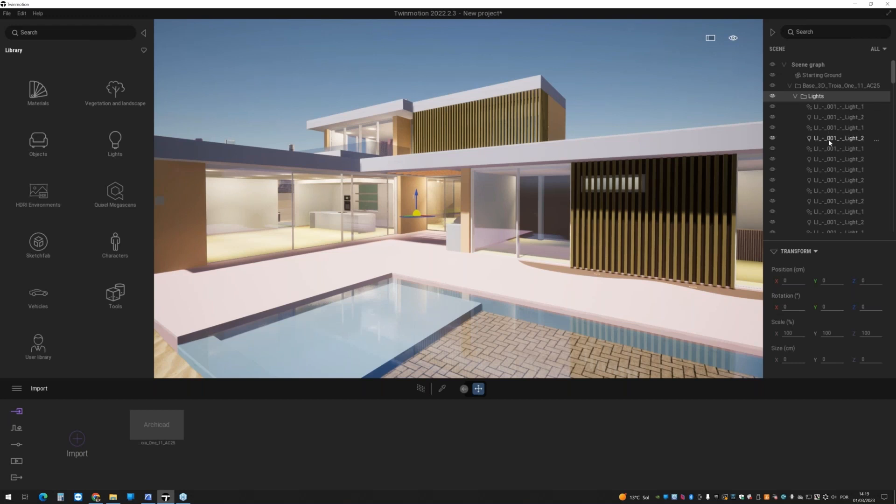
# - Select the material objects from Betao_01 to Interior_SEA in turn, plus the pool deck in the scene, to examine their geometry
pyautogui.click(796, 96)
pyautogui.click(813, 107)
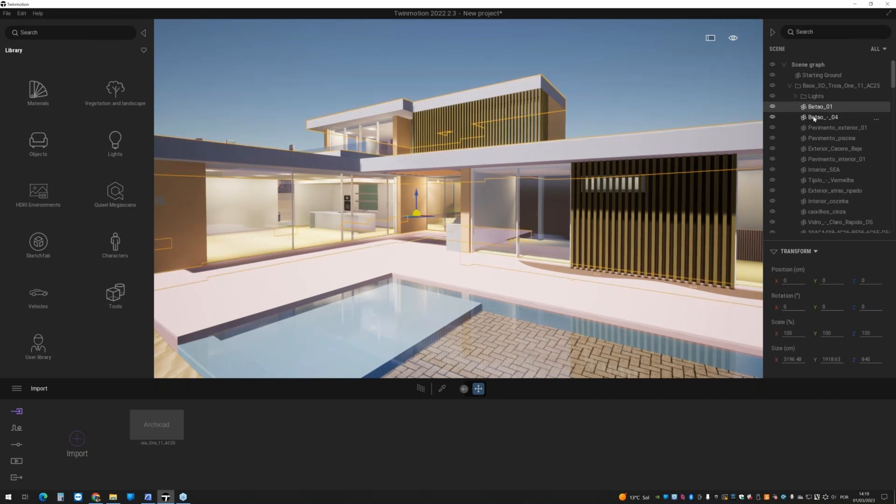
pyautogui.click(815, 118)
pyautogui.click(814, 129)
pyautogui.click(814, 138)
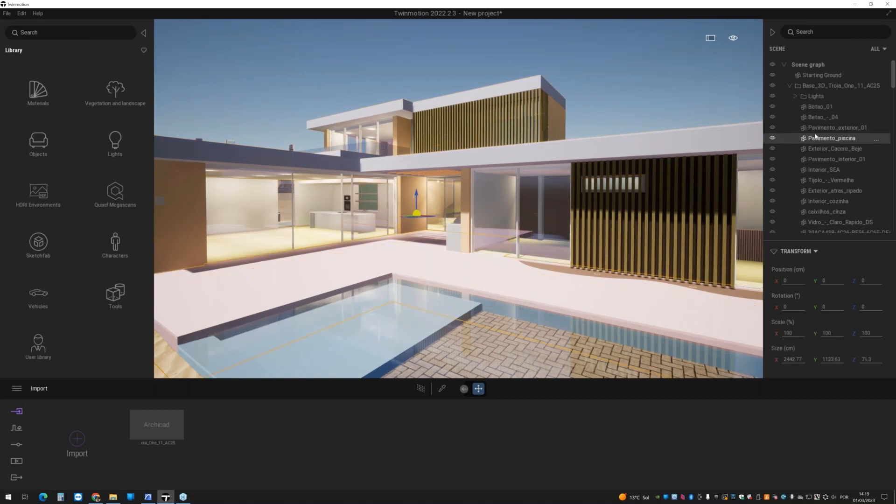
pyautogui.click(814, 149)
pyautogui.click(812, 160)
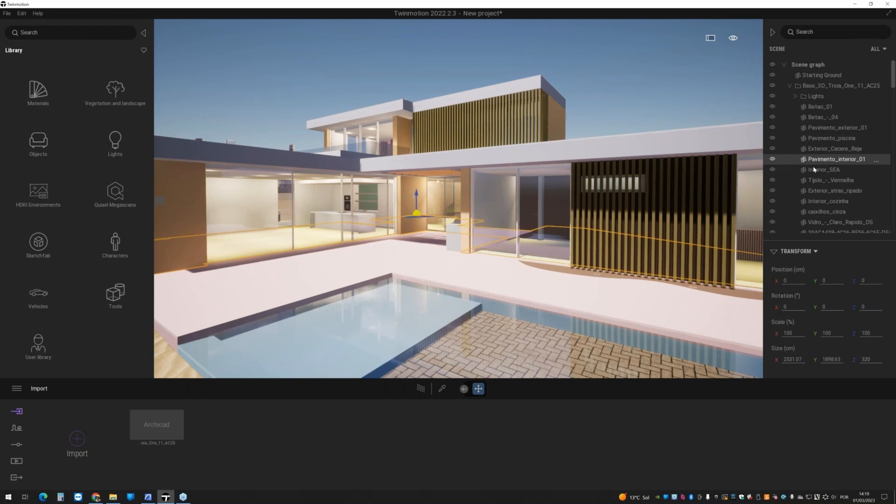
pyautogui.click(810, 170)
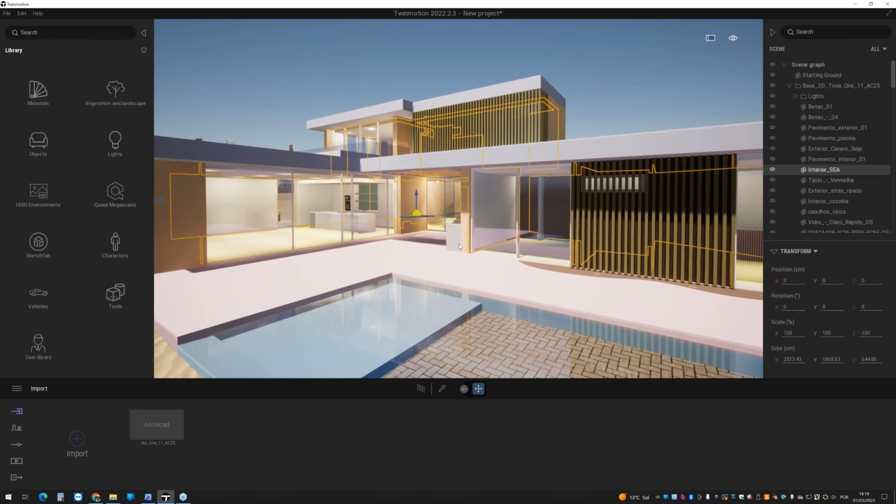
pyautogui.click(314, 258)
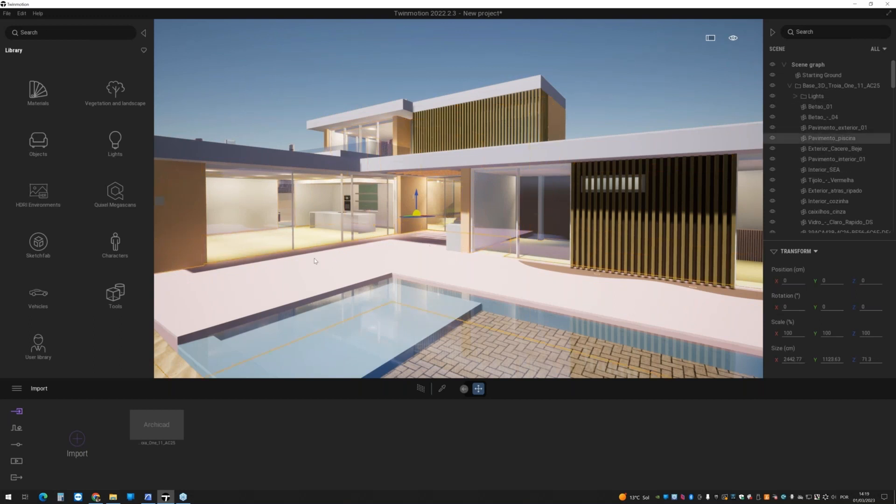
pyautogui.moveTo(314, 259); pyautogui.dragTo(281, 278, button='middle')
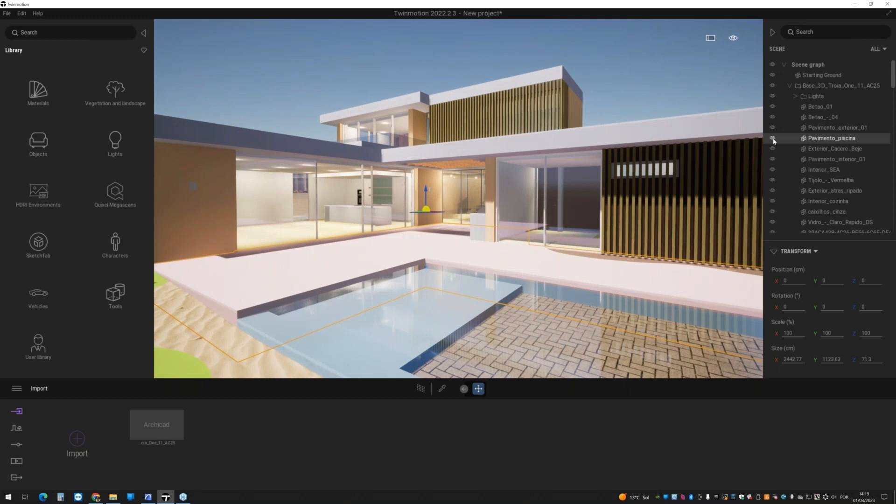
# - Delete the Lights folder from the imported Archicad model
pyautogui.click(796, 99)
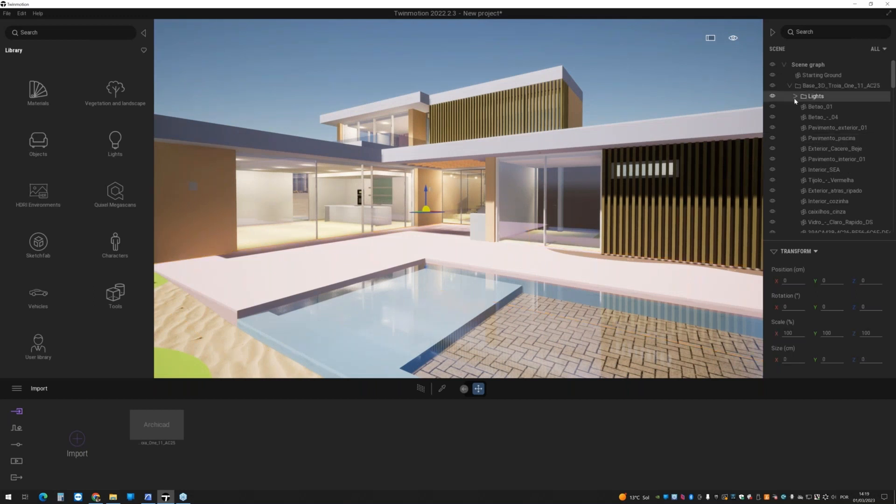
pyautogui.press('Delete')
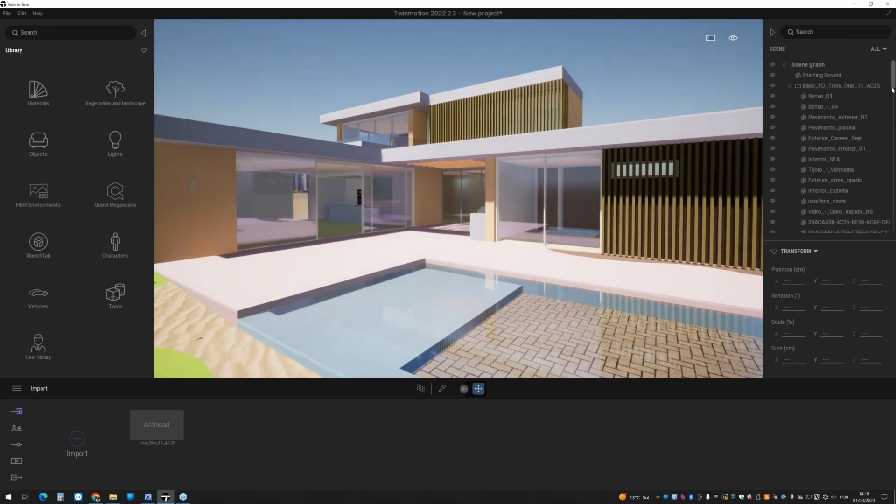
# - Move the last object of the imported model into a new container, keeping the default container name
pyautogui.scroll(-10, 887, 188)
pyautogui.moveTo(885, 206); pyautogui.dragTo(880, 78)
pyautogui.moveTo(893, 74); pyautogui.dragTo(860, 231)
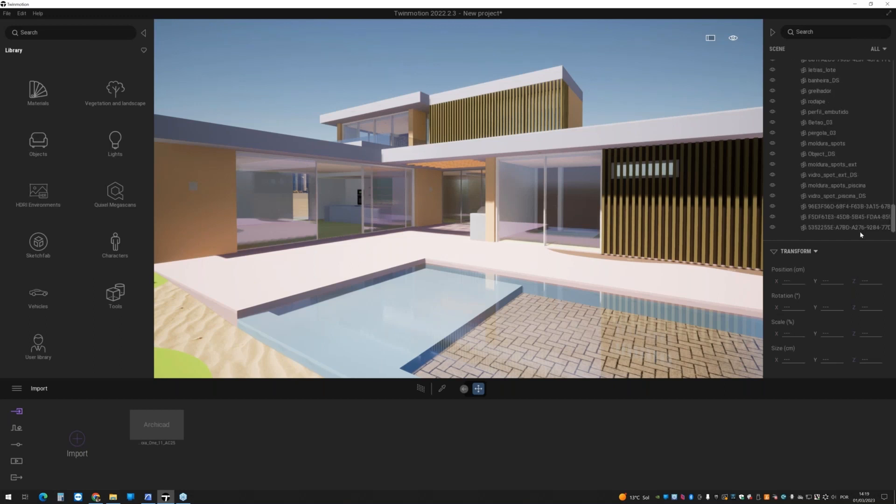
pyautogui.rightClick(795, 230)
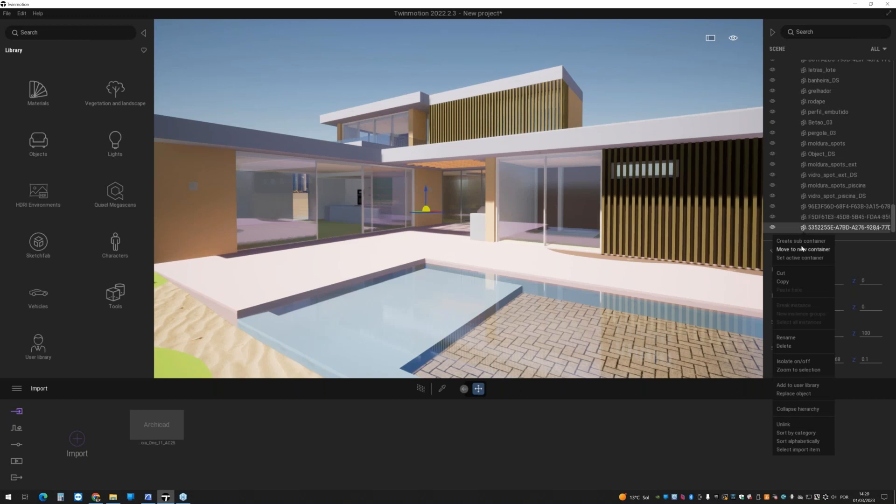
pyautogui.click(802, 249)
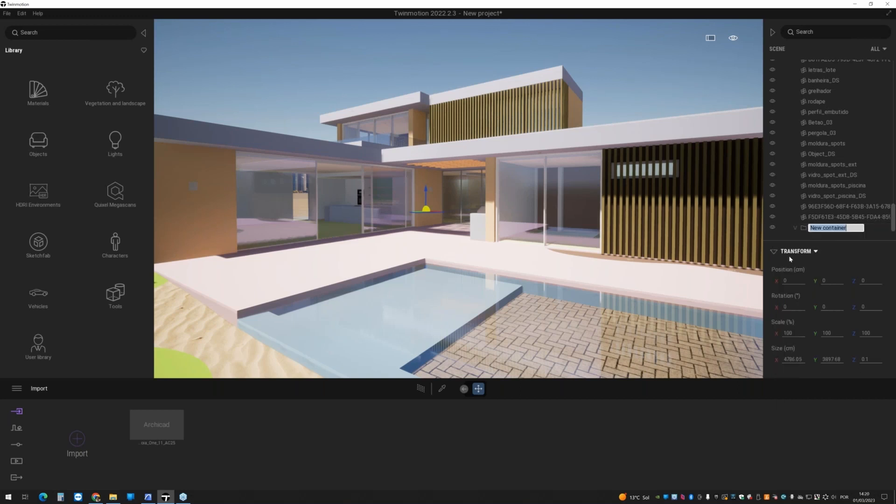
pyautogui.press('Return')
# - Move the object back out of the new container and delete the empty container
pyautogui.moveTo(811, 218)
pyautogui.mouseDown()
pyautogui.moveTo(820, 224)
pyautogui.moveTo(815, 209)
pyautogui.moveTo(825, 224)
pyautogui.moveTo(825, 212)
pyautogui.mouseUp()
pyautogui.click(813, 230)
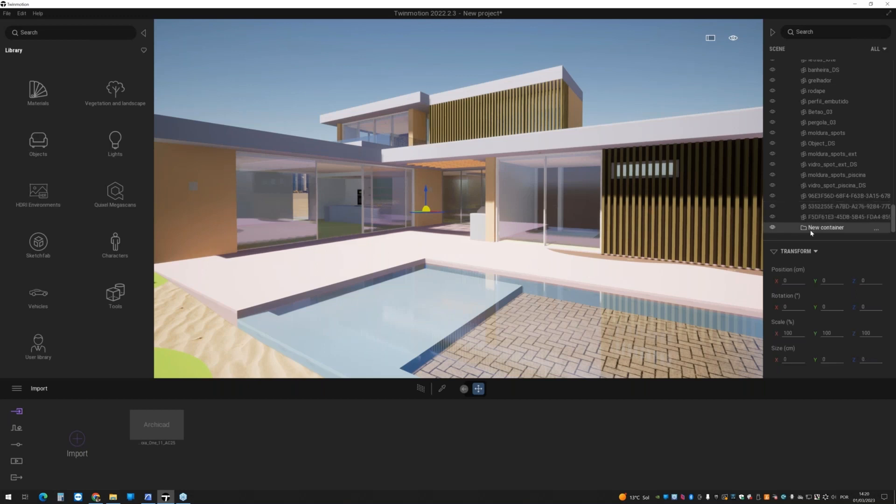
pyautogui.press('Delete')
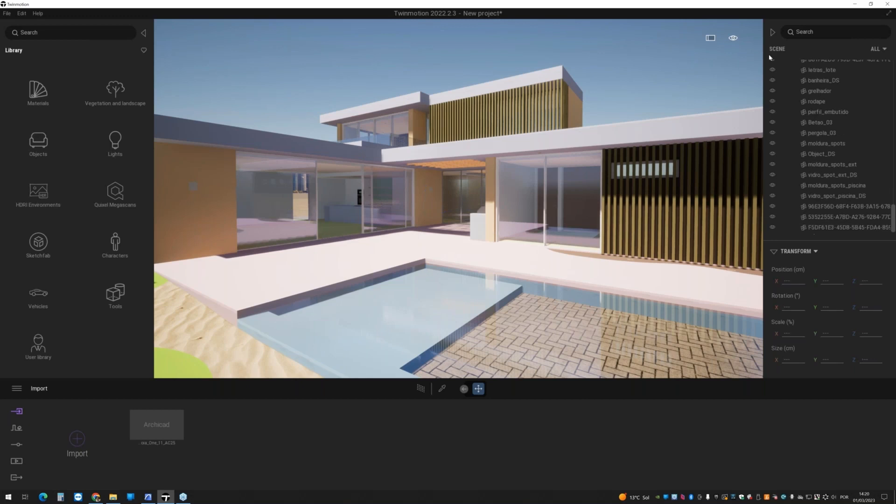
# - Examine the scene graph's category filter options and select the Base_3D_Troia_One_11_AC25 container
pyautogui.click(878, 49)
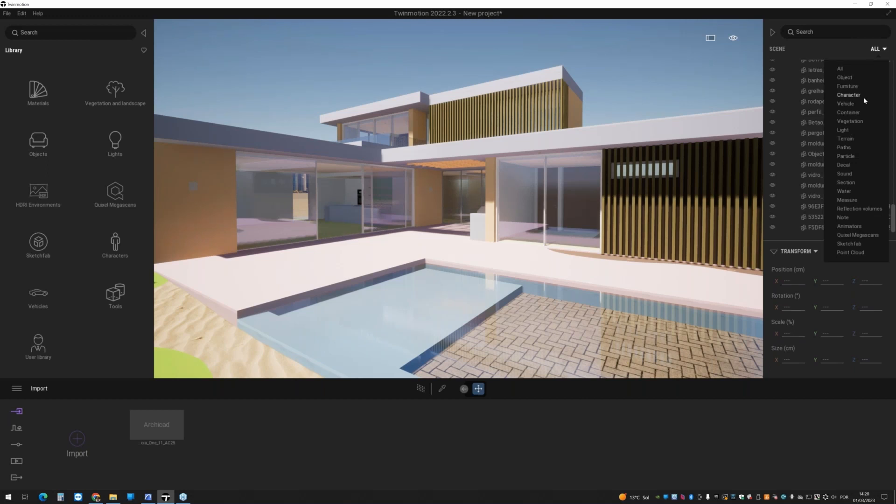
pyautogui.press('Escape')
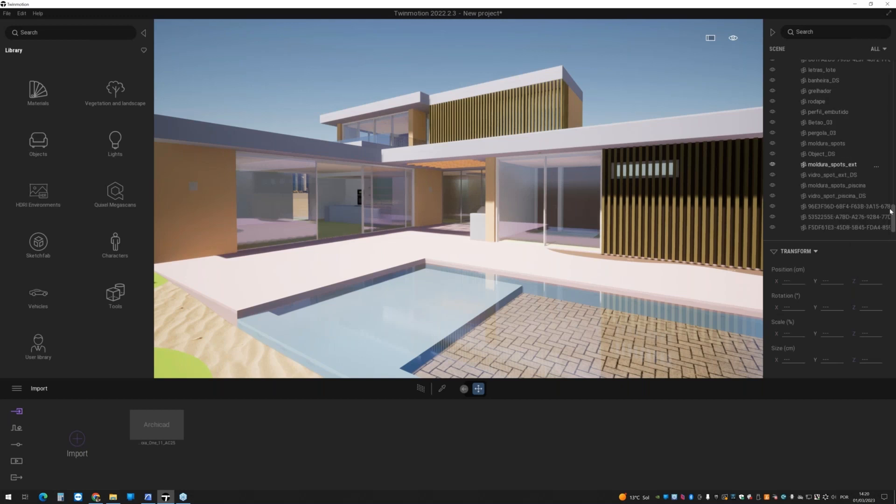
pyautogui.moveTo(893, 219); pyautogui.dragTo(894, 74)
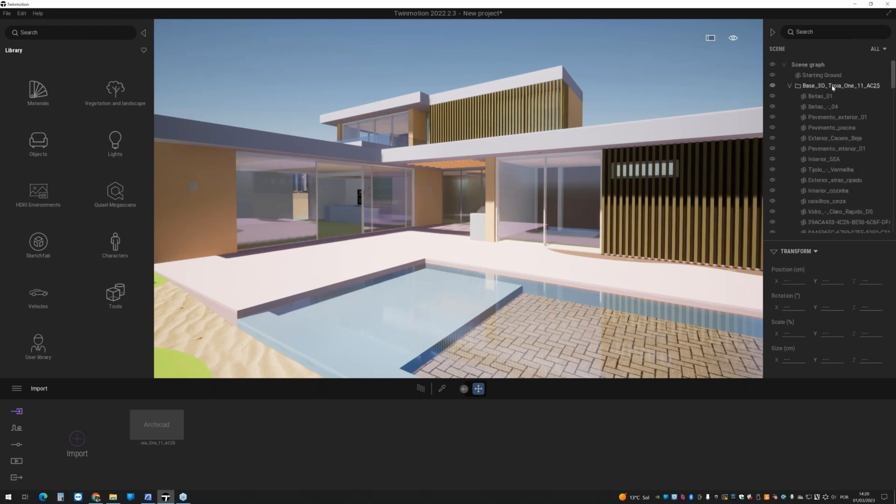
pyautogui.click(782, 87)
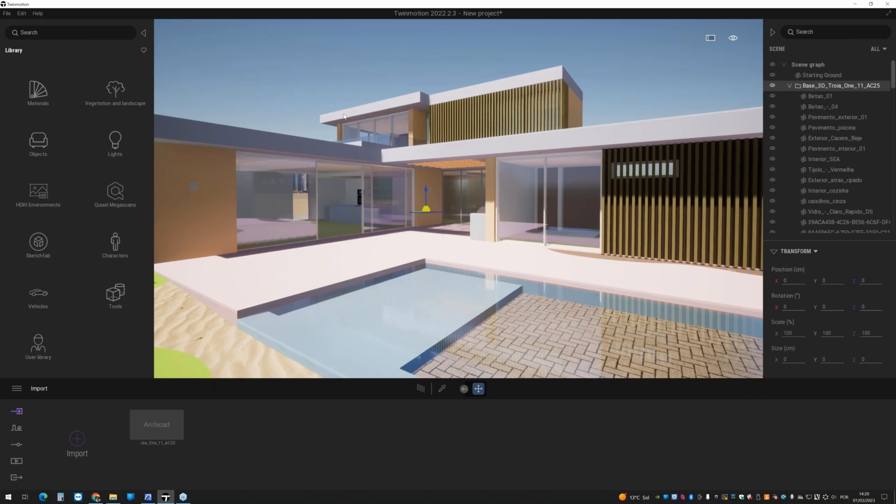
# - Fly back from the house to examine the whole plot and the surrounding ground plane
pyautogui.press('s')
pyautogui.moveTo(316, 185); pyautogui.dragTo(301, 173, button='right')
pyautogui.press('s')
pyautogui.moveTo(359, 131)
pyautogui.mouseDown(button='right')
pyautogui.moveTo(486, 130)
pyautogui.moveTo(515, 148)
pyautogui.moveTo(361, 130)
pyautogui.mouseUp(button='right')
pyautogui.moveTo(433, 204); pyautogui.dragTo(319, 202, button='right')
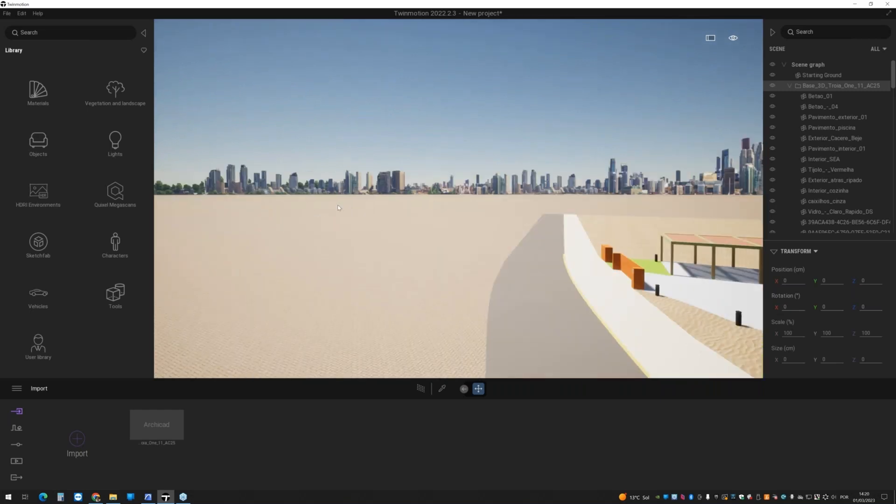
pyautogui.moveTo(491, 186); pyautogui.dragTo(574, 188, button='right')
pyautogui.moveTo(427, 176); pyautogui.dragTo(420, 177, button='right')
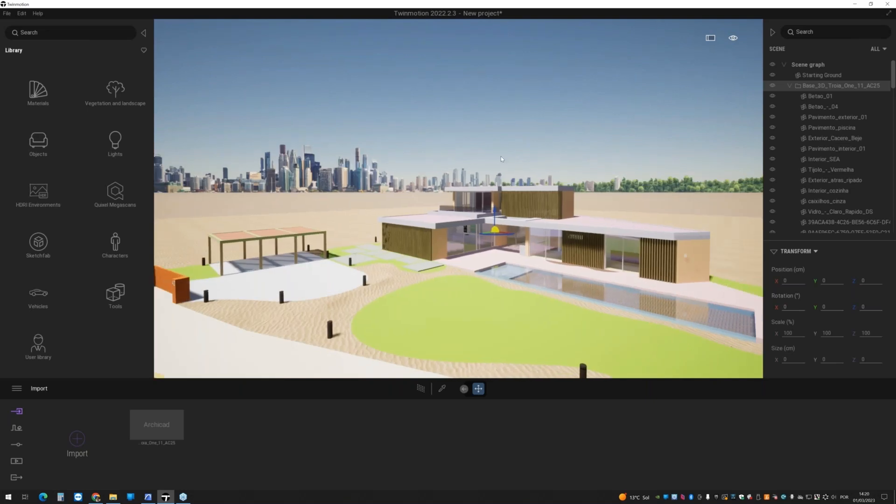
pyautogui.moveTo(390, 252)
pyautogui.mouseDown(button='right')
pyautogui.moveTo(303, 249)
pyautogui.moveTo(402, 242)
pyautogui.mouseUp(button='right')
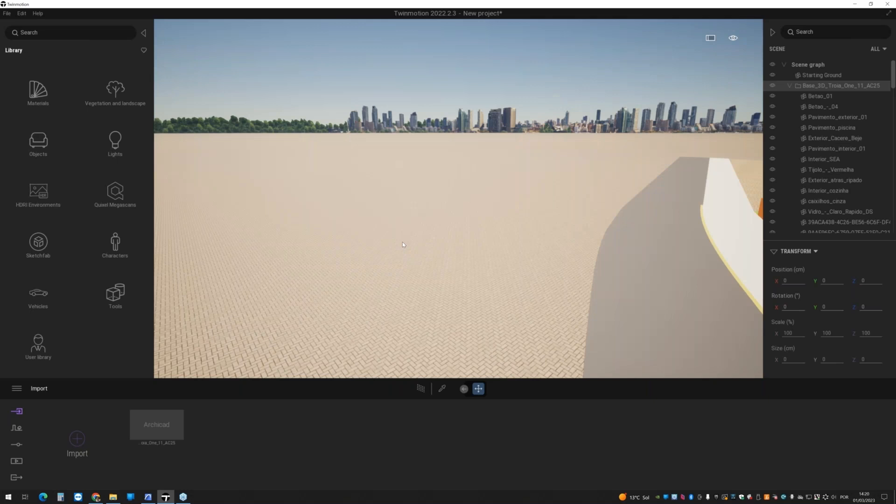
# - Select the Starting Ground and toggle its visibility off and back on
pyautogui.click(309, 286)
pyautogui.moveTo(291, 264); pyautogui.dragTo(386, 252, button='right')
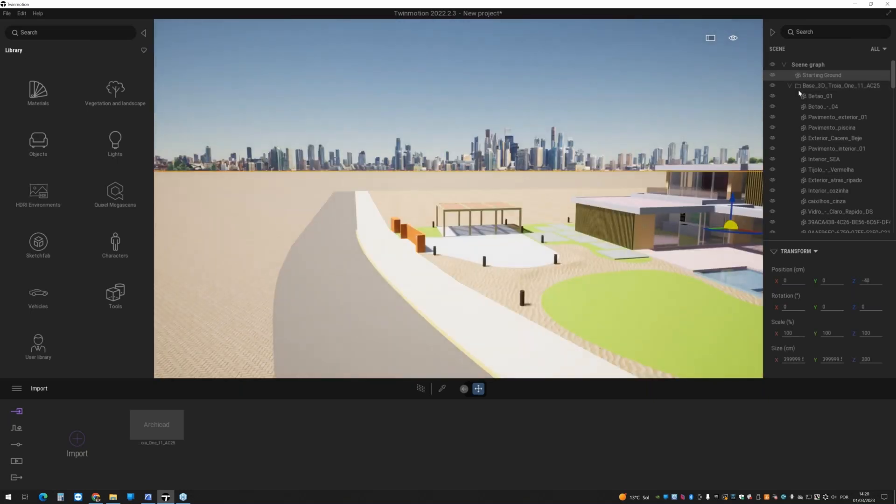
pyautogui.click(773, 75)
pyautogui.click(772, 75)
pyautogui.click(773, 75)
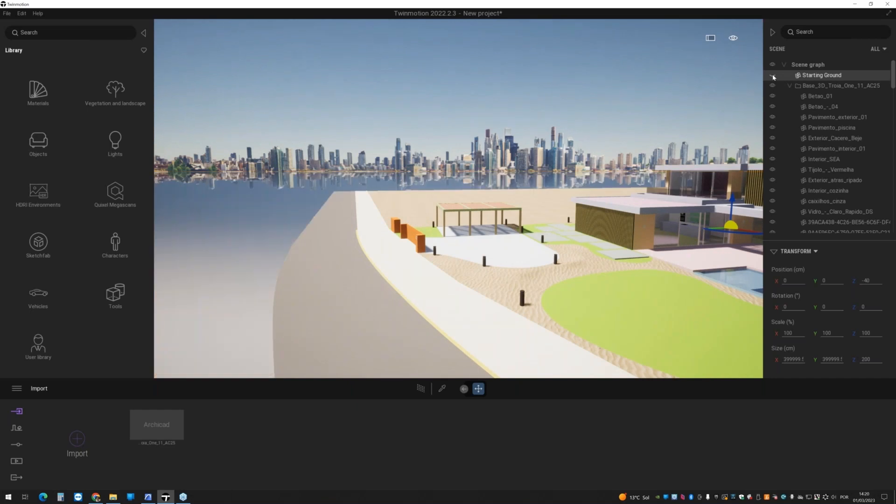
pyautogui.click(774, 76)
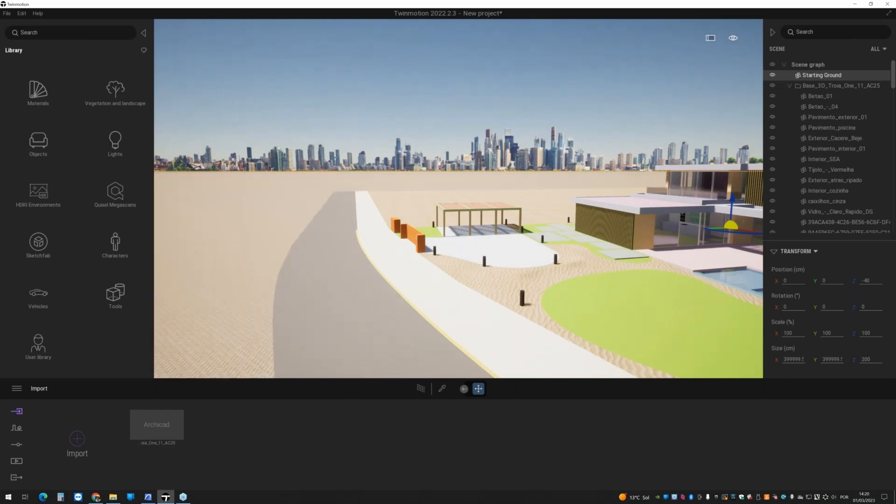
# - Lower the Starting Ground to a Z position of about -165 cm, shifting it to about X 6 cm and Y 196 cm
pyautogui.moveTo(560, 187); pyautogui.dragTo(628, 199, button='right')
pyautogui.scroll(-6, 494, 176)
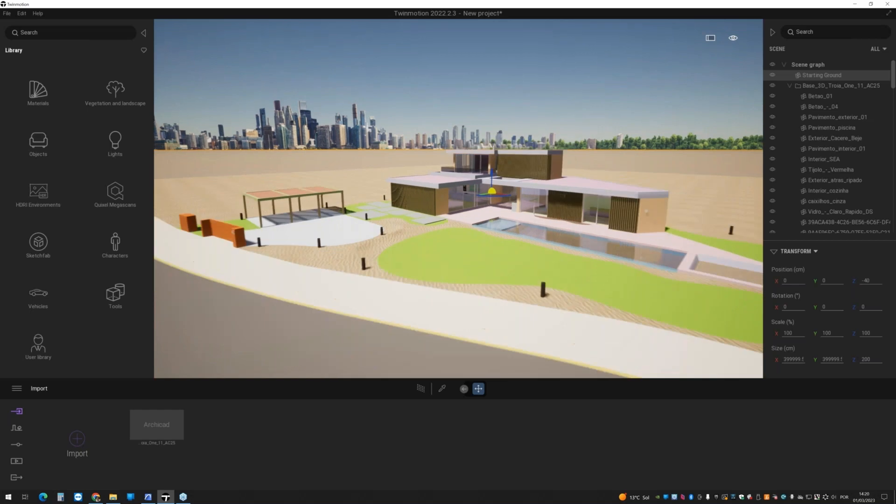
pyautogui.moveTo(493, 175)
pyautogui.mouseDown()
pyautogui.moveTo(502, 99)
pyautogui.moveTo(499, 181)
pyautogui.mouseUp()
pyautogui.press('d')
pyautogui.press('w')
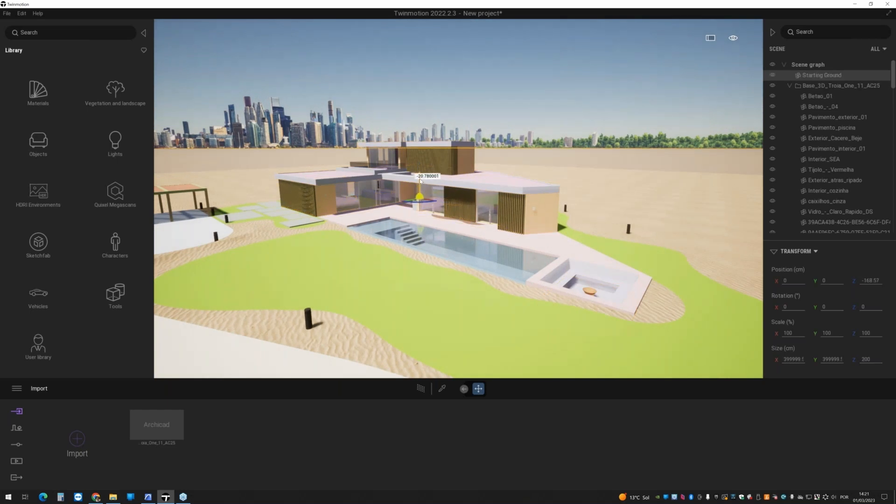
pyautogui.moveTo(420, 178); pyautogui.dragTo(405, 197)
pyautogui.scroll(5, 404, 198)
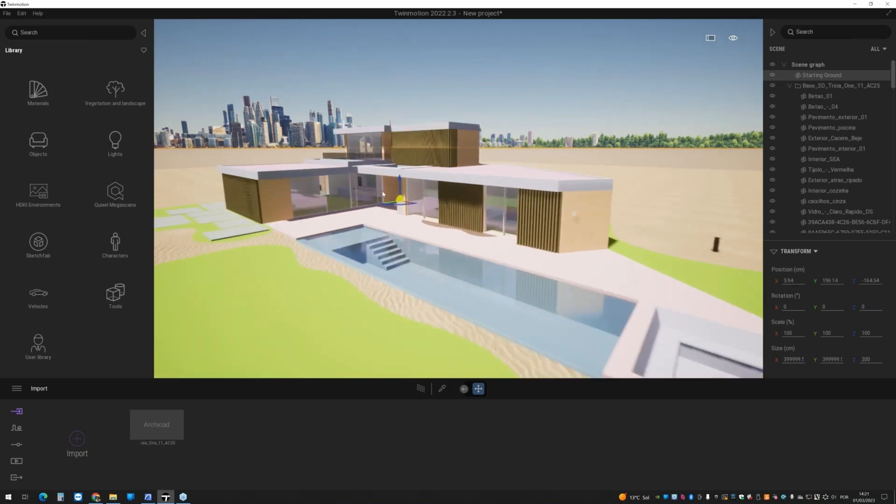
pyautogui.scroll(1, 420, 178)
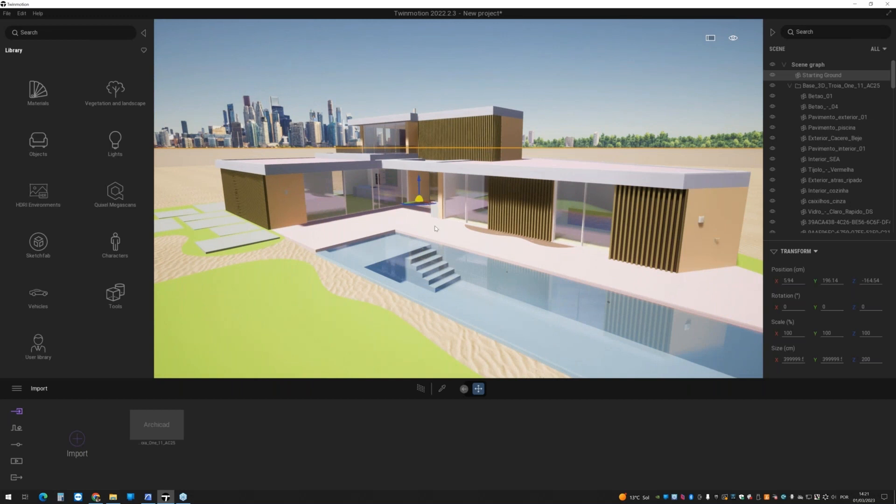
# - Switch the Starting Ground's gizmo through Translate, Rotate and Scale, leave Scale active and deselect the ground
pyautogui.click(408, 201)
pyautogui.click(461, 391)
pyautogui.click(423, 389)
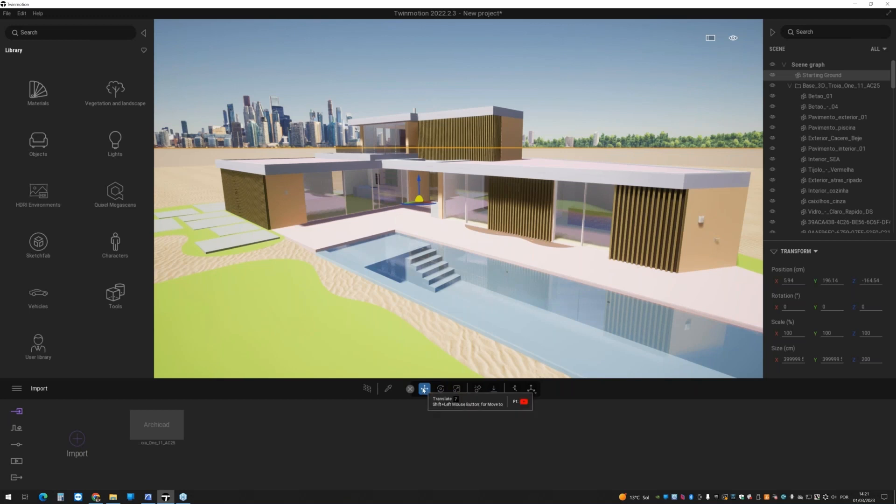
pyautogui.click(441, 390)
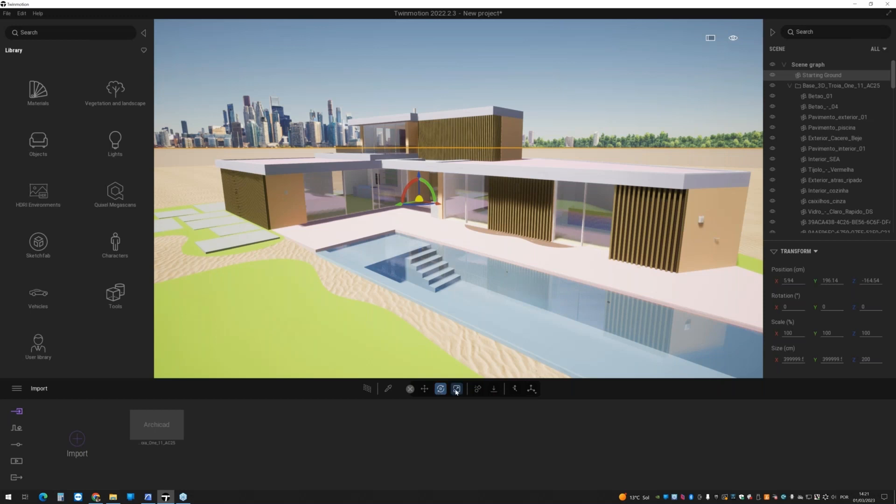
pyautogui.click(457, 390)
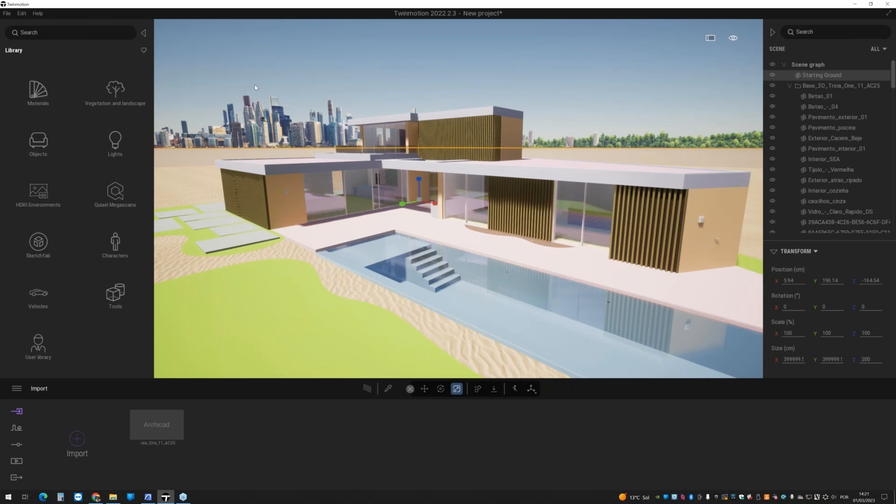
pyautogui.click(407, 76)
# - Set the Smog amount in the weather effects to 41%
pyautogui.moveTo(366, 161); pyautogui.dragTo(280, 136, button='right')
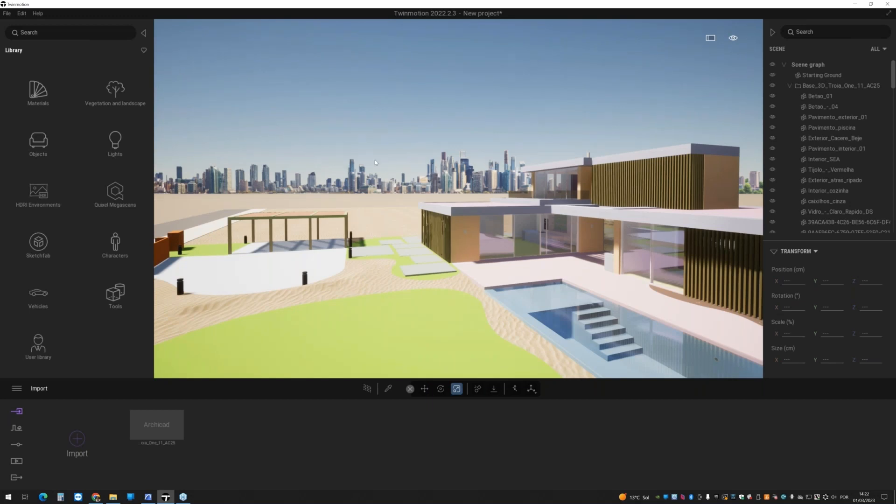
pyautogui.click(21, 446)
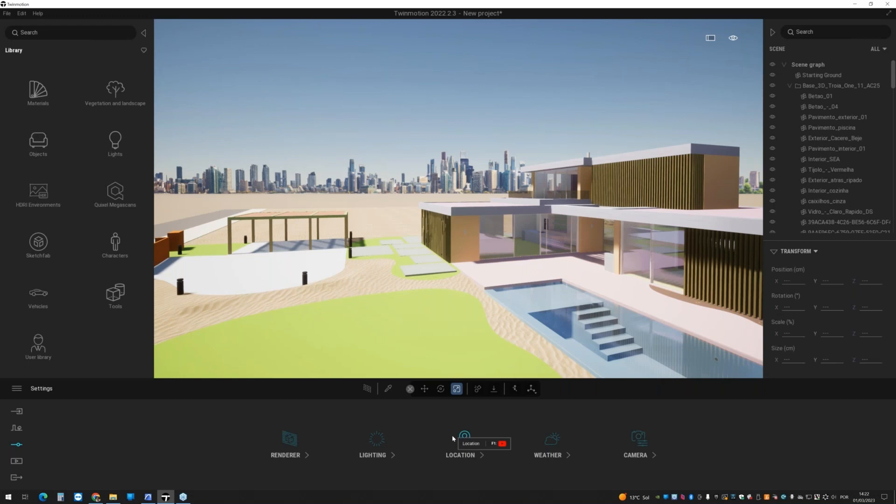
pyautogui.click(553, 444)
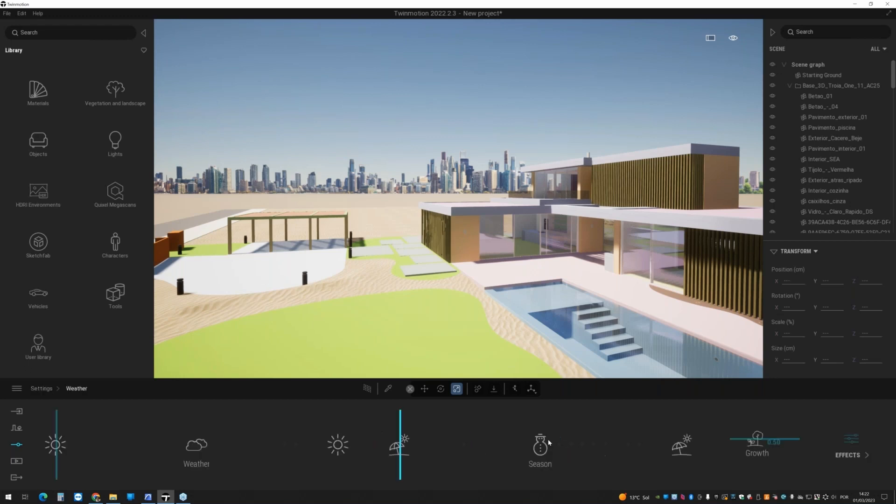
pyautogui.click(849, 456)
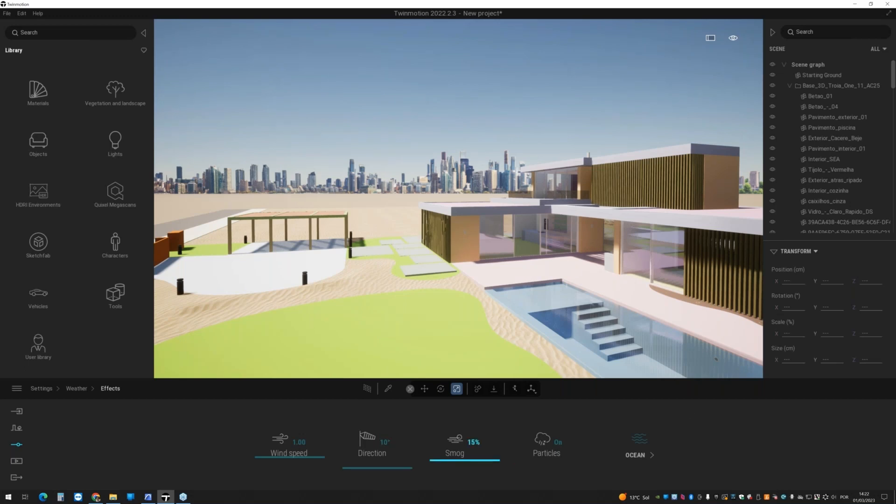
pyautogui.moveTo(448, 442)
pyautogui.mouseDown()
pyautogui.moveTo(465, 441)
pyautogui.moveTo(456, 425)
pyautogui.moveTo(451, 447)
pyautogui.mouseUp()
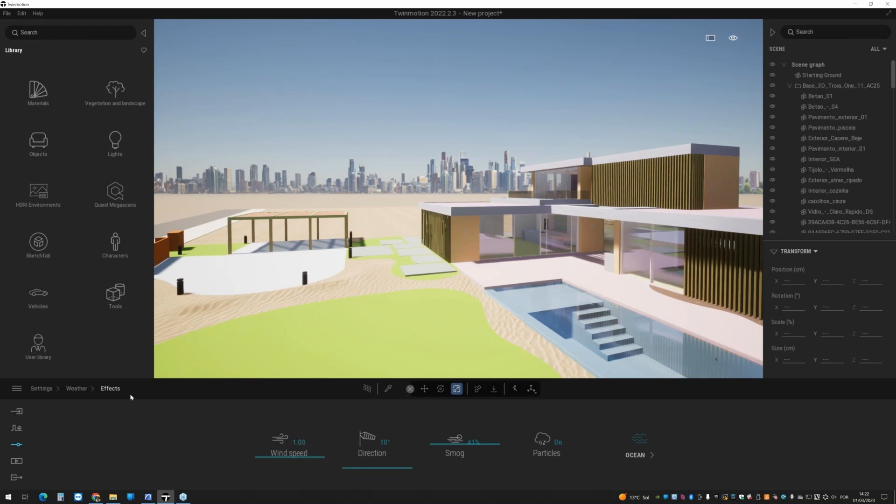
# - Open the background settings for the scene's location
pyautogui.click(56, 389)
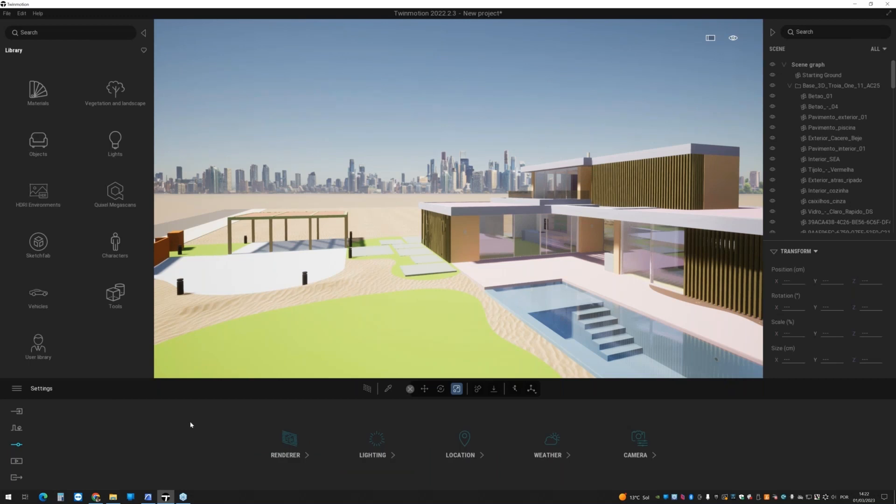
pyautogui.click(463, 455)
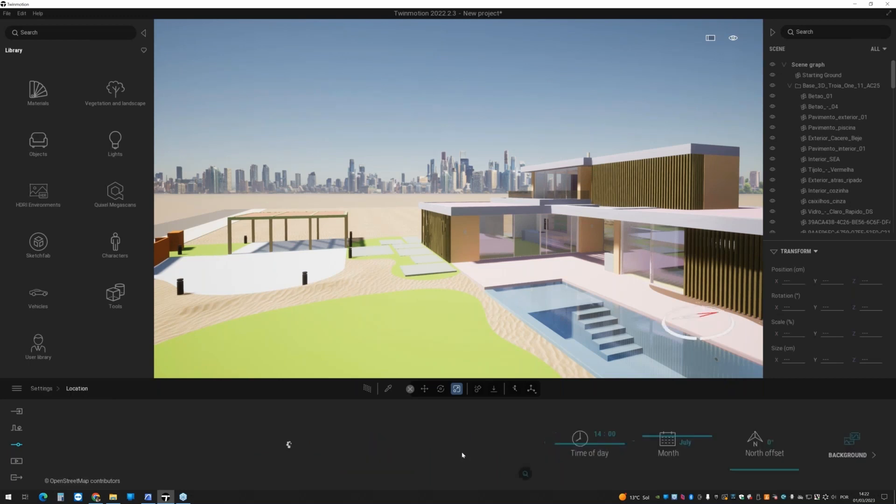
pyautogui.click(862, 457)
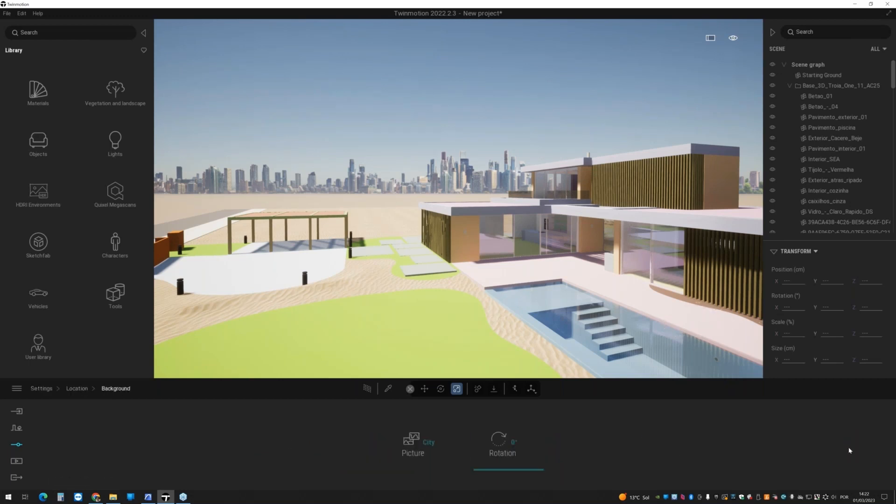
# - Try the Town, Countryside, Waterfront, Bay and City island background pictures and return to City
pyautogui.click(429, 445)
pyautogui.click(453, 284)
pyautogui.click(518, 286)
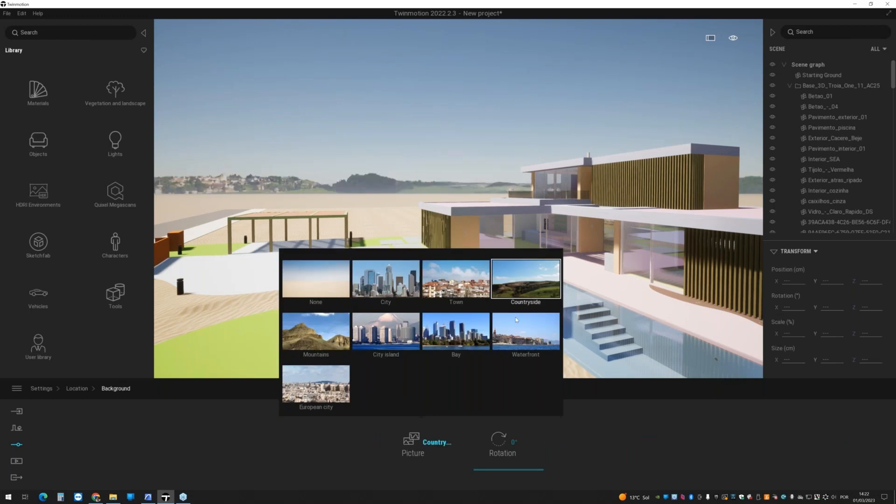
pyautogui.click(517, 320)
pyautogui.click(455, 330)
pyautogui.click(386, 331)
pyautogui.click(397, 299)
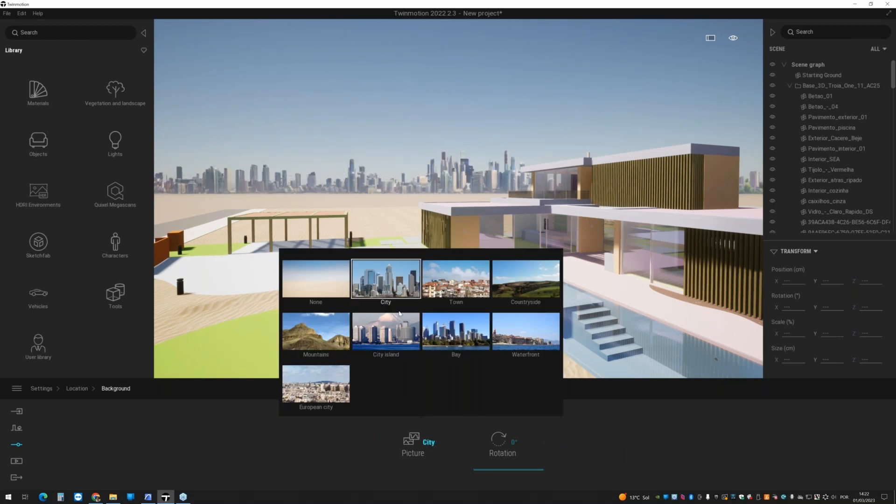
# - Set the background rotation to 90° and the background picture to None
pyautogui.moveTo(499, 442); pyautogui.dragTo(442, 444)
pyautogui.click(434, 444)
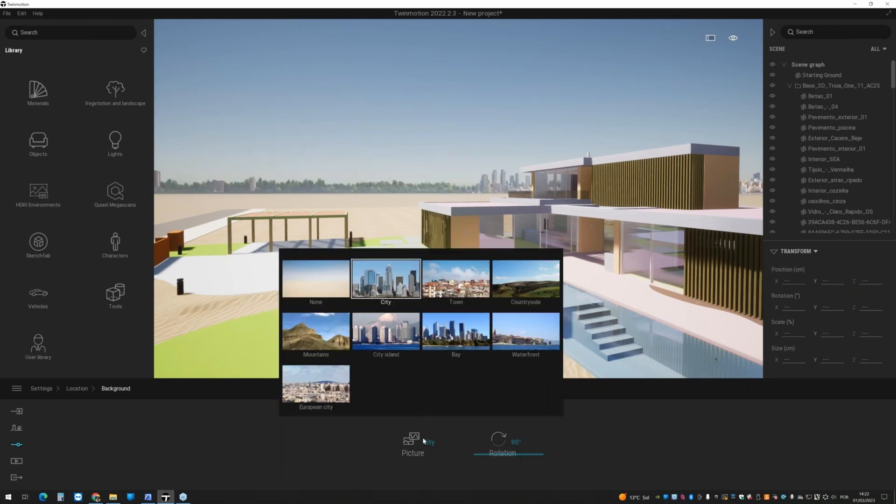
pyautogui.click(309, 286)
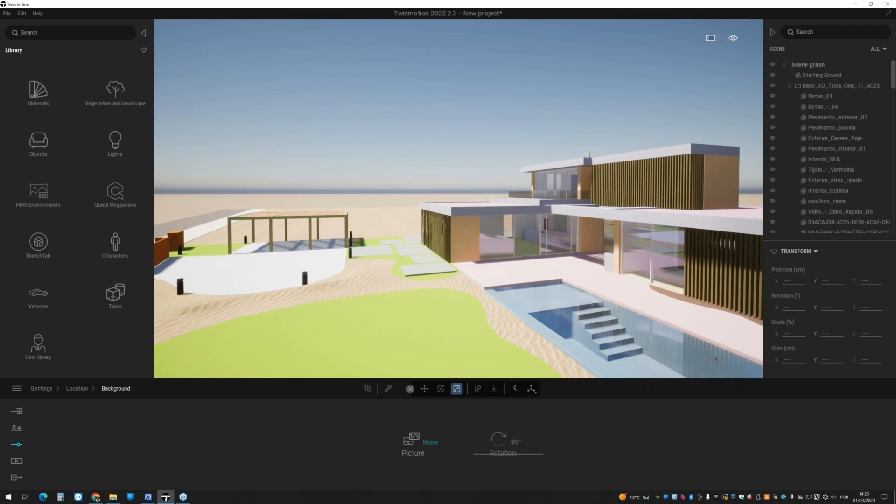
pyautogui.moveTo(239, 139); pyautogui.dragTo(411, 198, button='right')
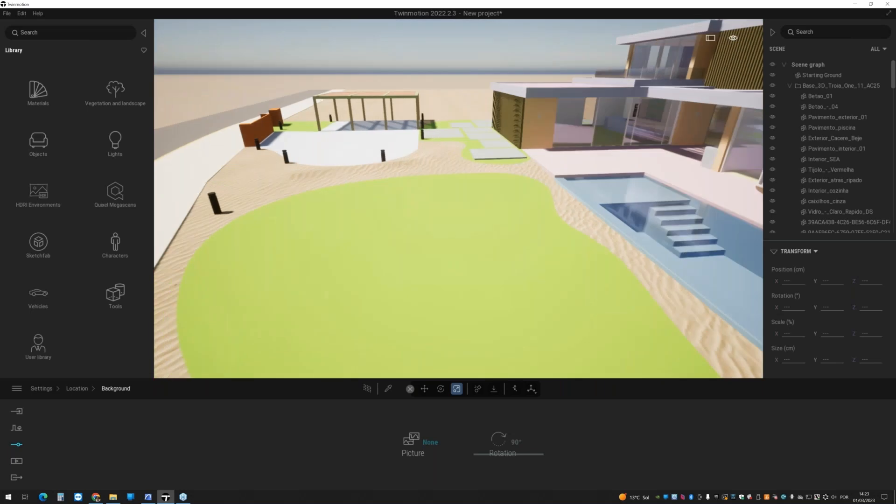
# - Shift the scene's weather from clear sun through partly cloudy to rain
pyautogui.press('s')
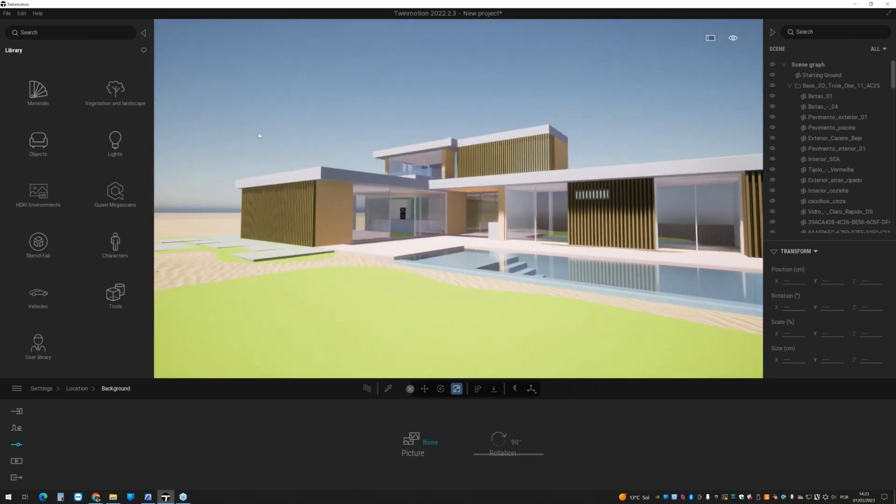
pyautogui.press('d')
pyautogui.moveTo(401, 130); pyautogui.dragTo(367, 137, button='right')
pyautogui.moveTo(231, 91); pyautogui.dragTo(248, 90, button='right')
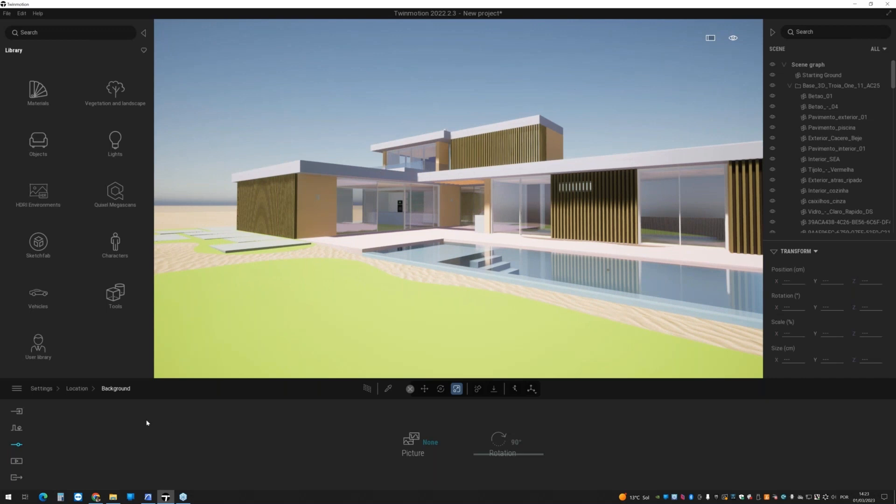
pyautogui.click(18, 445)
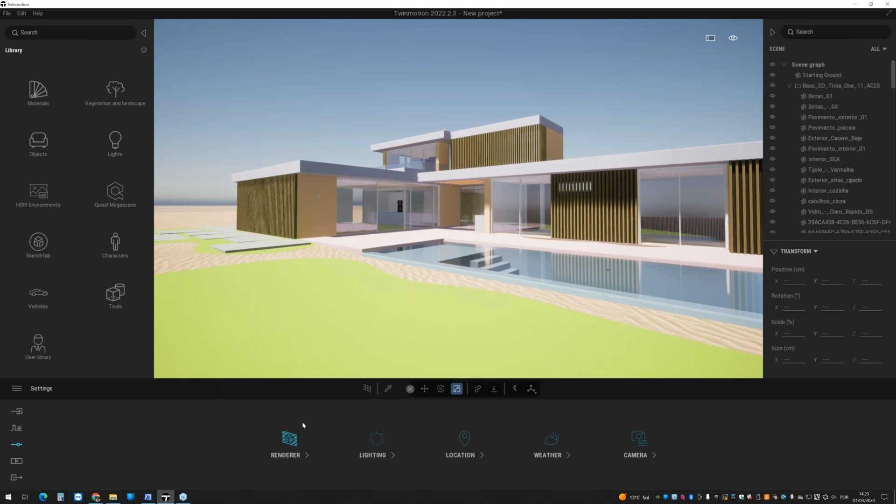
pyautogui.click(554, 438)
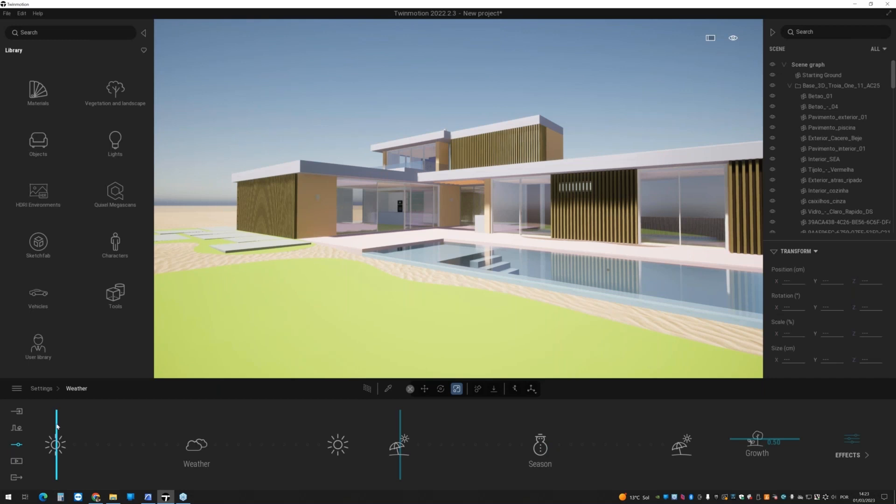
pyautogui.moveTo(57, 425)
pyautogui.mouseDown()
pyautogui.moveTo(71, 426)
pyautogui.moveTo(56, 425)
pyautogui.mouseUp()
pyautogui.moveTo(57, 431)
pyautogui.mouseDown()
pyautogui.moveTo(163, 435)
pyautogui.moveTo(151, 435)
pyautogui.mouseUp()
pyautogui.moveTo(435, 173); pyautogui.dragTo(360, 140, button='right')
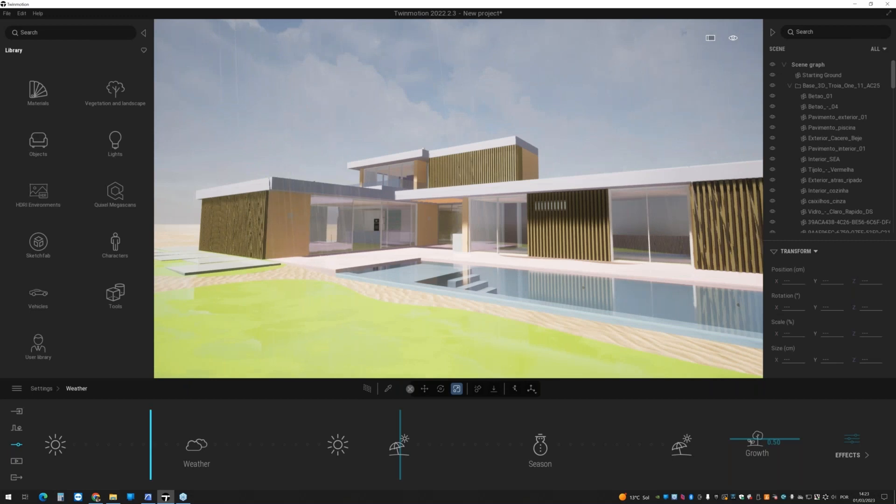
pyautogui.moveTo(150, 434); pyautogui.dragTo(186, 434)
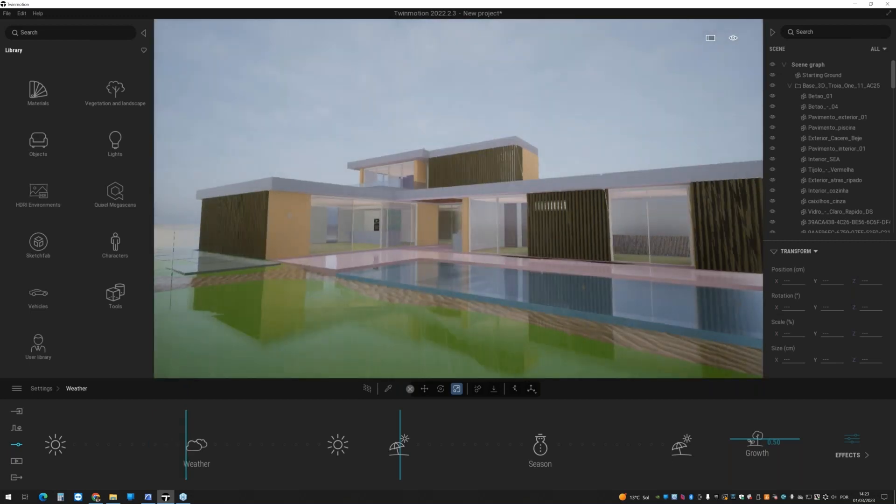
# - Examine how the rain wets the terrace around the covered outdoor kitchen and the pool
pyautogui.press('w')
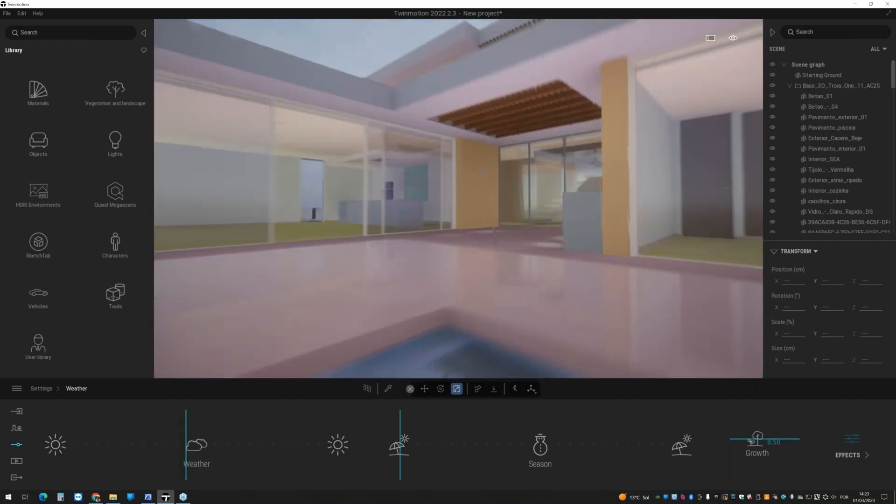
pyautogui.press('w')
pyautogui.moveTo(495, 203); pyautogui.dragTo(528, 203, button='right')
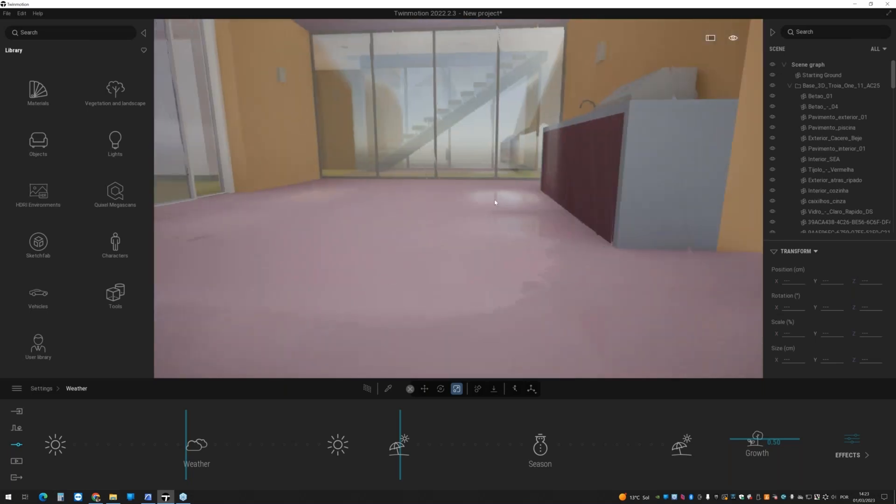
pyautogui.moveTo(458, 260); pyautogui.dragTo(528, 245, button='right')
pyautogui.press('a')
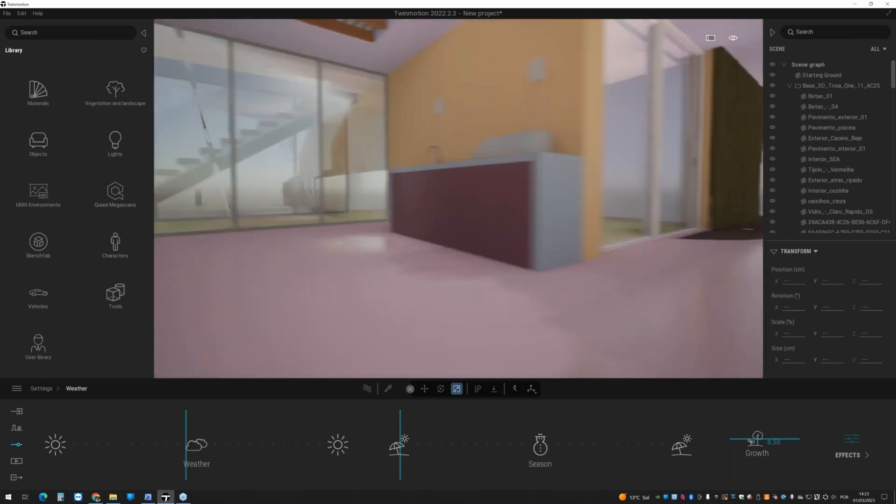
pyautogui.press('s')
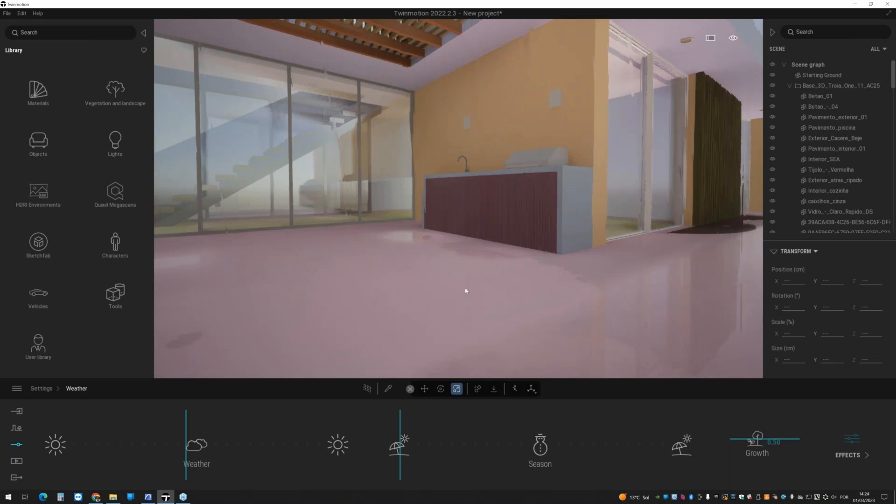
pyautogui.press('s')
pyautogui.moveTo(465, 290); pyautogui.dragTo(321, 246, button='right')
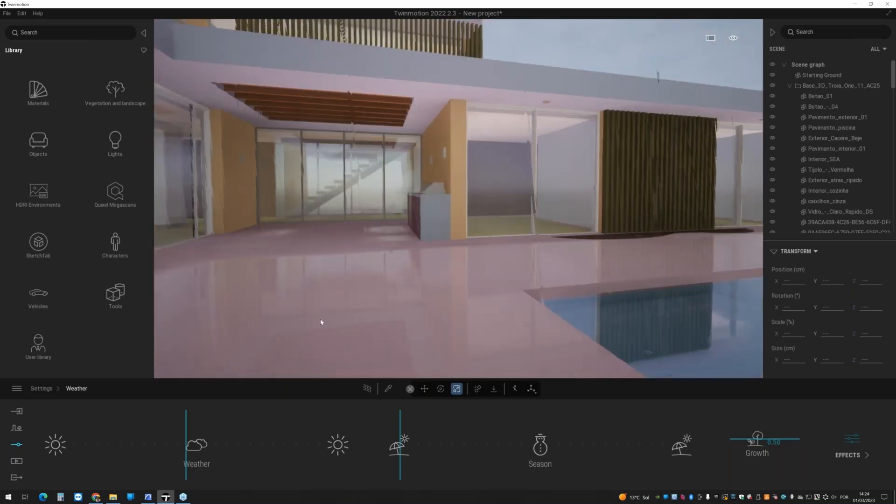
# - Set the weather to fully cloudy and move the season close to winter to produce snowfall
pyautogui.moveTo(187, 415)
pyautogui.mouseDown()
pyautogui.moveTo(189, 423)
pyautogui.moveTo(292, 417)
pyautogui.moveTo(339, 433)
pyautogui.moveTo(199, 436)
pyautogui.mouseUp()
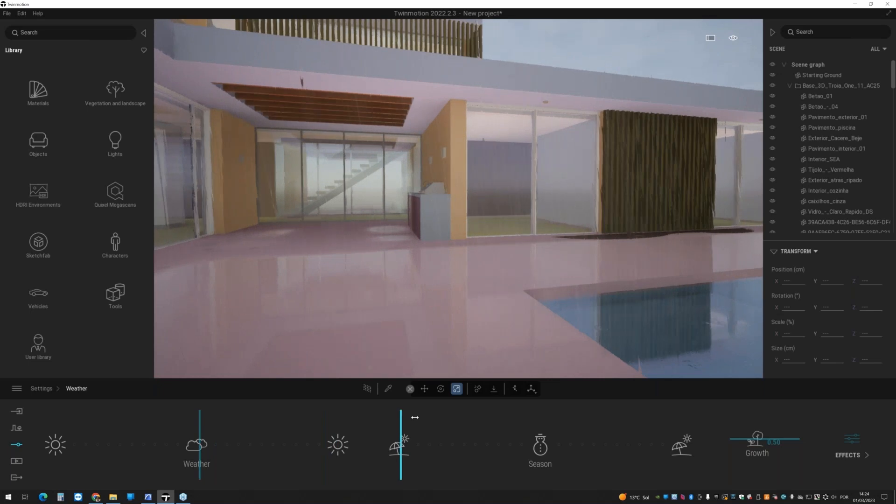
pyautogui.moveTo(415, 417); pyautogui.dragTo(525, 427)
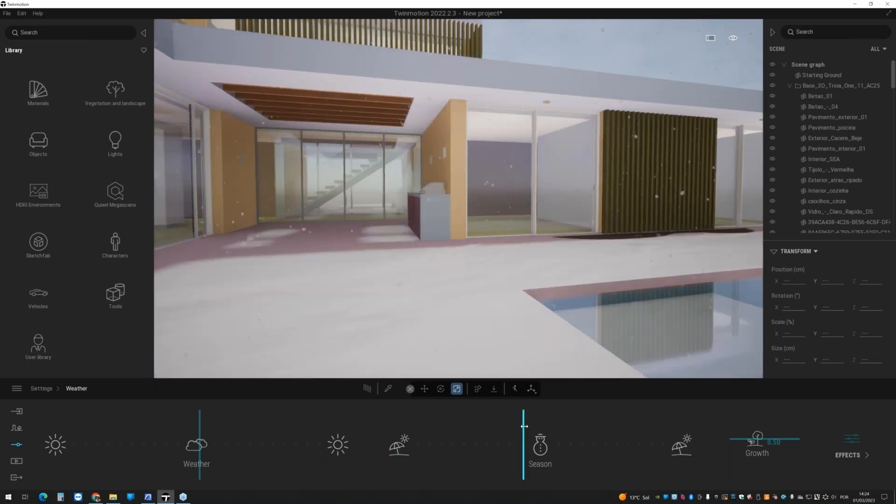
pyautogui.press('s')
pyautogui.moveTo(434, 289); pyautogui.dragTo(396, 289, button='right')
pyautogui.press('s')
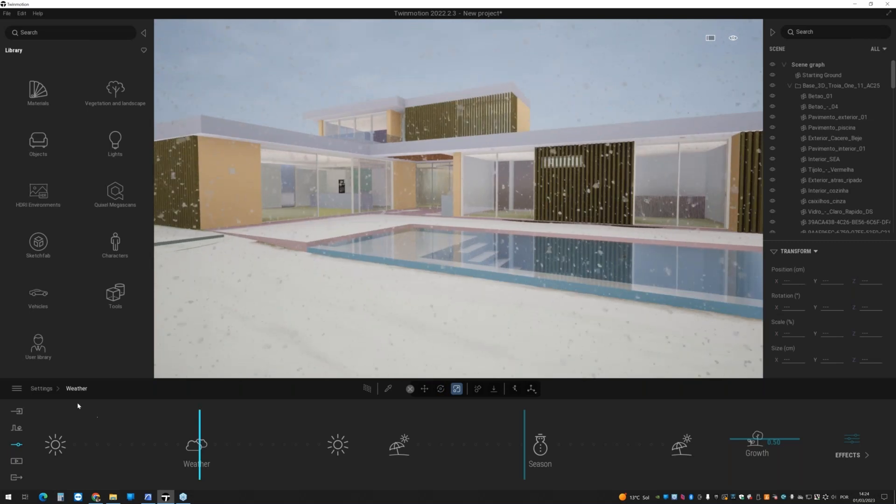
# - Place the scene's location at Lisbon, Portugal, on the map and set the time of day to 20:10
pyautogui.click(42, 388)
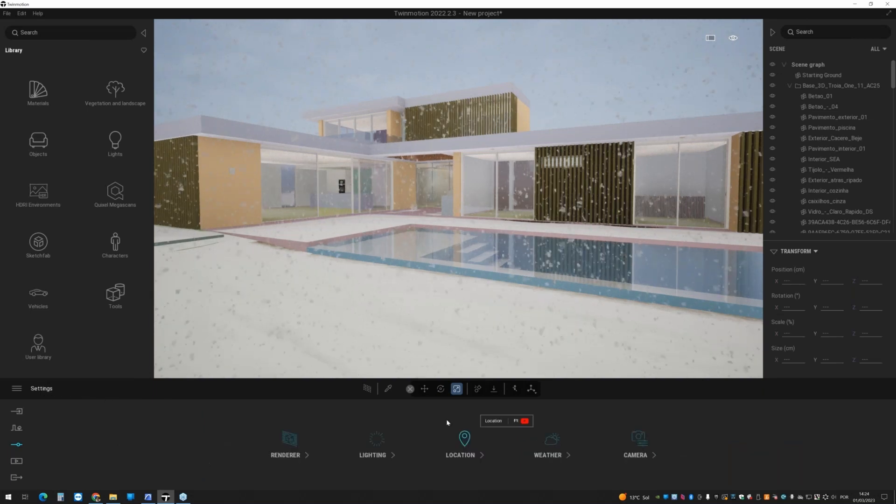
pyautogui.click(464, 439)
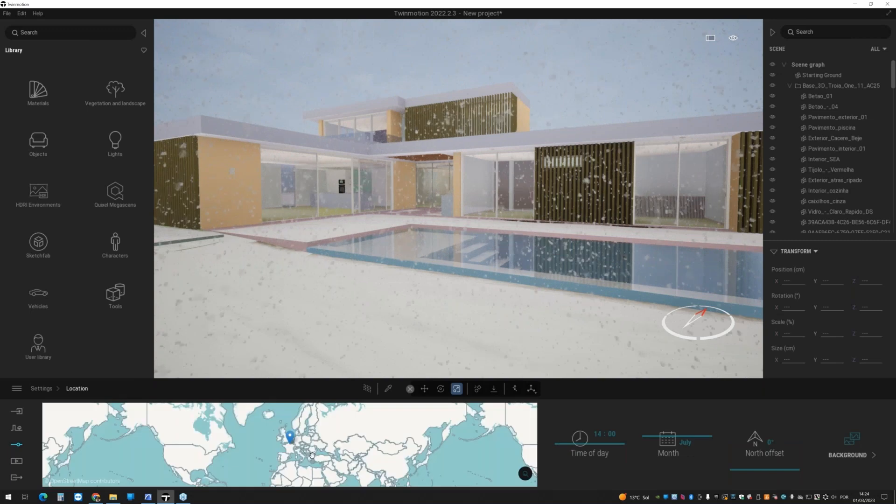
pyautogui.moveTo(312, 455); pyautogui.dragTo(314, 437)
pyautogui.scroll(3, 313, 437)
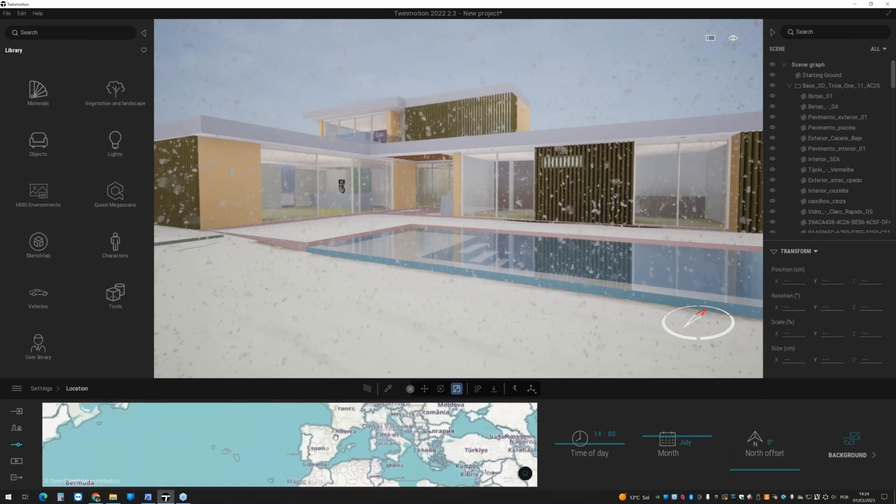
pyautogui.click(315, 466)
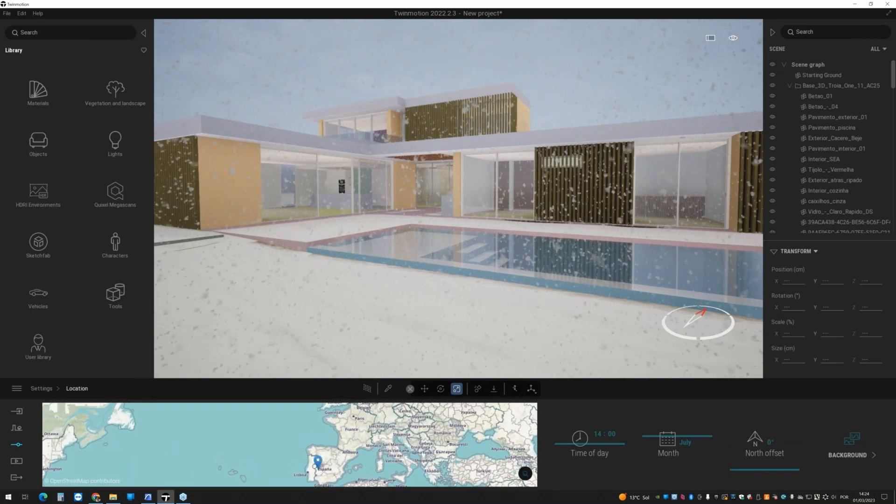
pyautogui.moveTo(315, 466); pyautogui.dragTo(334, 446)
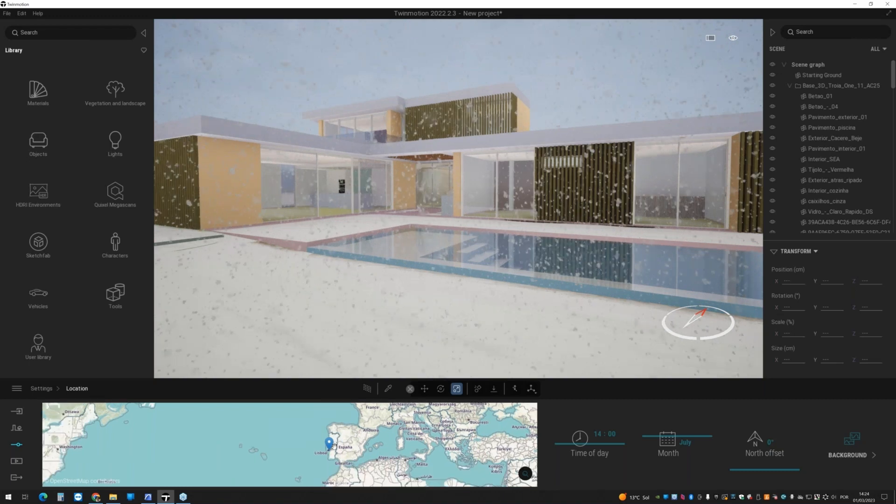
pyautogui.scroll(2, 334, 446)
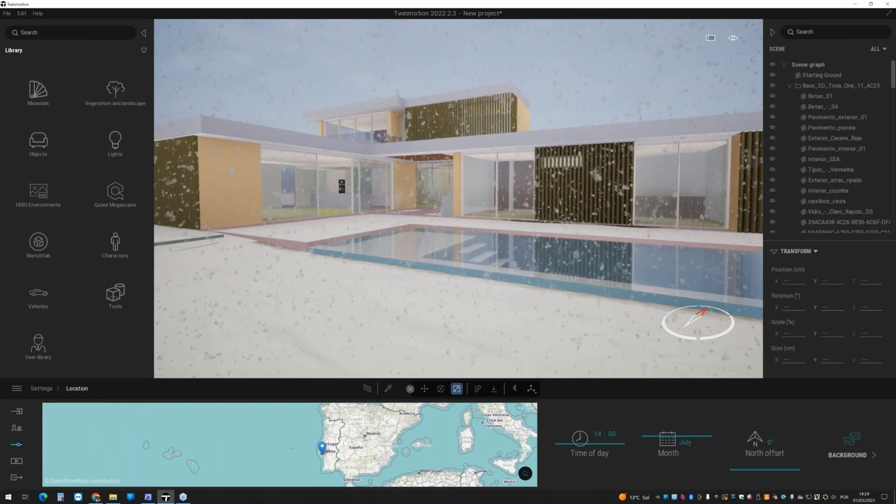
pyautogui.moveTo(770, 470)
pyautogui.mouseDown()
pyautogui.moveTo(768, 442)
pyautogui.moveTo(769, 473)
pyautogui.mouseUp()
pyautogui.moveTo(595, 444); pyautogui.dragTo(607, 460)
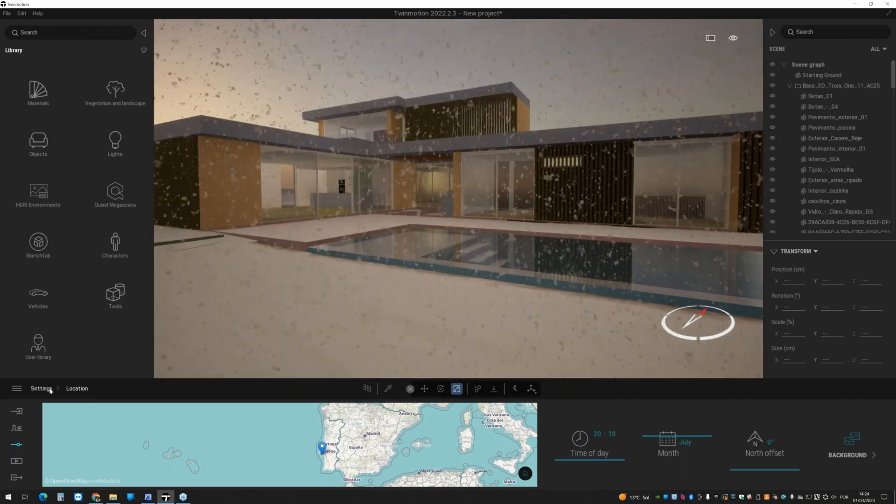
# - Move the season back from winter to early summer in the weather settings
pyautogui.click(50, 390)
pyautogui.click(503, 455)
pyautogui.moveTo(503, 455); pyautogui.dragTo(411, 444)
pyautogui.moveTo(411, 299); pyautogui.dragTo(346, 299, button='right')
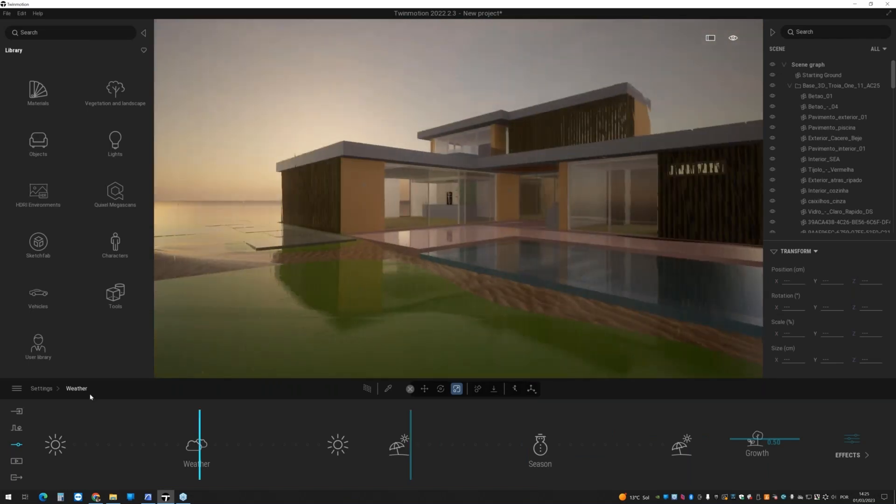
# - Set the location's time of day to 08:51
pyautogui.click(46, 390)
pyautogui.click(464, 443)
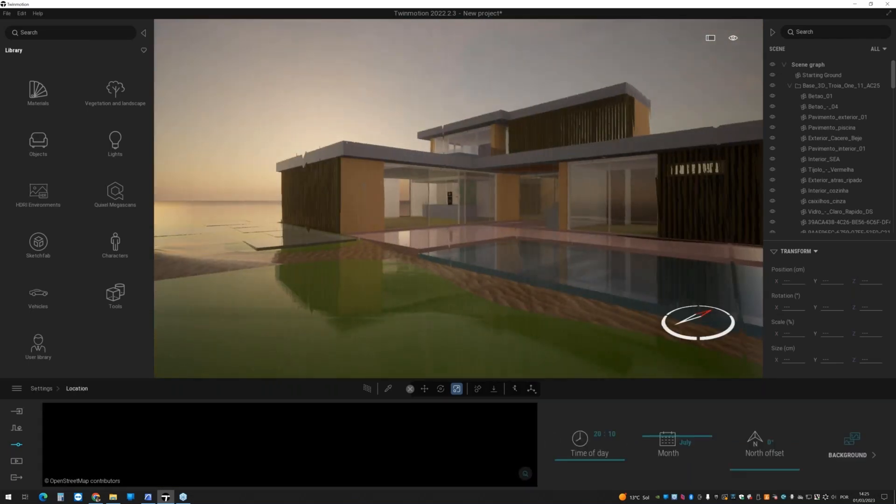
pyautogui.moveTo(589, 462); pyautogui.dragTo(602, 434)
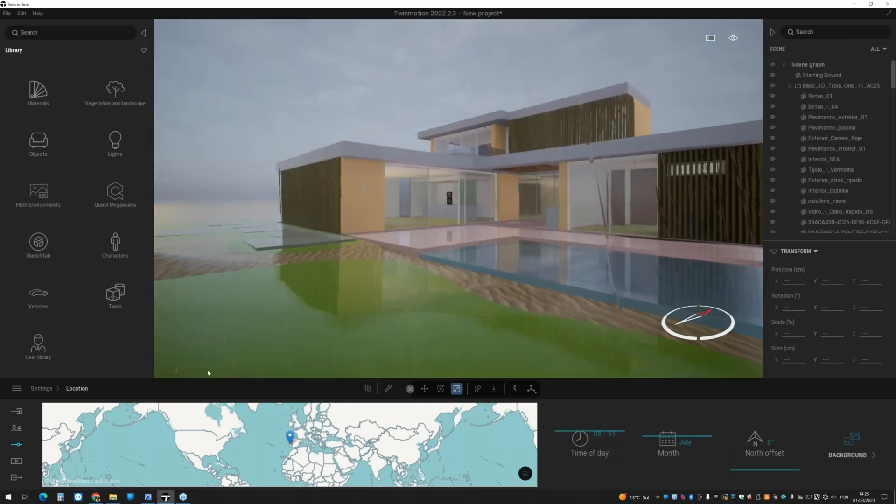
# - Change the weather from rain to mostly sunny with light clouds
pyautogui.click(58, 386)
pyautogui.click(550, 441)
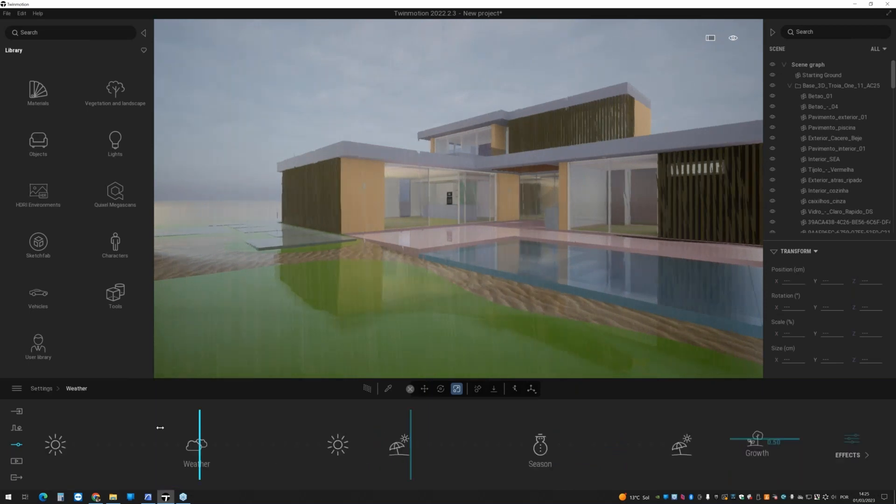
pyautogui.moveTo(161, 428); pyautogui.dragTo(93, 427)
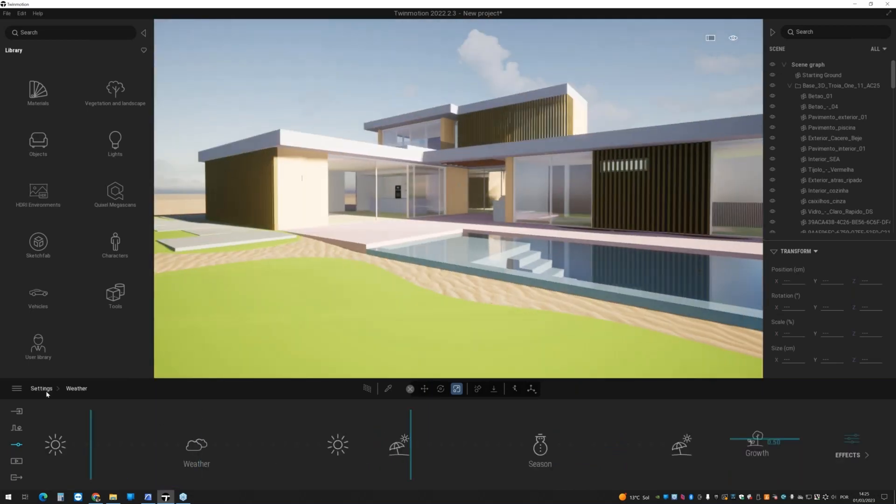
# - Set the location's time of day to 17:26
pyautogui.click(46, 390)
pyautogui.click(459, 440)
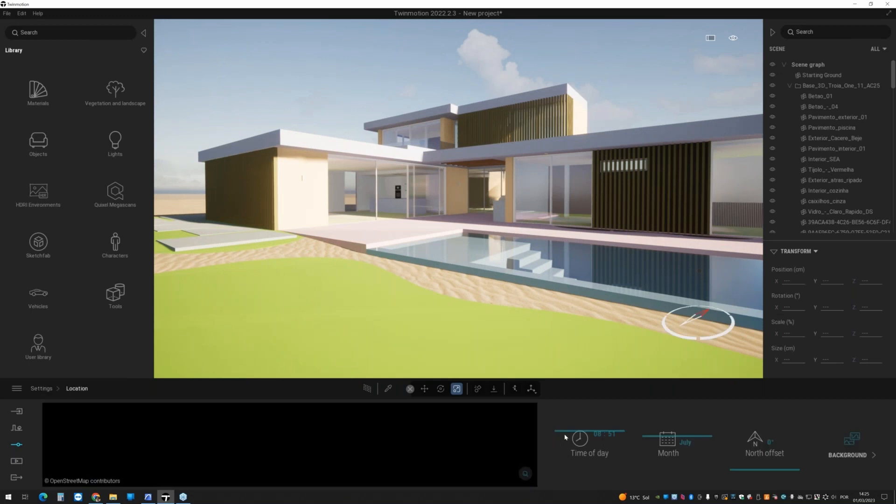
pyautogui.moveTo(568, 432); pyautogui.dragTo(576, 453)
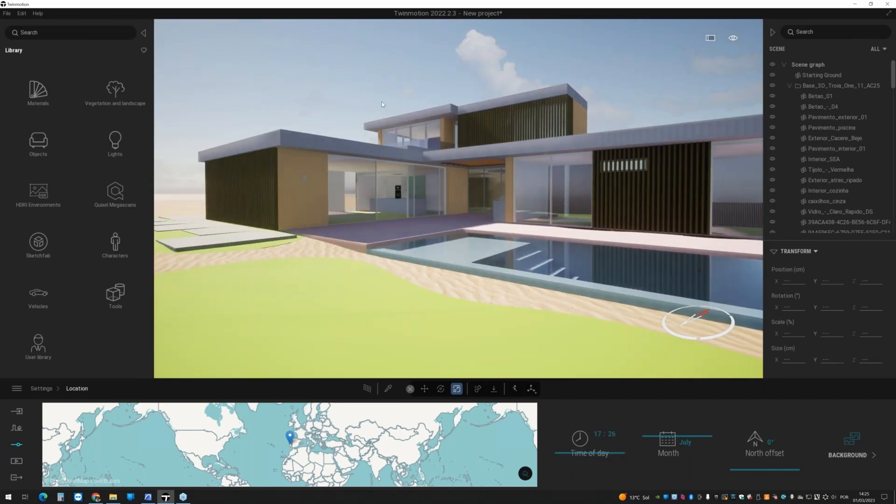
# - Preview the house and pool with the Path tracer, and return to real-time rendering
pyautogui.moveTo(354, 171); pyautogui.dragTo(426, 172, button='right')
pyautogui.moveTo(303, 169); pyautogui.dragTo(302, 201, button='middle')
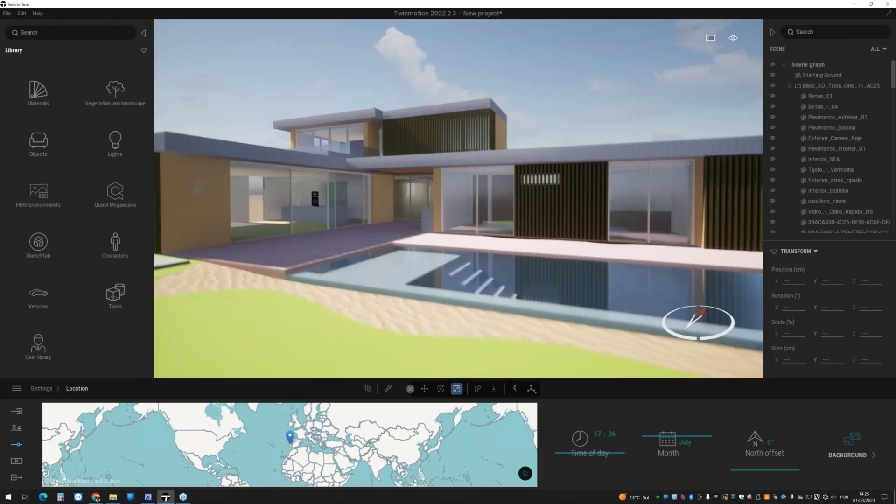
pyautogui.moveTo(303, 201); pyautogui.dragTo(247, 193, button='right')
pyautogui.press('w')
pyautogui.press('s')
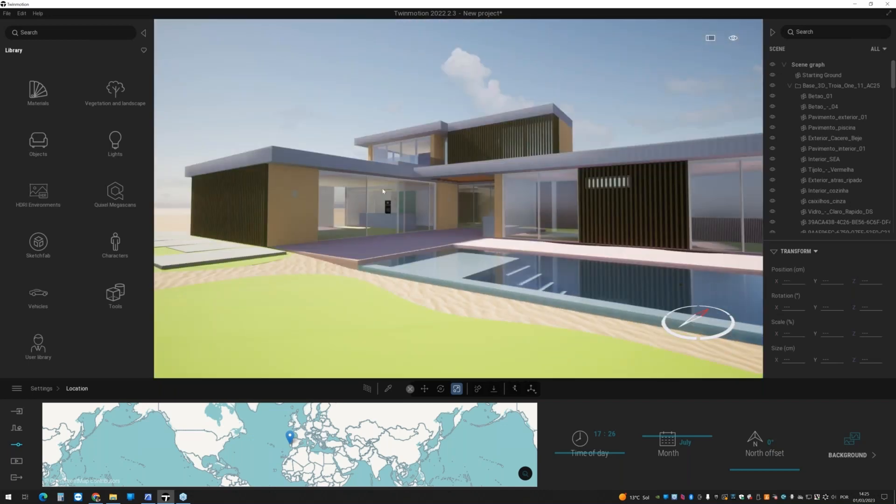
pyautogui.press('w')
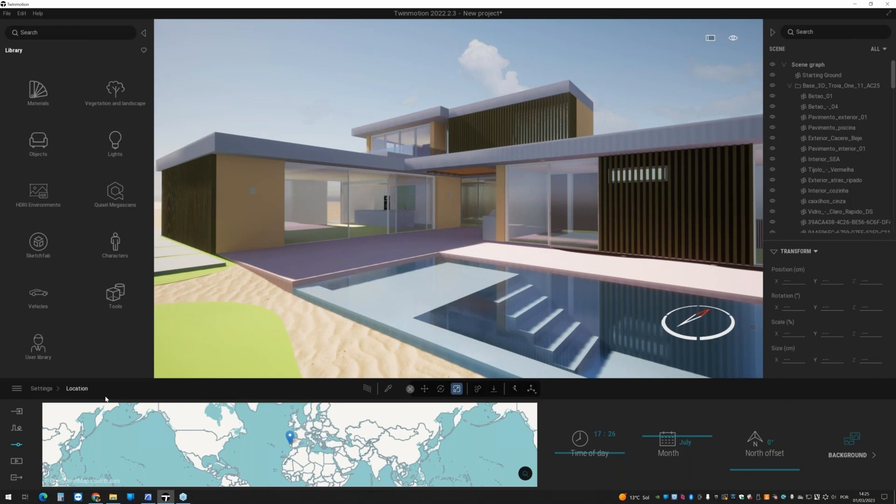
pyautogui.click(367, 389)
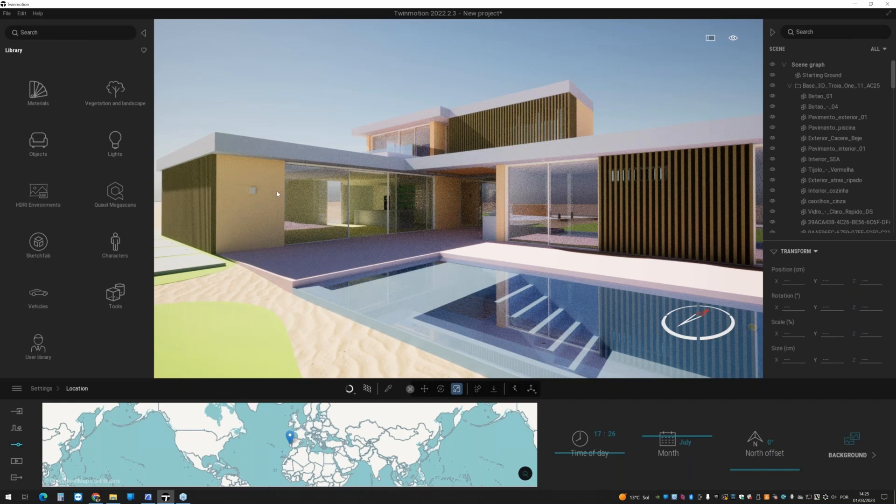
pyautogui.click(366, 393)
# - Inspect the house in real-time rendering, moving around the pool, covered terrace and glazed kitchen facade
pyautogui.press('d')
pyautogui.press('s')
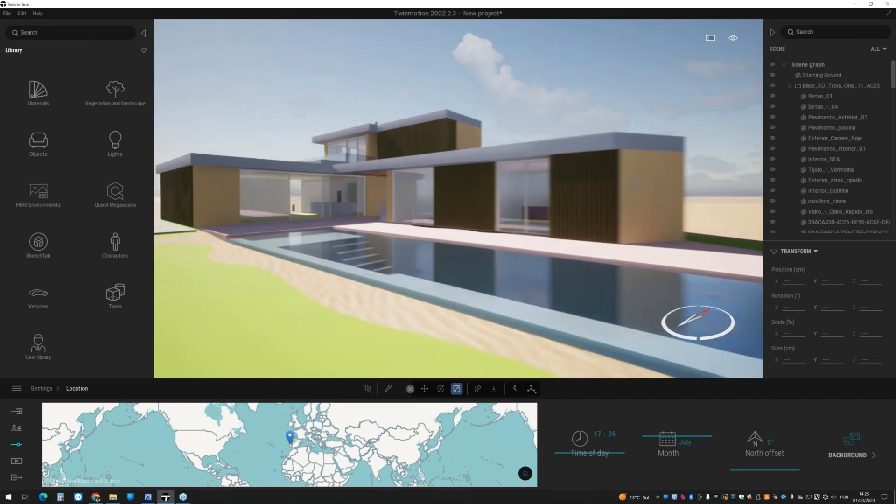
pyautogui.press('w')
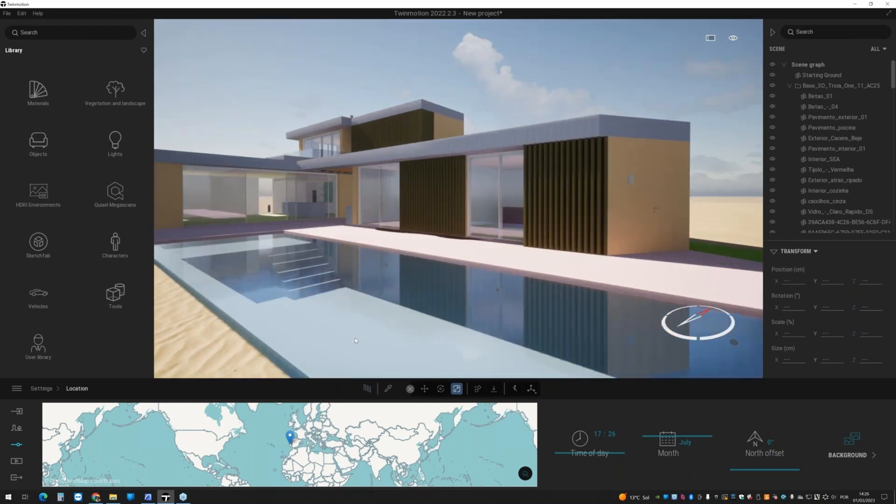
pyautogui.press('w')
pyautogui.press('w')
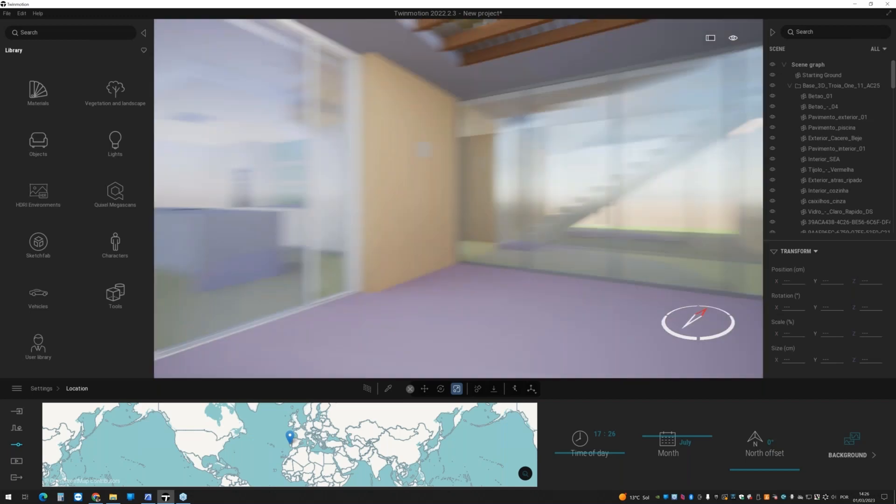
pyautogui.moveTo(392, 314); pyautogui.dragTo(366, 315, button='right')
pyautogui.press('s')
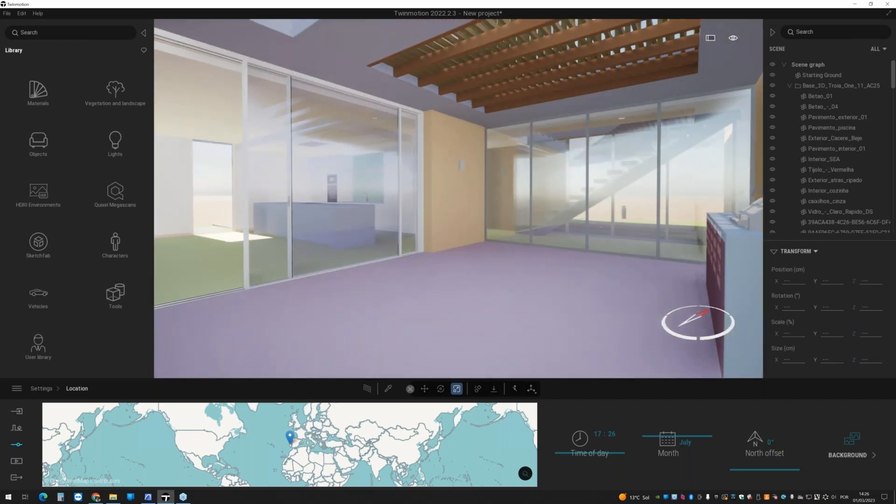
pyautogui.press('a')
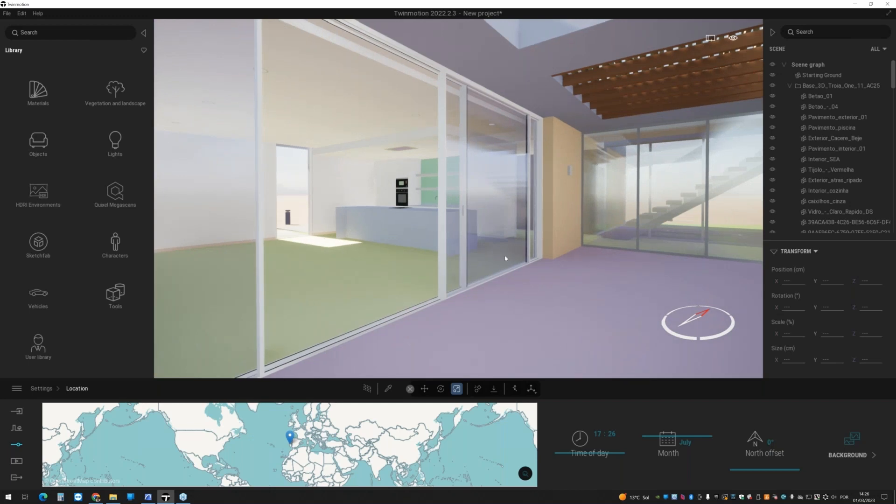
pyautogui.press('w')
pyautogui.press('s')
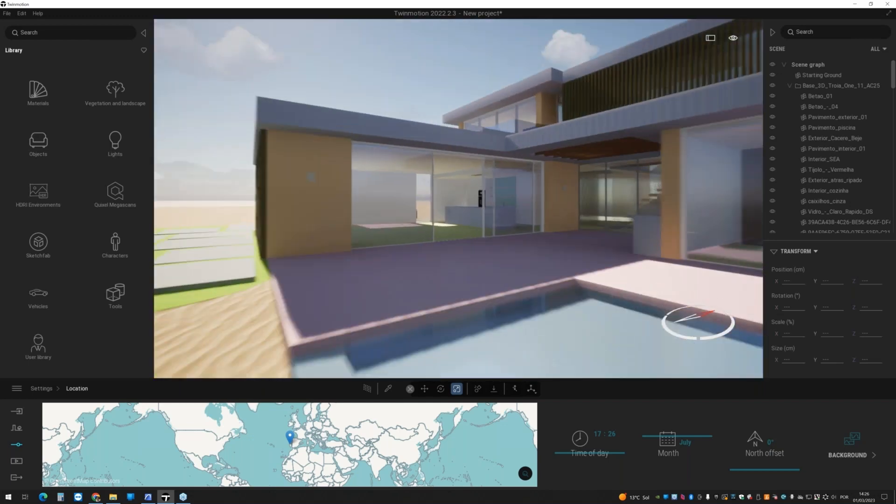
pyautogui.press('w')
pyautogui.press('a')
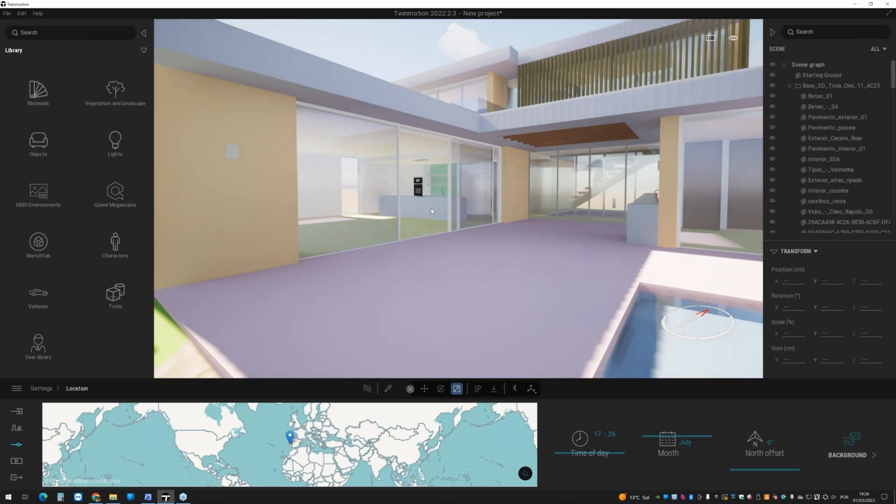
pyautogui.press('s')
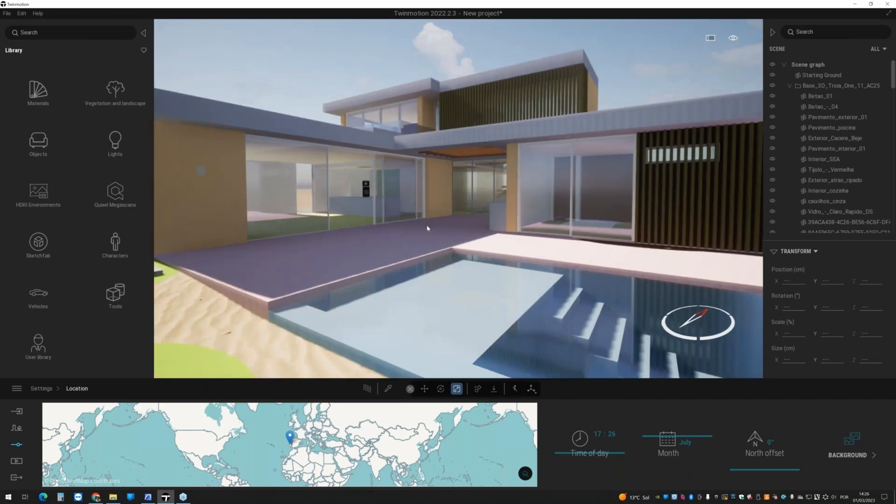
# - Preview the terrace and pool with the Path tracer at Medium quality, and resume real-time rendering with the house framed from the lawn
pyautogui.click(367, 390)
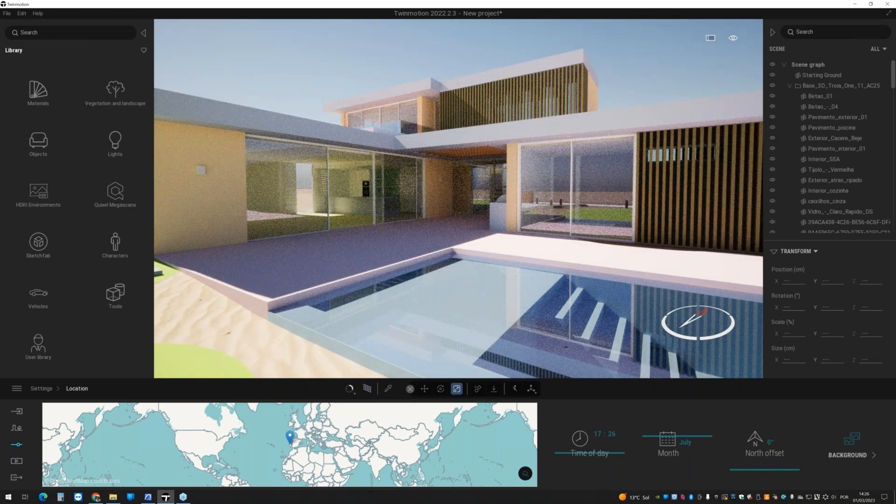
pyautogui.click(349, 389)
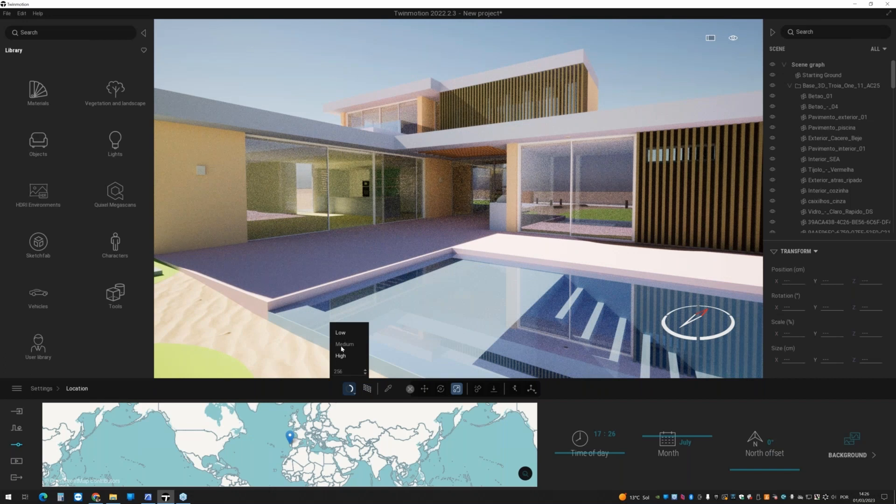
pyautogui.click(344, 345)
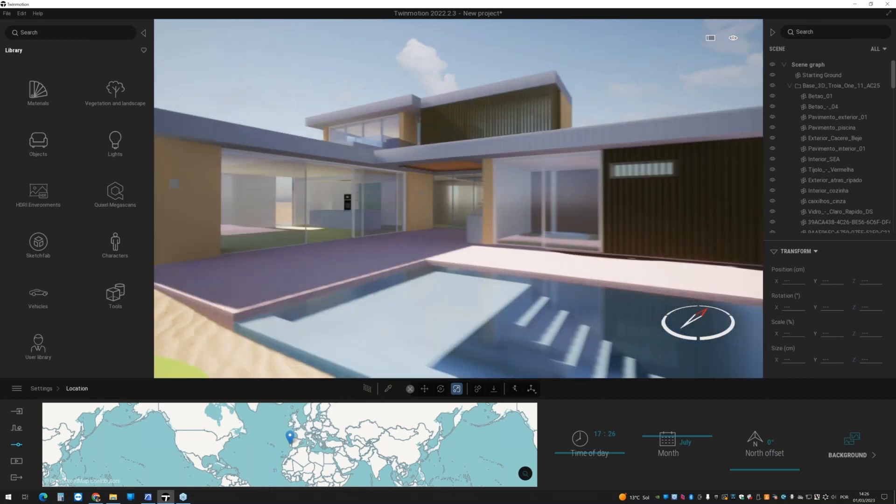
pyautogui.press('s')
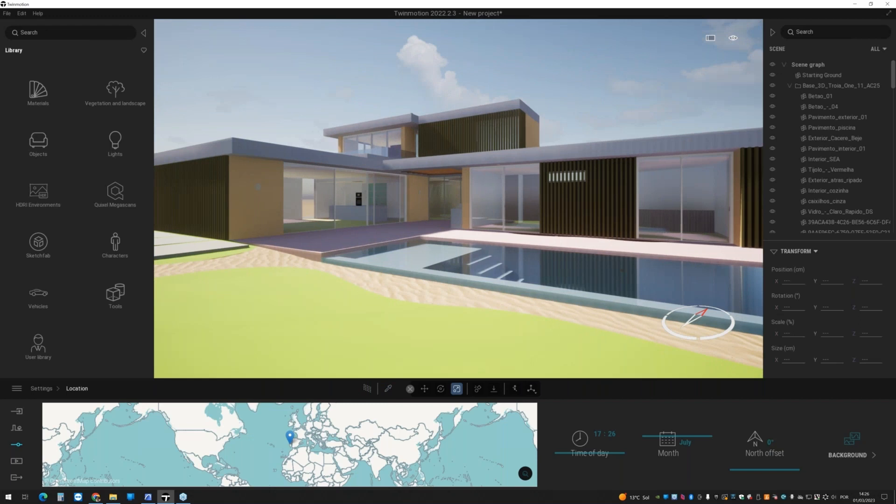
pyautogui.moveTo(380, 260); pyautogui.dragTo(386, 276, button='middle')
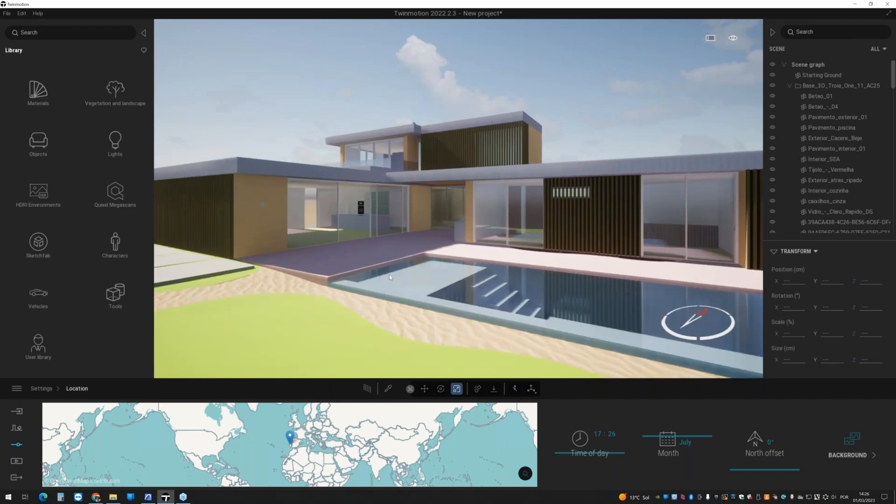
pyautogui.moveTo(374, 263)
pyautogui.mouseDown(button='right')
pyautogui.moveTo(322, 252)
pyautogui.moveTo(367, 261)
pyautogui.mouseUp(button='right')
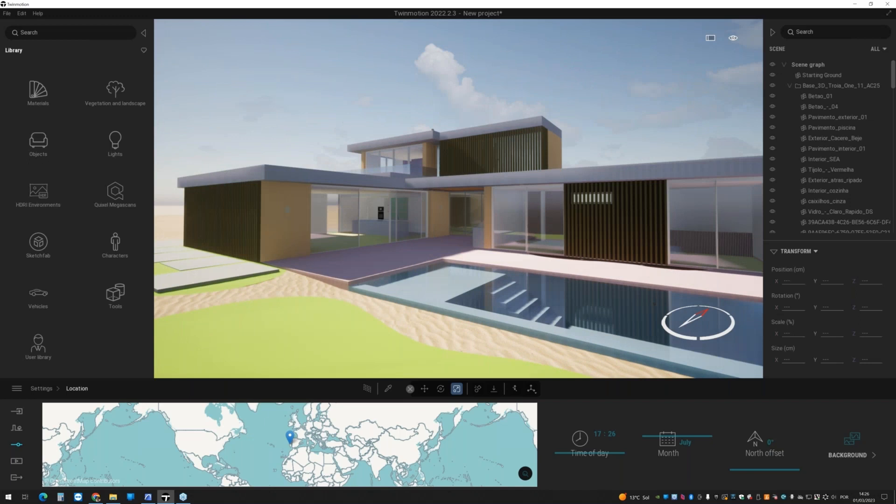
# - Change the lighting environment to Sky Light HDRI
pyautogui.click(21, 447)
pyautogui.click(377, 439)
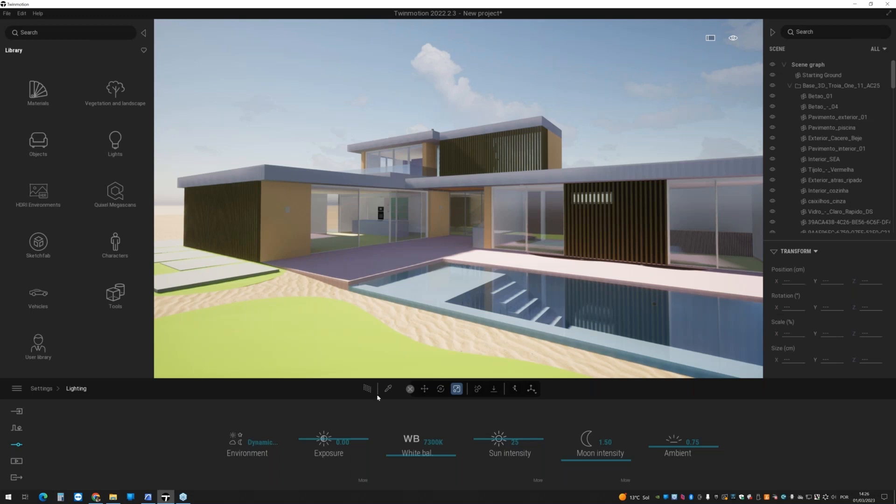
pyautogui.click(252, 455)
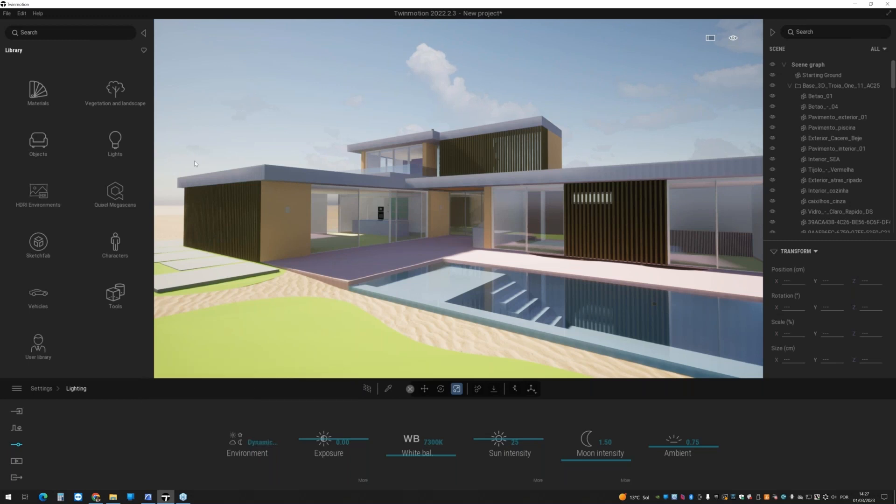
pyautogui.click(246, 446)
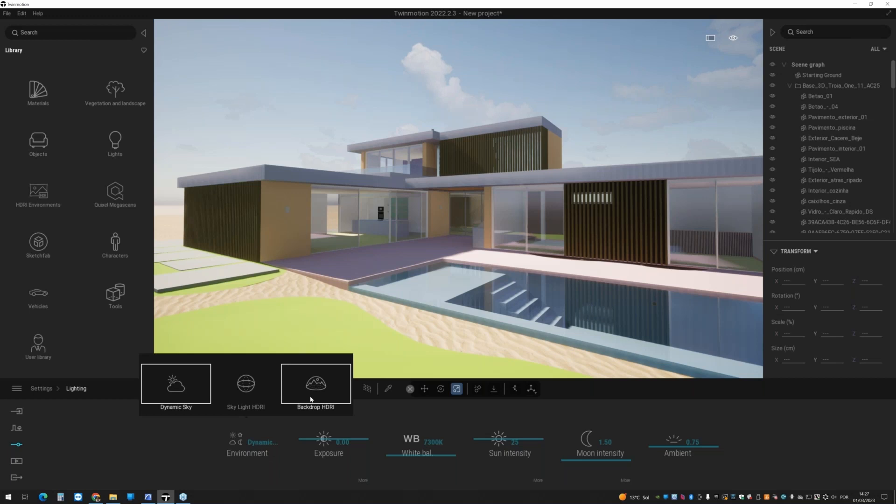
pyautogui.click(248, 384)
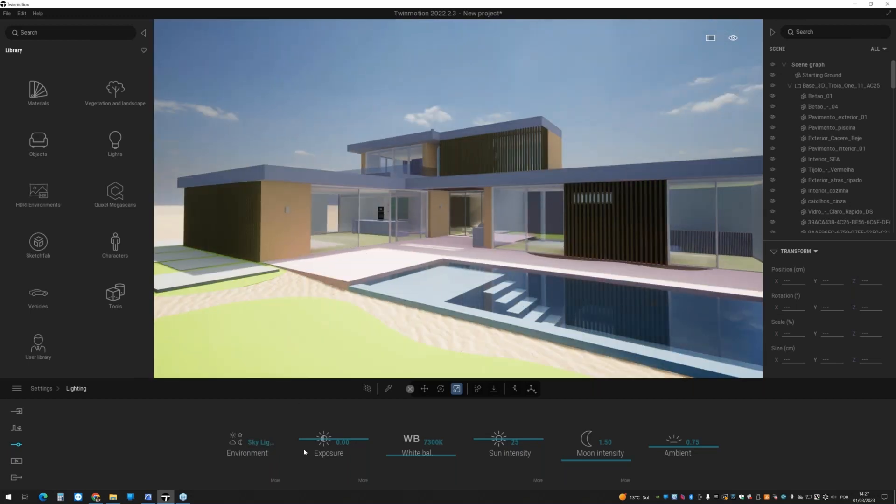
# - Open the Sky Light HDRI settings and rotate the sky to about 160°
pyautogui.click(273, 480)
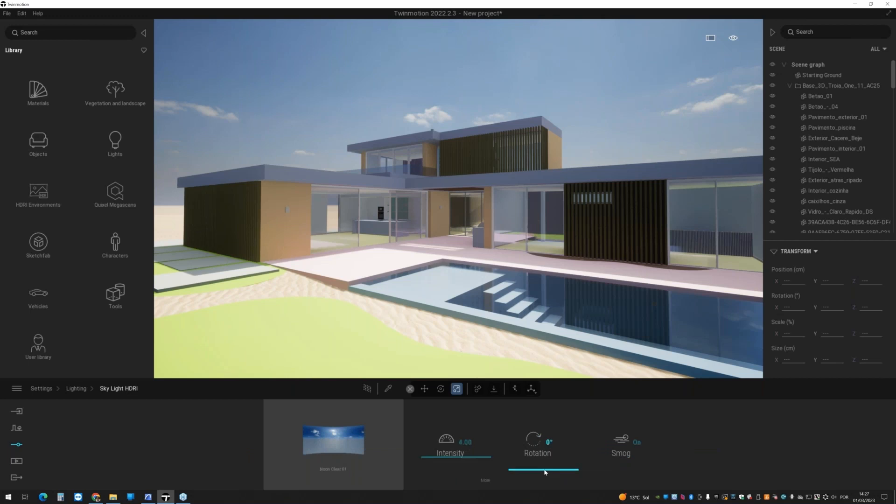
pyautogui.moveTo(537, 466); pyautogui.dragTo(555, 441)
pyautogui.click(368, 389)
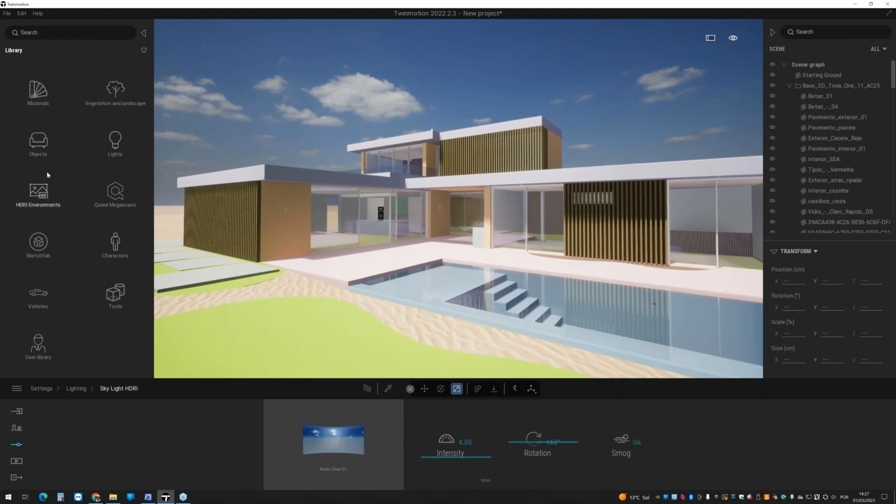
# - Replace the Sky Light HDRI image with MoAf Clear 12 from the library's clear morning and afternoon skies
pyautogui.click(41, 191)
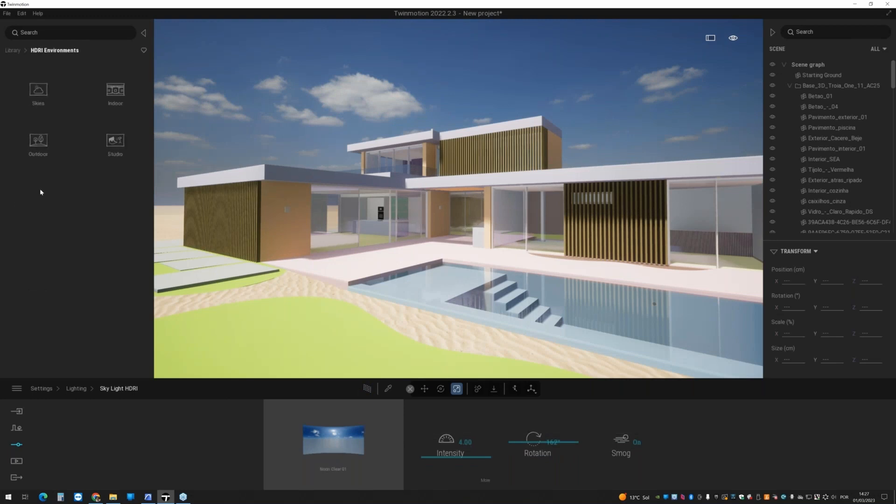
pyautogui.click(37, 92)
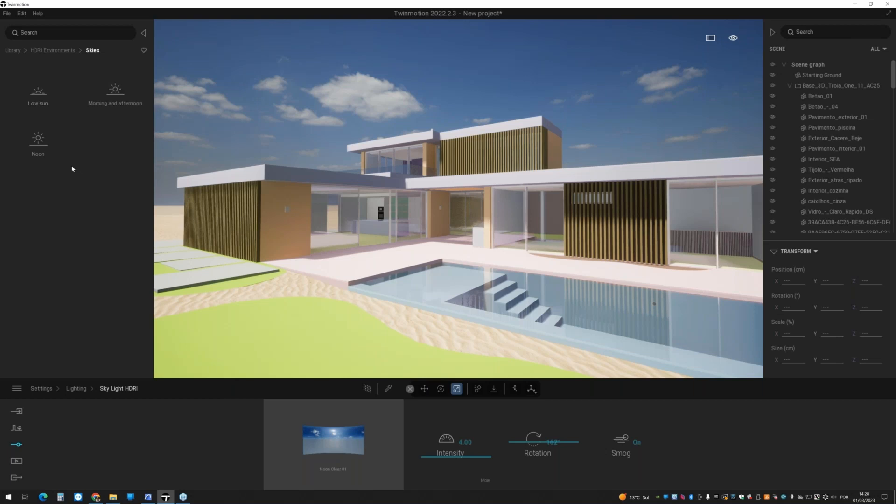
pyautogui.click(115, 91)
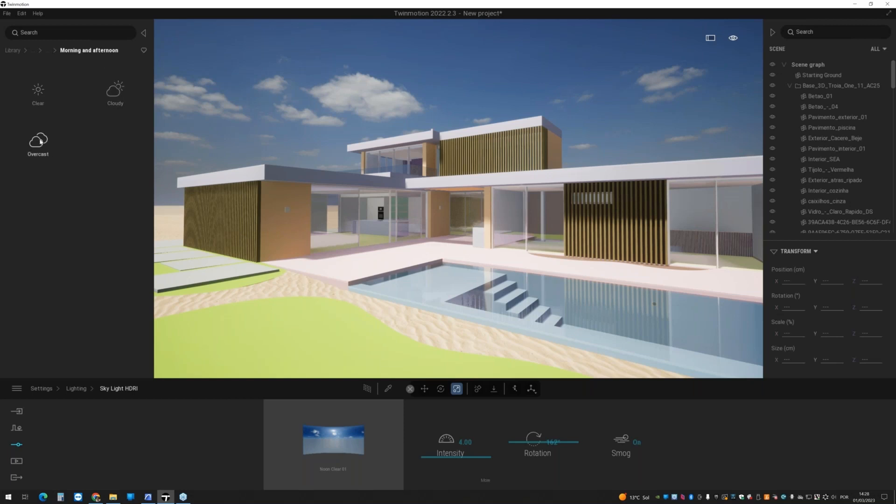
pyautogui.click(35, 95)
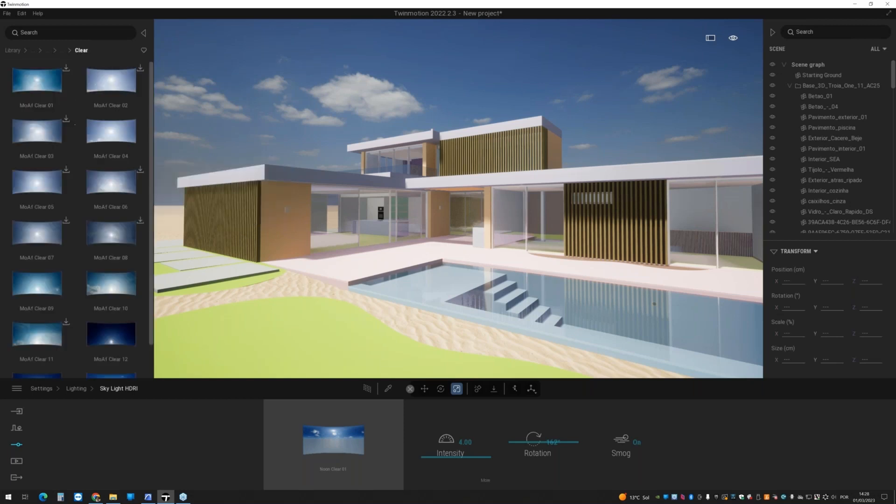
pyautogui.moveTo(99, 184)
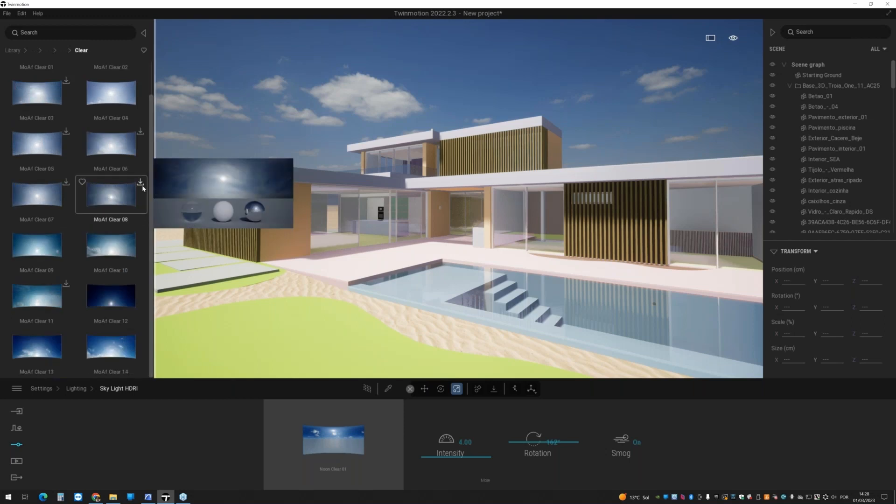
pyautogui.moveTo(70, 76)
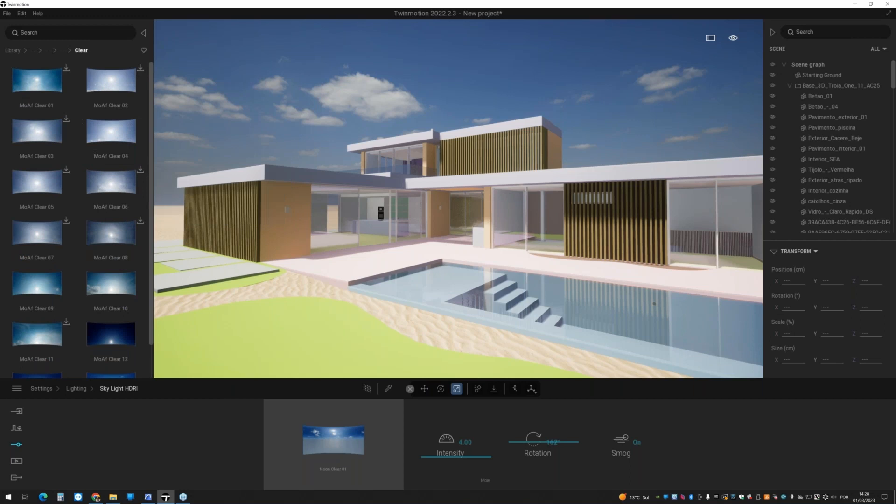
pyautogui.scroll(-2, 79, 210)
pyautogui.moveTo(134, 330)
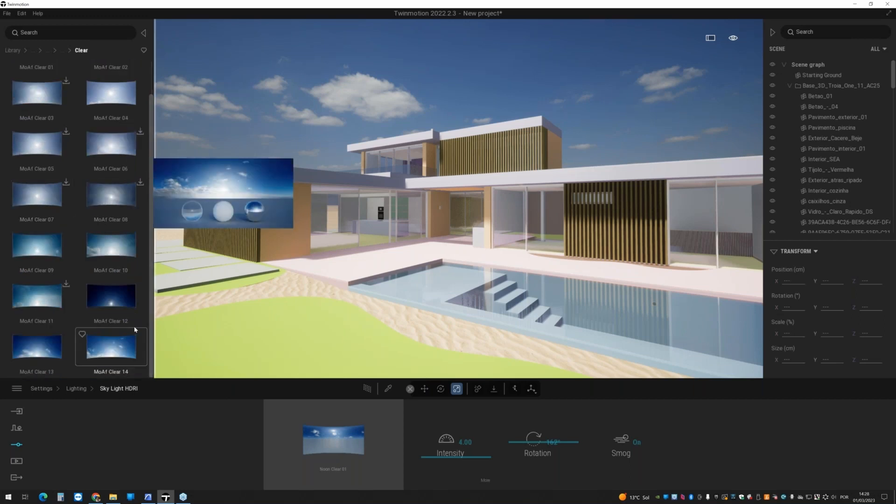
pyautogui.moveTo(111, 297); pyautogui.dragTo(345, 441)
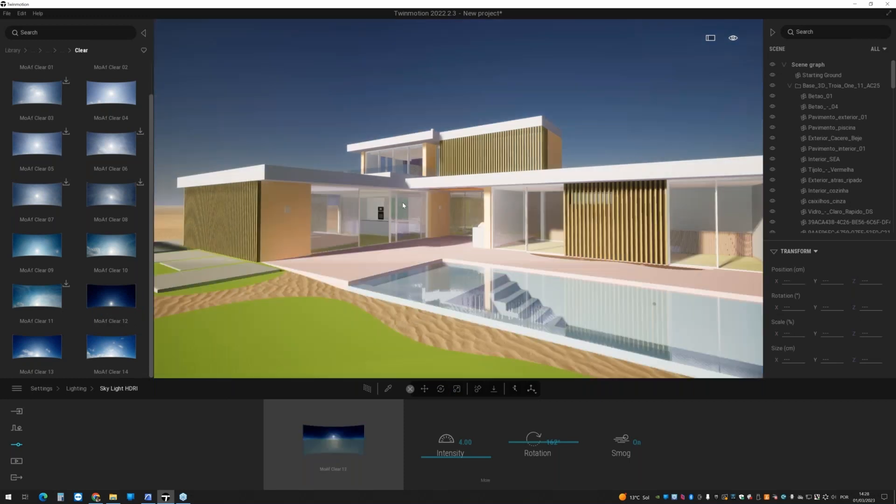
pyautogui.moveTo(403, 205); pyautogui.dragTo(308, 208, button='right')
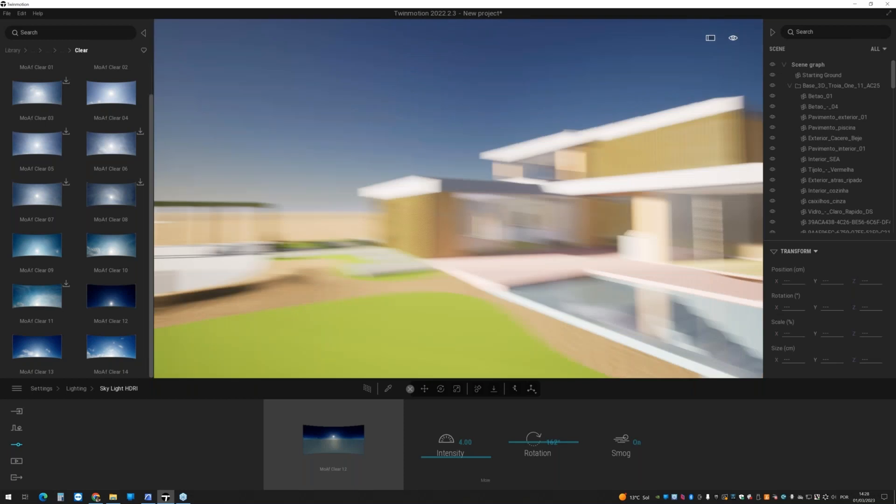
# - Replace the Sky Light HDRI image with MoAf Clear 14 and set its rotation to 45°
pyautogui.moveTo(109, 357)
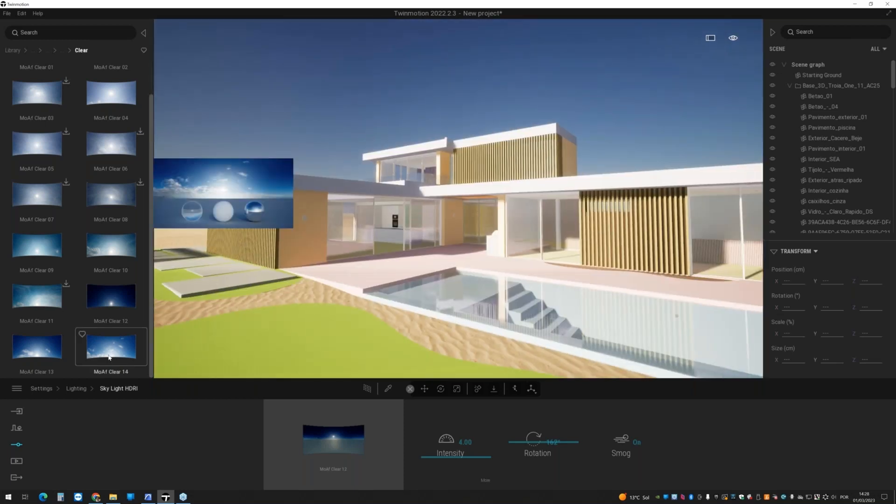
pyautogui.moveTo(109, 358); pyautogui.dragTo(345, 441)
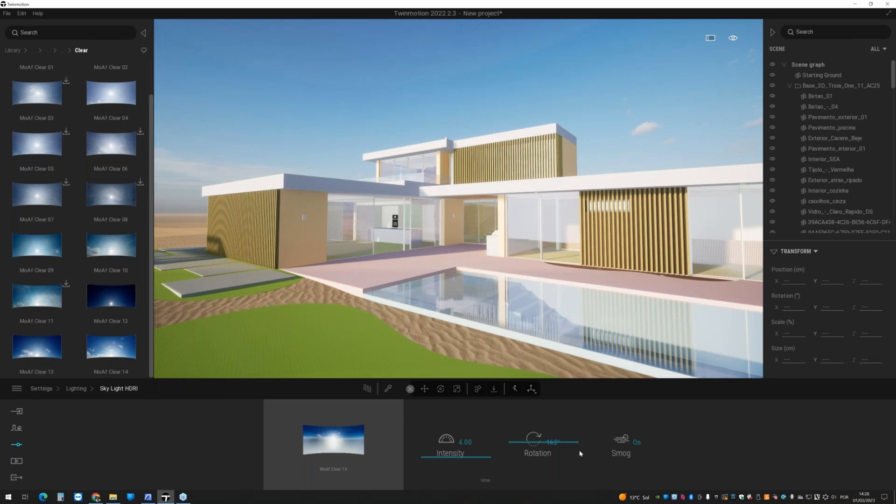
pyautogui.moveTo(535, 444); pyautogui.dragTo(536, 465)
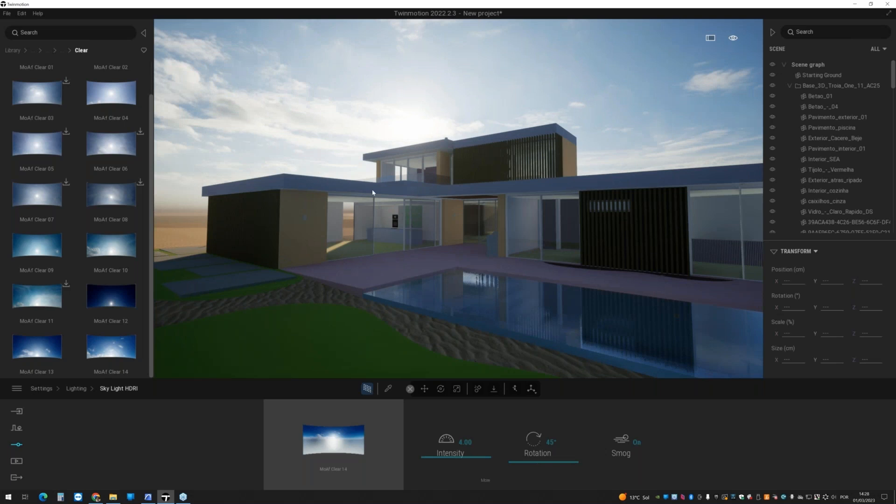
# - Enable the Path tracer and rotate the MoAf Clear 14 sky to about 151°
pyautogui.press('r')
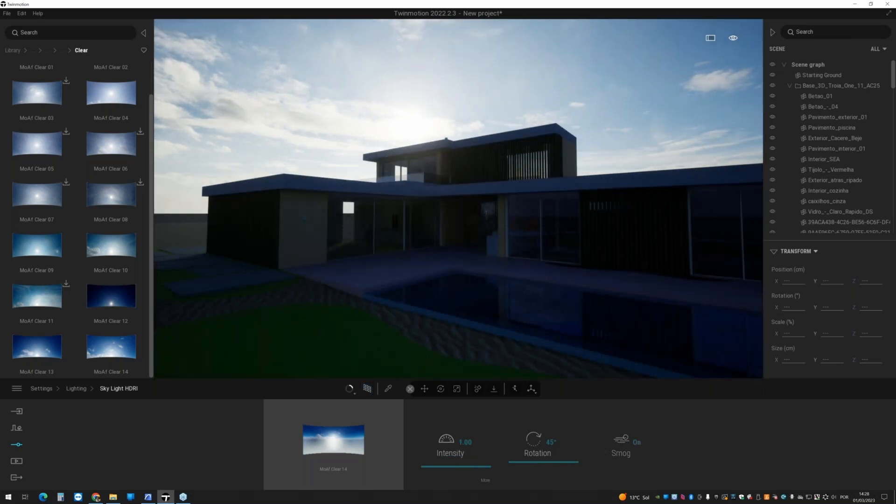
pyautogui.moveTo(524, 451); pyautogui.dragTo(523, 432)
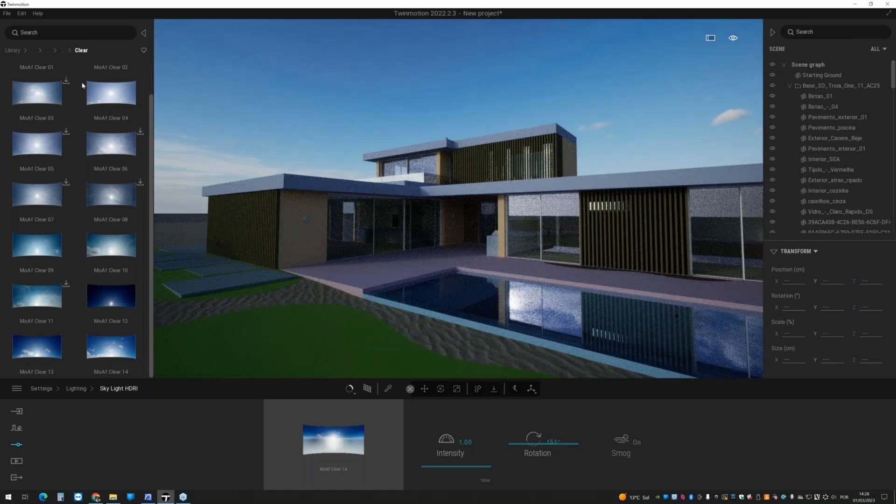
# - Replace the Sky Light HDRI image with MoAf Cloudy 20 from the library's cloudy morning and afternoon skies
pyautogui.click(62, 51)
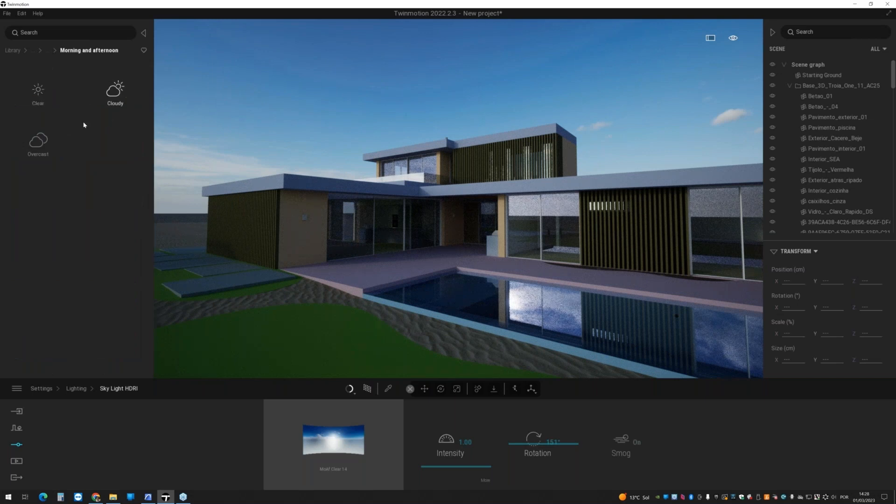
pyautogui.click(116, 91)
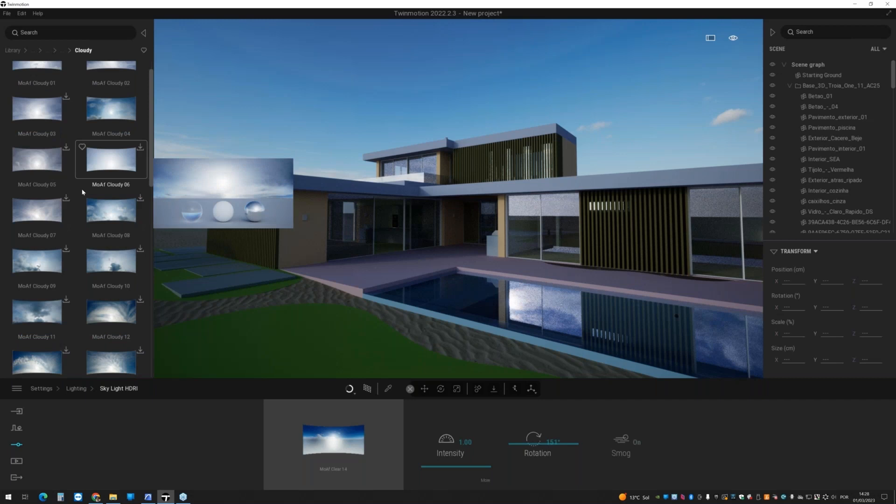
pyautogui.scroll(-5, 78, 190)
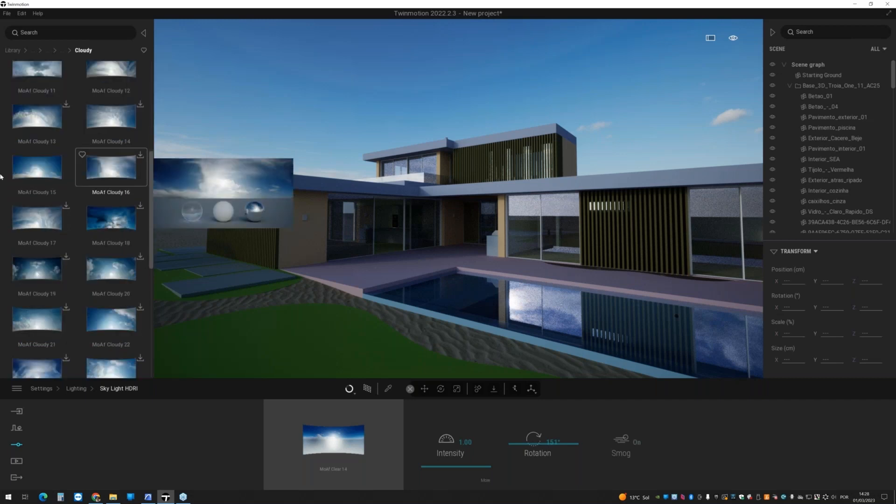
pyautogui.scroll(-1, 130, 199)
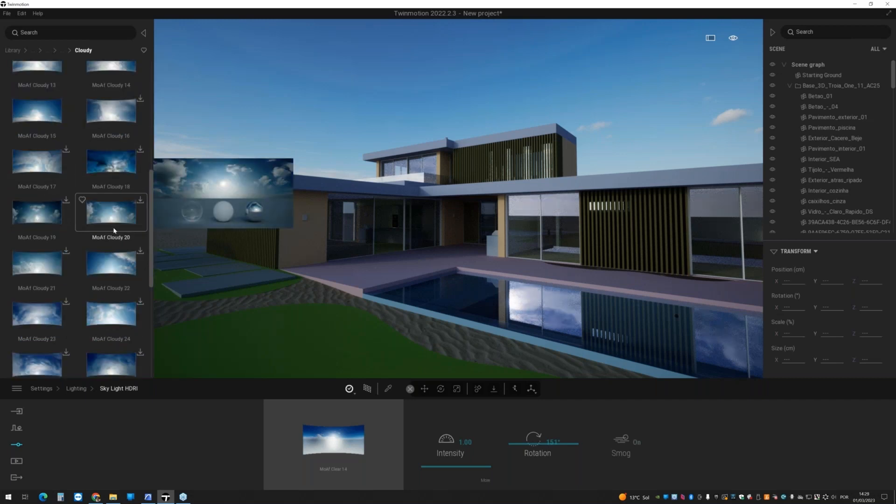
pyautogui.click(140, 200)
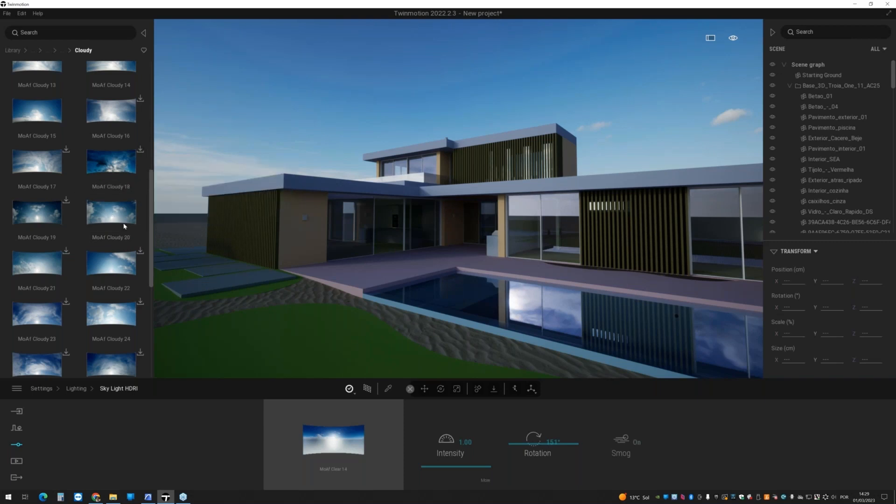
pyautogui.moveTo(248, 339); pyautogui.dragTo(348, 444)
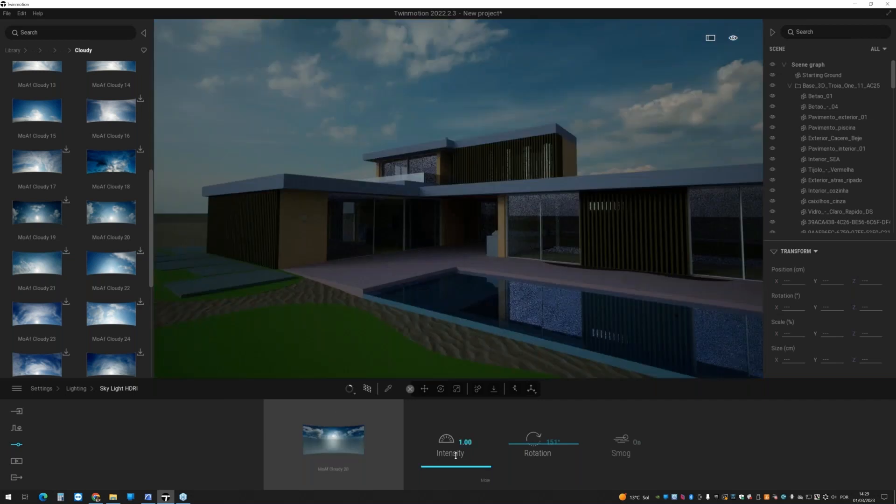
# - Raise the cloudy sky's intensity to about 3.52 and rotate it to about 158°
pyautogui.click(456, 457)
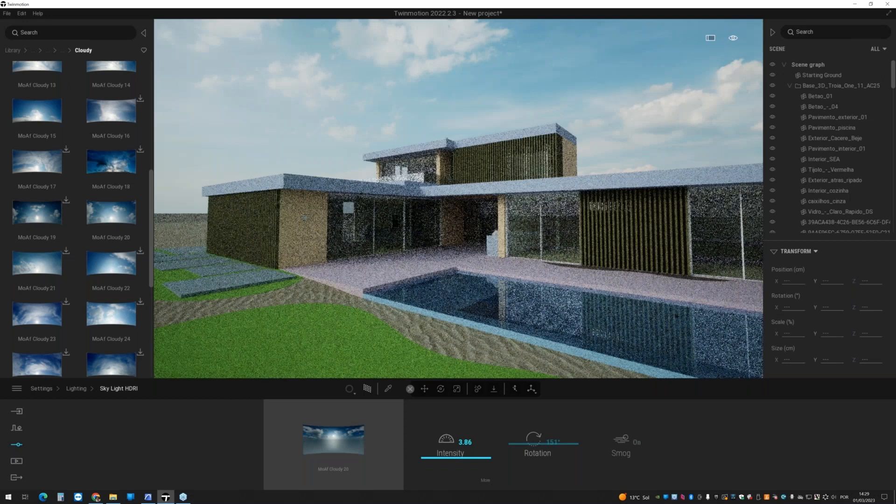
pyautogui.moveTo(457, 458); pyautogui.dragTo(456, 458)
pyautogui.moveTo(533, 439); pyautogui.dragTo(325, 163)
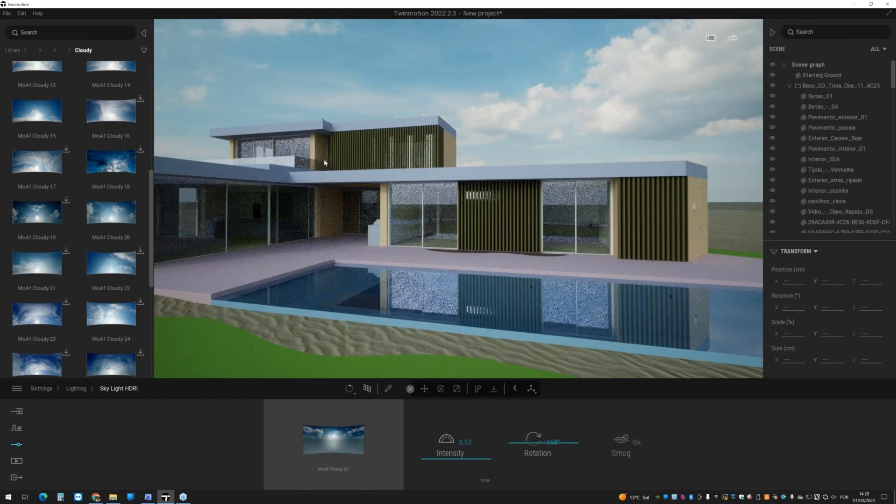
# - Browse the low sun skies, cloudy and clear, and replace the Sky Light HDRI image with LowSun Clear 06
pyautogui.click(61, 50)
pyautogui.click(48, 51)
pyautogui.click(41, 89)
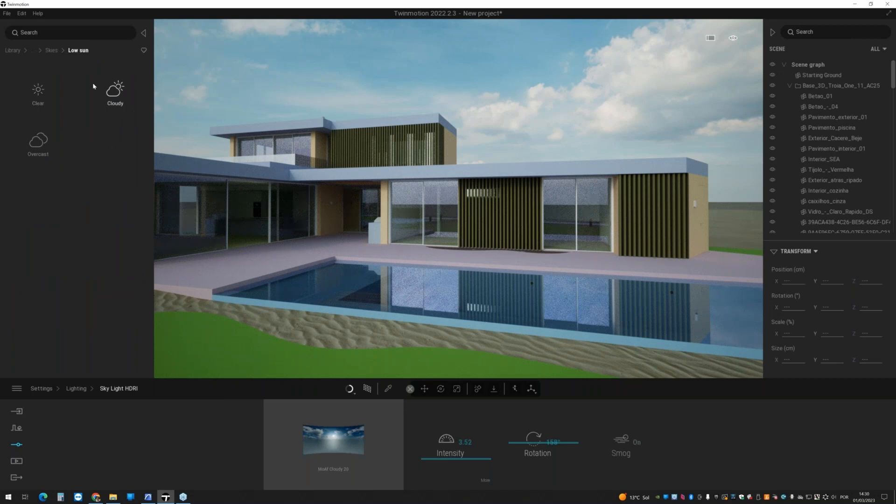
pyautogui.click(102, 90)
pyautogui.scroll(-3, 158, 159)
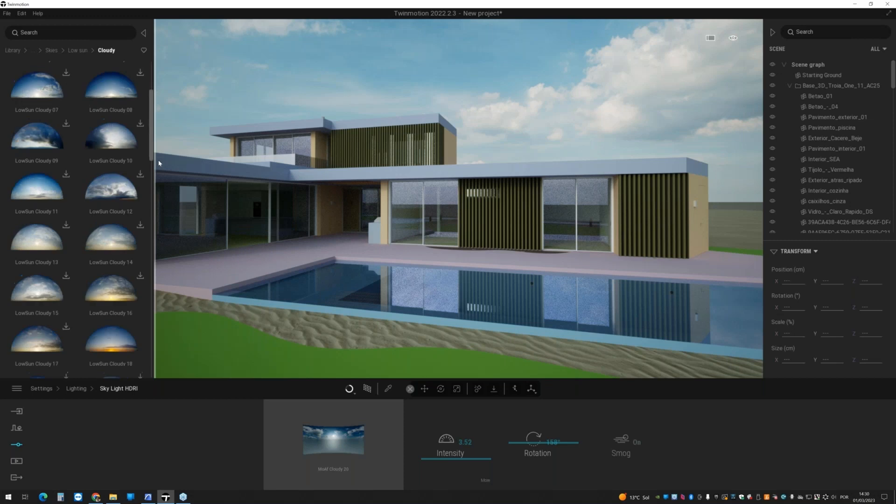
pyautogui.scroll(-5, 159, 167)
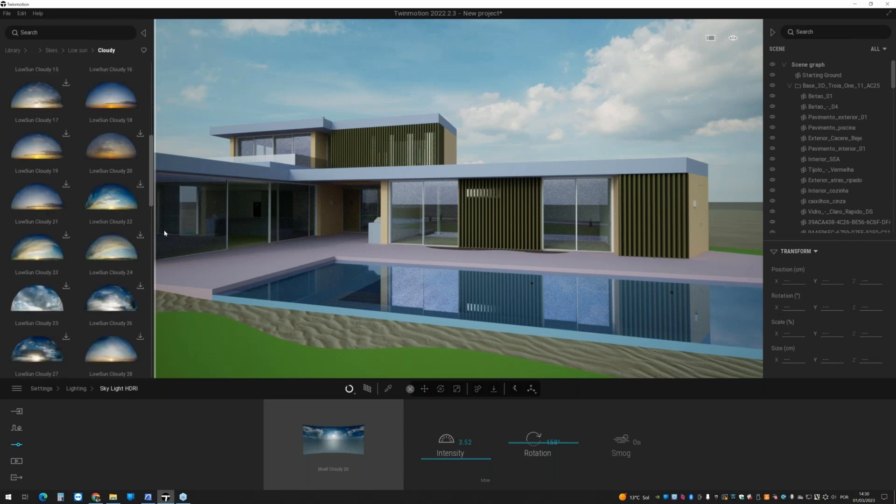
pyautogui.scroll(-18, 164, 233)
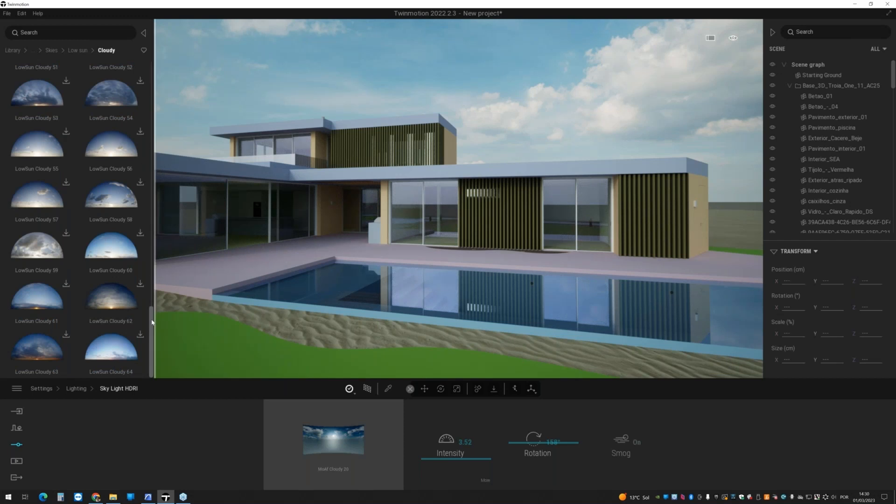
pyautogui.click(78, 50)
pyautogui.click(54, 77)
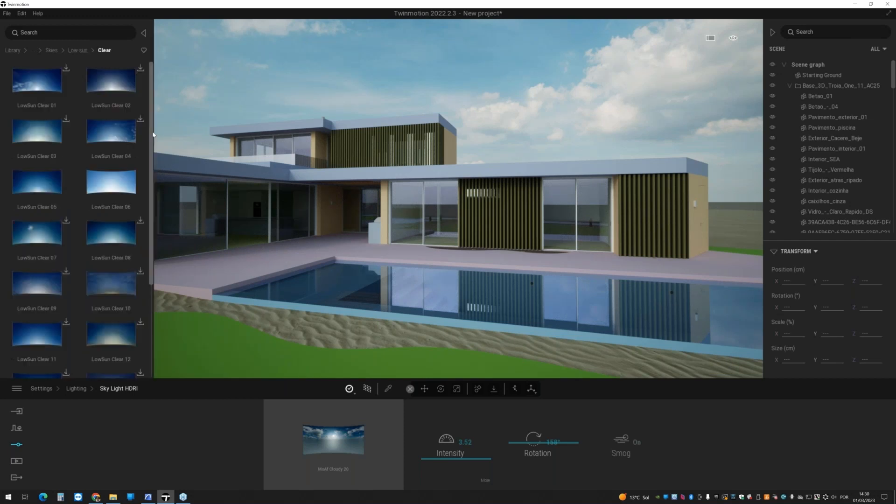
pyautogui.moveTo(102, 192); pyautogui.dragTo(344, 428)
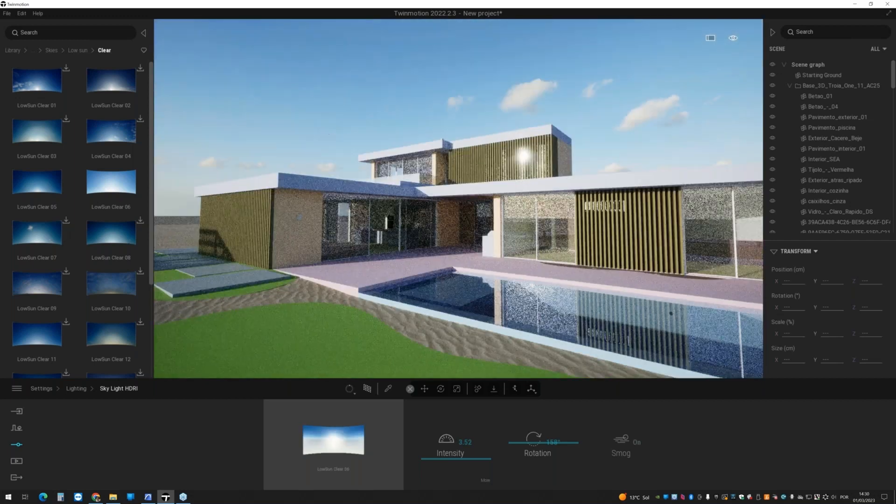
# - Adjust the Sky Light HDRI intensity and set its Ambient value to 1
pyautogui.moveTo(377, 358); pyautogui.dragTo(394, 369, button='right')
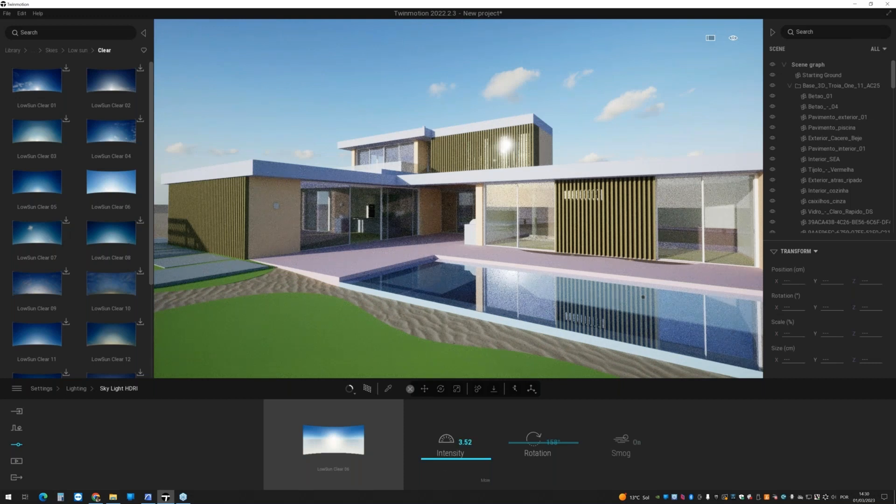
pyautogui.moveTo(445, 465); pyautogui.dragTo(448, 465)
pyautogui.click(487, 482)
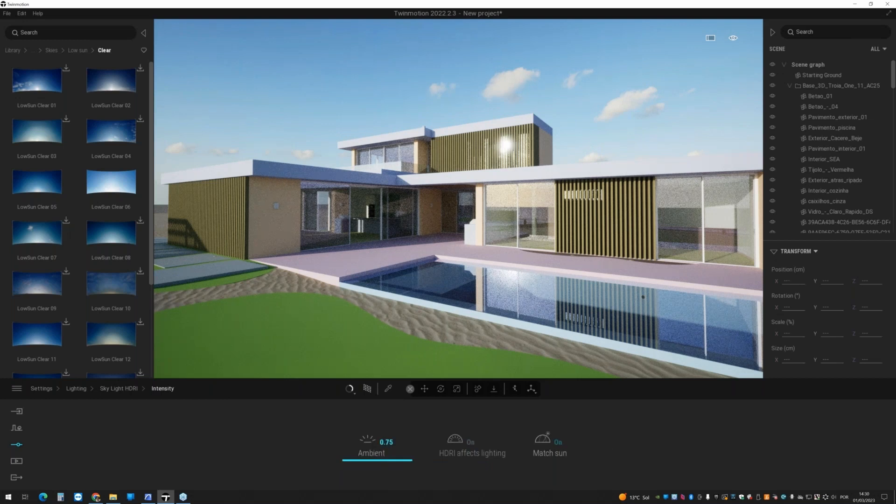
pyautogui.moveTo(384, 457); pyautogui.dragTo(375, 457)
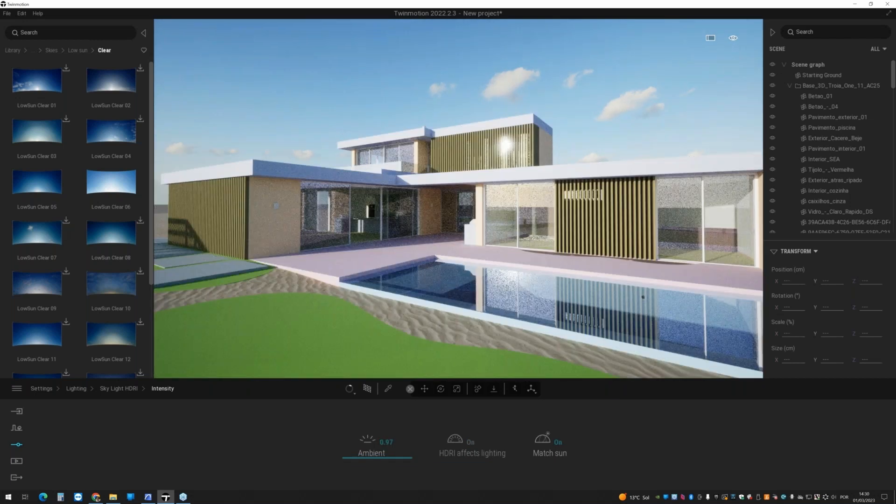
pyautogui.click(385, 444)
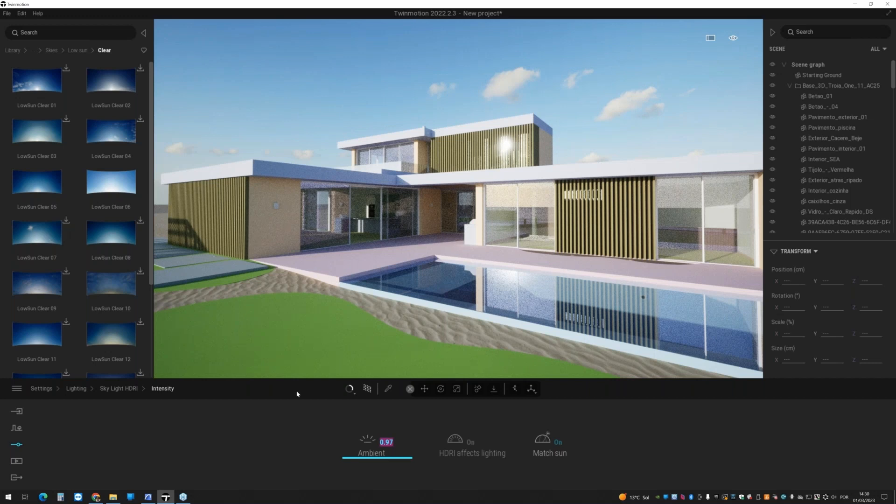
pyautogui.write('1')
pyautogui.press('Return')
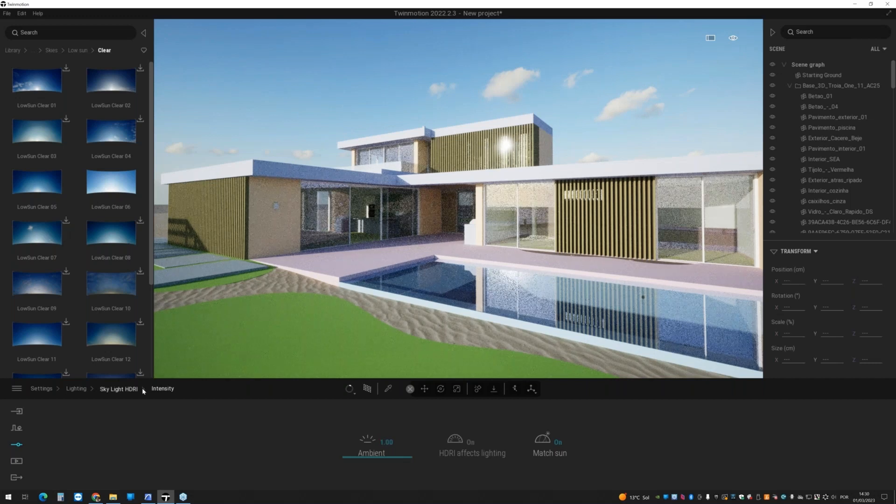
# - Return to the general Lighting settings and set the sun intensity to 3
pyautogui.click(140, 389)
pyautogui.click(76, 388)
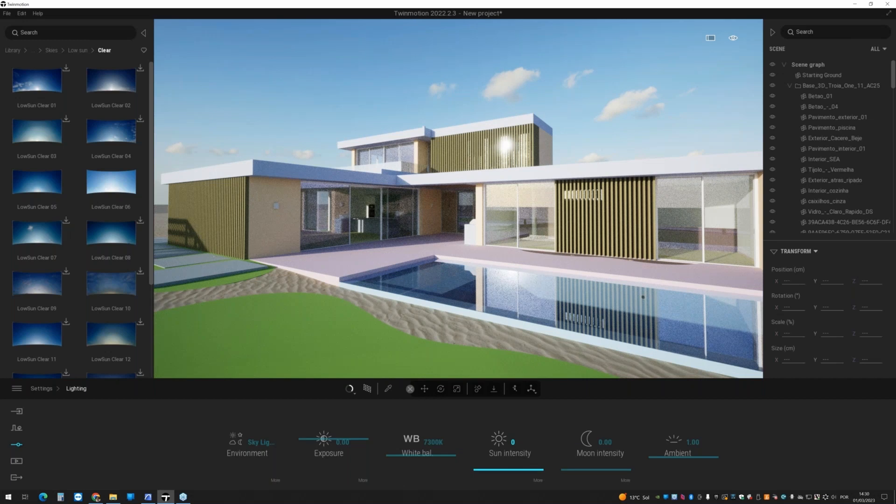
pyautogui.click(499, 465)
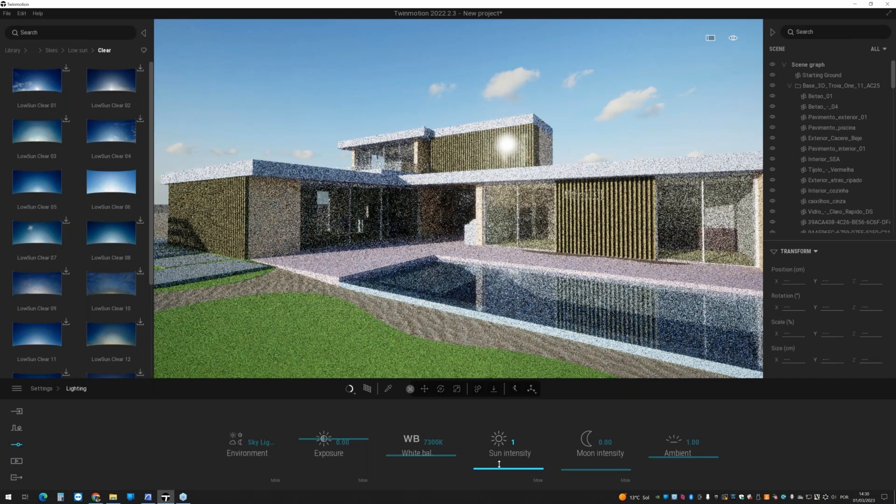
pyautogui.moveTo(499, 465); pyautogui.dragTo(277, 260)
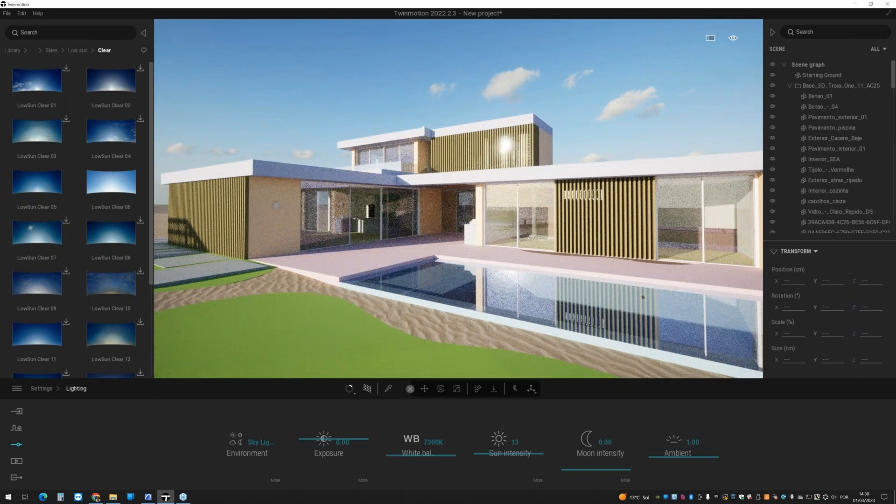
pyautogui.moveTo(498, 474); pyautogui.dragTo(498, 463)
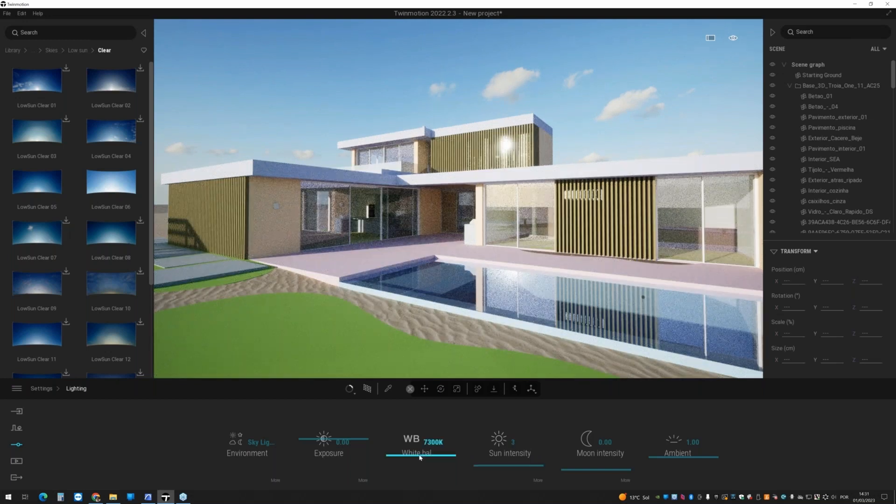
# - Try different white balance values and restore the setting to 7300 K
pyautogui.moveTo(420, 448); pyautogui.dragTo(424, 473)
pyautogui.click(449, 445)
pyautogui.write('7300')
# - Try a darker exposure on the scene and reset the exposure to 0
pyautogui.click(336, 437)
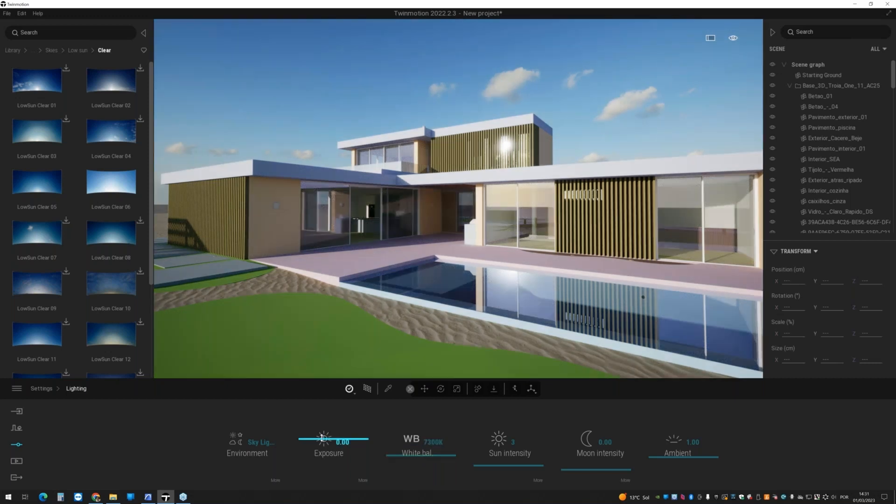
pyautogui.moveTo(322, 439); pyautogui.dragTo(322, 443)
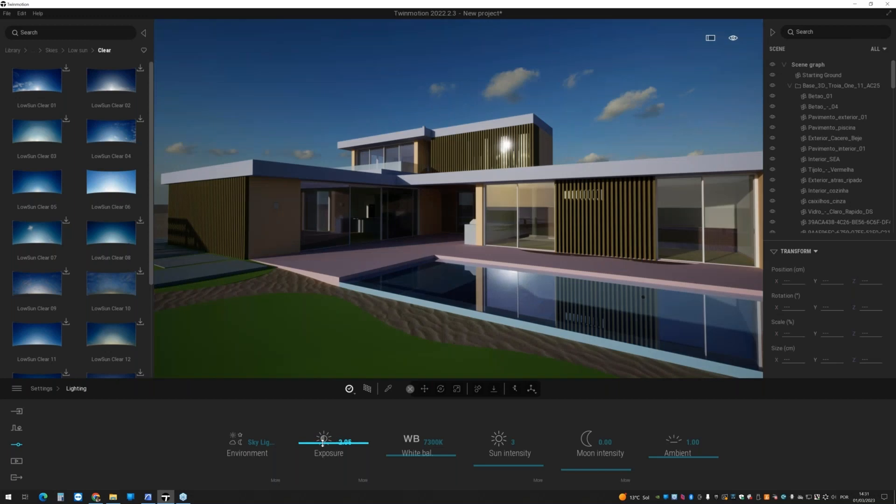
pyautogui.click(348, 445)
pyautogui.write('0')
pyautogui.press('Return')
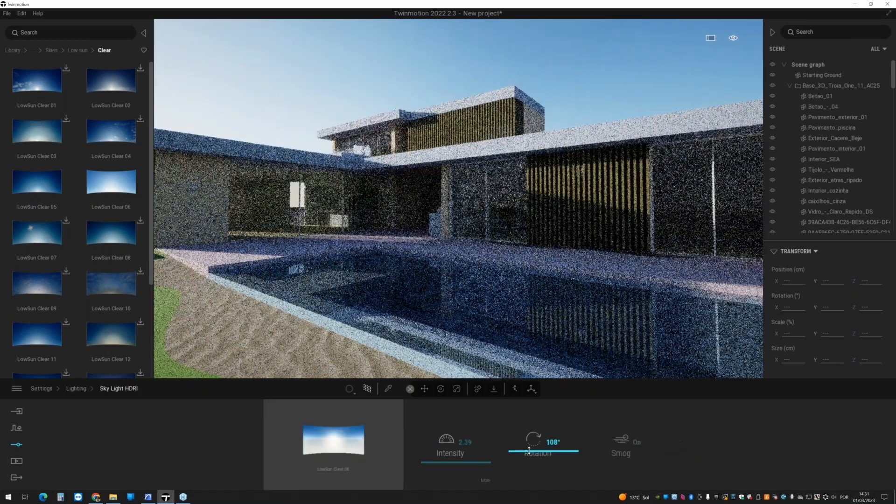
# - Rotate the LowSun Clear 06 sky to about 129°, check the sun behind the house, and return to the Lighting settings
pyautogui.moveTo(529, 449)
pyautogui.mouseDown()
pyautogui.moveTo(534, 414)
pyautogui.moveTo(537, 444)
pyautogui.mouseUp()
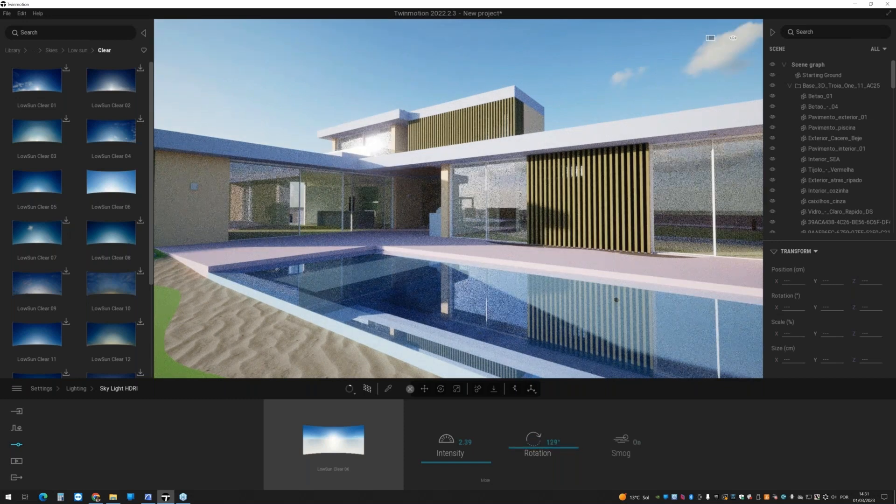
pyautogui.press('s')
pyautogui.moveTo(617, 301); pyautogui.dragTo(546, 280, button='right')
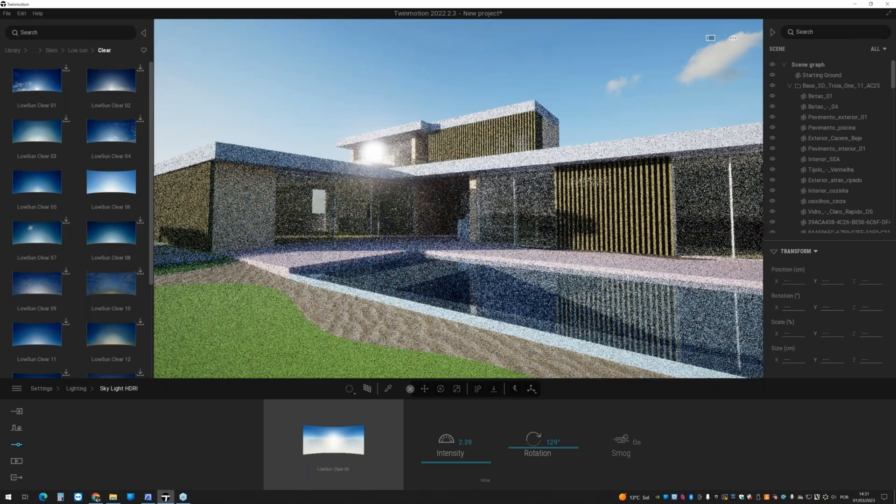
pyautogui.press('w')
pyautogui.press('d')
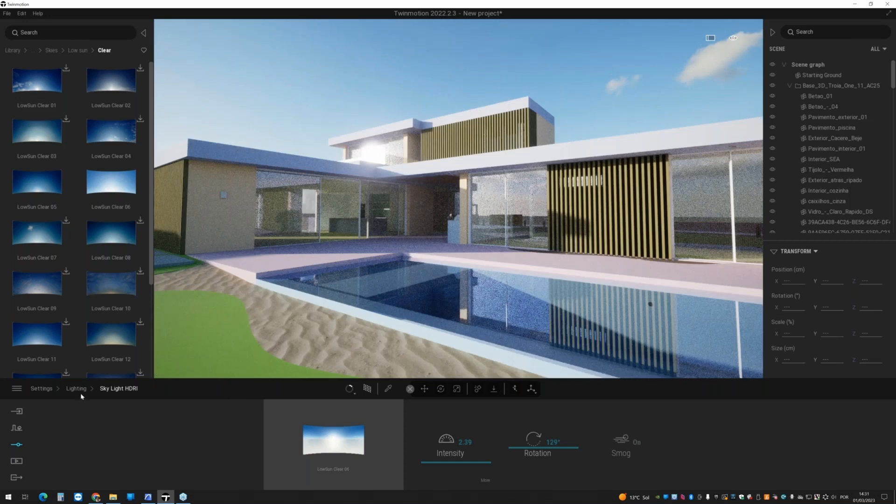
pyautogui.click(76, 389)
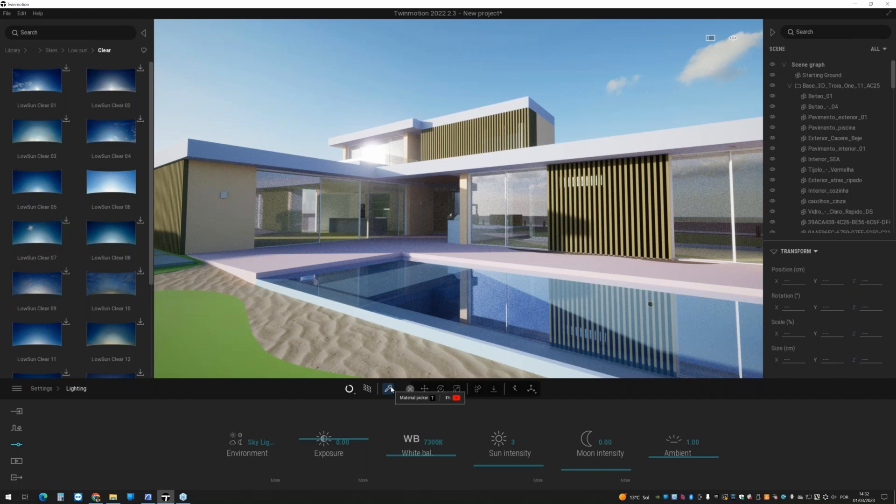
# - Use the Material picker to inspect the sand, grass, pool paving and pool water materials
pyautogui.click(391, 389)
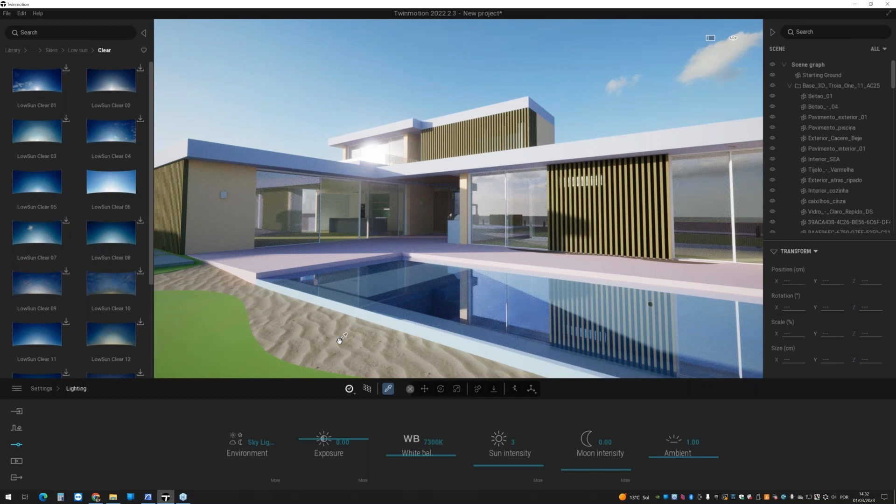
pyautogui.click(340, 340)
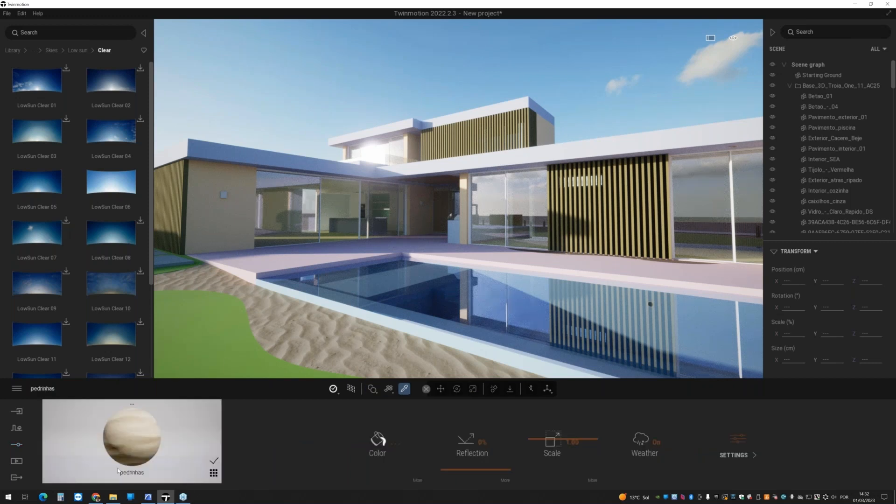
pyautogui.click(224, 357)
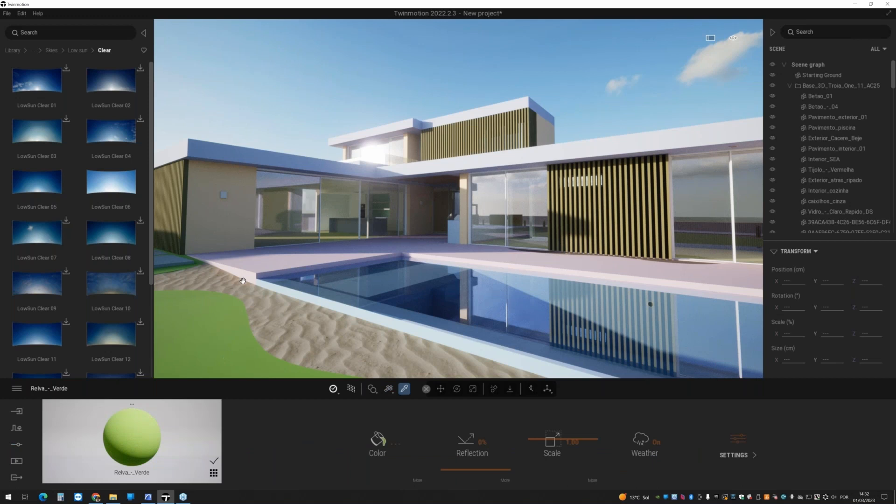
pyautogui.click(261, 260)
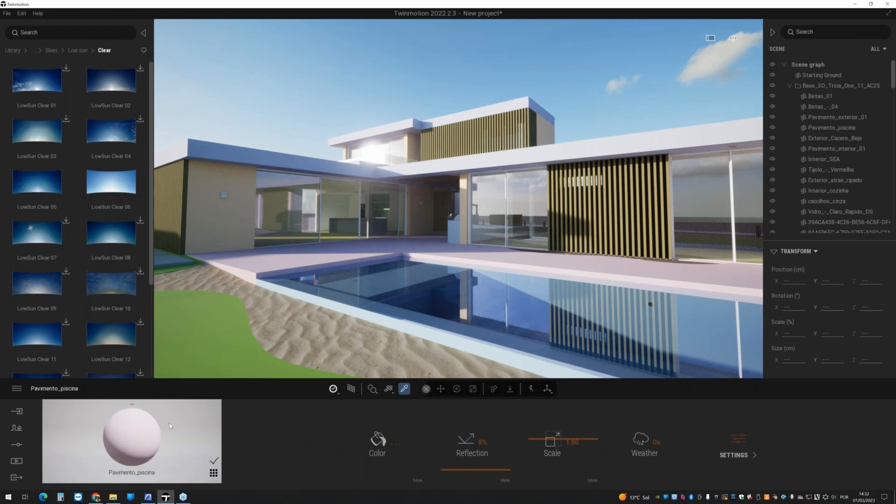
pyautogui.click(403, 292)
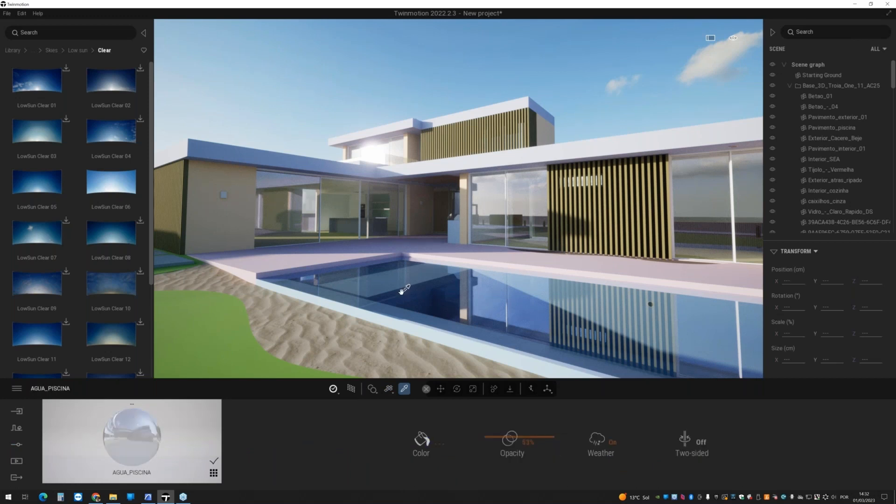
# - Inspect the pool paving and sand materials with the Material picker, comparing the paving with the Archicad model, and end on the pool paving
pyautogui.click(305, 262)
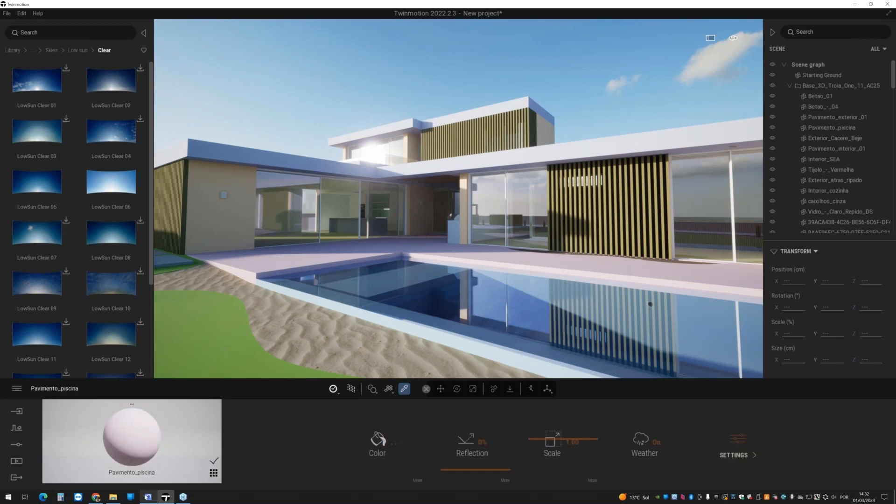
pyautogui.click(148, 497)
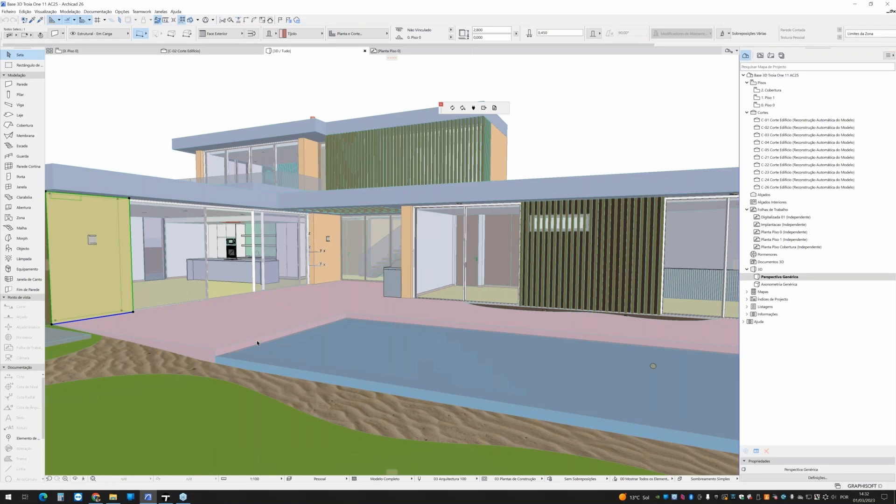
pyautogui.click(167, 498)
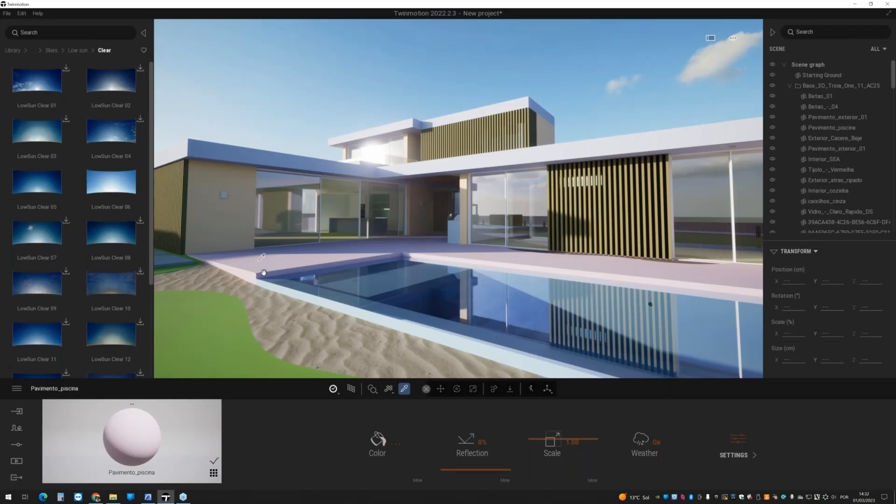
pyautogui.click(292, 335)
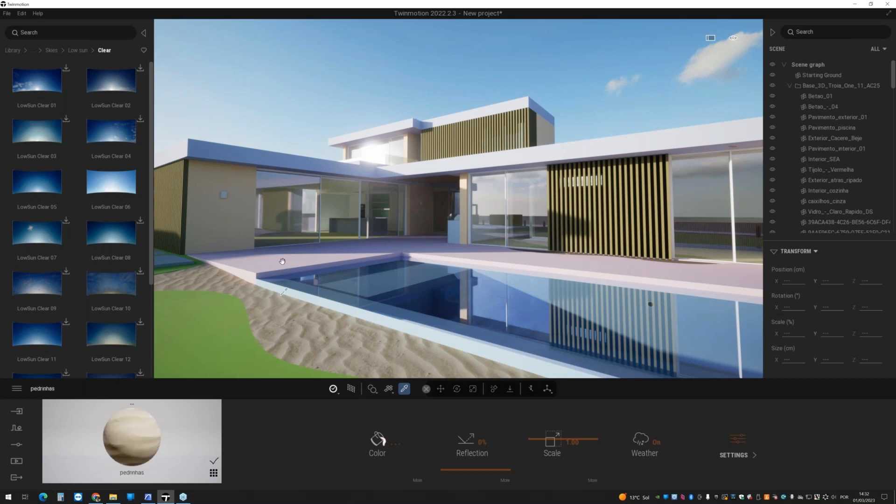
pyautogui.click(282, 293)
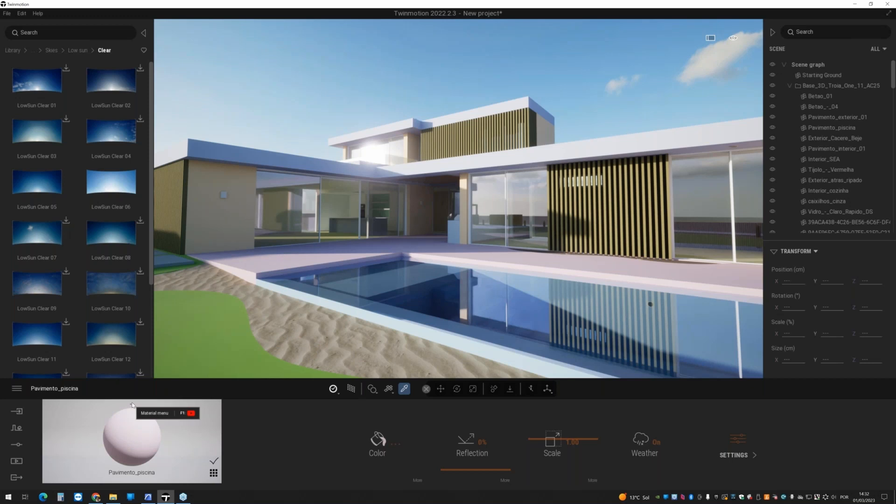
# - Look through the list of materials in the scene and return to the Pavimento_piscina preview
pyautogui.click(214, 474)
pyautogui.moveTo(202, 415)
pyautogui.mouseDown()
pyautogui.moveTo(203, 484)
pyautogui.moveTo(201, 402)
pyautogui.mouseUp()
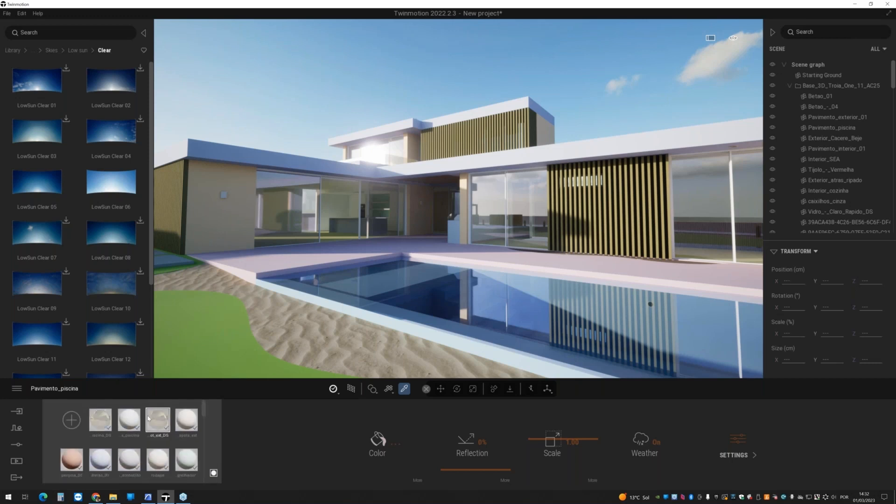
pyautogui.click(214, 473)
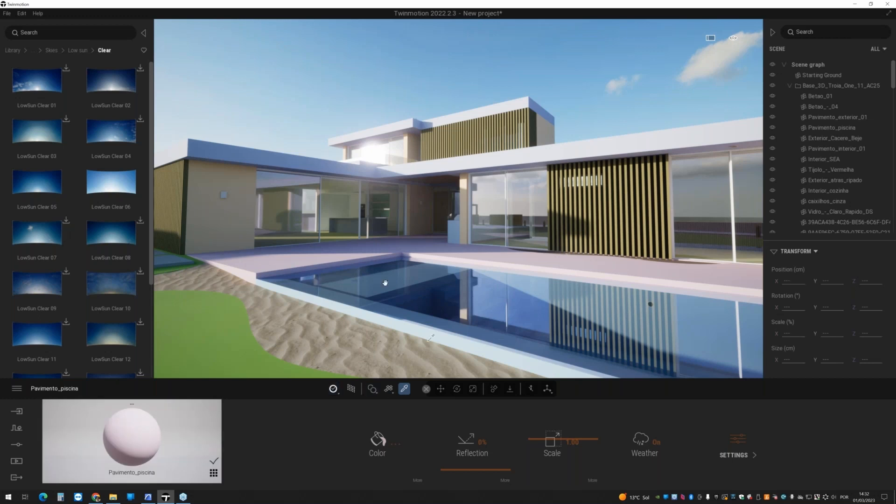
# - Try dusky pink and grey-beige colours on the Pavimento_piscina material and cancel the colour change
pyautogui.click(353, 392)
pyautogui.moveTo(369, 327); pyautogui.dragTo(387, 353, button='right')
pyautogui.press('w')
pyautogui.press('s')
pyautogui.press('d')
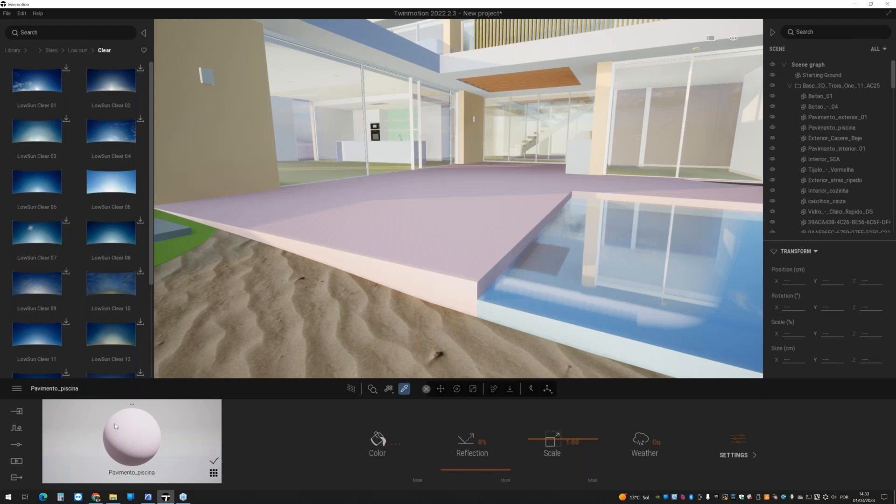
pyautogui.click(396, 445)
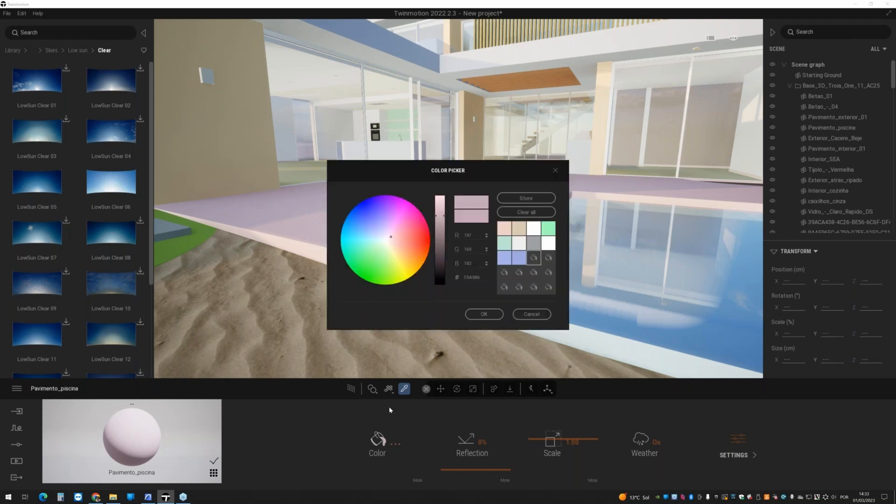
pyautogui.moveTo(344, 181); pyautogui.dragTo(149, 192)
pyautogui.moveTo(244, 233)
pyautogui.mouseDown()
pyautogui.moveTo(249, 251)
pyautogui.moveTo(248, 238)
pyautogui.mouseUp()
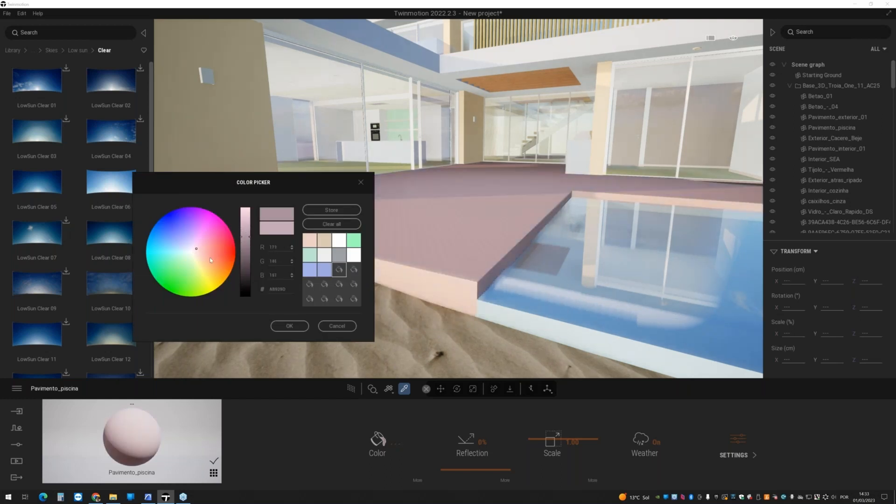
pyautogui.moveTo(210, 261); pyautogui.dragTo(169, 244)
pyautogui.moveTo(169, 243); pyautogui.dragTo(194, 256)
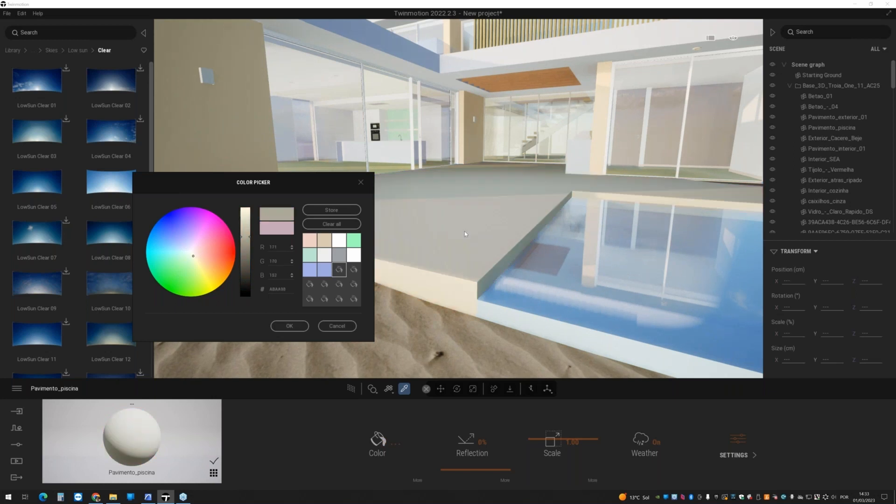
pyautogui.click(337, 326)
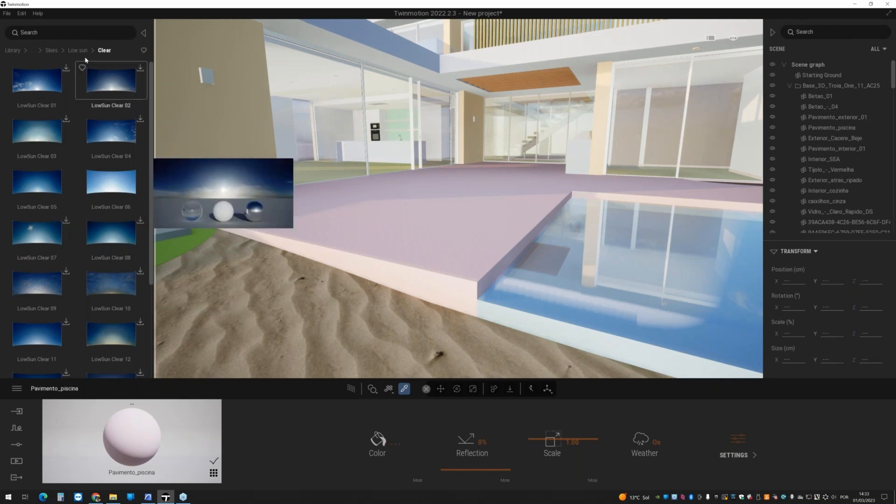
# - Apply the Double cobblestone material from the library's man-made Ground materials to the pool deck
pyautogui.click(13, 50)
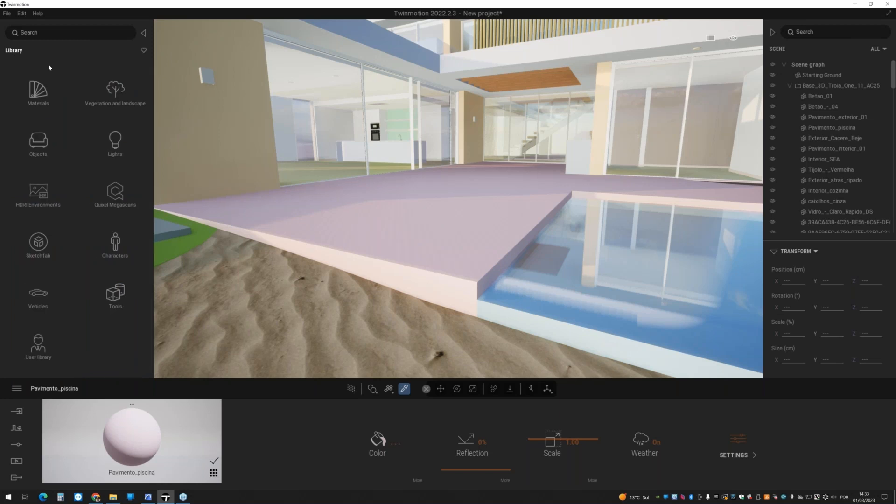
pyautogui.click(52, 89)
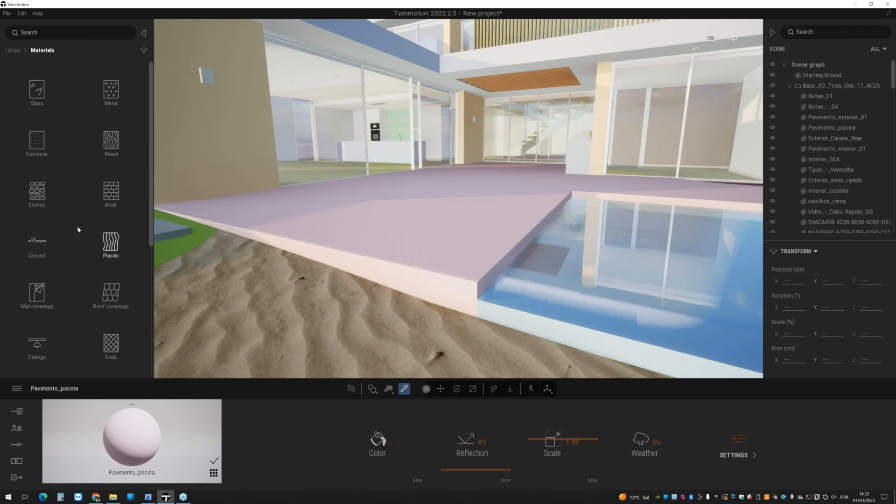
pyautogui.click(41, 245)
pyautogui.click(34, 98)
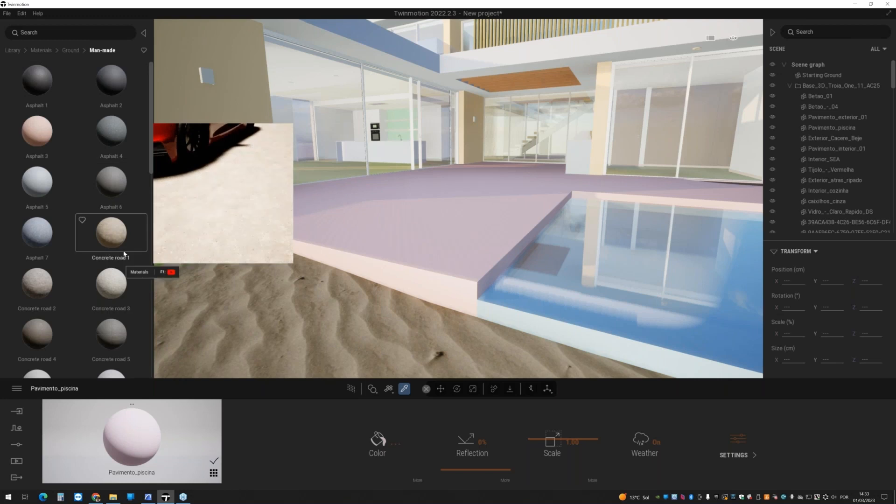
pyautogui.scroll(-3, 117, 247)
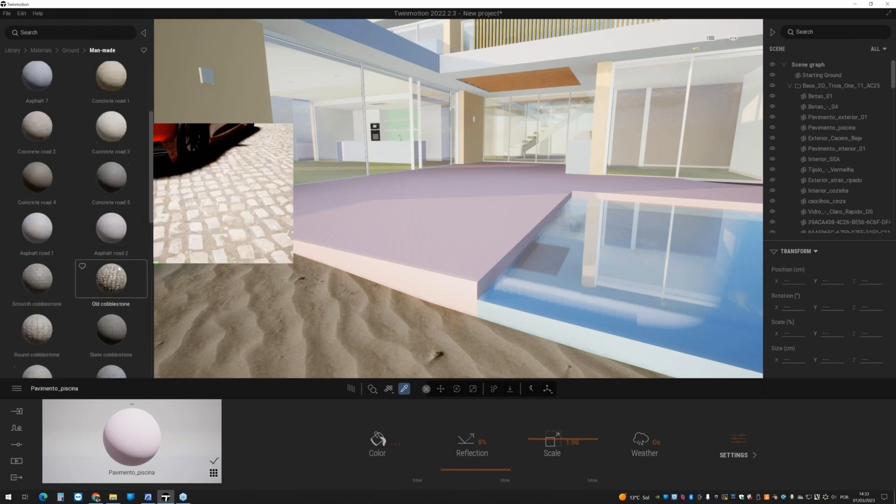
pyautogui.scroll(-2, 94, 289)
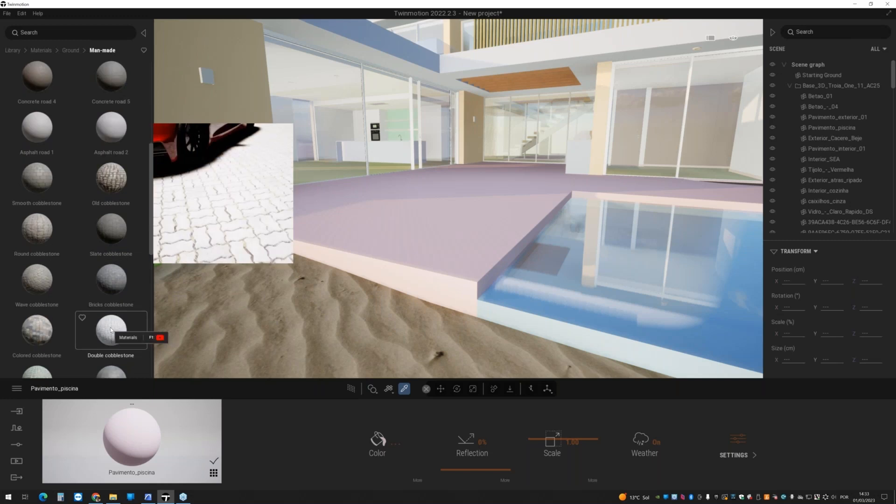
pyautogui.scroll(-2, 123, 332)
pyautogui.moveTo(124, 333); pyautogui.dragTo(410, 246)
pyautogui.scroll(5, 461, 285)
pyautogui.moveTo(460, 285); pyautogui.dragTo(435, 269, button='right')
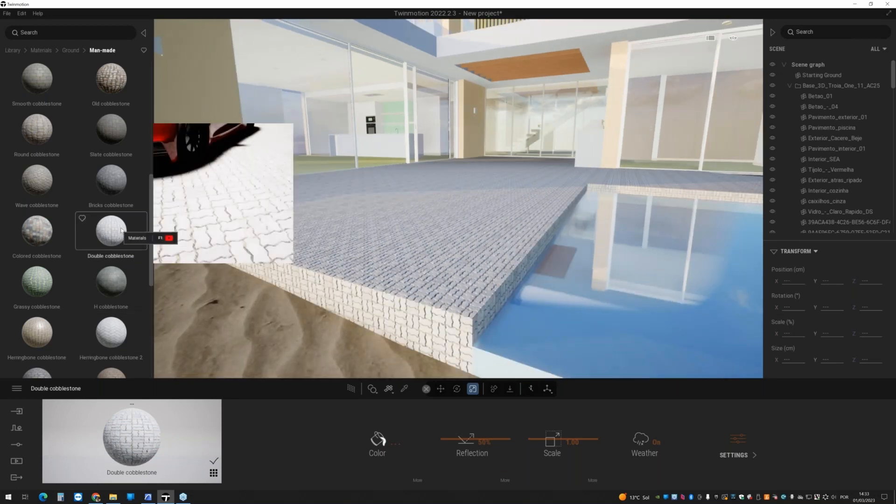
# - Set the Double cobblestone material's scale to 3.15, its reflection to 72% and its colour to light grey
pyautogui.moveTo(534, 438); pyautogui.dragTo(536, 432)
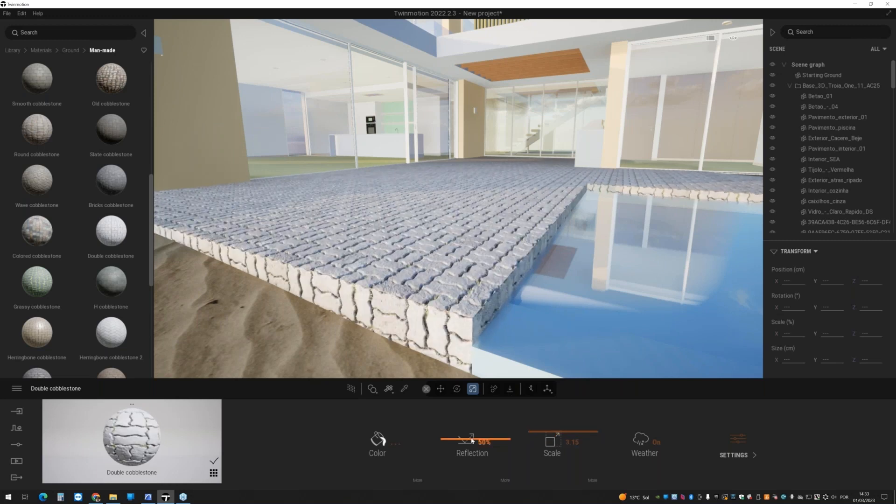
pyautogui.moveTo(472, 444); pyautogui.dragTo(485, 423)
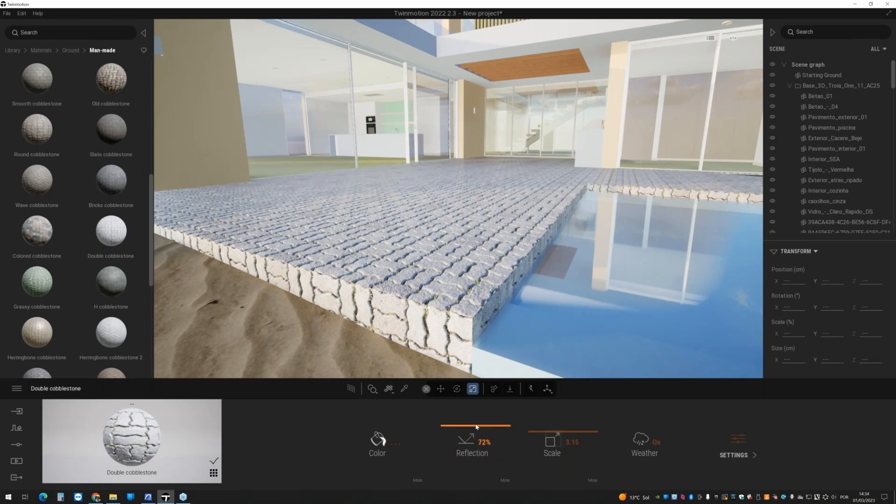
pyautogui.click(386, 445)
pyautogui.click(438, 203)
pyautogui.click(444, 213)
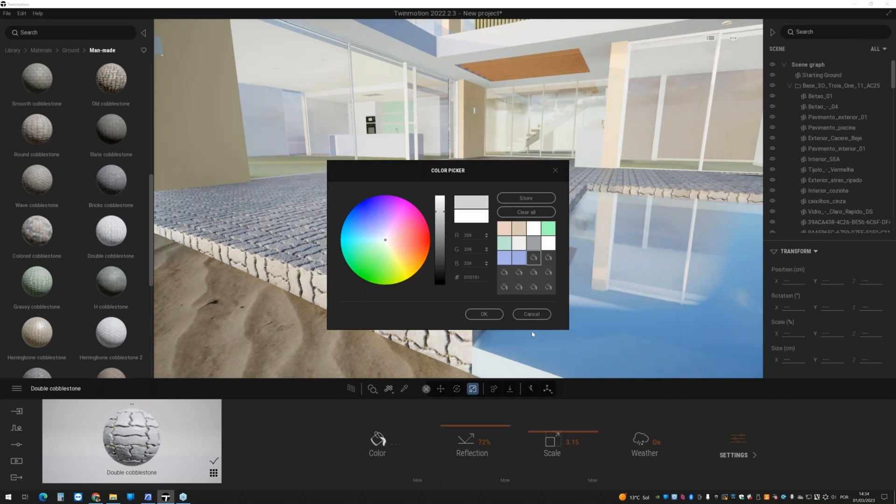
pyautogui.click(486, 319)
# - Reduce the Double cobblestone's bump to 68% and try its X-ray display, turning it off again
pyautogui.click(737, 452)
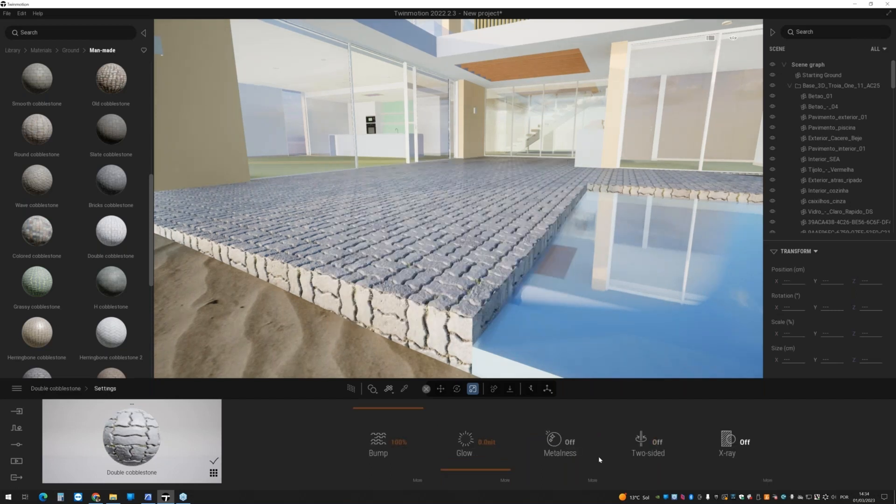
pyautogui.moveTo(372, 411); pyautogui.dragTo(395, 425)
pyautogui.moveTo(465, 469)
pyautogui.mouseDown()
pyautogui.moveTo(466, 450)
pyautogui.moveTo(465, 469)
pyautogui.mouseUp()
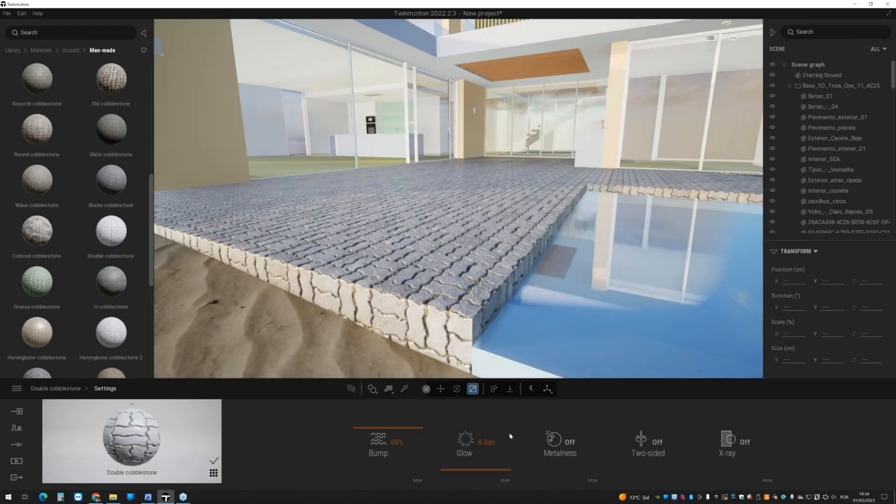
pyautogui.click(737, 459)
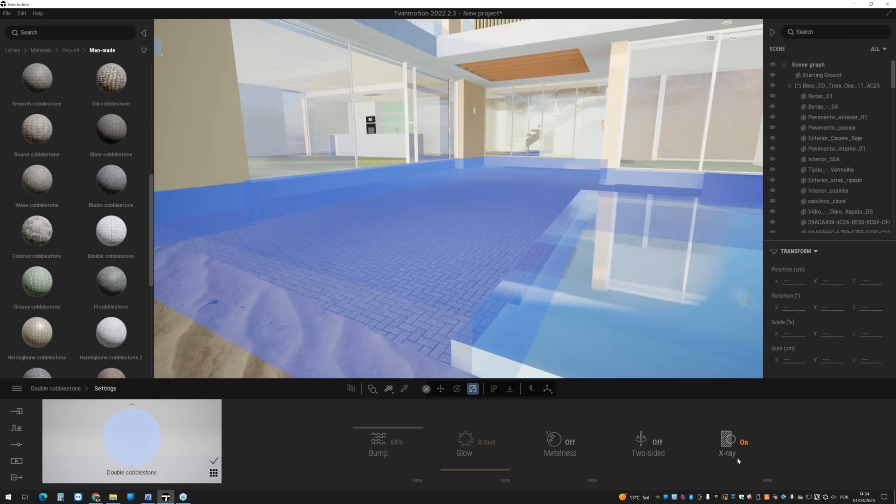
pyautogui.click(738, 460)
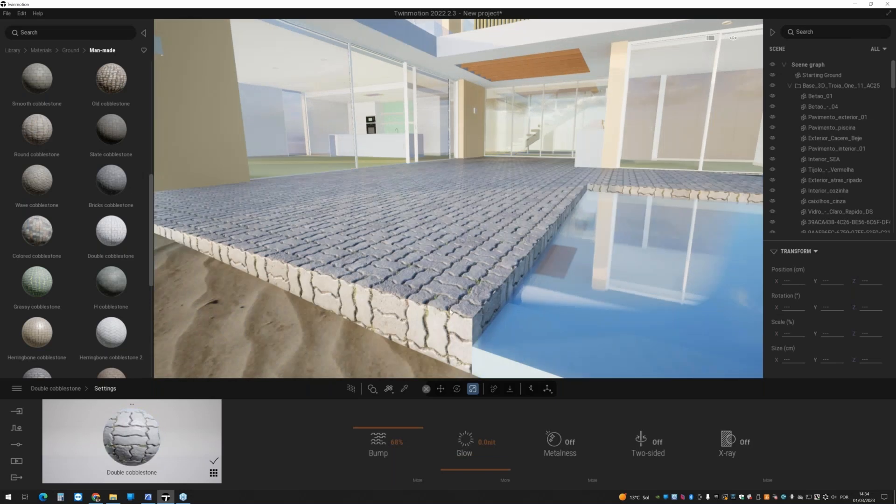
# - Create a new blank material in the scene's material list and apply it to the pool deck
pyautogui.click(14, 51)
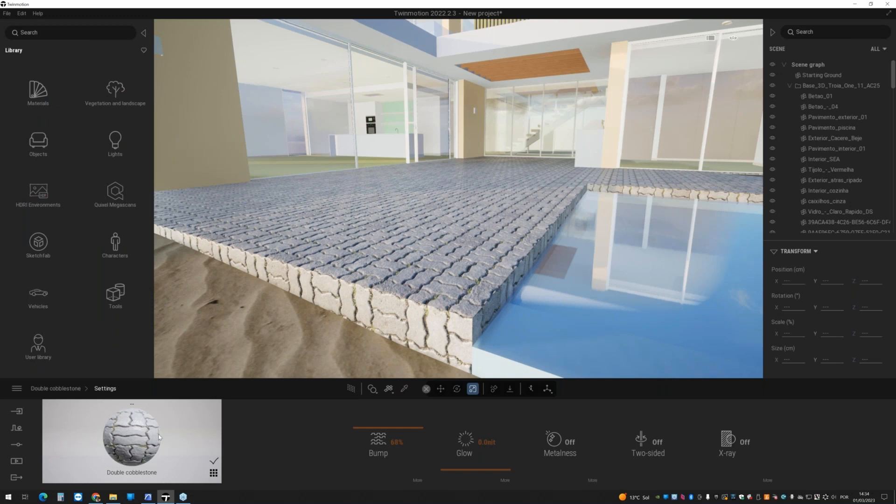
pyautogui.click(213, 473)
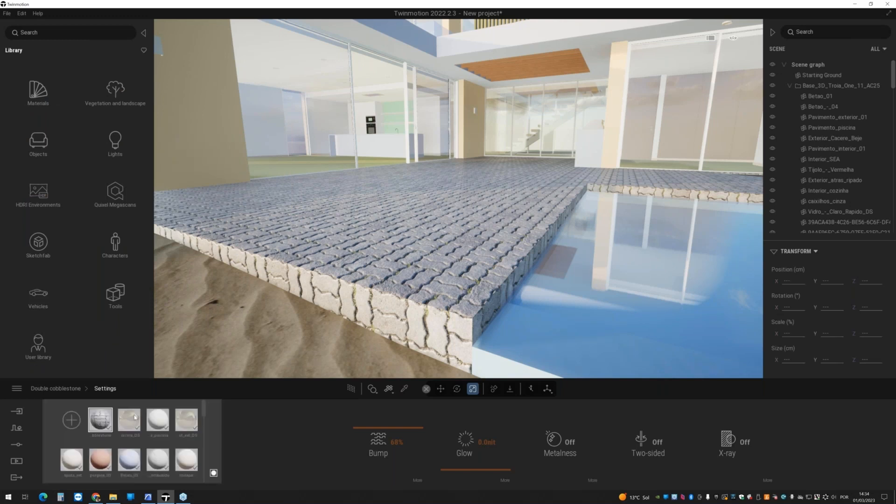
pyautogui.click(71, 421)
pyautogui.moveTo(102, 419); pyautogui.dragTo(404, 296)
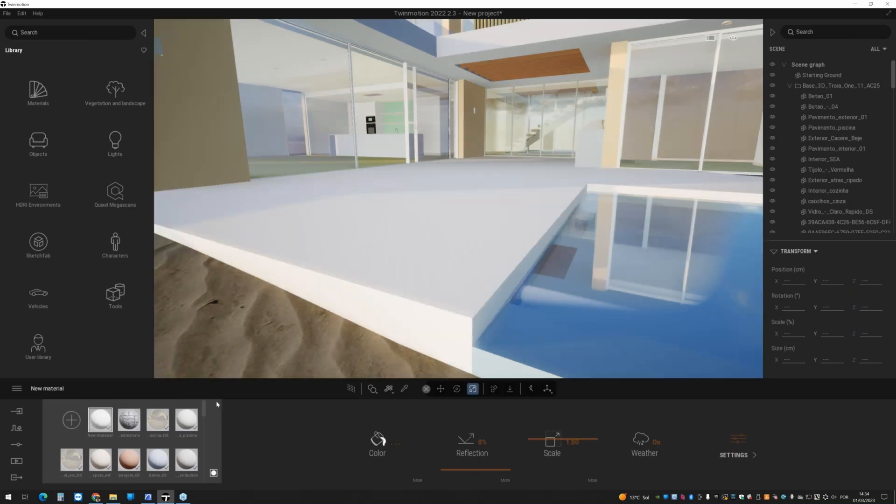
pyautogui.click(213, 473)
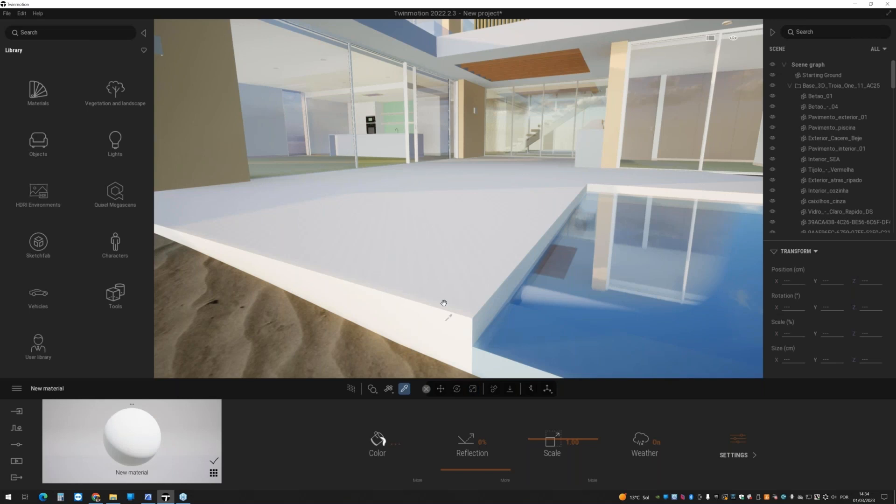
# - Load a JPG paving image from disk as the colour texture of New material
pyautogui.click(417, 479)
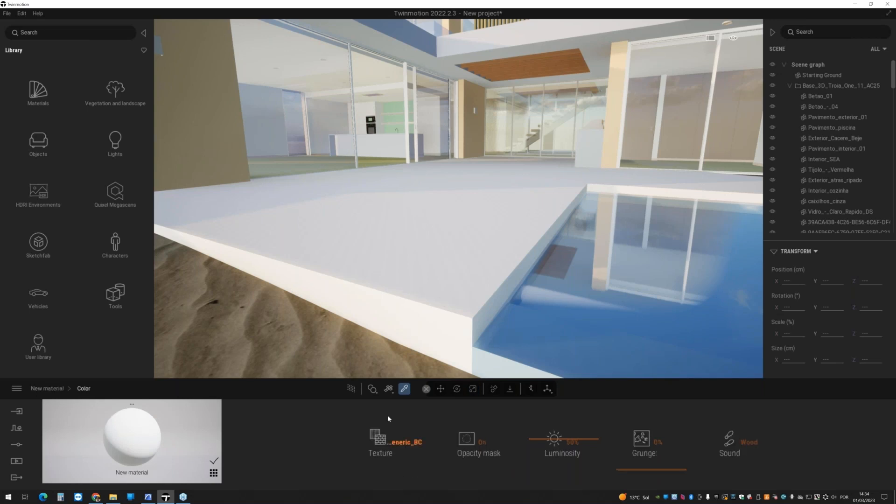
pyautogui.click(379, 445)
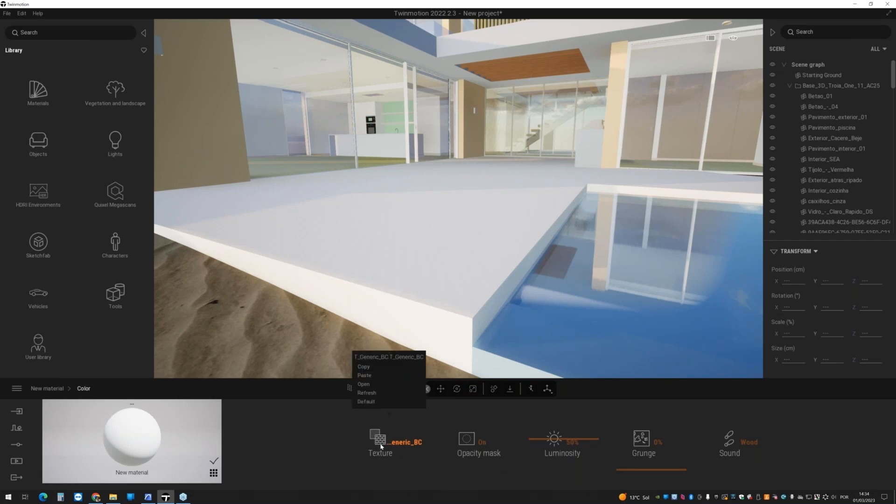
pyautogui.click(366, 386)
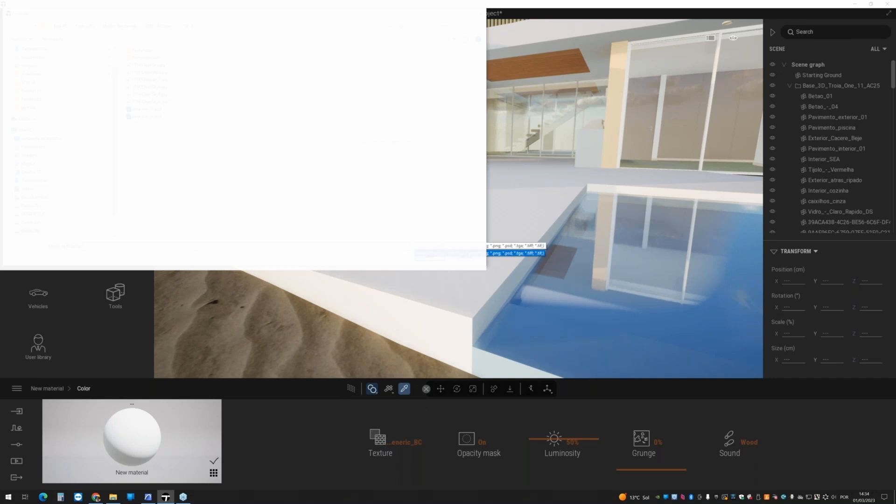
pyautogui.click(515, 256)
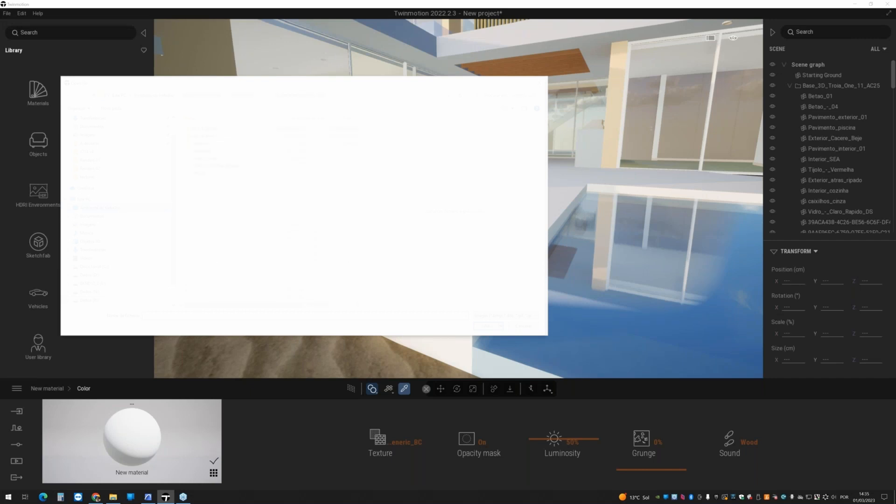
pyautogui.doubleClick(200, 173)
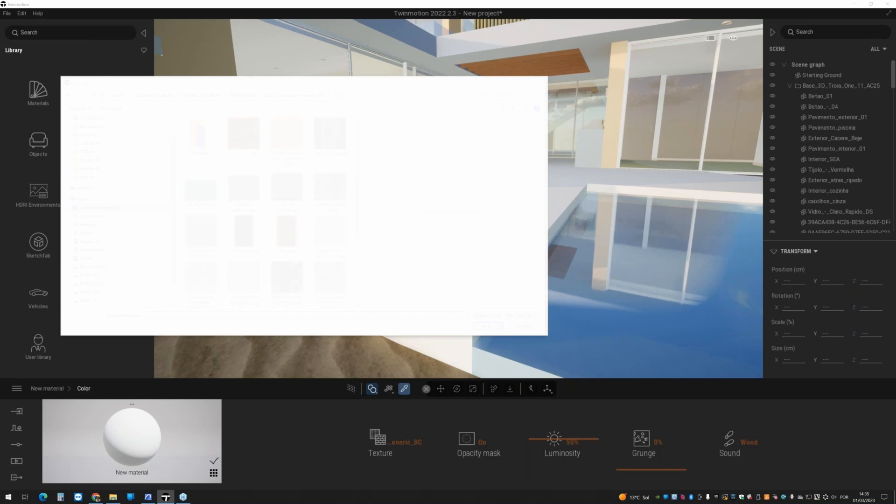
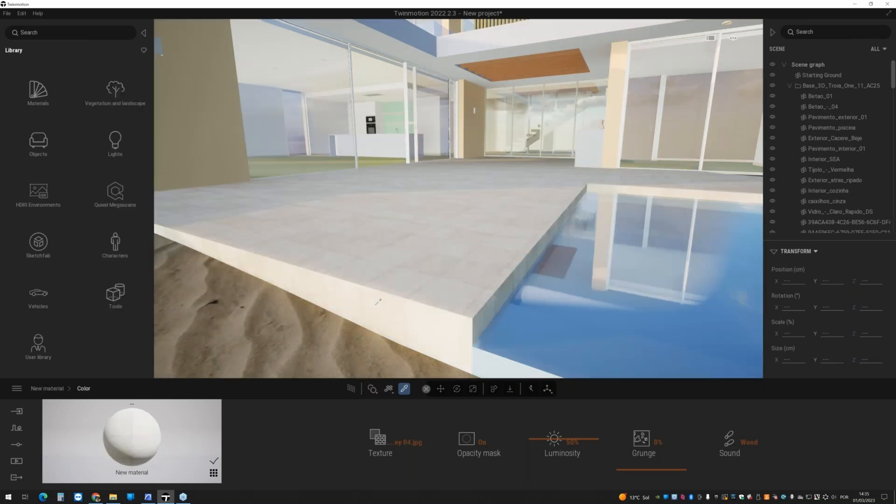
# - Set New material's texture scale to 1.5 on the pool deck
pyautogui.moveTo(445, 238); pyautogui.dragTo(424, 235, button='right')
pyautogui.press('w')
pyautogui.press('s')
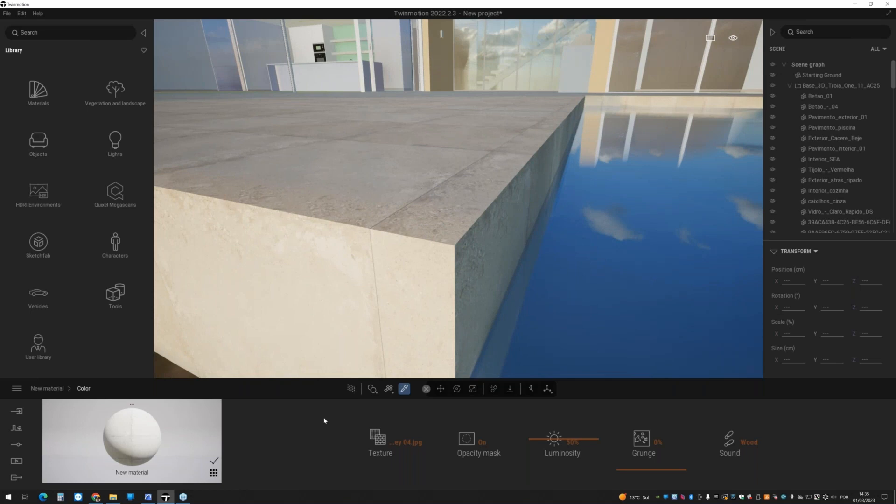
pyautogui.click(47, 388)
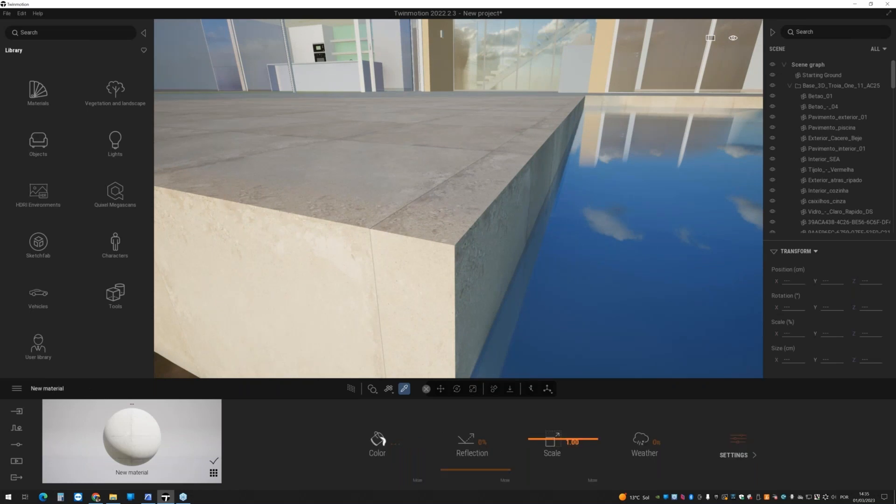
pyautogui.click(583, 444)
pyautogui.write('1.5')
pyautogui.press('Return')
# - Raise New material's texture scale to 2 and check the paving joints at the deck corner
pyautogui.moveTo(458, 201)
pyautogui.mouseDown(button='right')
pyautogui.moveTo(458, 299)
pyautogui.moveTo(450, 215)
pyautogui.mouseUp(button='right')
pyautogui.scroll(-1, 500, 230)
pyautogui.click(574, 443)
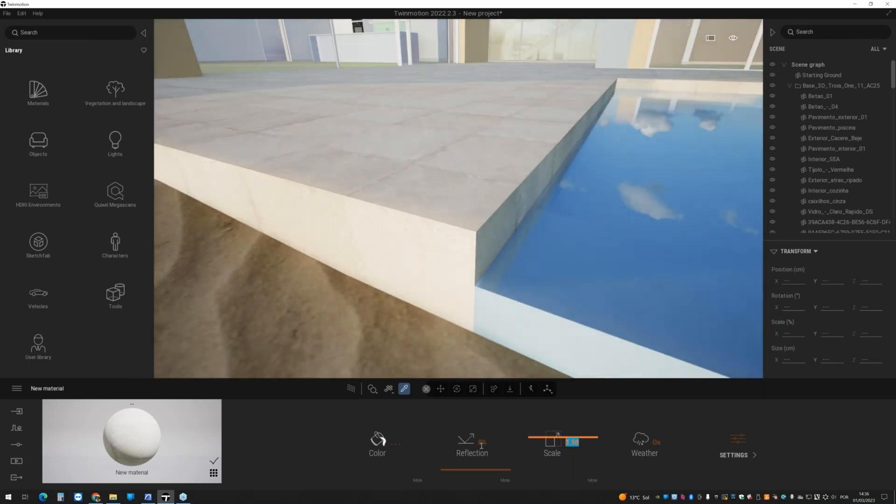
pyautogui.write('2')
pyautogui.press('Return')
pyautogui.moveTo(427, 210); pyautogui.dragTo(480, 250, button='middle')
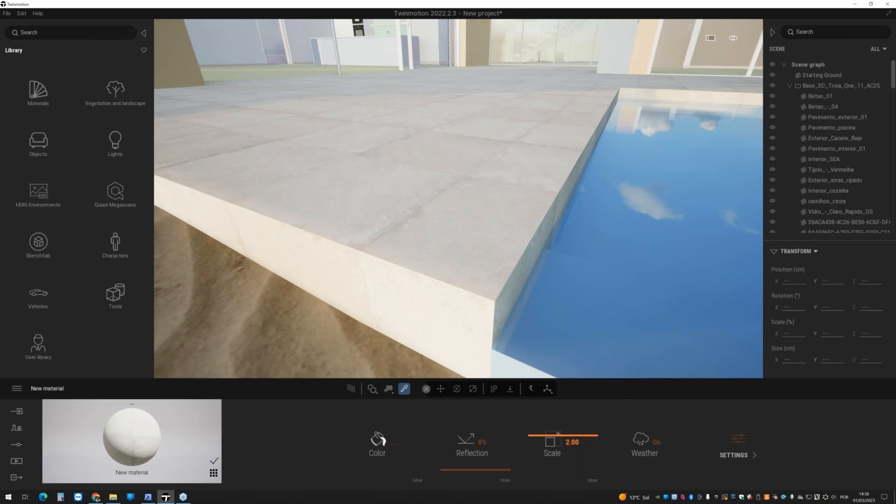
# - Shift New material's texture placement on the pool deck by 0.68 along X and 0.51 along Y
pyautogui.click(593, 481)
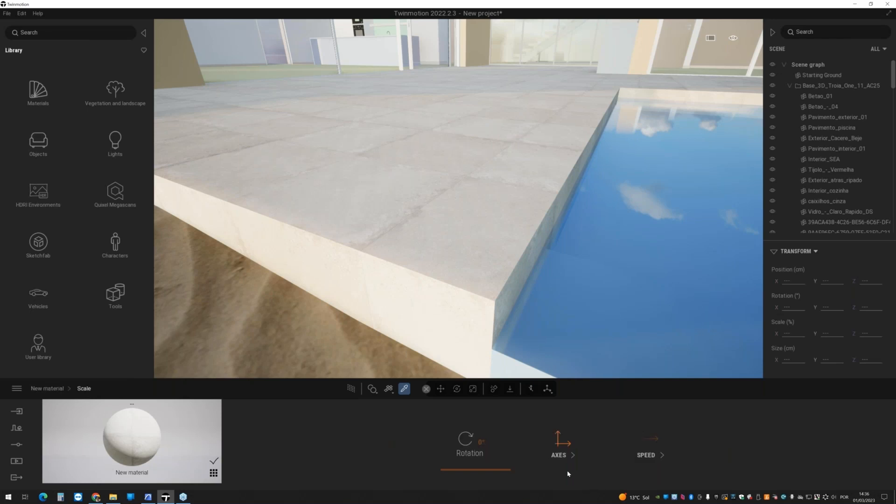
pyautogui.moveTo(472, 471); pyautogui.dragTo(475, 469)
pyautogui.click(558, 450)
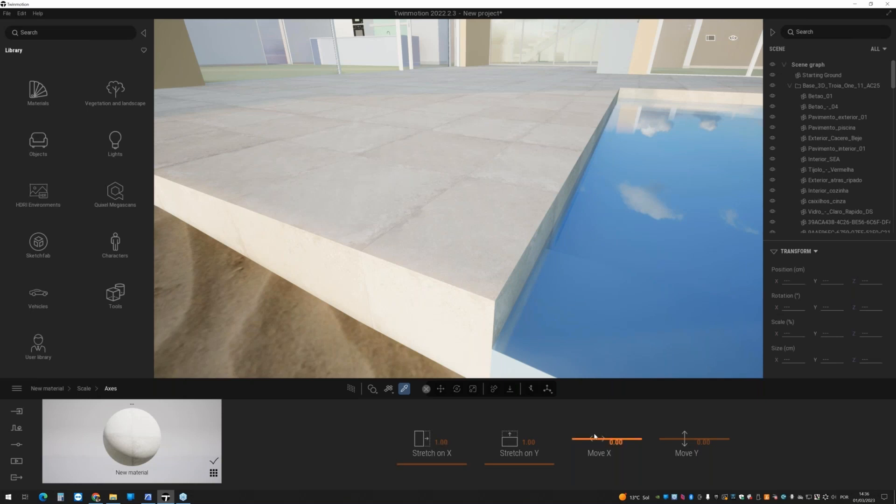
pyautogui.moveTo(593, 439); pyautogui.dragTo(595, 439)
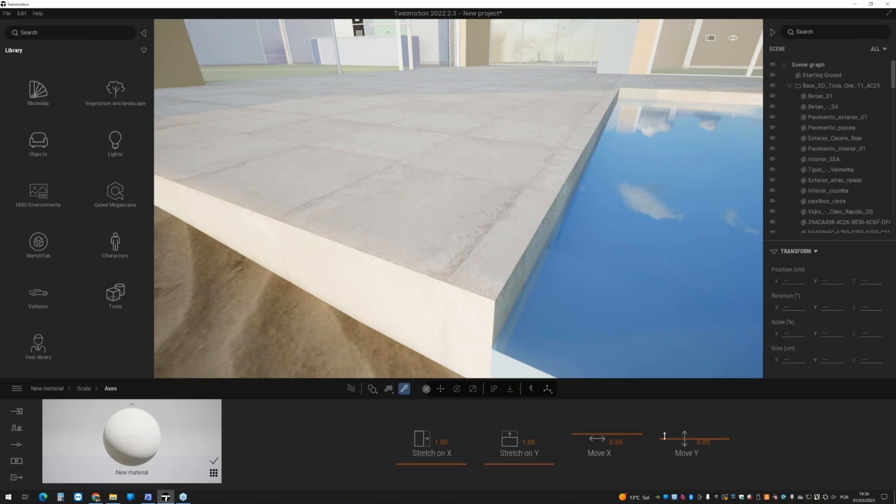
pyautogui.moveTo(666, 441); pyautogui.dragTo(601, 435)
pyautogui.moveTo(462, 278); pyautogui.dragTo(448, 229, button='right')
pyautogui.press('s')
pyautogui.press('w')
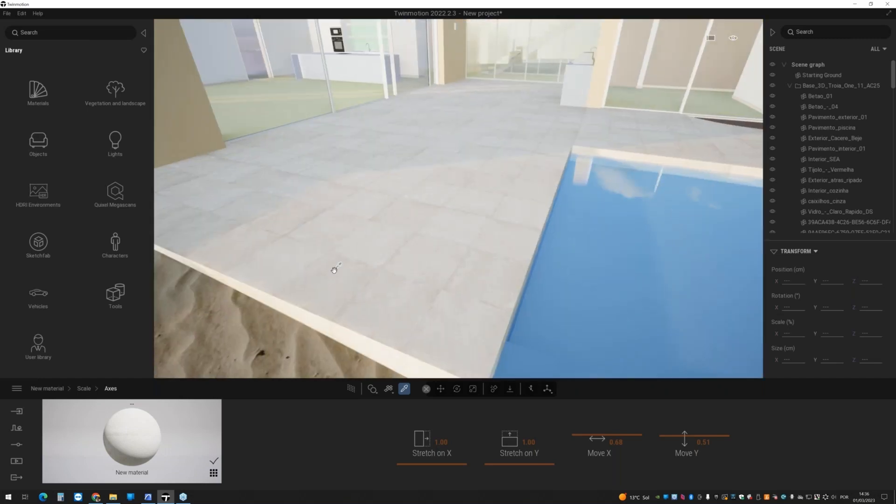
# - Enlarge New material's texture scale to 3 for bigger paving slabs on the pool deck
pyautogui.click(84, 390)
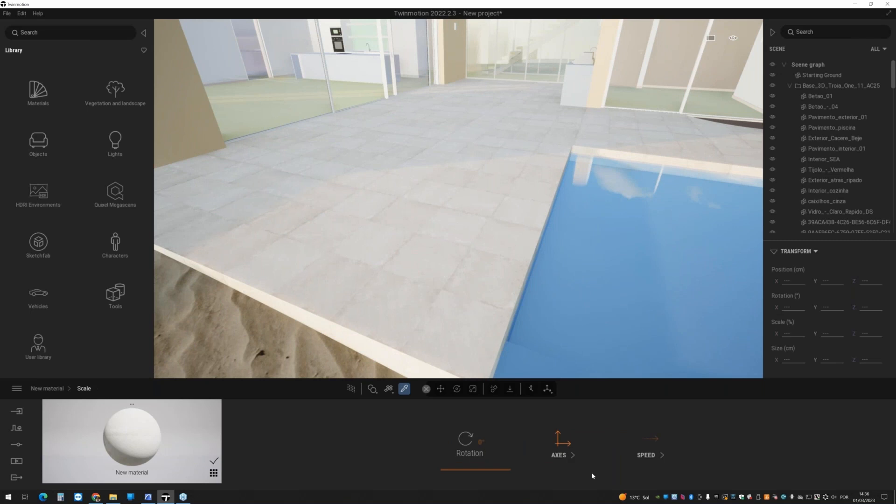
pyautogui.click(44, 388)
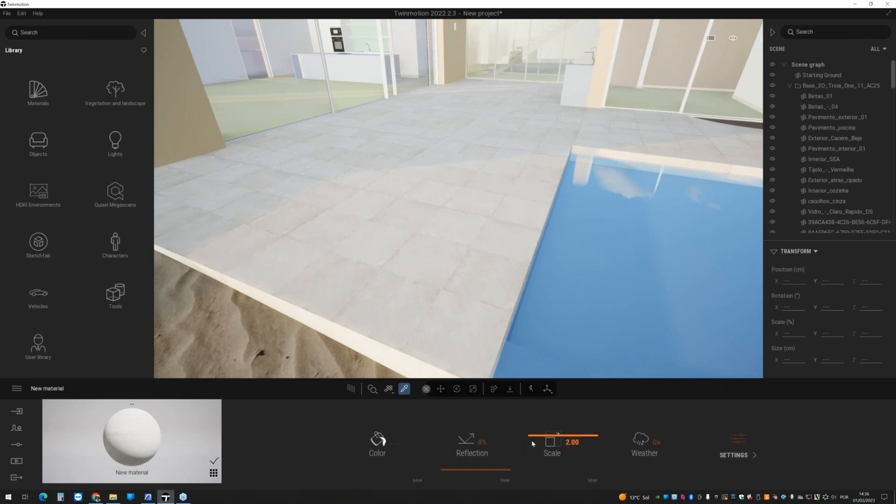
pyautogui.click(572, 442)
pyautogui.write('3')
pyautogui.press('Return')
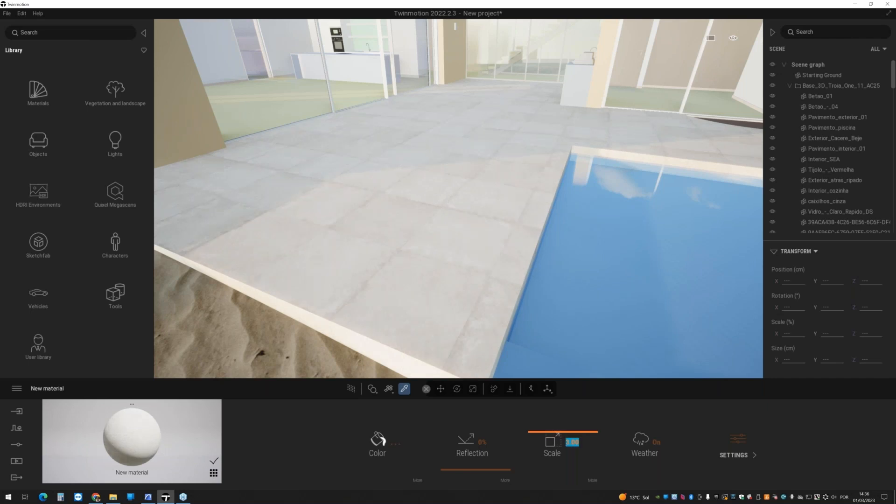
# - Readjust New material's texture offset along X to 0.44 and inspect the paving joints up close
pyautogui.click(592, 480)
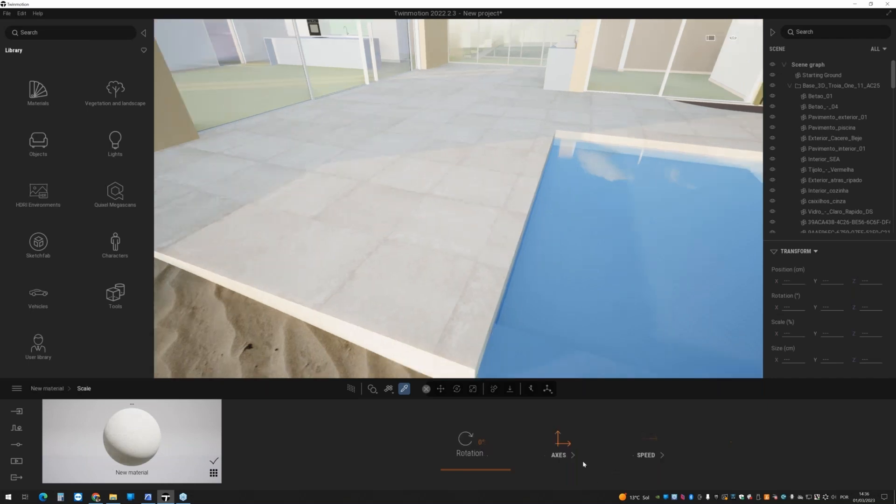
pyautogui.moveTo(607, 438)
pyautogui.mouseDown()
pyautogui.moveTo(590, 438)
pyautogui.moveTo(606, 437)
pyautogui.mouseUp()
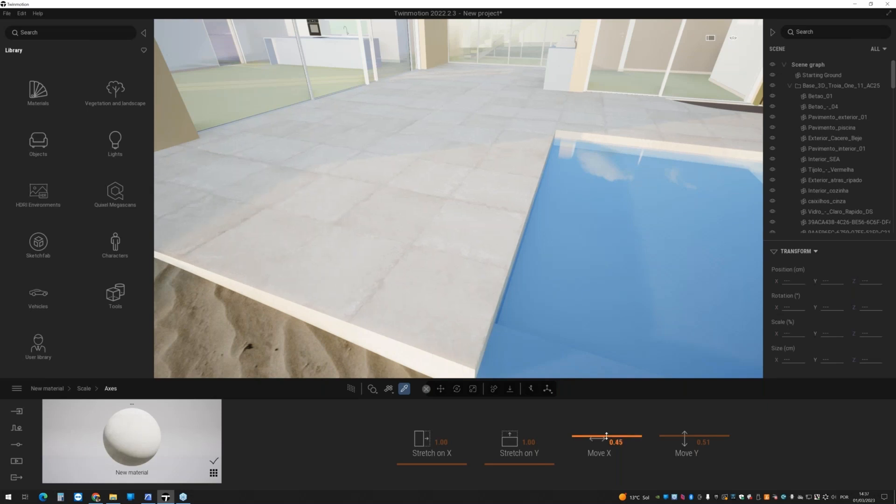
pyautogui.click(622, 445)
pyautogui.press('BackSpace')
pyautogui.write('4')
pyautogui.moveTo(463, 220); pyautogui.dragTo(434, 210, button='right')
pyautogui.press('w')
pyautogui.press('s')
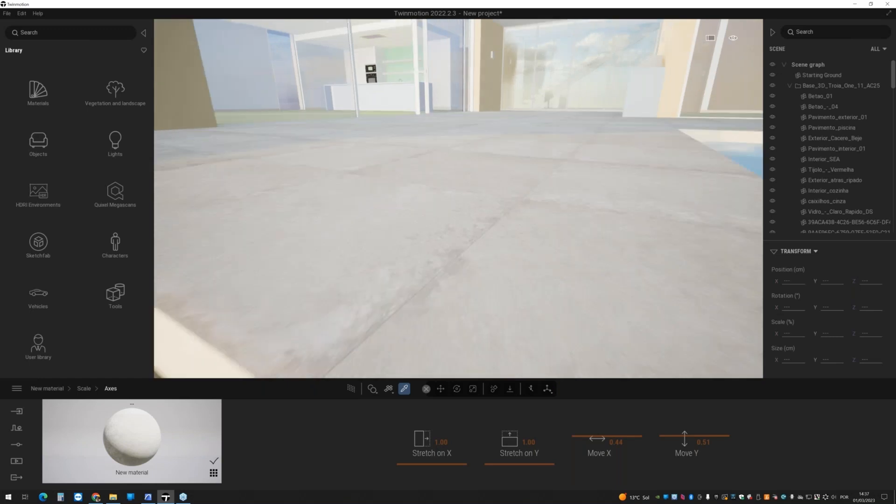
pyautogui.moveTo(475, 242); pyautogui.dragTo(422, 329, button='middle')
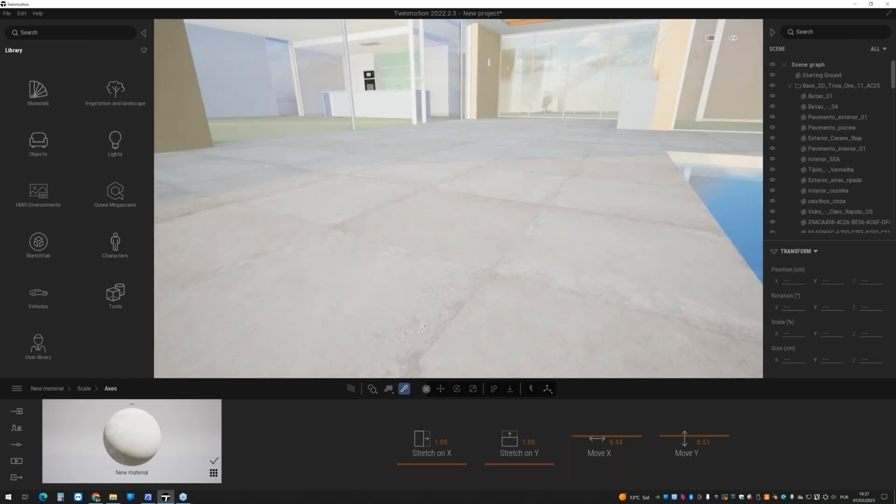
# - Try darker, lighter and tinted colours on New material and discard them
pyautogui.click(82, 390)
pyautogui.click(47, 388)
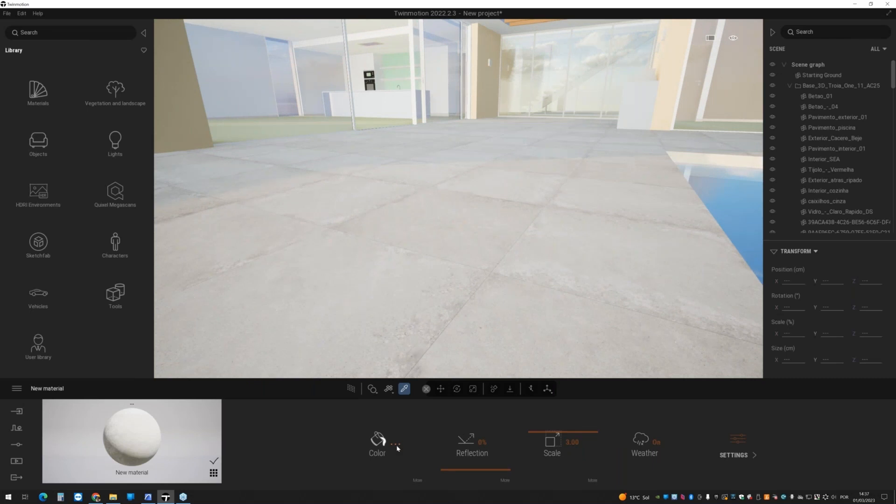
pyautogui.click(397, 445)
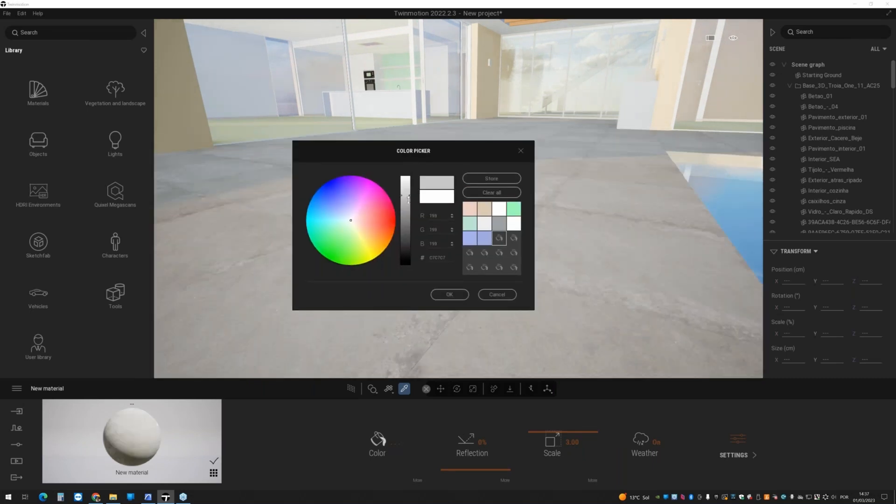
pyautogui.click(408, 196)
pyautogui.moveTo(409, 193); pyautogui.dragTo(409, 179)
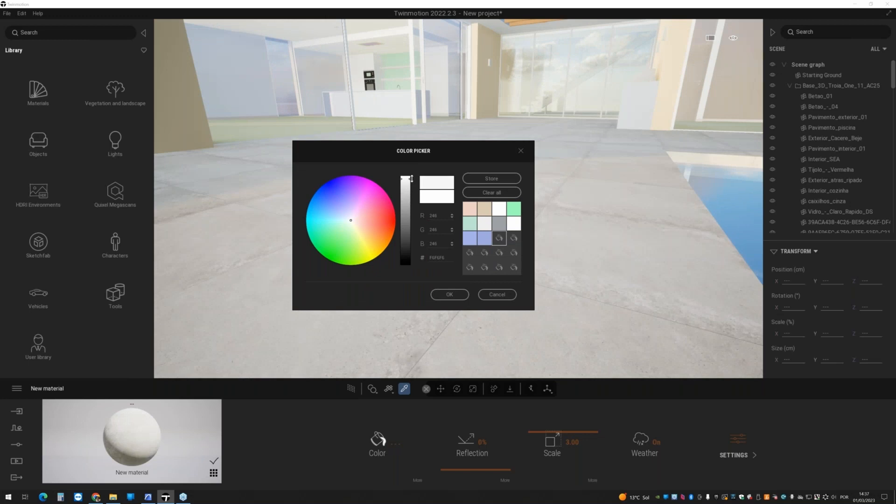
pyautogui.click(353, 220)
pyautogui.moveTo(360, 221)
pyautogui.mouseDown()
pyautogui.moveTo(371, 224)
pyautogui.moveTo(348, 213)
pyautogui.mouseUp()
pyautogui.click(501, 299)
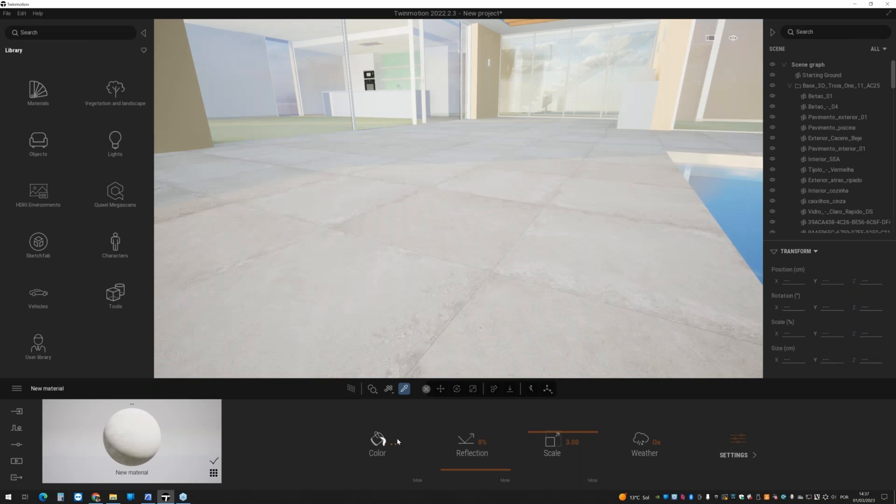
pyautogui.click(379, 441)
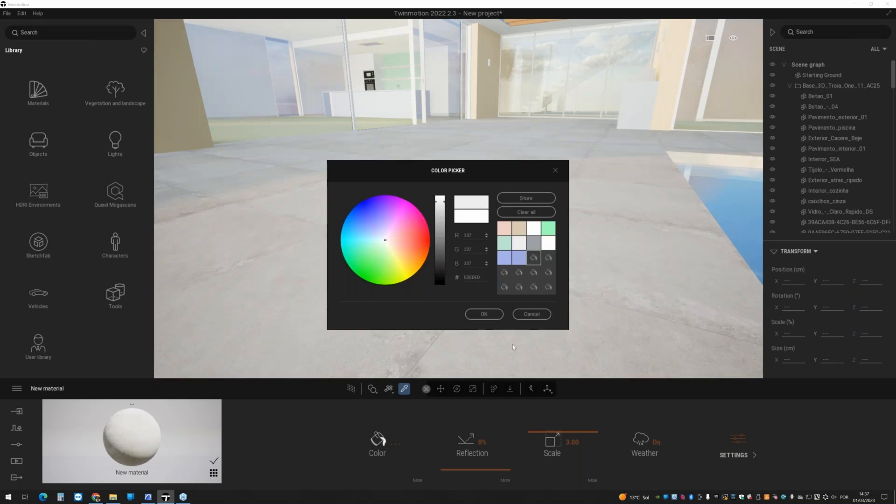
# - Set New material's luminosity to 49% and its grunge to 23%, checking the pool deck from several distances
pyautogui.click(418, 481)
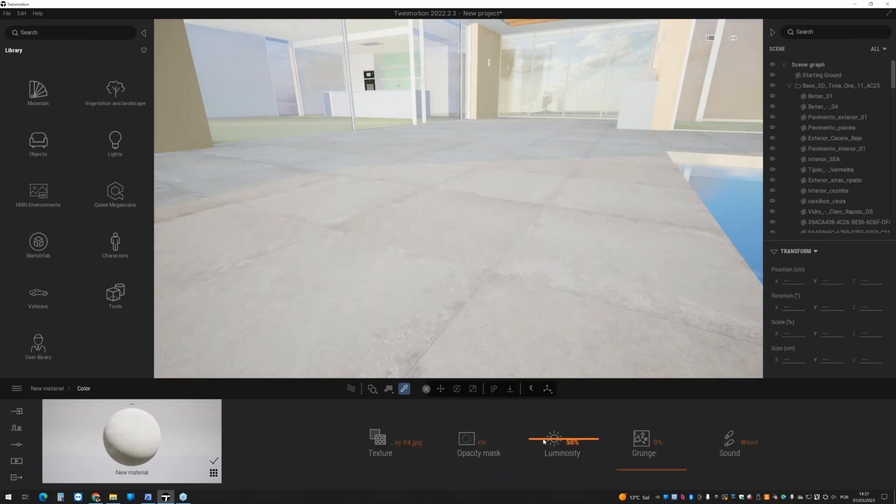
pyautogui.moveTo(544, 442); pyautogui.dragTo(541, 440)
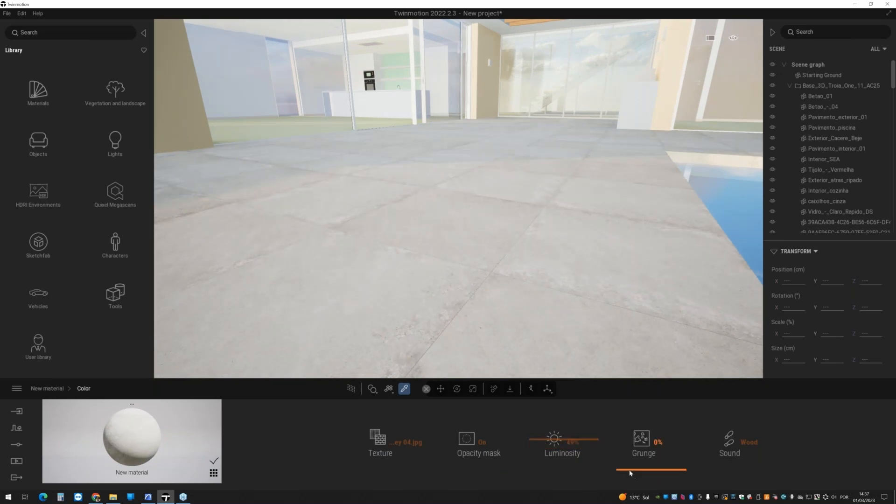
pyautogui.moveTo(630, 473); pyautogui.dragTo(629, 422)
pyautogui.scroll(-5, 452, 252)
pyautogui.moveTo(453, 252); pyautogui.dragTo(411, 177, button='middle')
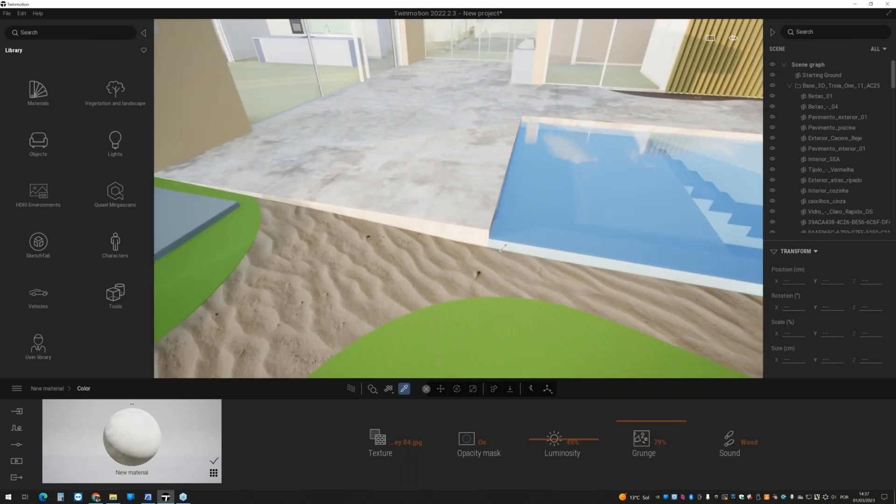
pyautogui.moveTo(623, 425); pyautogui.dragTo(640, 456)
pyautogui.moveTo(567, 322); pyautogui.dragTo(583, 343, button='right')
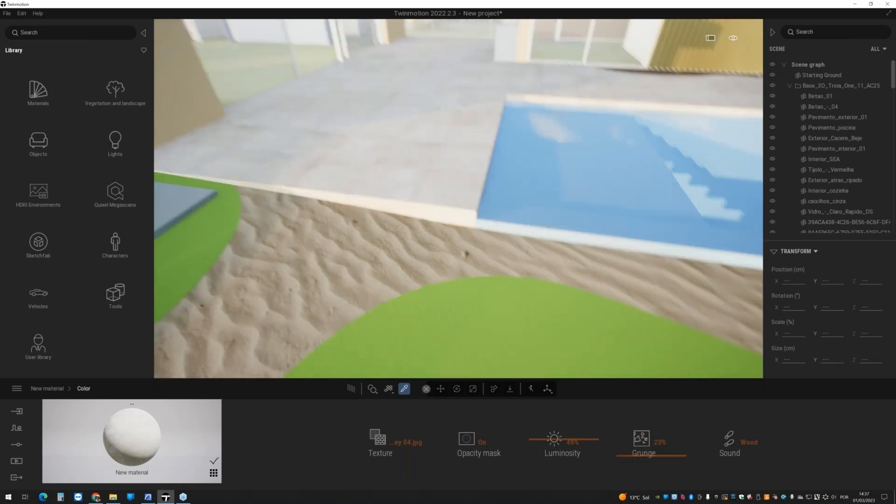
pyautogui.scroll(4, 473, 237)
pyautogui.moveTo(474, 237); pyautogui.dragTo(467, 196, button='right')
pyautogui.scroll(-3, 474, 237)
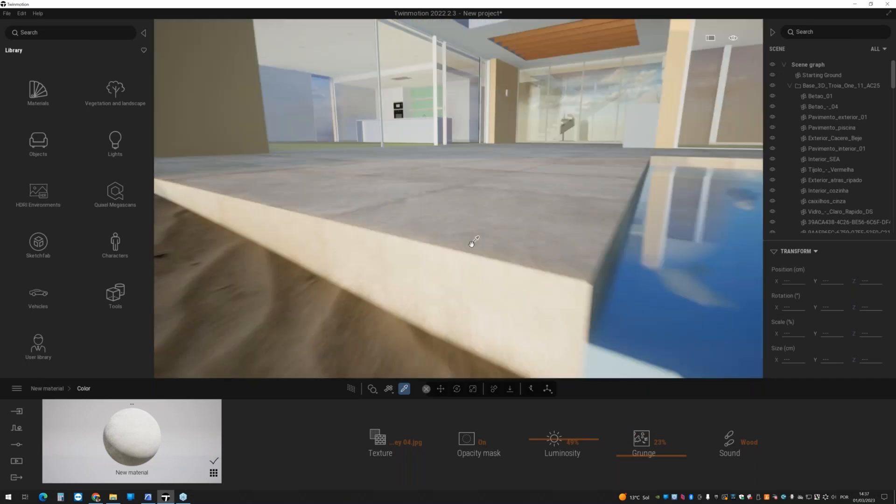
pyautogui.moveTo(471, 244); pyautogui.dragTo(506, 276, button='middle')
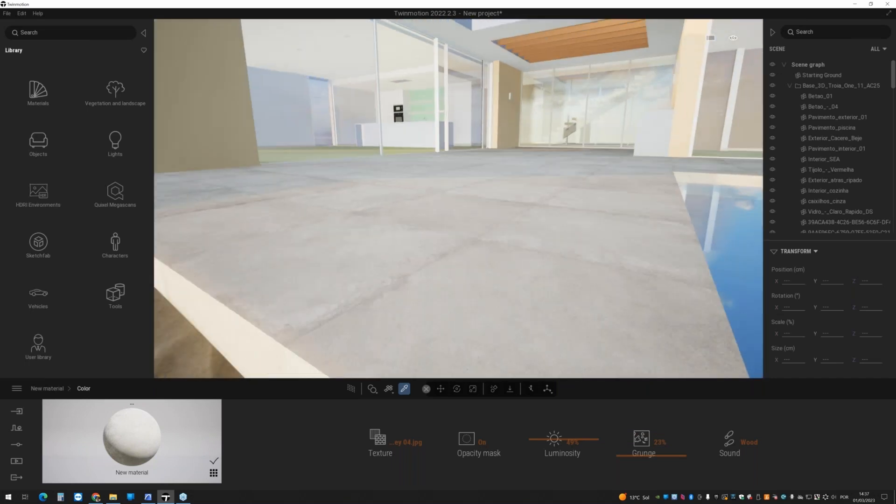
# - Load NormalMap (3).png from disk as New material's bump normal map and inspect the paving relief
pyautogui.click(64, 389)
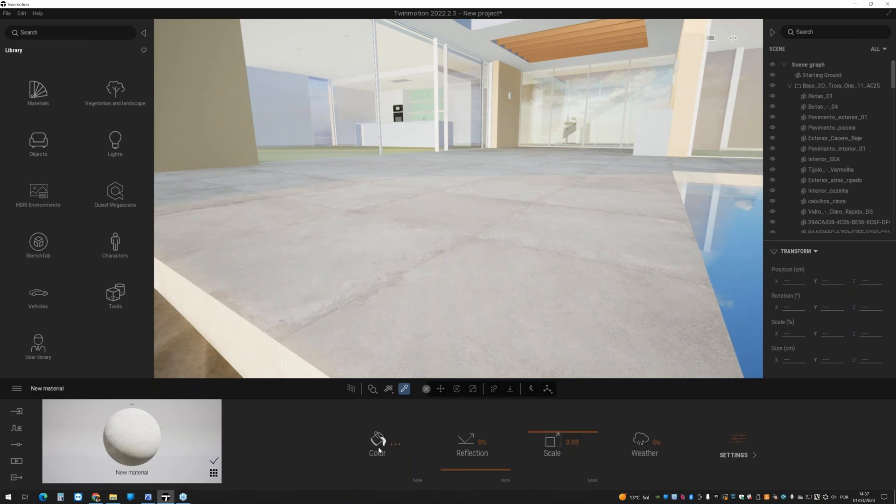
pyautogui.click(735, 455)
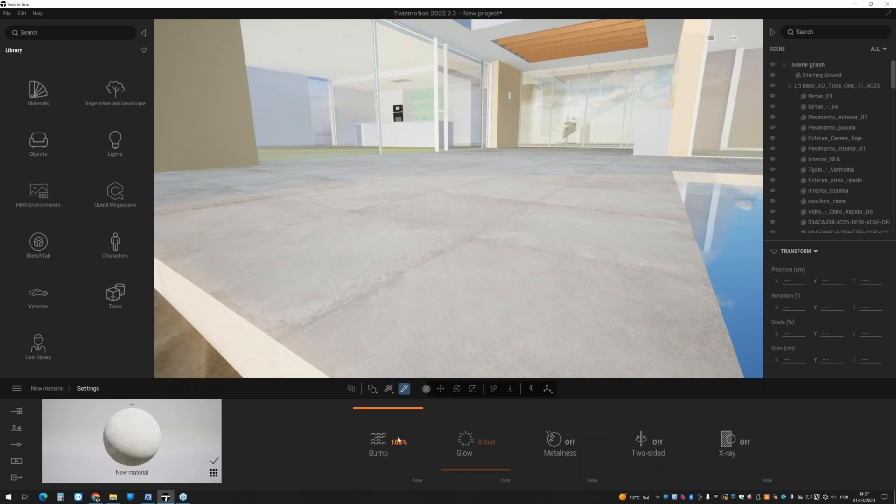
pyautogui.click(420, 480)
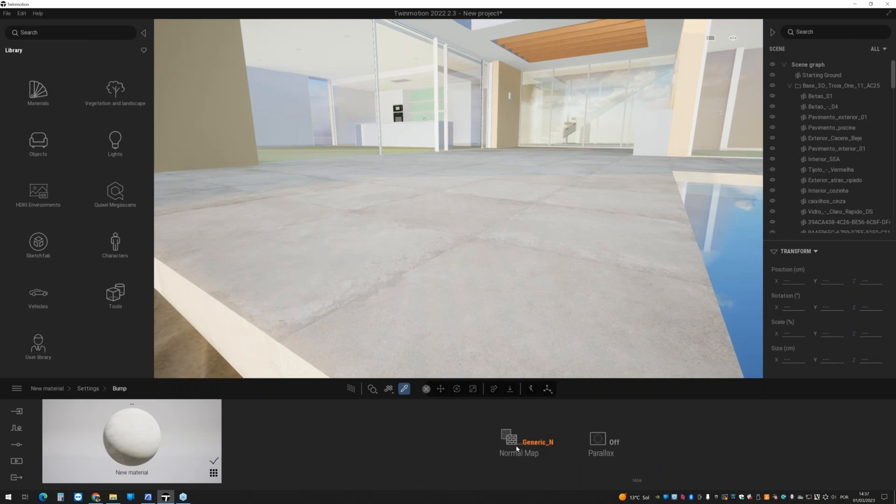
pyautogui.moveTo(518, 455)
pyautogui.click(514, 385)
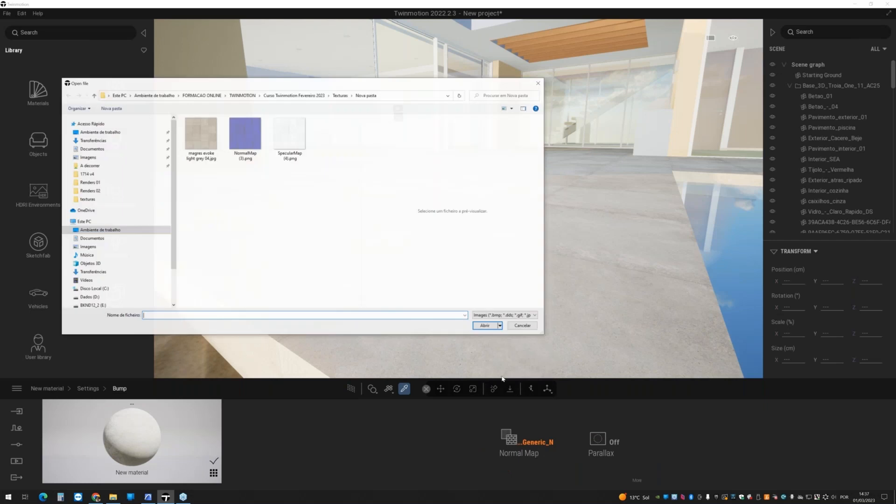
pyautogui.click(249, 147)
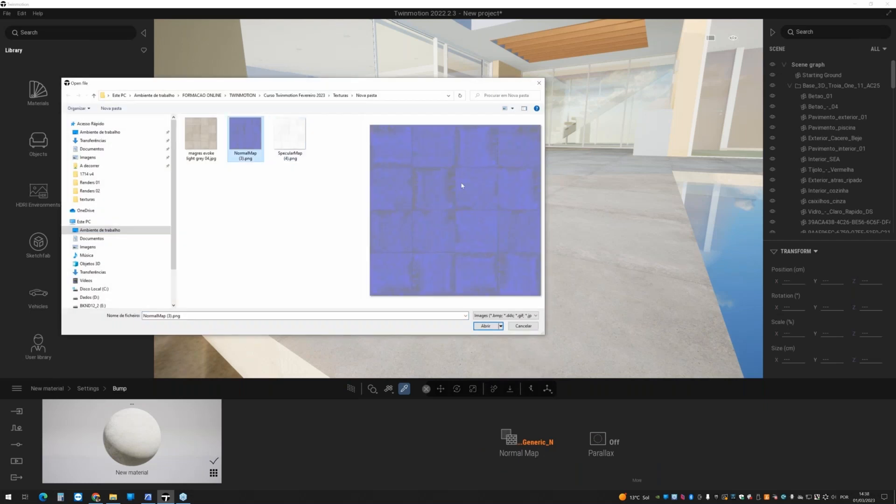
pyautogui.click(485, 327)
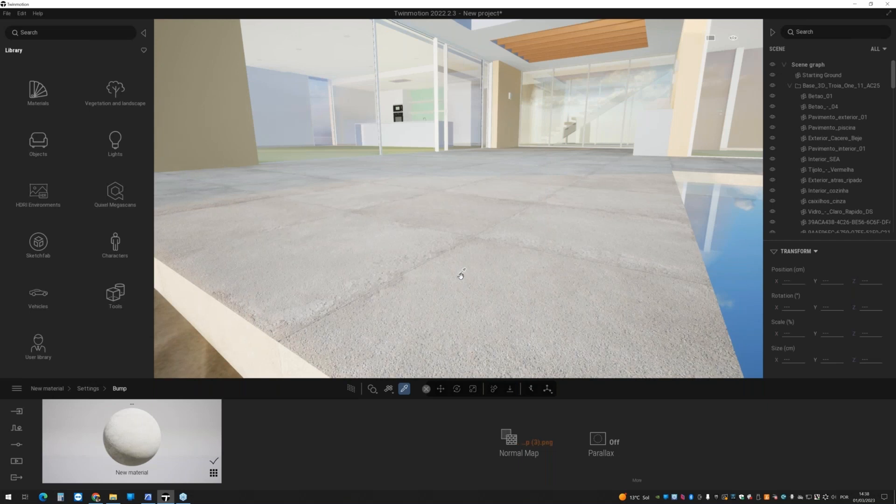
pyautogui.moveTo(462, 276); pyautogui.dragTo(435, 327, button='middle')
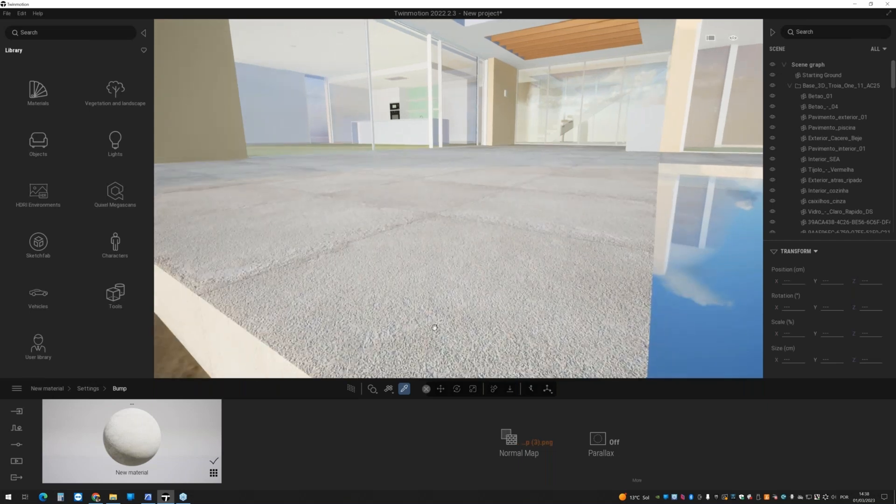
# - Reduce New material's bump strength to soften the paving relief and return to its main properties
pyautogui.click(89, 389)
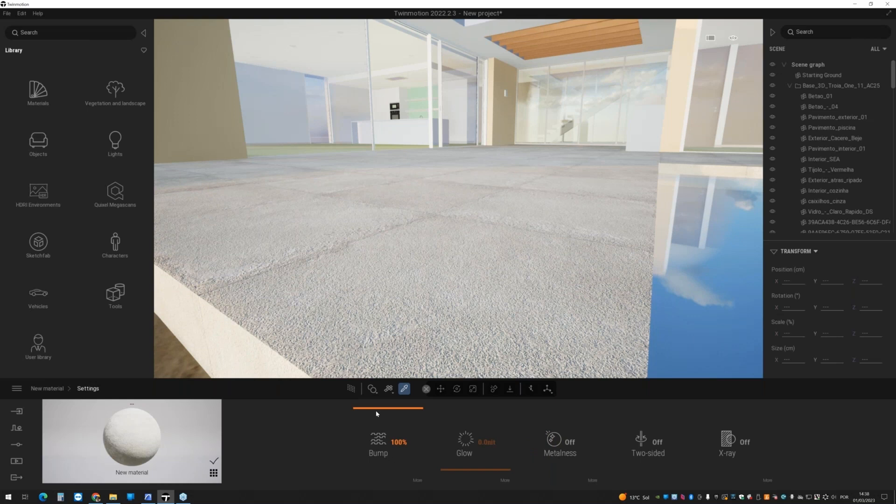
pyautogui.moveTo(376, 414); pyautogui.dragTo(383, 452)
pyautogui.click(58, 389)
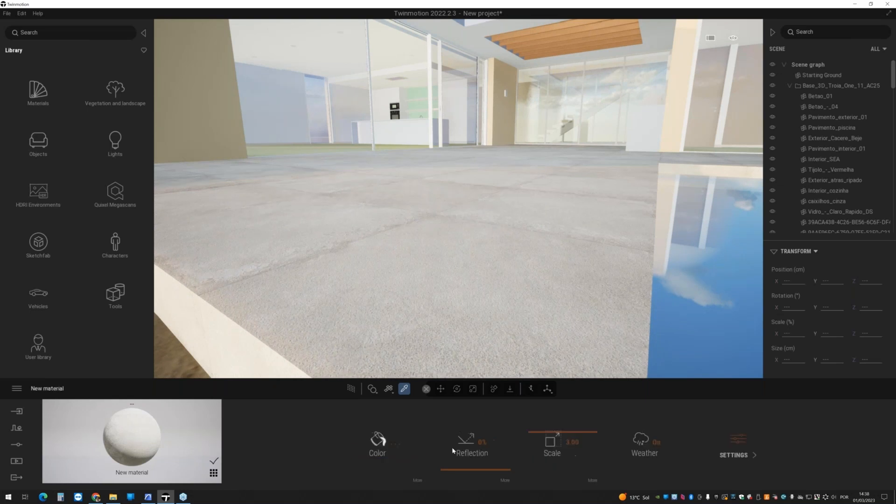
# - Load the image ending in "p (4).png" from disk as New material's reflection texture and return to its main properties
pyautogui.click(506, 481)
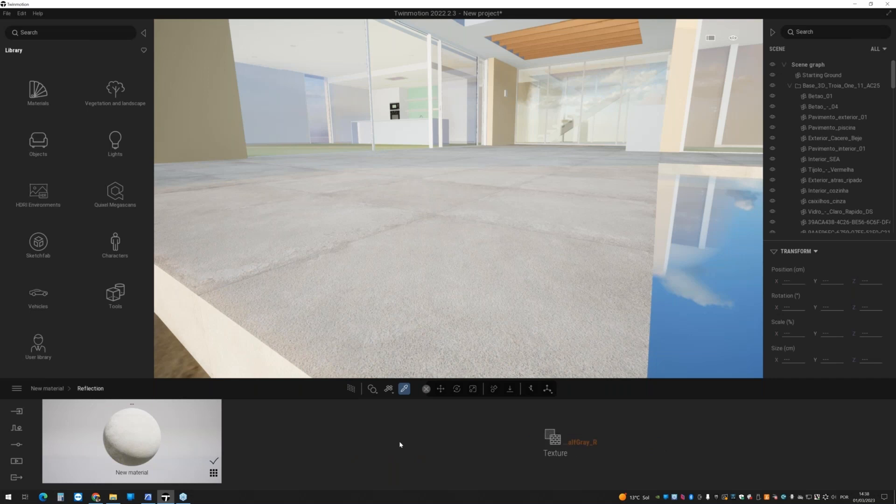
pyautogui.rightClick(551, 441)
pyautogui.click(525, 391)
pyautogui.click(290, 138)
pyautogui.click(485, 326)
pyautogui.moveTo(420, 218); pyautogui.dragTo(421, 260, button='middle')
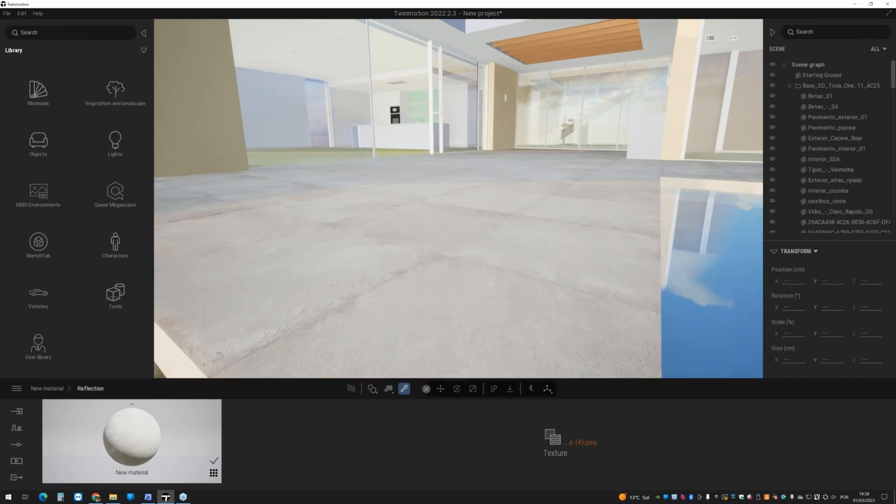
pyautogui.click(63, 389)
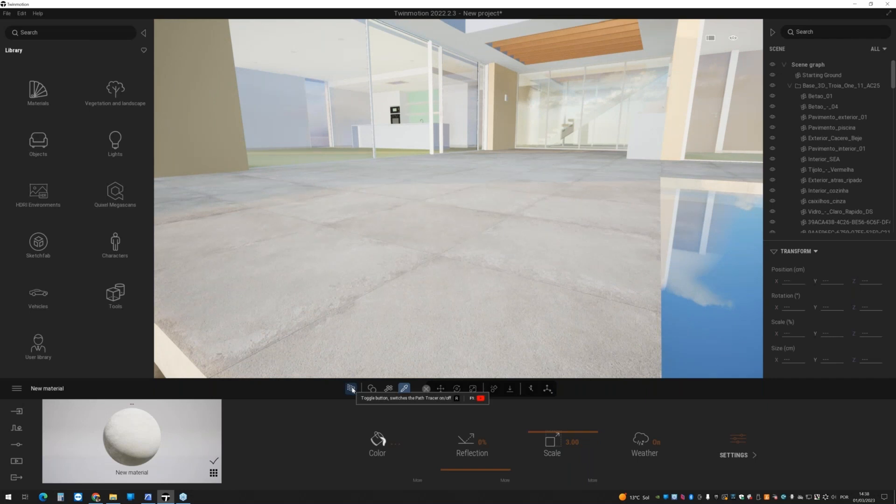
# - Preview the pool deck with the Path Tracer, test New material's reflection at 20% and 100%, and settle on 60%
pyautogui.click(352, 389)
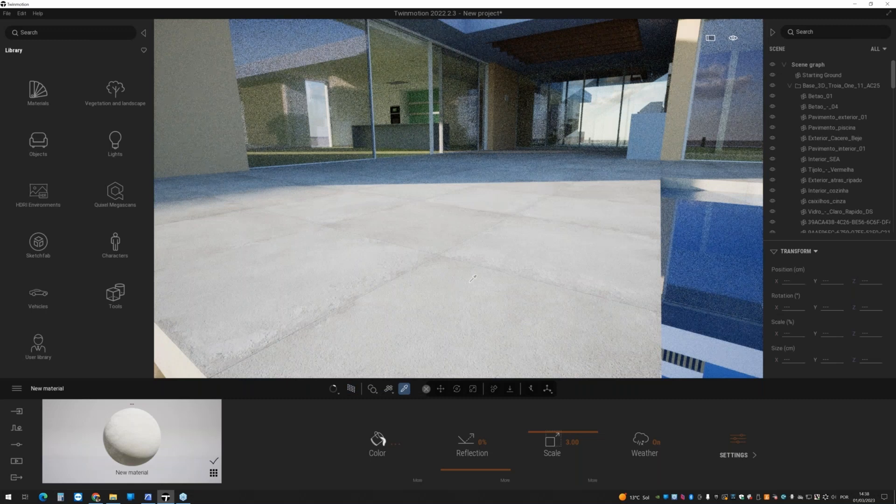
pyautogui.moveTo(473, 279)
pyautogui.mouseDown(button='middle')
pyautogui.moveTo(469, 260)
pyautogui.moveTo(453, 250)
pyautogui.mouseUp(button='middle')
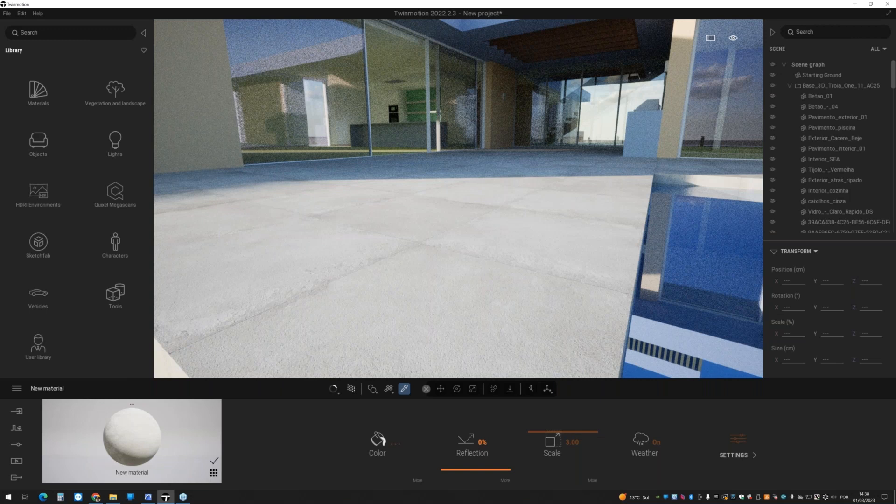
pyautogui.moveTo(476, 470); pyautogui.dragTo(476, 458)
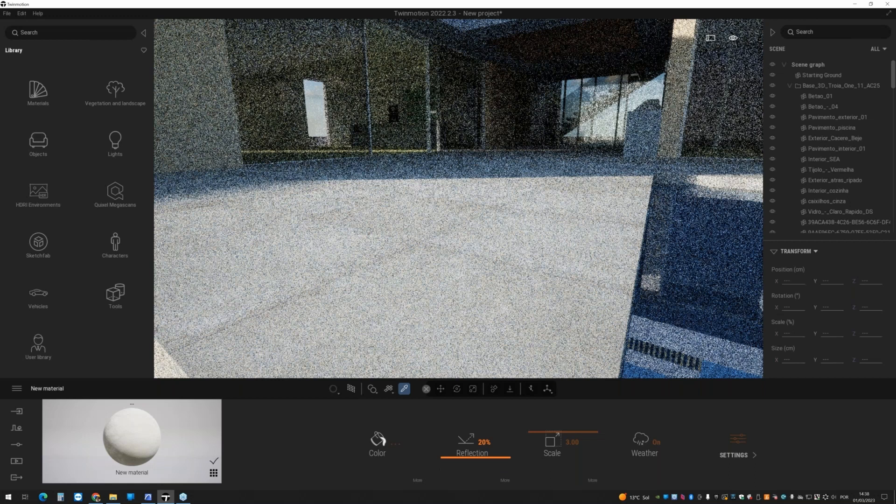
pyautogui.moveTo(465, 458); pyautogui.dragTo(472, 372)
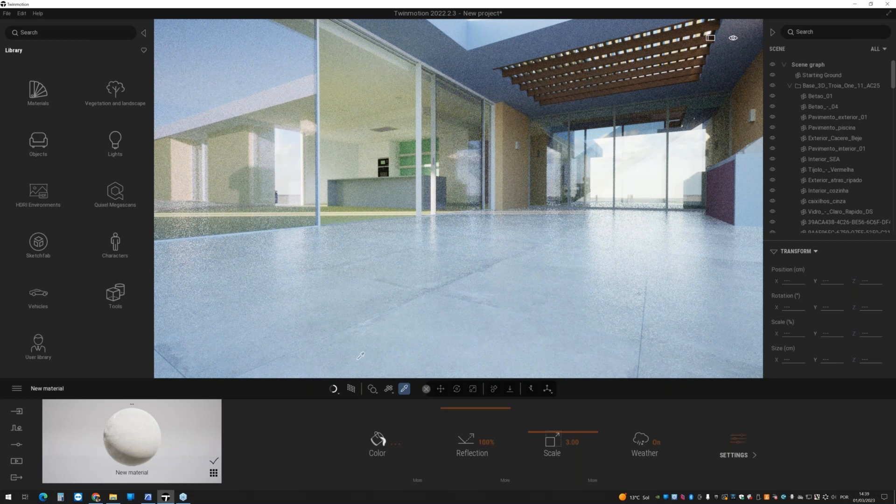
pyautogui.click(477, 441)
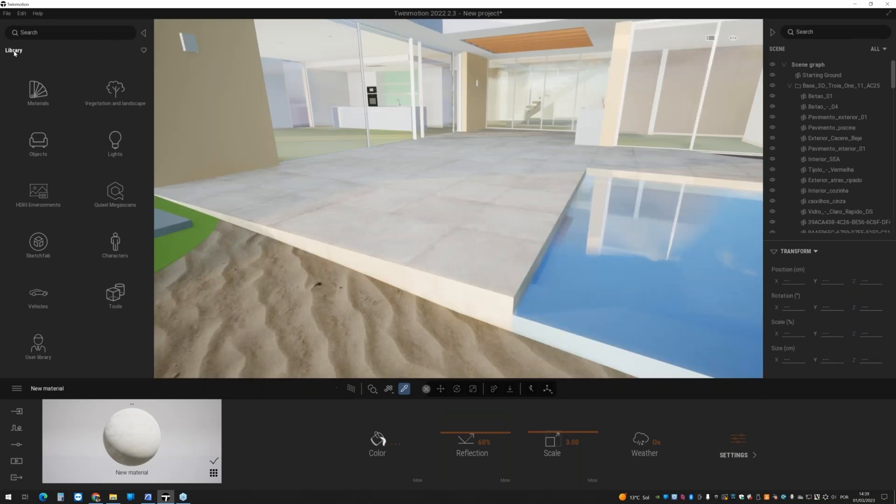
# - Add New material to the user library and select its saved entry there
pyautogui.click(41, 347)
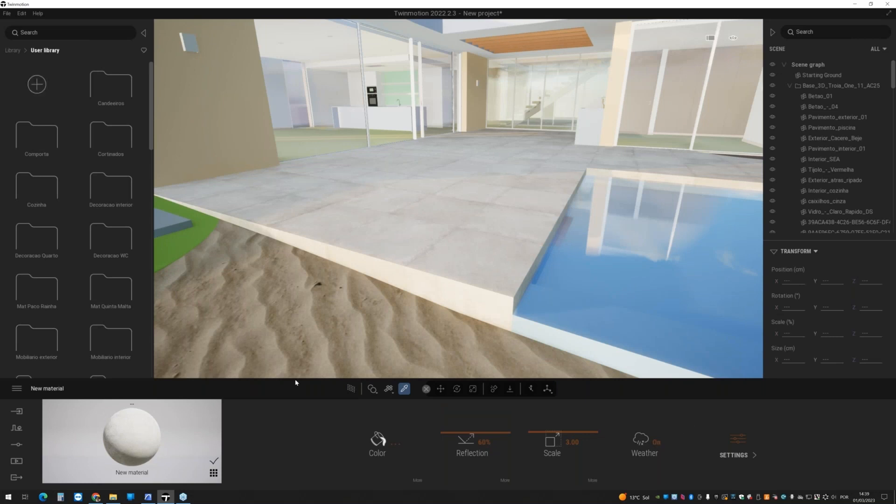
pyautogui.click(132, 405)
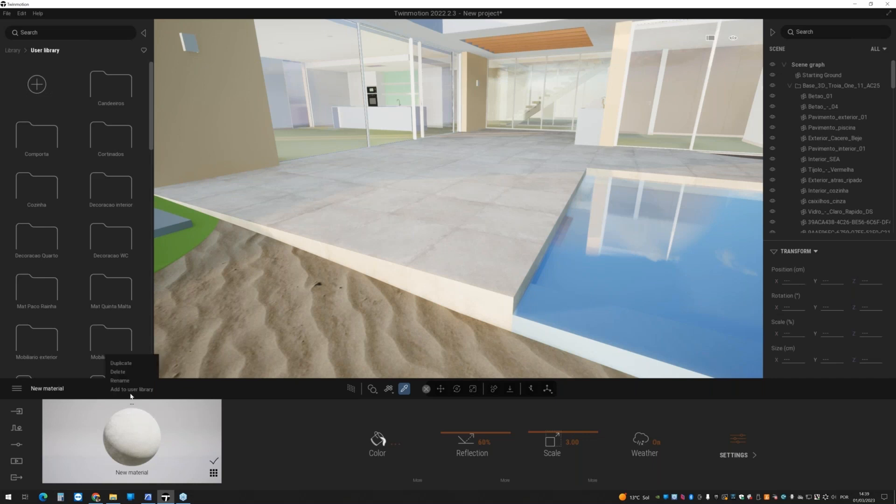
pyautogui.click(130, 390)
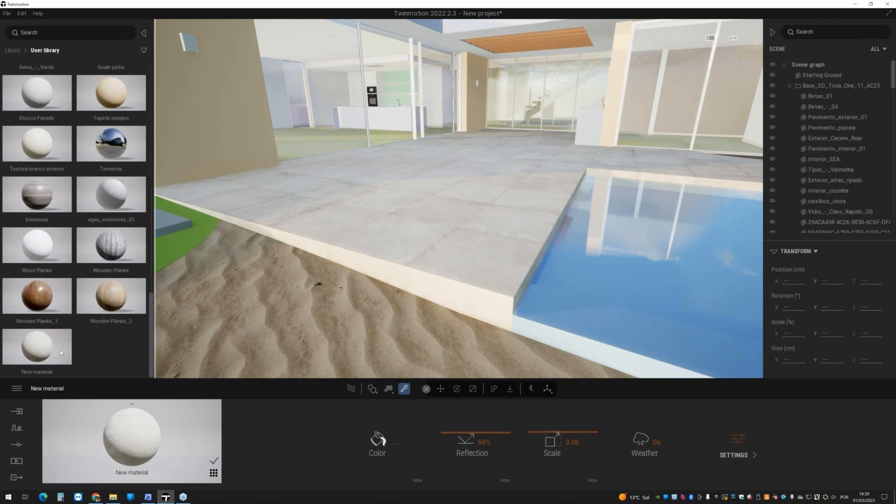
pyautogui.click(42, 334)
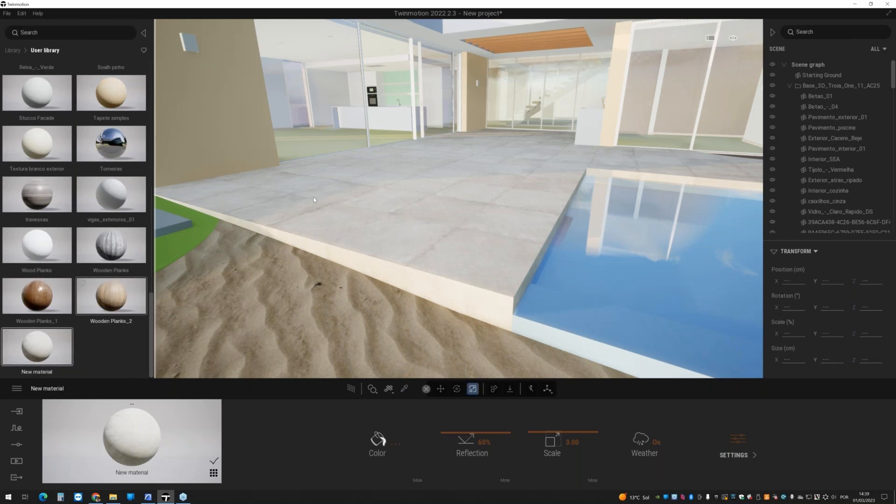
# - Try New material from the user library on the green kitchen floor and undo the application
pyautogui.moveTo(313, 197); pyautogui.dragTo(278, 164, button='right')
pyautogui.press('w')
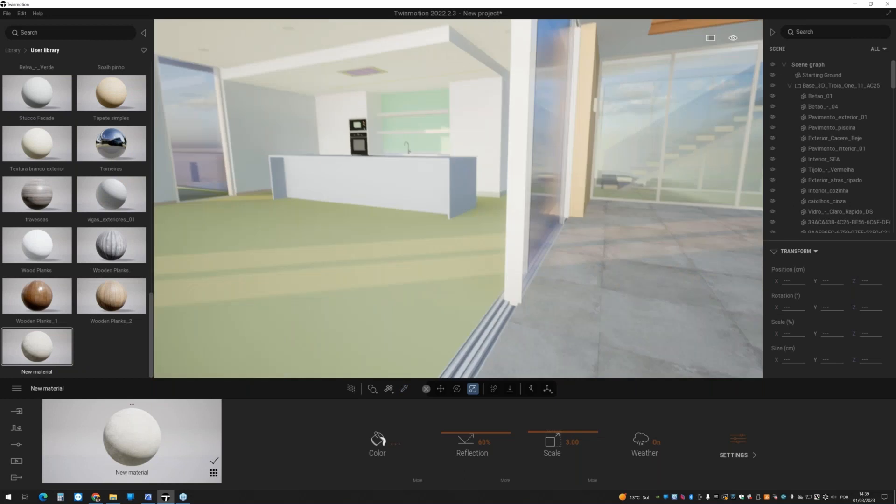
pyautogui.moveTo(49, 353); pyautogui.dragTo(383, 282)
pyautogui.moveTo(406, 226); pyautogui.dragTo(444, 302)
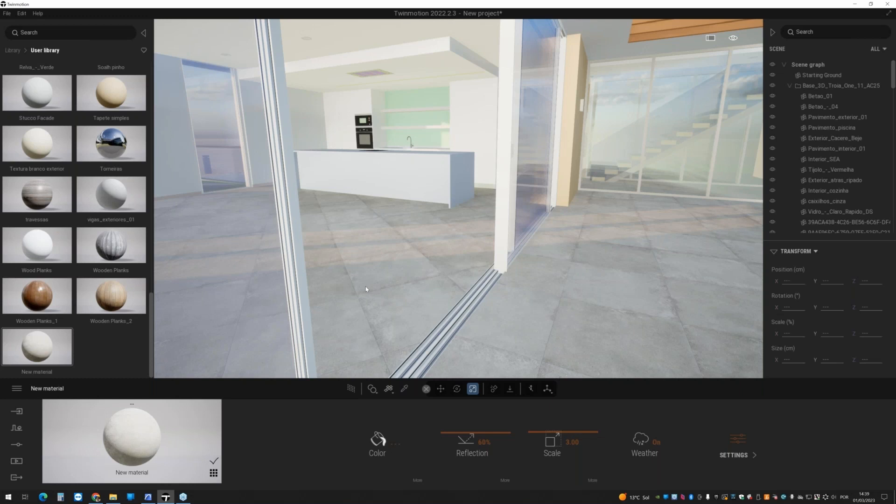
pyautogui.hotkey('ctrl', 'z')
# - Examine the terrace paving from inside the kitchen and review the available UV mapping types
pyautogui.moveTo(366, 287); pyautogui.dragTo(527, 306, button='right')
pyautogui.press('a')
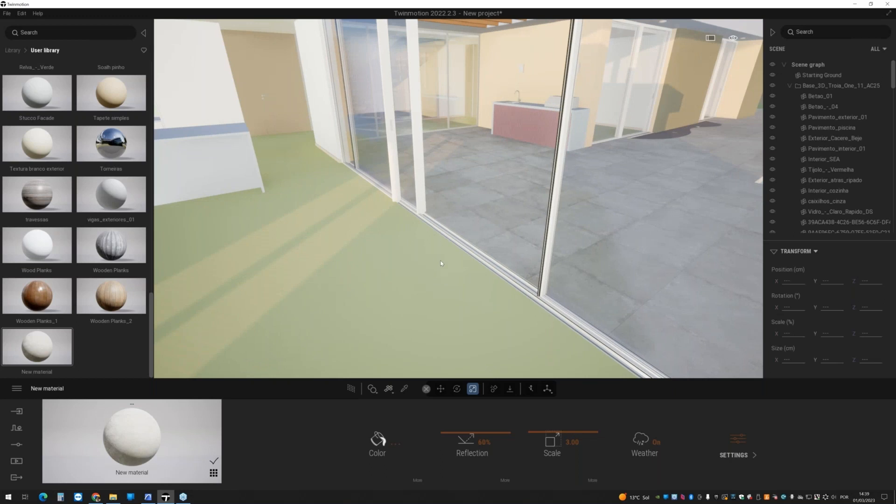
pyautogui.moveTo(441, 263); pyautogui.dragTo(496, 197, button='right')
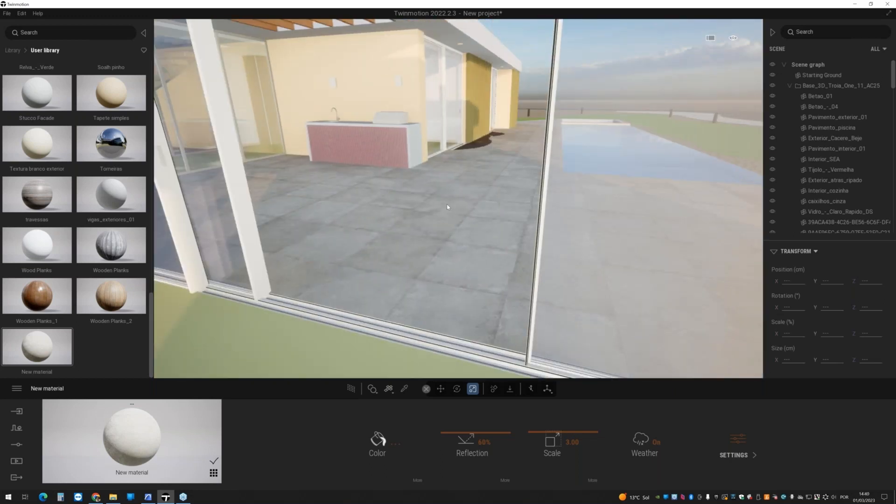
pyautogui.moveTo(452, 211); pyautogui.dragTo(402, 203, button='right')
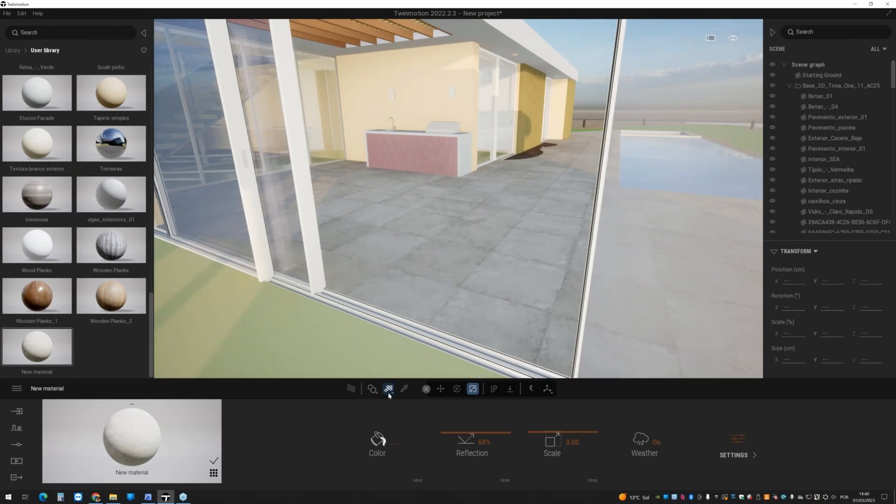
pyautogui.click(389, 392)
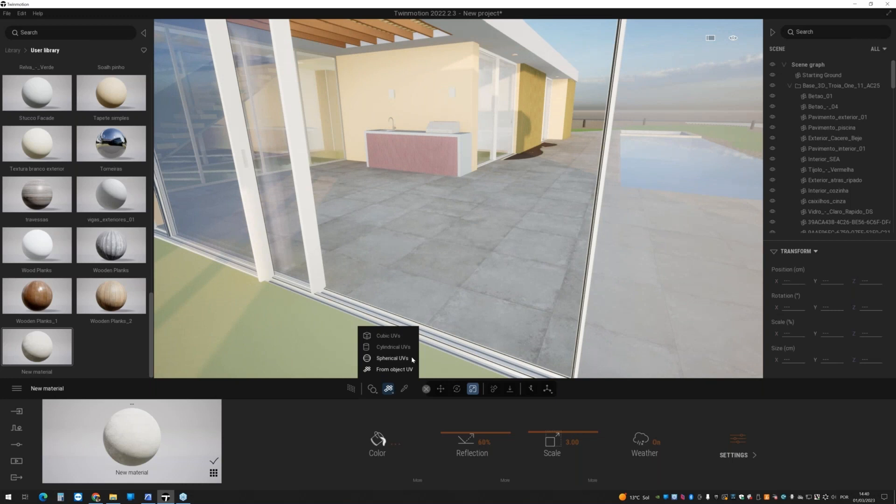
pyautogui.press('s')
pyautogui.moveTo(513, 260); pyautogui.dragTo(458, 254, button='right')
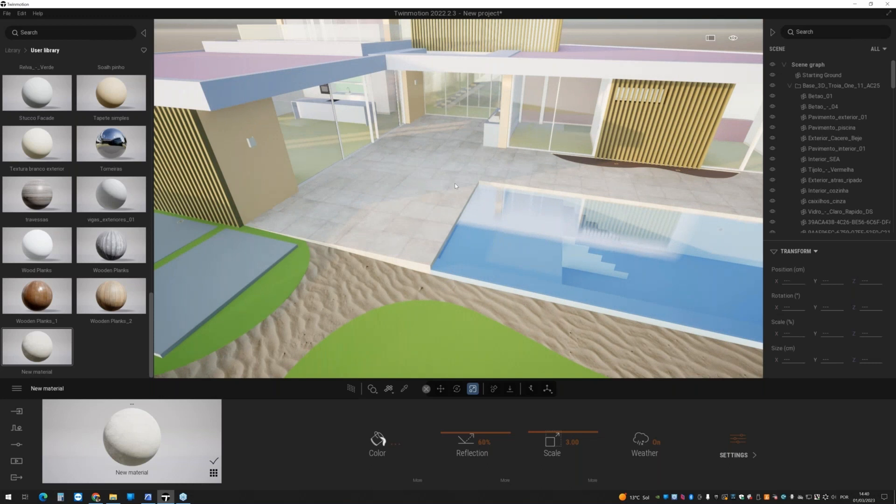
# - Apply New material to the green kitchen floor again and compare its joint directions with the terrace paving
pyautogui.press('w')
pyautogui.moveTo(455, 183); pyautogui.dragTo(432, 220, button='right')
pyautogui.press('w')
pyautogui.press('a')
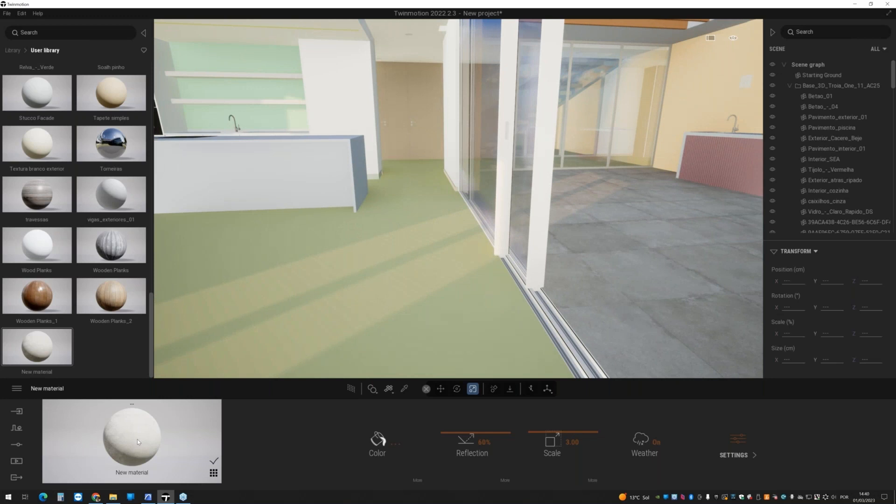
pyautogui.moveTo(70, 355); pyautogui.dragTo(387, 323)
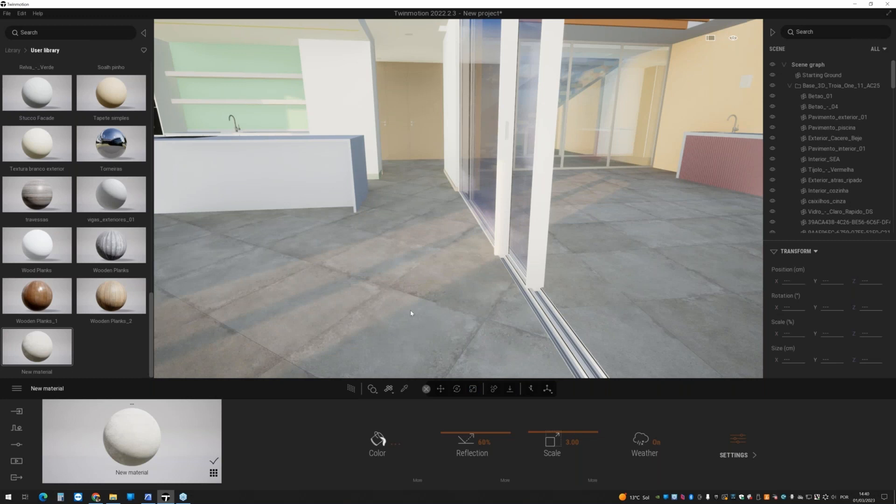
pyautogui.moveTo(396, 313); pyautogui.dragTo(523, 334, button='right')
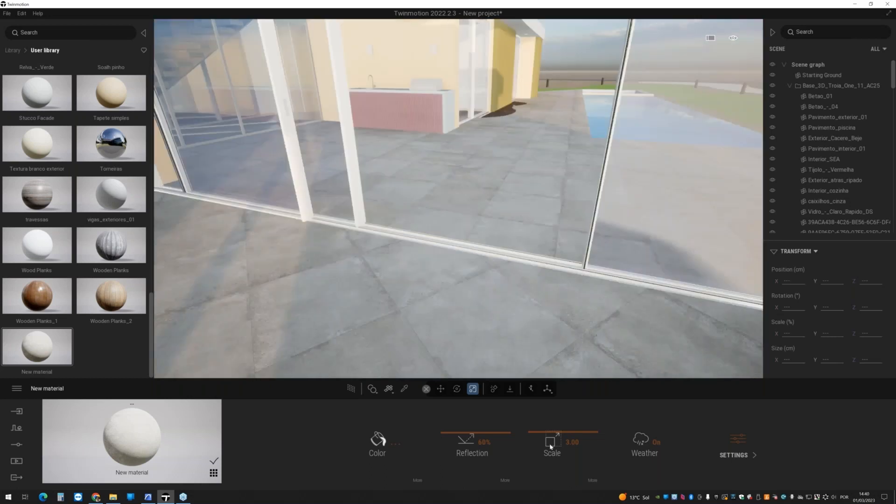
# - Try a 55° rotation on New material's texture, undo it, and also undo the kitchen floor's material
pyautogui.click(593, 481)
pyautogui.moveTo(460, 468)
pyautogui.mouseDown()
pyautogui.moveTo(449, 468)
pyautogui.moveTo(453, 460)
pyautogui.mouseUp()
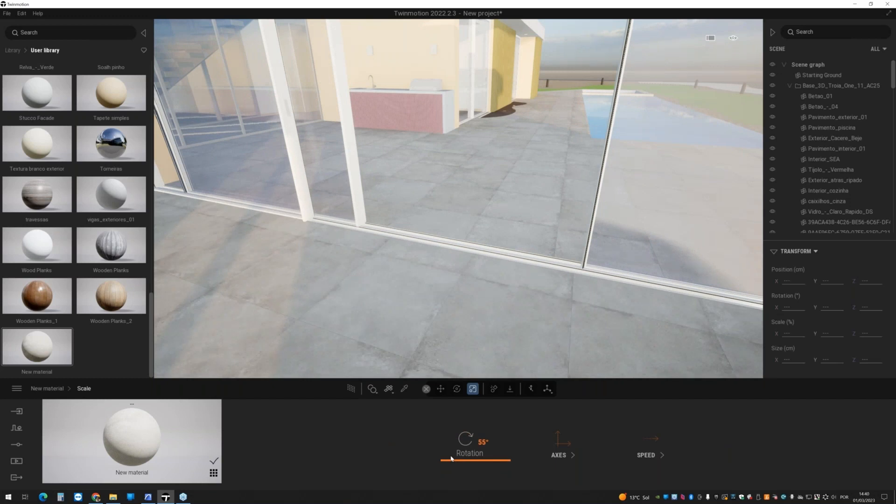
pyautogui.hotkey('ctrl', 'z')
pyautogui.moveTo(456, 350); pyautogui.dragTo(523, 311, button='right')
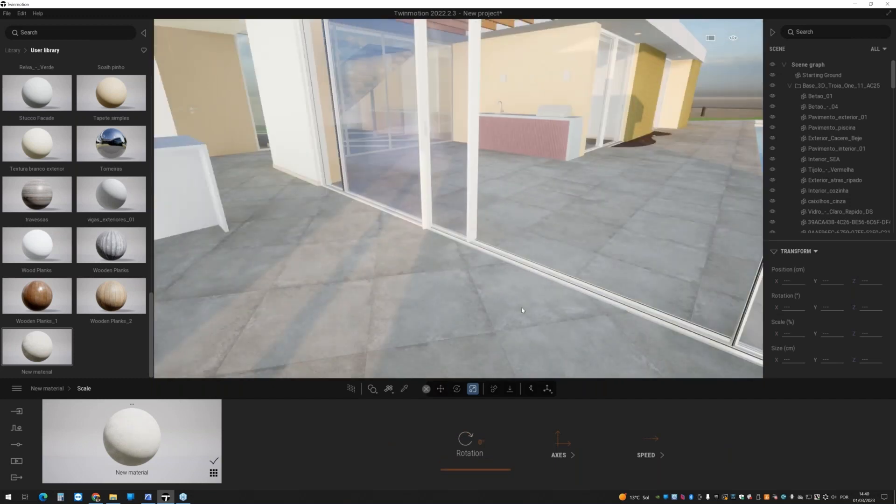
pyautogui.hotkey('ctrl', 'z')
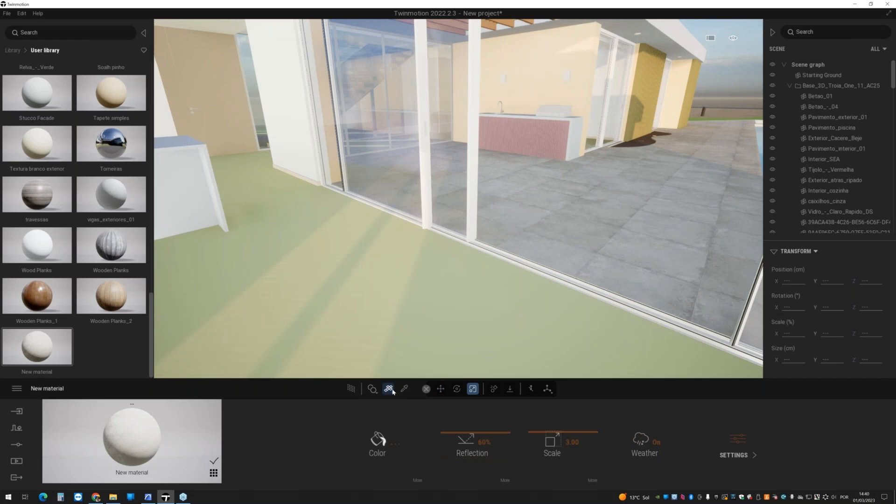
# - Choose Cubic UVs as the texture mapping and apply New material from the user library to the kitchen floor
pyautogui.click(390, 389)
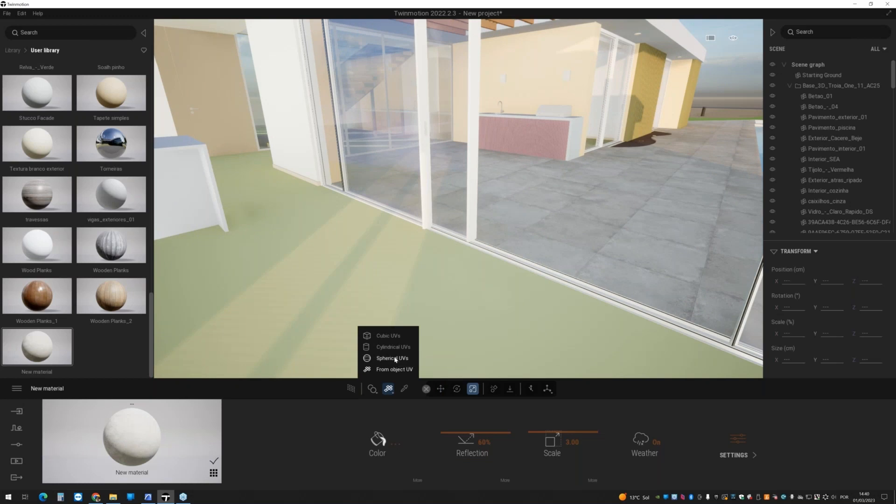
pyautogui.click(386, 336)
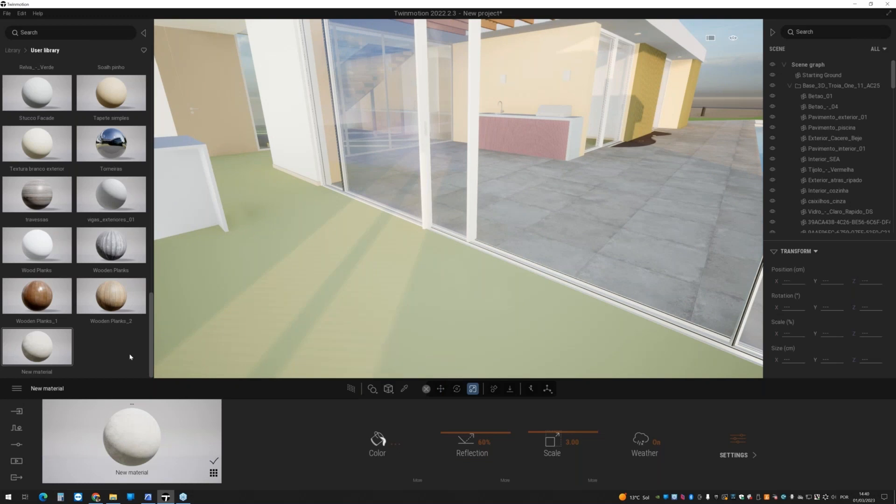
pyautogui.moveTo(37, 347); pyautogui.dragTo(423, 347)
pyautogui.moveTo(422, 347); pyautogui.dragTo(497, 378, button='right')
pyautogui.press('s')
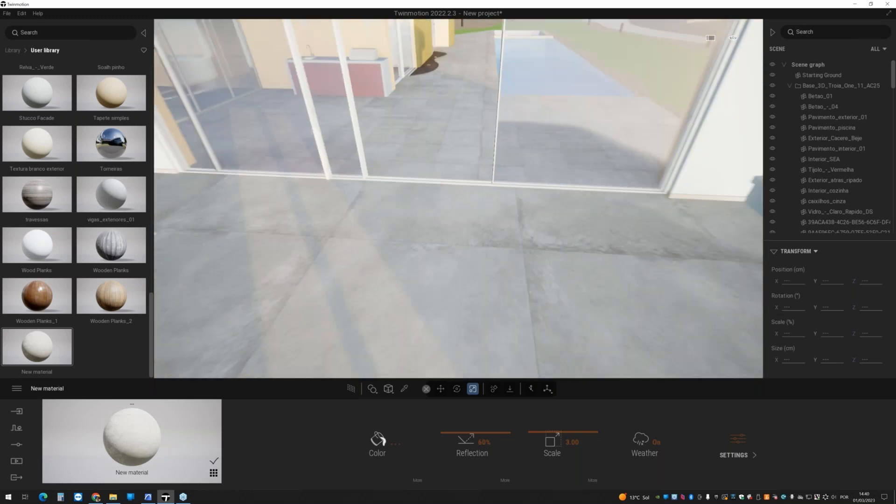
pyautogui.press('s')
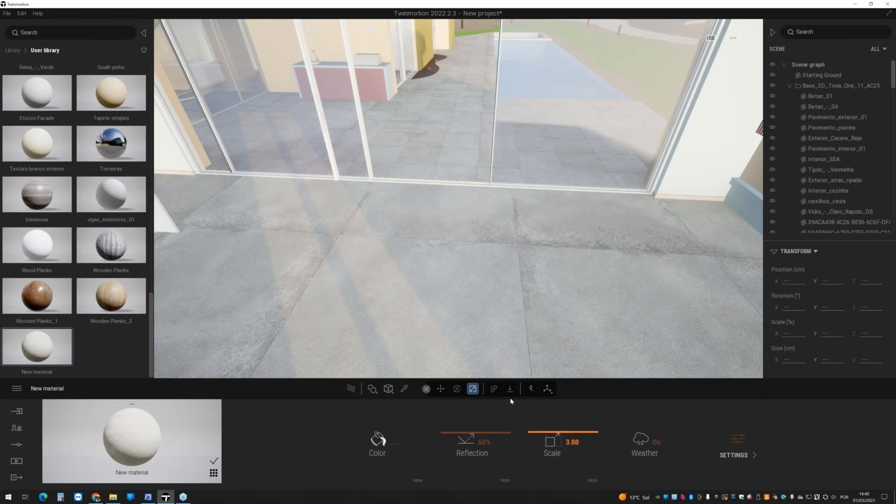
# - Set New material's scale to 1.00 and inspect the tile joints at the sliding door threshold
pyautogui.click(572, 442)
pyautogui.write('1')
pyautogui.press('Return')
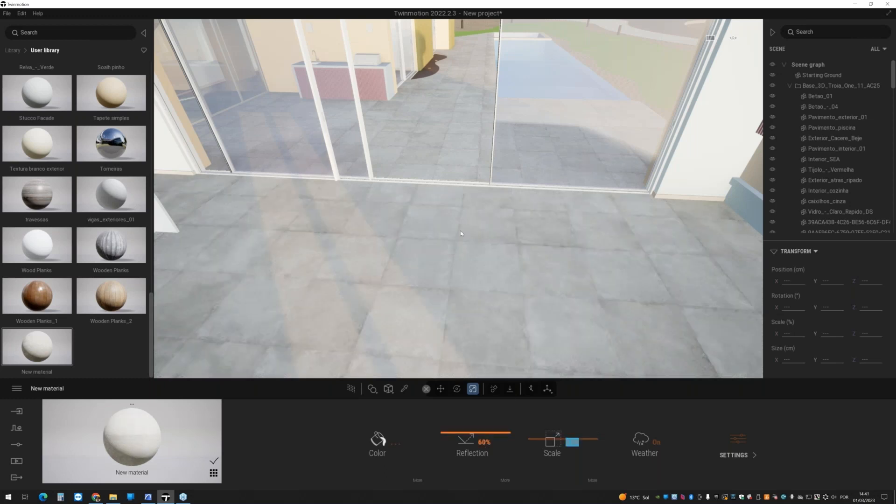
pyautogui.press('w')
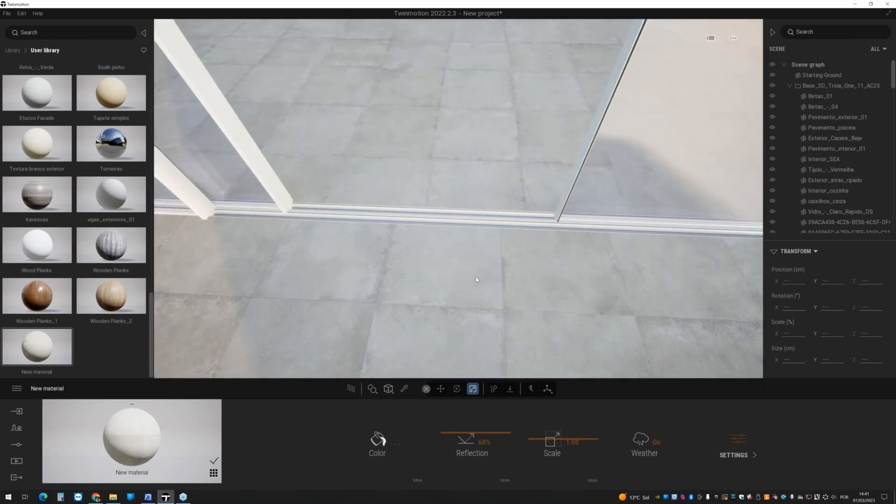
# - Offset New material's texture on the floor with Move X at 0.62 and Move Y at 0.08 to align the joints across the threshold
pyautogui.click(593, 480)
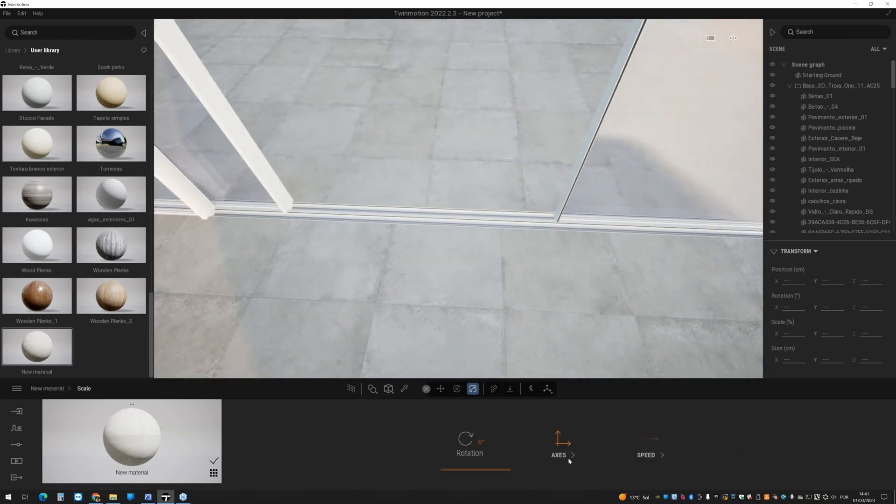
pyautogui.click(568, 458)
pyautogui.moveTo(602, 438)
pyautogui.mouseDown()
pyautogui.moveTo(612, 439)
pyautogui.moveTo(602, 434)
pyautogui.mouseUp()
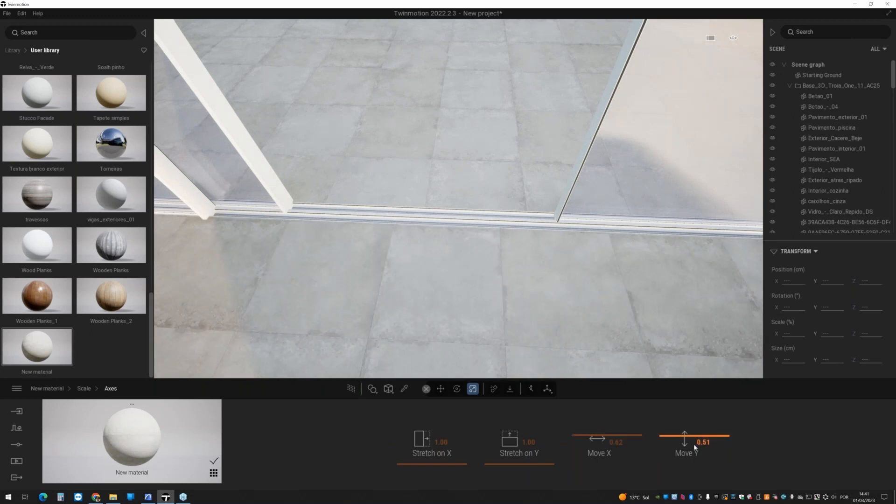
pyautogui.moveTo(673, 440); pyautogui.dragTo(673, 437)
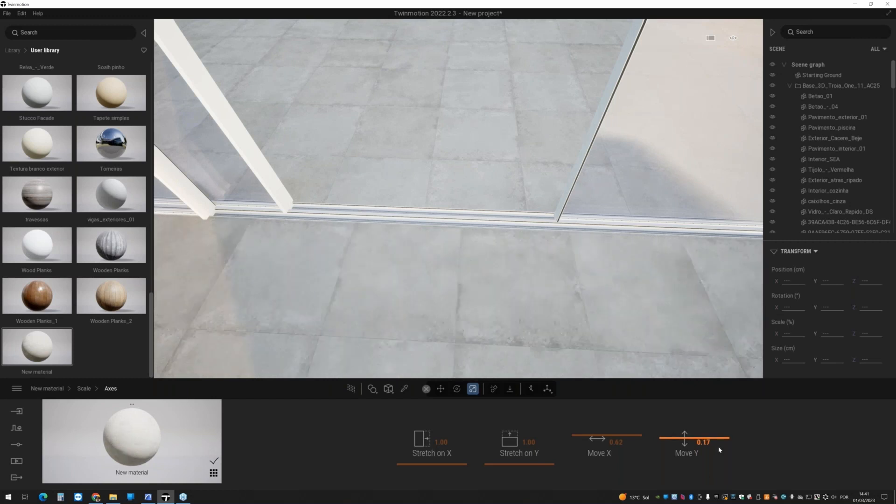
pyautogui.click(708, 443)
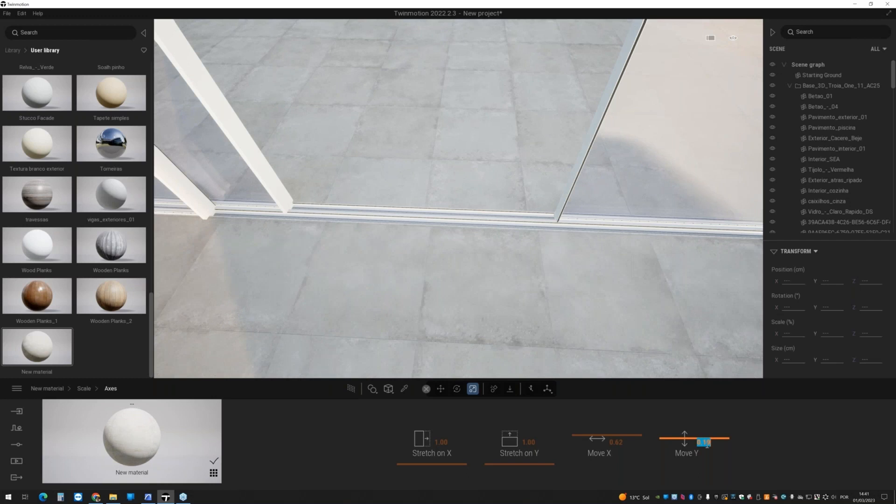
pyautogui.write('0.10')
pyautogui.press('BackSpace')
pyautogui.press('BackSpace')
pyautogui.write('0')
pyautogui.press('Return')
# - Apply the Clear glass material from the library's Glass category to the large sliding door panes facing the terrace
pyautogui.moveTo(506, 274); pyautogui.dragTo(415, 198, button='right')
pyautogui.press('s')
pyautogui.press('w')
pyautogui.moveTo(483, 248)
pyautogui.mouseDown(button='right')
pyautogui.moveTo(483, 275)
pyautogui.moveTo(483, 265)
pyautogui.mouseUp(button='right')
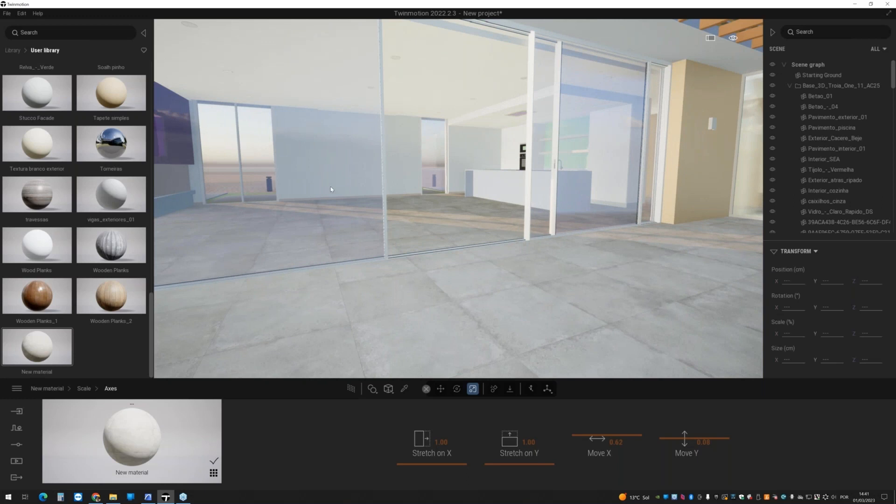
pyautogui.press('s')
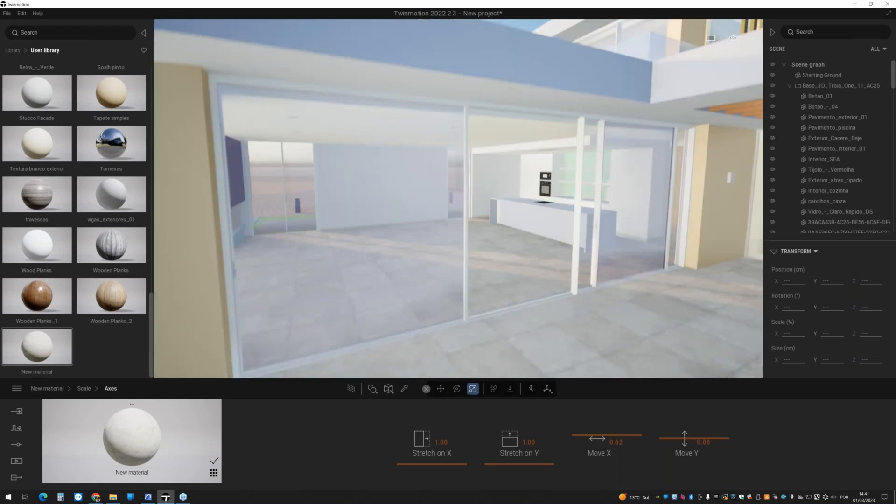
pyautogui.click(13, 50)
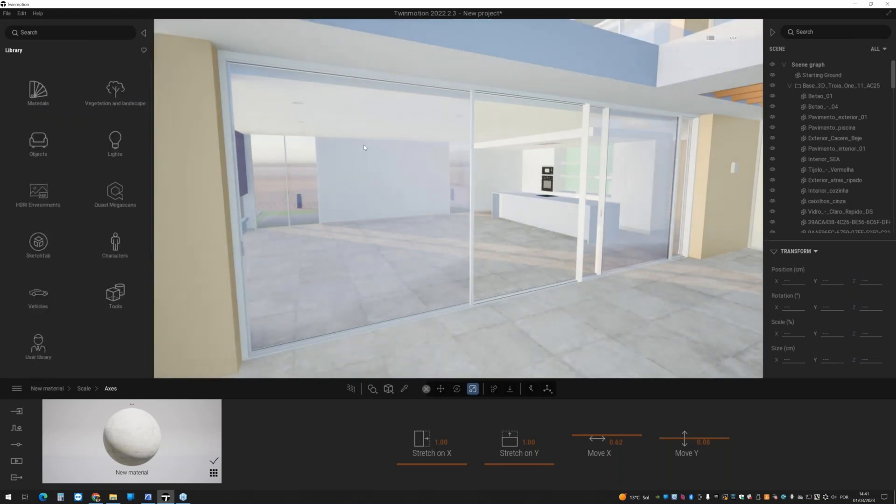
pyautogui.click(43, 93)
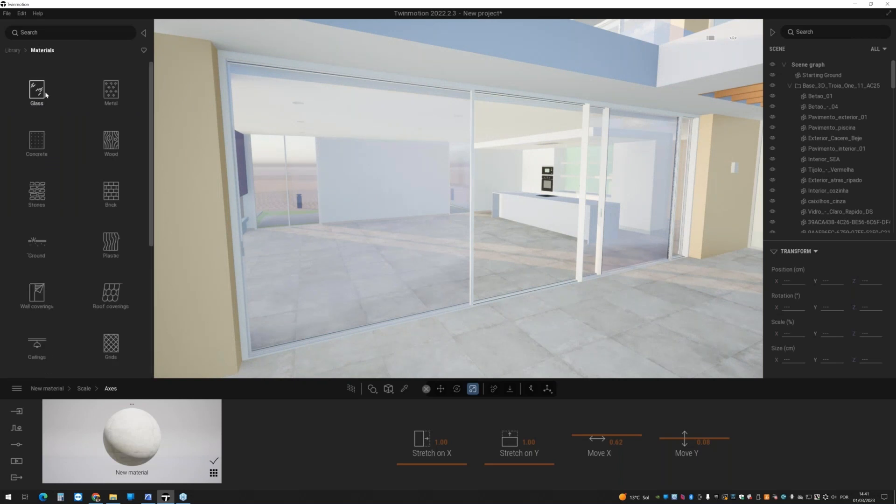
pyautogui.click(13, 91)
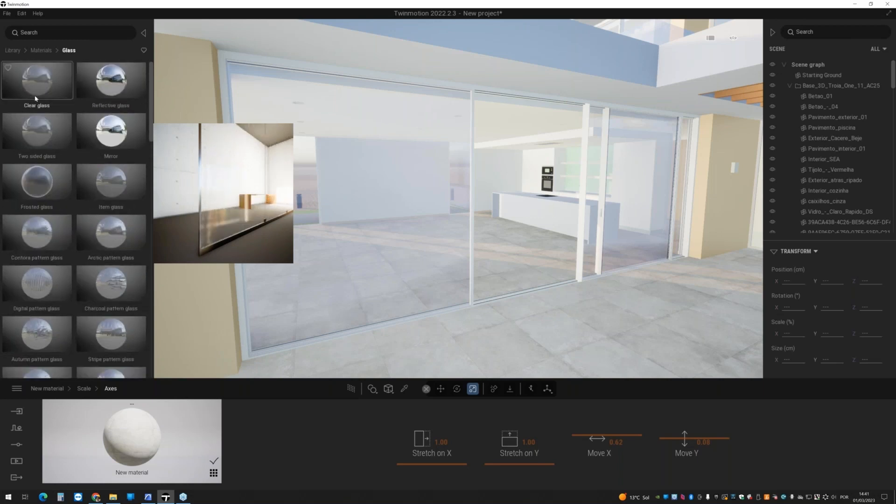
pyautogui.moveTo(51, 89); pyautogui.dragTo(372, 208)
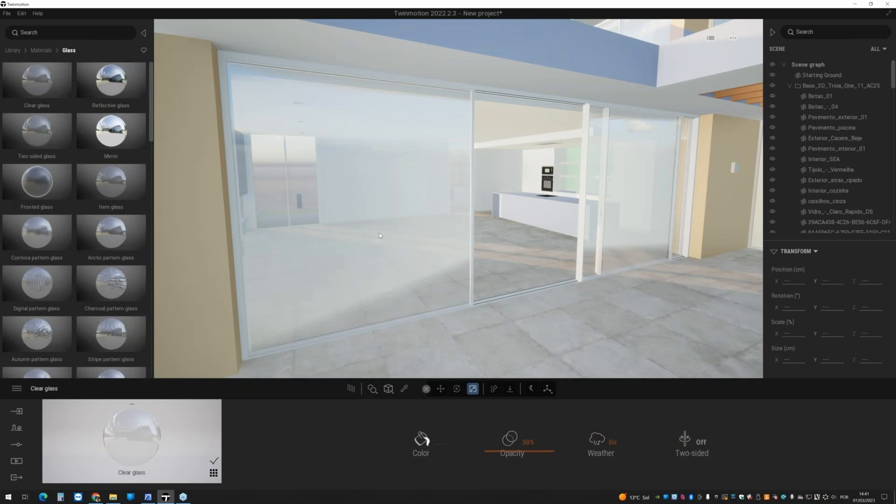
# - Set Clear glass's opacity to 22% and darken its color to a light grey
pyautogui.moveTo(379, 233); pyautogui.dragTo(357, 200, button='middle')
pyautogui.click(405, 389)
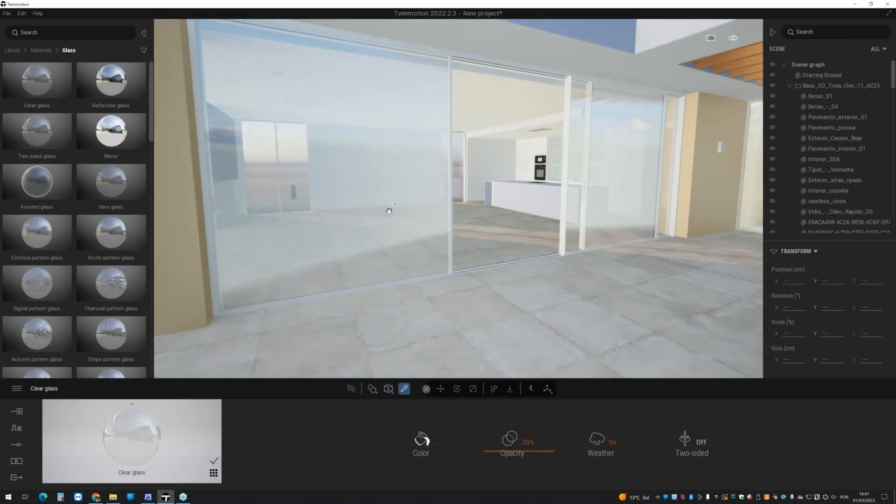
pyautogui.moveTo(508, 456); pyautogui.dragTo(514, 455)
pyautogui.click(430, 441)
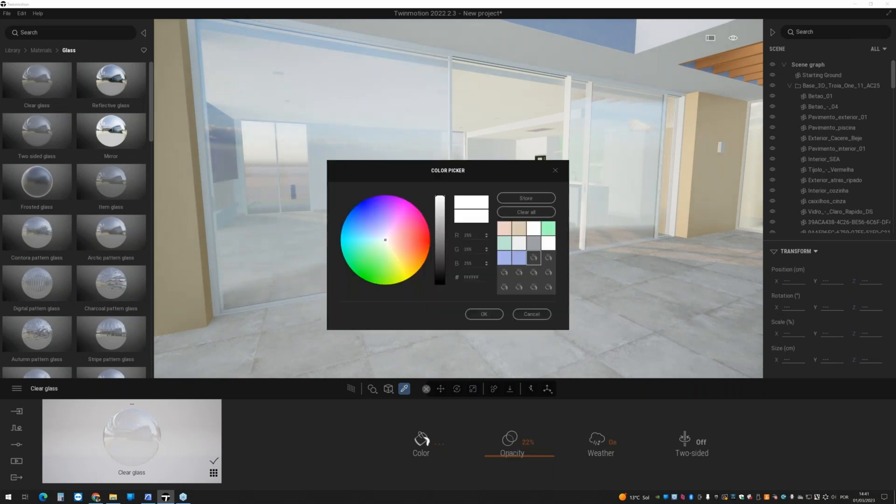
pyautogui.click(442, 215)
pyautogui.click(485, 314)
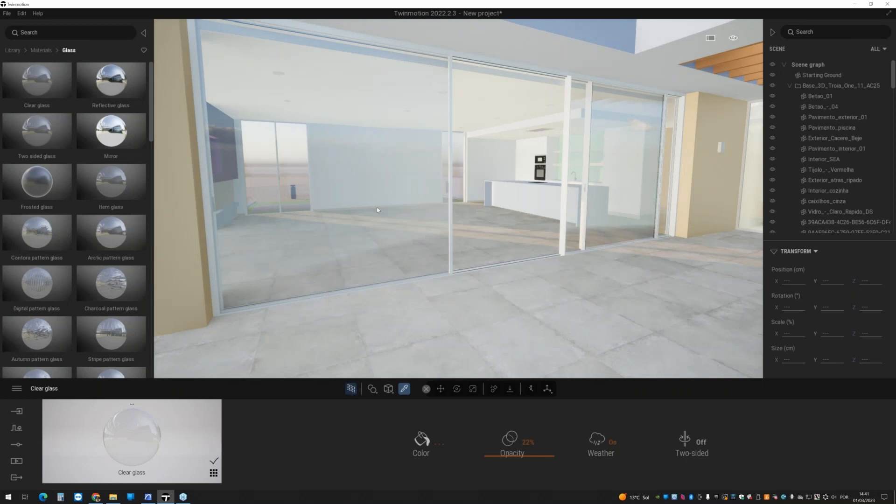
# - Turn on path-traced rendering to preview the reflections on the sliding door glass
pyautogui.click(333, 389)
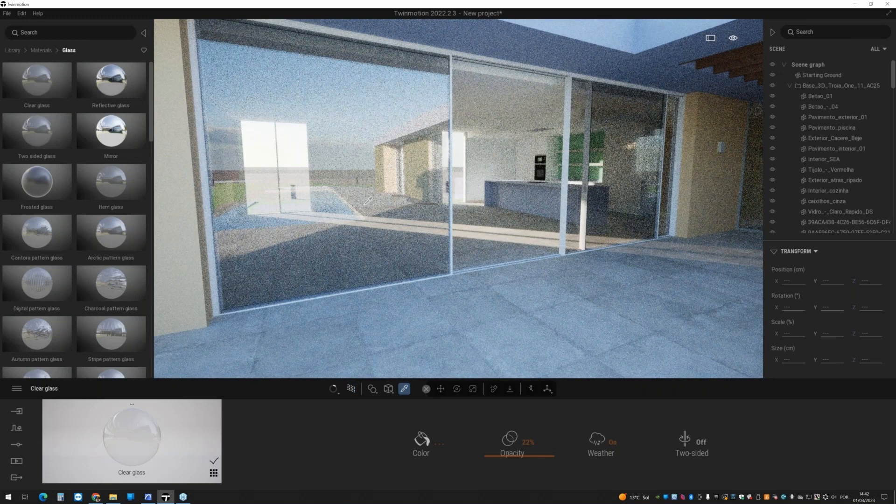
# - Apply the Matt chrome material from the Metal library to the frame of the patio's large sliding glass door
pyautogui.moveTo(369, 201)
pyautogui.mouseDown(button='right')
pyautogui.moveTo(556, 140)
pyautogui.moveTo(467, 201)
pyautogui.moveTo(417, 296)
pyautogui.mouseUp(button='right')
pyautogui.press('r')
pyautogui.press('w')
pyautogui.click(42, 50)
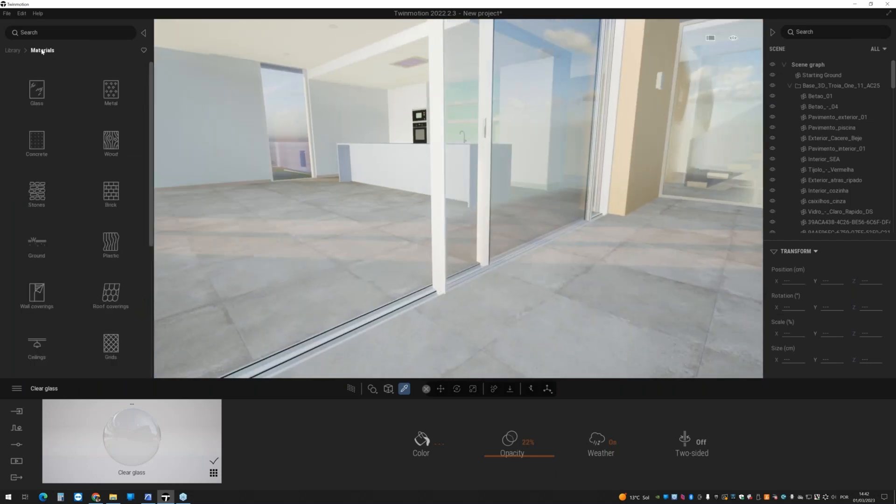
pyautogui.click(117, 92)
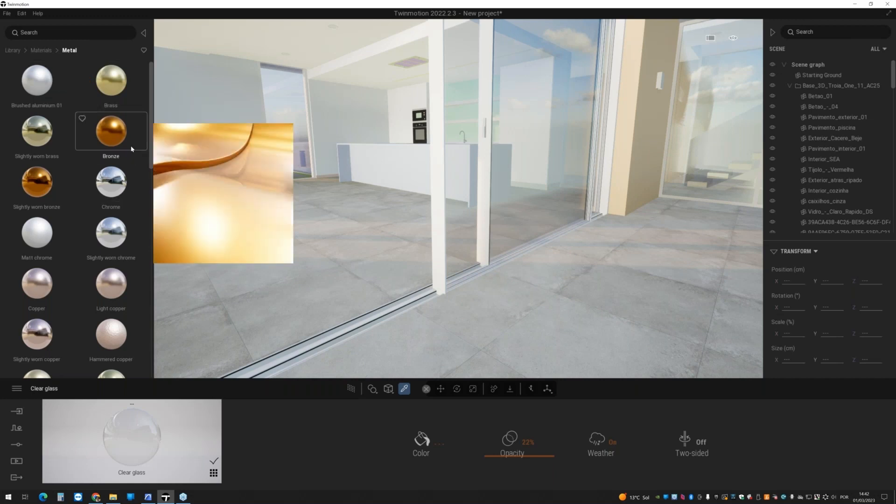
pyautogui.scroll(-4, 103, 220)
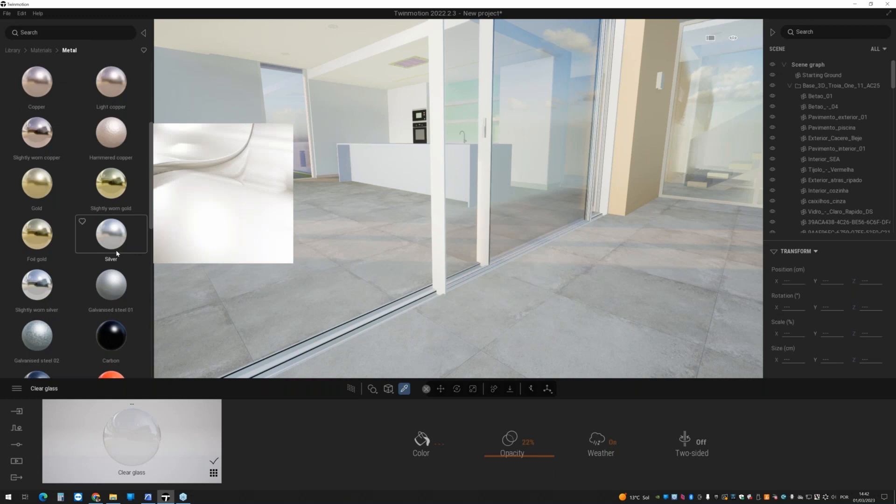
pyautogui.scroll(-2, 115, 252)
pyautogui.scroll(6, 116, 247)
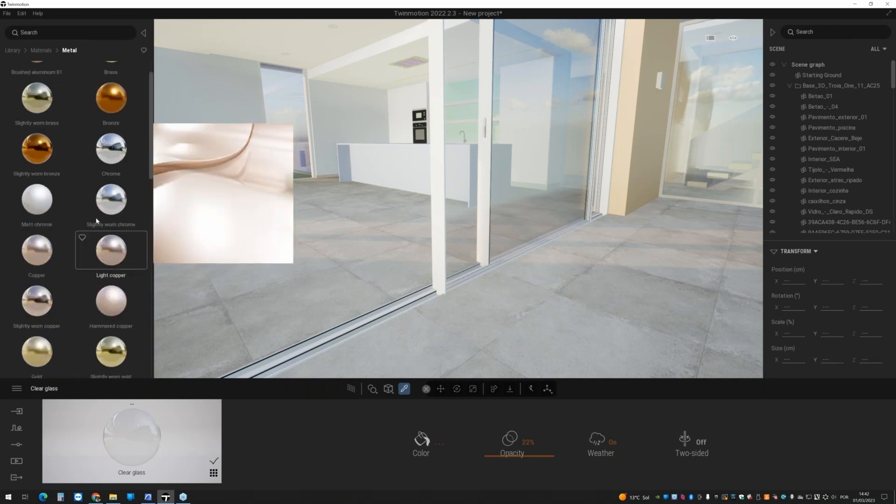
pyautogui.scroll(1, 84, 108)
pyautogui.moveTo(83, 99)
pyautogui.mouseDown()
pyautogui.moveTo(441, 283)
pyautogui.moveTo(80, 186)
pyautogui.moveTo(21, 79)
pyautogui.mouseUp()
pyautogui.moveTo(53, 236); pyautogui.dragTo(438, 260)
# - Darken the color of the sliding door frame's Matt chrome material and set its reflection to 65%
pyautogui.moveTo(424, 258); pyautogui.dragTo(439, 359, button='right')
pyautogui.scroll(4, 448, 361)
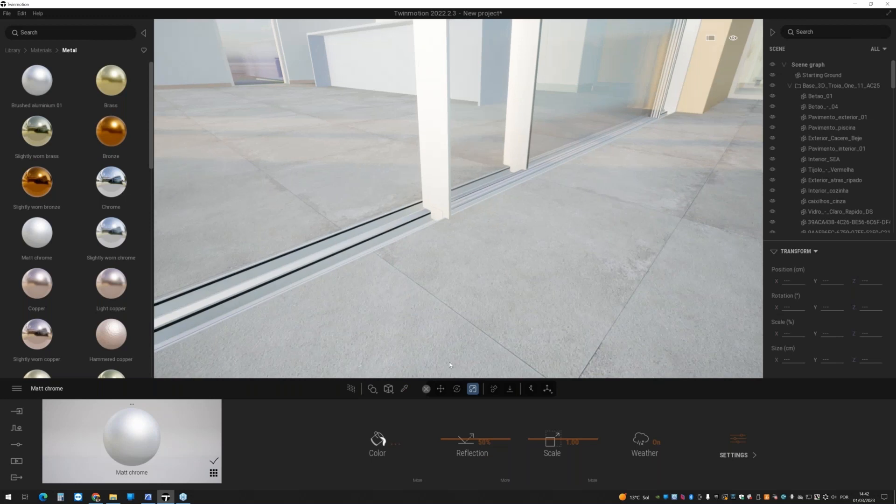
pyautogui.click(405, 389)
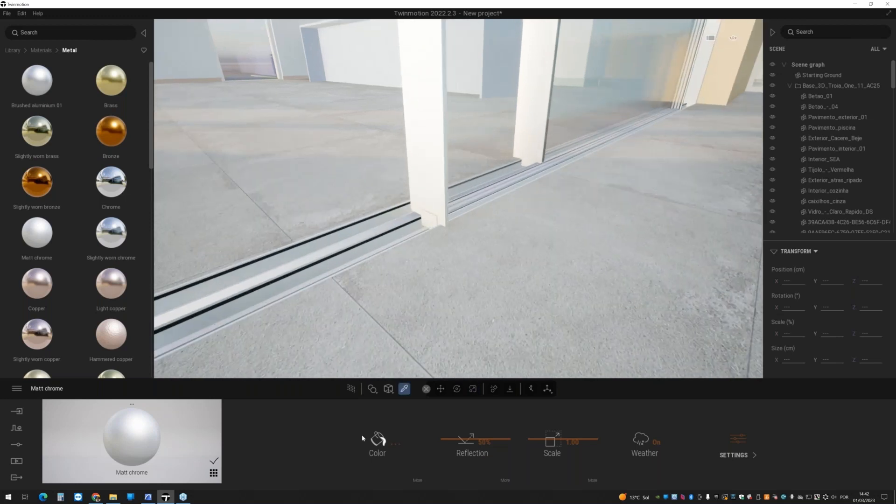
pyautogui.click(364, 436)
pyautogui.moveTo(428, 170); pyautogui.dragTo(521, 186)
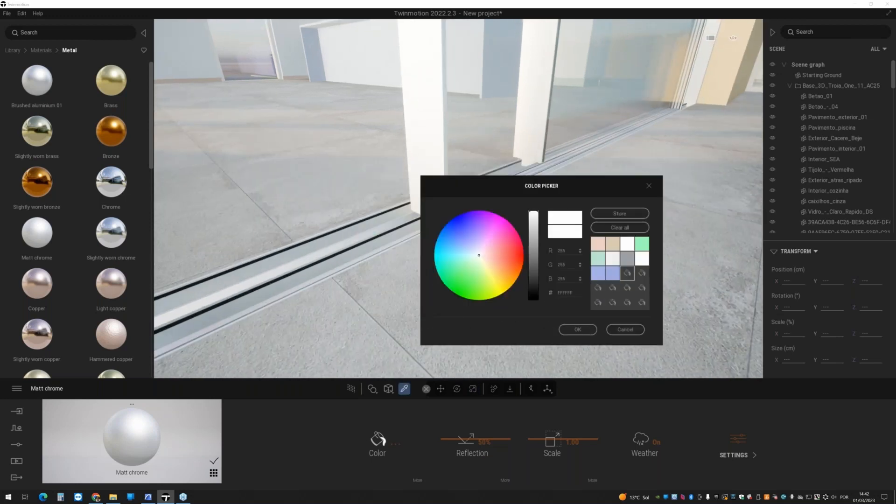
pyautogui.click(534, 239)
pyautogui.click(578, 329)
pyautogui.moveTo(464, 437); pyautogui.dragTo(461, 424)
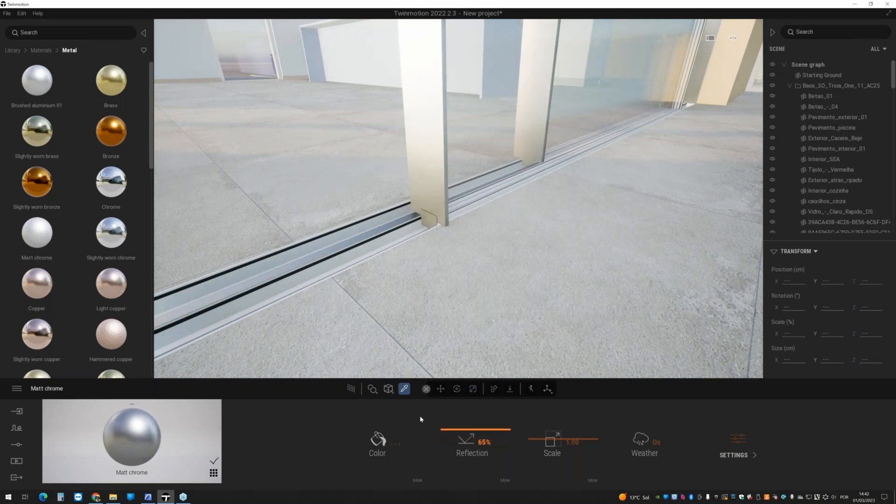
# - Apply the adjusted Matt chrome material to the floor track of the sliding glass door
pyautogui.click(351, 390)
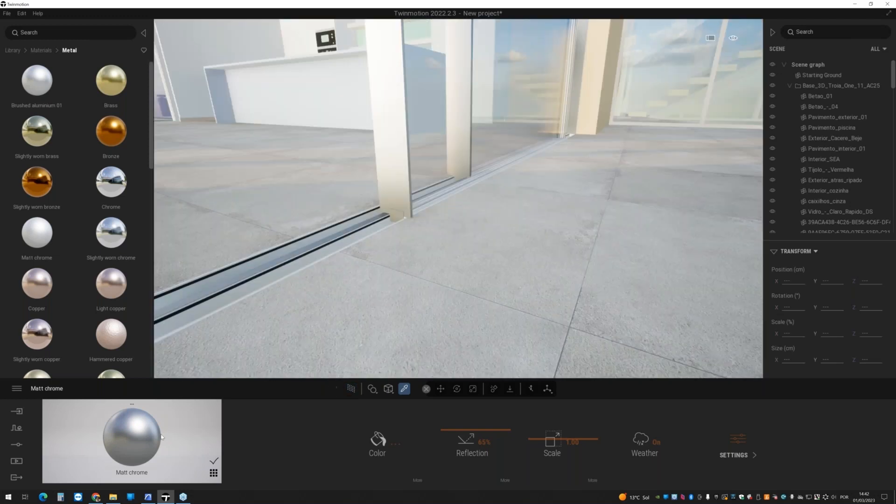
pyautogui.click(360, 227)
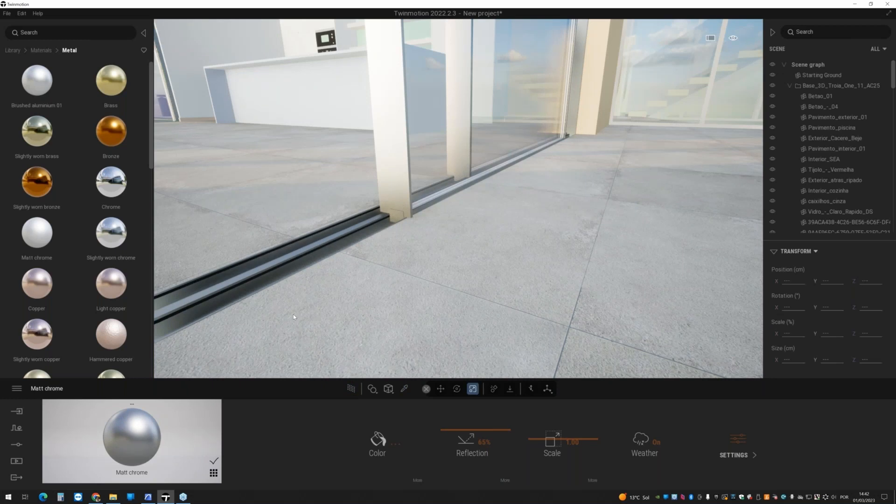
# - Examine the profiles of the sliding door's floor track up close and select its central strip
pyautogui.moveTo(294, 317); pyautogui.dragTo(128, 300, button='right')
pyautogui.press('w')
pyautogui.press('d')
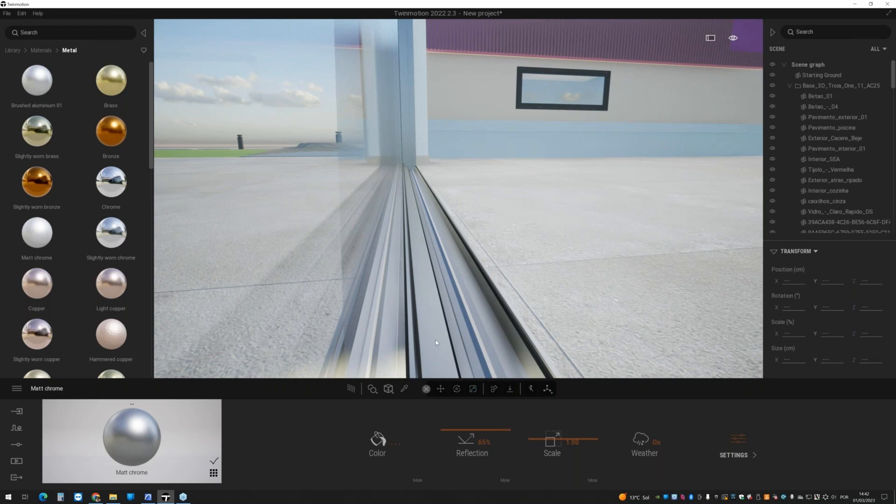
pyautogui.press('r')
pyautogui.press('d')
pyautogui.moveTo(428, 298); pyautogui.dragTo(429, 299, button='right')
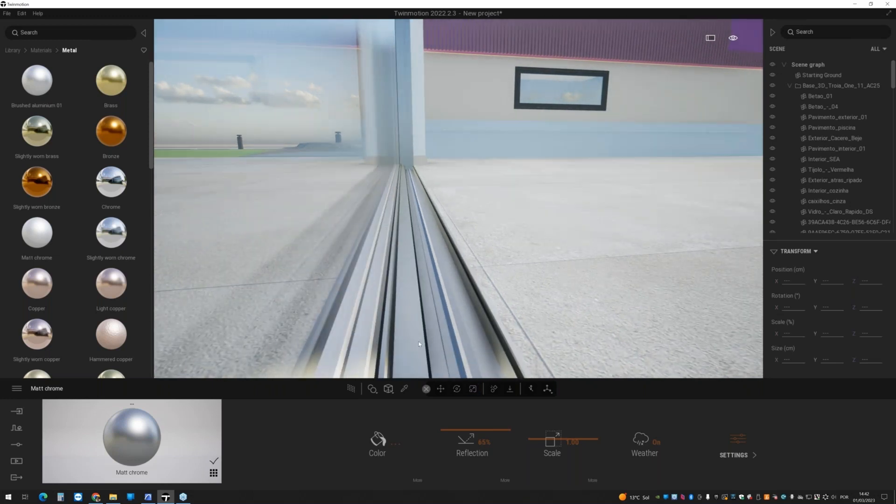
pyautogui.moveTo(404, 343); pyautogui.dragTo(404, 342, button='right')
pyautogui.press('a')
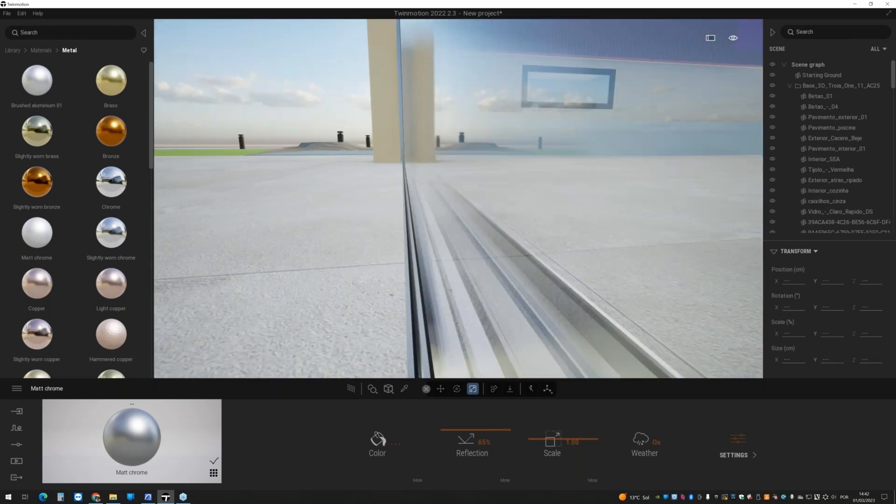
pyautogui.moveTo(405, 343); pyautogui.dragTo(402, 338, button='middle')
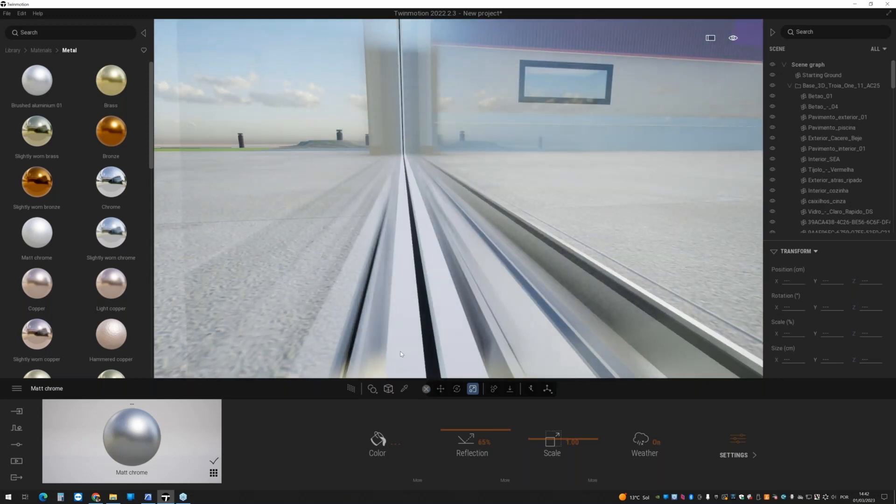
pyautogui.click(400, 352)
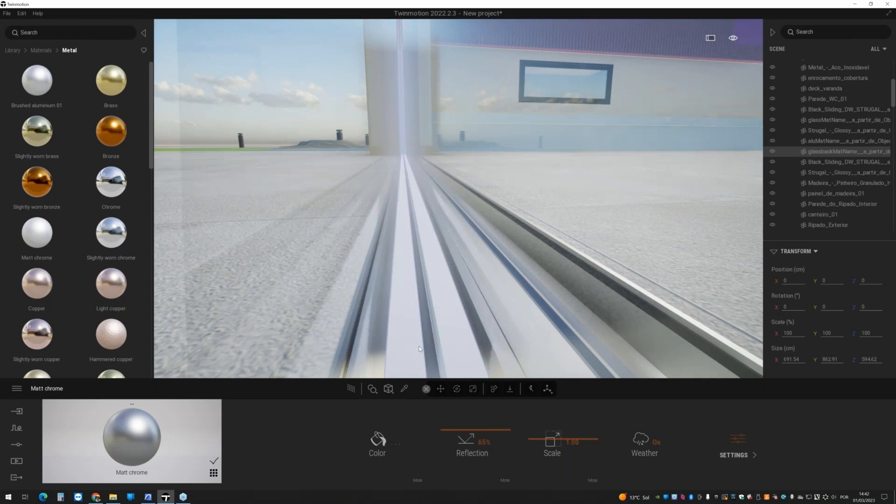
# - Apply the Matt chrome material to the window frames in front of the staircase and preview the patio with path tracing
pyautogui.moveTo(419, 349); pyautogui.dragTo(698, 354, button='right')
pyautogui.press('s')
pyautogui.press('w')
pyautogui.moveTo(195, 414); pyautogui.dragTo(469, 284)
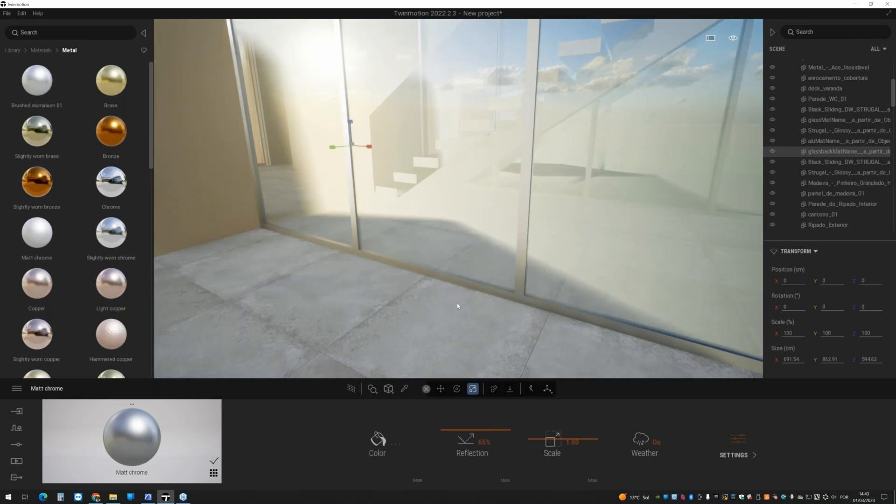
pyautogui.press('s')
pyautogui.moveTo(458, 306); pyautogui.dragTo(415, 366, button='right')
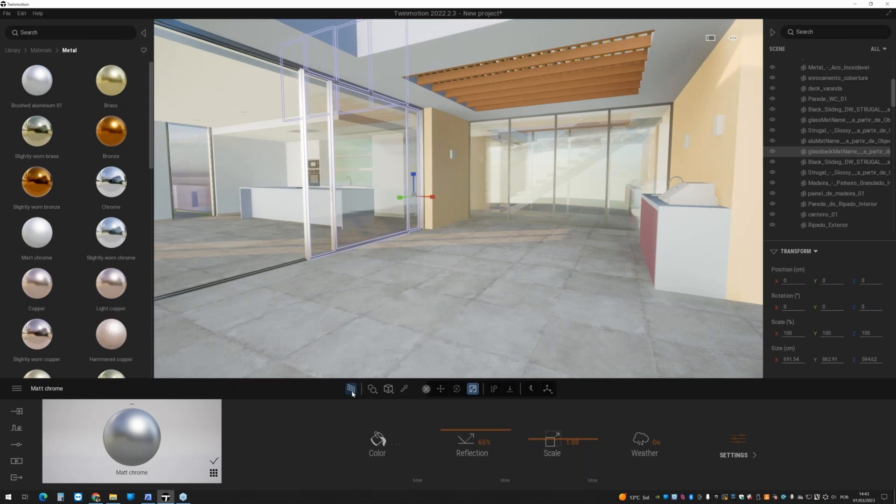
pyautogui.click(351, 390)
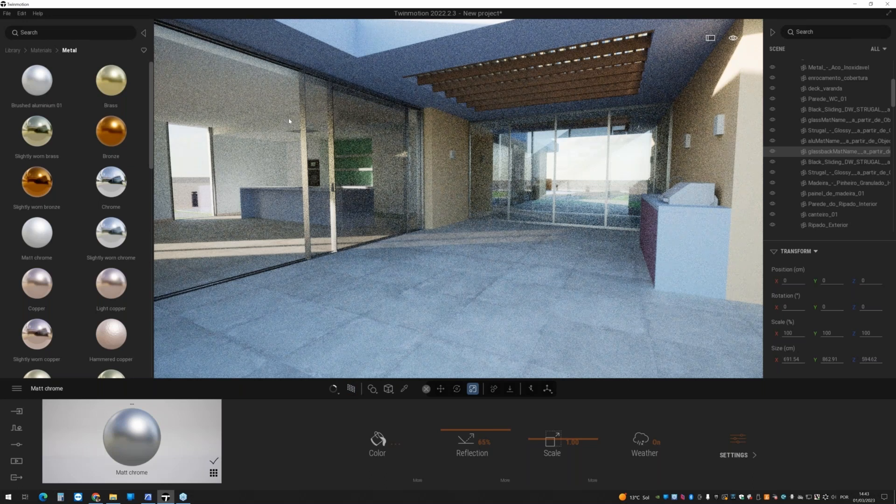
pyautogui.click(353, 390)
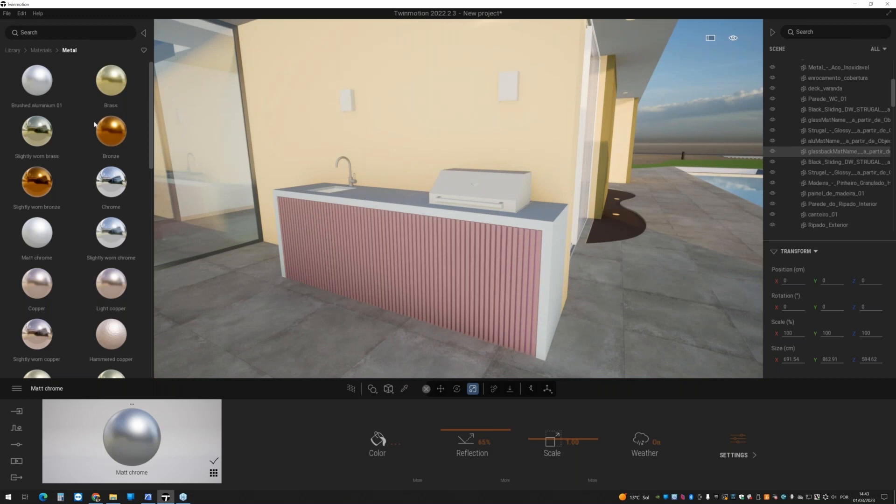
# - Apply Chrome to the outdoor kitchen's barbecue lid with 81% reflection, and undo the Chrome placed on the countertop
pyautogui.moveTo(111, 183); pyautogui.dragTo(502, 179)
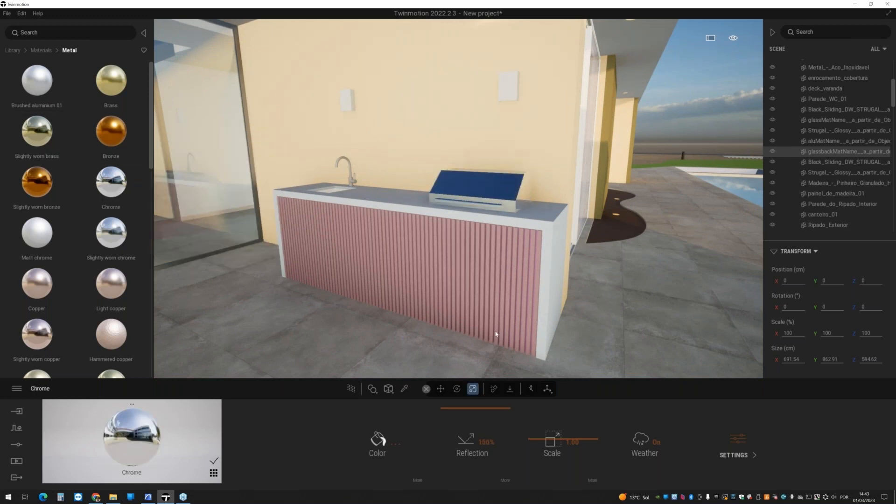
pyautogui.moveTo(462, 413); pyautogui.dragTo(461, 420)
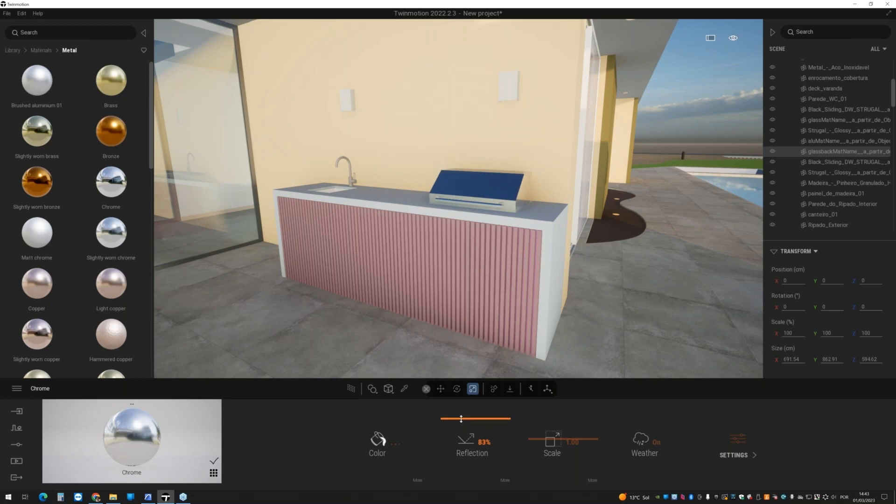
pyautogui.moveTo(131, 191)
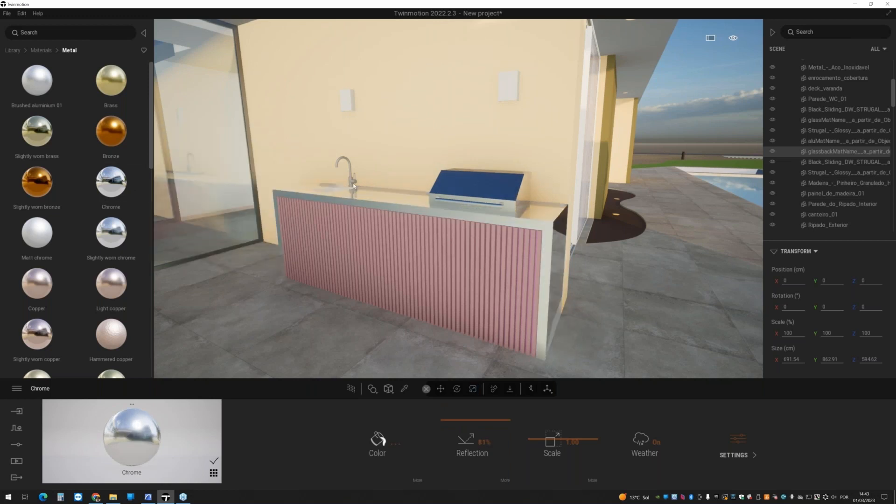
pyautogui.hotkey('ctrl', 'z')
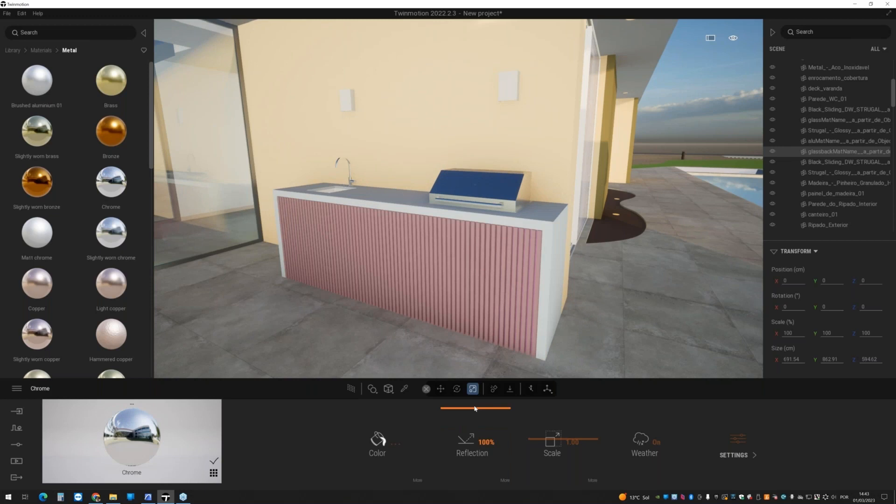
# - Clear the selection and sample the material of the beige exterior wall beside the slatted cladding
pyautogui.click(355, 388)
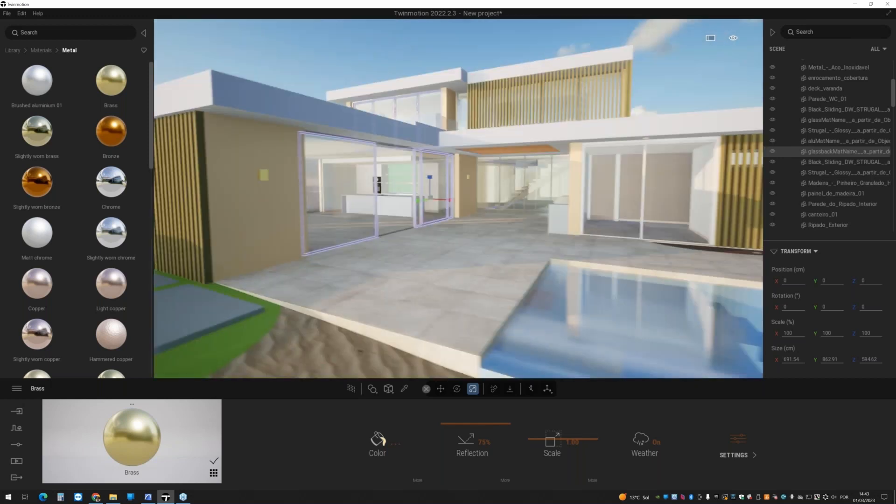
pyautogui.click(392, 55)
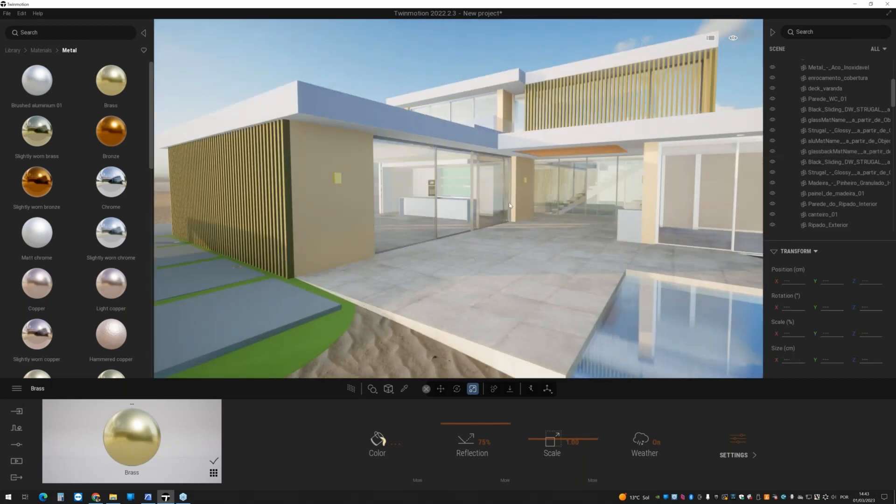
pyautogui.press('w')
pyautogui.moveTo(459, 201); pyautogui.dragTo(367, 203, button='right')
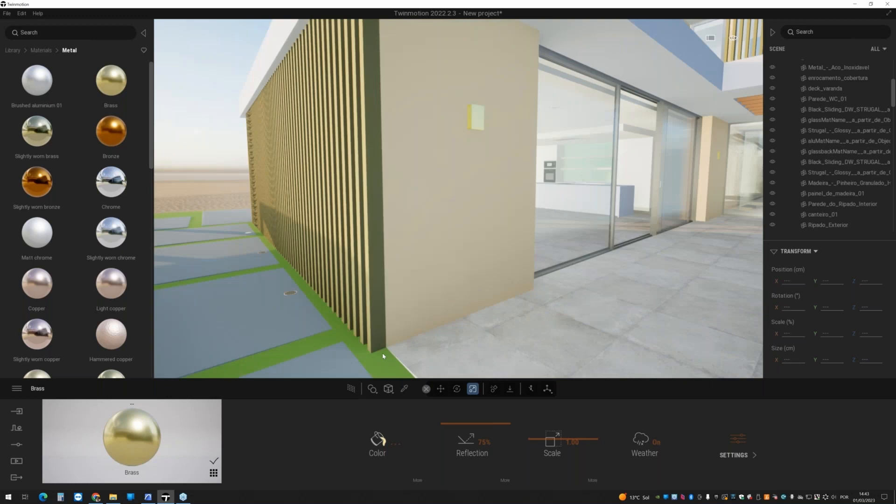
pyautogui.click(404, 389)
pyautogui.click(425, 303)
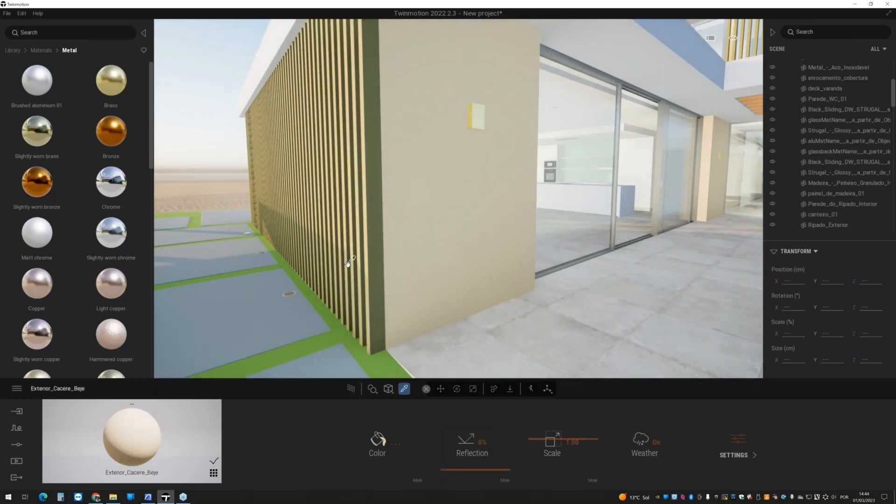
# - Apply the Stucco Facade material from the user library to the beige exterior wall beside the slatted cladding
pyautogui.click(12, 50)
pyautogui.click(38, 346)
pyautogui.scroll(-1, 104, 305)
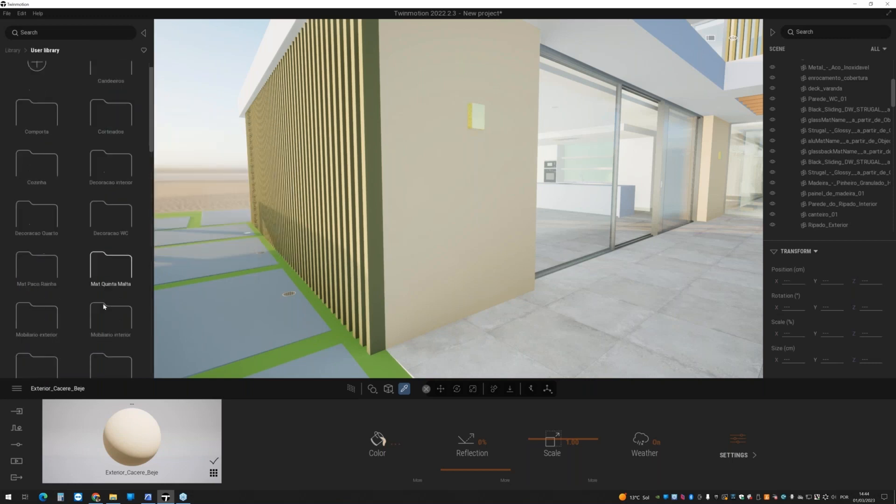
pyautogui.scroll(-6, 104, 306)
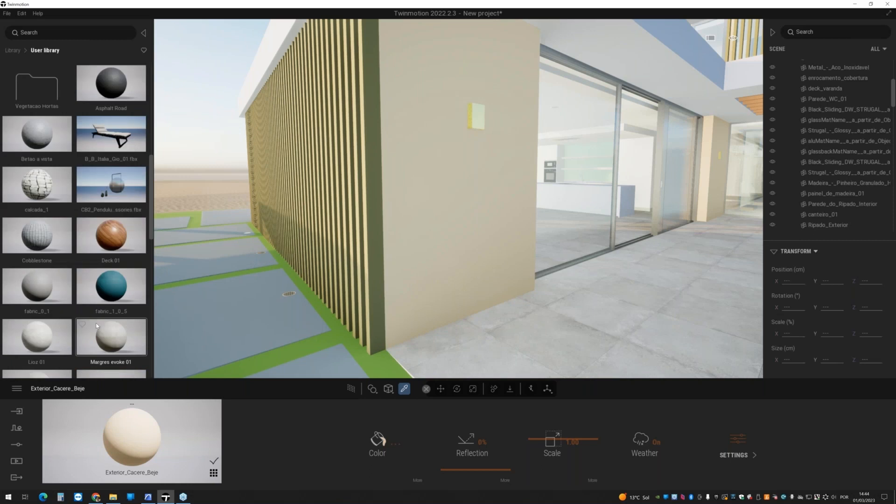
pyautogui.scroll(-4, 92, 322)
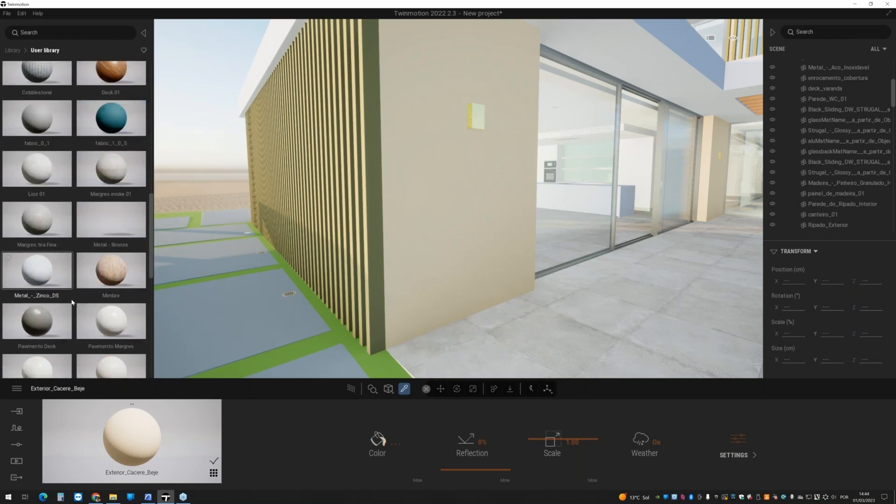
pyautogui.scroll(-3, 87, 210)
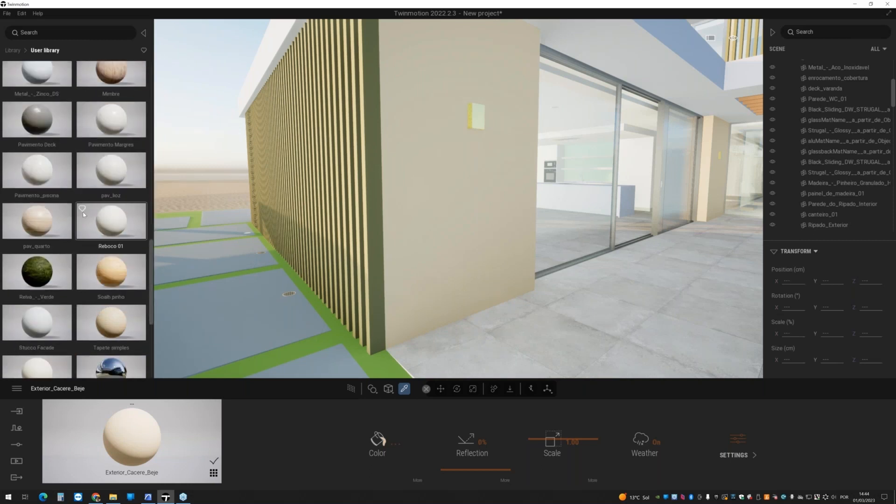
pyautogui.scroll(-4, 83, 212)
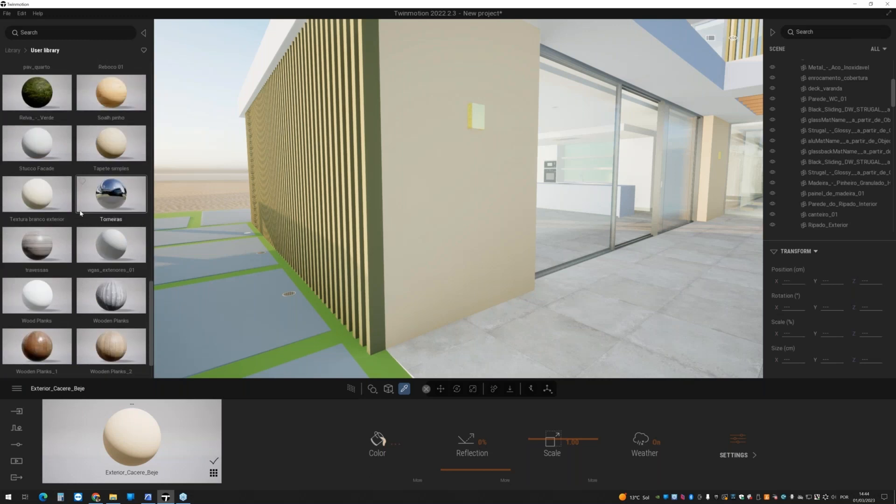
pyautogui.scroll(-1, 81, 214)
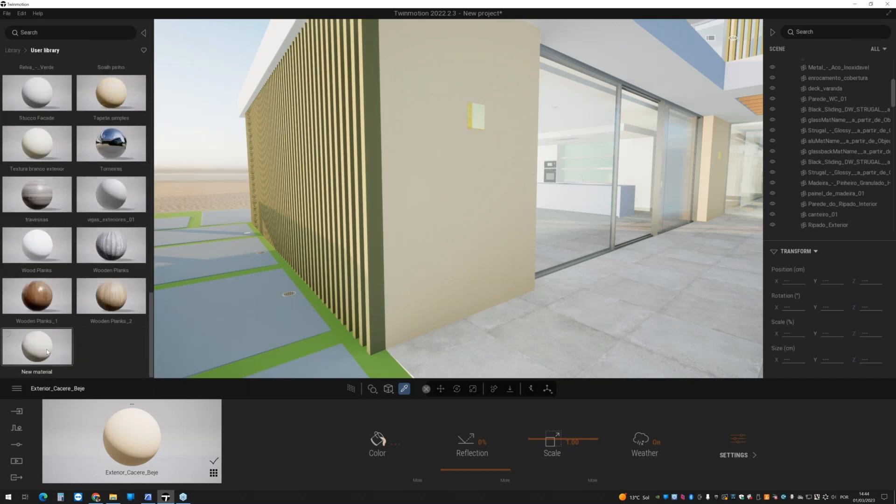
pyautogui.scroll(1, 47, 351)
pyautogui.scroll(3, 47, 352)
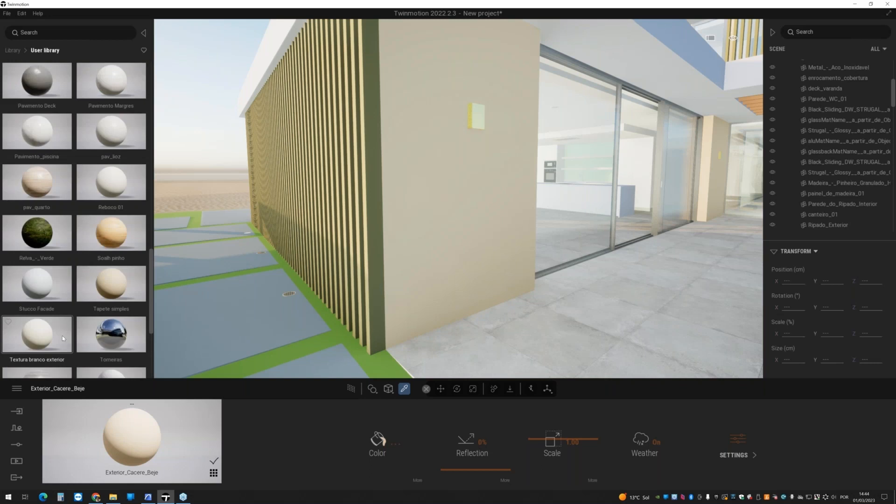
pyautogui.moveTo(52, 282); pyautogui.dragTo(464, 249)
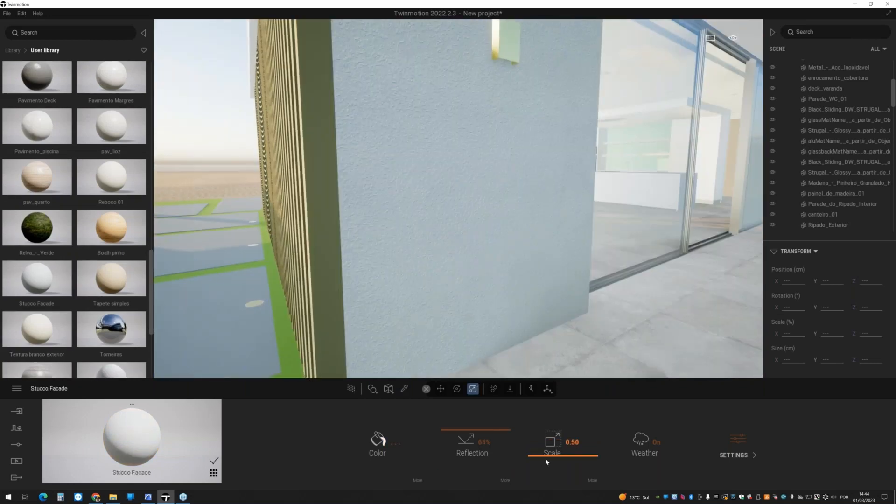
# - Set the Stucco Facade scale to 0.35 and tint its colour a muted warm beige
pyautogui.moveTo(547, 457); pyautogui.dragTo(538, 461)
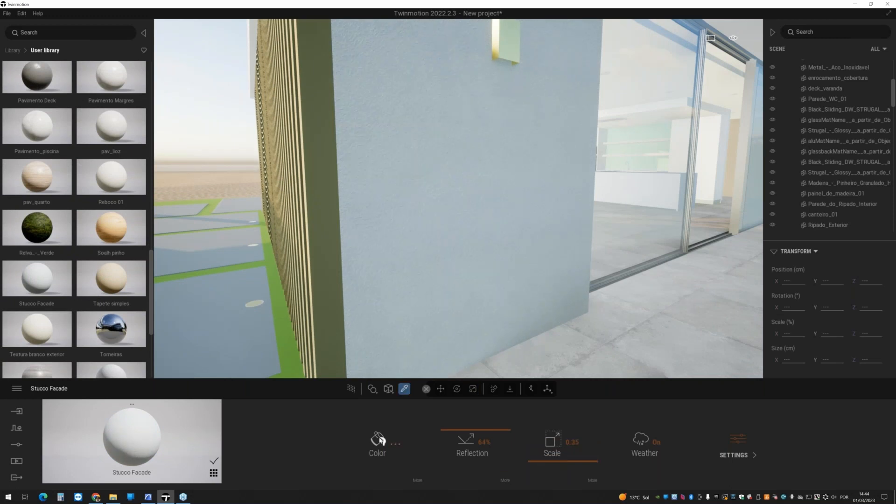
pyautogui.click(379, 439)
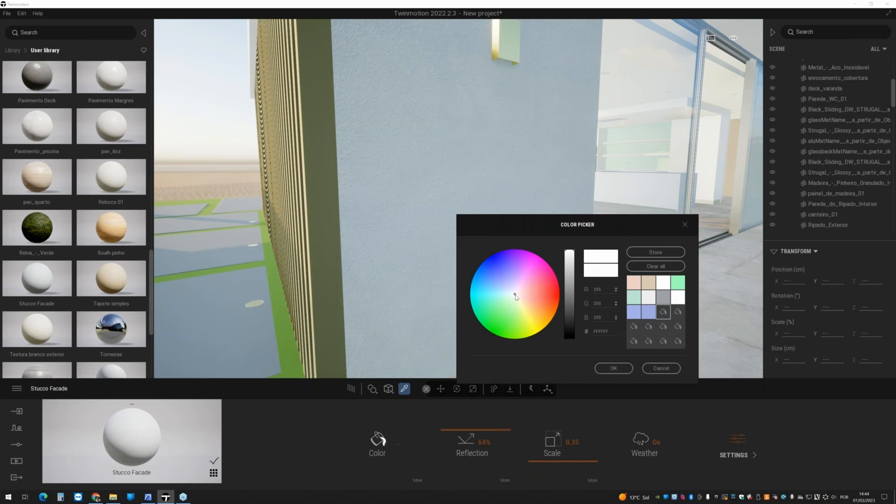
pyautogui.moveTo(516, 296); pyautogui.dragTo(519, 297)
pyautogui.scroll(-3, 519, 297)
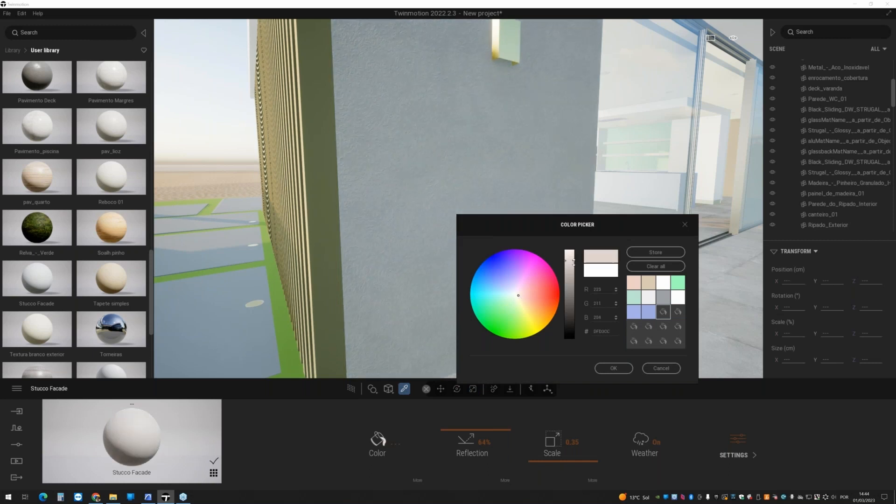
pyautogui.moveTo(519, 297); pyautogui.dragTo(520, 296)
pyautogui.moveTo(568, 264); pyautogui.dragTo(569, 269)
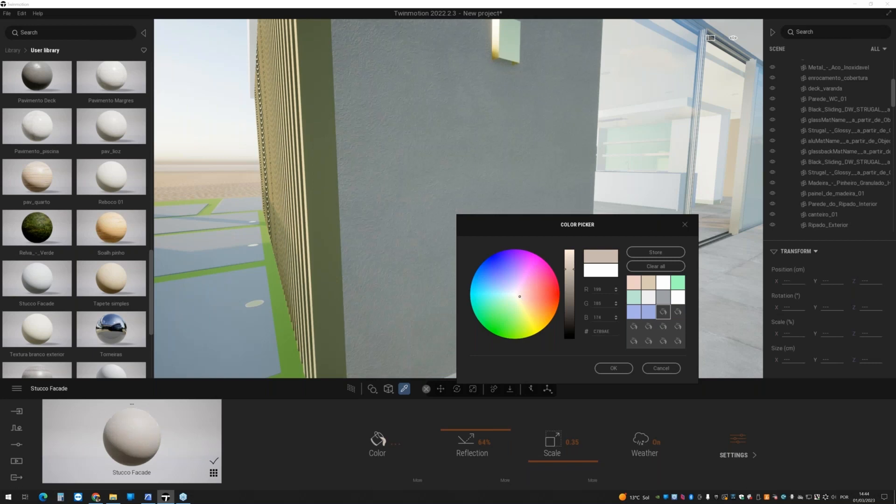
pyautogui.click(614, 368)
# - Set the Stucco Facade reflection to 70% and check the stucco walls from the pool and patio
pyautogui.moveTo(485, 432); pyautogui.dragTo(485, 428)
pyautogui.press('s')
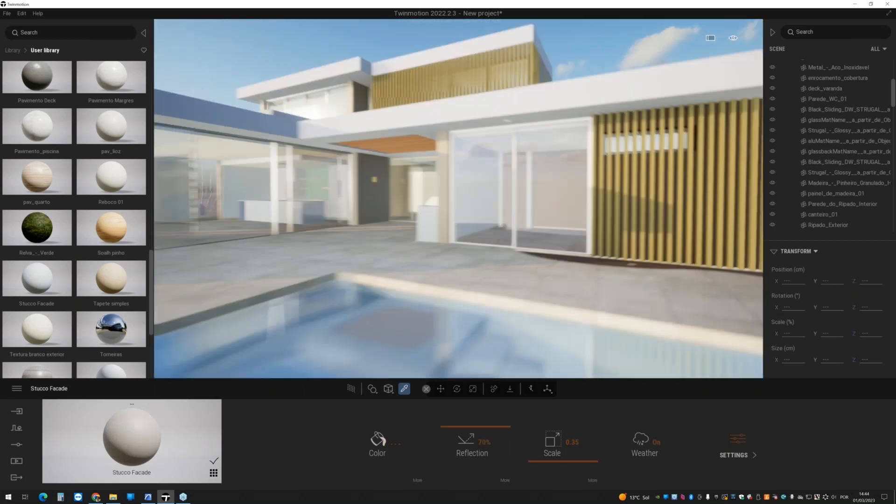
pyautogui.press('d')
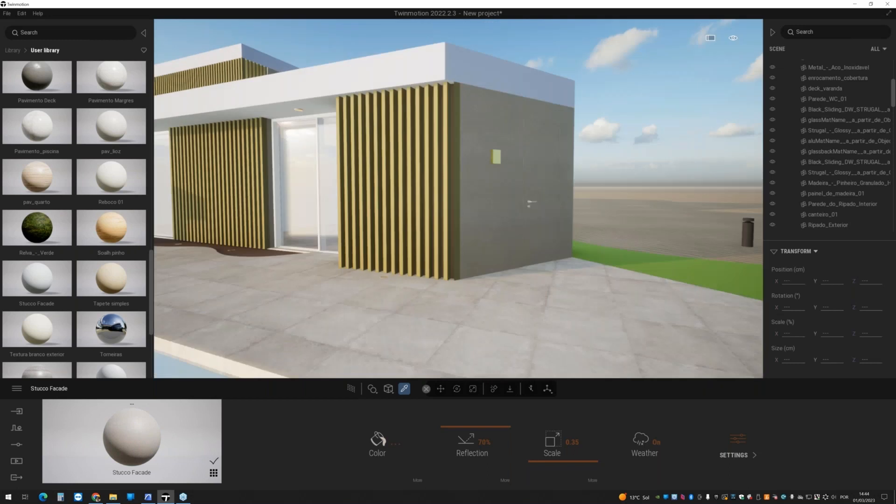
pyautogui.press('a')
pyautogui.moveTo(486, 302); pyautogui.dragTo(299, 302, button='right')
pyautogui.press('w')
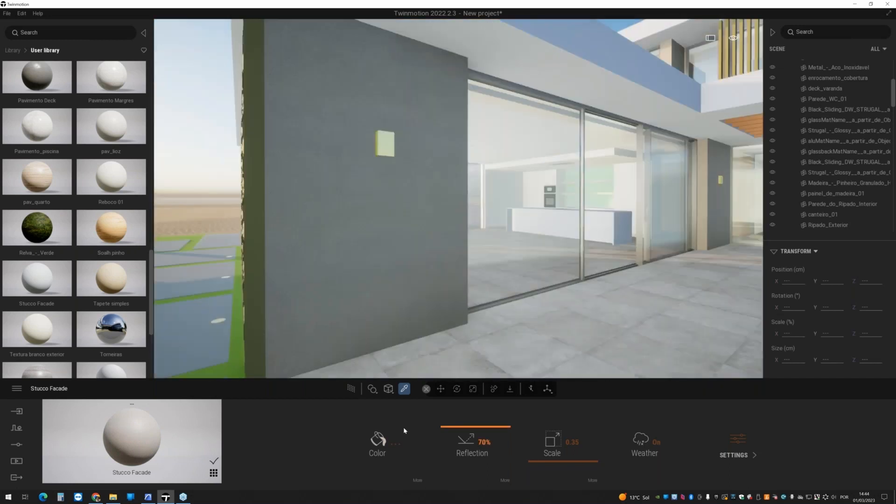
# - Refine the Stucco Facade colour to a lighter warm grey and preview the wall with path tracing
pyautogui.click(397, 439)
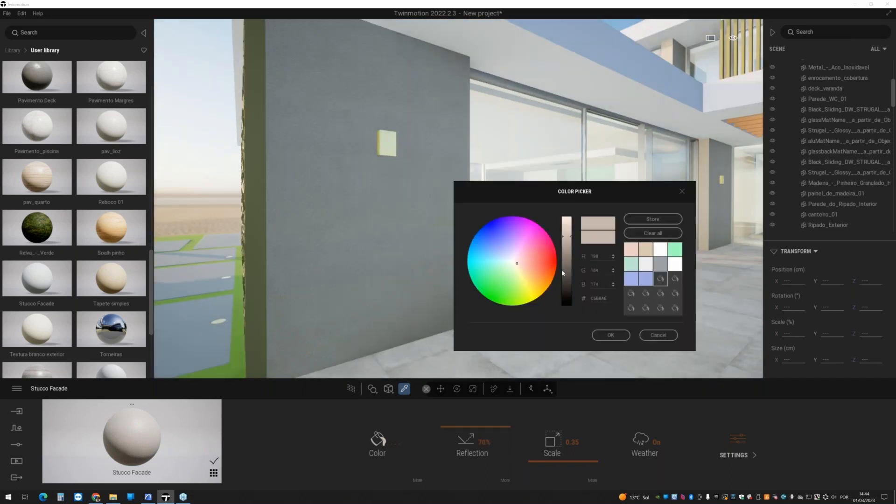
pyautogui.moveTo(516, 263); pyautogui.dragTo(516, 262)
pyautogui.moveTo(573, 236); pyautogui.dragTo(567, 223)
pyautogui.click(594, 328)
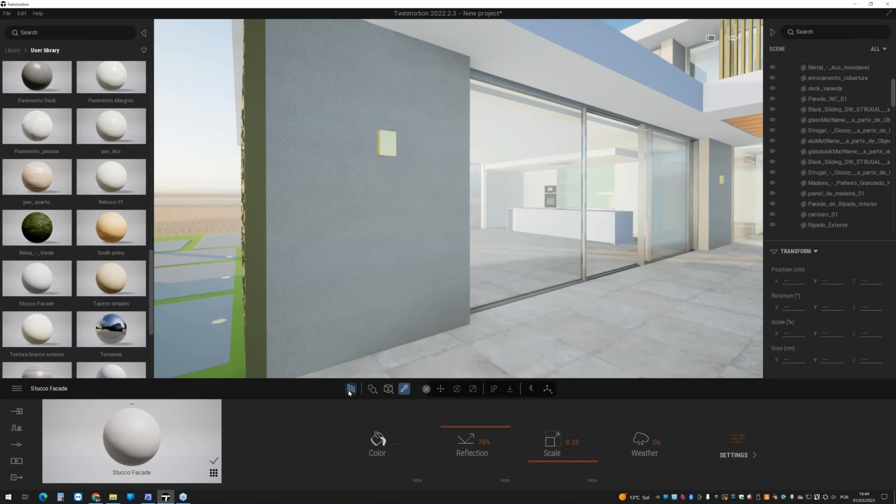
pyautogui.click(350, 392)
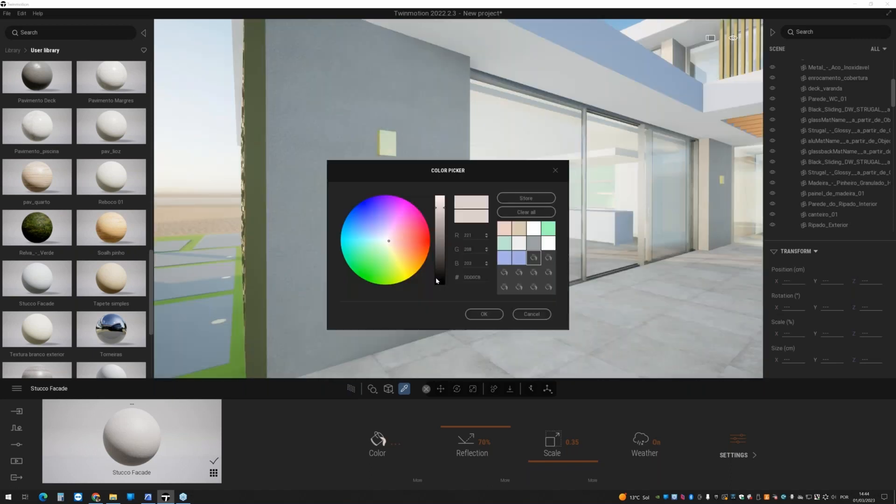
pyautogui.moveTo(437, 278); pyautogui.dragTo(440, 212)
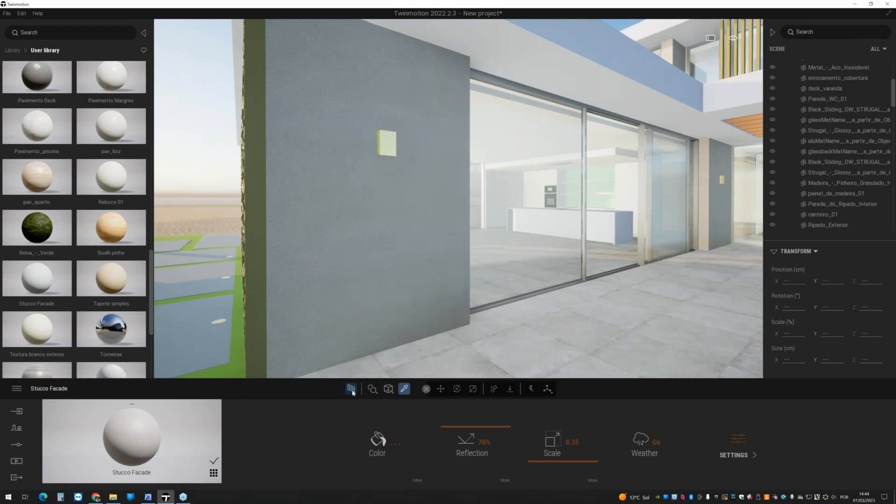
pyautogui.click(352, 389)
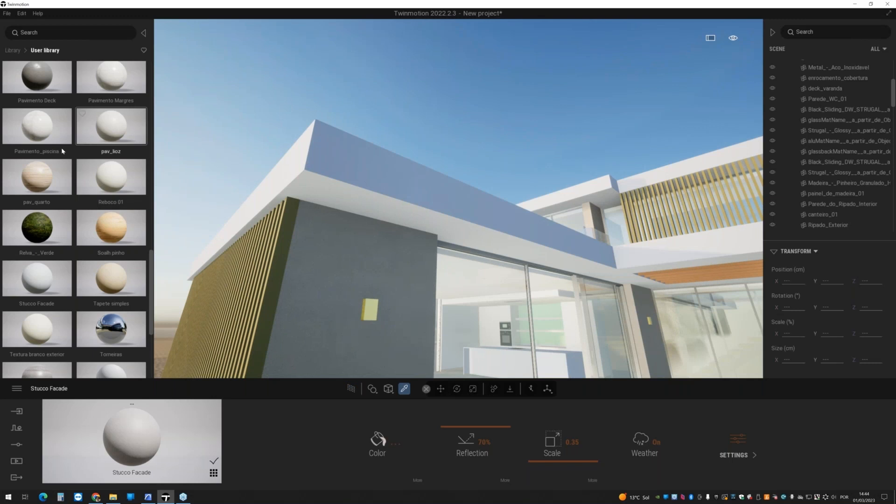
# - Apply the Betao a vista concrete material from the user library to the white roof fascia
pyautogui.scroll(3, 66, 165)
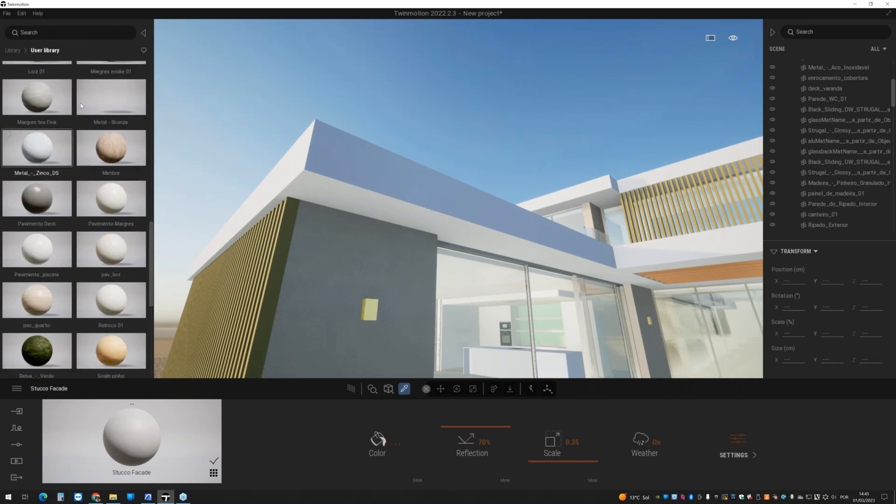
pyautogui.scroll(3, 77, 131)
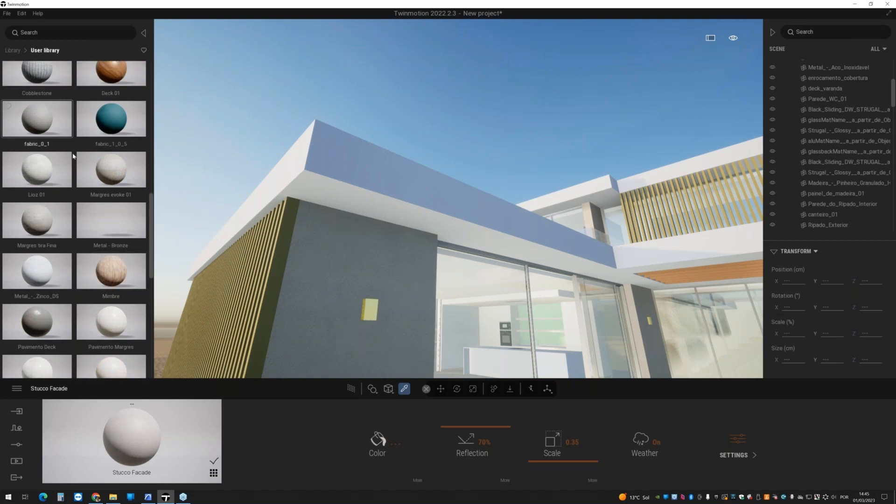
pyautogui.scroll(3, 88, 180)
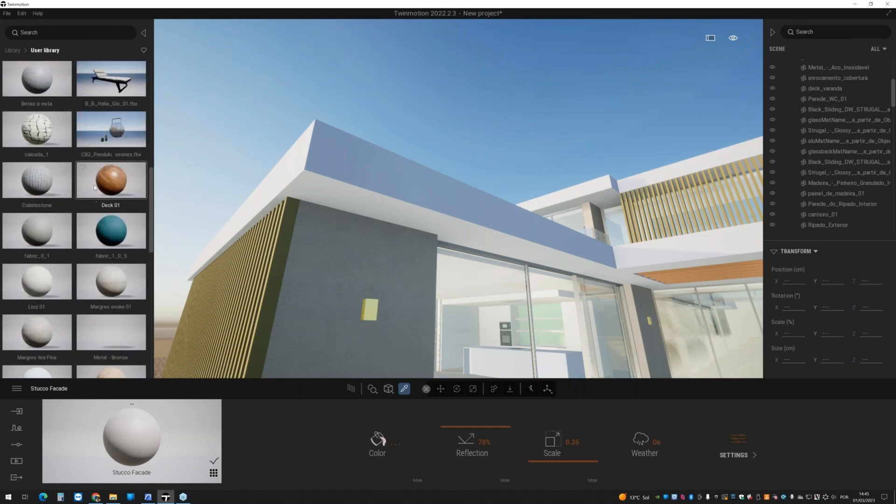
pyautogui.scroll(2, 94, 188)
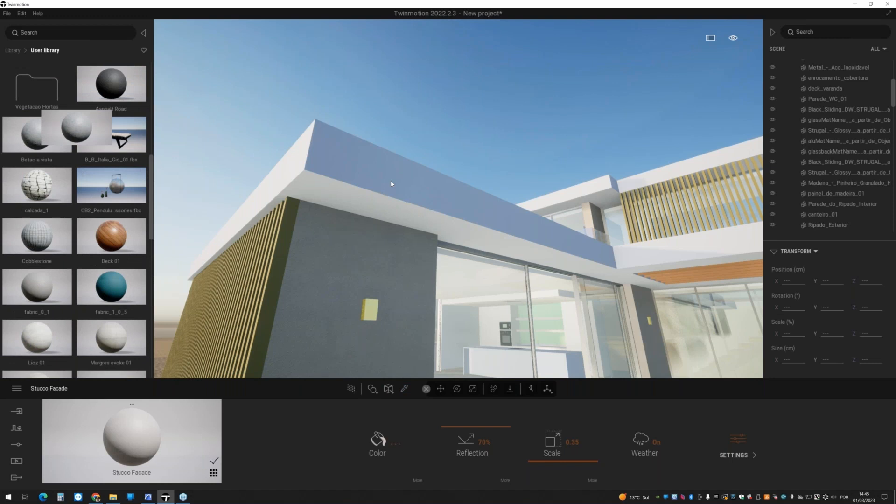
pyautogui.moveTo(391, 184); pyautogui.dragTo(421, 191)
pyautogui.click(421, 192)
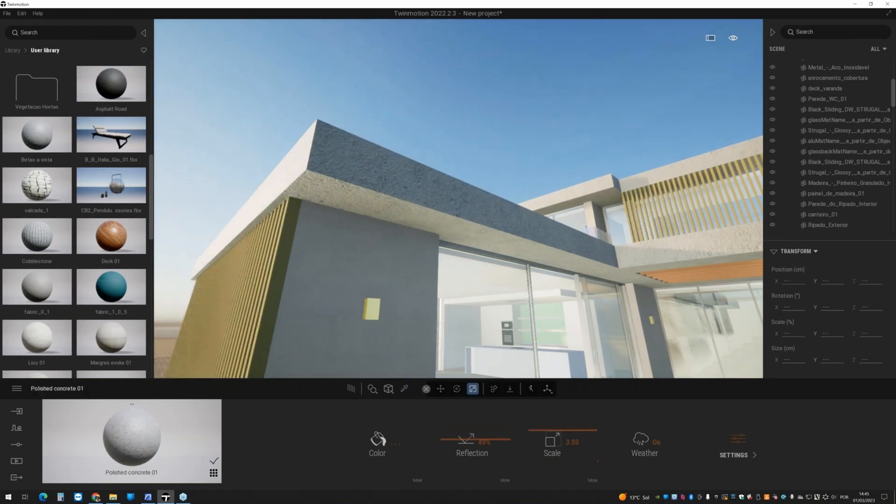
# - Set the scale of the roof fascia's concrete texture to 0.56
pyautogui.scroll(1, 421, 193)
pyautogui.moveTo(542, 431); pyautogui.dragTo(546, 449)
pyautogui.moveTo(491, 334); pyautogui.dragTo(472, 335, button='right')
pyautogui.scroll(3, 472, 334)
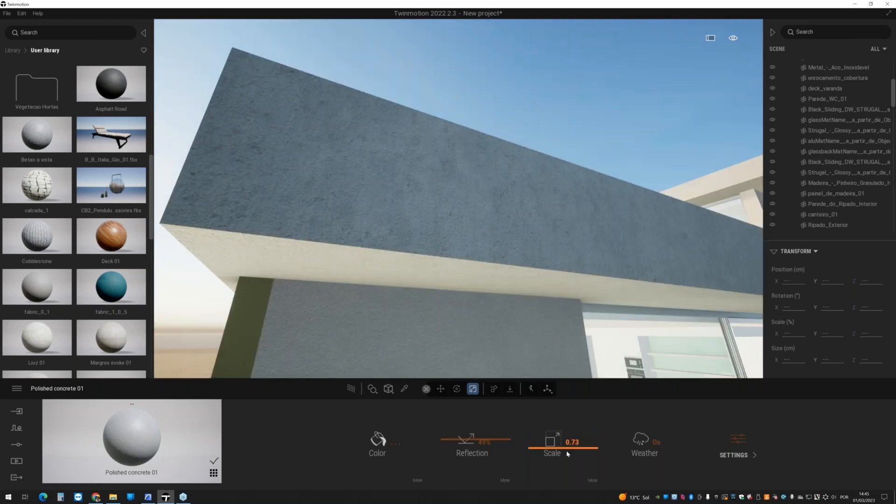
pyautogui.click(567, 454)
# - Examine the concrete fascia across the whole patio and preview it with path tracing
pyautogui.moveTo(537, 298); pyautogui.dragTo(605, 325, button='right')
pyautogui.scroll(-5, 458, 224)
pyautogui.scroll(3, 459, 224)
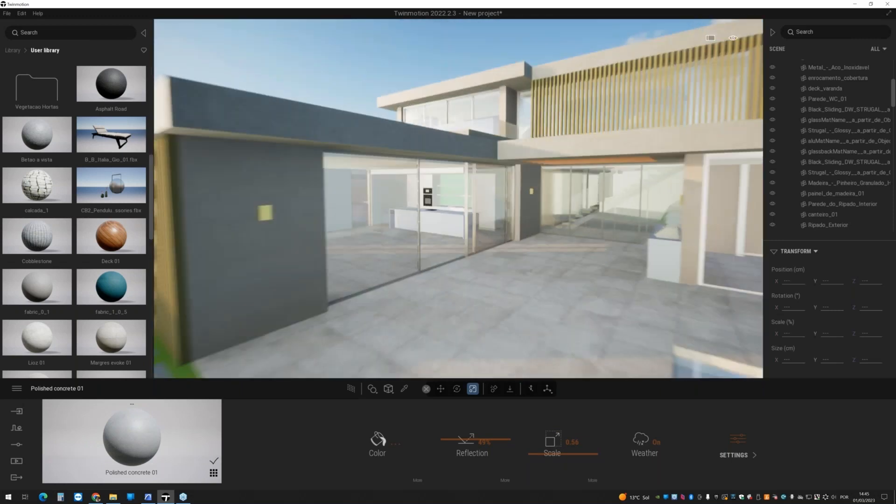
pyautogui.scroll(-4, 459, 224)
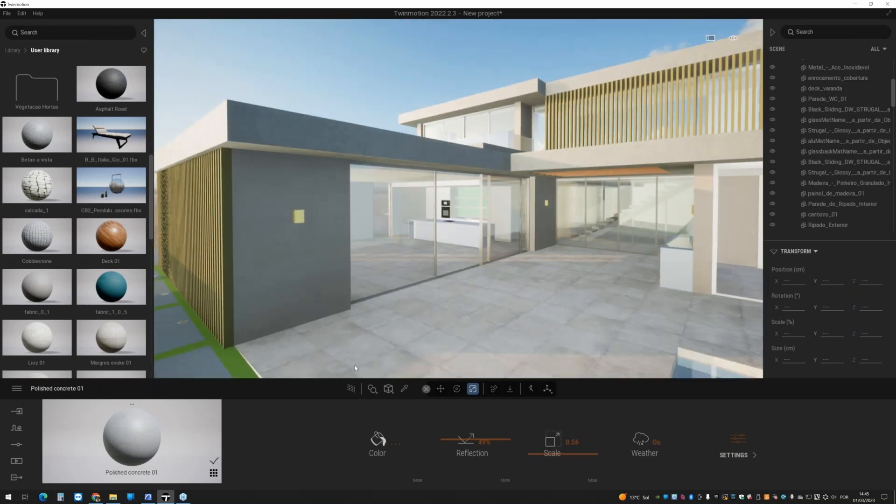
pyautogui.click(352, 389)
# - Sample the exterior slatted cladding's Ripado_Exterior material and replace its colour texture with ripado vertical1 sem juntas.jpg
pyautogui.moveTo(345, 338); pyautogui.dragTo(373, 355, button='right')
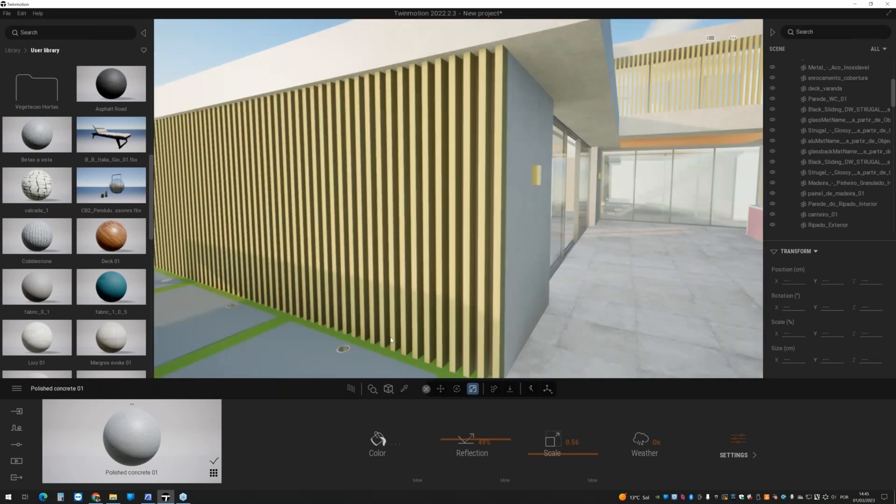
pyautogui.click(404, 389)
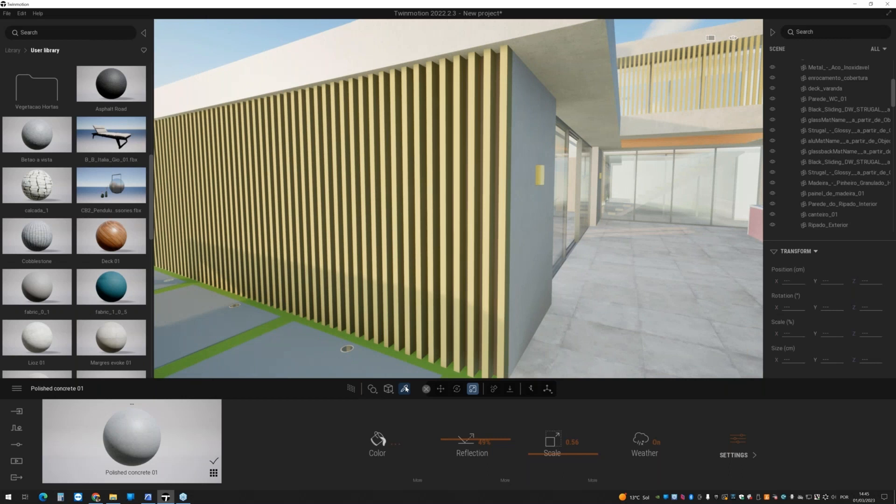
pyautogui.click(475, 310)
pyautogui.click(378, 443)
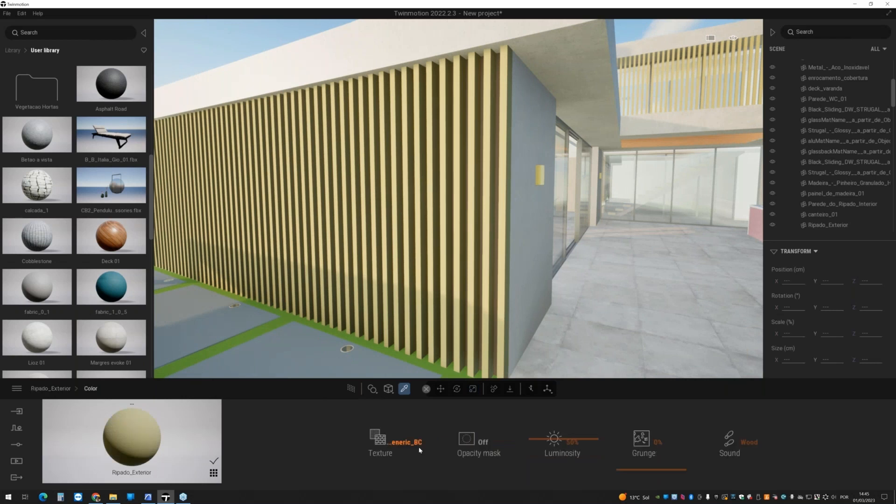
pyautogui.rightClick(378, 438)
pyautogui.click(365, 384)
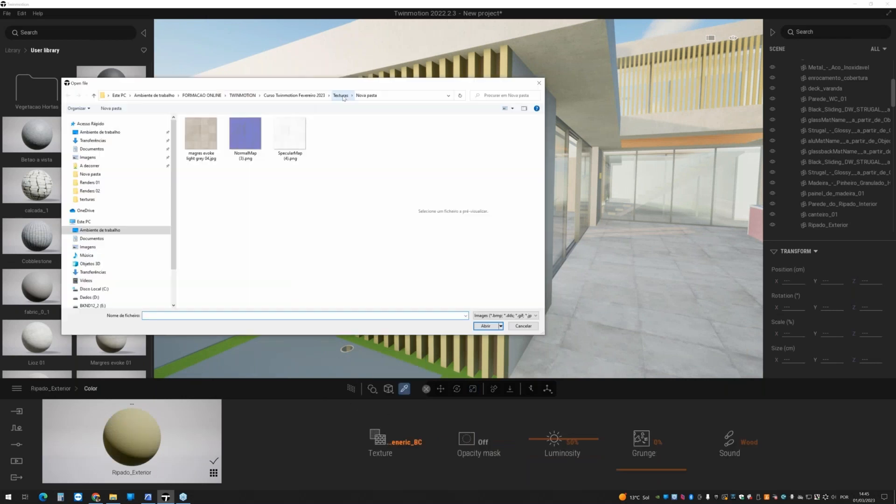
pyautogui.scroll(-2, 288, 224)
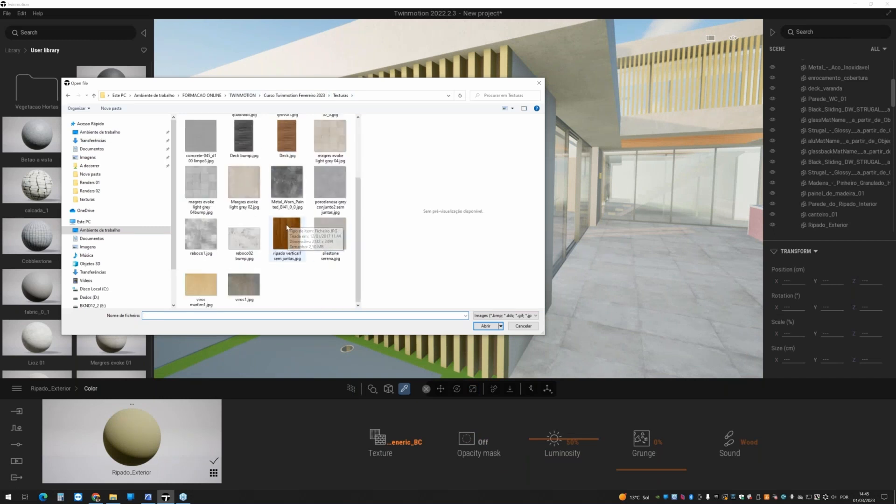
pyautogui.click(287, 235)
pyautogui.click(485, 327)
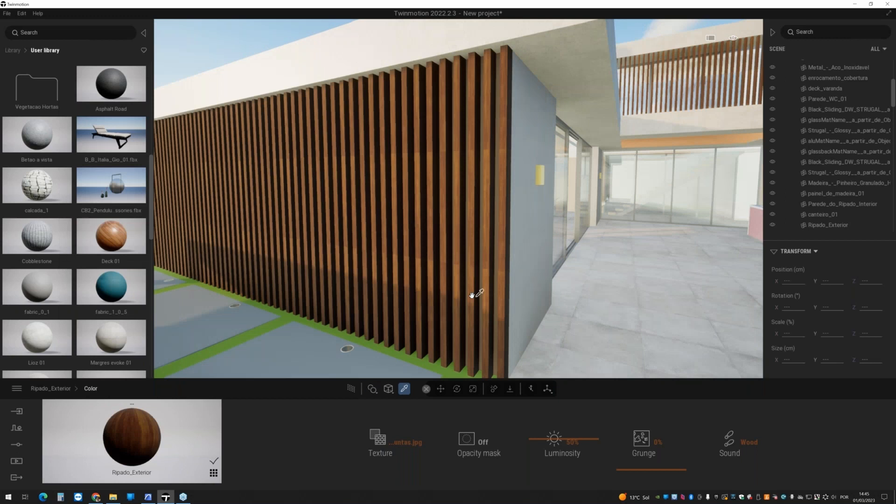
# - Set the slatted cladding's wood texture scale to 1.61 and shift the texture along Y
pyautogui.press('w')
pyautogui.moveTo(475, 296); pyautogui.dragTo(495, 310, button='right')
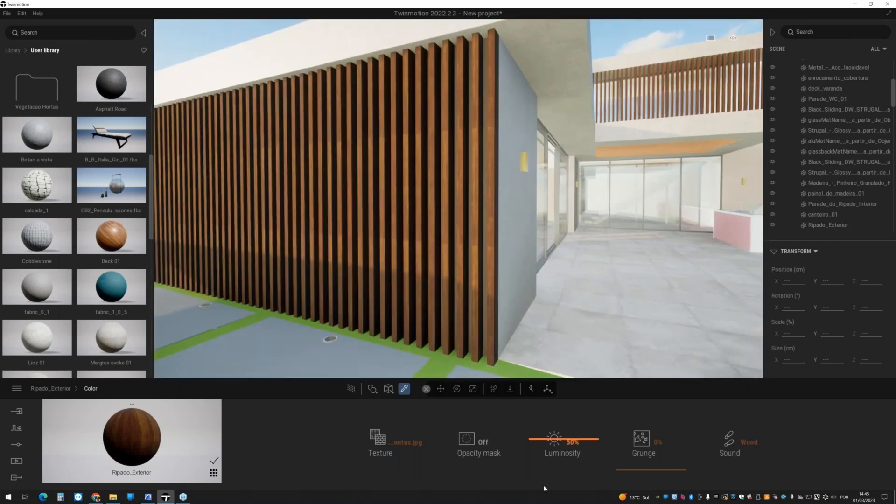
pyautogui.click(67, 392)
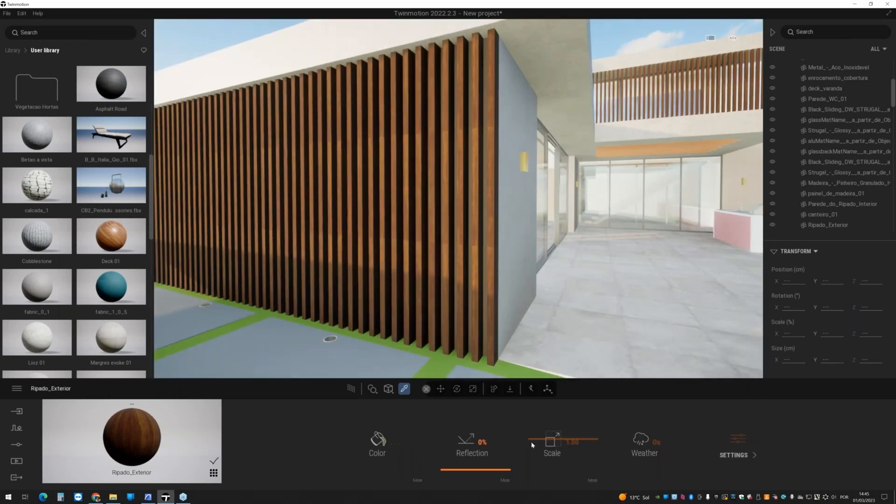
pyautogui.moveTo(543, 438); pyautogui.dragTo(544, 437)
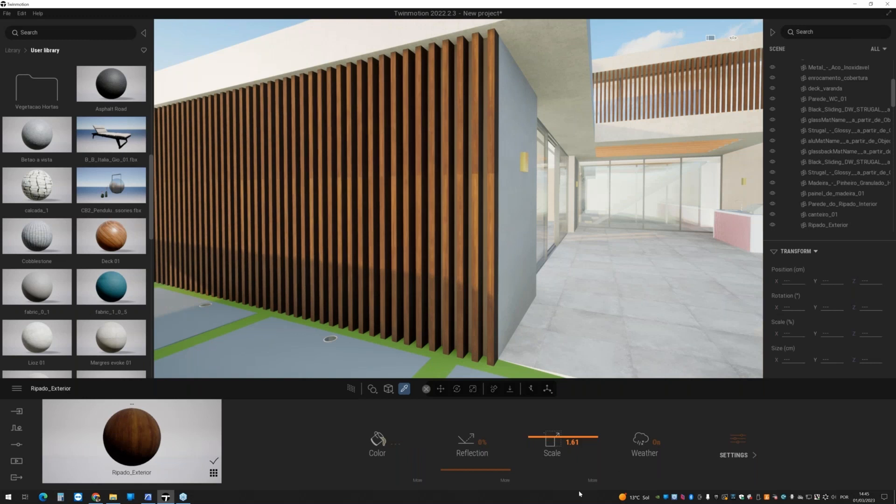
pyautogui.click(593, 481)
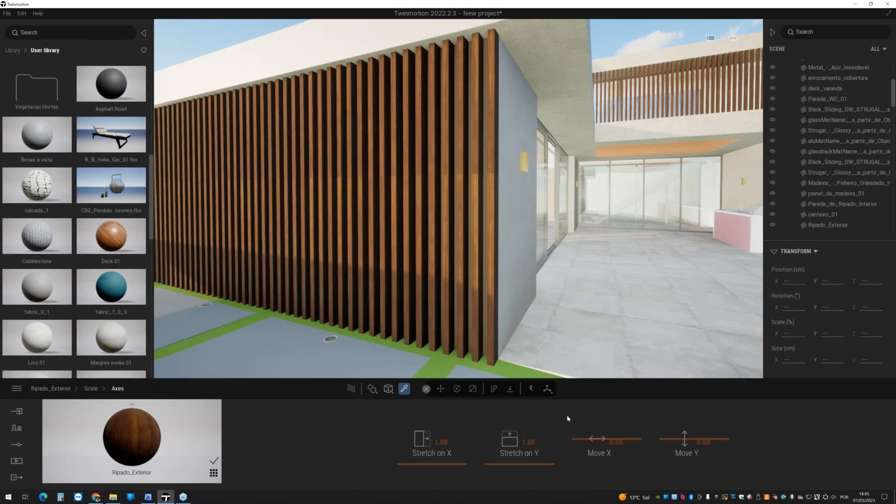
pyautogui.moveTo(671, 441); pyautogui.dragTo(562, 464)
pyautogui.click(91, 389)
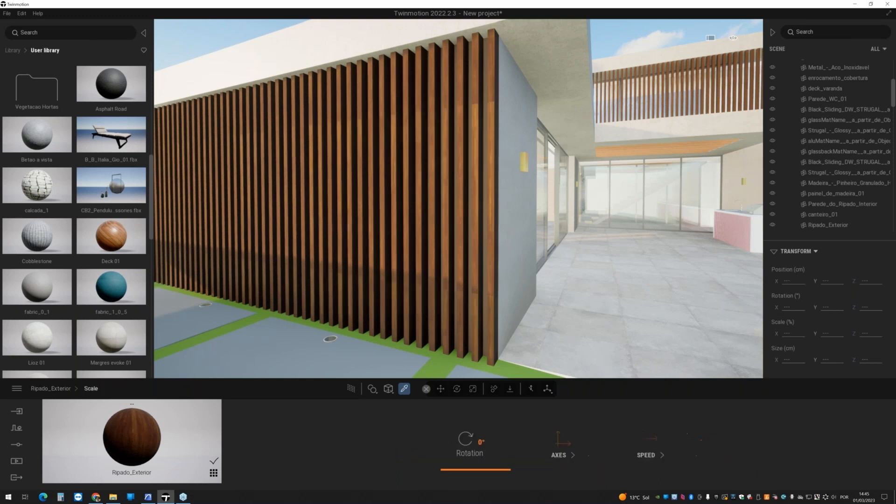
pyautogui.click(60, 390)
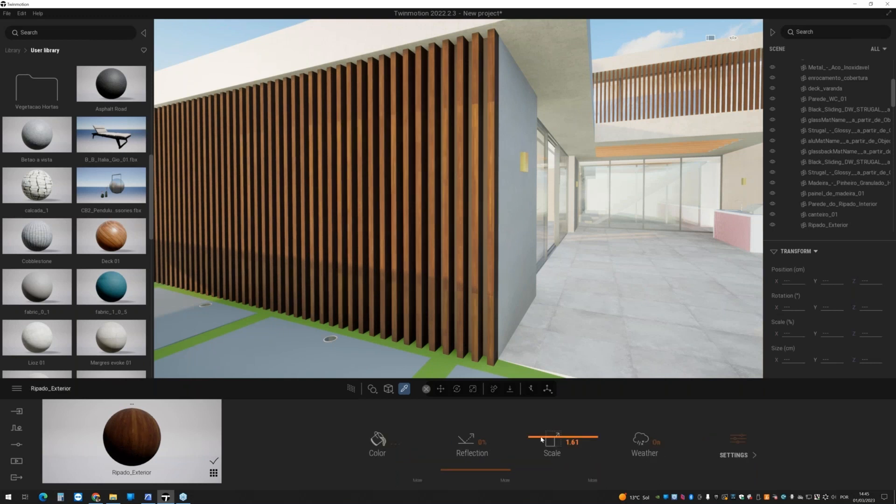
# - Set the slatted cladding's texture scale to 2.12 and its Move Y offset to -3.92
pyautogui.moveTo(541, 440); pyautogui.dragTo(541, 435)
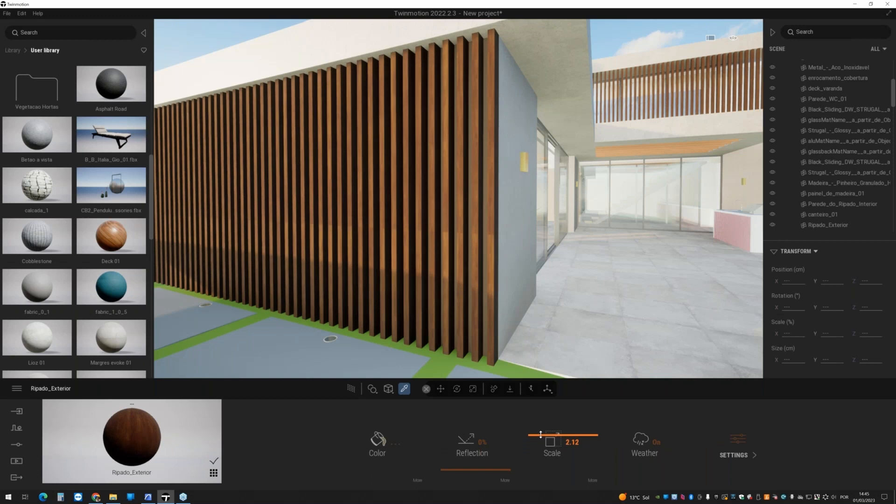
pyautogui.click(601, 482)
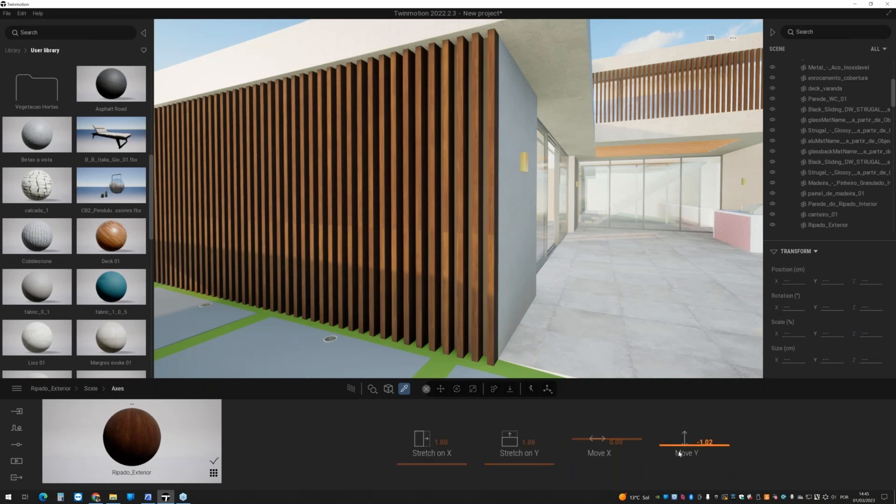
pyautogui.moveTo(680, 453); pyautogui.dragTo(679, 463)
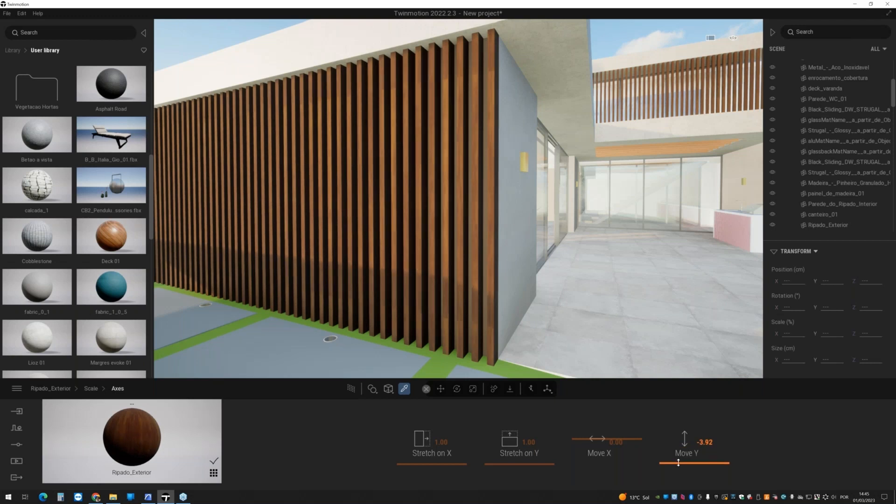
# - Set the slatted cladding's texture scale to 2.02 and its Move Y offset to -3.69
pyautogui.click(91, 389)
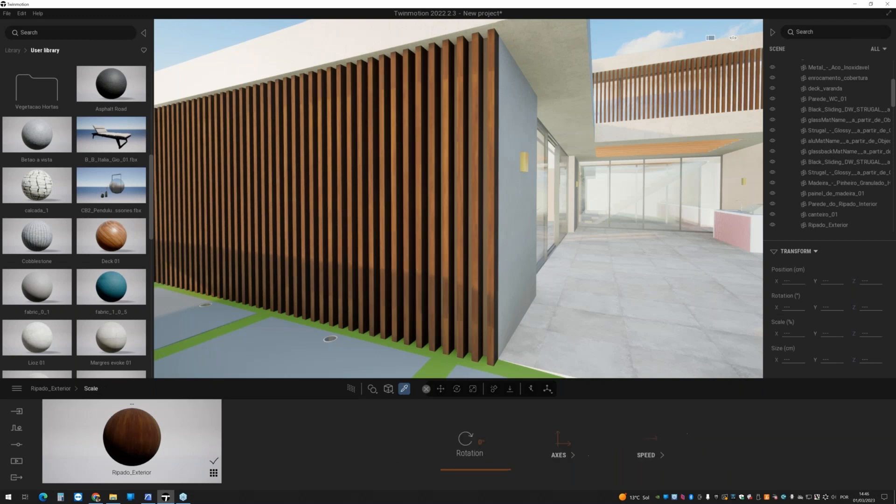
pyautogui.click(55, 388)
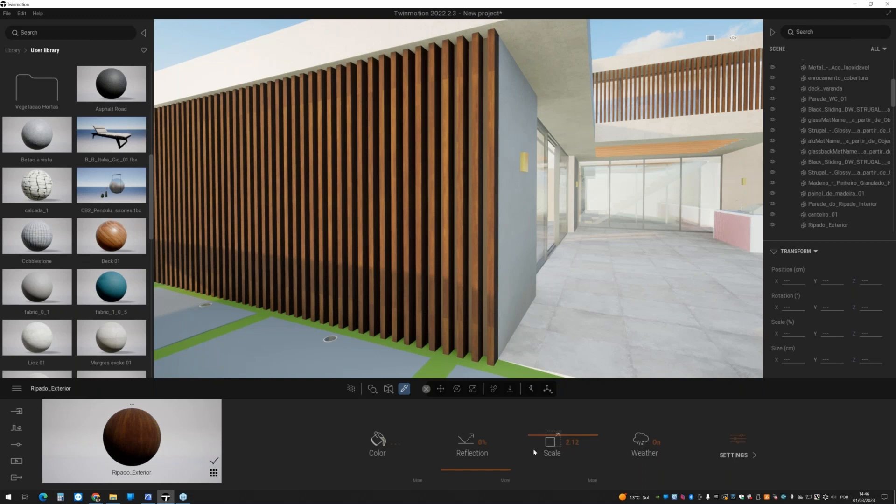
pyautogui.click(536, 437)
pyautogui.moveTo(536, 436); pyautogui.dragTo(537, 435)
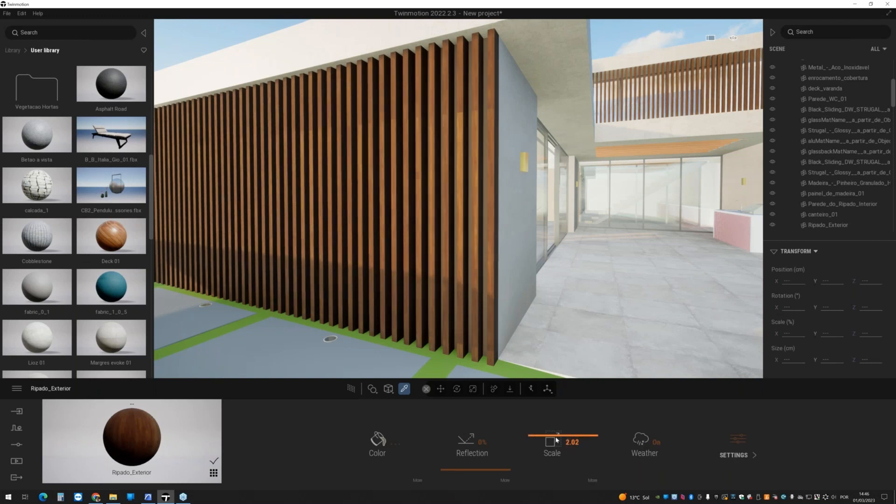
pyautogui.click(598, 481)
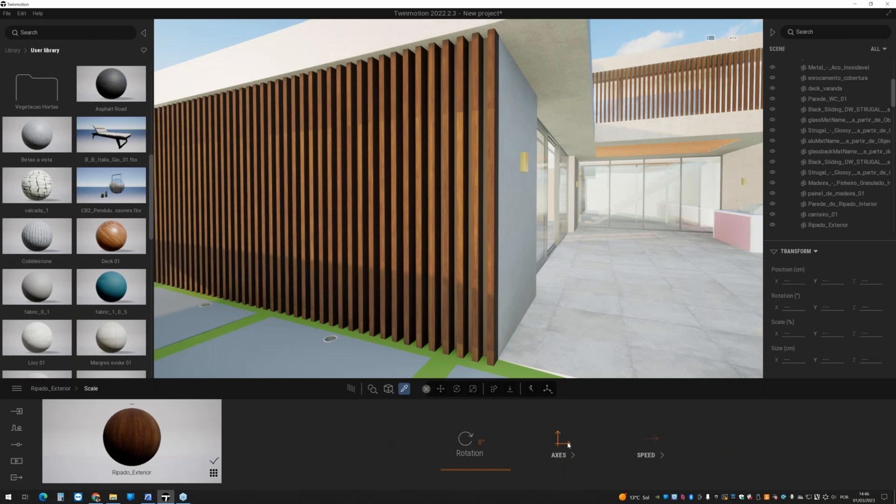
pyautogui.click(567, 444)
pyautogui.moveTo(682, 465)
pyautogui.mouseDown()
pyautogui.moveTo(682, 476)
pyautogui.moveTo(682, 463)
pyautogui.mouseUp()
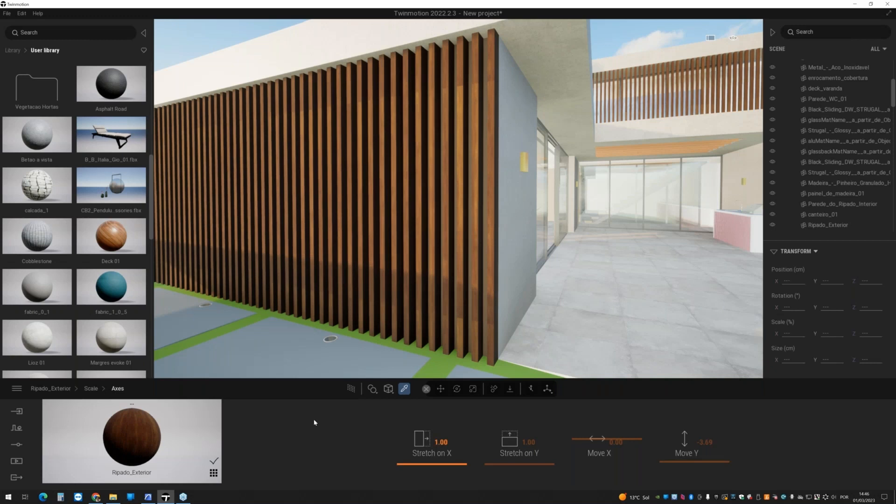
# - Set the slatted cladding's texture scale to 2.33 and its Move Y offset to -1.82
pyautogui.click(91, 388)
pyautogui.click(68, 390)
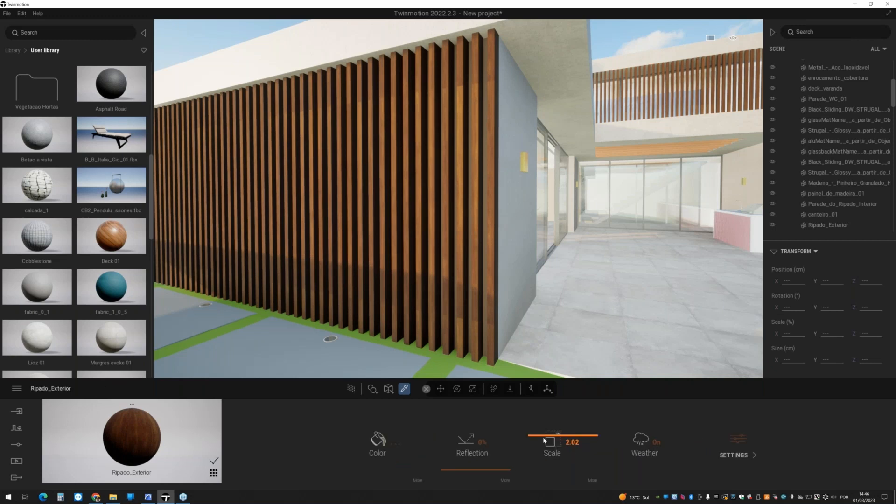
pyautogui.moveTo(544, 440); pyautogui.dragTo(543, 435)
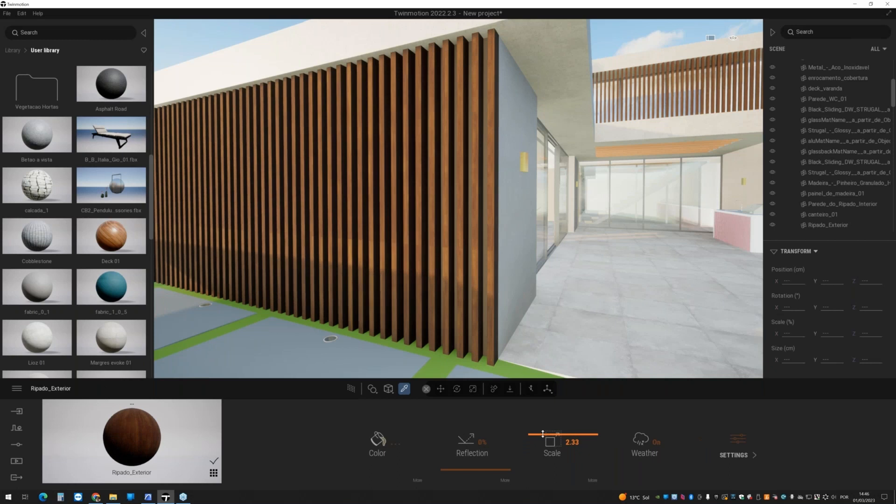
pyautogui.click(593, 478)
pyautogui.click(593, 475)
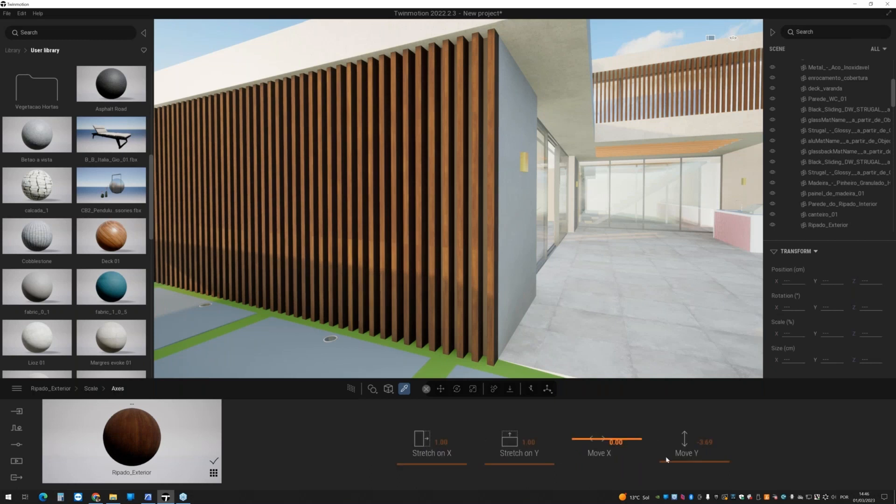
pyautogui.moveTo(667, 460); pyautogui.dragTo(668, 450)
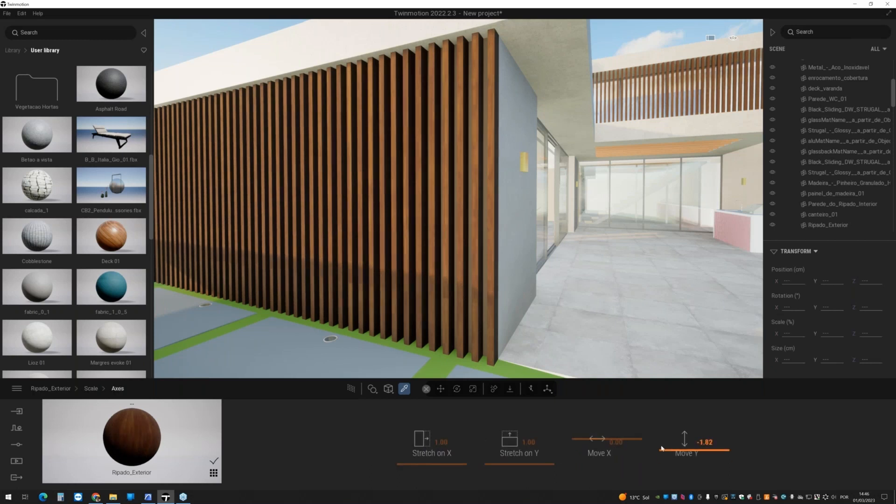
pyautogui.scroll(-3, 424, 318)
pyautogui.scroll(3, 424, 317)
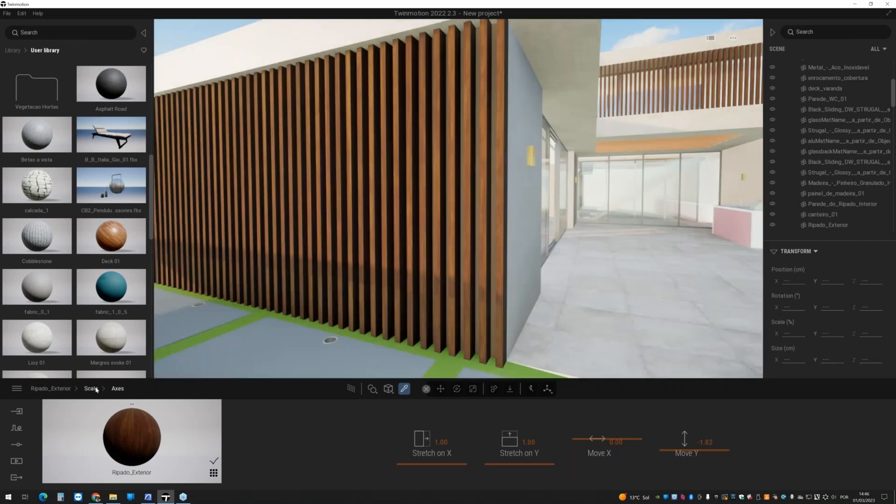
# - Raise the slatted cladding's reflection to 27%, previewing the wall with path tracing while tuning it
pyautogui.click(91, 388)
pyautogui.click(59, 389)
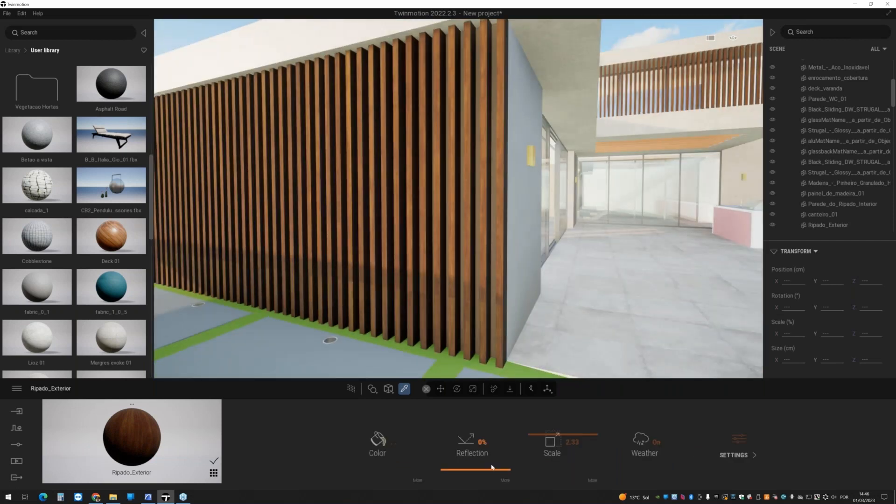
pyautogui.moveTo(492, 467); pyautogui.dragTo(474, 457)
pyautogui.moveTo(474, 457); pyautogui.dragTo(448, 457)
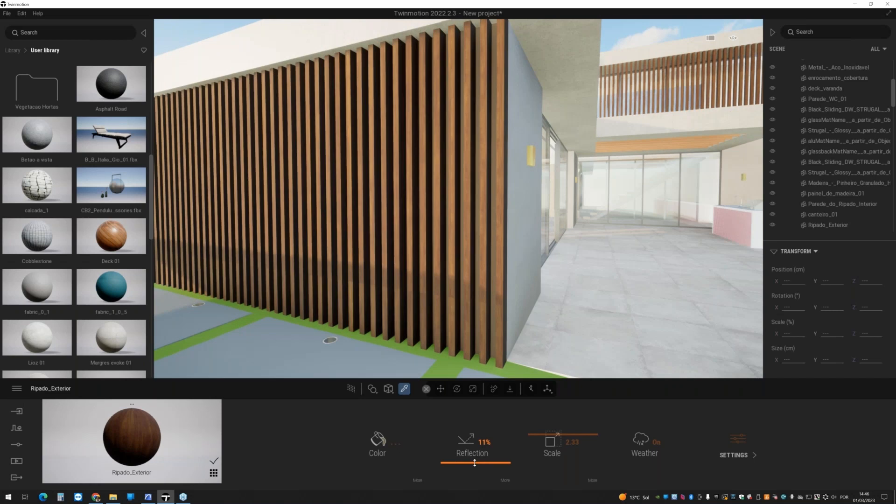
pyautogui.moveTo(476, 294); pyautogui.dragTo(501, 287, button='right')
pyautogui.press('s')
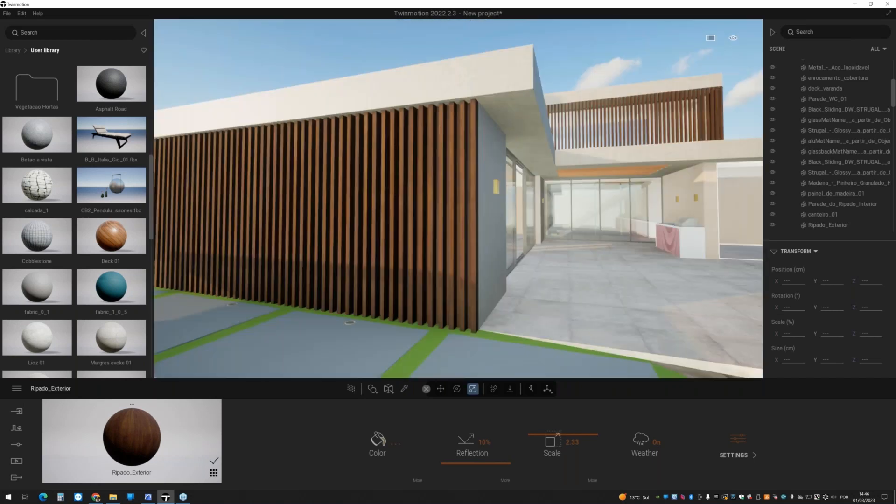
pyautogui.press('a')
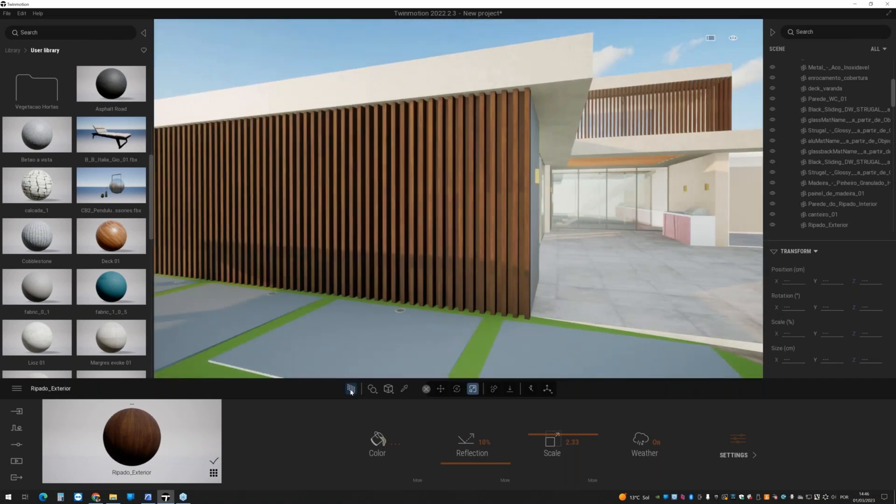
pyautogui.click(352, 389)
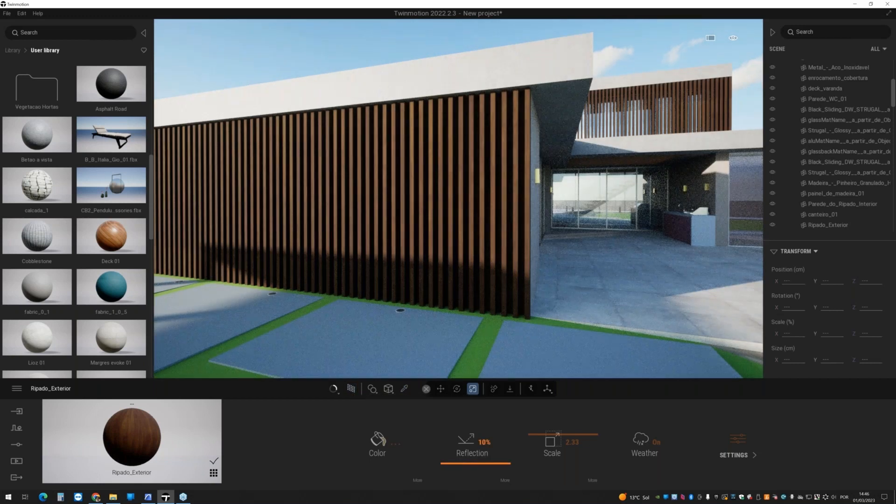
pyautogui.moveTo(476, 463); pyautogui.dragTo(476, 451)
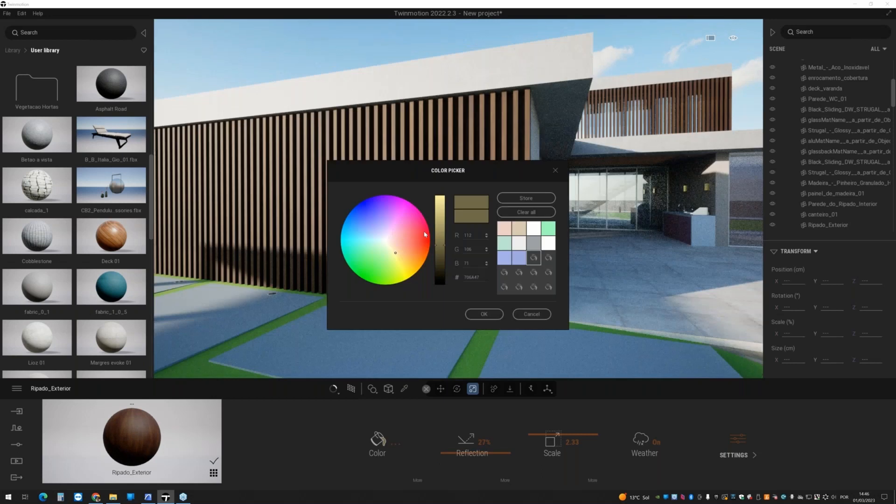
# - Change the slatted cladding's colour tint to a light neutral grey, RGB 187, 188, 181
pyautogui.click(386, 241)
pyautogui.click(444, 223)
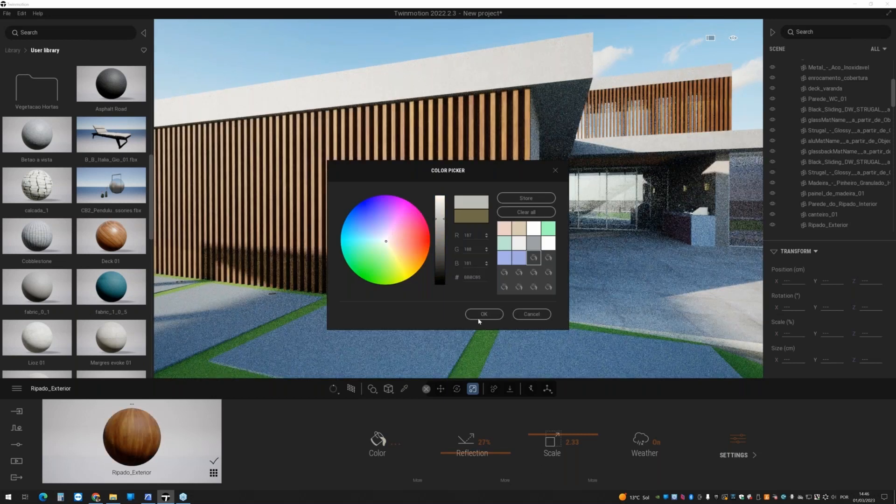
pyautogui.click(479, 318)
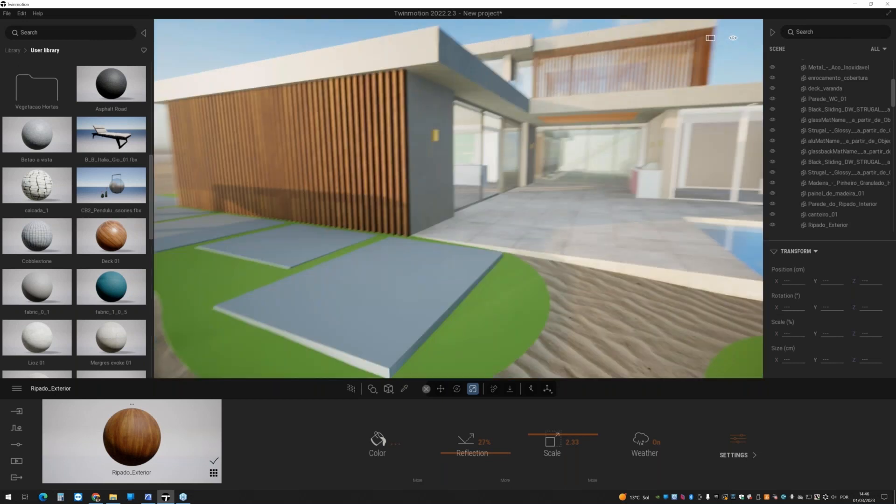
# - Apply the Betao a vista library material to the garden paving slabs and set its texture scale to 0.30
pyautogui.moveTo(383, 180); pyautogui.dragTo(357, 199, button='right')
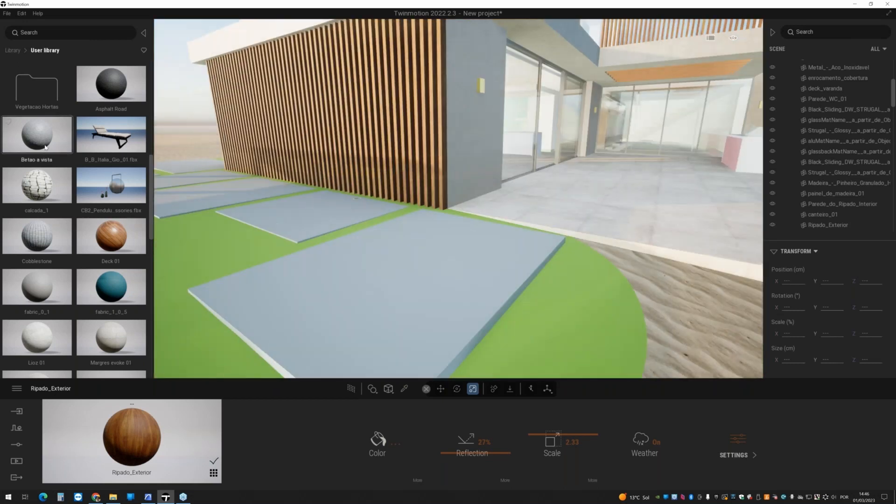
pyautogui.moveTo(45, 147); pyautogui.dragTo(367, 275)
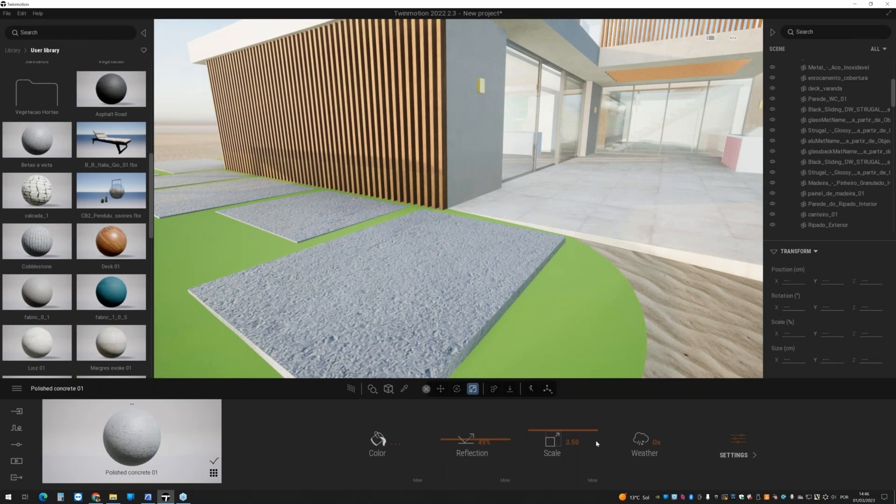
pyautogui.moveTo(597, 444); pyautogui.dragTo(551, 463)
# - Apply the Betao a vista library material to the rounded platform by the pergola and increase its texture scale
pyautogui.moveTo(537, 298); pyautogui.dragTo(444, 303, button='right')
pyautogui.press('a')
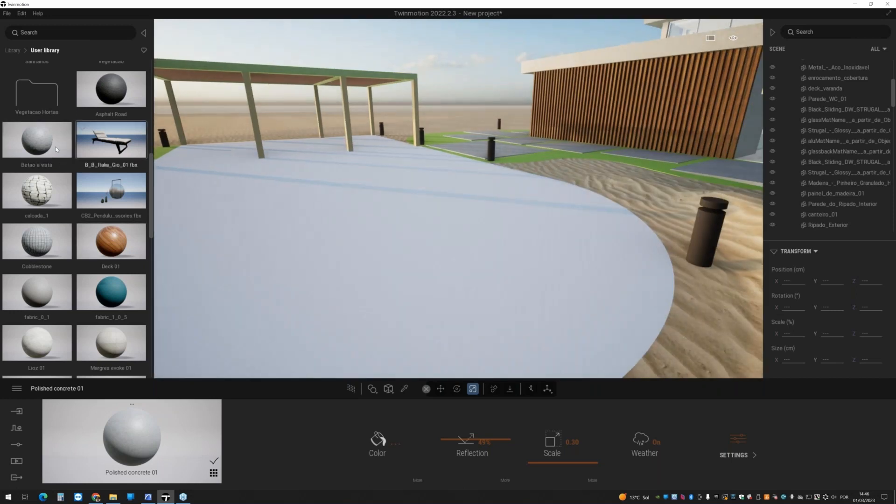
pyautogui.moveTo(55, 146); pyautogui.dragTo(429, 276)
pyautogui.moveTo(558, 460)
pyautogui.mouseDown()
pyautogui.moveTo(558, 430)
pyautogui.moveTo(559, 446)
pyautogui.mouseUp()
# - Sample the sand's pedrinhas material beside the pool and reduce its texture scale to 0.63
pyautogui.moveTo(355, 252); pyautogui.dragTo(403, 400, button='right')
pyautogui.press('w')
pyautogui.press('s')
pyautogui.click(404, 389)
pyautogui.click(426, 299)
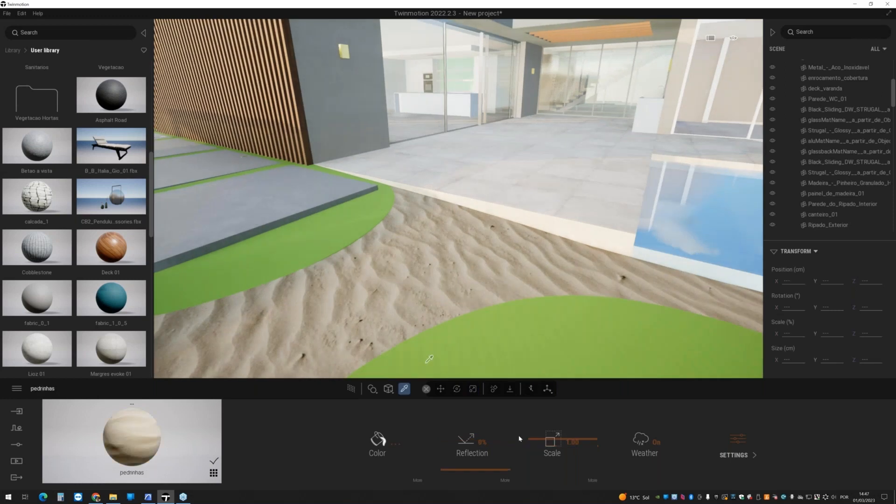
pyautogui.moveTo(534, 441); pyautogui.dragTo(538, 446)
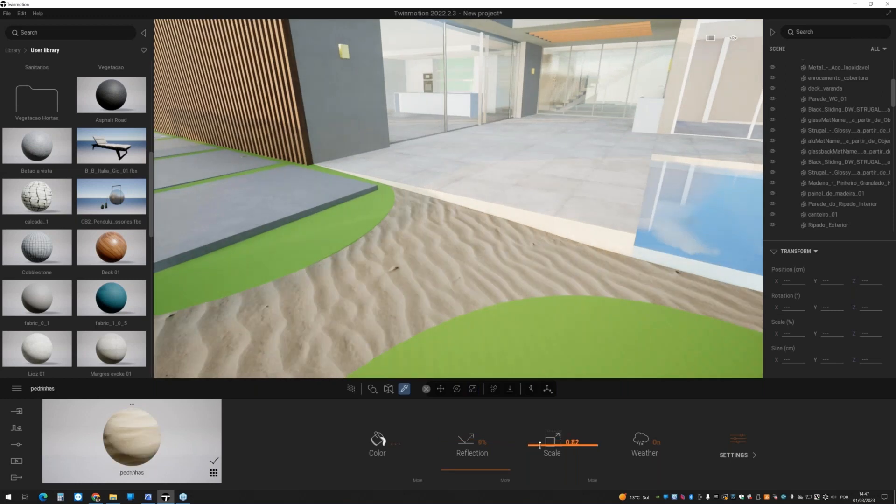
pyautogui.press('s')
pyautogui.moveTo(448, 327); pyautogui.dragTo(377, 299, button='right')
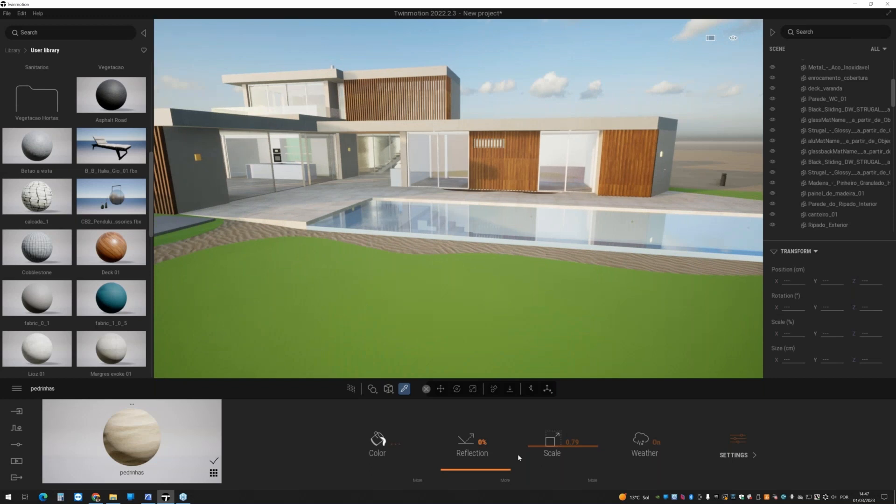
pyautogui.moveTo(538, 449); pyautogui.dragTo(538, 454)
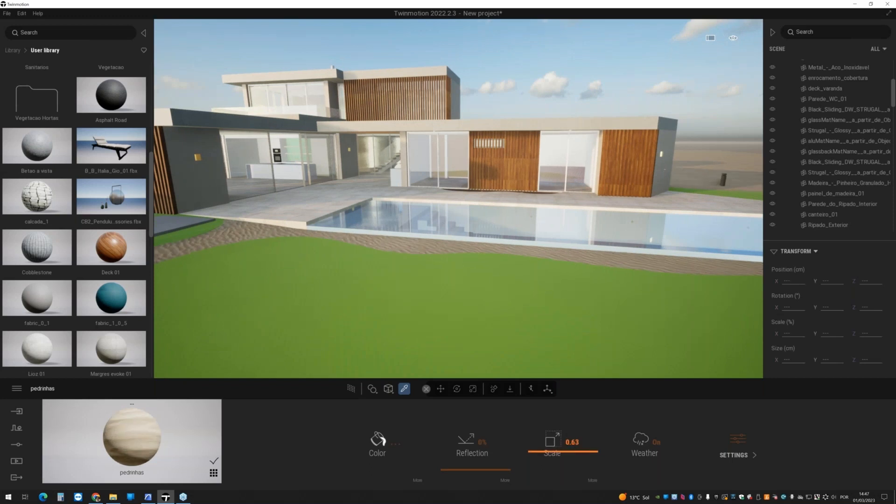
# - Select the pool water object AGUA_PISCINA and hide it to expose the basin and its steps
pyautogui.moveTo(467, 280); pyautogui.dragTo(455, 228, button='right')
pyautogui.press('w')
pyautogui.press('w')
pyautogui.press('s')
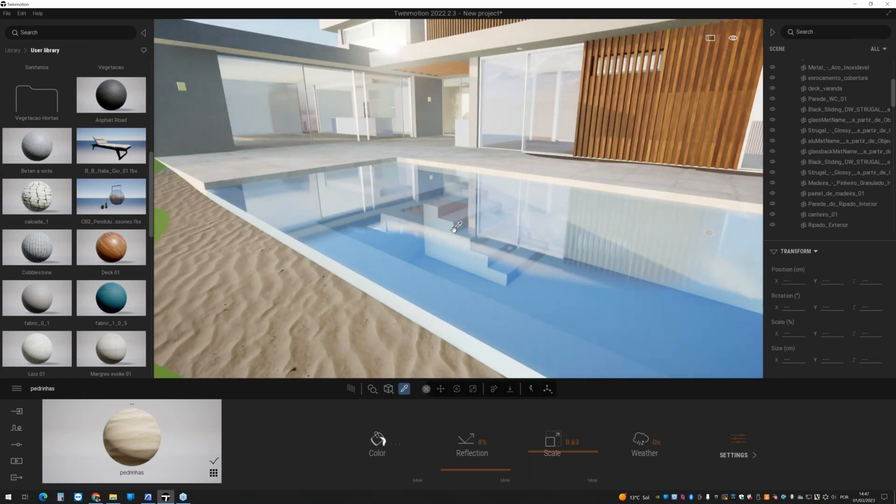
pyautogui.press('Escape')
pyautogui.click(459, 255)
pyautogui.click(441, 389)
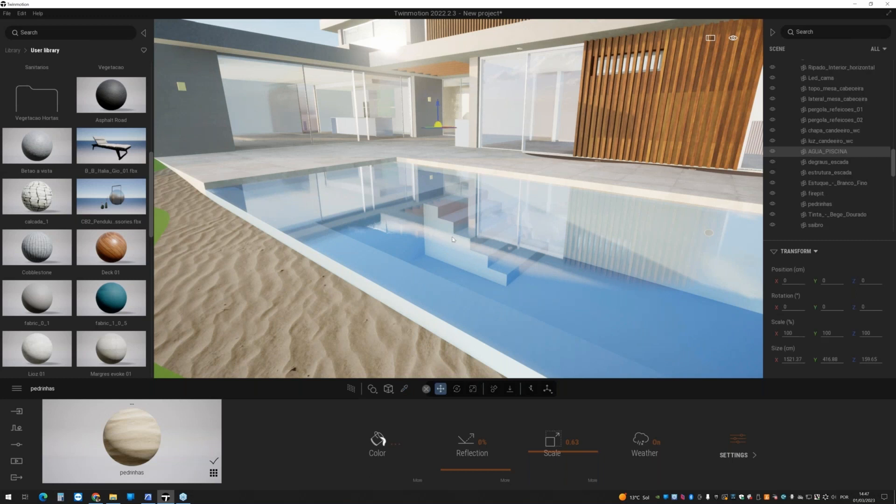
pyautogui.click(773, 152)
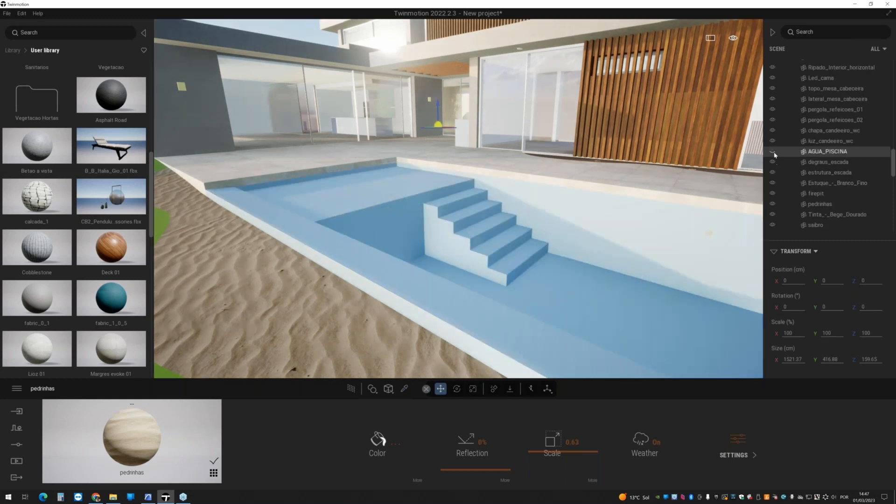
pyautogui.click(773, 152)
pyautogui.click(774, 152)
pyautogui.moveTo(471, 206); pyautogui.dragTo(393, 176)
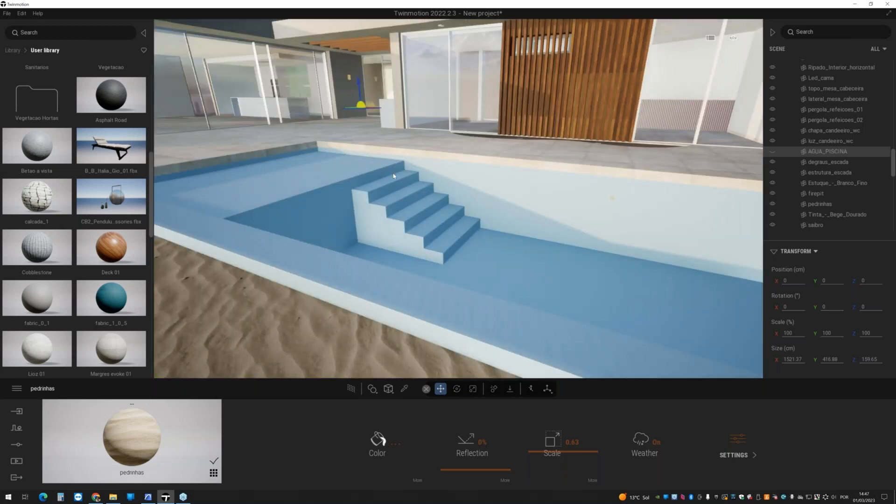
pyautogui.click(405, 389)
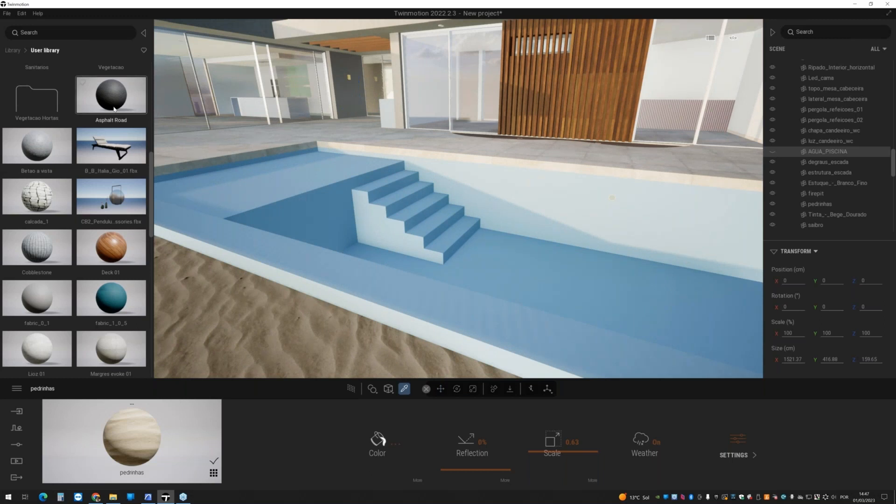
pyautogui.click(410, 485)
pyautogui.click(379, 440)
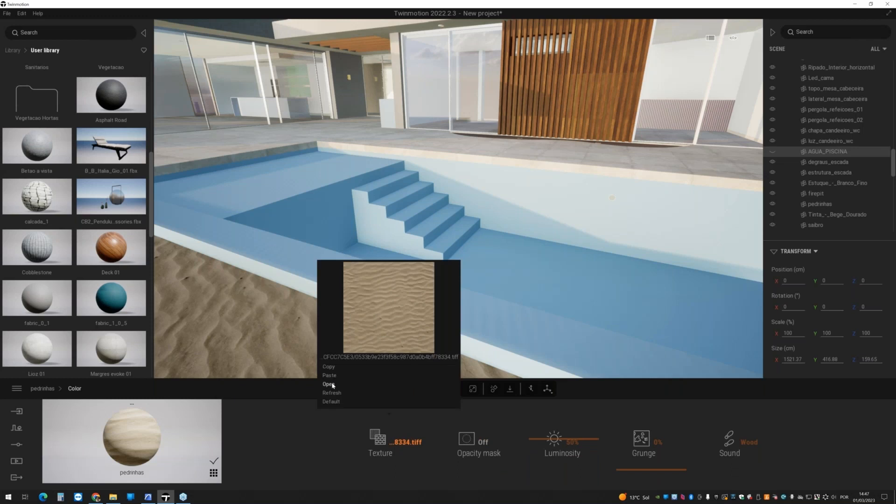
pyautogui.click(328, 385)
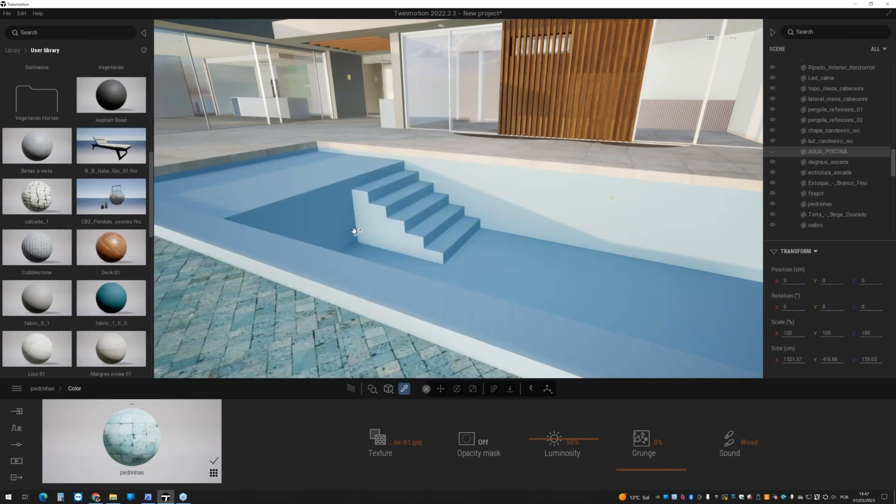
pyautogui.moveTo(261, 224); pyautogui.dragTo(302, 226, button='middle')
pyautogui.hotkey('ctrl', 'z')
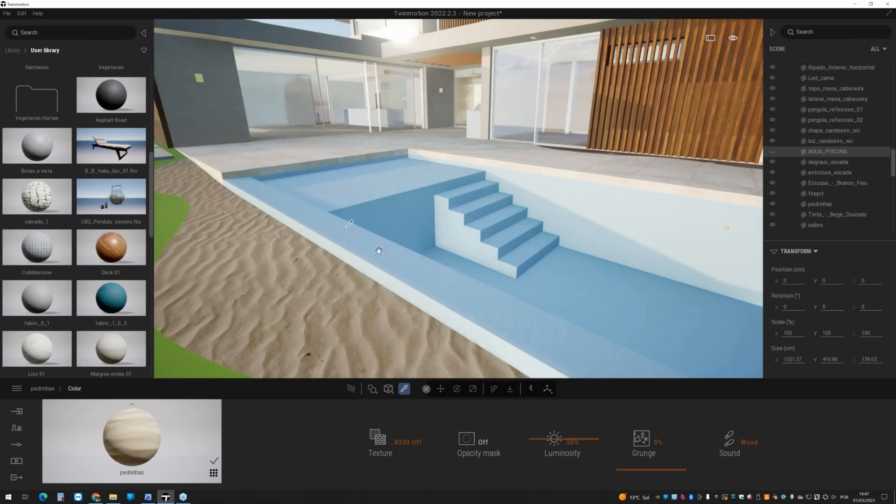
# - Sample the pool basin's pedra_piscina material and replace its colour texture with the blue-green stone tile image
pyautogui.click(378, 250)
pyautogui.click(418, 480)
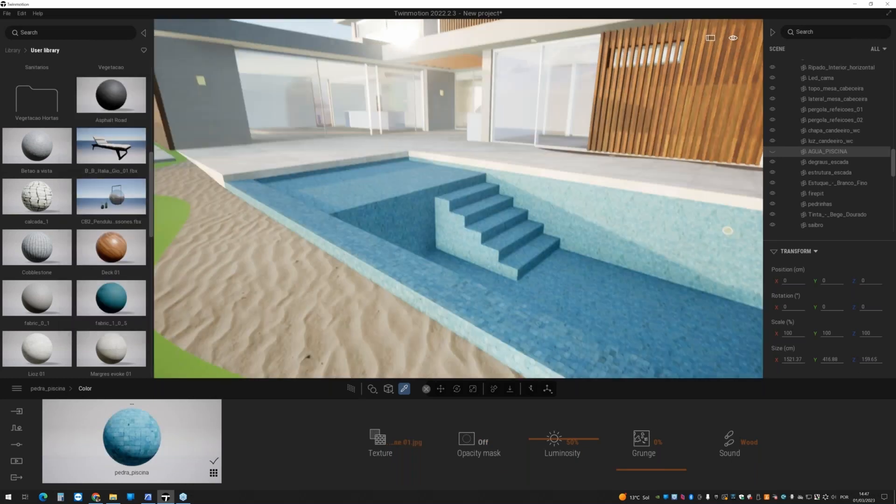
pyautogui.scroll(5, 458, 318)
pyautogui.scroll(-5, 458, 318)
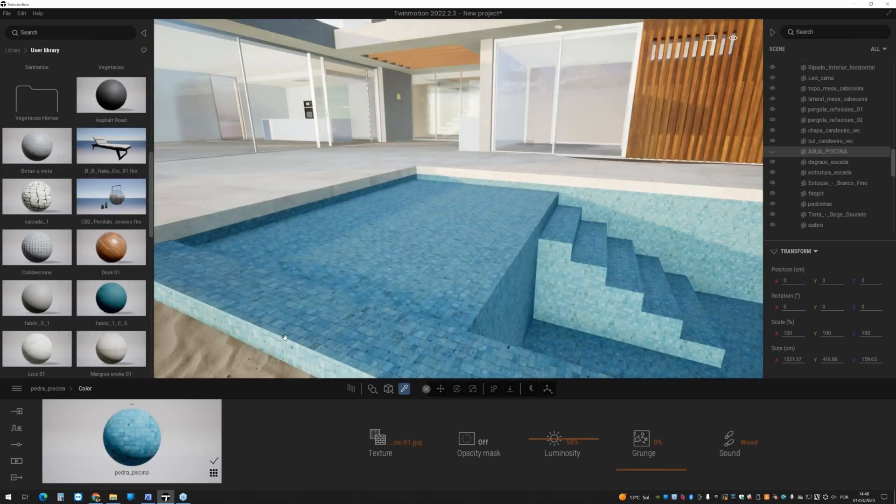
# - Increase the texture scale of the pool's pedra_piscina material to 2.84
pyautogui.rightClick(93, 400)
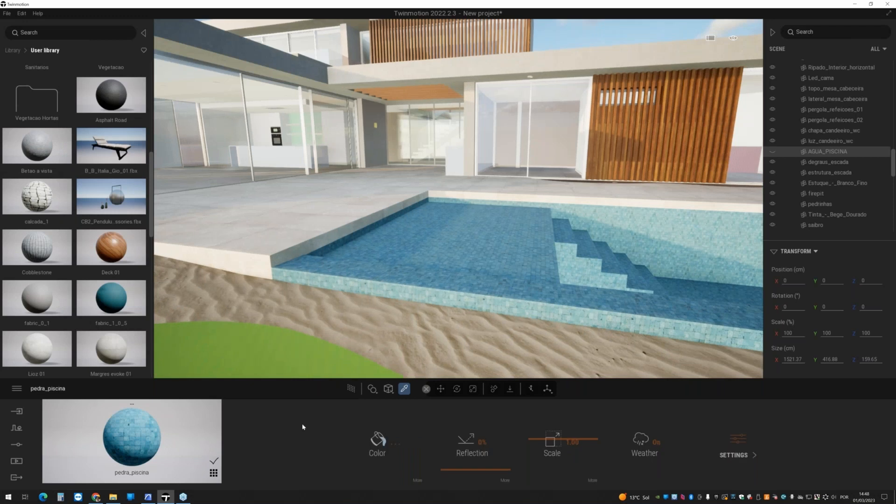
pyautogui.moveTo(554, 442)
pyautogui.mouseDown()
pyautogui.moveTo(555, 433)
pyautogui.moveTo(541, 433)
pyautogui.mouseUp()
pyautogui.moveTo(533, 298); pyautogui.dragTo(621, 298, button='right')
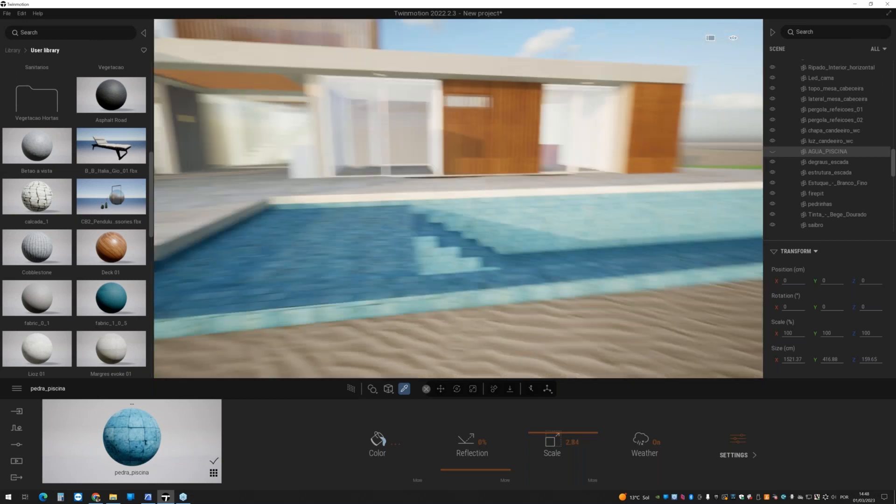
pyautogui.moveTo(532, 299); pyautogui.dragTo(467, 308, button='right')
pyautogui.moveTo(533, 299); pyautogui.dragTo(467, 299, button='right')
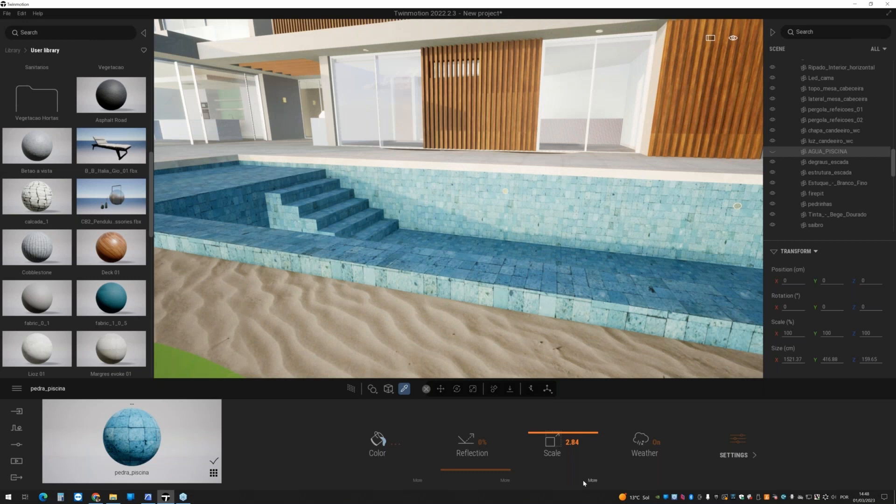
# - Shift the pedra_piscina texture along Y to about -0.45 so the tiles align with the basin edges
pyautogui.click(592, 480)
pyautogui.moveTo(686, 442); pyautogui.dragTo(671, 442)
pyautogui.moveTo(461, 296)
pyautogui.mouseDown(button='right')
pyautogui.moveTo(462, 285)
pyautogui.moveTo(448, 287)
pyautogui.moveTo(454, 303)
pyautogui.mouseUp(button='right')
pyautogui.press('w')
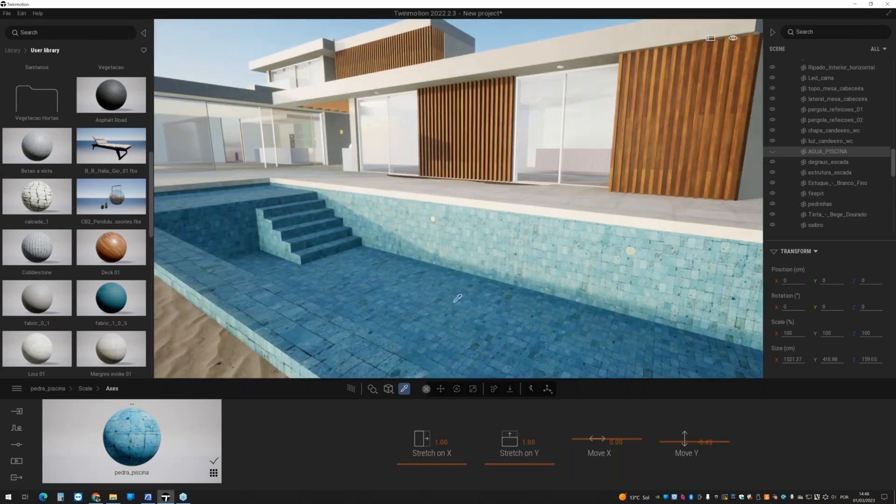
# - Show the AGUA_PISCINA pool water again and preview it briefly with the Path Tracer
pyautogui.click(772, 152)
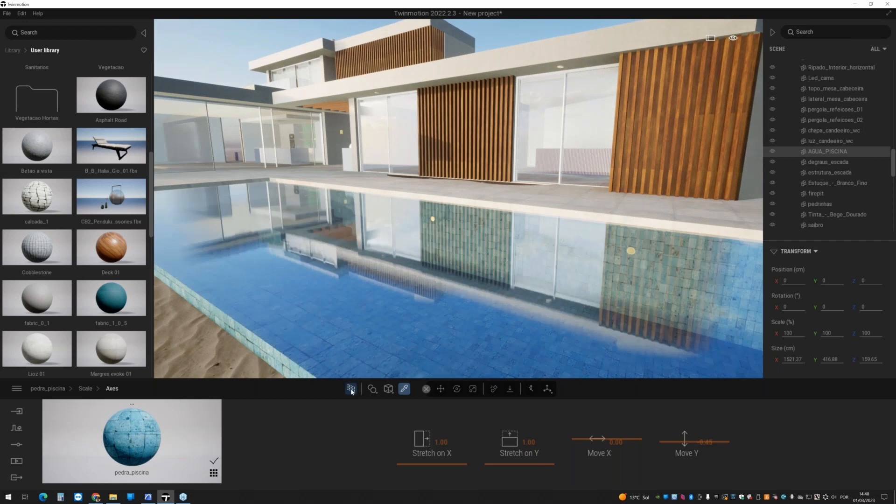
pyautogui.click(322, 389)
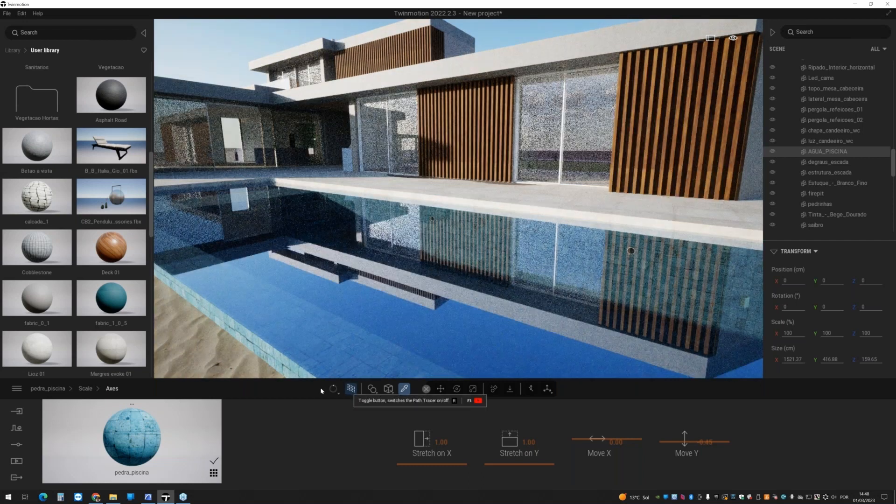
pyautogui.click(321, 390)
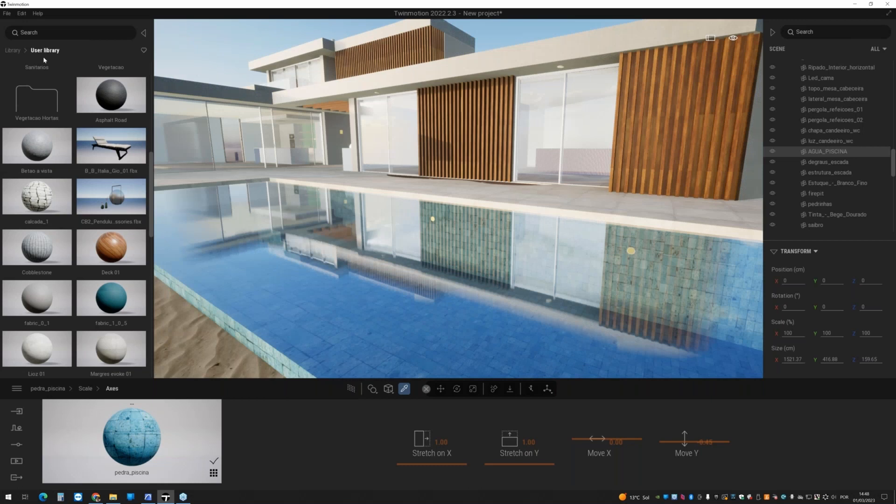
# - Apply the Contora pattern glass material from the library's glass materials to the pool water
pyautogui.click(13, 50)
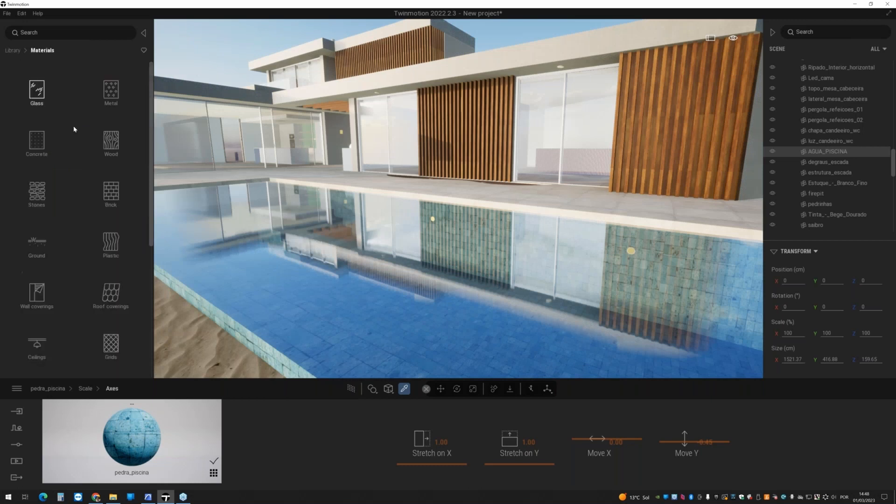
pyautogui.click(35, 94)
pyautogui.moveTo(101, 181)
pyautogui.scroll(-2, 86, 147)
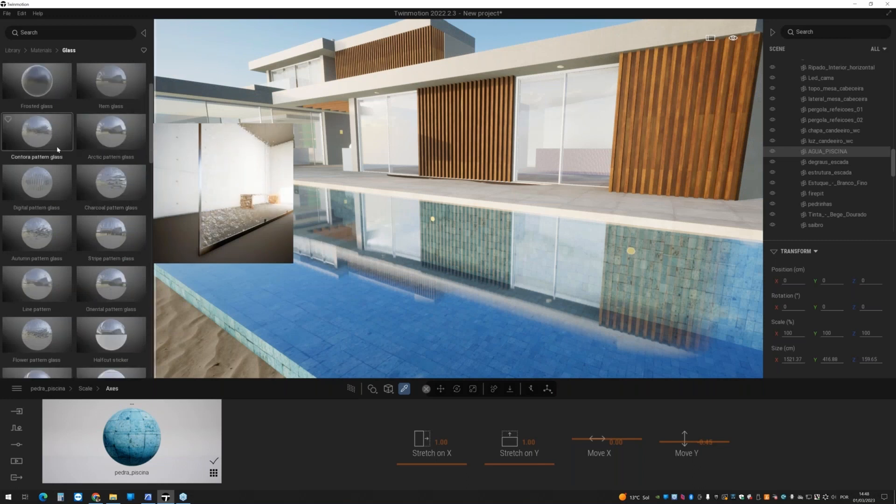
pyautogui.moveTo(58, 149); pyautogui.dragTo(369, 225)
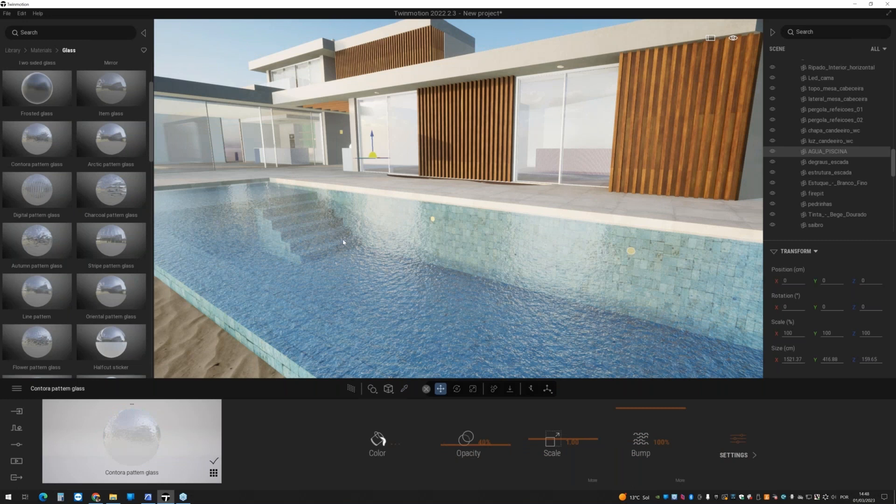
# - Set the water's Contora pattern glass to 15% opacity, scale 8.77 and 16% bump
pyautogui.click(459, 454)
pyautogui.moveTo(460, 457); pyautogui.dragTo(459, 460)
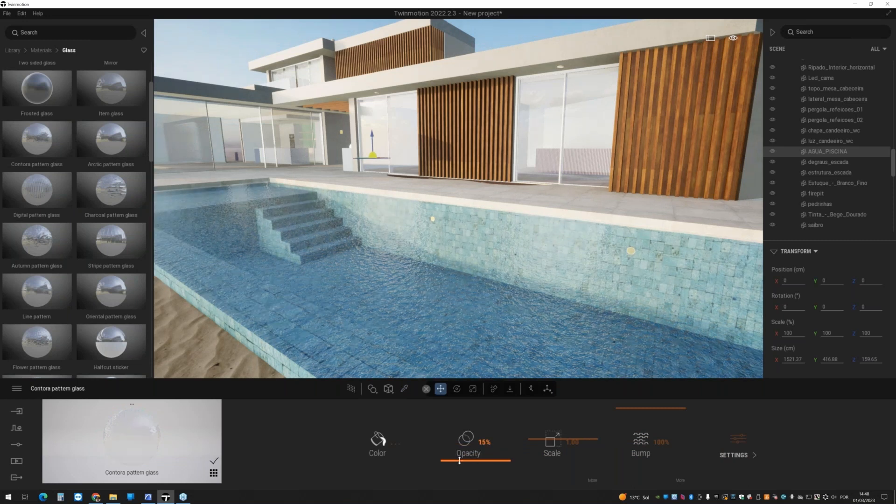
pyautogui.moveTo(552, 441); pyautogui.dragTo(546, 410)
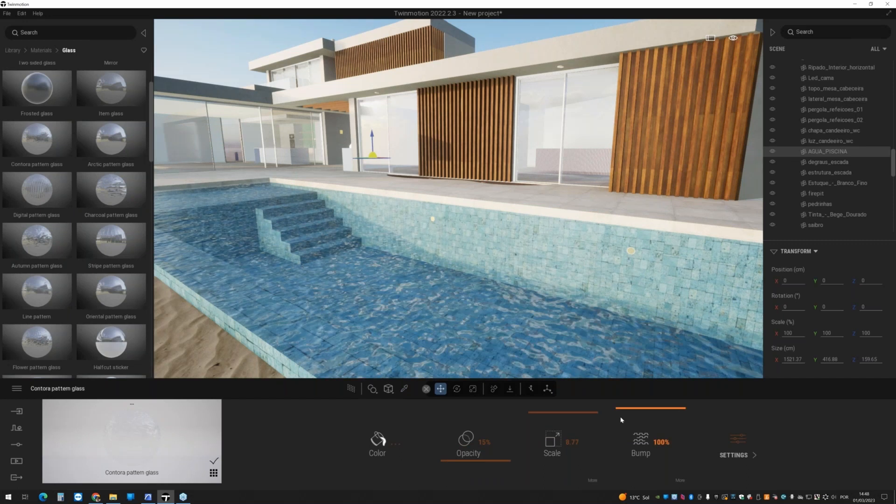
pyautogui.moveTo(621, 420); pyautogui.dragTo(631, 461)
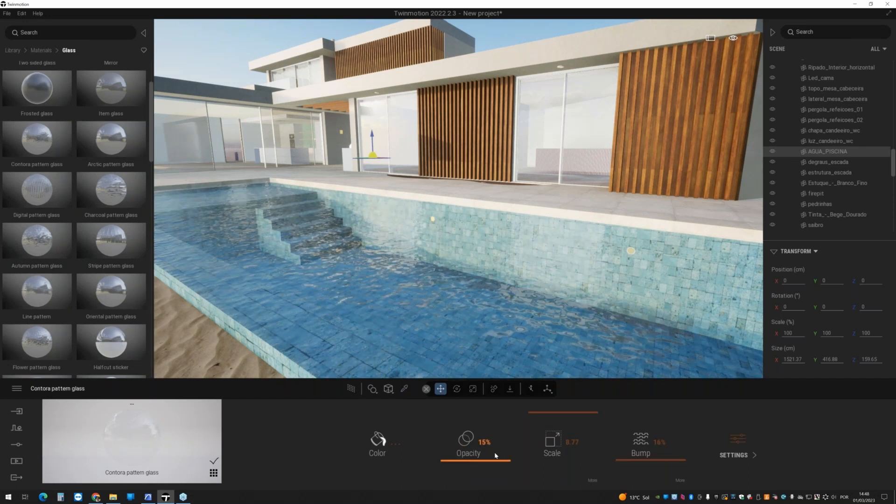
# - Set the scale of the water's Contora pattern glass to 25
pyautogui.moveTo(541, 413); pyautogui.dragTo(541, 398)
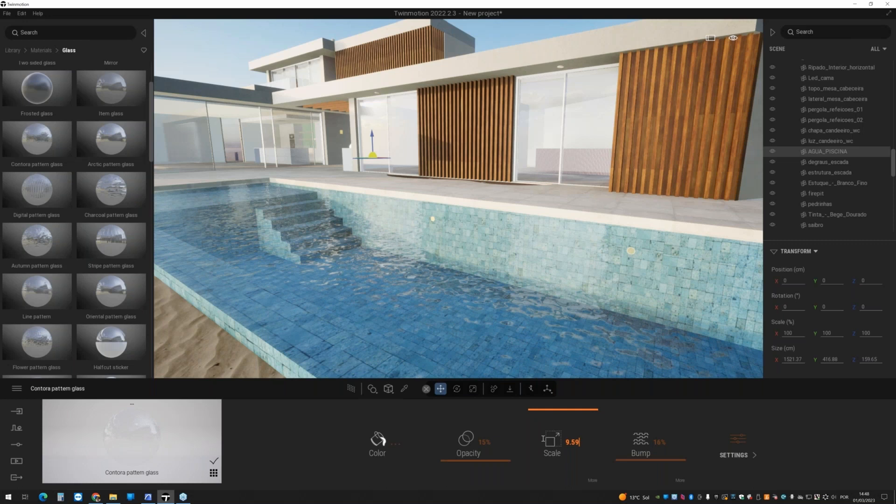
pyautogui.press('BackSpace')
pyautogui.press('BackSpace')
pyautogui.press('BackSpace')
pyautogui.press('BackSpace')
pyautogui.write('25')
pyautogui.press('Return')
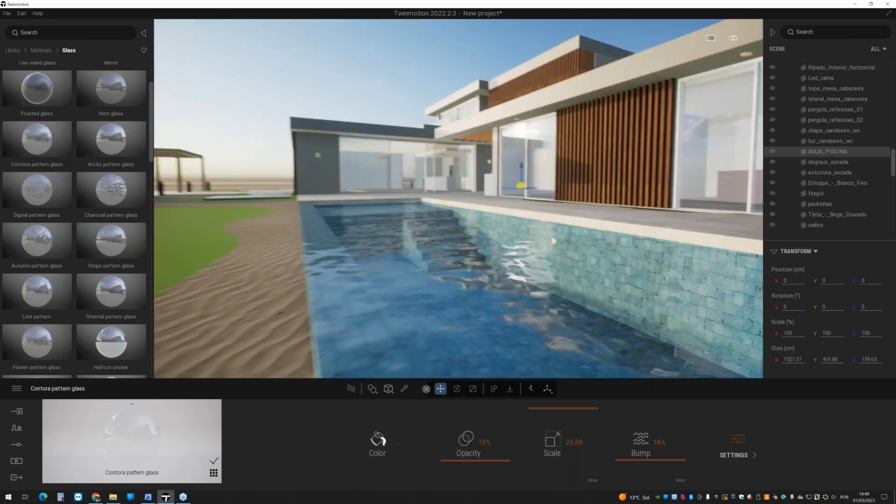
# - Check the water with the Path Tracer and lower its material to 10% opacity and 11% bump
pyautogui.moveTo(374, 340); pyautogui.dragTo(420, 340, button='right')
pyautogui.click(352, 390)
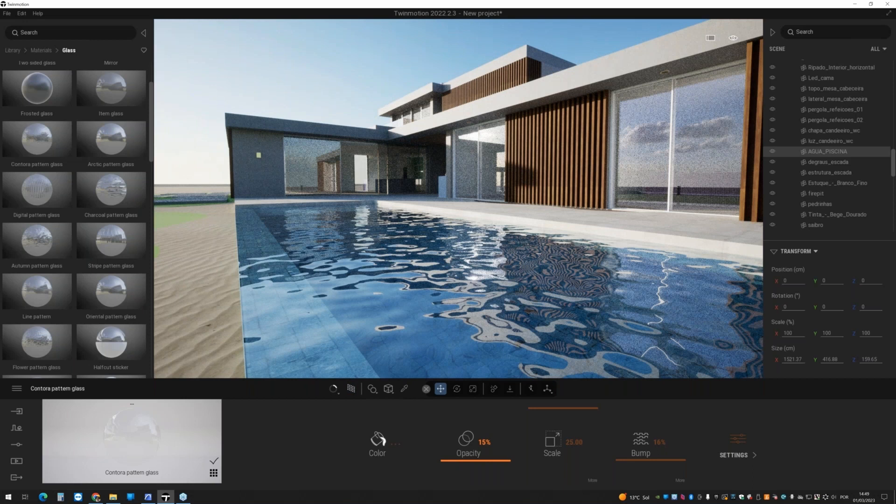
pyautogui.moveTo(460, 462); pyautogui.dragTo(457, 463)
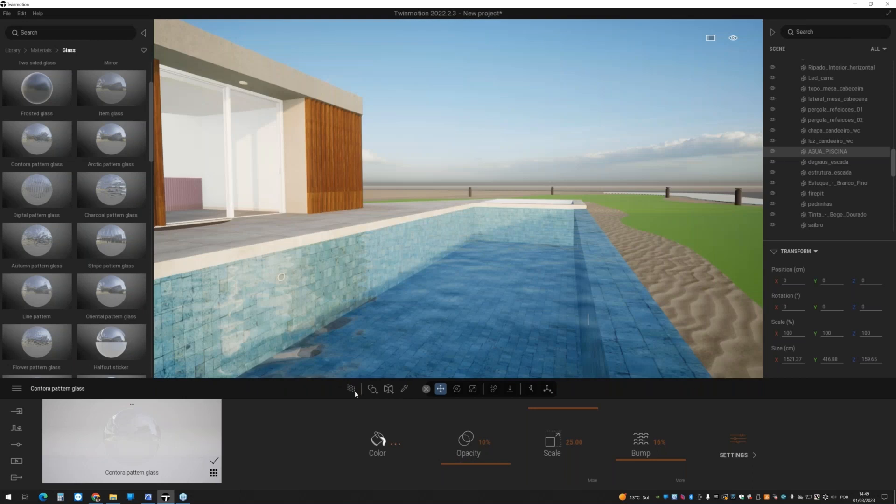
pyautogui.click(348, 389)
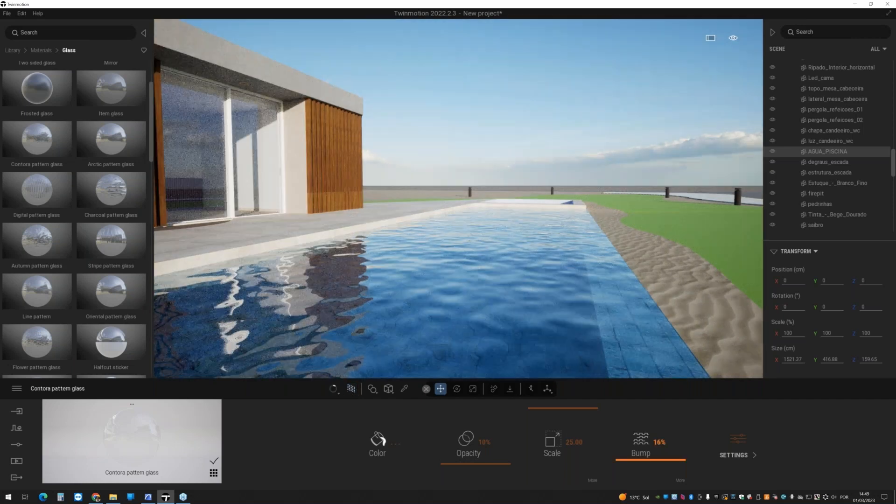
pyautogui.moveTo(651, 460); pyautogui.dragTo(651, 464)
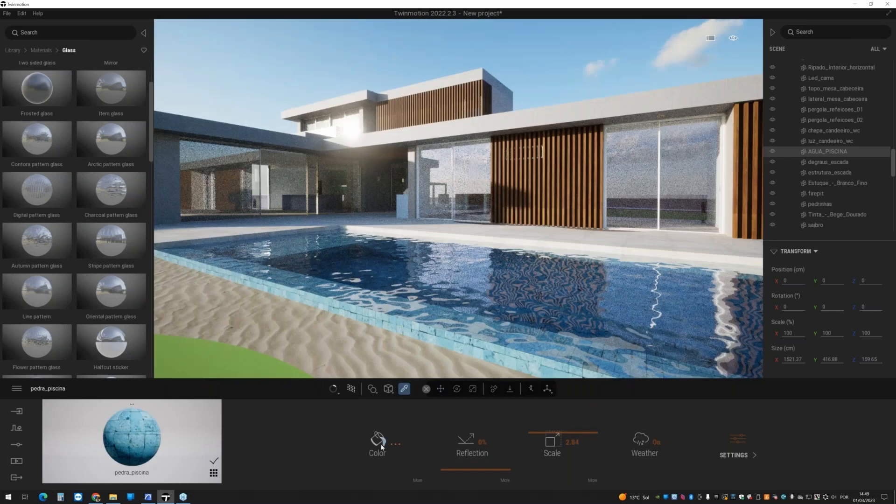
# - Brighten the pedra_piscina tile colour to the lighter blue #91C0DD
pyautogui.click(378, 441)
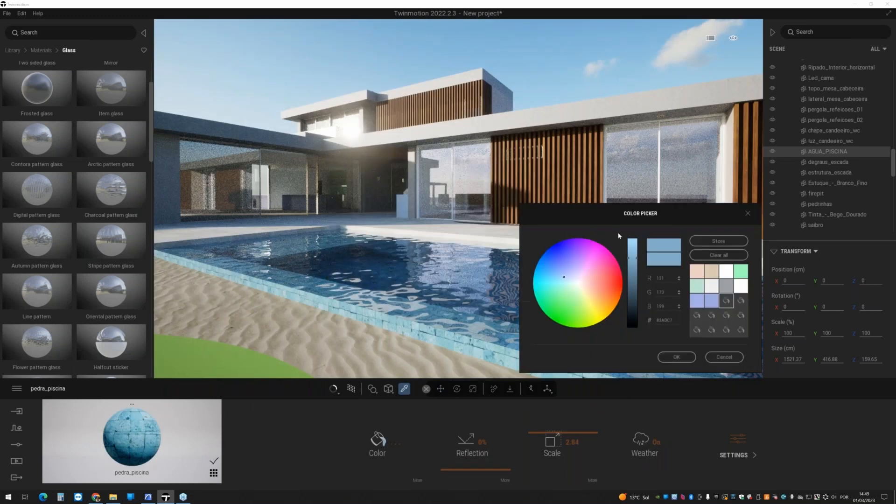
pyautogui.click(633, 251)
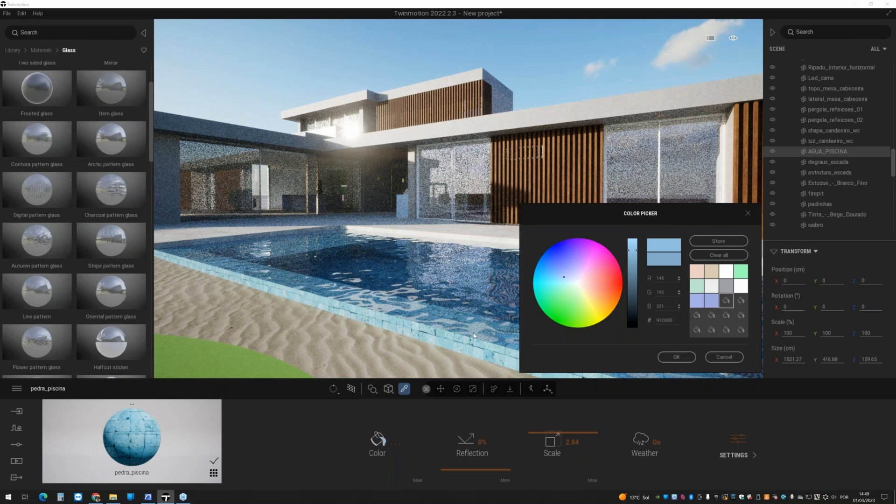
pyautogui.click(473, 334)
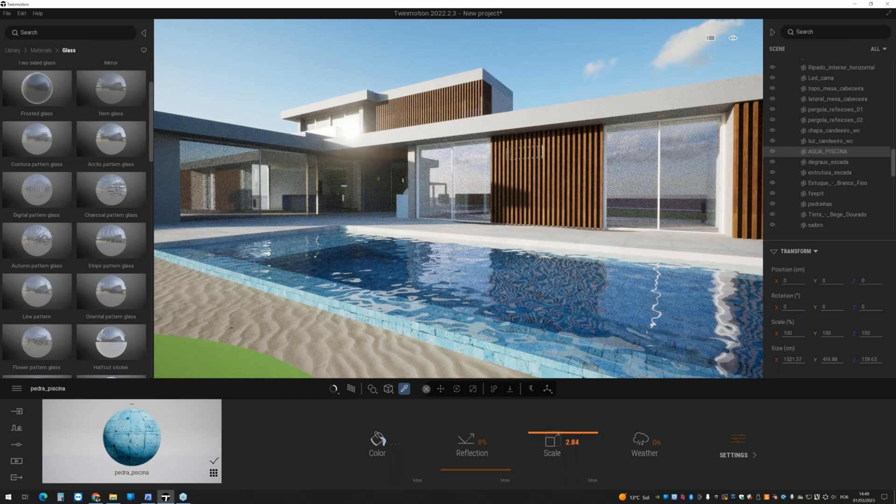
# - Sample the pool water's Contora pattern glass and set its scale to 30 and bump to 5%
pyautogui.click(509, 298)
pyautogui.click(574, 442)
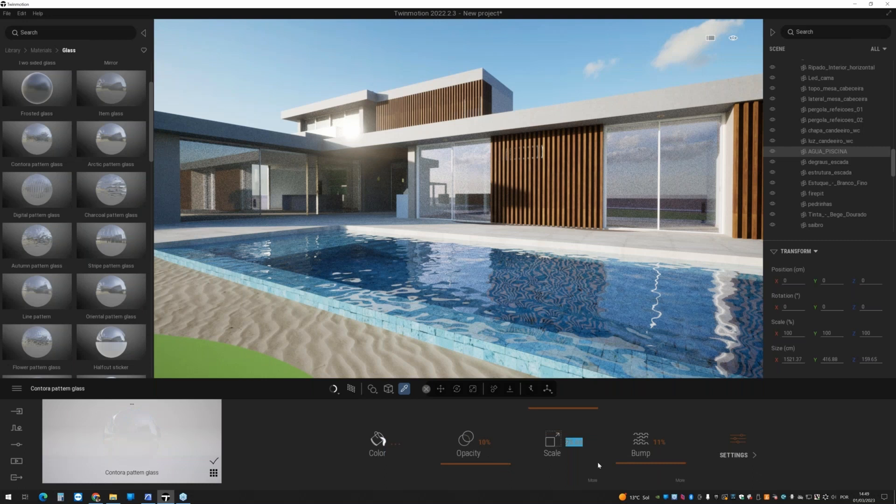
pyautogui.write('20')
pyautogui.press('Return')
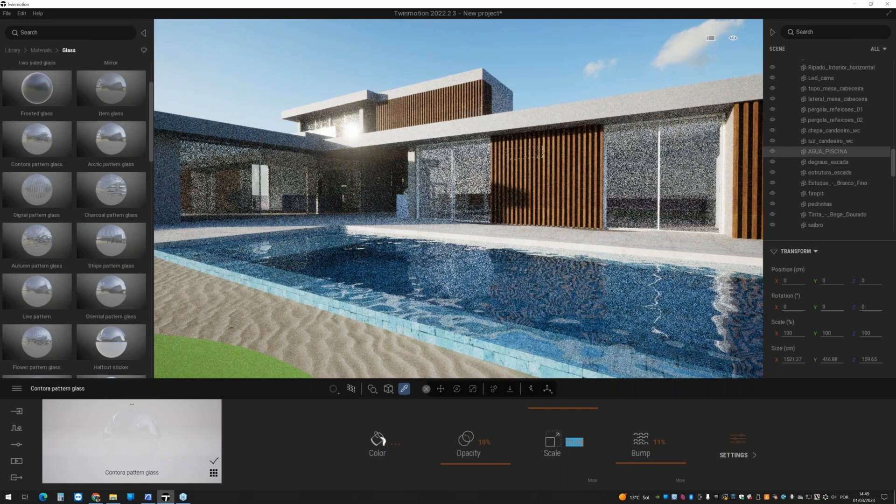
pyautogui.press('Tab')
pyautogui.write('5')
pyautogui.press('Return')
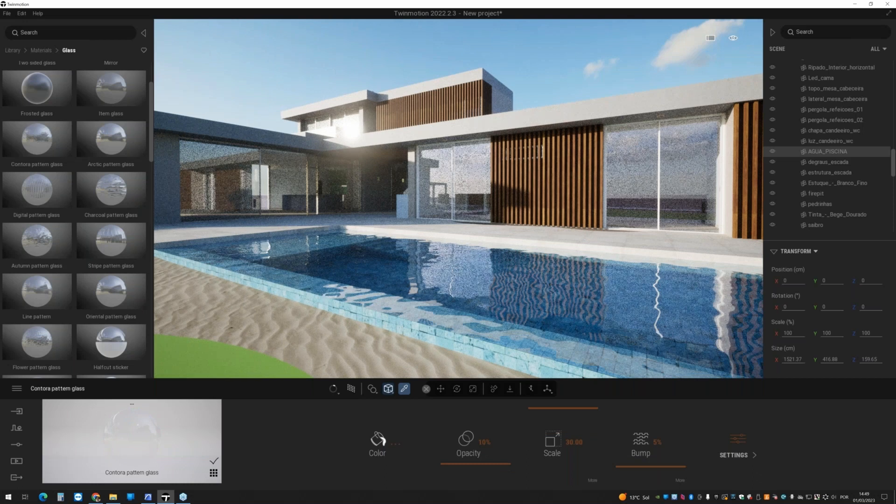
# - Examine the pool water and house from several viewpoints, with and without the Path Tracer
pyautogui.click(351, 389)
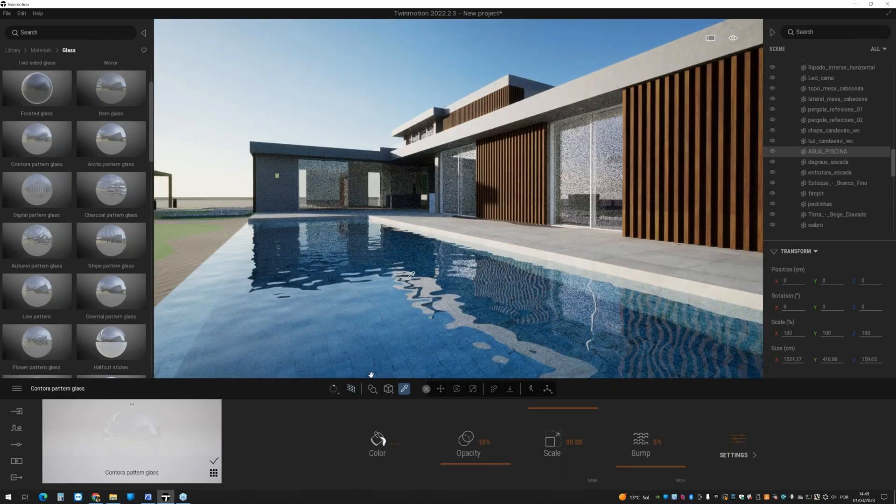
pyautogui.press('s')
pyautogui.moveTo(411, 275)
pyautogui.mouseDown(button='right')
pyautogui.moveTo(523, 280)
pyautogui.moveTo(460, 276)
pyautogui.mouseUp(button='right')
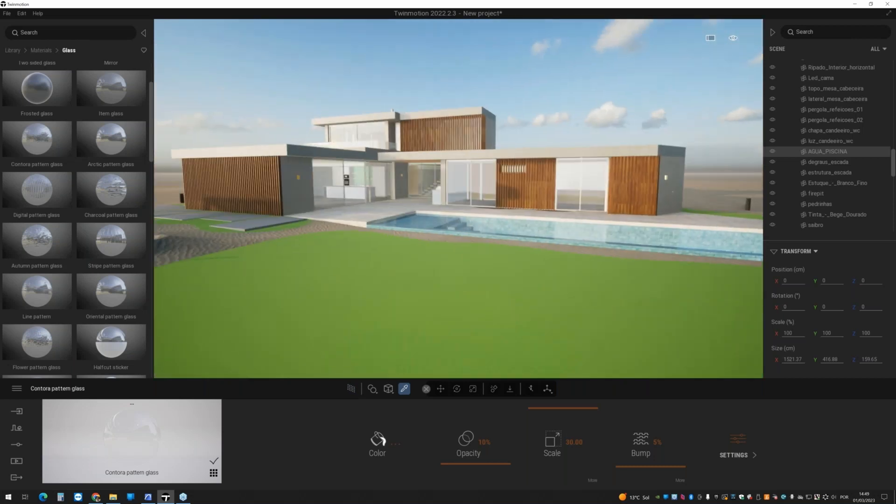
pyautogui.press('w')
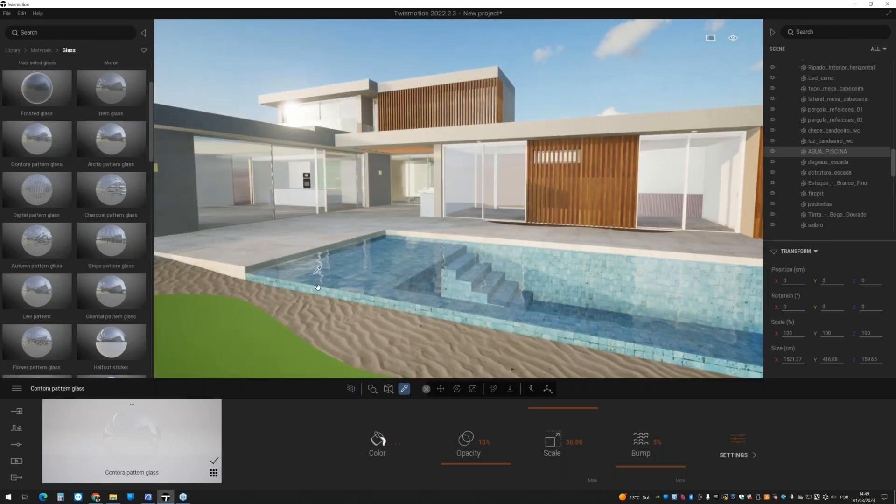
pyautogui.moveTo(318, 288); pyautogui.dragTo(312, 266, button='right')
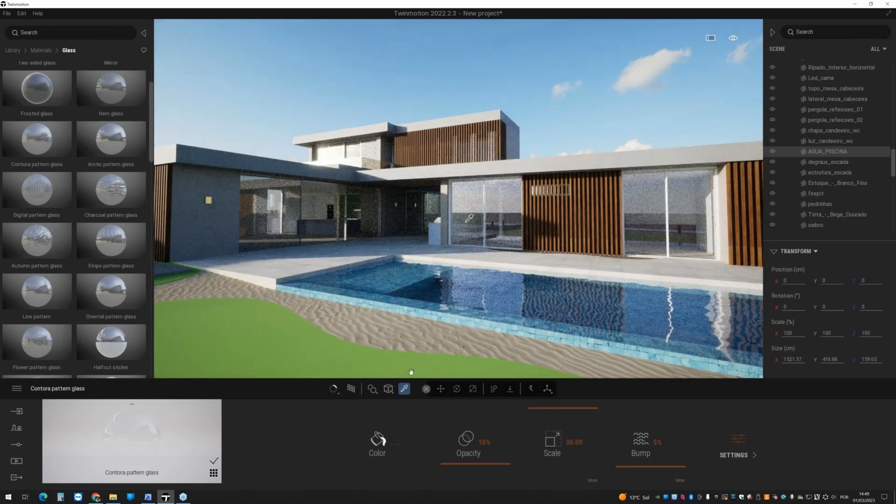
pyautogui.scroll(5, 469, 218)
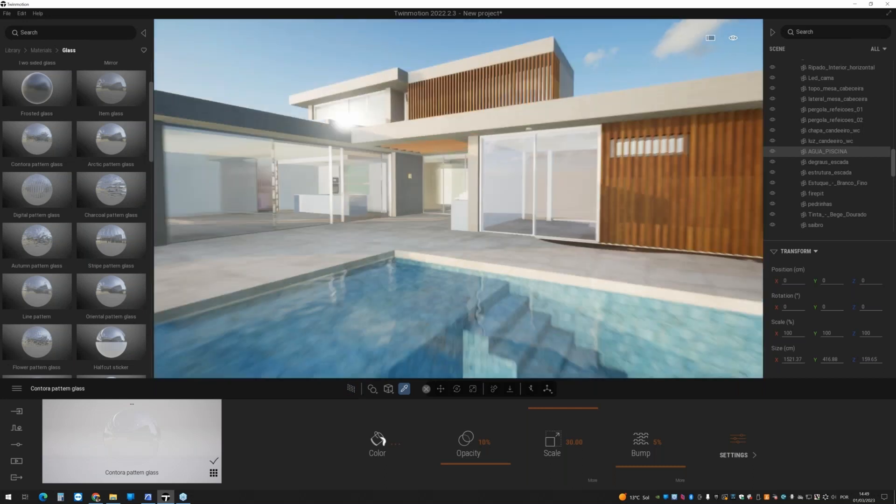
pyautogui.scroll(3, 390, 306)
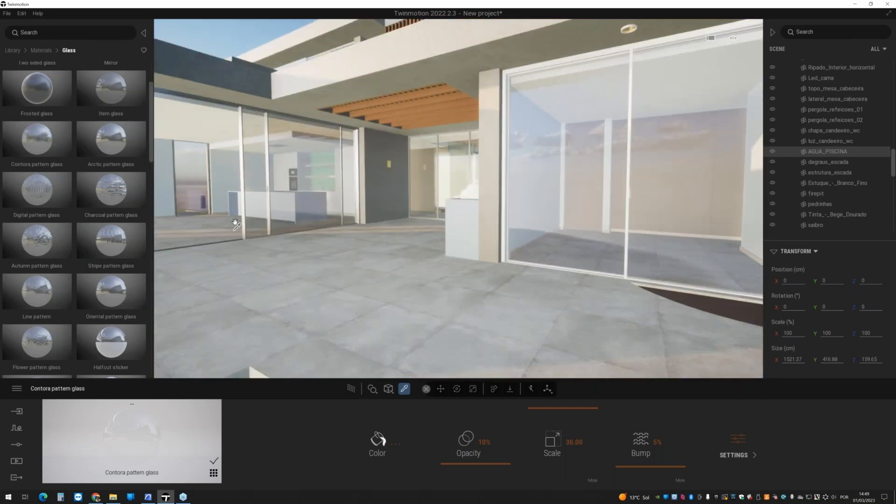
# - Sample the sliding door's glass and frame materials and examine the door frames up close
pyautogui.click(269, 214)
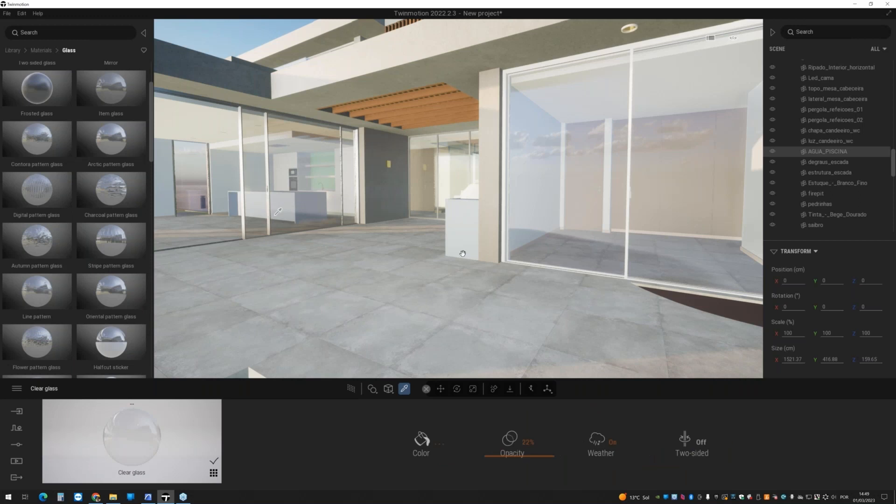
pyautogui.scroll(3, 278, 217)
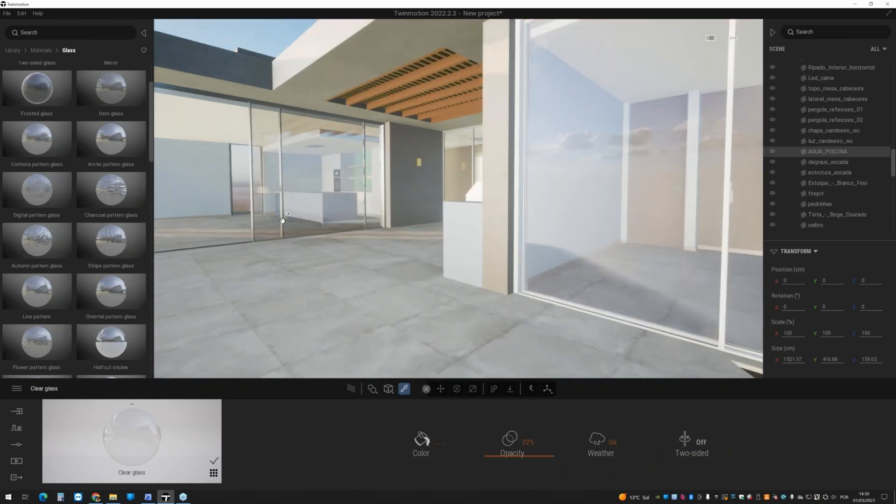
pyautogui.scroll(5, 539, 231)
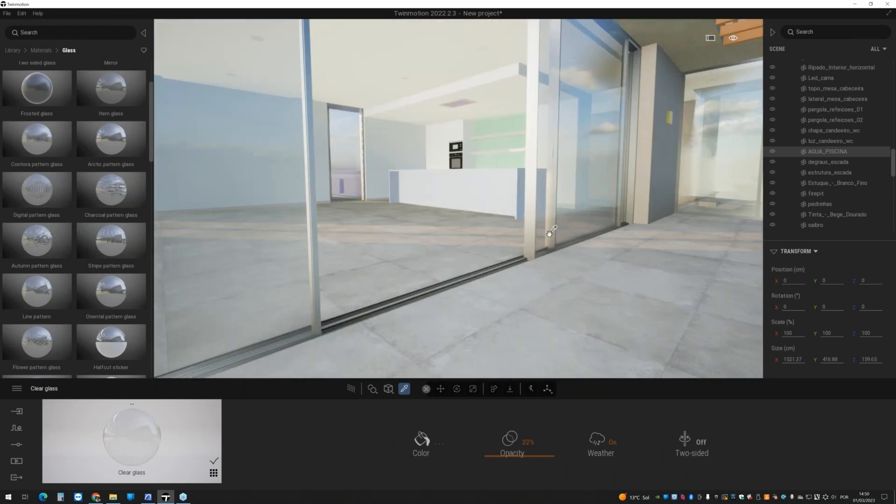
pyautogui.click(538, 233)
pyautogui.moveTo(538, 233); pyautogui.dragTo(645, 234, button='right')
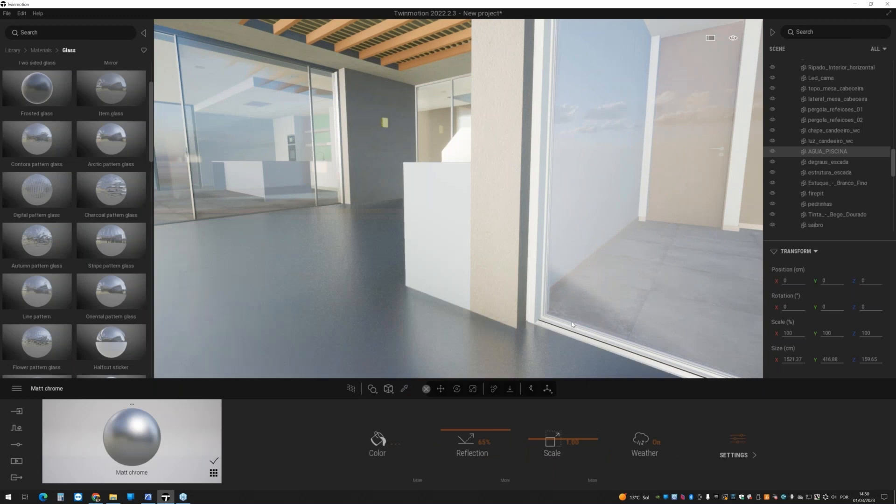
pyautogui.click(497, 318)
pyautogui.moveTo(497, 318); pyautogui.dragTo(560, 337, button='right')
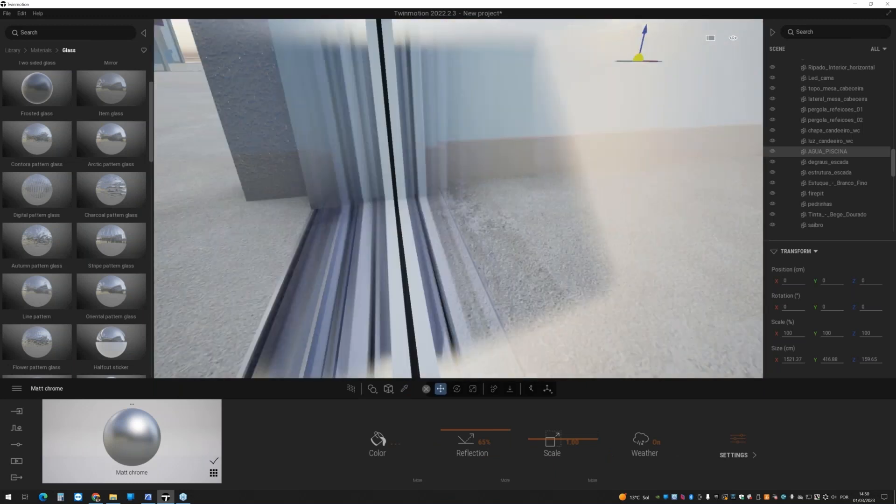
pyautogui.press('s')
pyautogui.moveTo(374, 281); pyautogui.dragTo(363, 417, button='right')
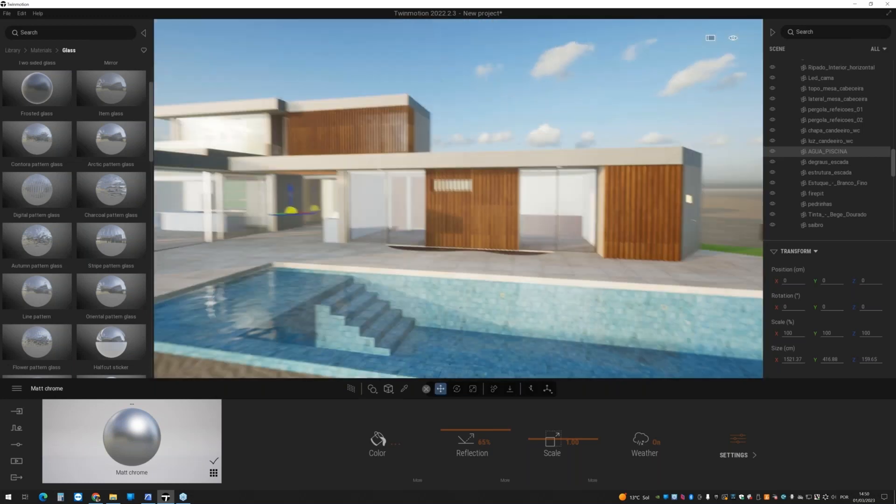
# - Check the house and pool with the Path Tracer and view them from the lawn
pyautogui.click(352, 390)
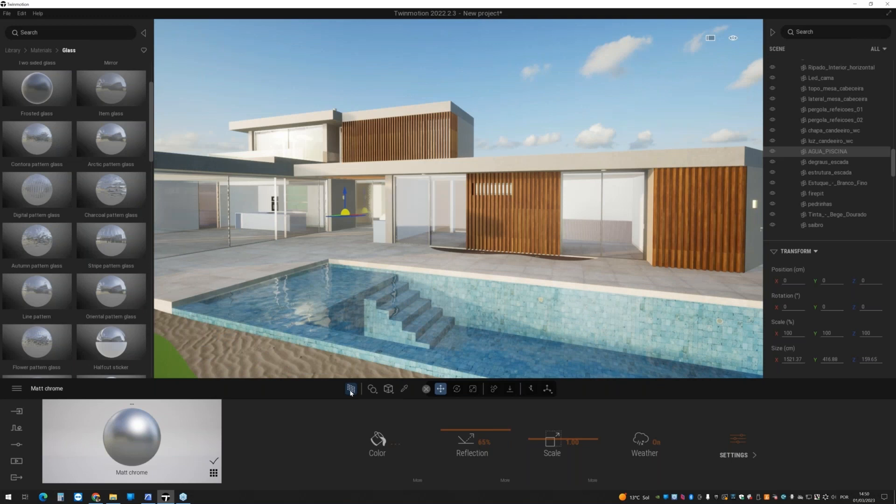
pyautogui.click(351, 391)
pyautogui.press('s')
pyautogui.moveTo(364, 343)
pyautogui.mouseDown(button='right')
pyautogui.moveTo(336, 334)
pyautogui.moveTo(340, 360)
pyautogui.mouseUp(button='right')
pyautogui.press('w')
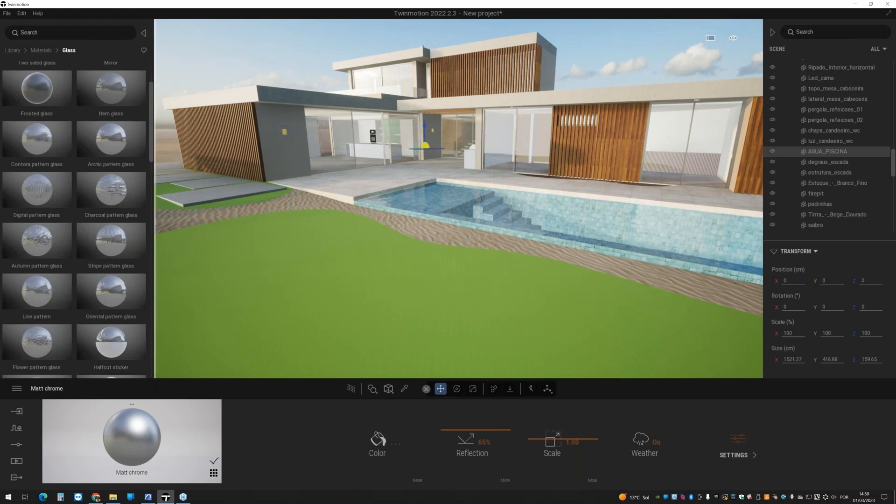
# - Browse the Trees and the Grass and flowers collections in the vegetation library and examine the lawn area
pyautogui.click(15, 51)
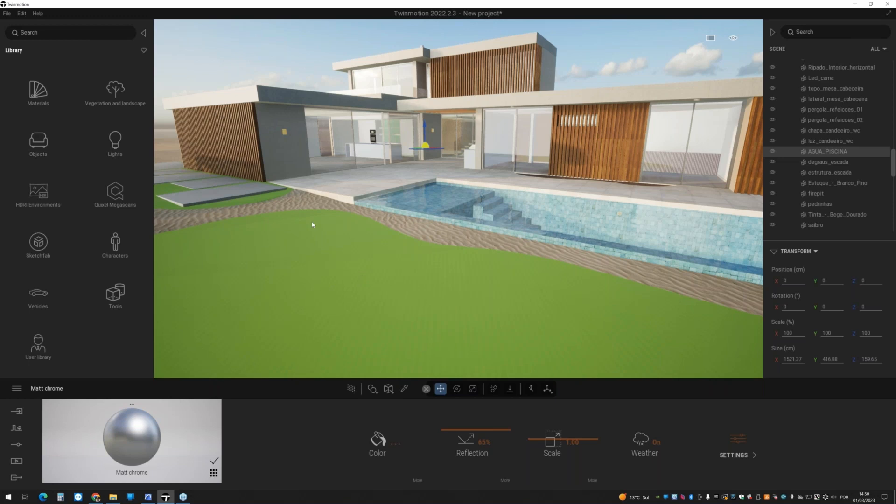
pyautogui.moveTo(366, 250); pyautogui.dragTo(449, 255, button='right')
pyautogui.scroll(5, 368, 248)
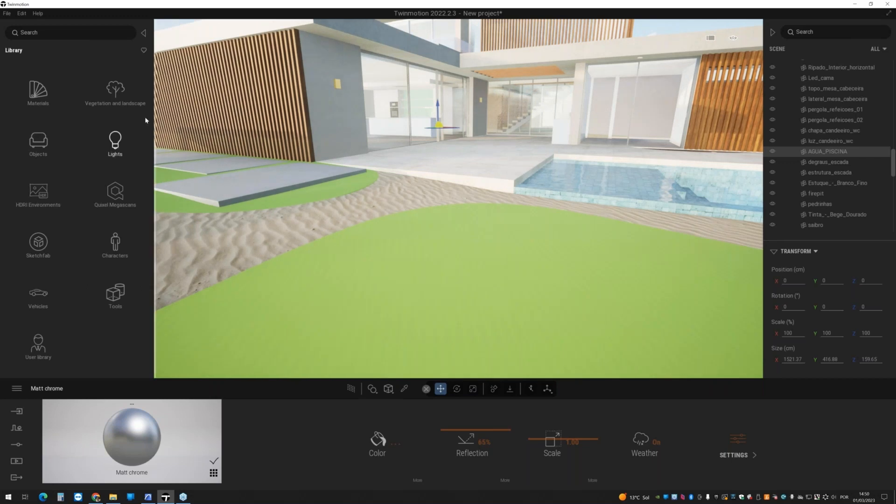
pyautogui.click(115, 91)
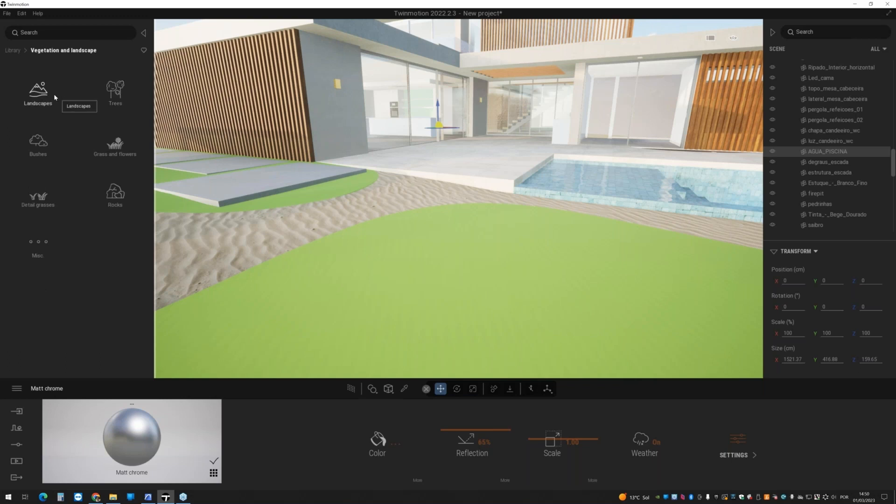
pyautogui.click(114, 97)
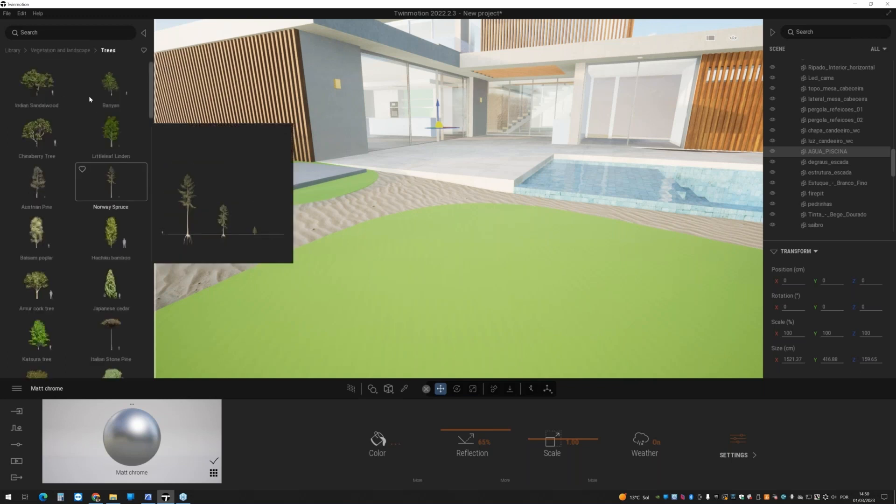
pyautogui.click(86, 51)
pyautogui.click(114, 146)
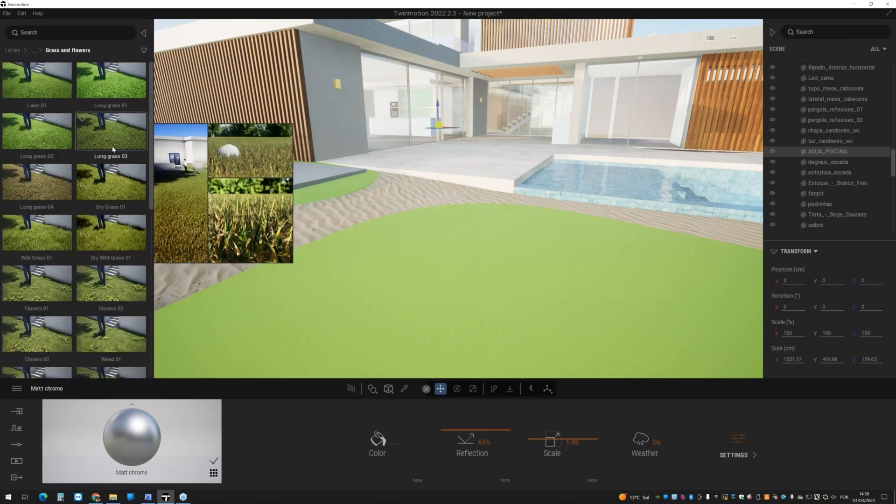
pyautogui.scroll(-2, 106, 215)
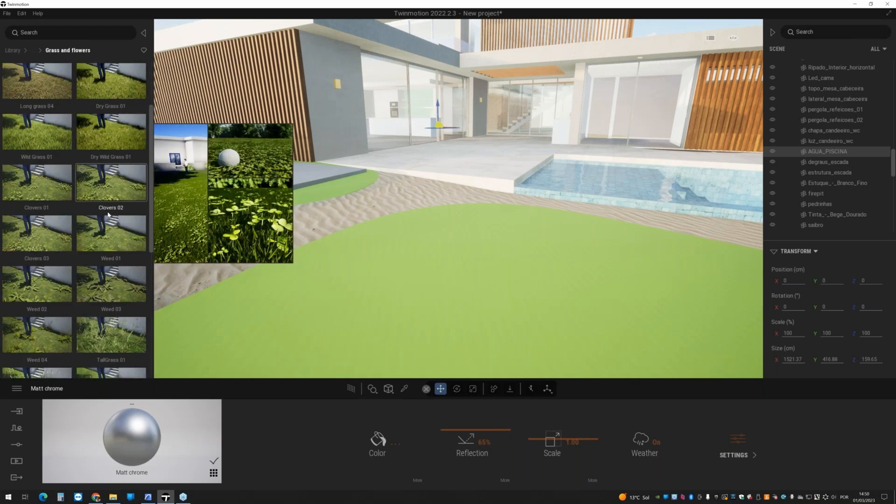
pyautogui.scroll(-5, 107, 214)
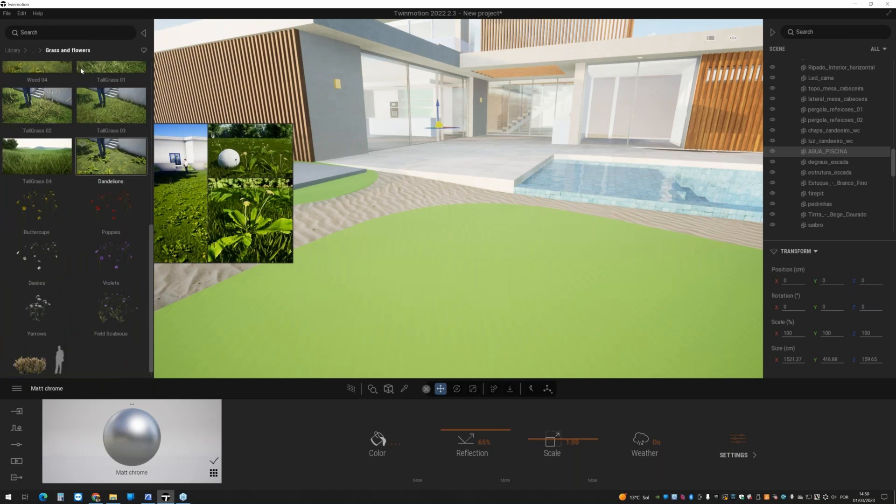
pyautogui.click(35, 51)
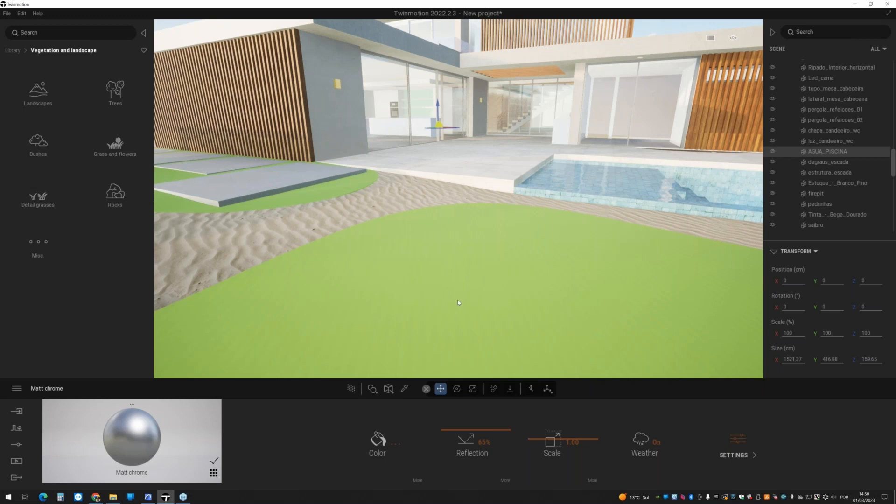
pyautogui.moveTo(457, 301); pyautogui.dragTo(513, 271, button='right')
pyautogui.scroll(4, 486, 265)
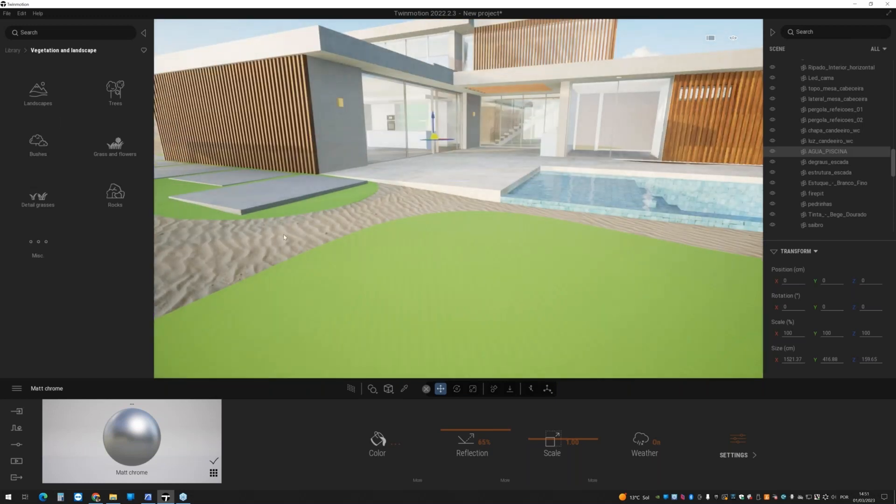
# - Open the Nature collection of the Ground materials for the lawn
pyautogui.click(14, 51)
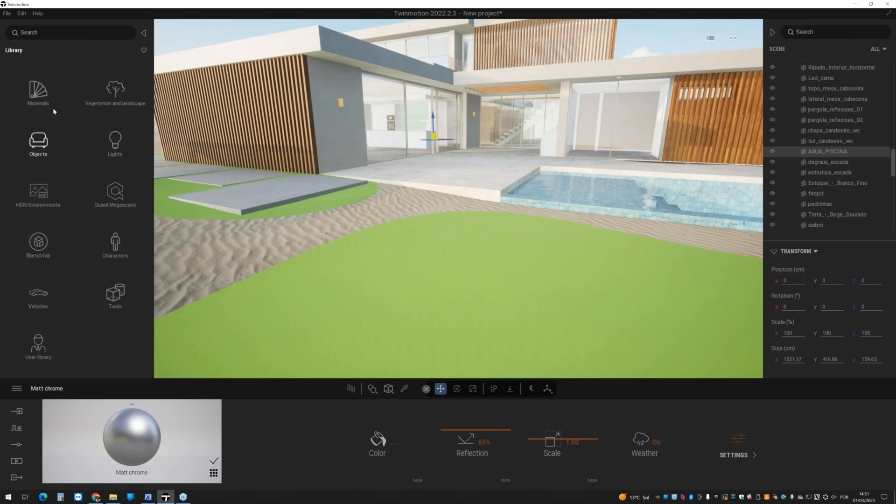
pyautogui.click(43, 95)
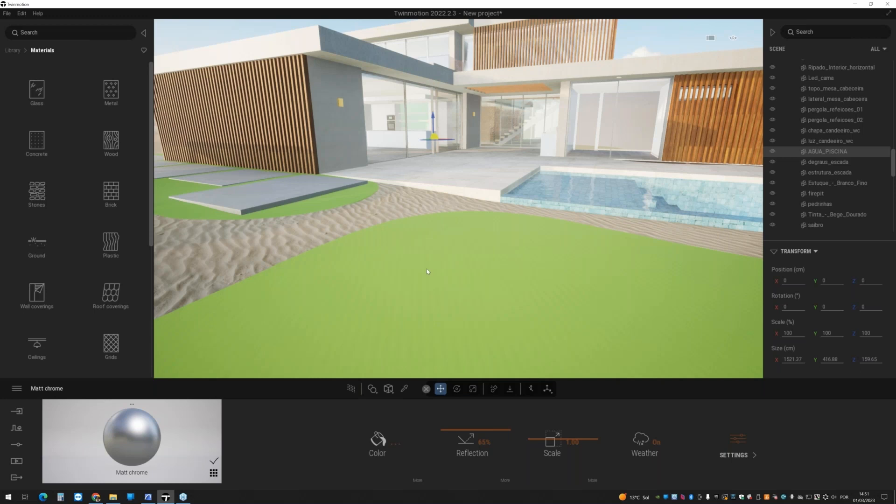
pyautogui.moveTo(427, 269); pyautogui.dragTo(434, 284, button='right')
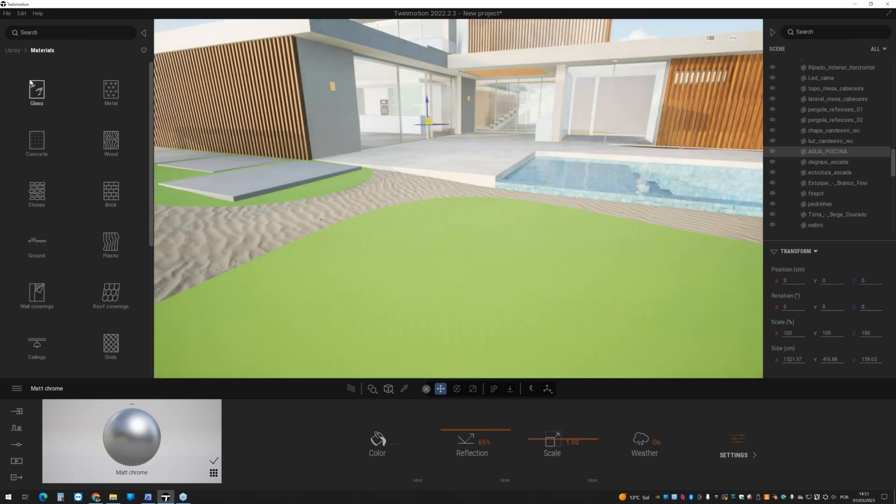
pyautogui.click(35, 247)
pyautogui.click(107, 91)
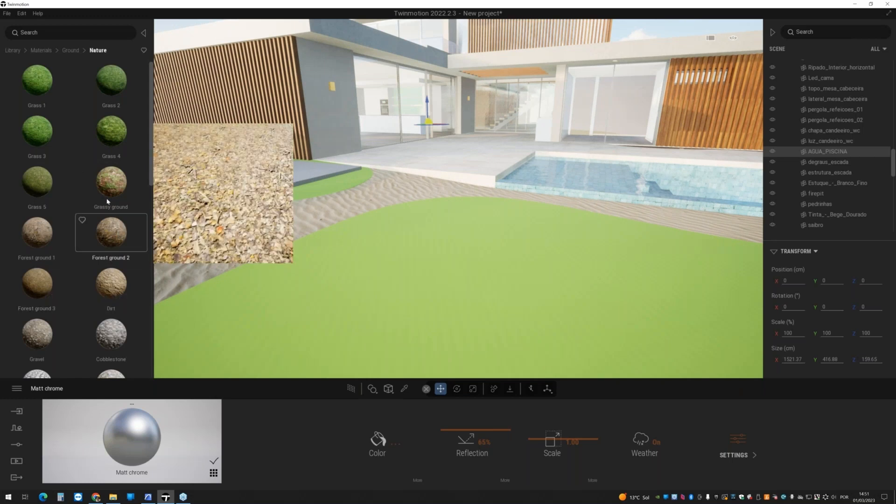
# - Try the Grassy ground and Forest ground 3 materials on the lawn
pyautogui.moveTo(107, 202); pyautogui.dragTo(353, 278)
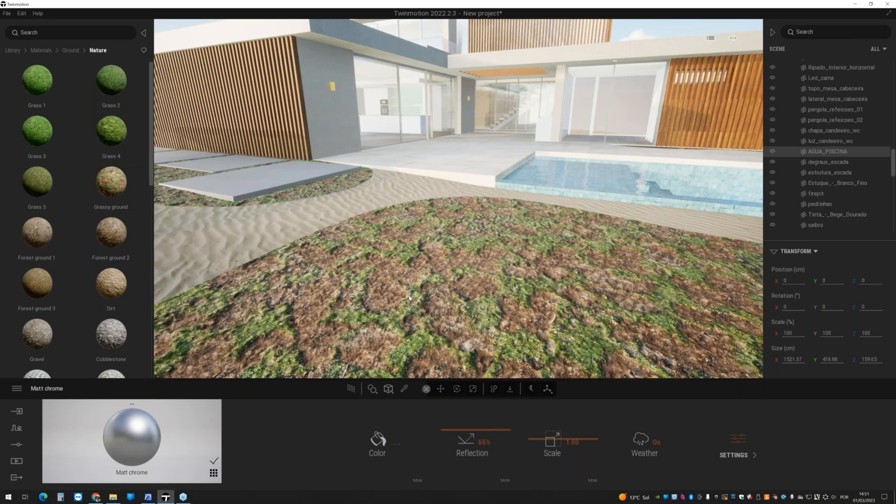
pyautogui.click(410, 298)
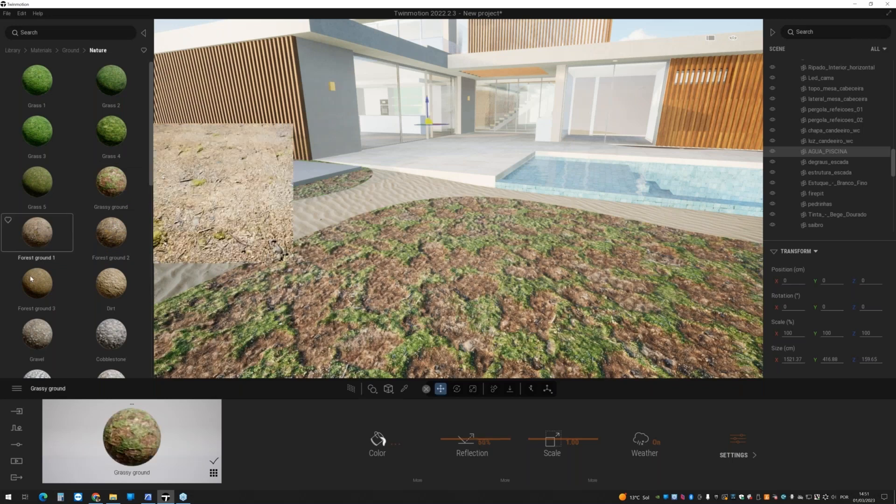
pyautogui.moveTo(31, 278); pyautogui.dragTo(435, 331)
pyautogui.click(435, 331)
# - Apply the Grass 5 material to the lawn and slightly reduce its scale
pyautogui.scroll(-1, 46, 151)
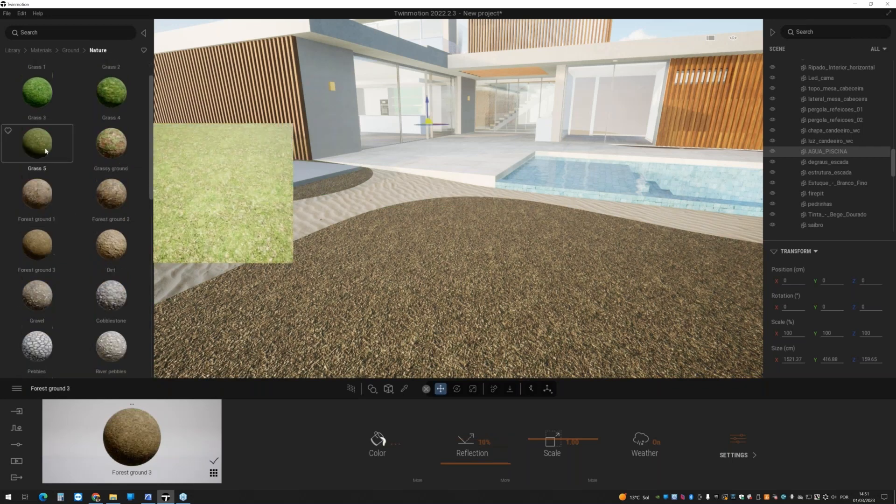
pyautogui.moveTo(46, 150); pyautogui.dragTo(419, 299)
pyautogui.moveTo(419, 299); pyautogui.dragTo(445, 324, button='right')
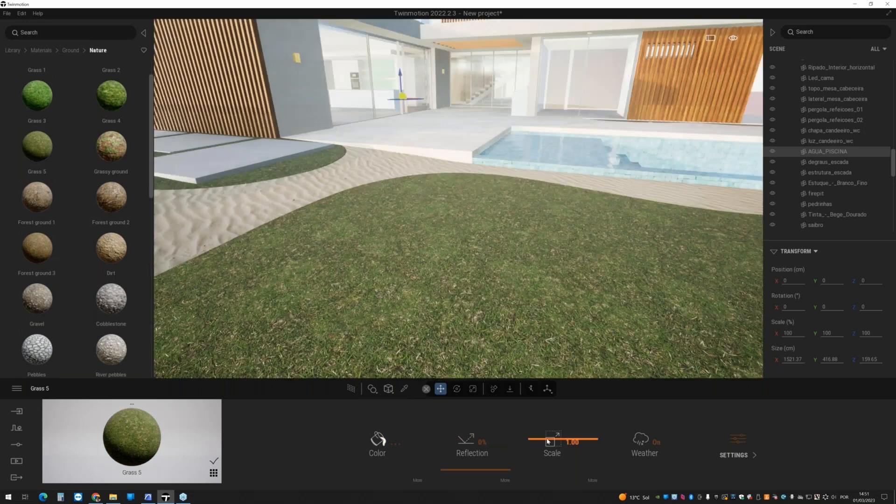
pyautogui.moveTo(549, 442); pyautogui.dragTo(544, 442)
pyautogui.moveTo(439, 282); pyautogui.dragTo(383, 255, button='right')
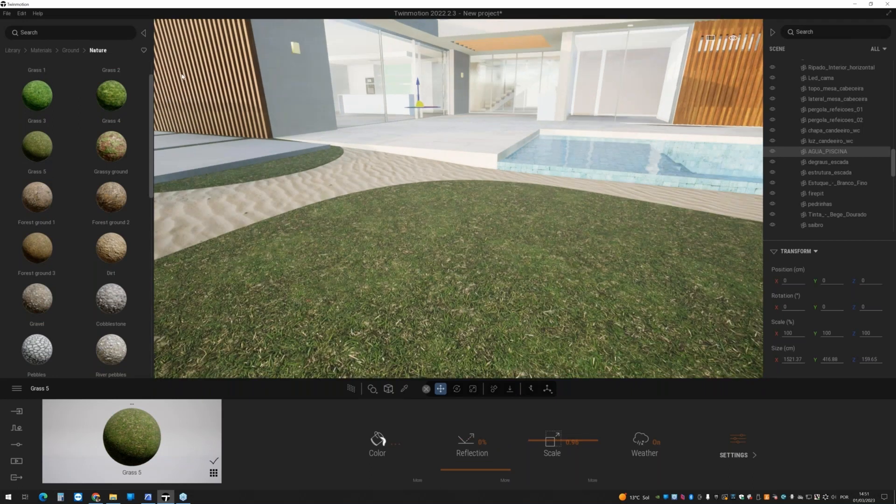
# - Start Vegetation scatter and add the Lawn 01 grass to its list of models
pyautogui.click(14, 52)
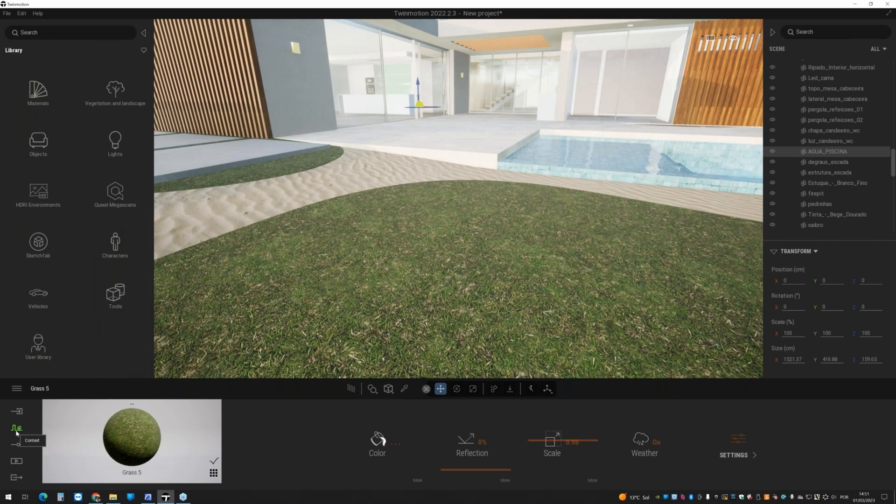
pyautogui.click(16, 432)
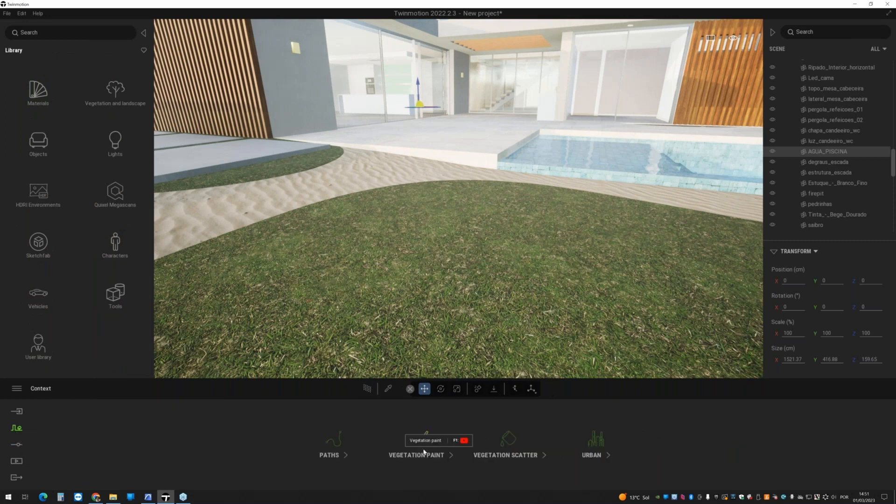
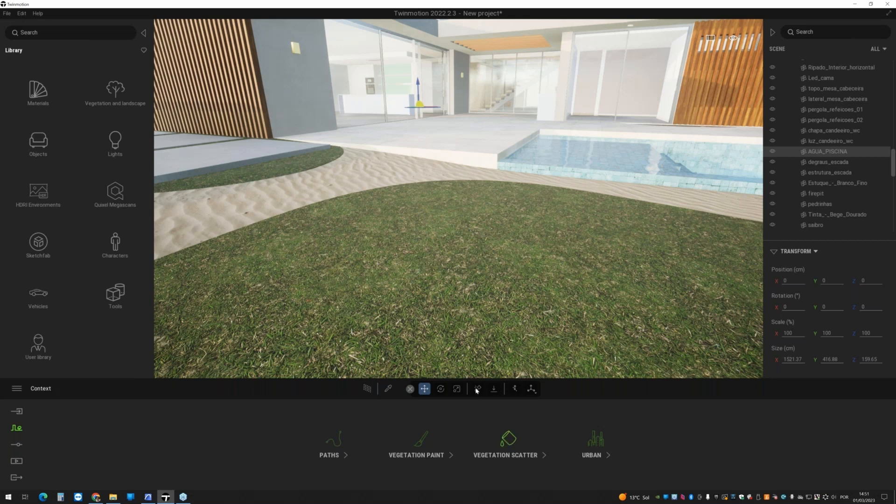
pyautogui.moveTo(460, 291); pyautogui.dragTo(449, 271, button='right')
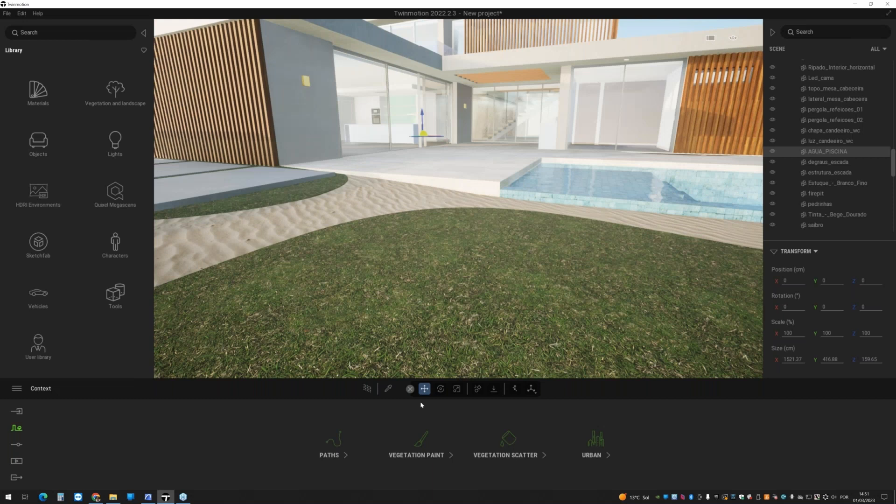
pyautogui.click(509, 454)
pyautogui.moveTo(45, 71)
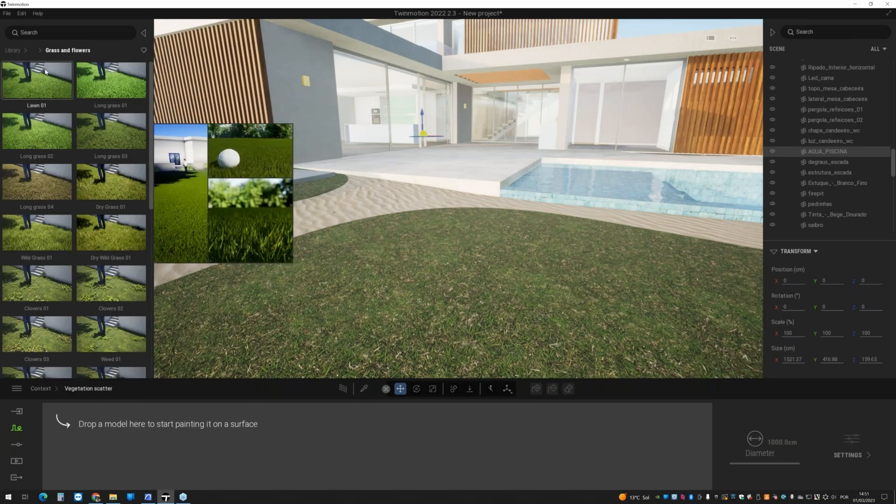
pyautogui.moveTo(37, 94); pyautogui.dragTo(168, 441)
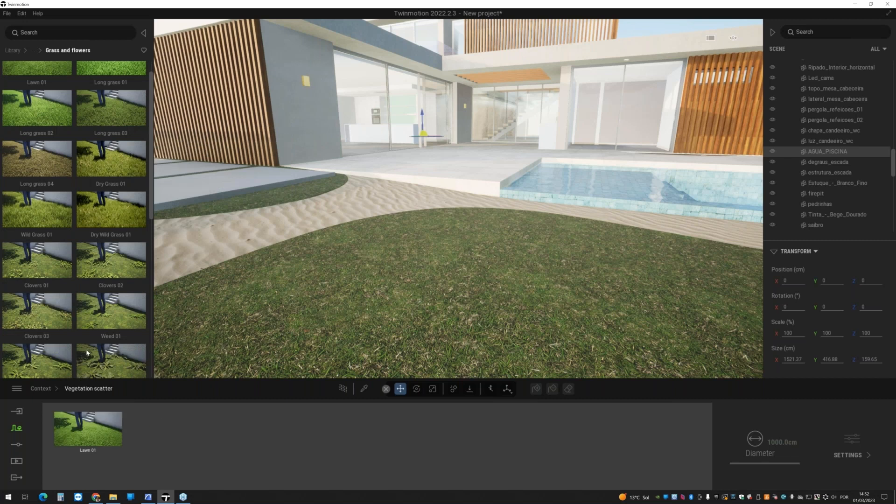
# - Add Lawn 01 borders from Detail grasses to the scatter list and select it together with Lawn 01
pyautogui.rightClick(86, 353)
pyautogui.click(60, 191)
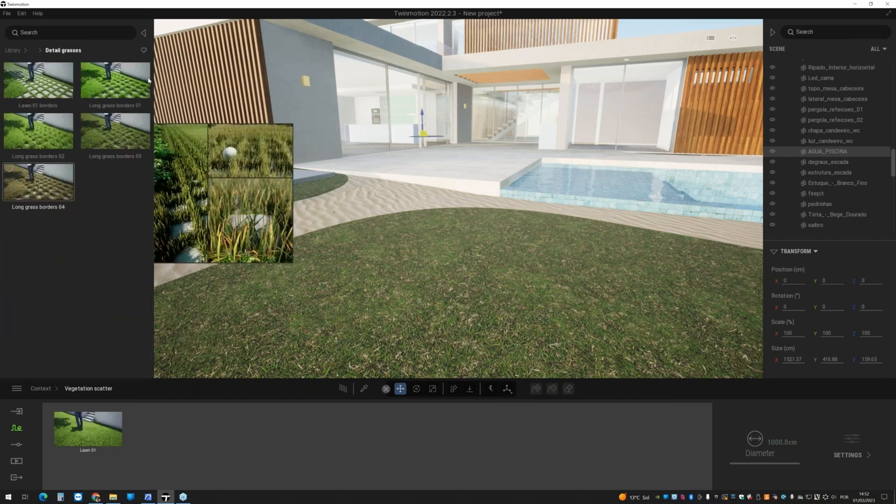
pyautogui.moveTo(52, 86); pyautogui.dragTo(160, 441)
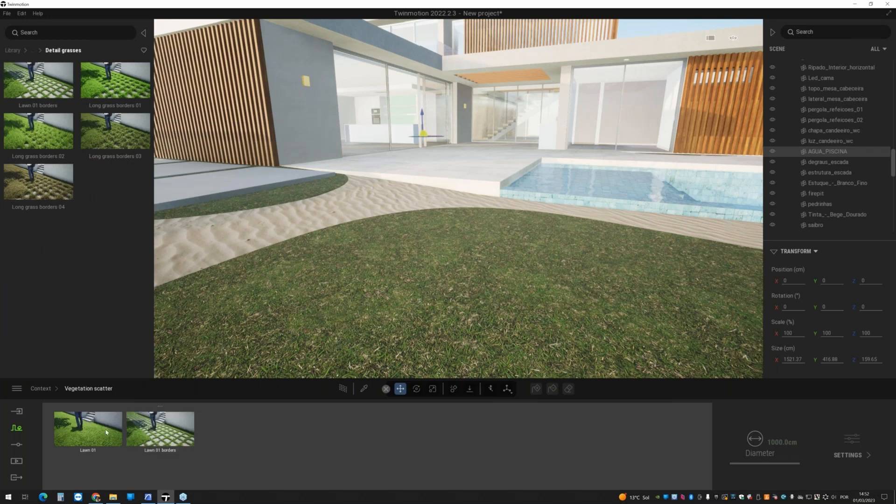
pyautogui.click(78, 437)
pyautogui.keyDown('ctrl'); pyautogui.click(158, 441); pyautogui.keyUp('ctrl')
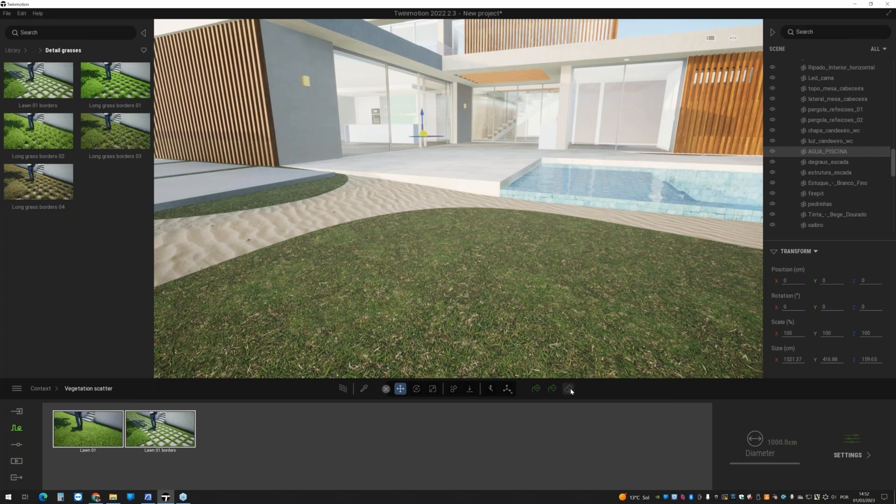
# - Fill the lawn in front of the pool with scattered Lawn 01 and Lawn 01 borders grass
pyautogui.click(537, 390)
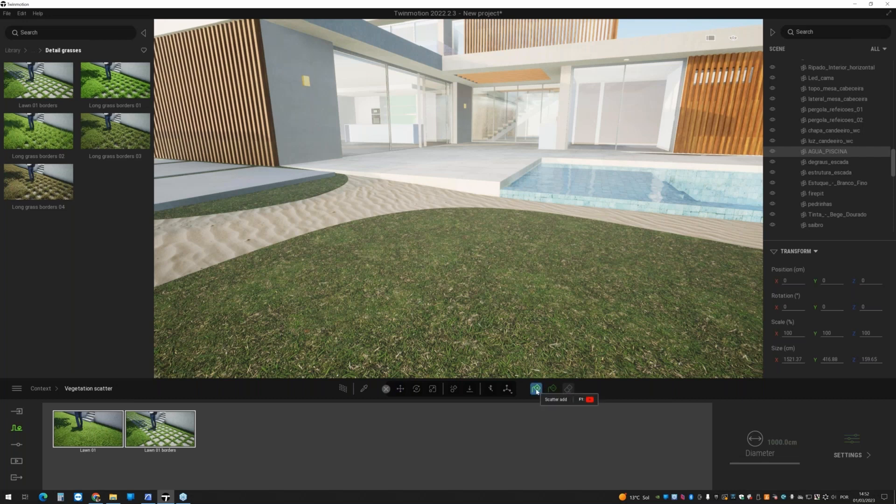
pyautogui.click(443, 292)
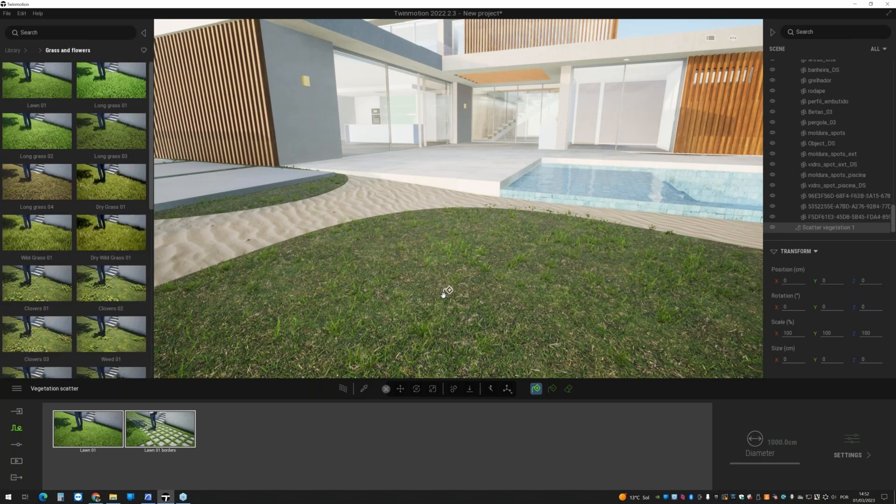
pyautogui.moveTo(443, 293); pyautogui.dragTo(429, 282)
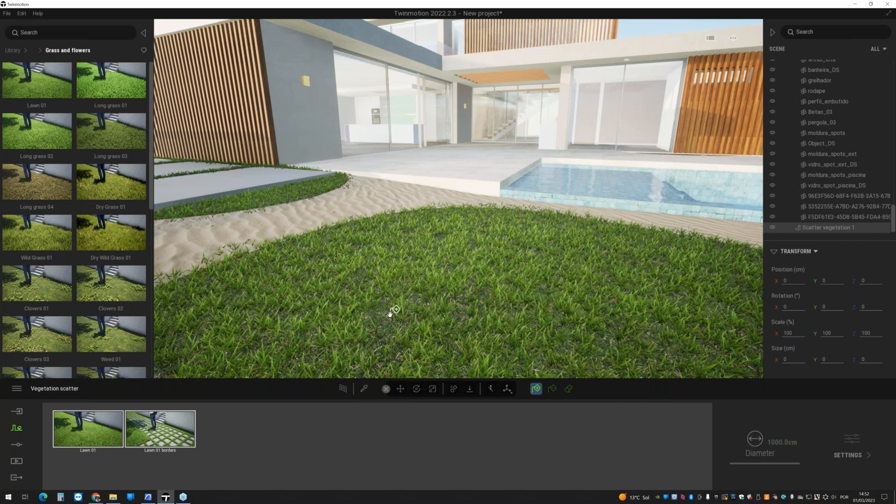
# - Examine the scattered grass on the lawn from farther away, close up and towards the pool
pyautogui.moveTo(394, 310)
pyautogui.mouseDown(button='right')
pyautogui.moveTo(280, 280)
pyautogui.moveTo(276, 301)
pyautogui.moveTo(231, 283)
pyautogui.moveTo(327, 286)
pyautogui.moveTo(411, 304)
pyautogui.moveTo(488, 292)
pyautogui.moveTo(393, 308)
pyautogui.mouseUp(button='right')
pyautogui.press('w')
pyautogui.press('w')
pyautogui.press('s')
pyautogui.press('d')
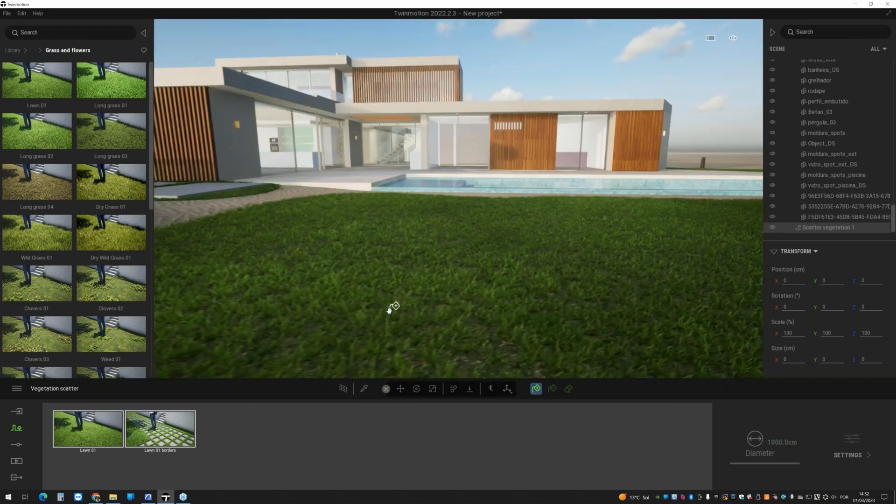
pyautogui.scroll(2, 392, 308)
pyautogui.moveTo(406, 282); pyautogui.dragTo(408, 296, button='middle')
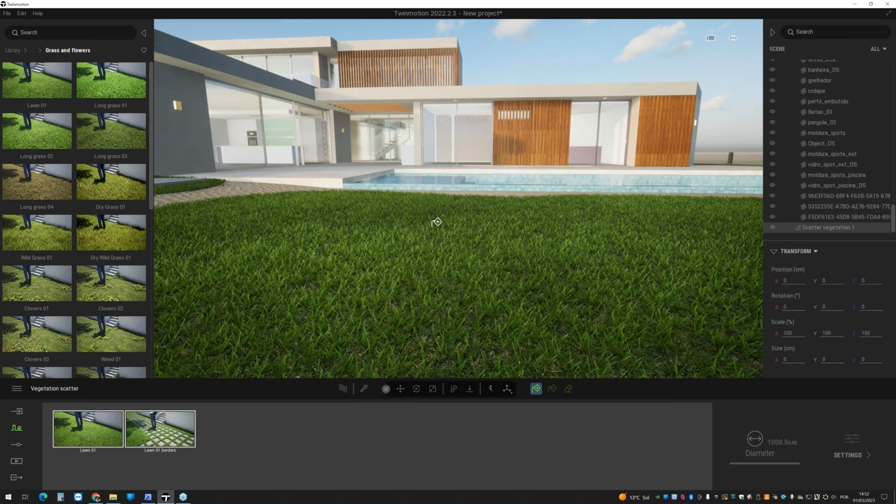
pyautogui.keyDown('shift'); pyautogui.moveTo(437, 222); pyautogui.dragTo(544, 229, button='middle'); pyautogui.keyUp('shift')
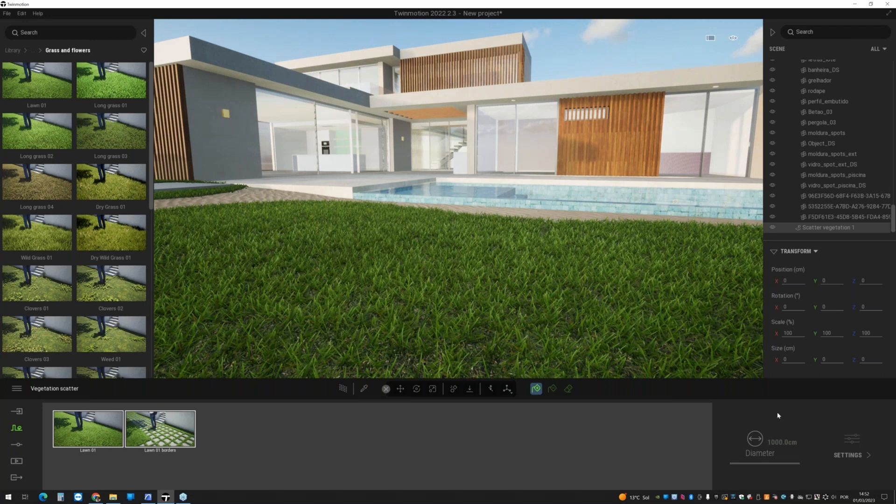
# - Leave scatter mode, select both scattered grass models together and set their size to 51%
pyautogui.press('Escape')
pyautogui.click(103, 430)
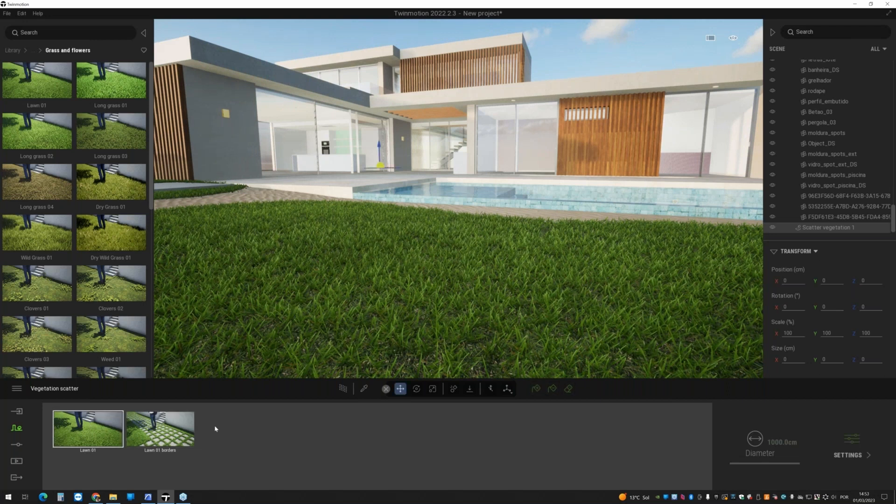
pyautogui.click(215, 429)
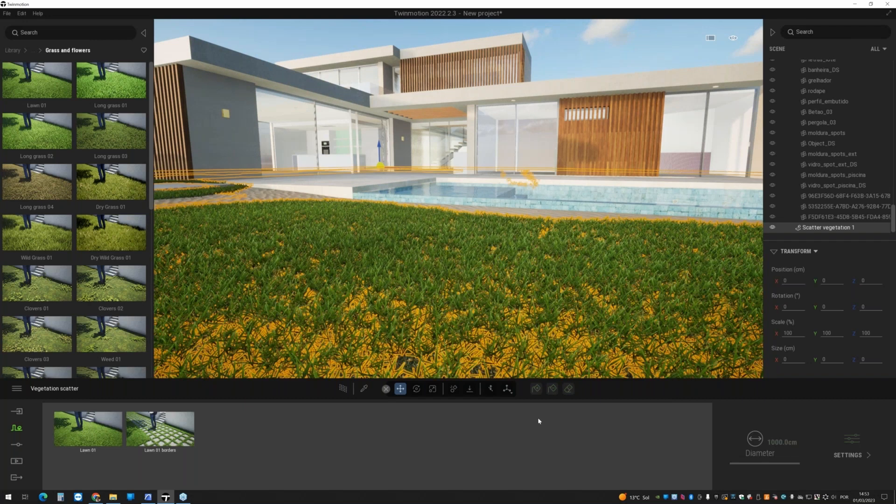
pyautogui.hotkey('ctrl', 'a')
pyautogui.click(850, 446)
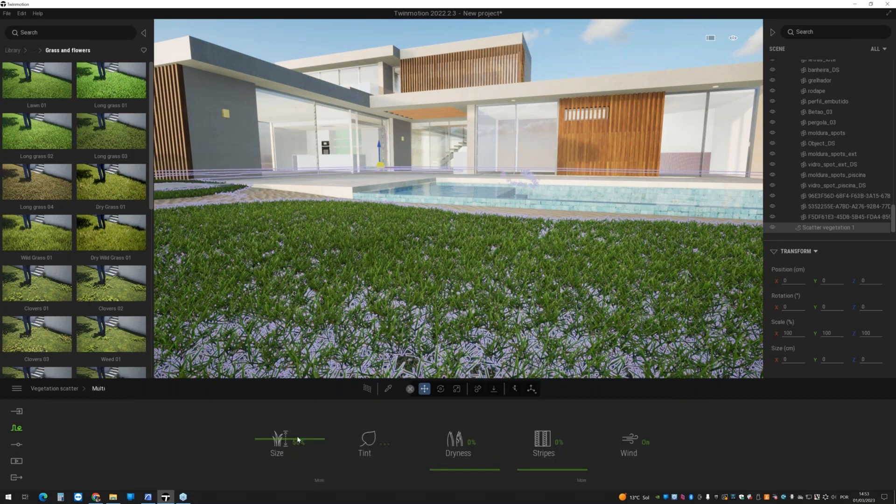
pyautogui.moveTo(298, 440); pyautogui.dragTo(287, 415)
pyautogui.moveTo(287, 414); pyautogui.dragTo(286, 438)
# - Check the growth type options of the selected grass models
pyautogui.click(319, 481)
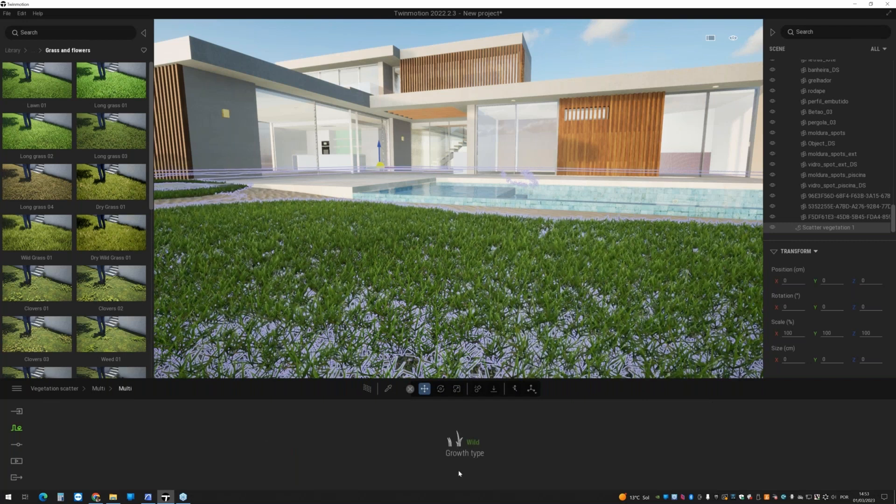
pyautogui.click(473, 442)
pyautogui.click(464, 407)
pyautogui.click(98, 388)
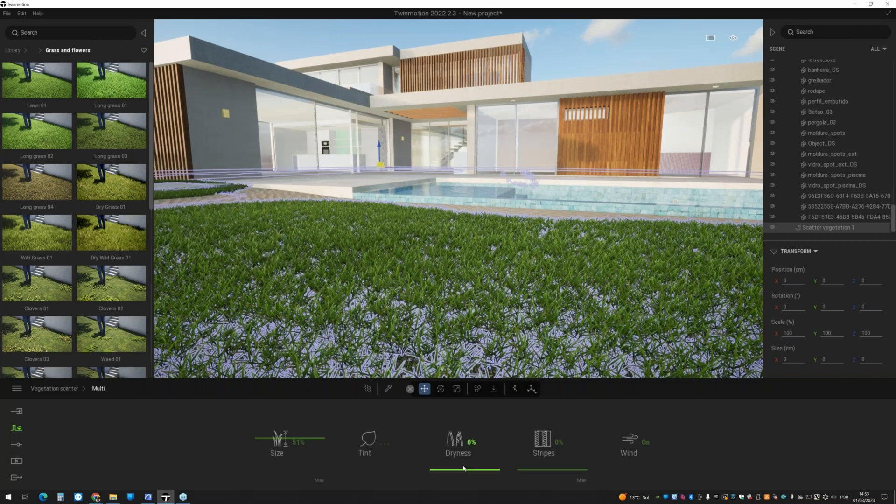
# - Set the dryness of the selected grass to 15% and give it a very light cyan tint
pyautogui.moveTo(464, 468); pyautogui.dragTo(460, 463)
pyautogui.click(368, 439)
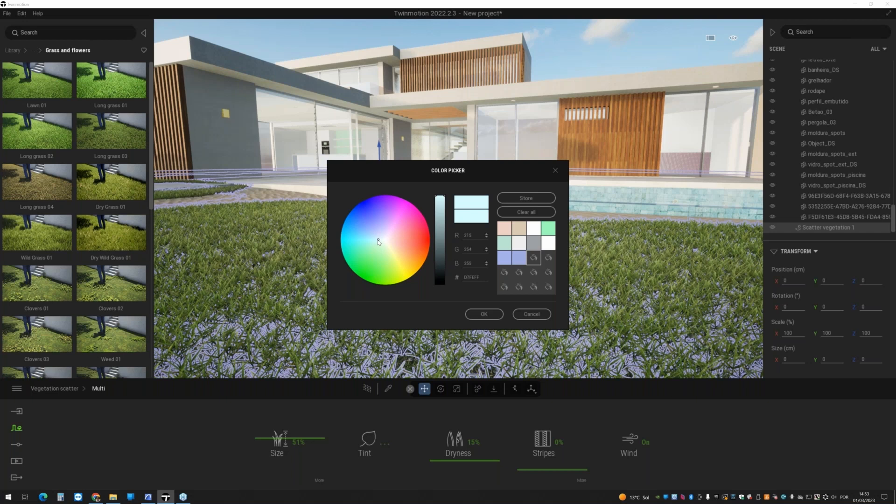
pyautogui.click(378, 239)
pyautogui.click(484, 313)
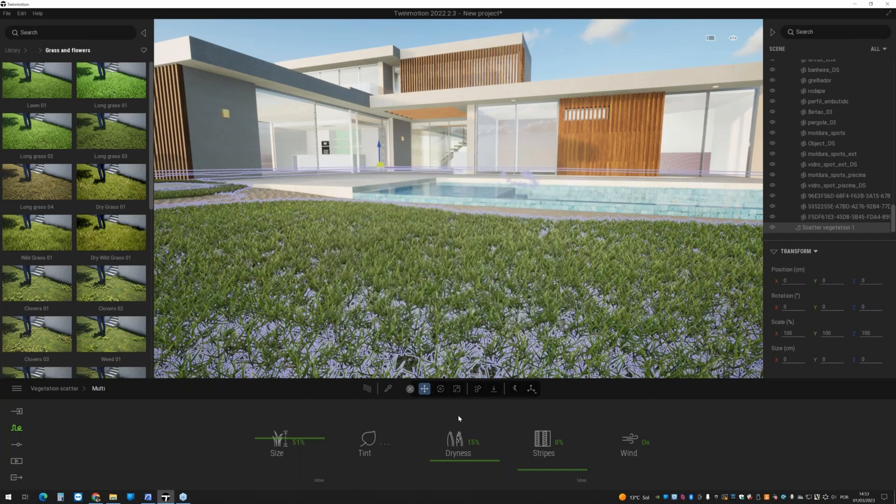
# - Turn on path tracing, set the scattered grass dryness to 23% and give it a pale green tint
pyautogui.click(368, 390)
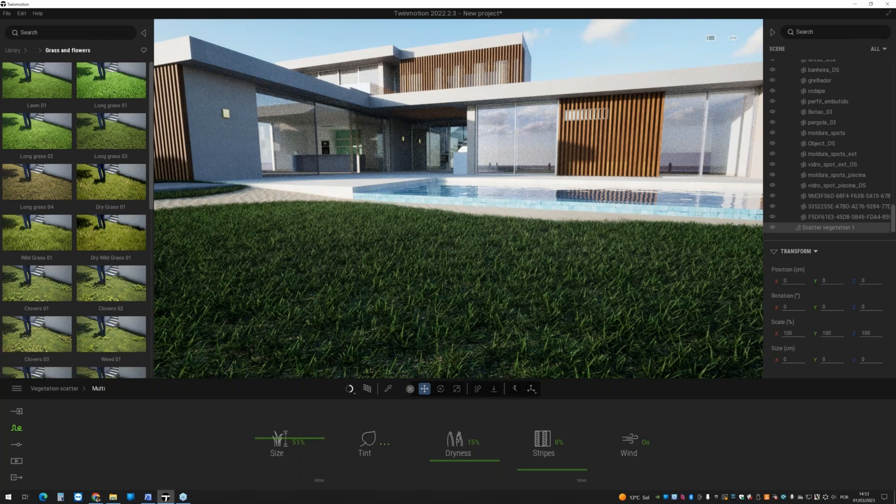
pyautogui.moveTo(460, 460); pyautogui.dragTo(460, 455)
pyautogui.click(384, 442)
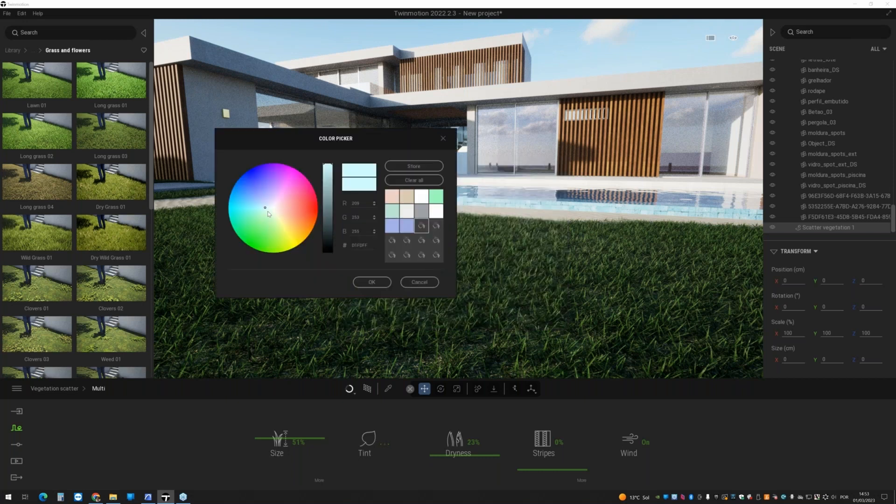
pyautogui.click(269, 213)
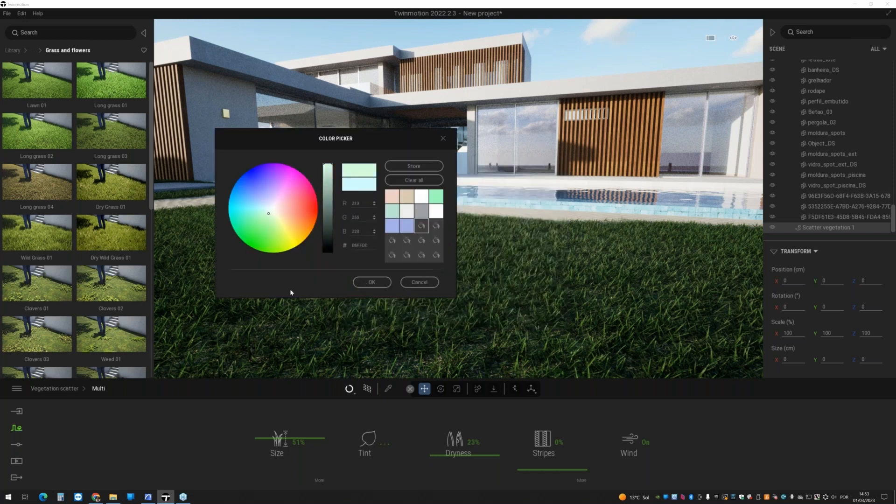
pyautogui.click(372, 282)
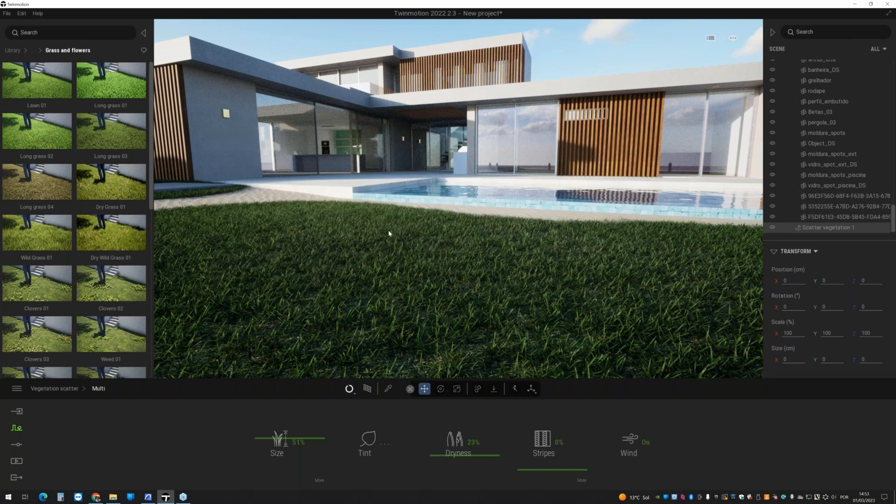
# - Pick the lawn's Grass 5 material with path tracing off, raise its color luminosity to 61%, and review it path traced
pyautogui.moveTo(389, 234); pyautogui.dragTo(518, 247)
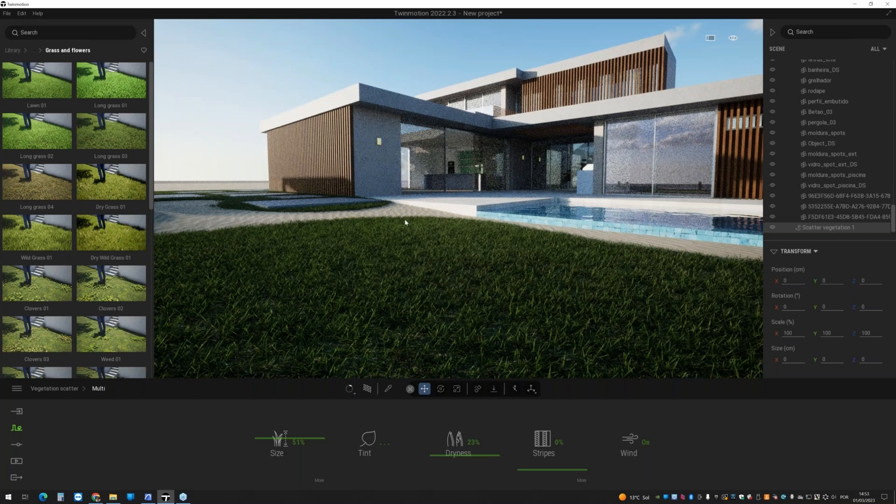
pyautogui.moveTo(385, 224); pyautogui.dragTo(276, 223, button='right')
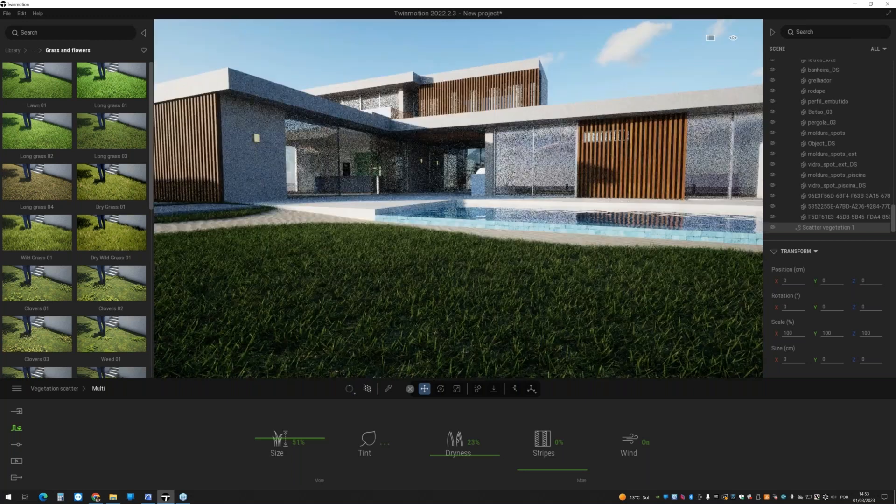
pyautogui.moveTo(462, 261); pyautogui.dragTo(451, 309, button='middle')
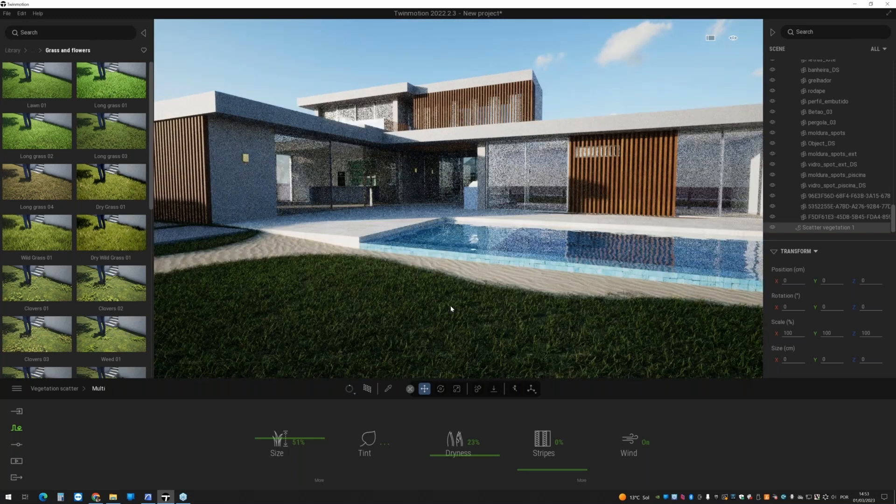
pyautogui.press('r')
pyautogui.moveTo(451, 307); pyautogui.dragTo(453, 355, button='right')
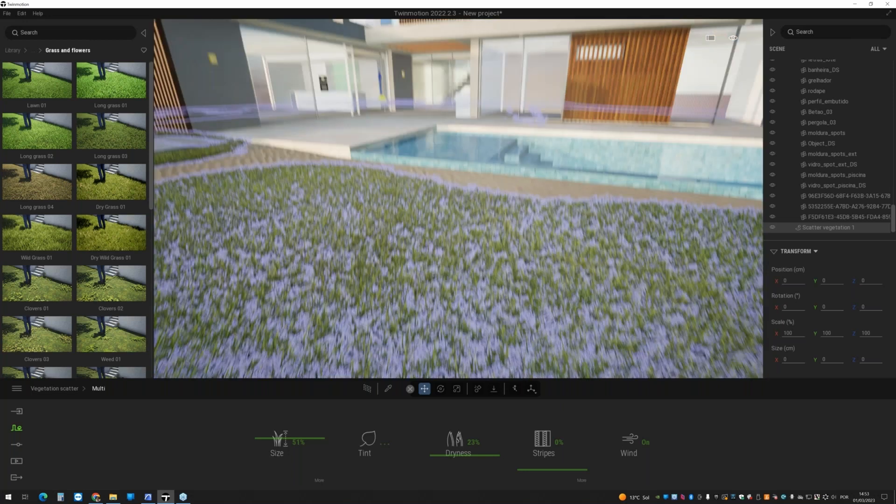
pyautogui.moveTo(421, 300); pyautogui.dragTo(431, 324, button='right')
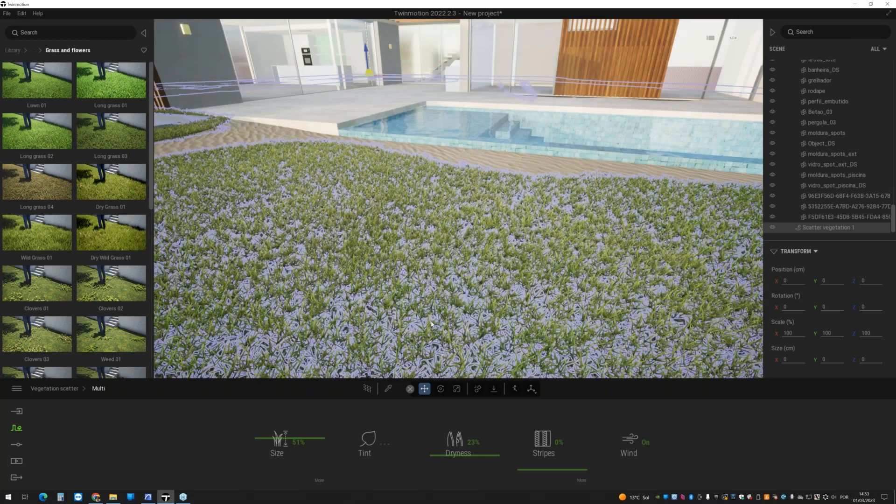
pyautogui.press('t')
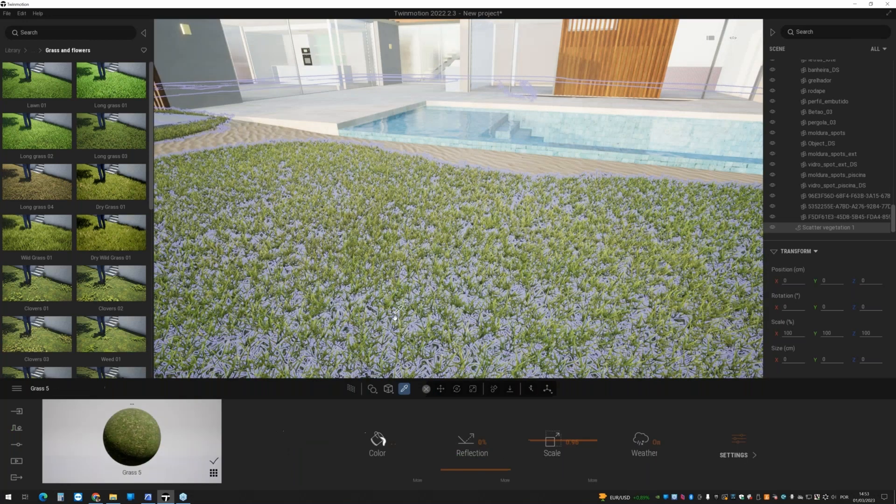
pyautogui.click(374, 446)
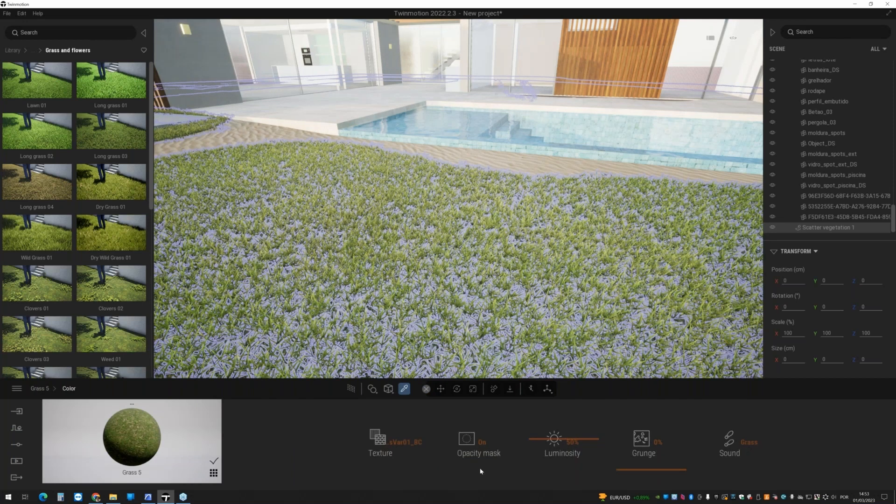
pyautogui.moveTo(546, 441); pyautogui.dragTo(543, 432)
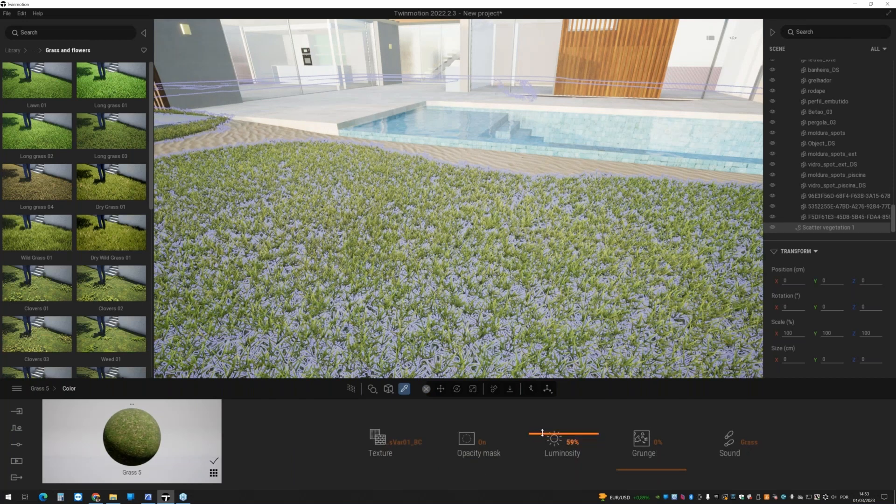
pyautogui.moveTo(543, 433); pyautogui.dragTo(543, 431)
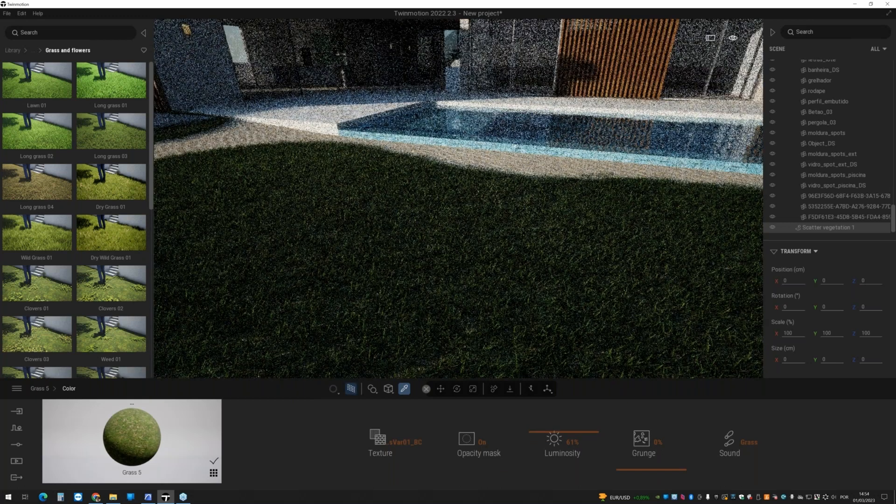
pyautogui.moveTo(290, 220); pyautogui.dragTo(270, 161, button='right')
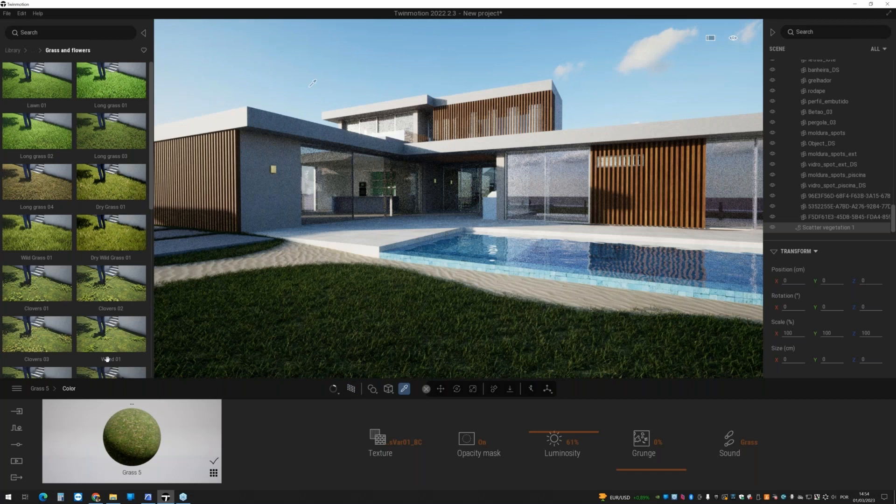
# - Replace the Sky Light HDRI environment with MoAf Clear 14 from the clear morning and afternoon skies
pyautogui.click(17, 462)
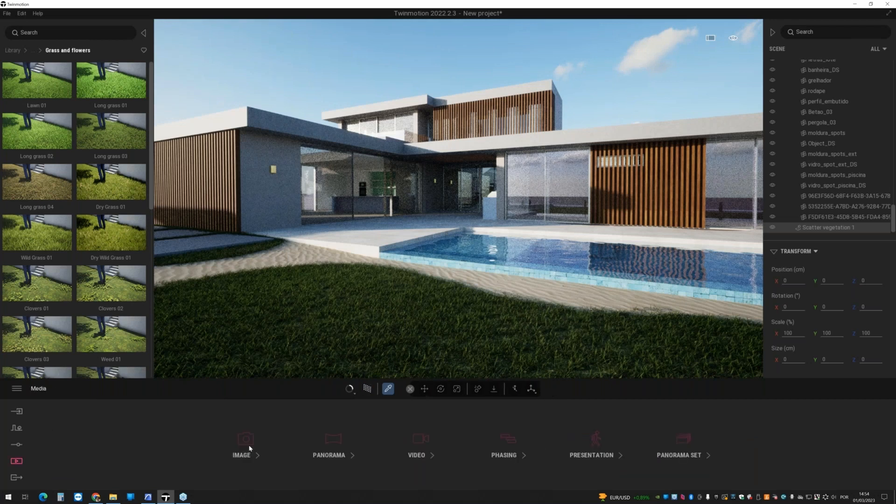
pyautogui.click(243, 446)
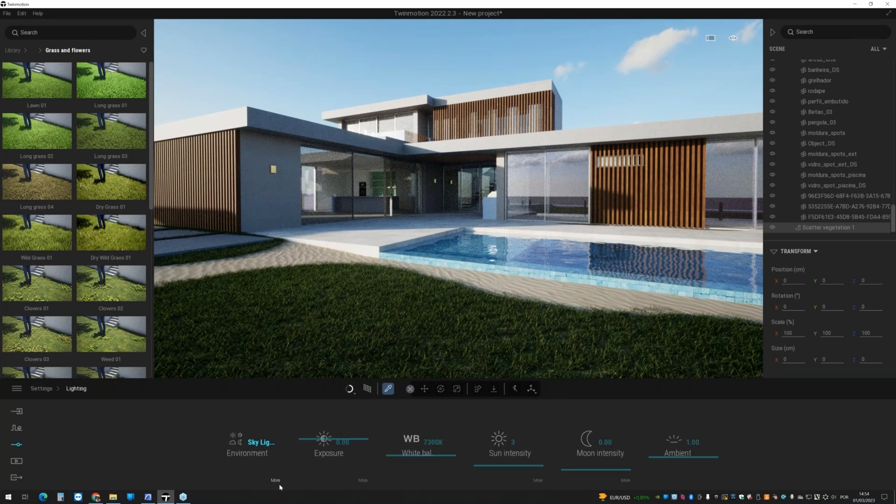
pyautogui.click(276, 480)
pyautogui.click(33, 50)
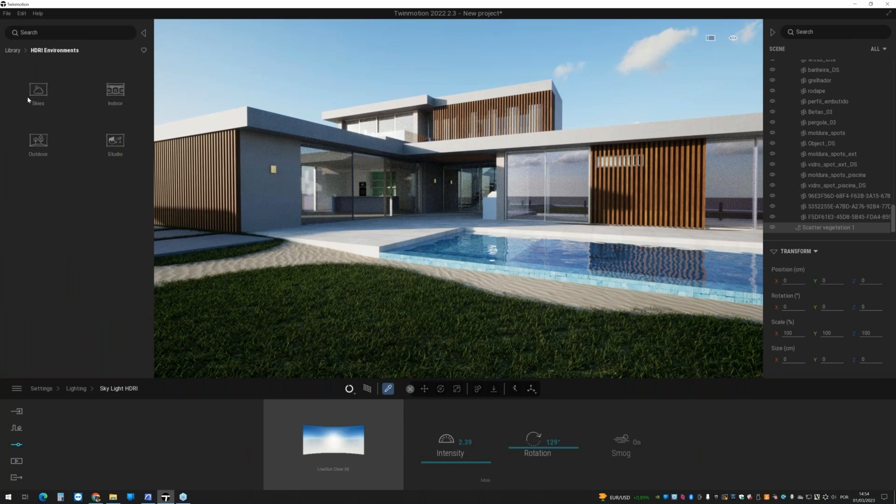
pyautogui.click(28, 96)
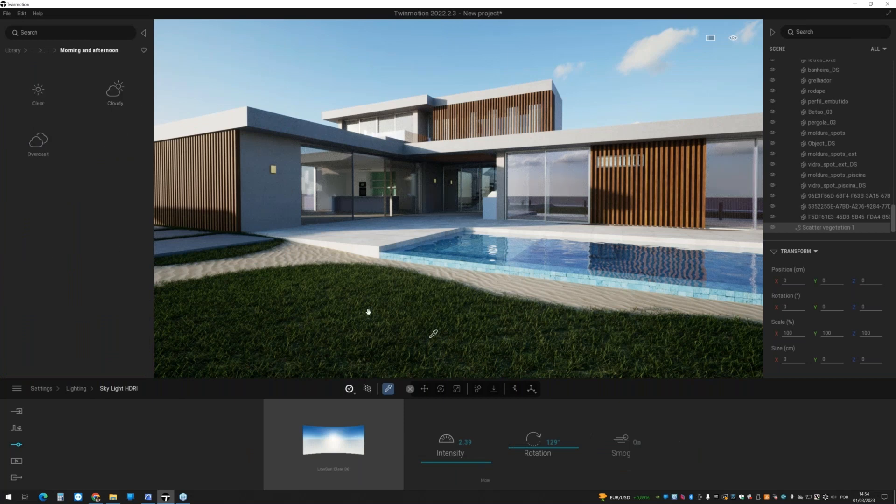
pyautogui.click(44, 84)
pyautogui.scroll(-2, 145, 140)
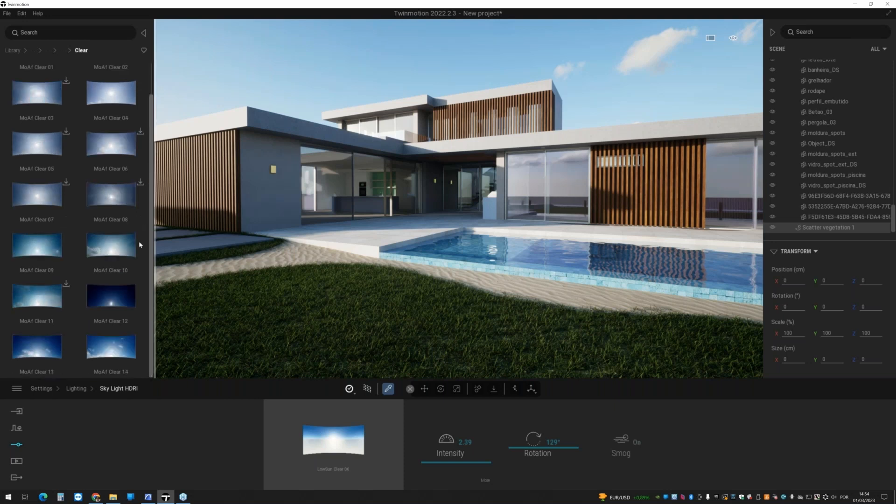
pyautogui.moveTo(109, 299)
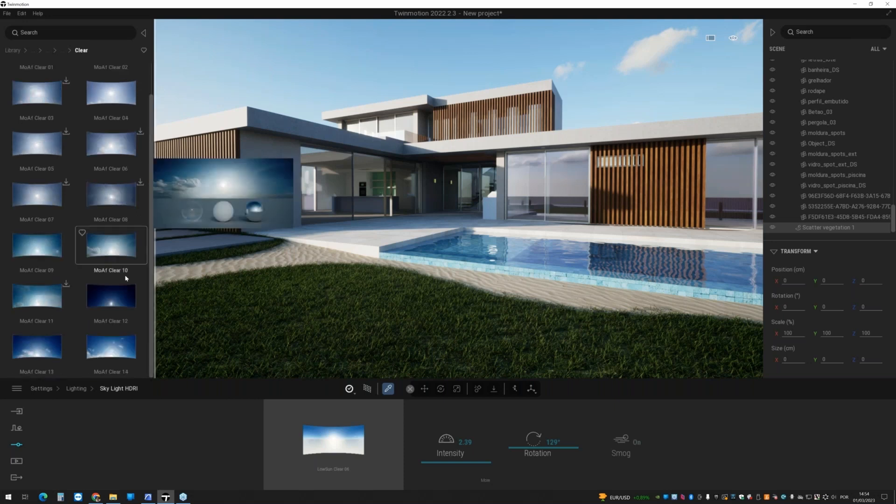
pyautogui.click(116, 298)
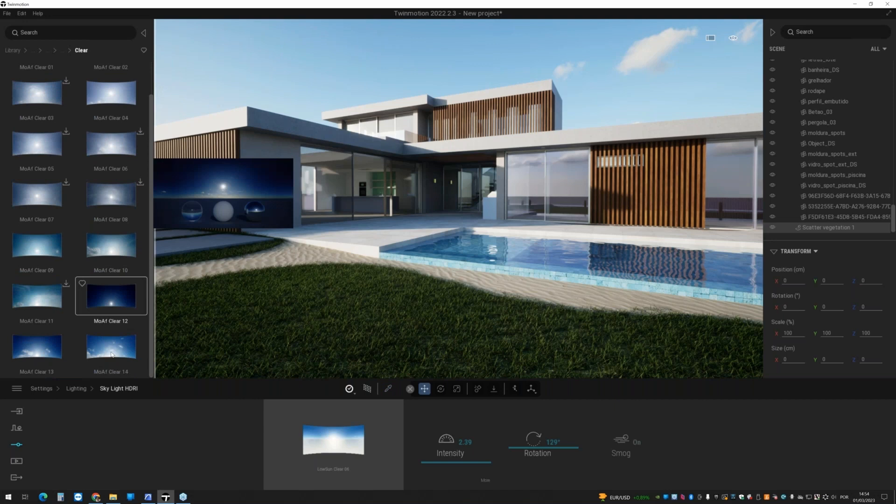
pyautogui.moveTo(111, 355); pyautogui.dragTo(328, 443)
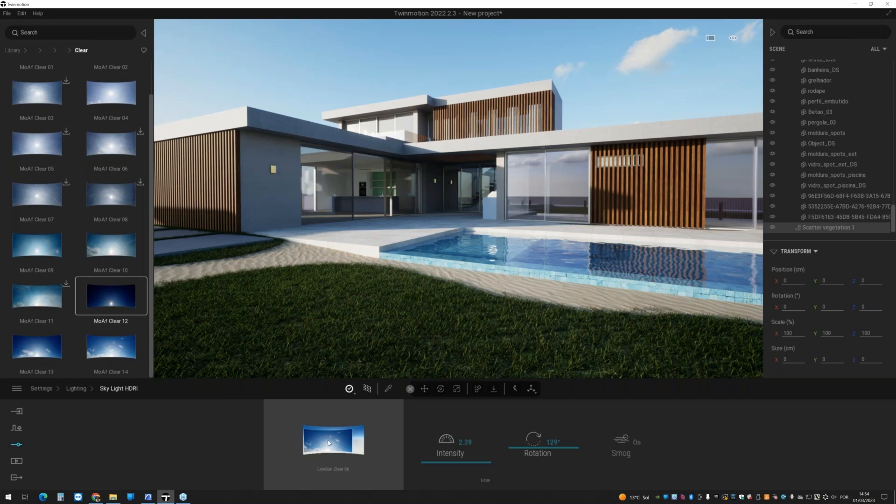
# - Try the MoAf Clear 12 sky as the Sky Light HDRI environment with its intensity raised to 5.91
pyautogui.moveTo(328, 442); pyautogui.dragTo(329, 444)
pyautogui.moveTo(111, 297); pyautogui.dragTo(340, 446)
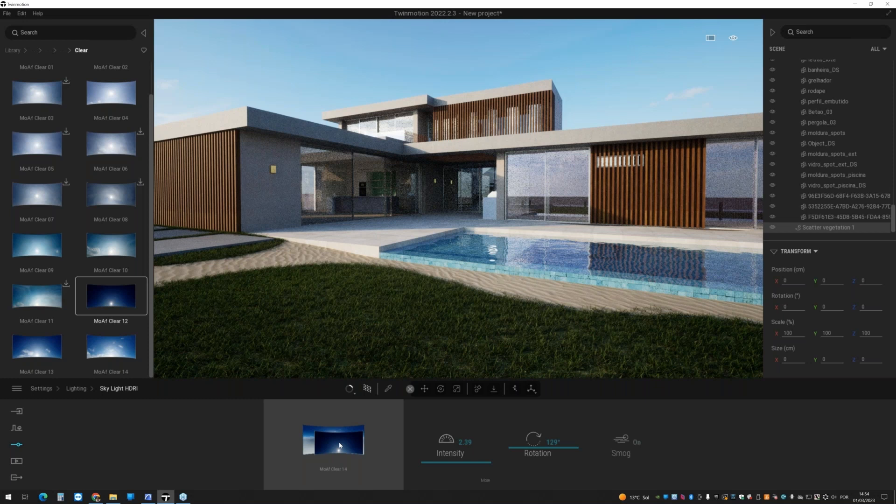
pyautogui.moveTo(339, 445); pyautogui.dragTo(341, 445)
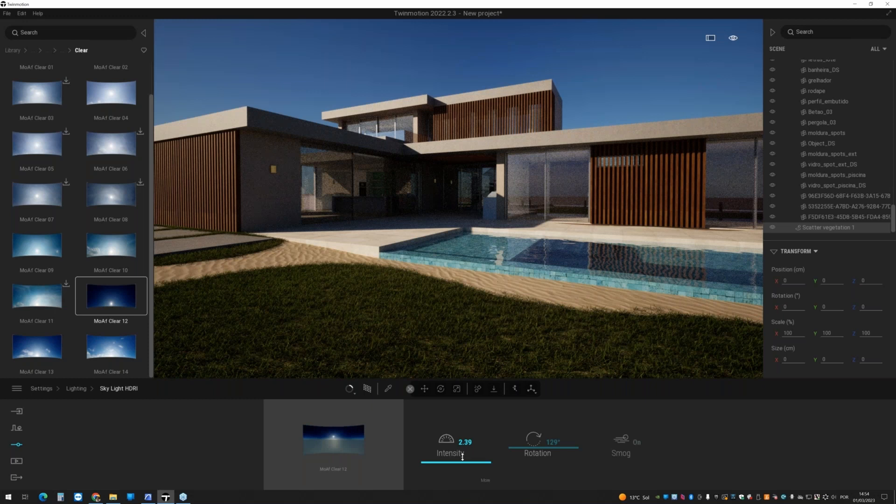
pyautogui.moveTo(463, 457)
pyautogui.mouseDown()
pyautogui.moveTo(461, 438)
pyautogui.moveTo(447, 452)
pyautogui.moveTo(473, 455)
pyautogui.mouseUp()
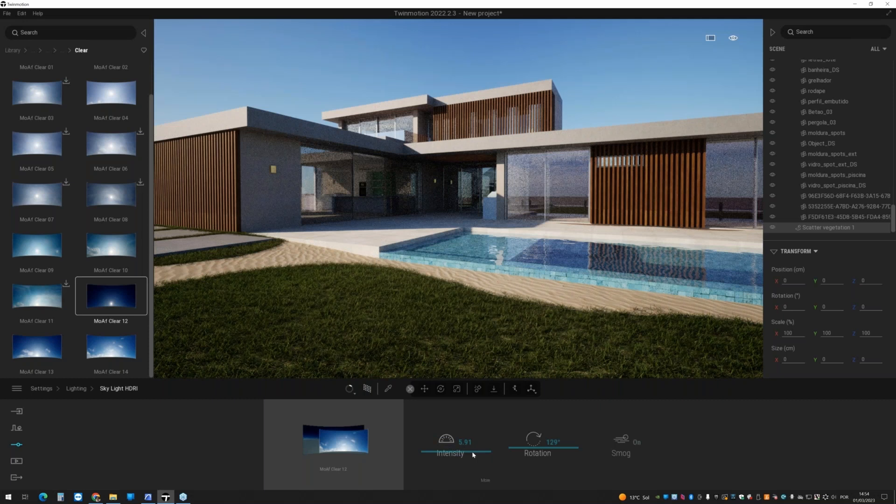
# - Swap the Sky Light HDRI to MoAf Clear 14, replace it with MoAf Clear 13, and set the intensity to 4.00
pyautogui.moveTo(111, 347); pyautogui.dragTo(344, 441)
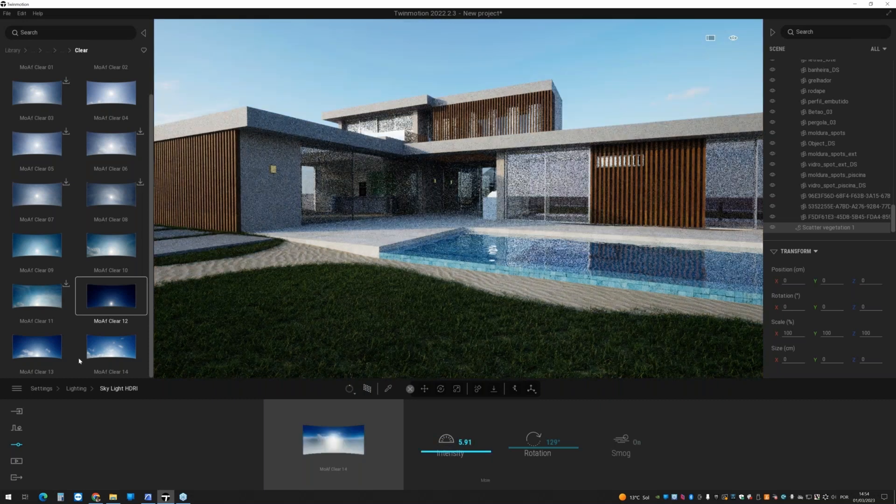
pyautogui.moveTo(58, 352); pyautogui.dragTo(367, 444)
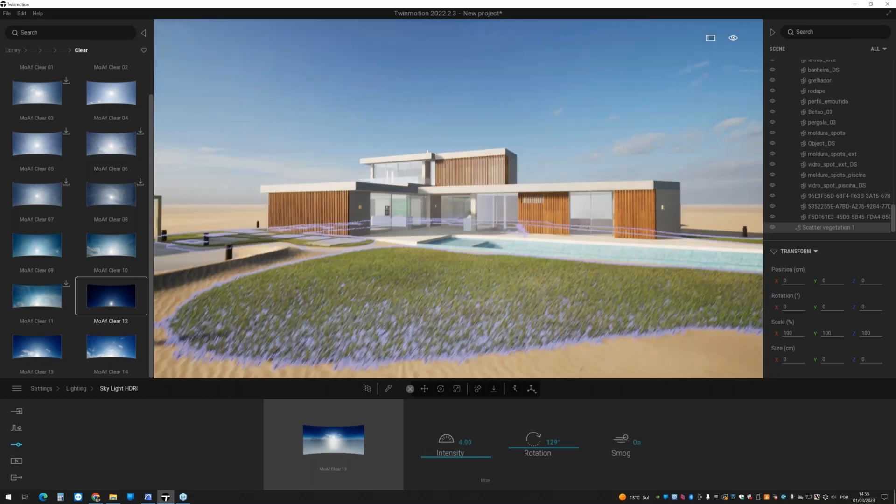
# - Toggle the visibility of Scatter vegetation 1 to compare the lawn with and without the scattered grass
pyautogui.moveTo(459, 199); pyautogui.dragTo(486, 205, button='right')
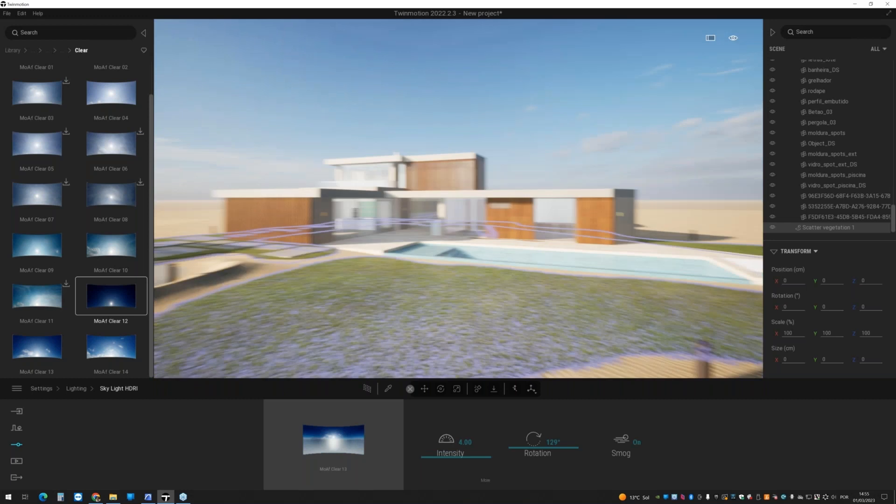
pyautogui.click(773, 228)
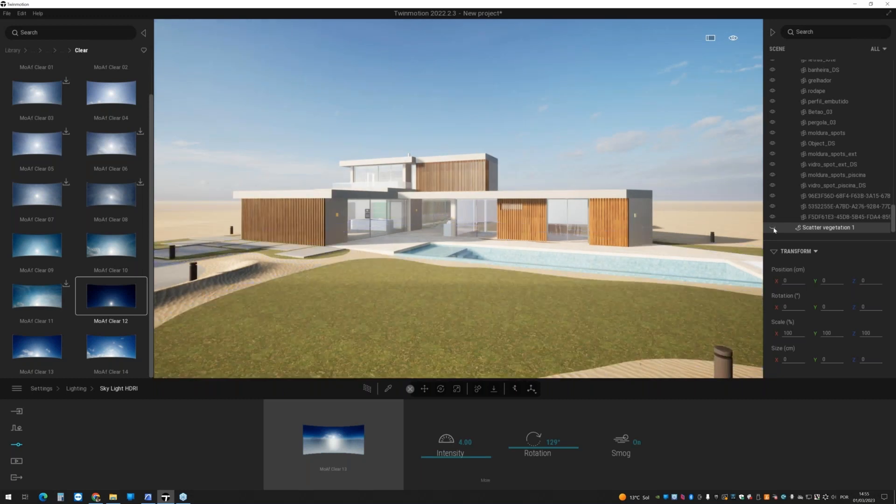
pyautogui.click(773, 228)
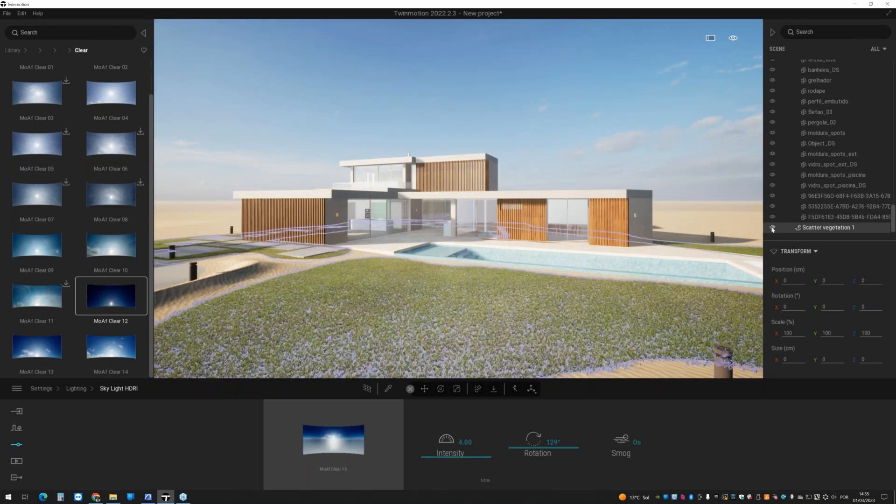
pyautogui.click(773, 229)
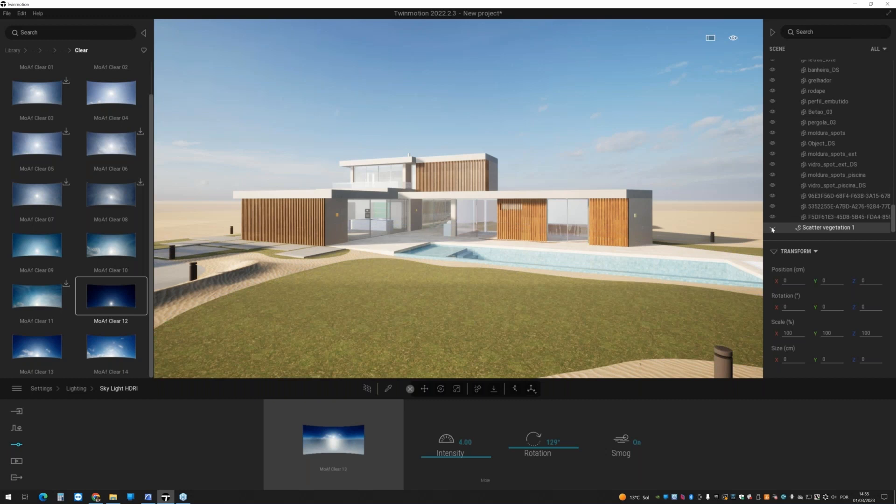
pyautogui.click(773, 229)
pyautogui.click(773, 228)
pyautogui.click(773, 228)
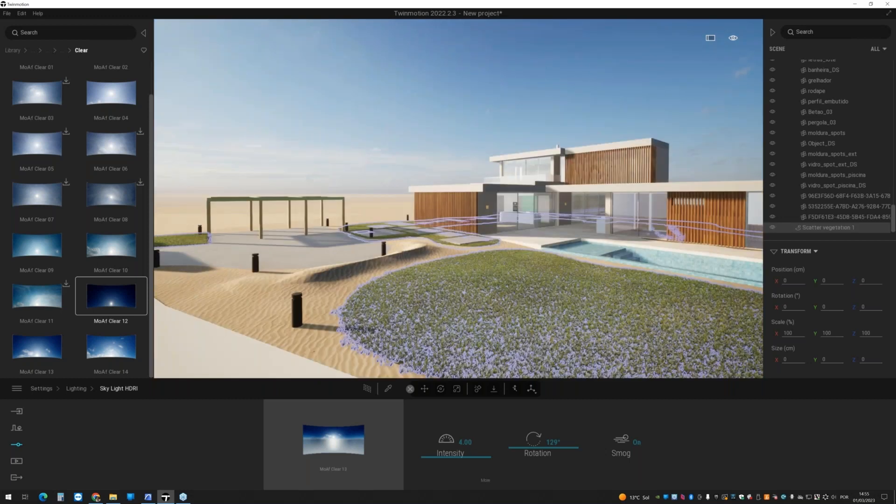
# - Try an Austrian Pine with its age set to 9% beside the circular paved area, and delete it
pyautogui.moveTo(437, 251); pyautogui.dragTo(476, 273, button='right')
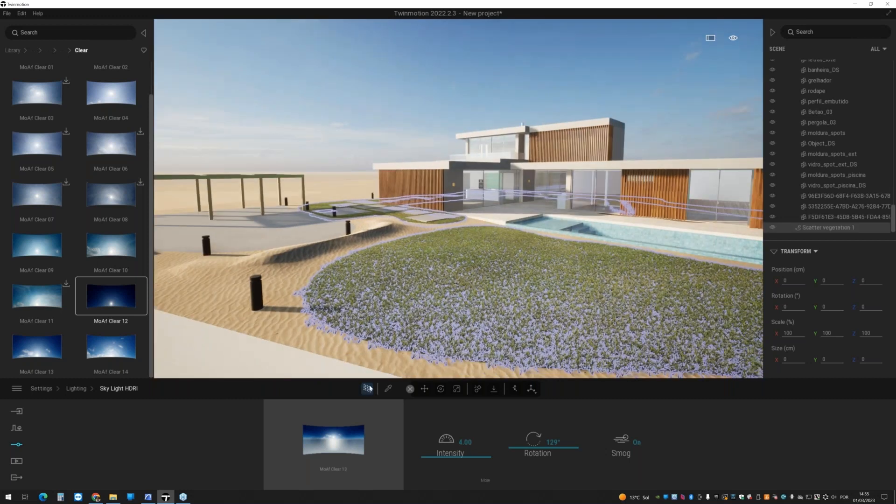
pyautogui.click(371, 388)
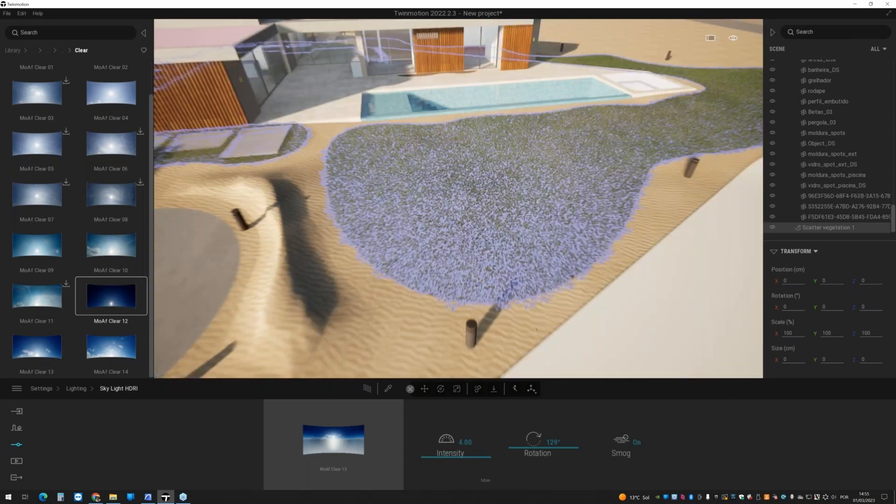
pyautogui.moveTo(458, 199); pyautogui.dragTo(411, 186, button='right')
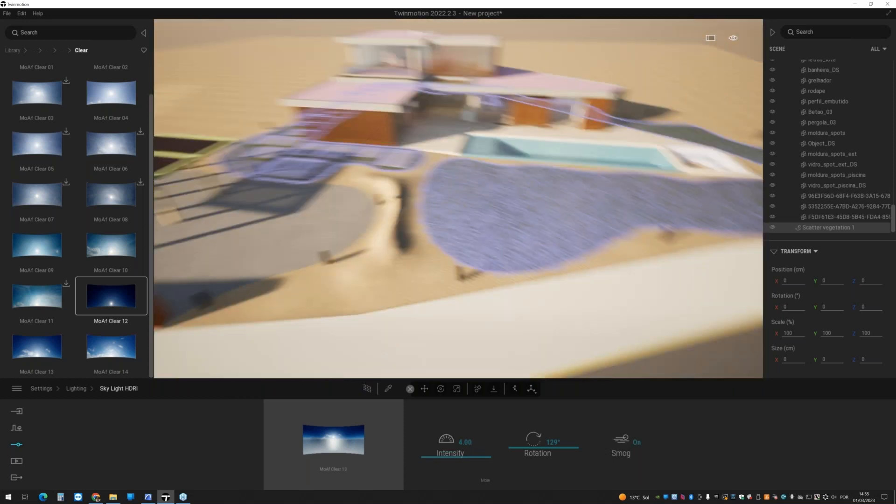
pyautogui.moveTo(460, 154); pyautogui.dragTo(434, 132, button='right')
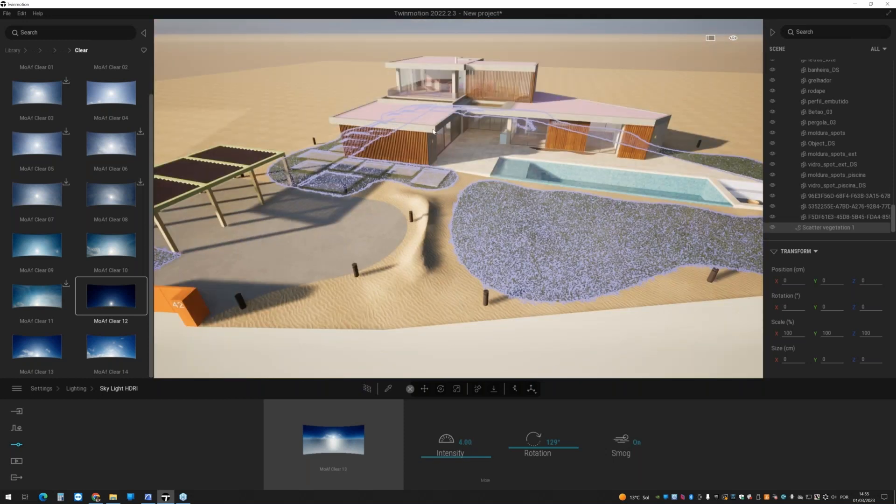
pyautogui.click(15, 52)
pyautogui.click(54, 87)
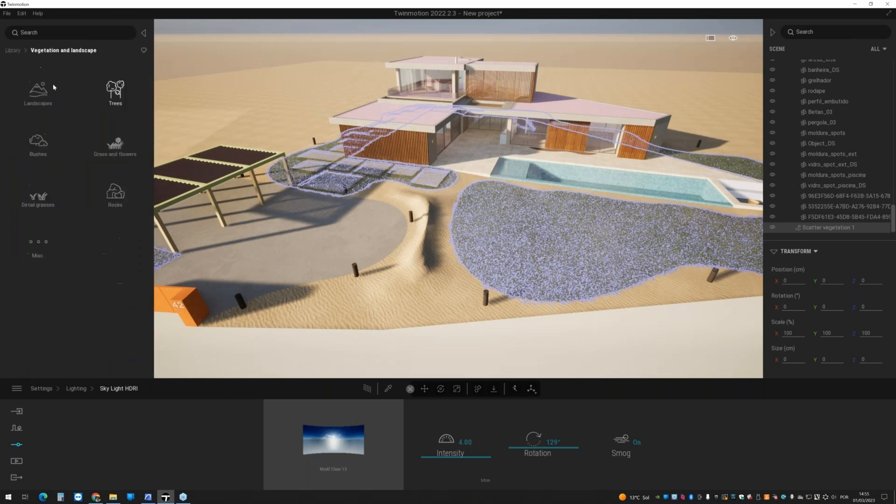
pyautogui.click(117, 91)
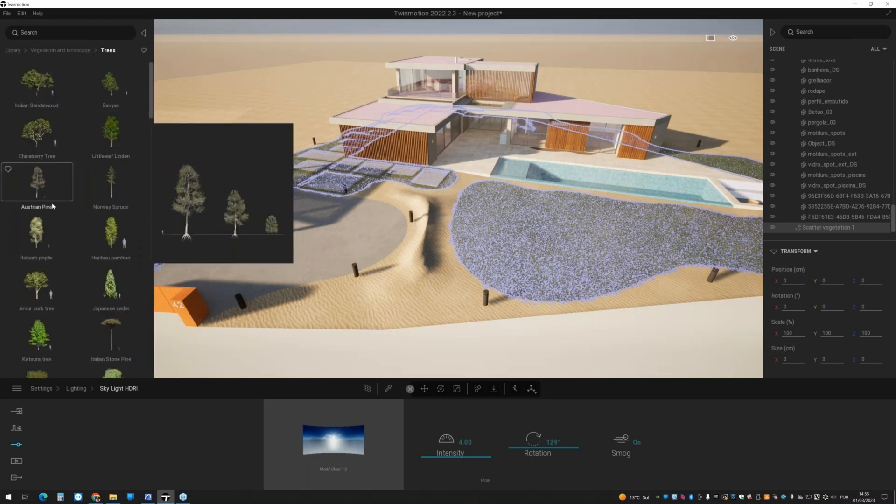
pyautogui.moveTo(38, 190); pyautogui.dragTo(391, 187)
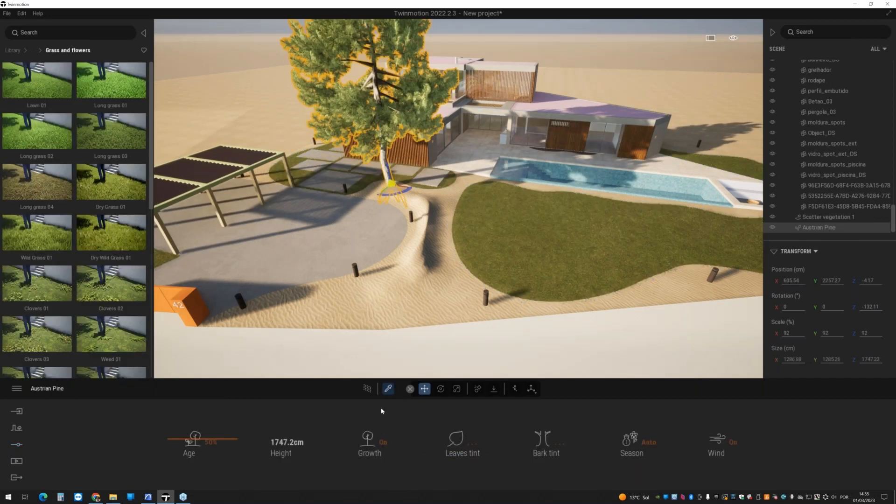
pyautogui.moveTo(202, 439); pyautogui.dragTo(202, 465)
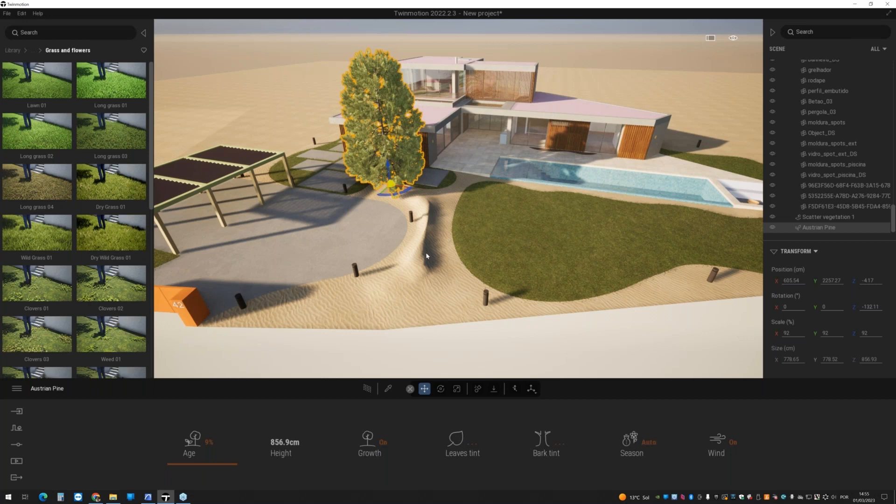
pyautogui.press('Delete')
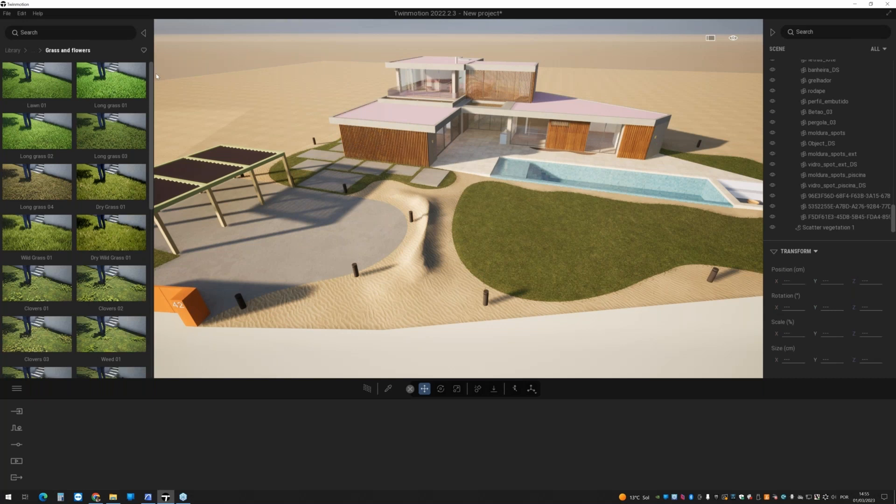
# - Start vegetation painting and add the Austrian Pine from the tree library to the set of models to paint
pyautogui.moveTo(103, 329)
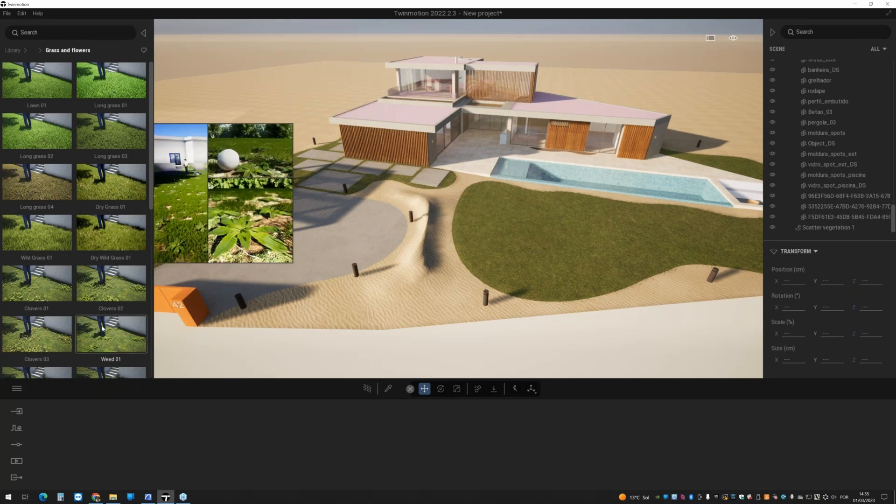
pyautogui.click(16, 446)
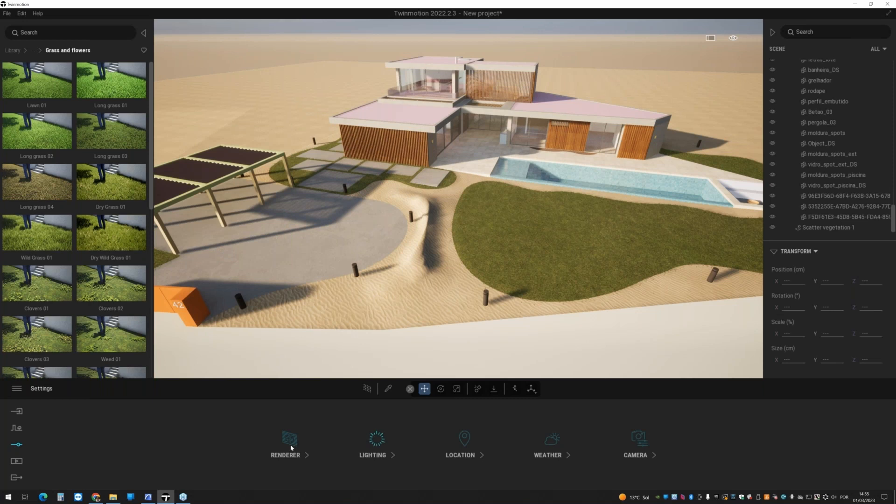
pyautogui.click(16, 428)
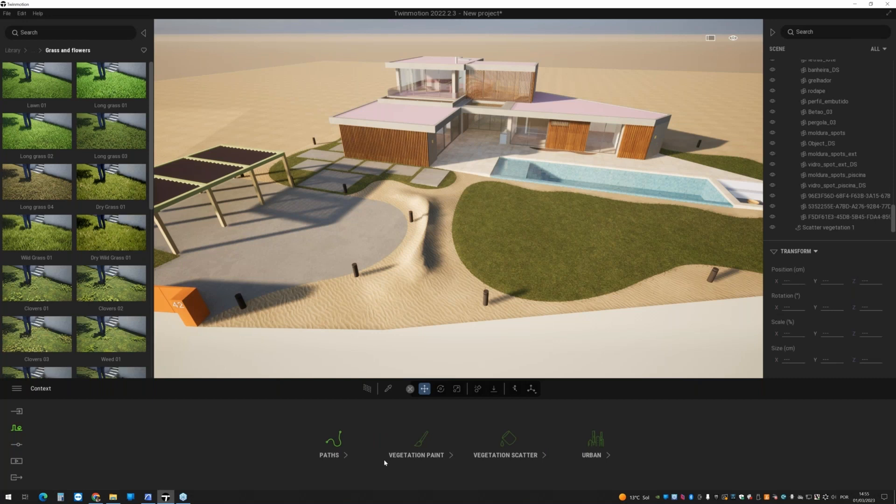
pyautogui.click(424, 441)
pyautogui.moveTo(38, 196)
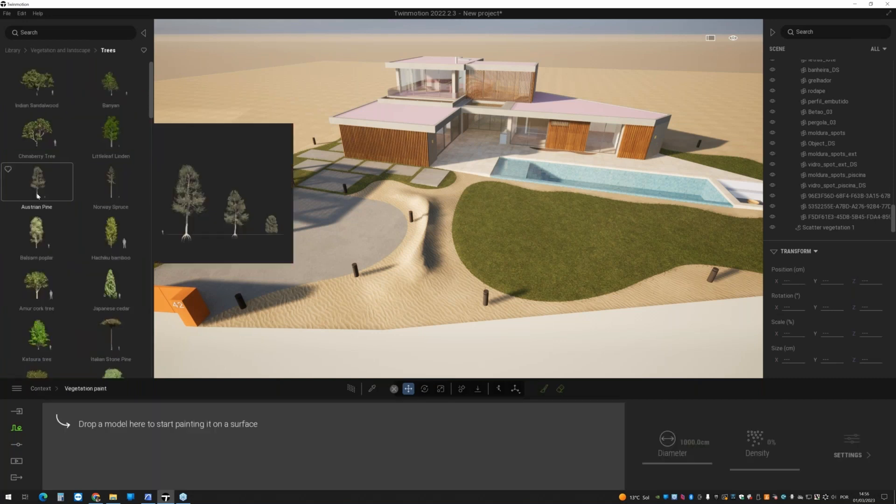
pyautogui.scroll(-3, 40, 189)
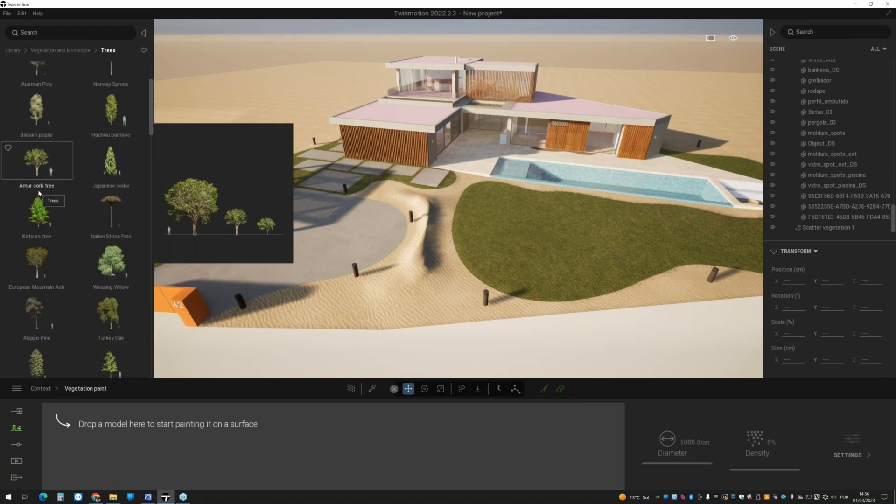
pyautogui.scroll(1, 37, 93)
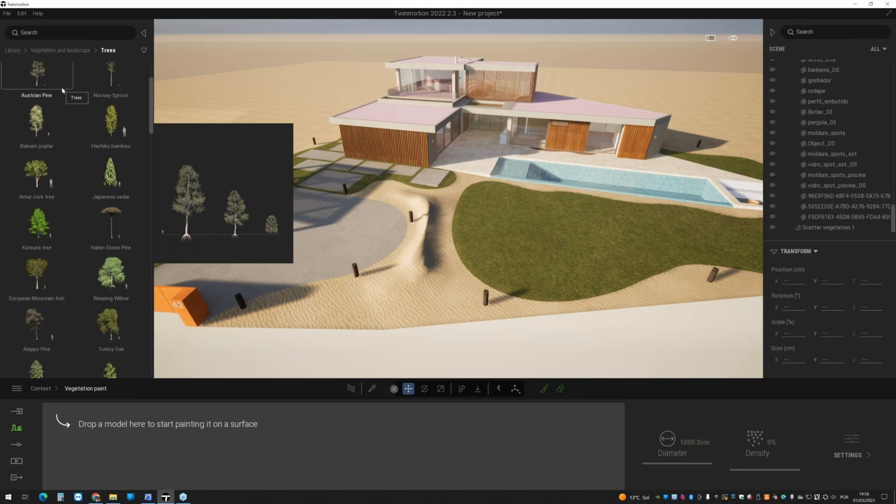
pyautogui.moveTo(29, 75)
pyautogui.mouseDown()
pyautogui.moveTo(131, 377)
pyautogui.moveTo(133, 441)
pyautogui.mouseUp()
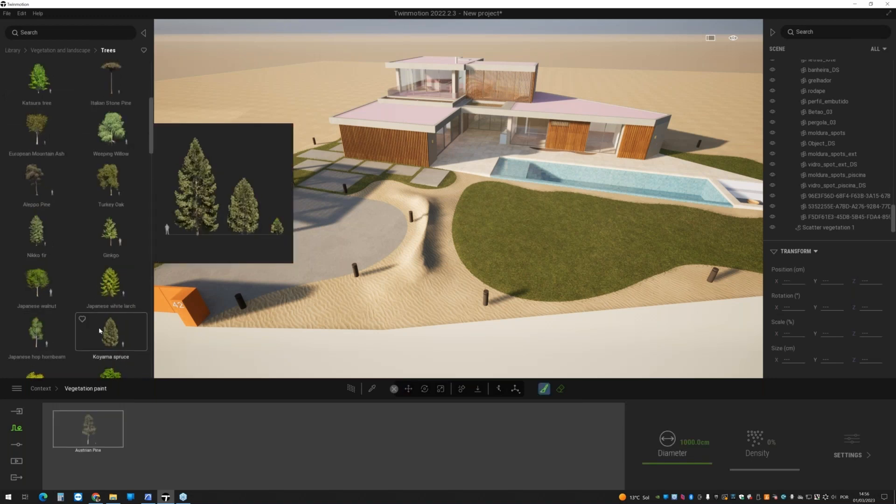
# - Add the Koyama spruce and the Eastern white pine to the vegetation paint set
pyautogui.moveTo(125, 332)
pyautogui.mouseDown()
pyautogui.moveTo(176, 448)
pyautogui.moveTo(161, 437)
pyautogui.mouseUp()
pyautogui.scroll(-2, 73, 318)
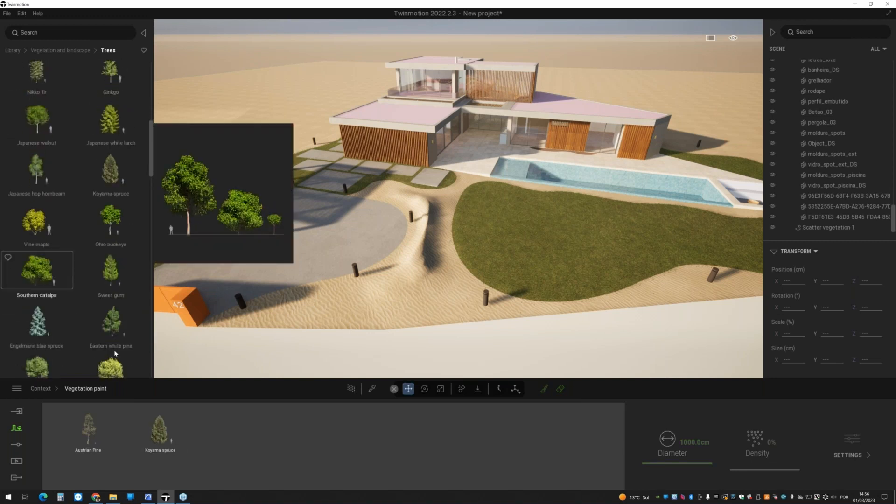
pyautogui.moveTo(93, 303); pyautogui.dragTo(220, 432)
pyautogui.scroll(-2, 70, 290)
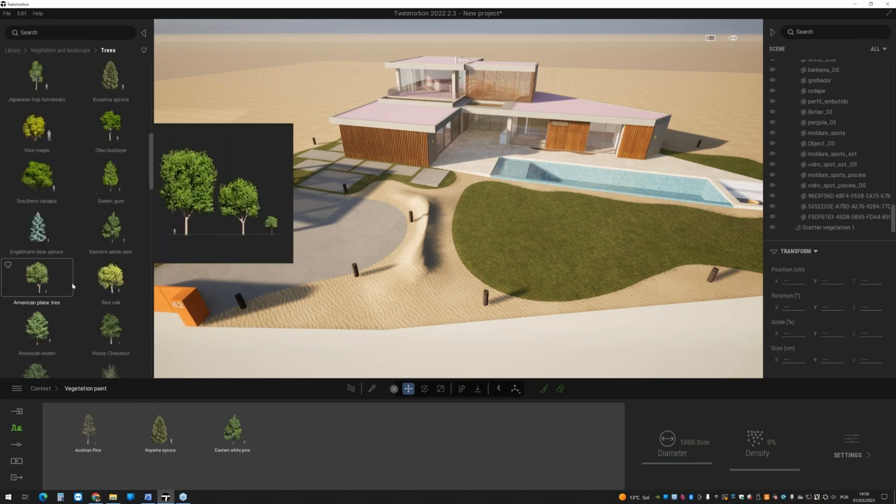
pyautogui.scroll(-8, 72, 286)
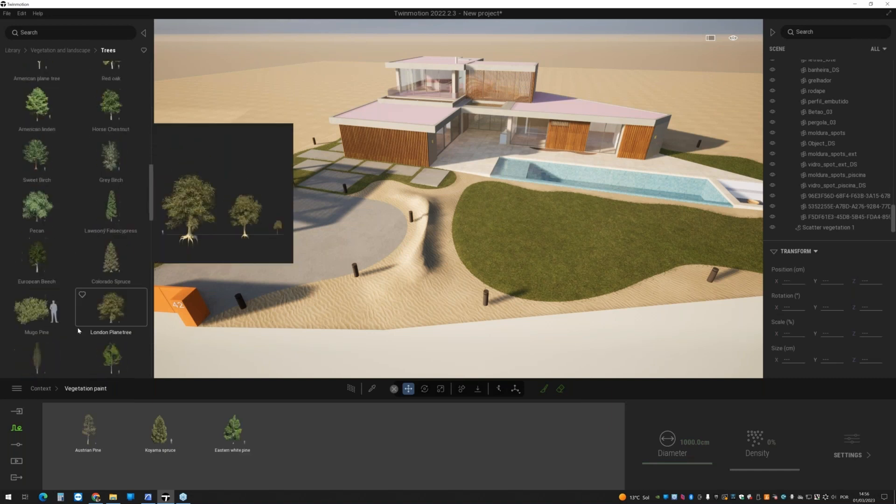
pyautogui.scroll(-4, 78, 331)
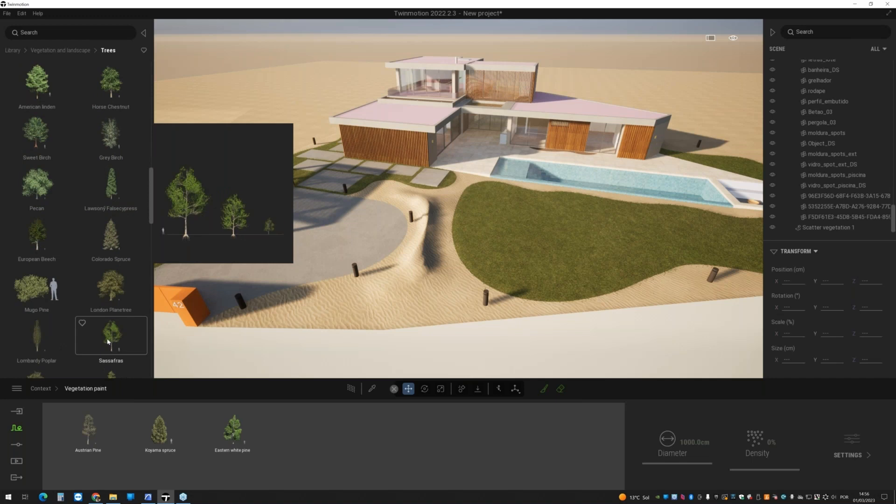
# - Select all three tree species in the vegetation paint set and set their density to 30%
pyautogui.click(88, 432)
pyautogui.keyDown('shift'); pyautogui.click(212, 435); pyautogui.keyUp('shift')
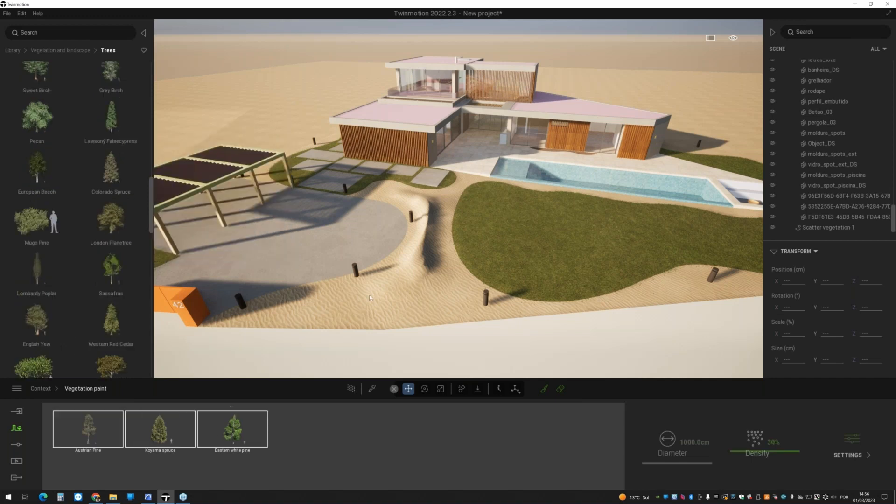
pyautogui.scroll(-3, 492, 269)
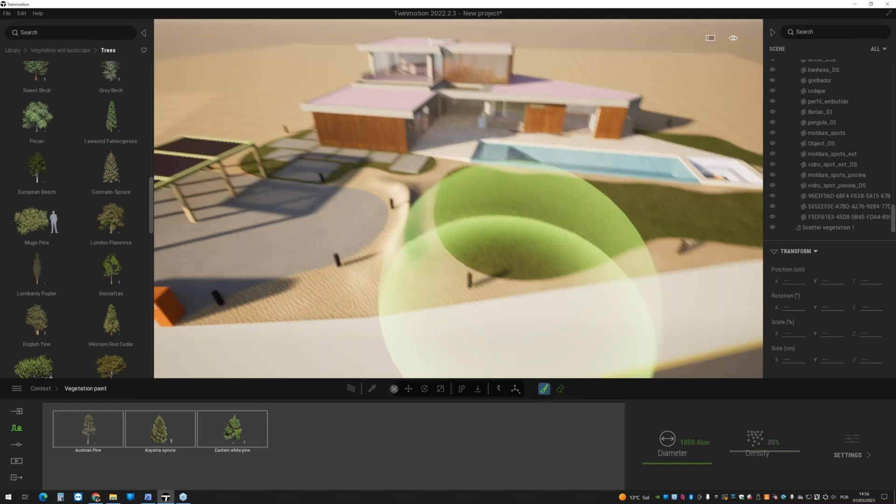
# - Reduce the vegetation paint brush diameter to 397.7 cm
pyautogui.moveTo(493, 269); pyautogui.dragTo(528, 294, button='right')
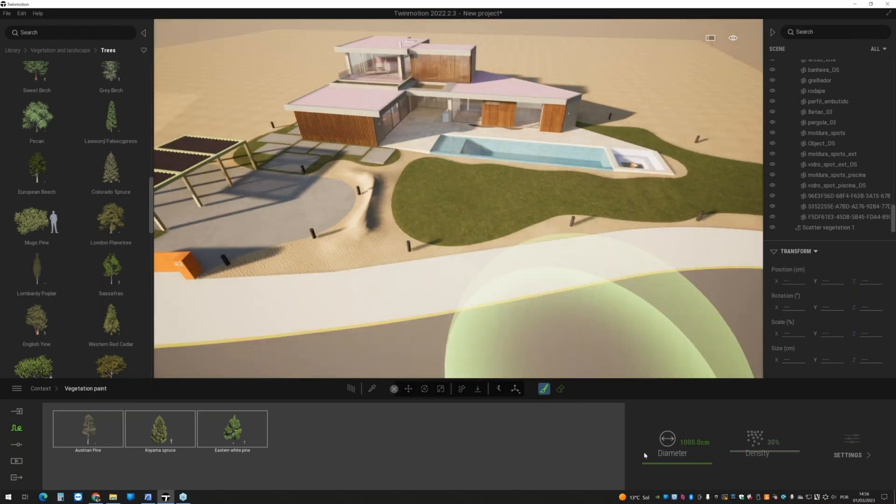
pyautogui.moveTo(651, 464); pyautogui.dragTo(660, 470)
pyautogui.scroll(2, 490, 244)
pyautogui.moveTo(490, 245); pyautogui.dragTo(455, 206, button='right')
pyautogui.scroll(1, 585, 368)
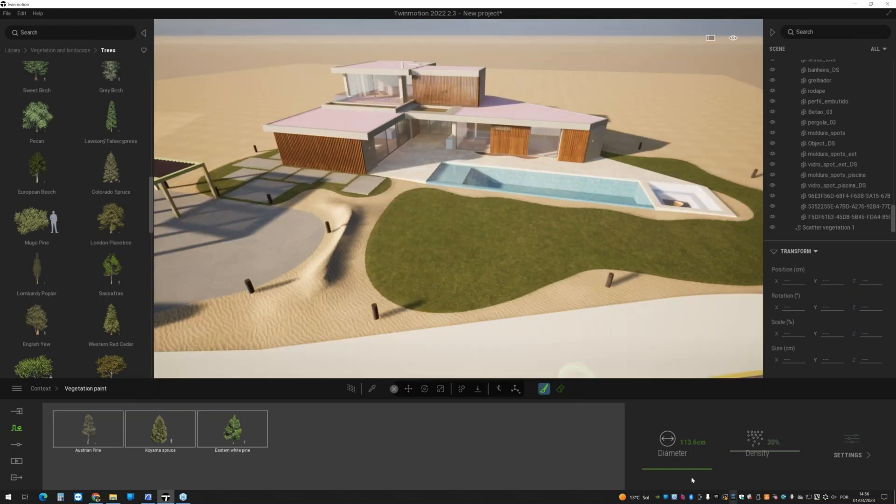
pyautogui.moveTo(660, 469); pyautogui.dragTo(660, 467)
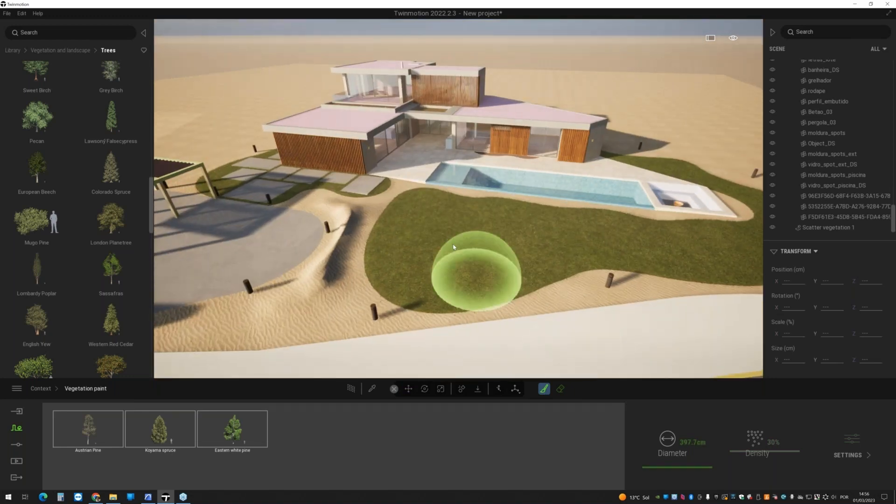
# - Paint trees at the driveway end of the front lawn and near its opposite end beside the road corner
pyautogui.click(413, 205)
pyautogui.click(415, 278)
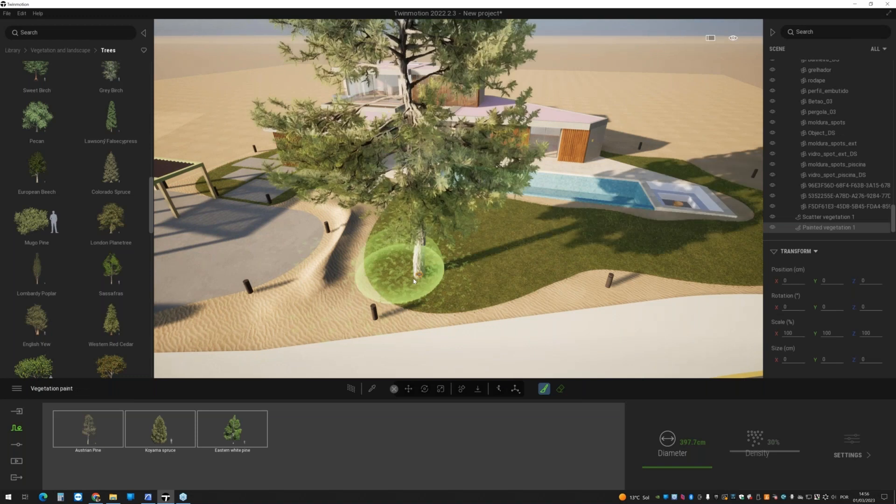
pyautogui.moveTo(414, 278); pyautogui.dragTo(502, 267, button='right')
pyautogui.moveTo(420, 274); pyautogui.dragTo(428, 273, button='right')
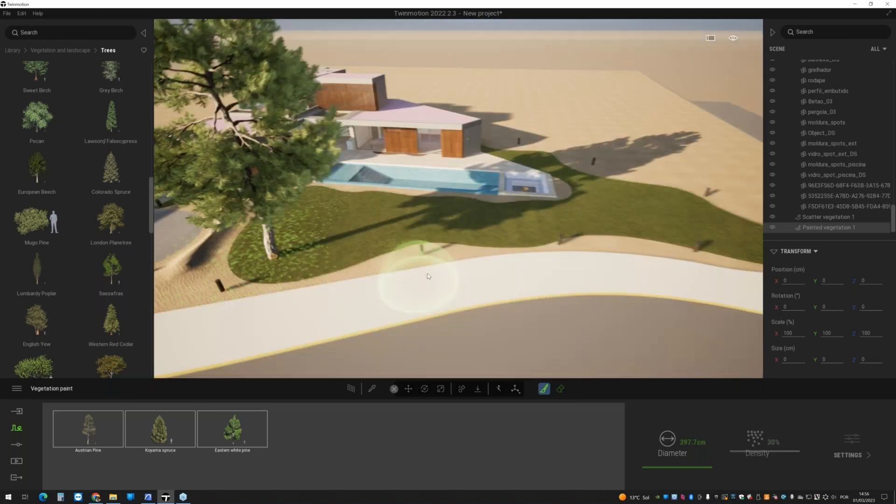
pyautogui.moveTo(589, 239); pyautogui.dragTo(551, 247, button='middle')
pyautogui.click(526, 280)
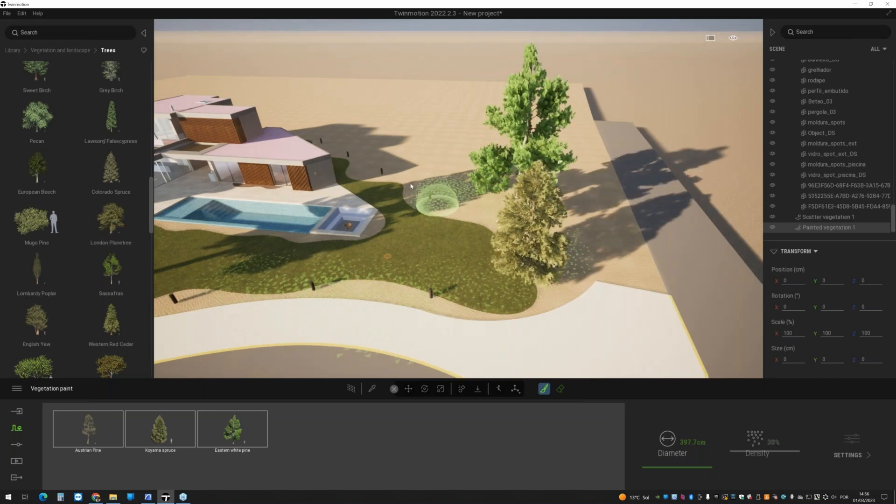
# - Paint more trees on the sand beyond the hot tub end of the pool
pyautogui.click(432, 201)
pyautogui.moveTo(424, 280); pyautogui.dragTo(435, 317, button='right')
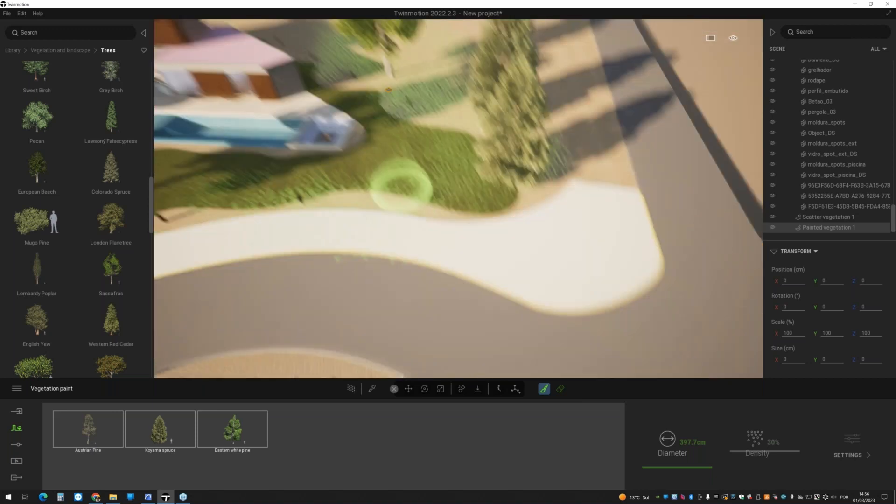
pyautogui.moveTo(402, 186); pyautogui.dragTo(419, 190, button='right')
pyautogui.scroll(-3, 334, 111)
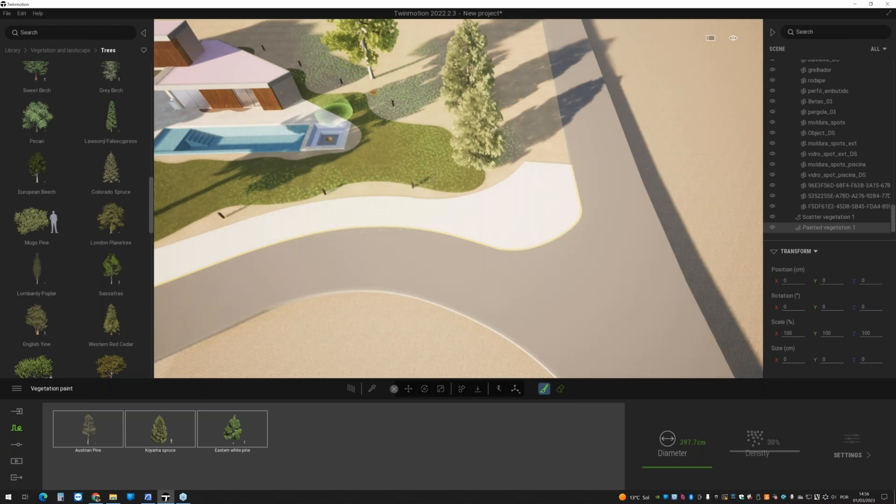
pyautogui.moveTo(334, 111); pyautogui.dragTo(379, 157, button='middle')
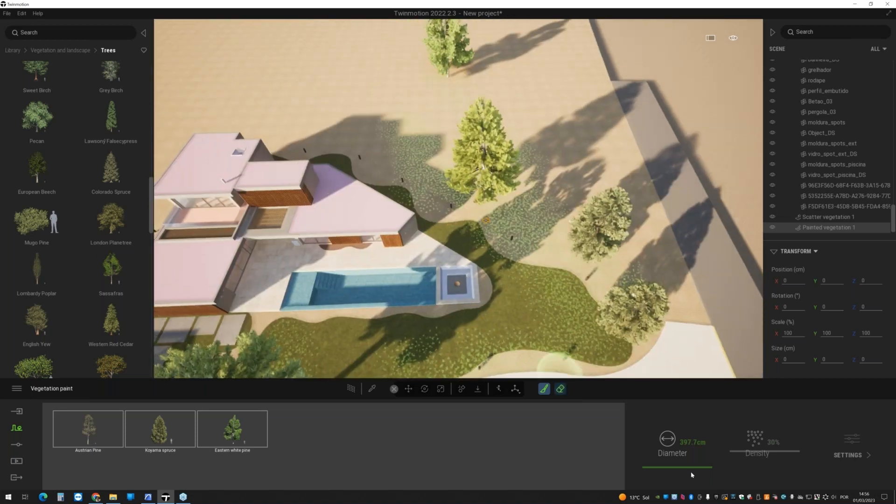
# - Increase the brush diameter to 738.6 cm and paint a band of trees along the rear of the house
pyautogui.click(693, 467)
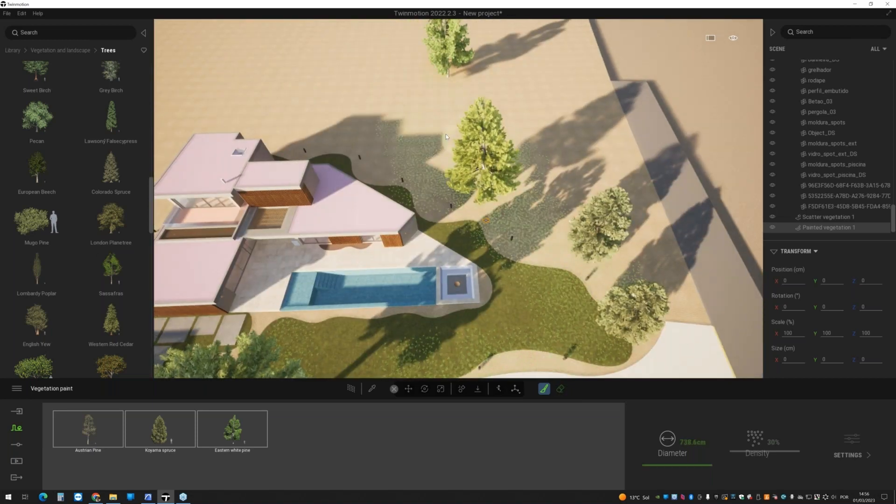
pyautogui.click(423, 175)
pyautogui.moveTo(451, 181)
pyautogui.mouseDown()
pyautogui.moveTo(537, 183)
pyautogui.moveTo(306, 119)
pyautogui.mouseUp()
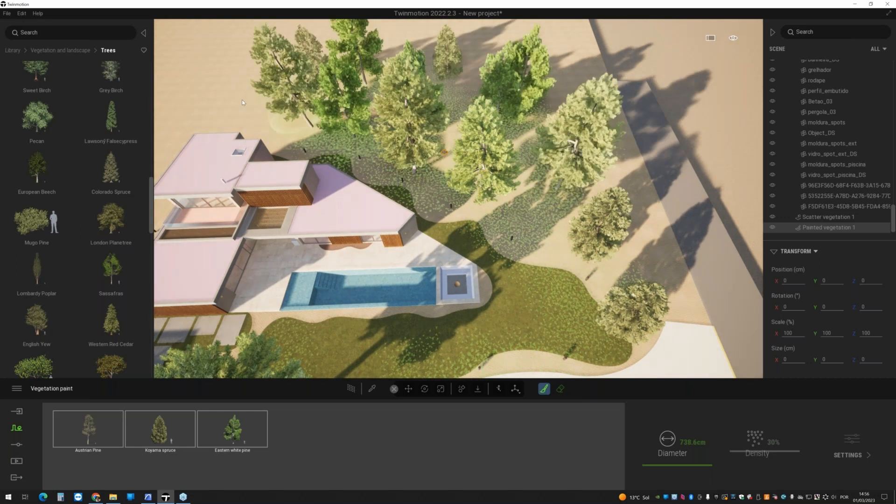
pyautogui.moveTo(225, 96)
pyautogui.mouseDown(button='middle')
pyautogui.moveTo(251, 96)
pyautogui.moveTo(269, 137)
pyautogui.mouseUp(button='middle')
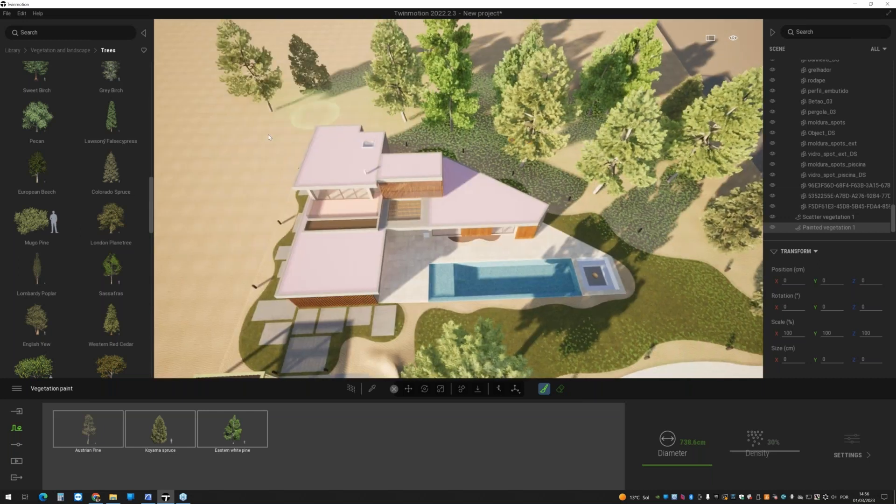
pyautogui.moveTo(316, 113); pyautogui.dragTo(201, 184)
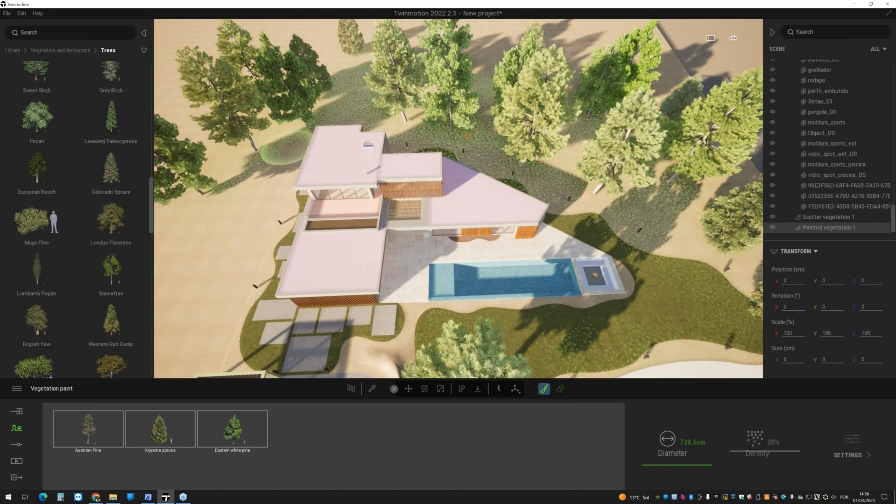
# - Extend the painted trees over the sand behind the pergola and fill the gaps farther behind the house
pyautogui.moveTo(287, 131); pyautogui.dragTo(286, 135, button='middle')
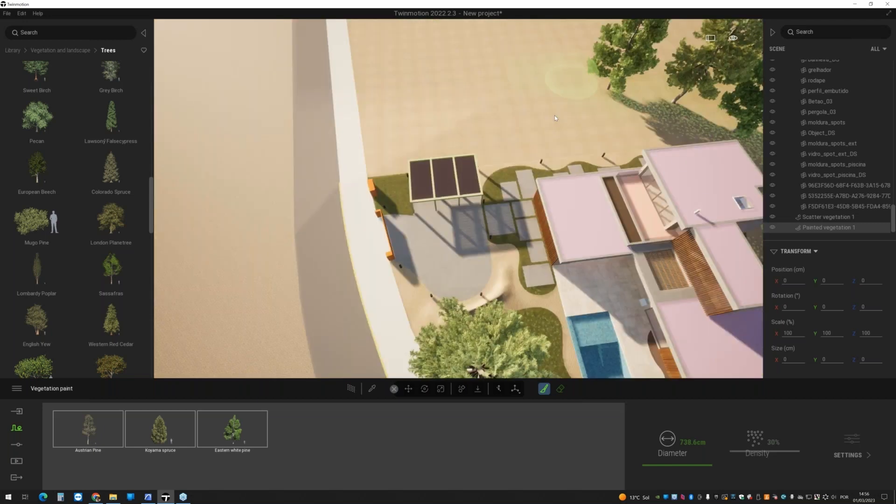
pyautogui.click(555, 116)
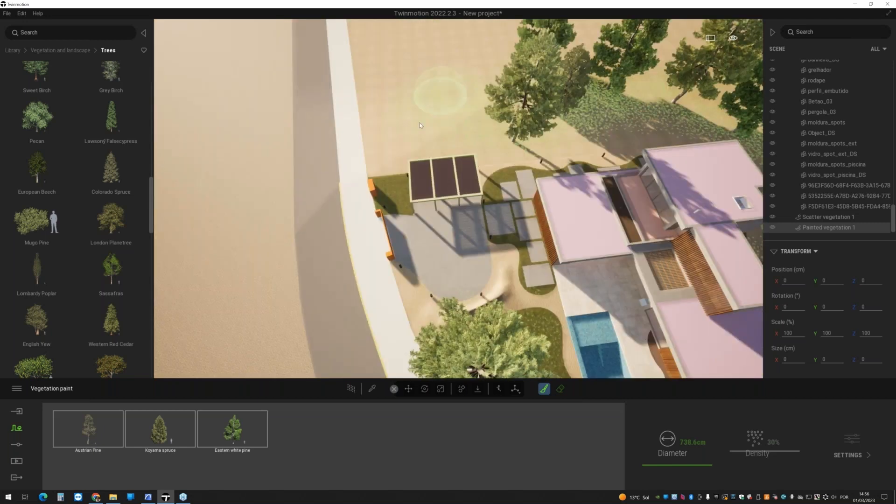
pyautogui.click(419, 123)
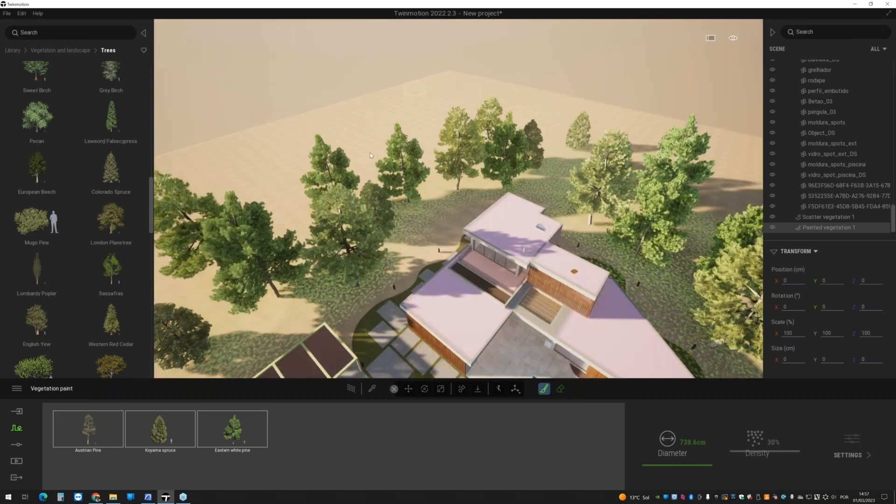
pyautogui.click(267, 198)
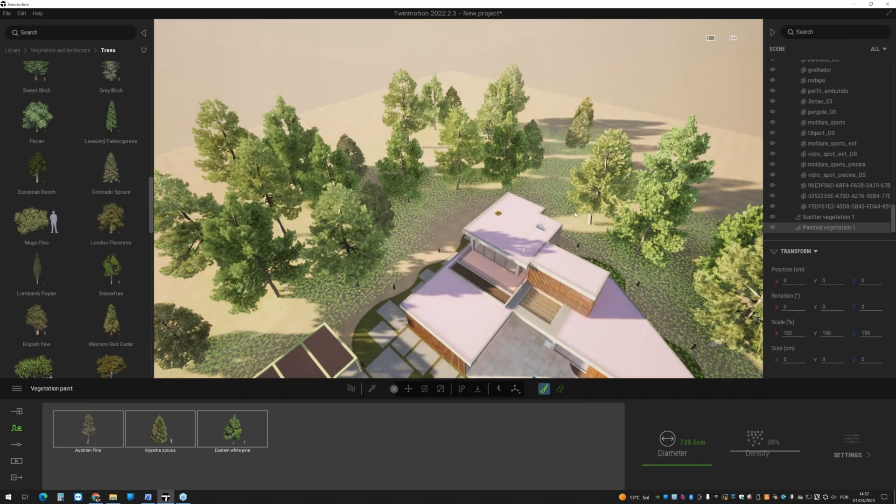
pyautogui.click(578, 173)
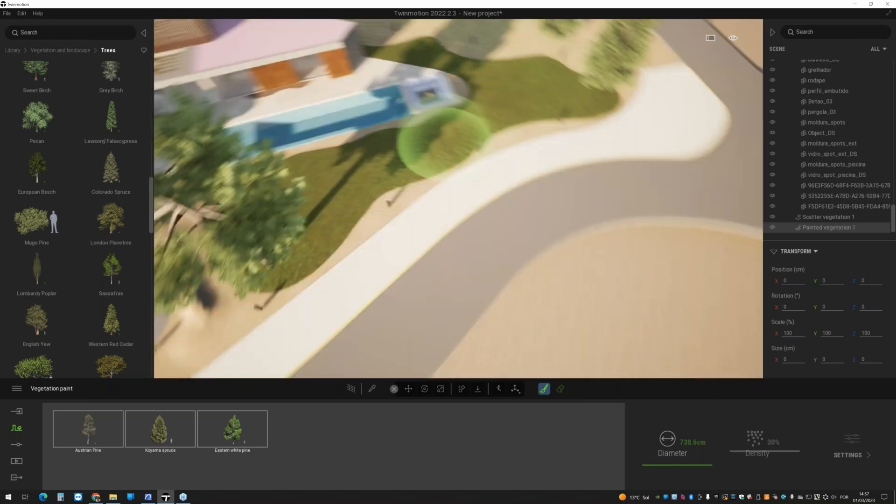
# - Set the density of all three tree species in the painted vegetation to 26%
pyautogui.moveTo(443, 143)
pyautogui.keyDown('shift'); pyautogui.mouseDown(button='middle')
pyautogui.moveTo(406, 143)
pyautogui.moveTo(407, 124)
pyautogui.mouseUp(button='middle'); pyautogui.keyUp('shift')
pyautogui.scroll(5, 443, 142)
pyautogui.moveTo(443, 149); pyautogui.dragTo(448, 131, button='right')
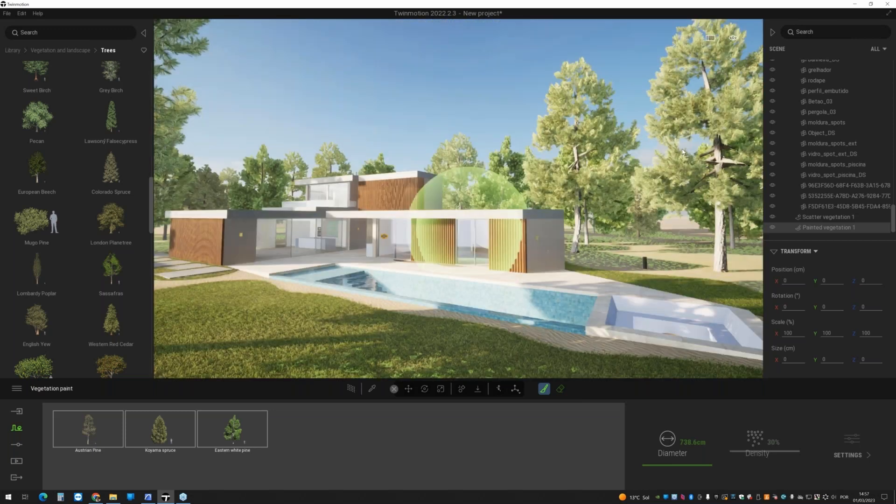
pyautogui.click(813, 218)
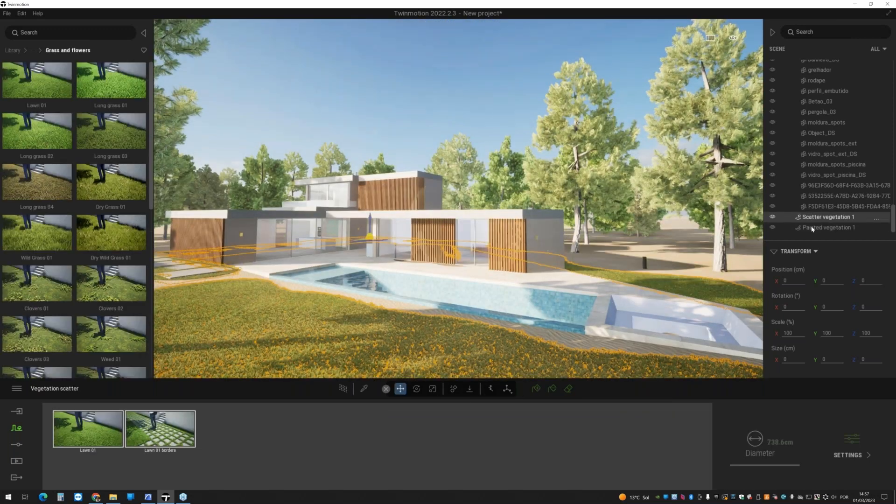
pyautogui.click(812, 228)
pyautogui.click(249, 437)
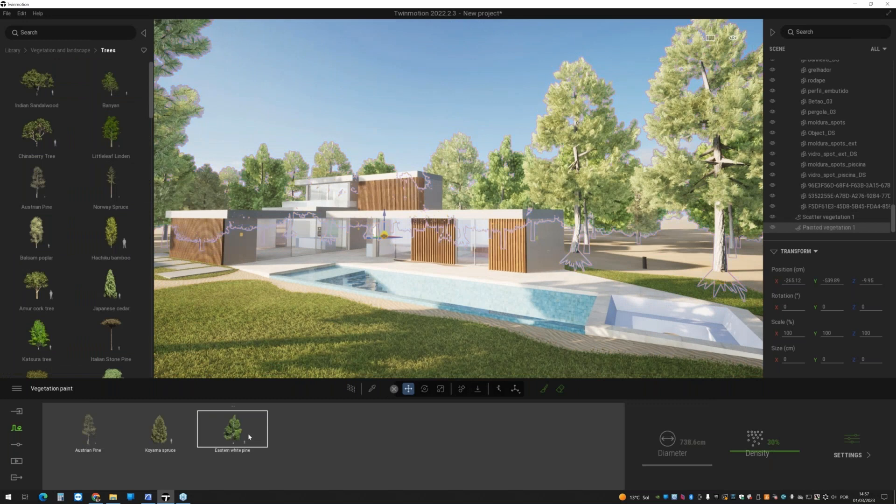
pyautogui.click(107, 427)
pyautogui.keyDown('shift'); pyautogui.click(233, 436); pyautogui.keyUp('shift')
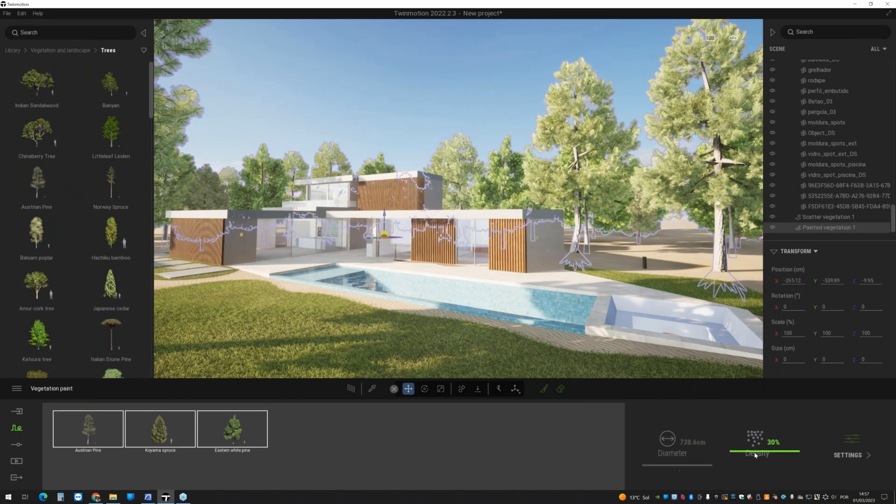
pyautogui.moveTo(756, 455)
pyautogui.mouseDown()
pyautogui.moveTo(761, 437)
pyautogui.moveTo(787, 422)
pyautogui.moveTo(789, 463)
pyautogui.moveTo(789, 453)
pyautogui.mouseUp()
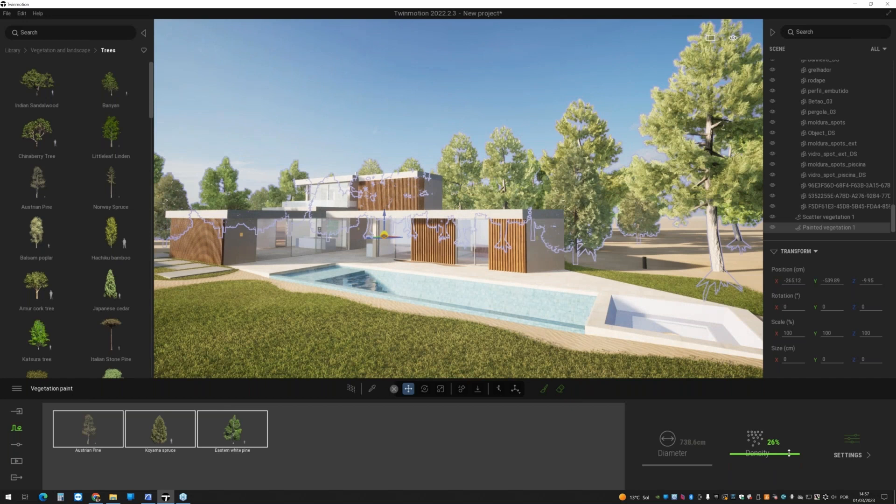
# - Set the age of the painted trees to 41% and scale the painted vegetation down to 89%
pyautogui.click(850, 454)
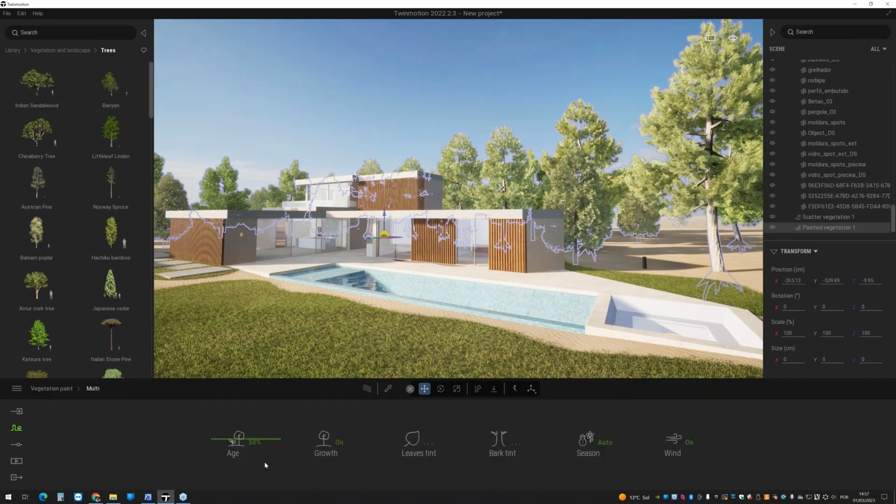
pyautogui.moveTo(265, 466)
pyautogui.mouseDown()
pyautogui.moveTo(231, 462)
pyautogui.moveTo(232, 443)
pyautogui.mouseUp()
pyautogui.click(457, 388)
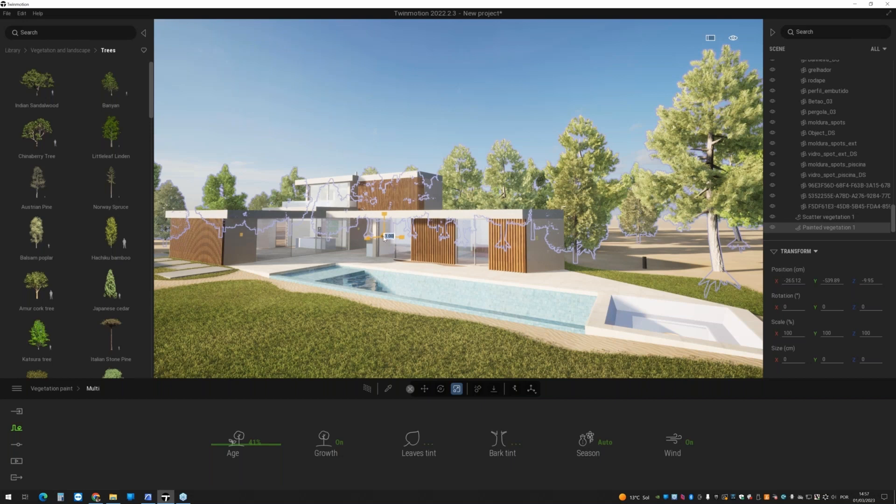
pyautogui.moveTo(384, 238); pyautogui.dragTo(383, 246)
# - Place a single Eastern white pine on the driveway end of the front lawn and scale it down to 49%
pyautogui.moveTo(406, 290); pyautogui.dragTo(401, 355, button='right')
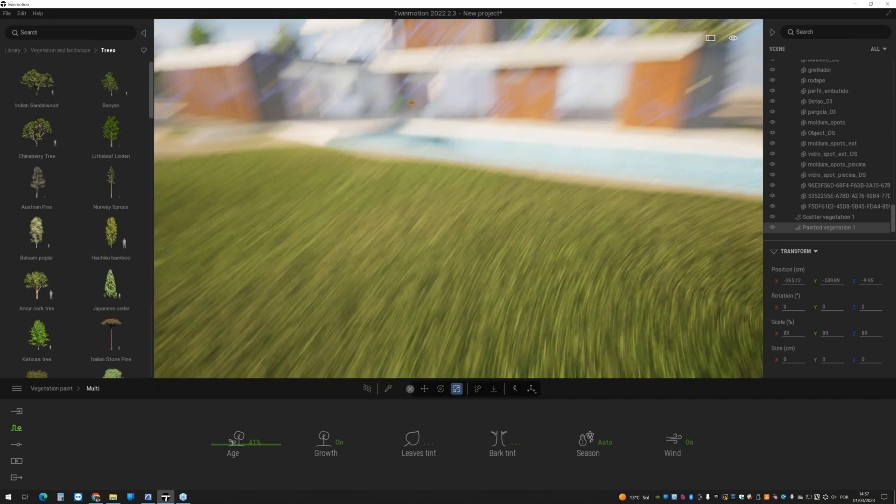
pyautogui.moveTo(275, 311); pyautogui.dragTo(303, 268, button='right')
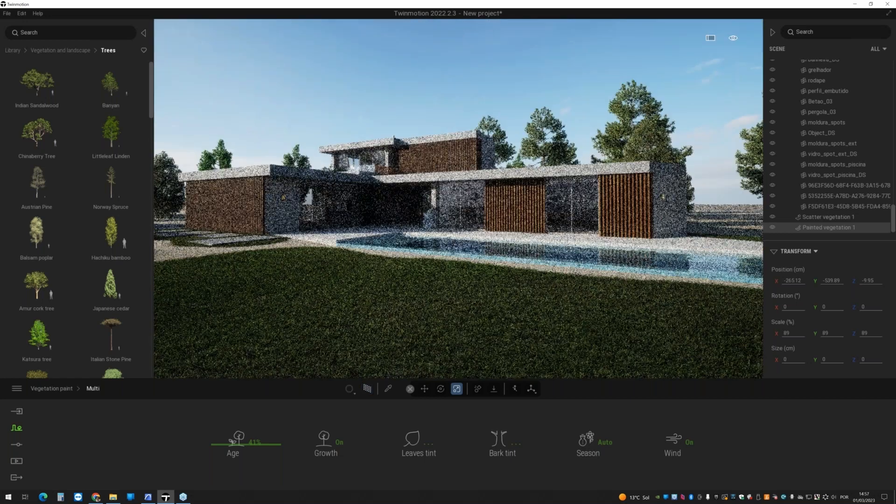
pyautogui.moveTo(448, 224); pyautogui.dragTo(518, 224, button='right')
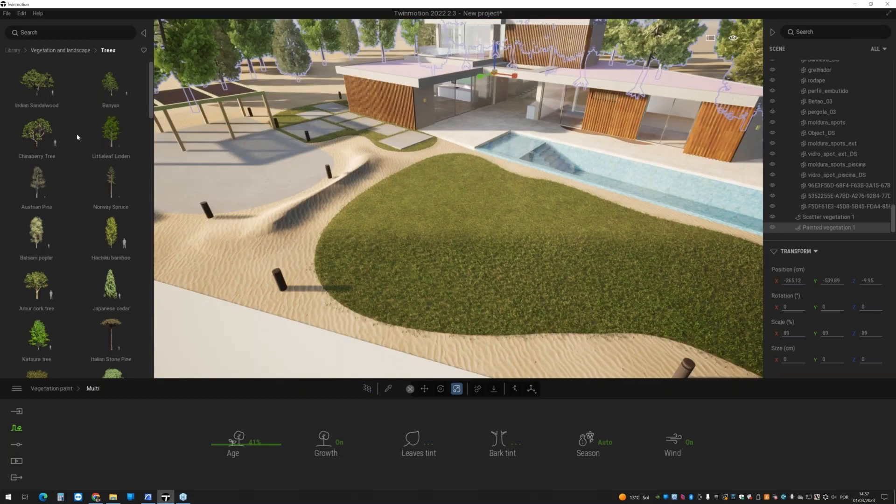
pyautogui.moveTo(95, 179)
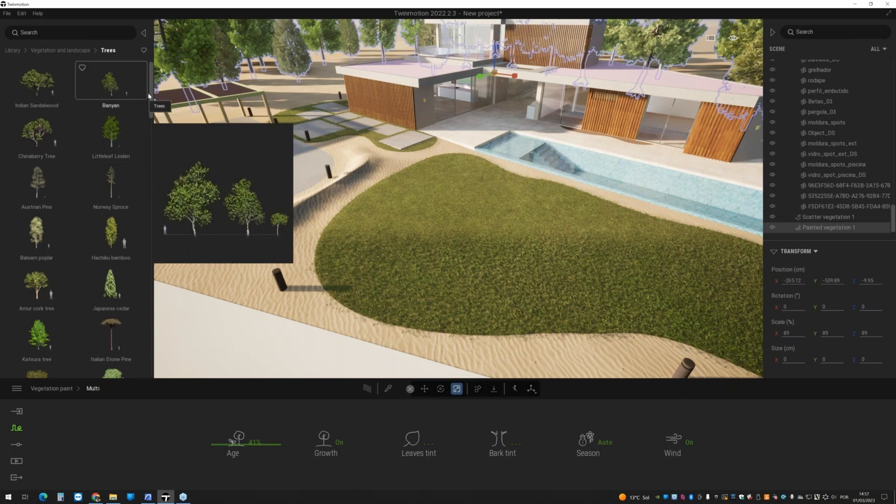
pyautogui.moveTo(149, 97); pyautogui.dragTo(153, 122)
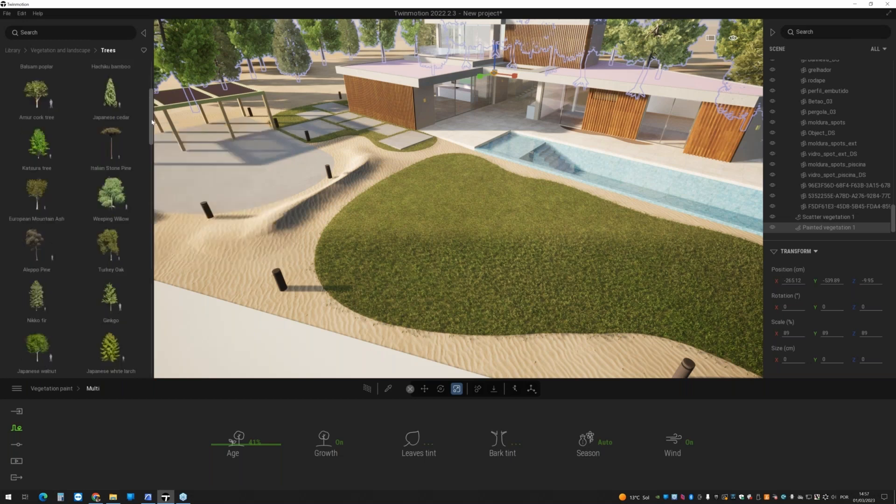
pyautogui.moveTo(153, 123); pyautogui.dragTo(154, 155)
pyautogui.moveTo(115, 312)
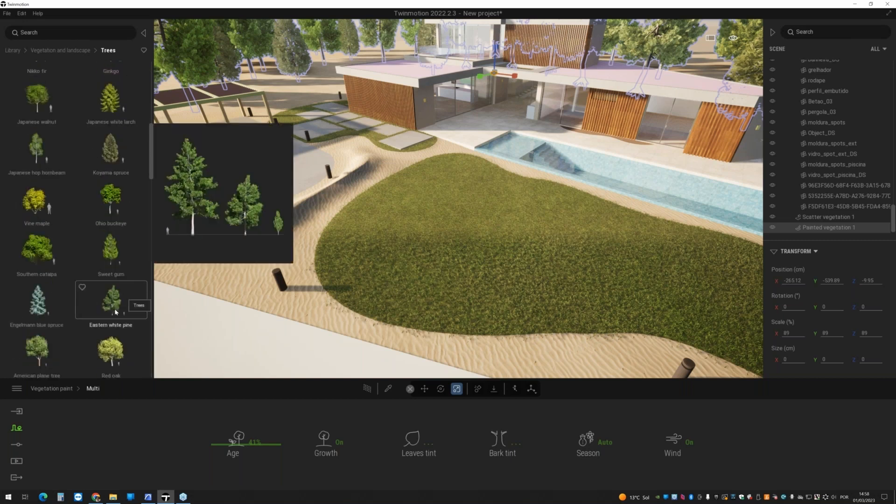
pyautogui.moveTo(114, 309); pyautogui.dragTo(410, 191)
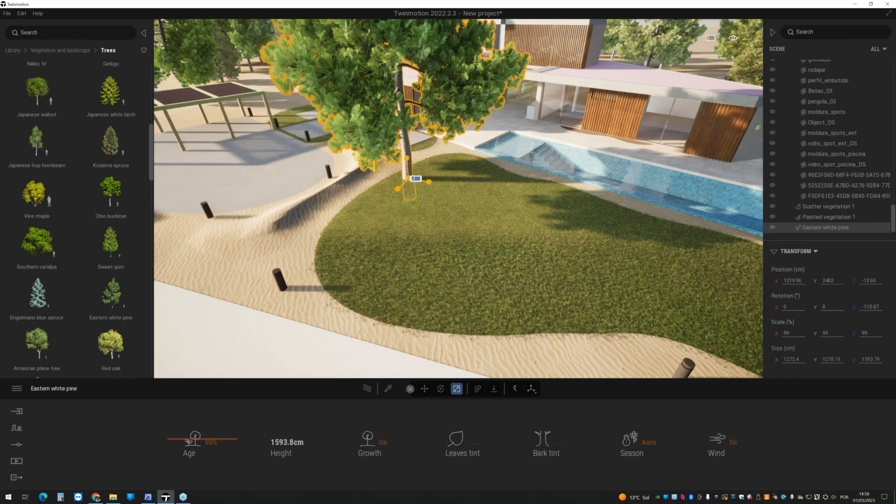
pyautogui.moveTo(414, 187); pyautogui.dragTo(439, 93, button='right')
pyautogui.moveTo(382, 306); pyautogui.dragTo(380, 355)
# - Create one instance of the pine at the lawn's outer edge, about 491 cm from the original
pyautogui.click(425, 389)
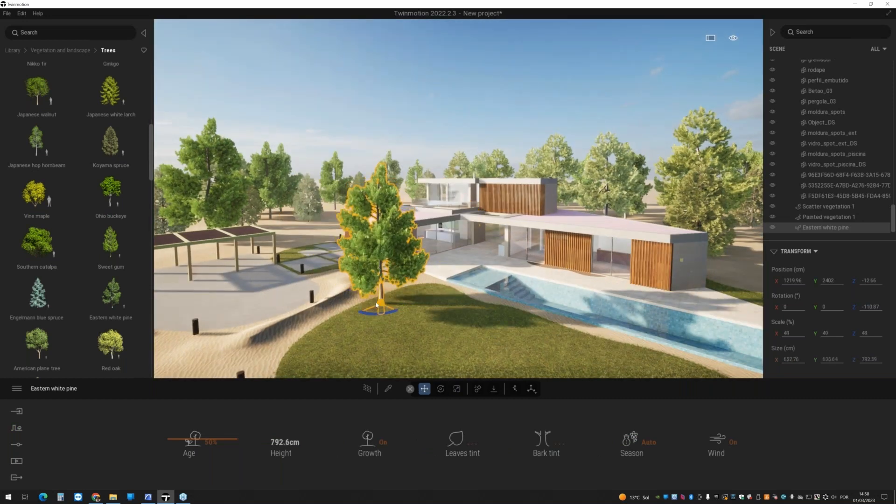
pyautogui.moveTo(376, 306); pyautogui.dragTo(283, 363)
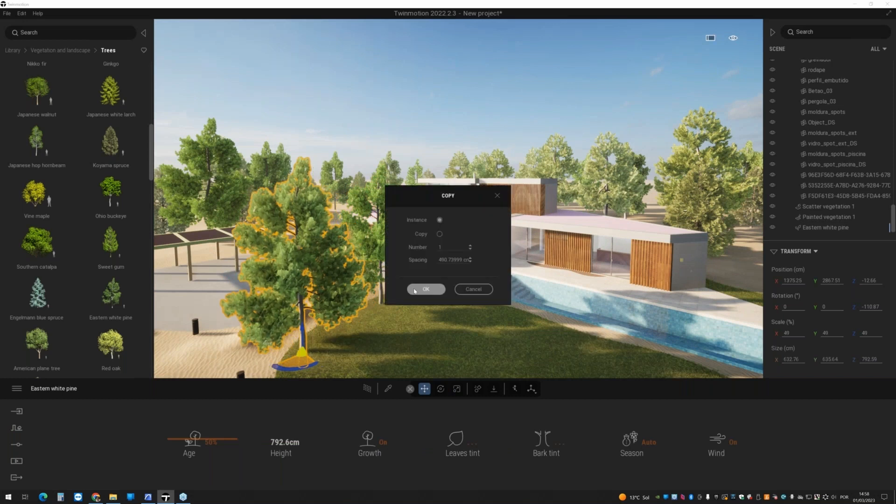
pyautogui.click(425, 289)
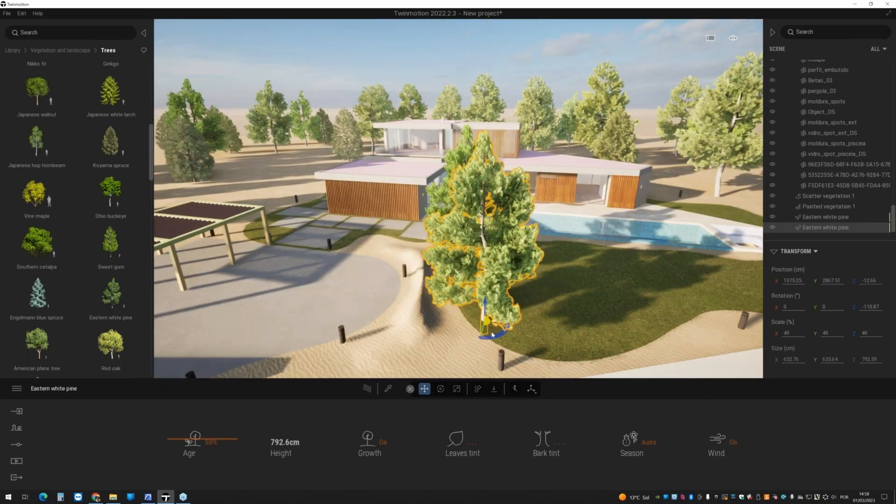
# - Create another pine instance 1000 cm away beside the paving slabs and rotate it to about 64° around the vertical axis
pyautogui.moveTo(492, 335); pyautogui.dragTo(353, 237)
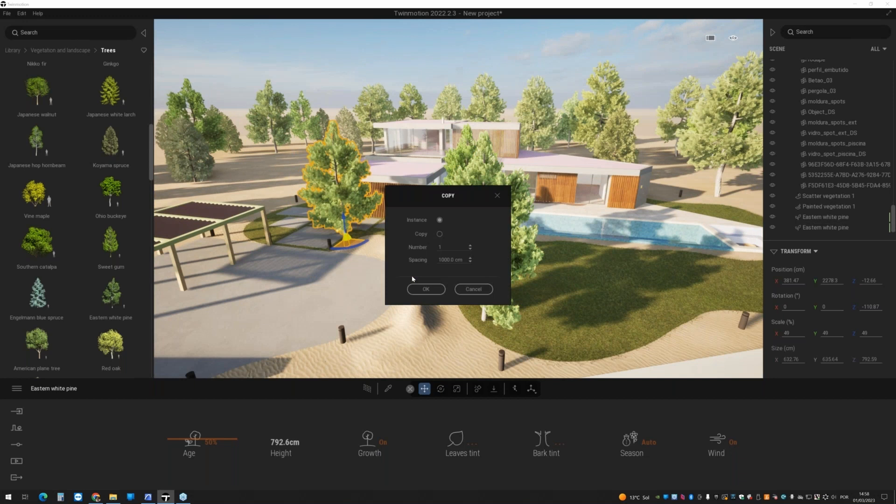
pyautogui.click(424, 290)
pyautogui.moveTo(494, 316); pyautogui.dragTo(378, 326)
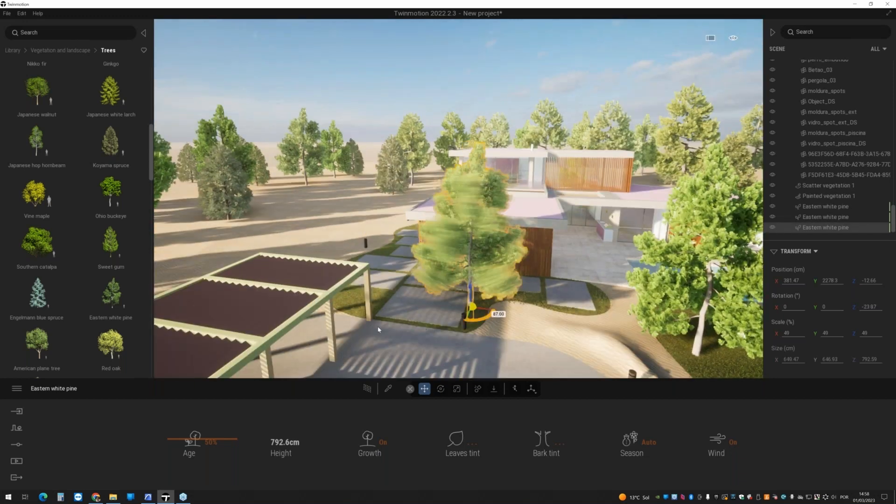
pyautogui.moveTo(378, 326); pyautogui.dragTo(427, 268, button='right')
pyautogui.press('s')
pyautogui.press('a')
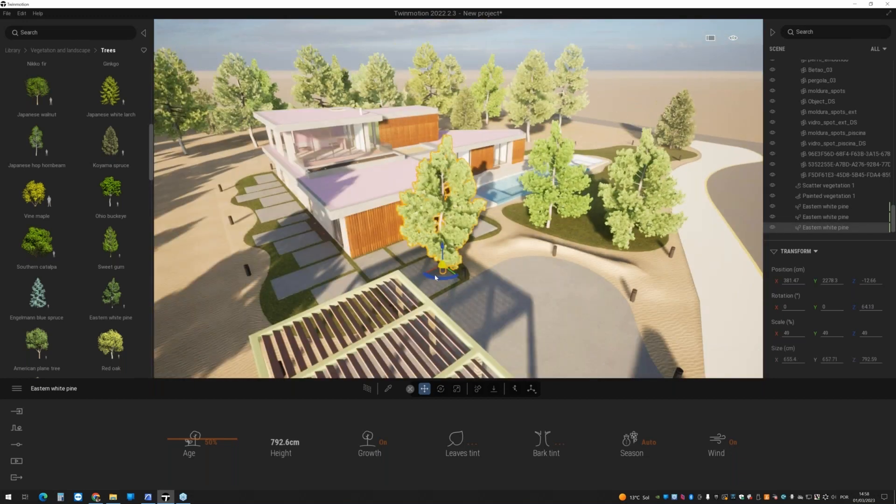
# - Create one more instance of the pine beyond the paving slabs in front of the house, with 1000 cm spacing
pyautogui.keyDown('shift'); pyautogui.moveTo(448, 275); pyautogui.dragTo(236, 285); pyautogui.keyUp('shift')
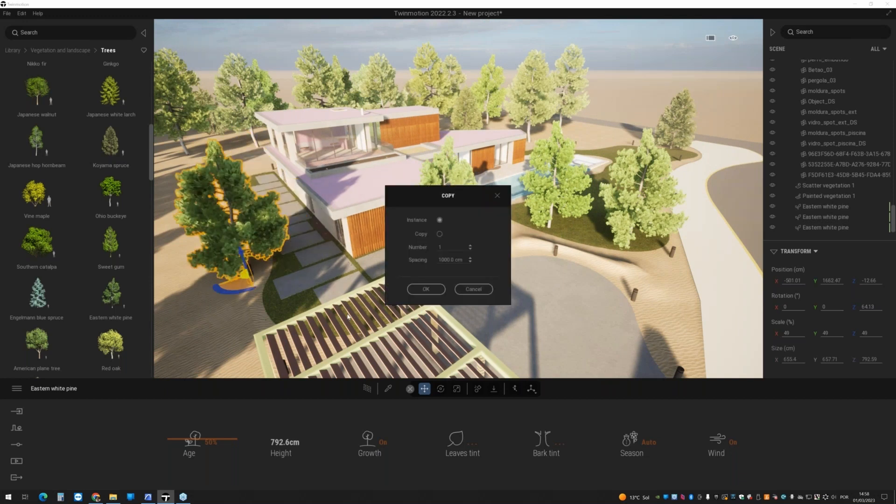
pyautogui.click(426, 289)
# - Create three more instances of the Eastern white pine along the street-side edge of the pool lawn
pyautogui.press('w')
pyautogui.press('d')
pyautogui.moveTo(426, 289); pyautogui.dragTo(445, 297, button='right')
pyautogui.press('w')
pyautogui.press('d')
pyautogui.press('w')
pyautogui.press('s')
pyautogui.press('s')
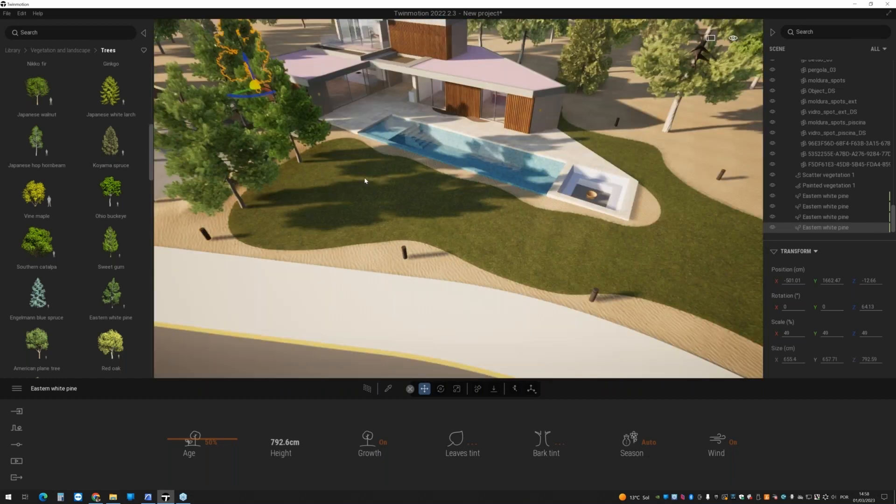
pyautogui.moveTo(254, 88); pyautogui.dragTo(632, 321)
pyautogui.click(428, 293)
pyautogui.press('Return')
pyautogui.click(427, 289)
# - Create another pine instance farther along the lawn edge and rotate it to about 145° around the vertical axis
pyautogui.moveTo(434, 288); pyautogui.dragTo(537, 288, button='right')
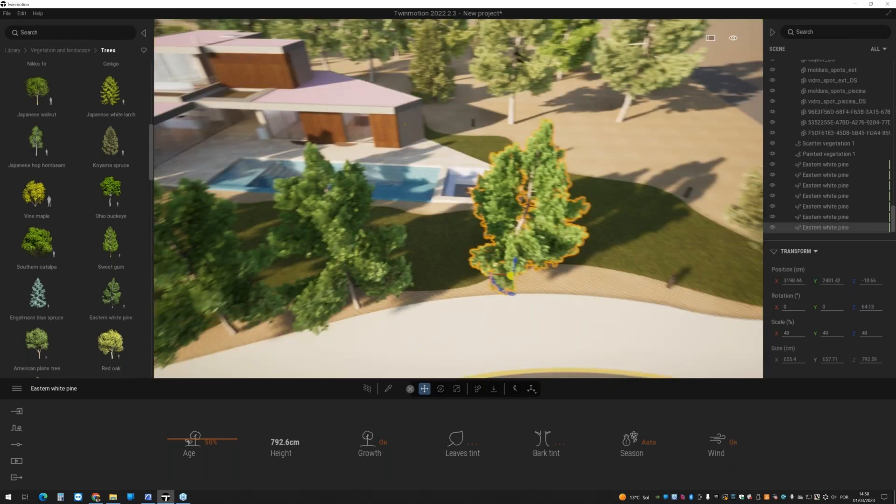
pyautogui.keyDown('shift'); pyautogui.moveTo(495, 286); pyautogui.dragTo(494, 281); pyautogui.keyUp('shift')
pyautogui.press('Return')
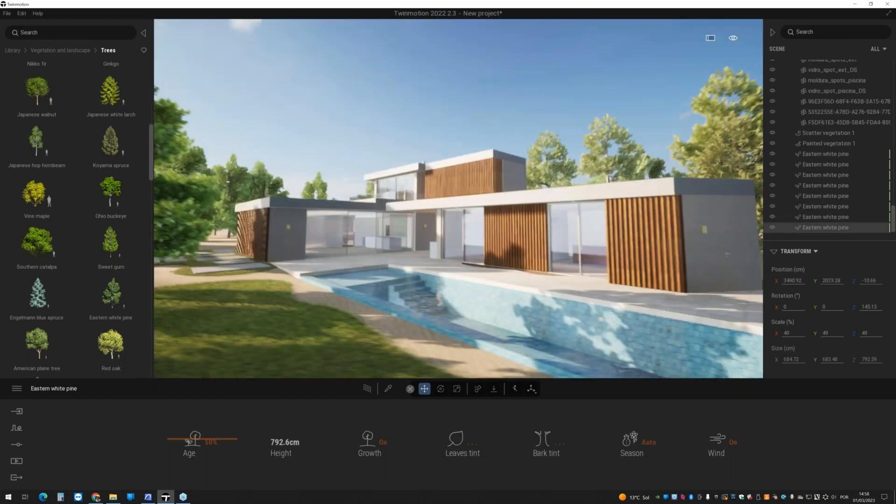
# - Examine the house and pool from lawn level with a path-traced preview
pyautogui.press('s')
pyautogui.press('w')
pyautogui.moveTo(459, 198); pyautogui.dragTo(442, 181, button='right')
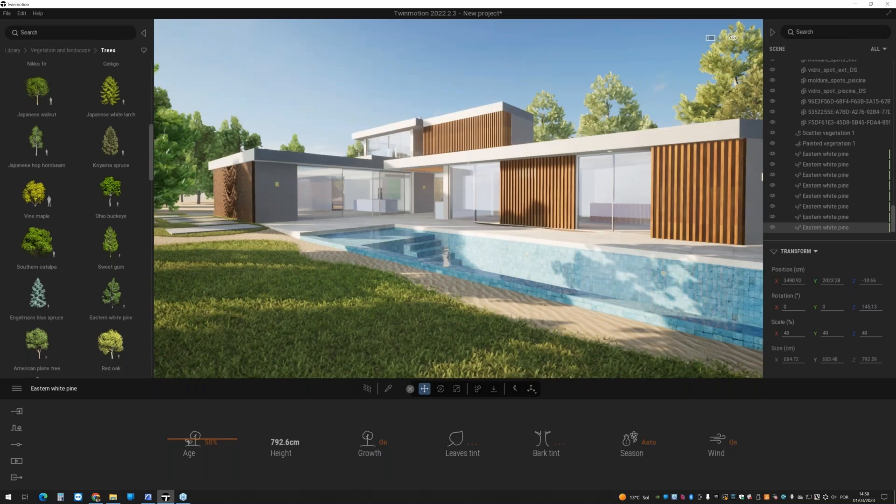
pyautogui.click(366, 389)
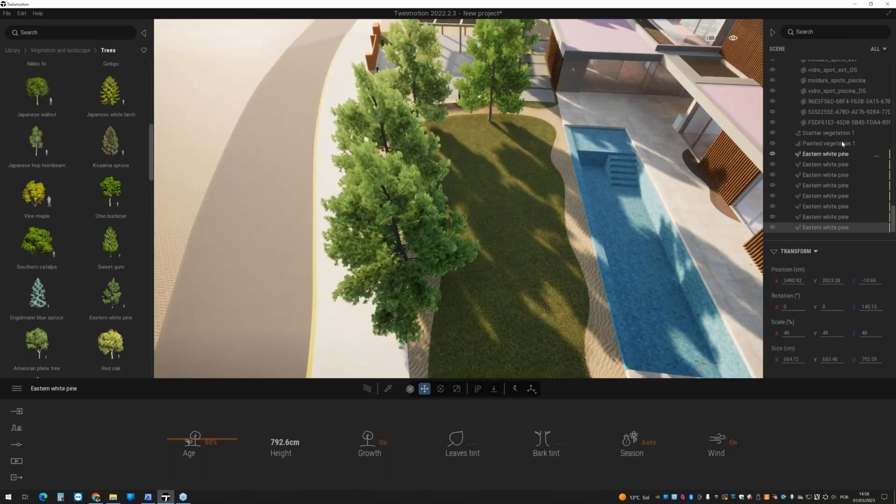
# - Resume painting with the existing painted vegetation, set the brush diameter to 1420.5 cm and paint trees on the ground across the road
pyautogui.doubleClick(843, 144)
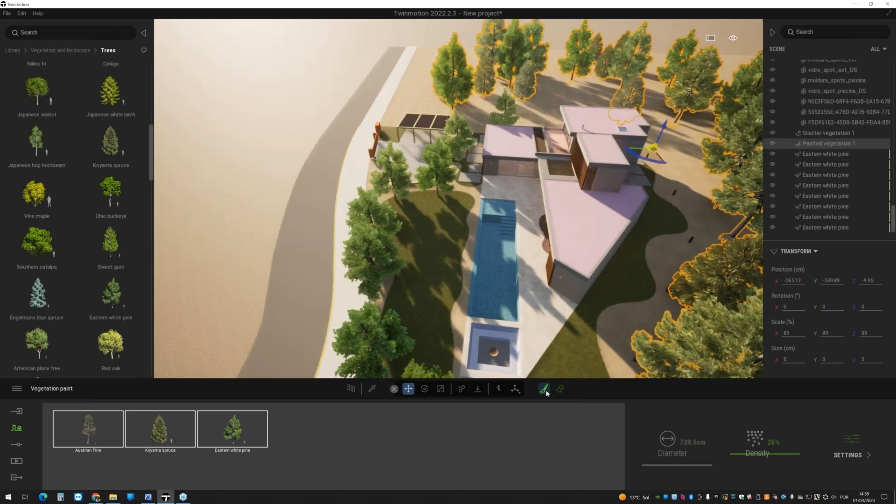
pyautogui.click(545, 390)
pyautogui.click(691, 467)
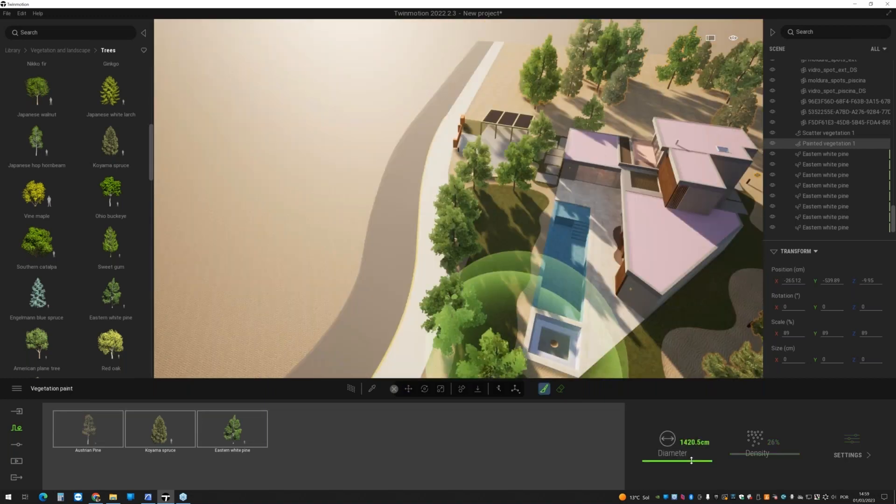
pyautogui.moveTo(340, 166); pyautogui.dragTo(242, 292)
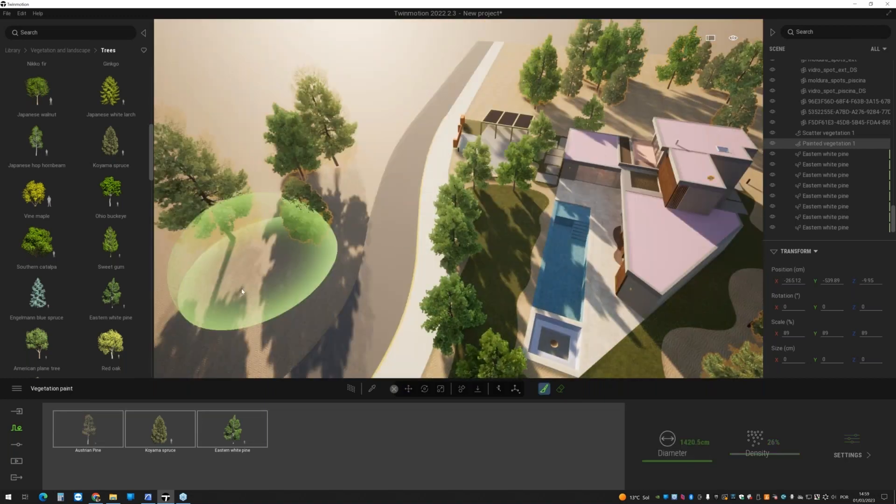
pyautogui.click(377, 75)
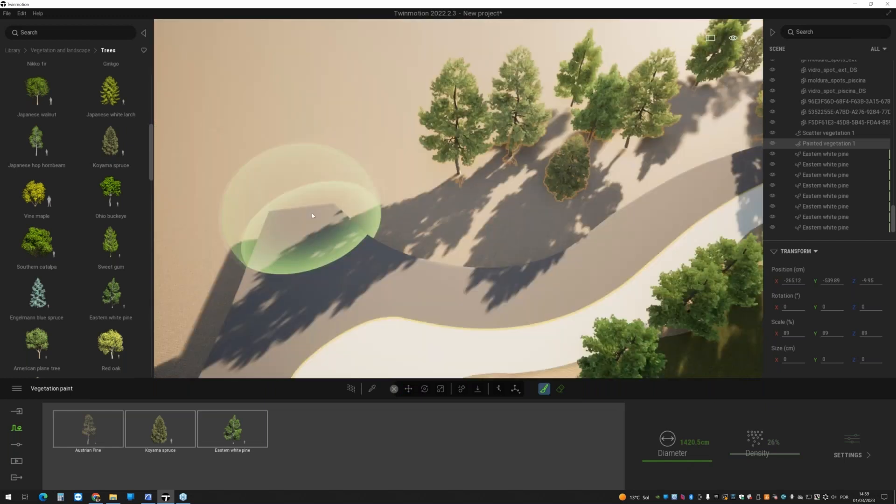
pyautogui.moveTo(312, 215)
pyautogui.mouseDown()
pyautogui.moveTo(506, 220)
pyautogui.moveTo(317, 135)
pyautogui.mouseUp()
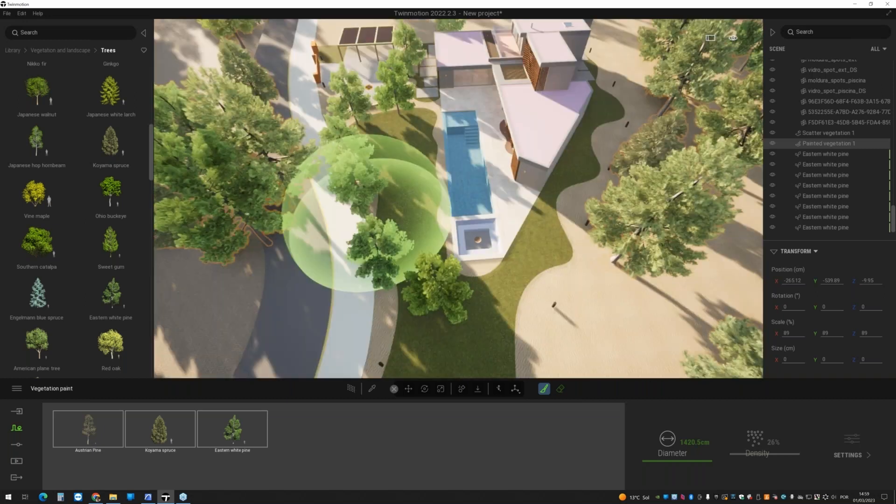
# - Check the pool facade from the lawn with a path-traced preview and deselect the painted vegetation
pyautogui.press('w')
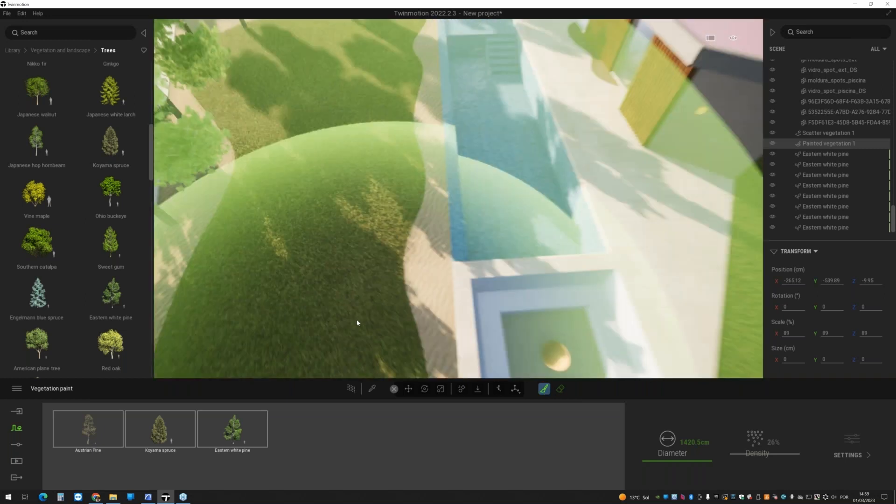
pyautogui.press('w')
pyautogui.moveTo(362, 322); pyautogui.dragTo(360, 168, button='right')
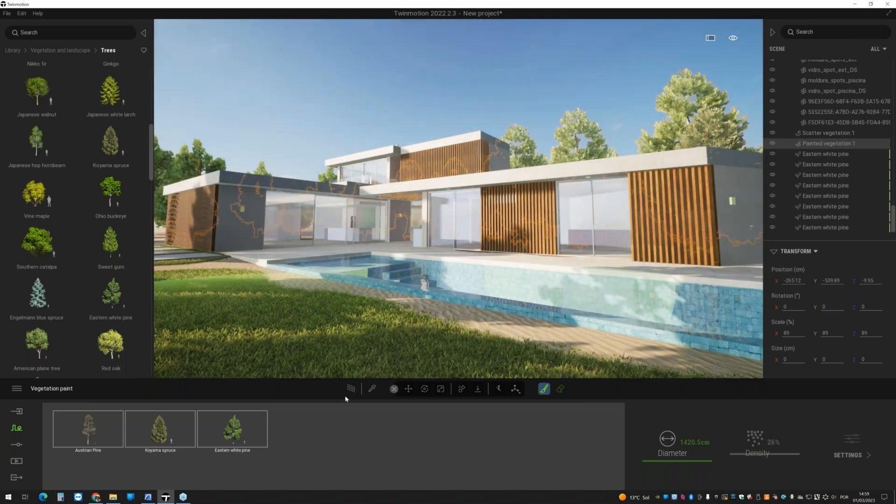
pyautogui.click(350, 389)
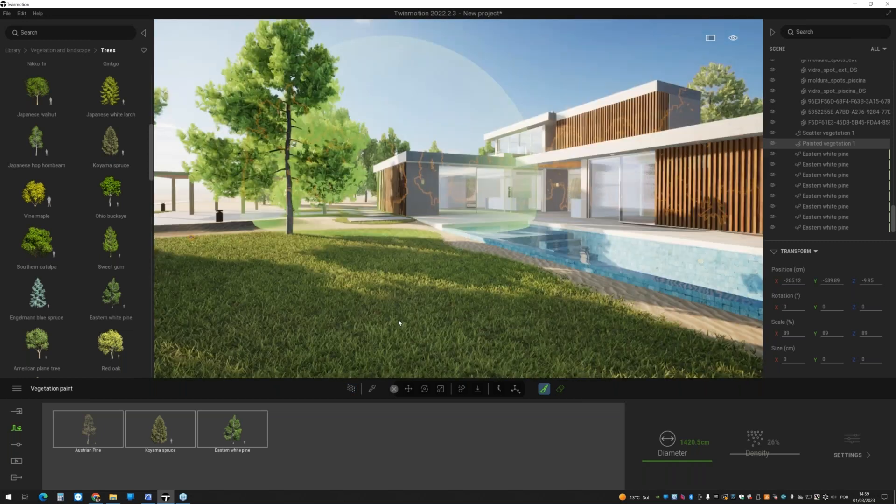
pyautogui.press('Escape')
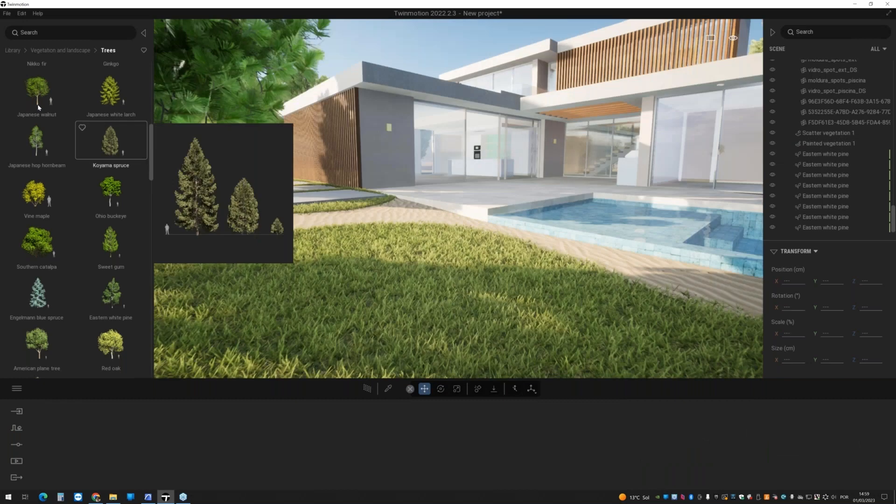
# - Find RosaCanina 2 among the library's bushes and place one at the lawn's rounded end near the pool corner
pyautogui.click(50, 51)
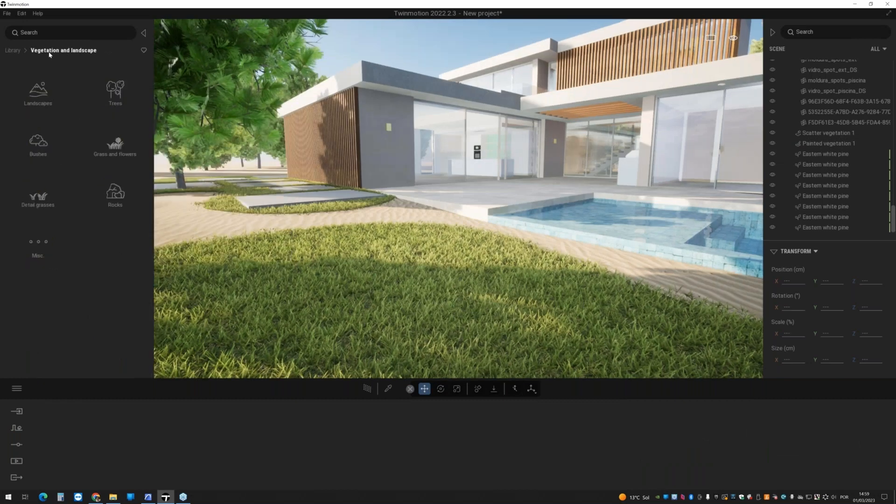
pyautogui.click(54, 138)
pyautogui.moveTo(151, 99); pyautogui.dragTo(148, 350)
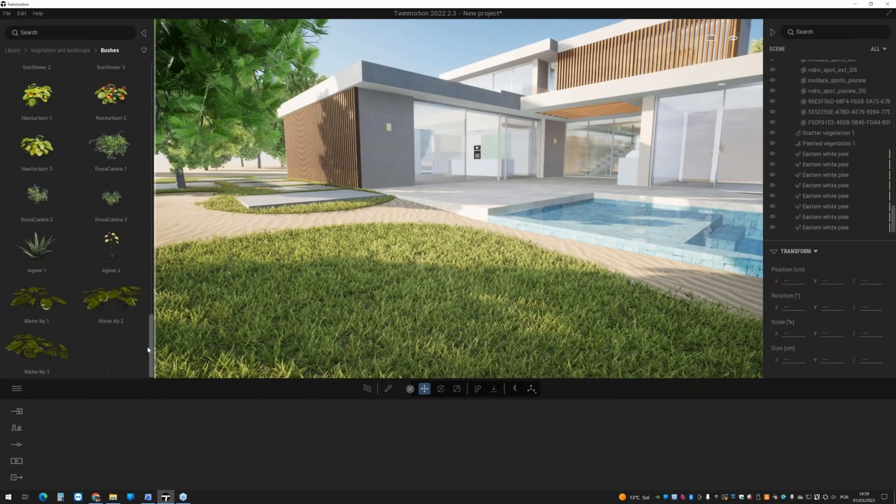
pyautogui.scroll(3, 148, 351)
pyautogui.scroll(-1, 154, 329)
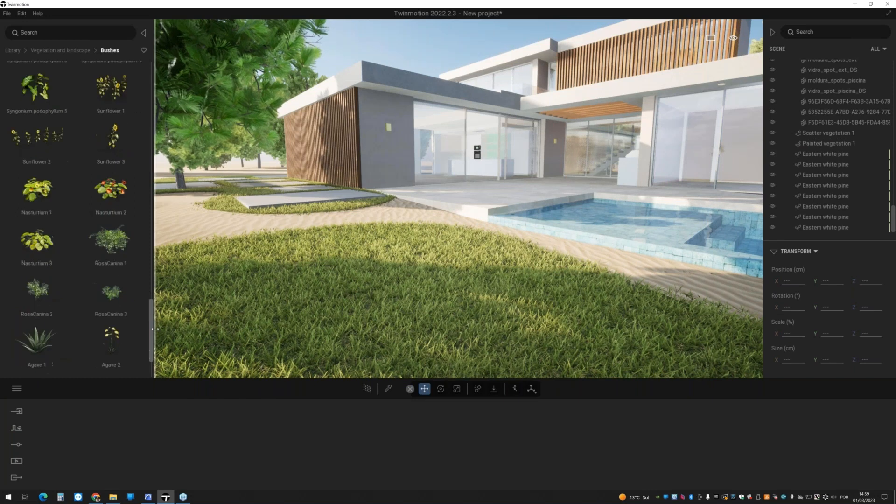
pyautogui.scroll(3, 298, 273)
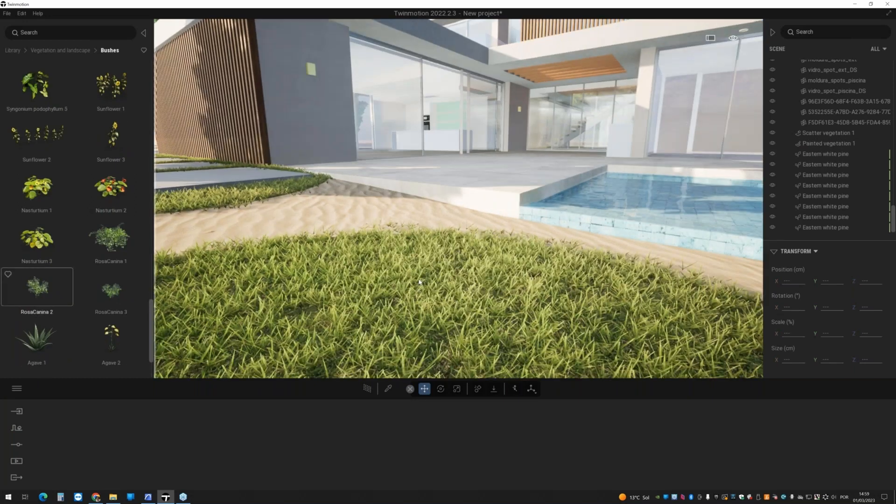
pyautogui.click(418, 266)
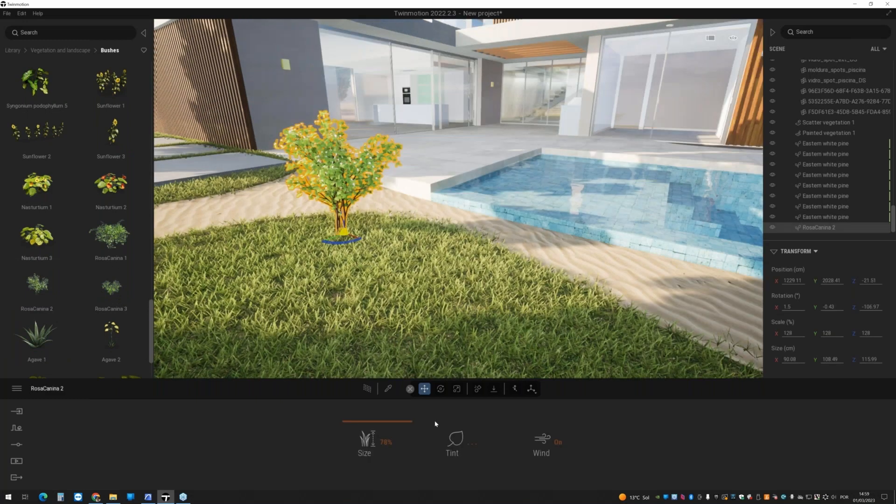
# - Set the RosaCanina 2 bush's size to 44% and preview it with the path tracer
pyautogui.moveTo(397, 444); pyautogui.dragTo(371, 447)
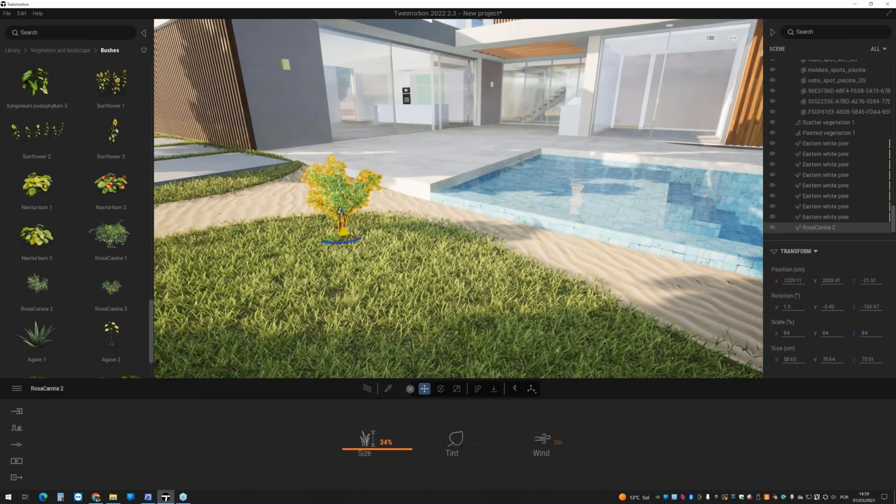
pyautogui.click(373, 447)
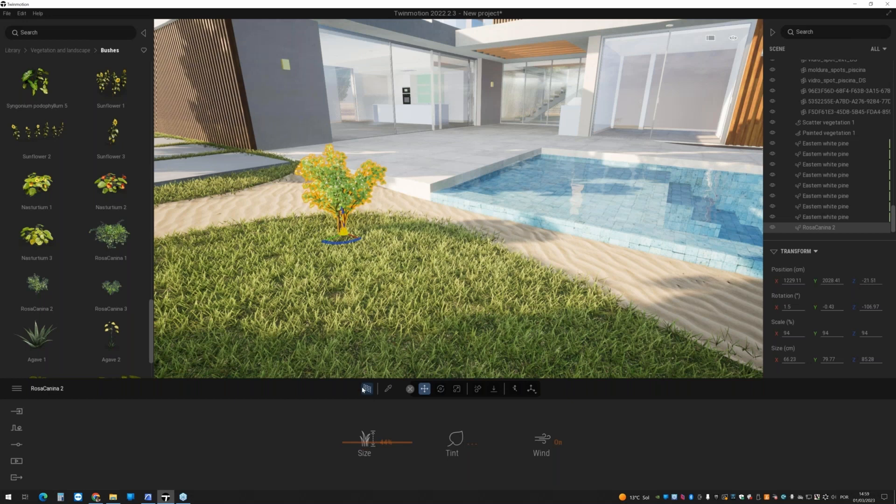
pyautogui.click(366, 389)
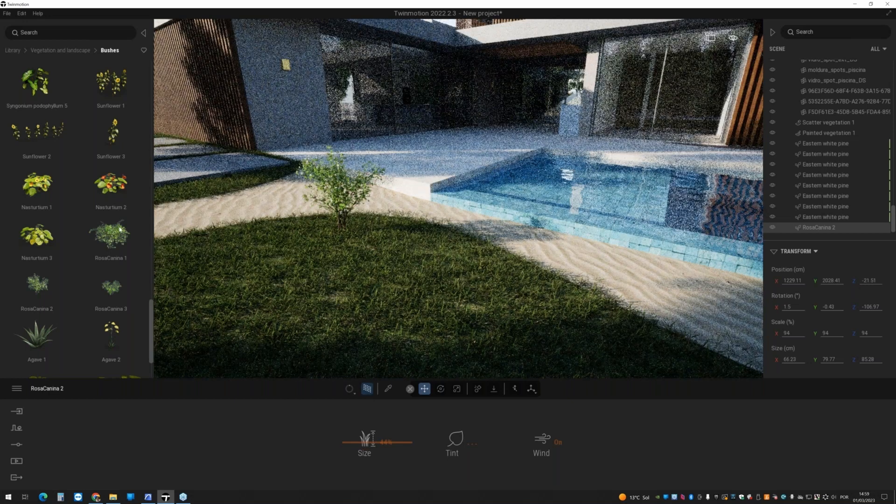
# - Place RosaCanina 1 and RosaCanina 3 on either side of the first bush, reducing RosaCanina 3 and setting RosaCanina 1's size to 30%
pyautogui.moveTo(120, 229); pyautogui.dragTo(402, 231)
pyautogui.moveTo(111, 236); pyautogui.dragTo(272, 238)
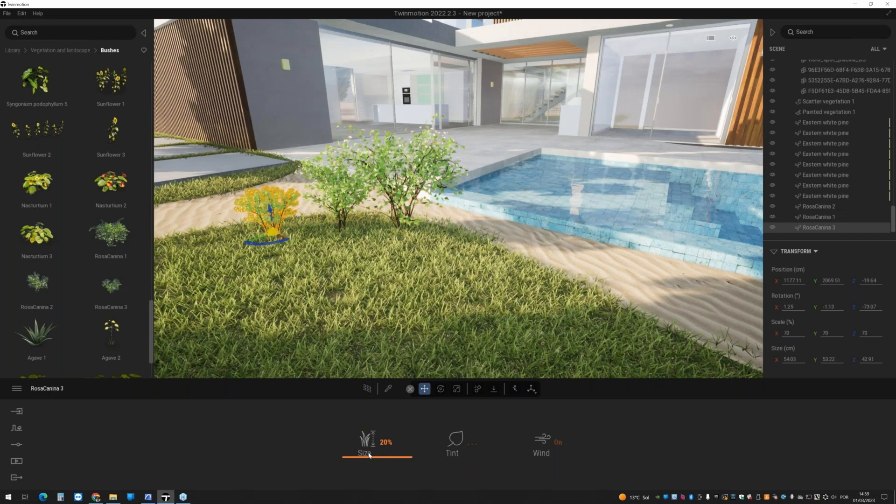
pyautogui.click(402, 213)
pyautogui.moveTo(379, 436); pyautogui.dragTo(379, 452)
# - Select the three RosaCanina bushes together and shift them in top view to follow the lawn's curved edge
pyautogui.click(819, 206)
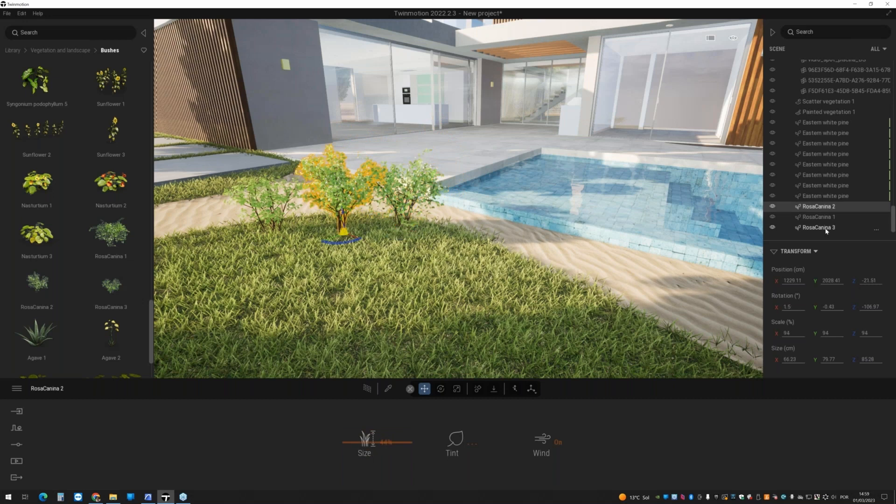
pyautogui.keyDown('shift'); pyautogui.click(827, 228); pyautogui.keyUp('shift')
pyautogui.moveTo(343, 216); pyautogui.dragTo(336, 224)
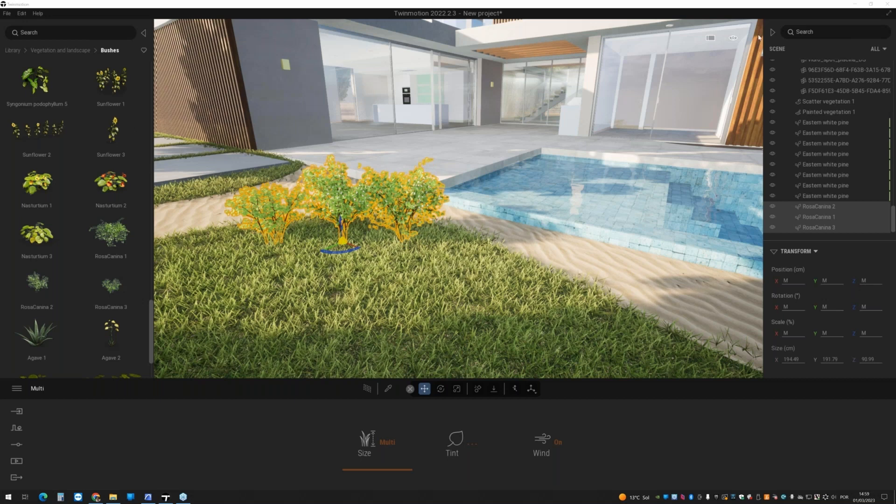
pyautogui.click(733, 38)
pyautogui.click(734, 147)
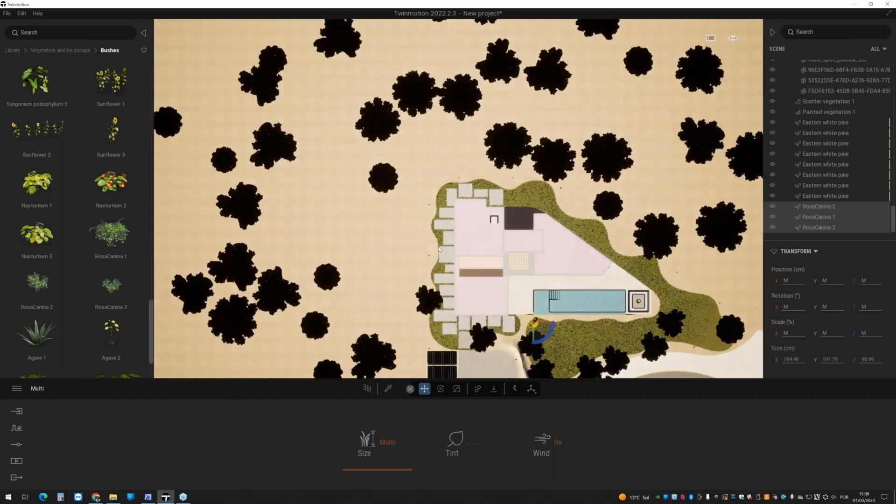
pyautogui.scroll(5, 416, 254)
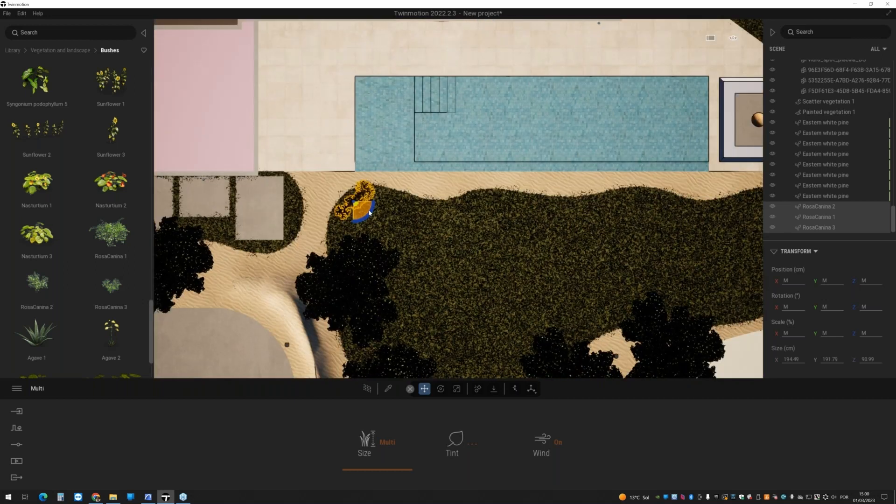
pyautogui.scroll(3, 369, 212)
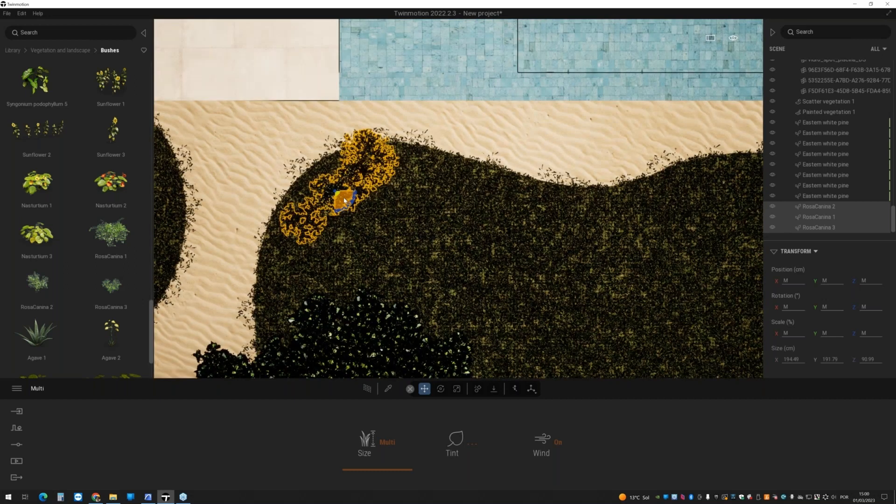
pyautogui.moveTo(344, 200); pyautogui.dragTo(337, 206)
# - Move the RosaCanina 1 bush on its own slightly closer to the pool-side edge of the lawn
pyautogui.click(324, 197)
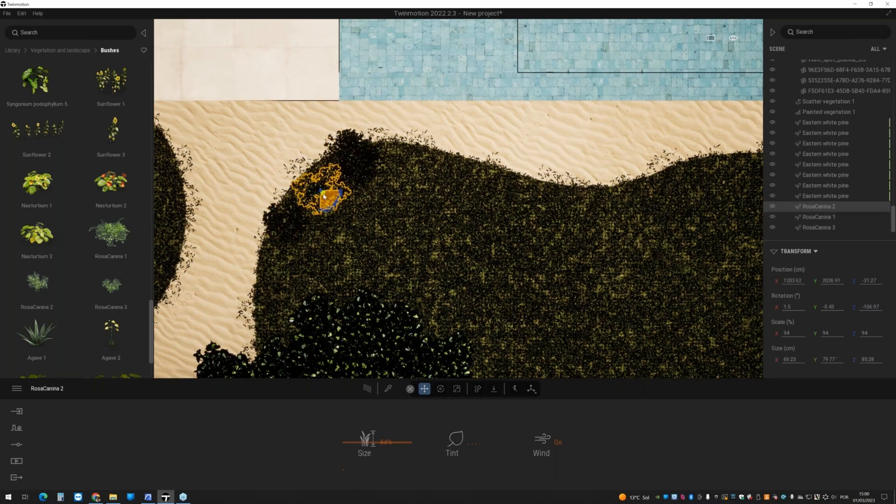
pyautogui.click(358, 179)
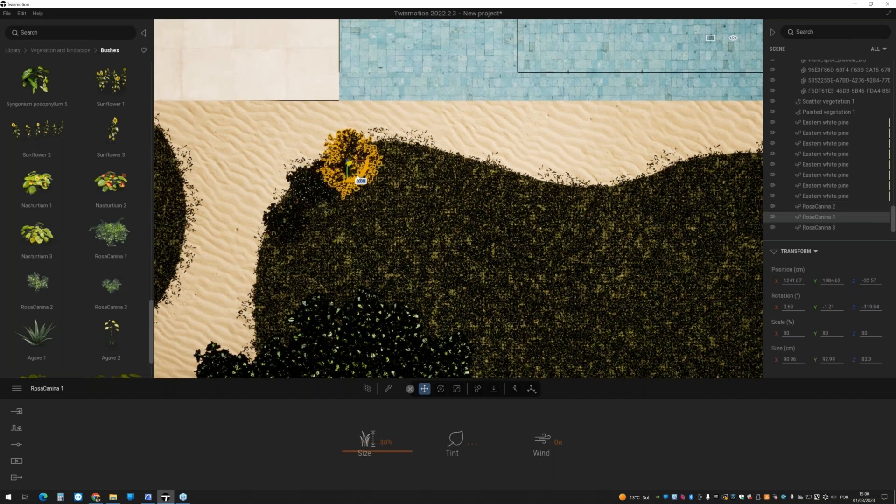
pyautogui.moveTo(358, 179); pyautogui.dragTo(359, 176)
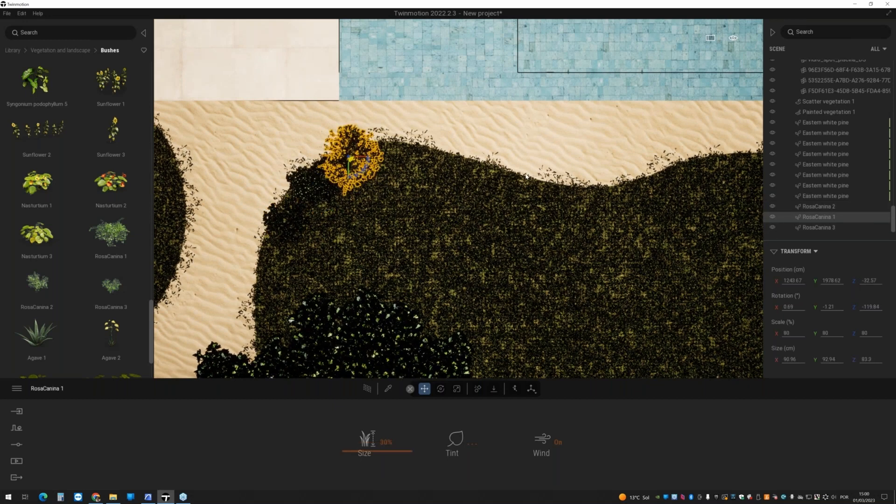
# - Duplicate the RosaCanina 1 bush as a single instance a little farther along the pool-side edge of the lawn
pyautogui.moveTo(733, 38)
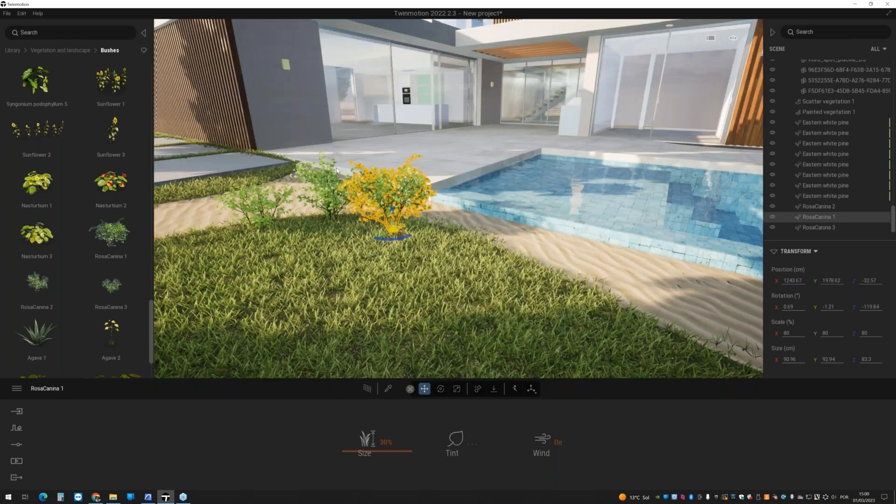
pyautogui.moveTo(338, 171); pyautogui.dragTo(373, 172)
pyautogui.keyDown('shift'); pyautogui.moveTo(444, 210); pyautogui.dragTo(336, 211, button='middle'); pyautogui.keyUp('shift')
pyautogui.scroll(4, 460, 229)
pyautogui.scroll(-4, 459, 229)
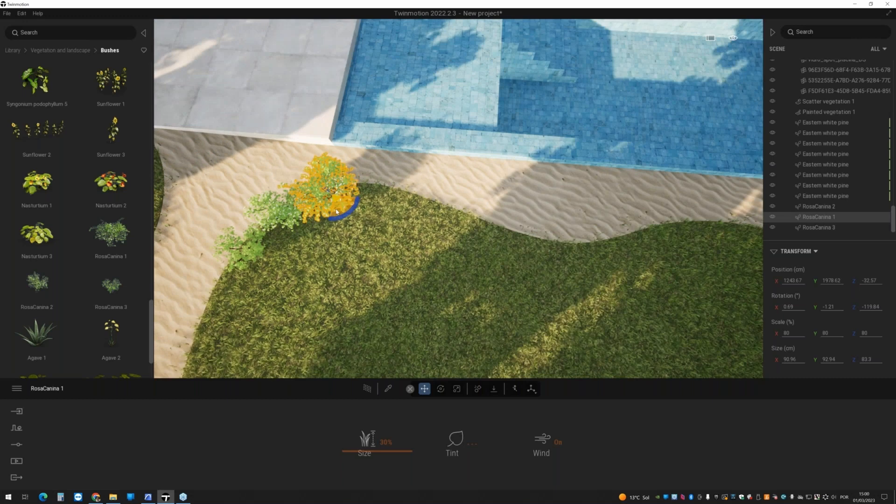
pyautogui.moveTo(336, 212); pyautogui.dragTo(413, 175)
pyautogui.hotkey('ctrl', 'z')
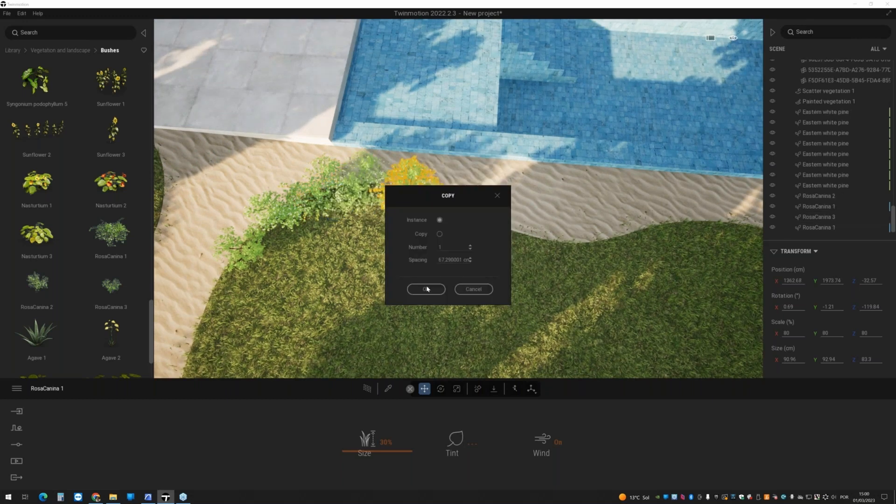
pyautogui.click(427, 289)
# - Add instance copies of the RosaCanina bushes to extend the row along the lawn's curved edge in both directions
pyautogui.click(298, 212)
pyautogui.keyDown('alt'); pyautogui.moveTo(333, 234); pyautogui.dragTo(432, 276); pyautogui.keyUp('alt')
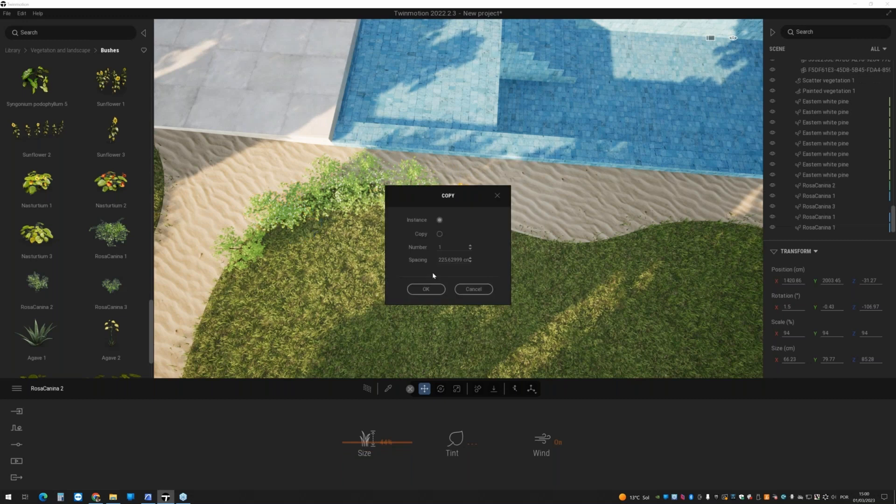
pyautogui.click(426, 289)
pyautogui.keyDown('alt'); pyautogui.moveTo(448, 220); pyautogui.dragTo(234, 287); pyautogui.keyUp('alt')
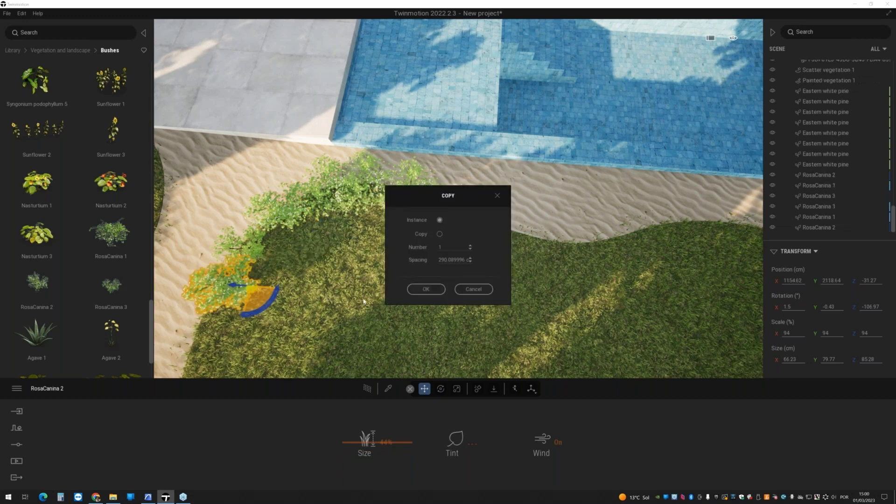
pyautogui.click(425, 289)
pyautogui.moveTo(426, 289); pyautogui.dragTo(410, 235, button='right')
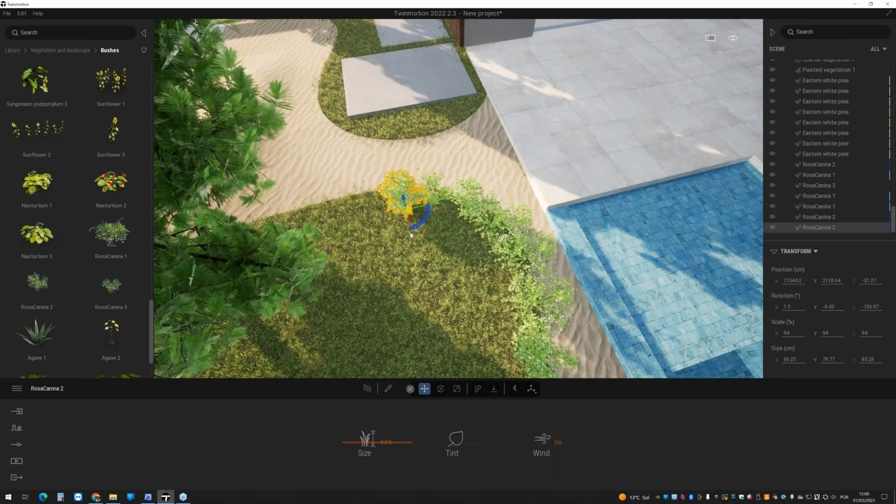
pyautogui.moveTo(410, 235); pyautogui.dragTo(405, 279)
pyautogui.click(422, 288)
# - Select all the RosaCanina bushes together, lower them about 10 cm into the ground and preview the result with the path tracer
pyautogui.moveTo(423, 288); pyautogui.dragTo(360, 213, button='right')
pyautogui.press('s')
pyautogui.press('s')
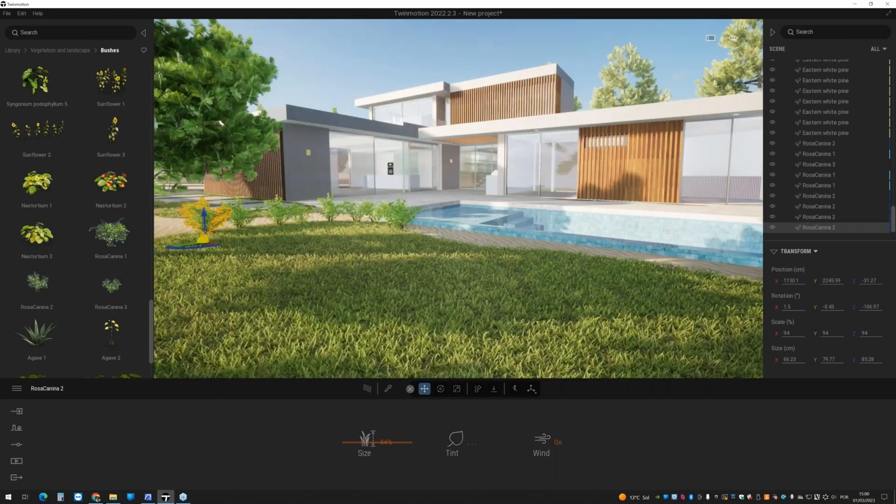
pyautogui.press('w')
pyautogui.press('d')
pyautogui.click(835, 144)
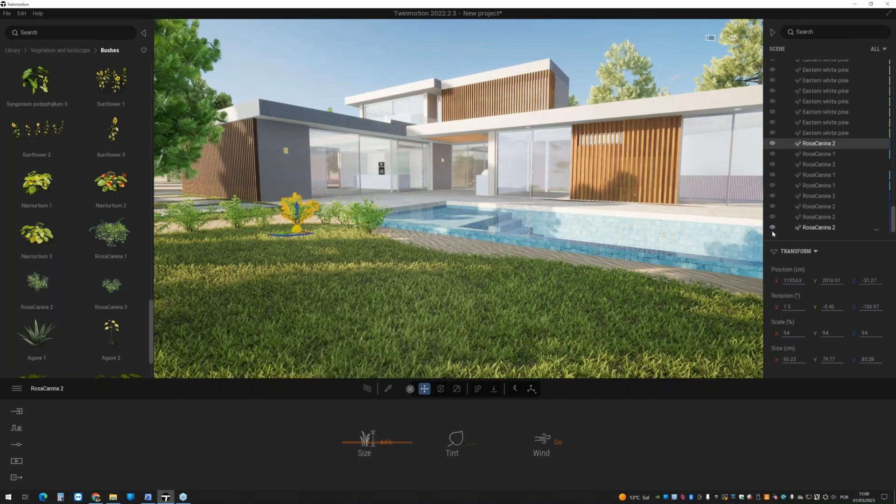
pyautogui.keyDown('shift'); pyautogui.click(773, 231); pyautogui.keyUp('shift')
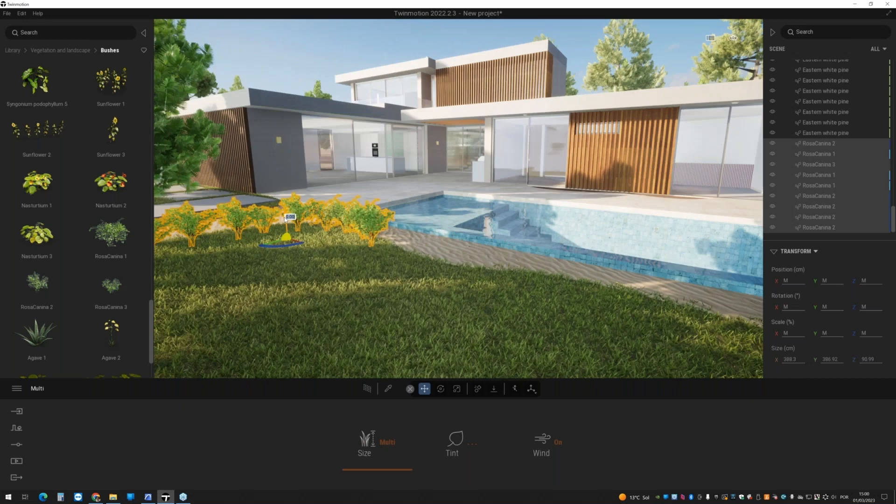
pyautogui.moveTo(284, 217); pyautogui.dragTo(287, 224)
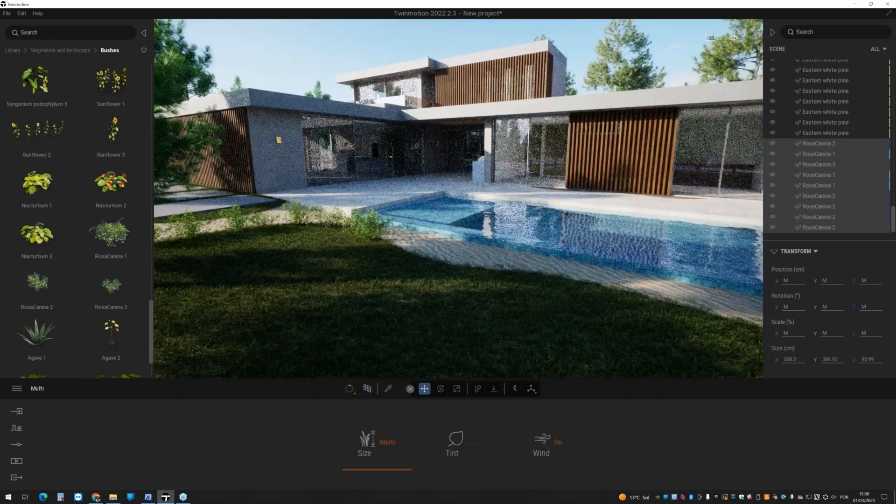
pyautogui.press('r')
pyautogui.moveTo(282, 233); pyautogui.dragTo(317, 240, button='right')
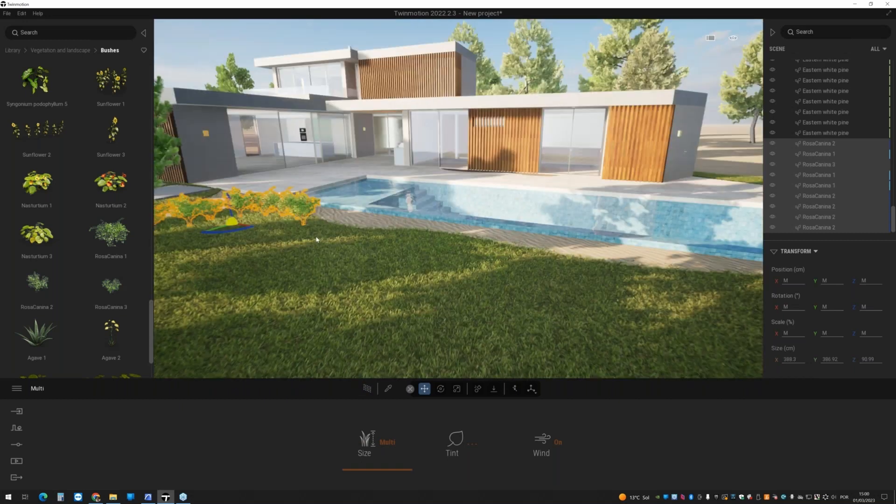
# - Copy one RosaCanina 2 and one RosaCanina 1 bush as instances to the lawn edge farther along the pool
pyautogui.click(312, 228)
pyautogui.moveTo(312, 228); pyautogui.dragTo(465, 233)
pyautogui.moveTo(465, 233); pyautogui.dragTo(274, 196, button='right')
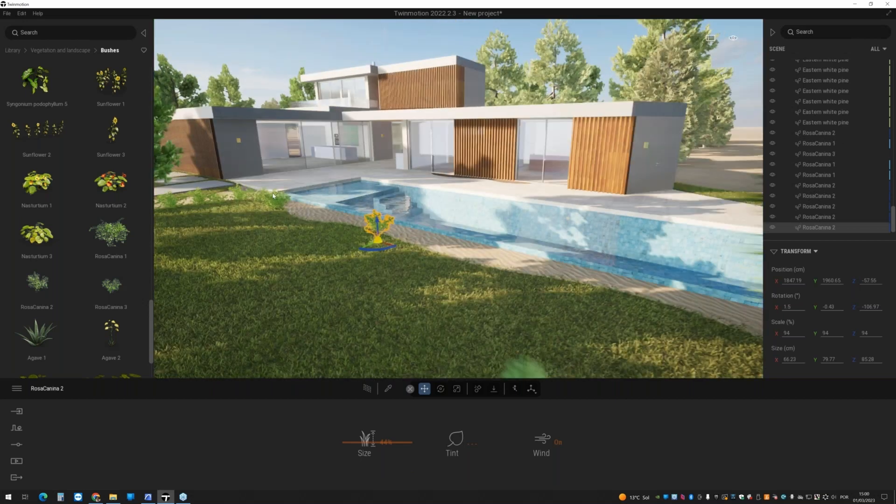
pyautogui.click(267, 210)
pyautogui.keyDown('shift'); pyautogui.moveTo(265, 208); pyautogui.dragTo(390, 230); pyautogui.keyUp('shift')
pyautogui.click(423, 289)
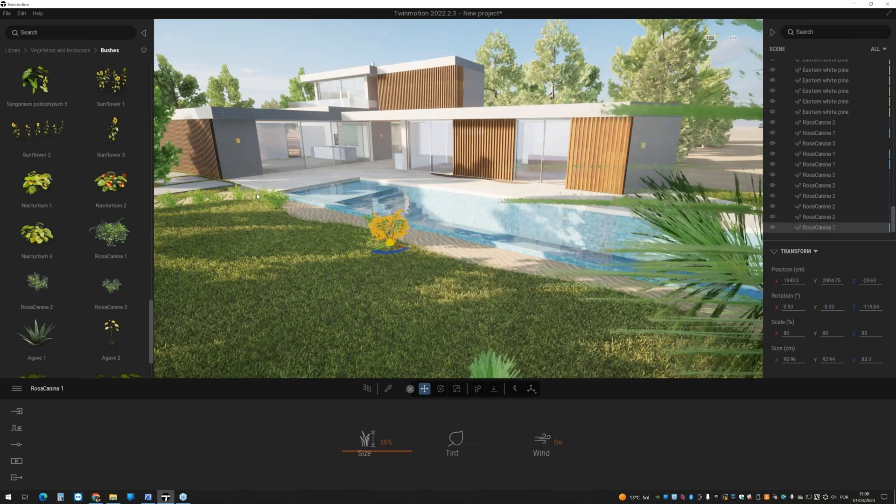
# - Place another RosaCanina 2 instance beyond the two separate poolside bushes and preview the scene with the path tracer
pyautogui.click(255, 196)
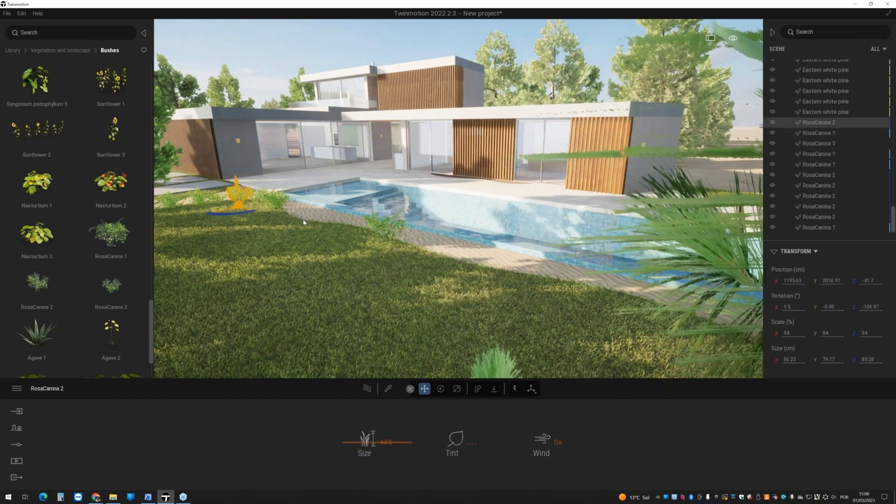
pyautogui.keyDown('shift'); pyautogui.moveTo(304, 223); pyautogui.dragTo(426, 264); pyautogui.keyUp('shift')
pyautogui.click(426, 288)
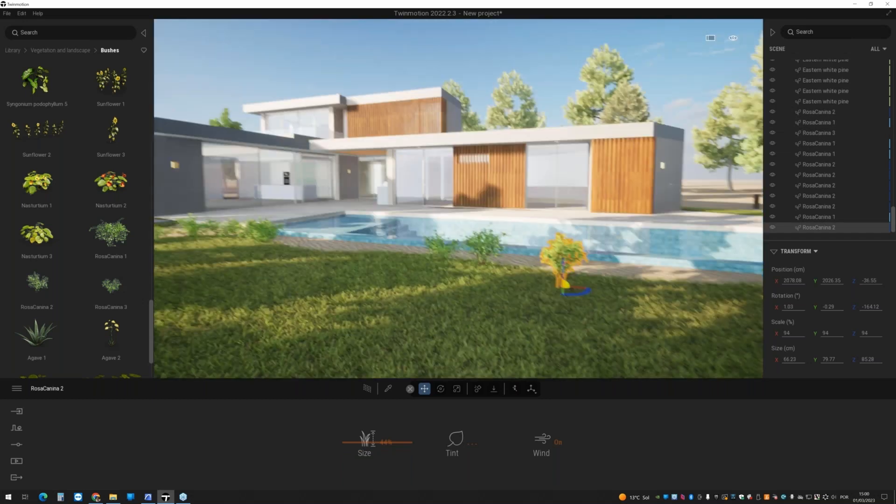
pyautogui.moveTo(367, 373); pyautogui.dragTo(354, 391, button='right')
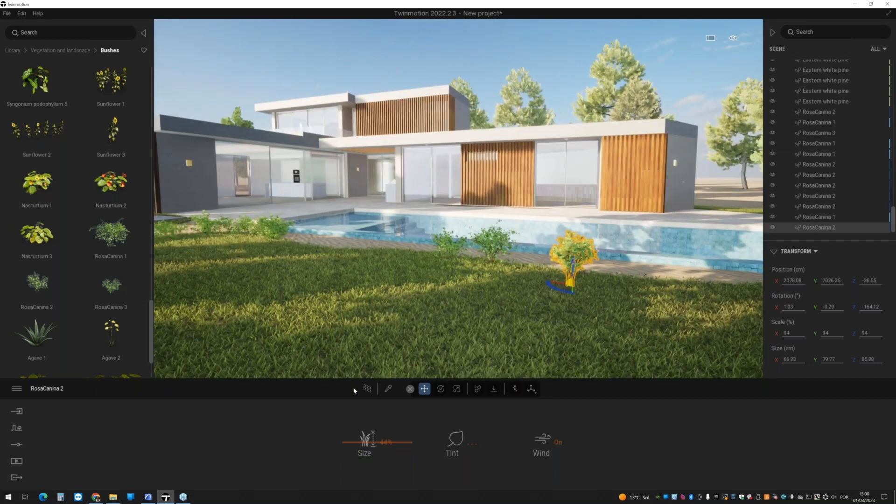
pyautogui.click(368, 389)
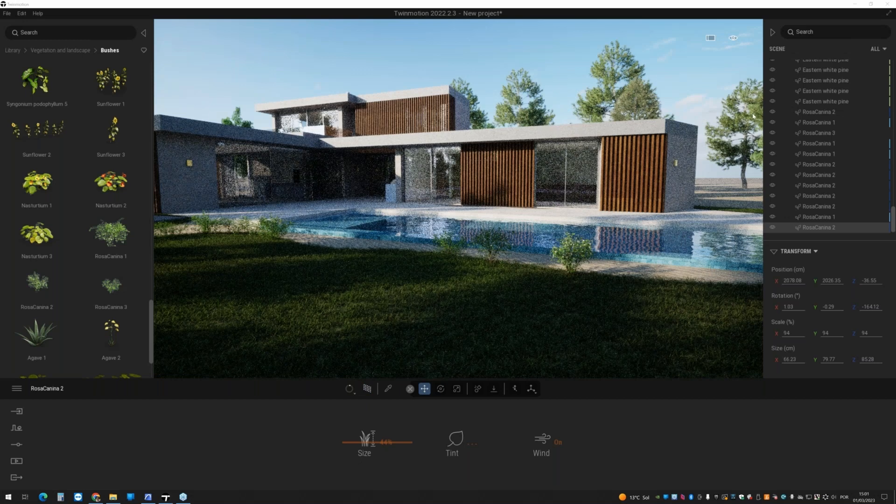
# - Place Weed 02, Weed 03 and two Clovers 02 patches from the Grass and flowers library on the lawn
pyautogui.click(57, 50)
pyautogui.click(50, 50)
pyautogui.click(42, 198)
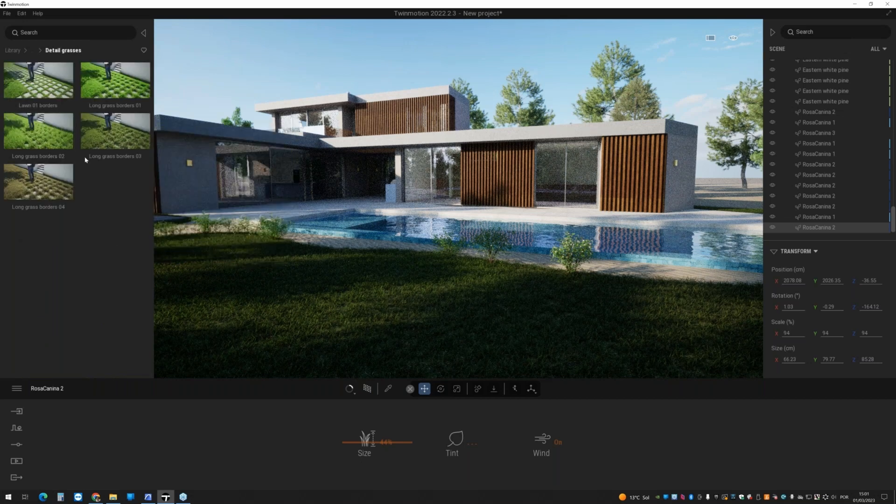
pyautogui.rightClick(85, 160)
pyautogui.click(111, 153)
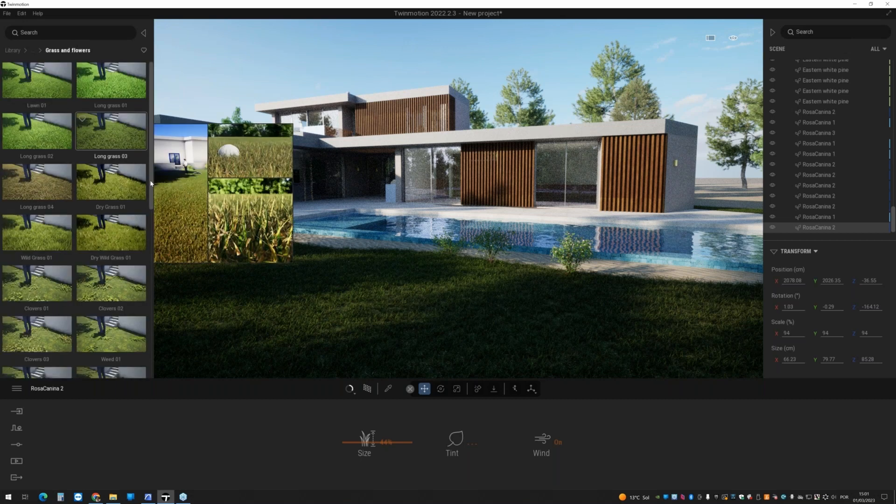
pyautogui.scroll(-2, 68, 278)
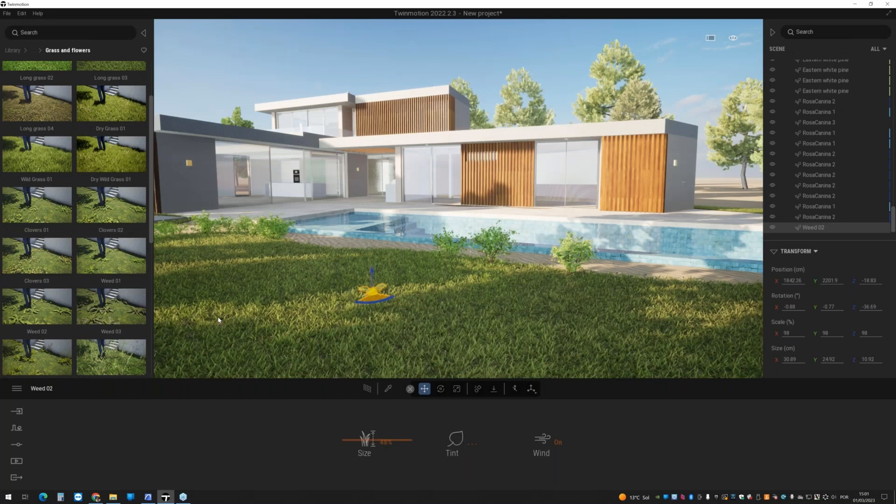
pyautogui.moveTo(124, 310); pyautogui.dragTo(494, 317)
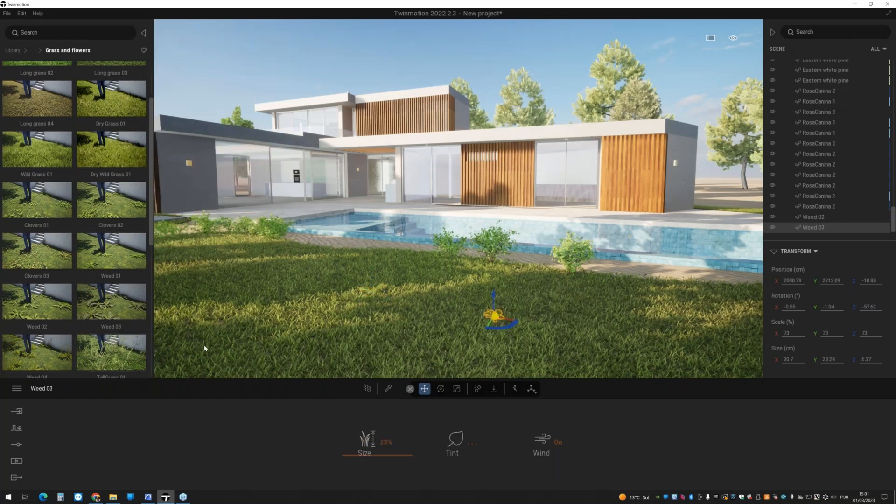
pyautogui.moveTo(204, 346); pyautogui.dragTo(234, 286)
pyautogui.moveTo(117, 203); pyautogui.dragTo(369, 346)
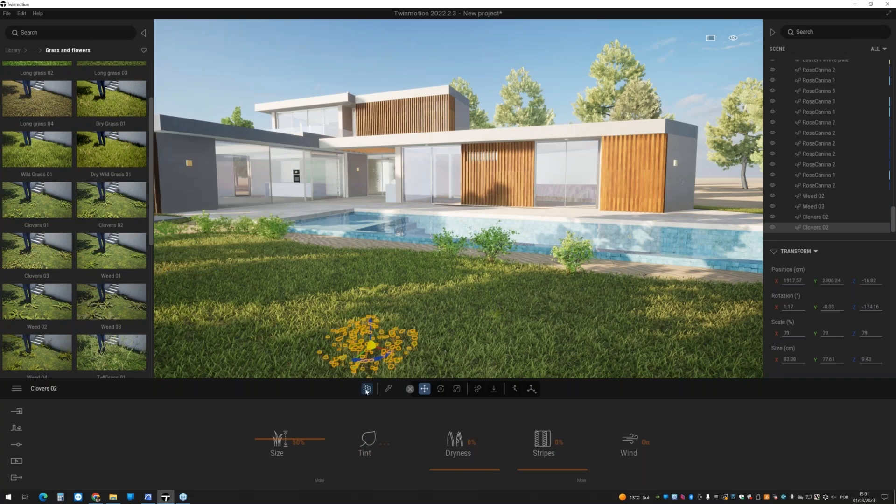
# - Preview the lawn with its weeds and clovers in the path tracer, then return to the real-time view
pyautogui.click(367, 389)
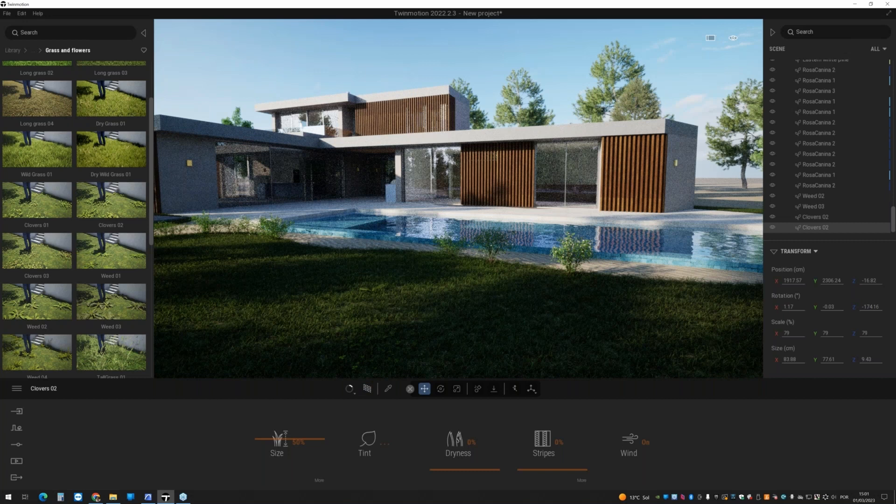
pyautogui.moveTo(459, 199); pyautogui.dragTo(446, 185, button='right')
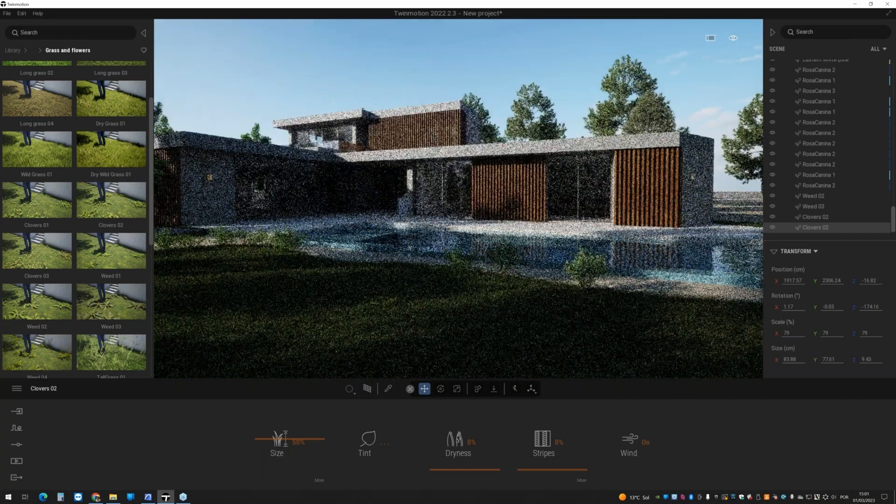
pyautogui.press('Escape')
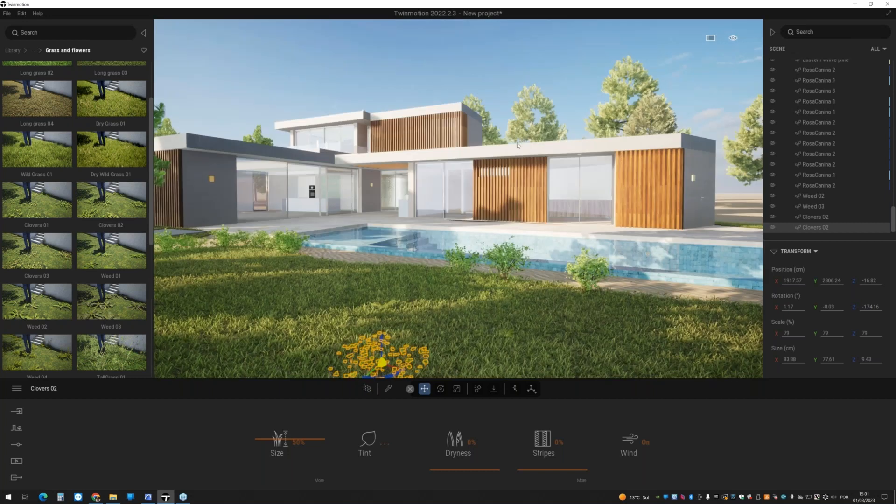
# - Frame the house, pool and bushes from across the lawn and create the first still image from this view
pyautogui.press('w')
pyautogui.moveTo(288, 237); pyautogui.dragTo(285, 233, button='right')
pyautogui.moveTo(286, 234); pyautogui.dragTo(315, 263, button='middle')
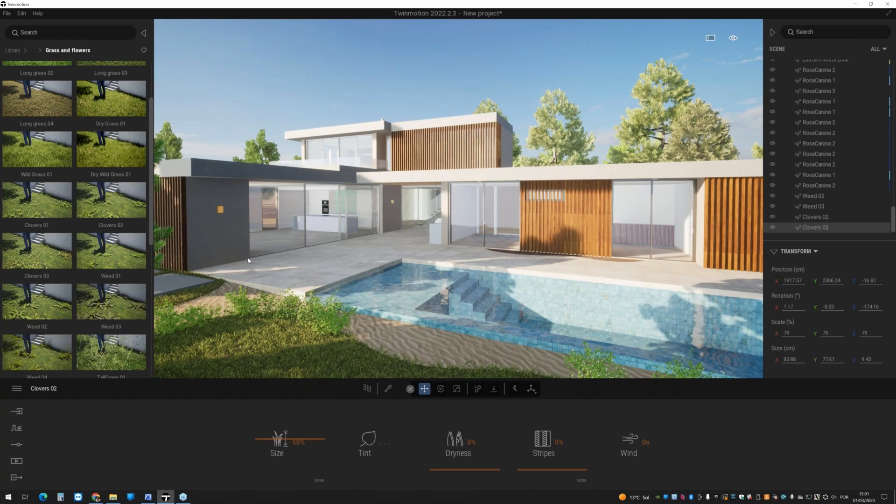
pyautogui.click(17, 461)
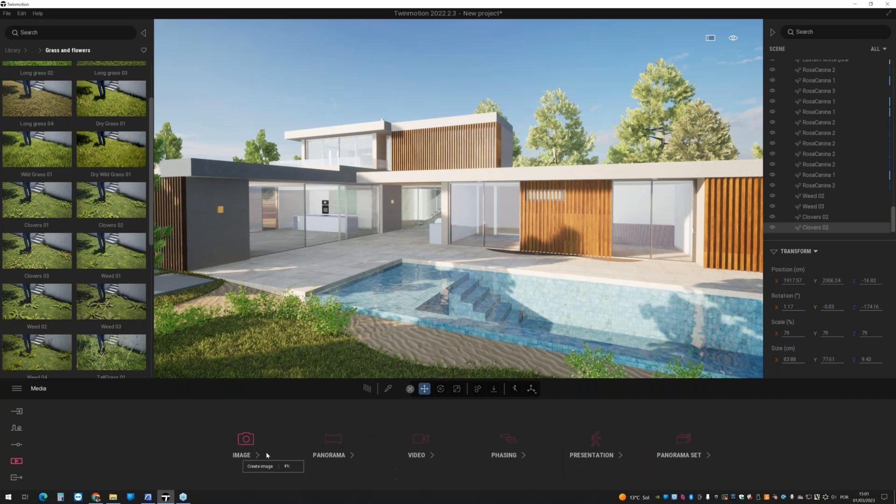
pyautogui.click(246, 441)
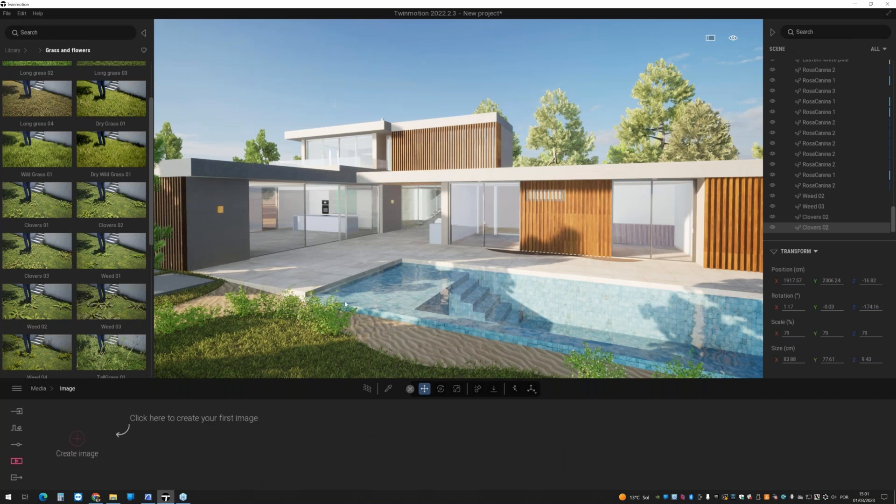
pyautogui.moveTo(345, 304)
pyautogui.mouseDown(button='right')
pyautogui.moveTo(304, 369)
pyautogui.moveTo(313, 291)
pyautogui.moveTo(327, 322)
pyautogui.moveTo(353, 310)
pyautogui.mouseUp(button='right')
pyautogui.press('s')
pyautogui.press('s')
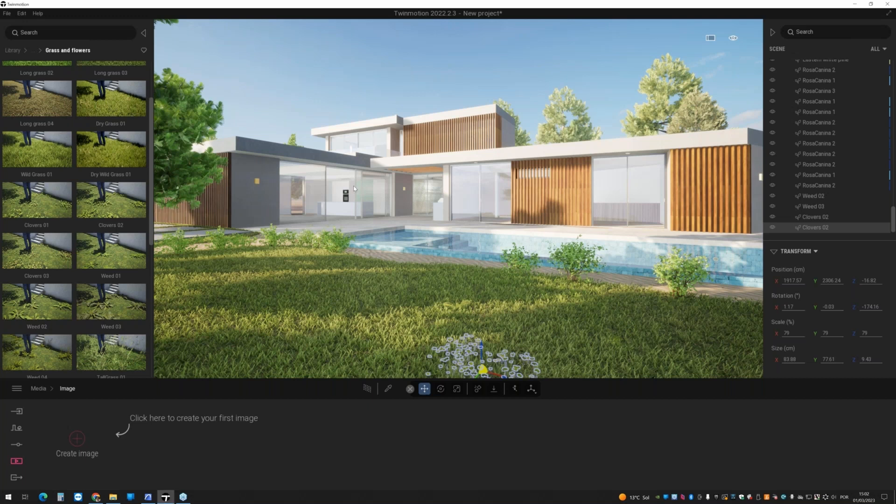
pyautogui.moveTo(607, 196); pyautogui.dragTo(616, 192, button='right')
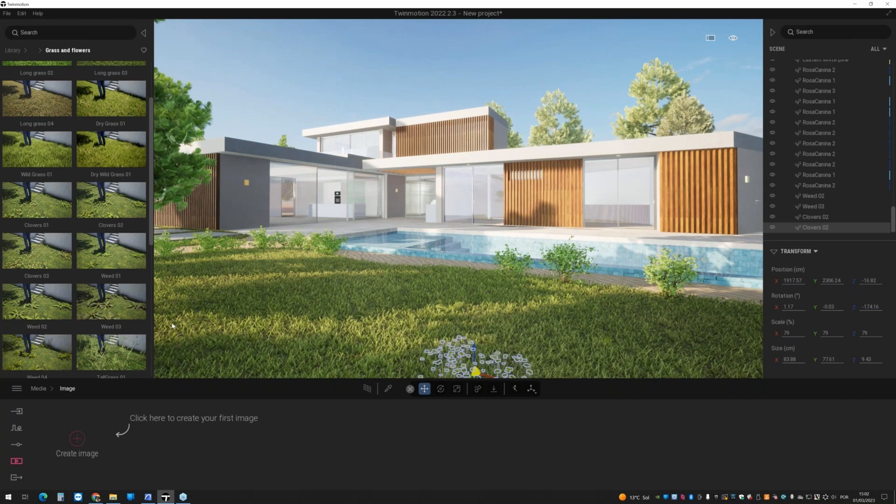
pyautogui.click(77, 439)
pyautogui.moveTo(157, 411)
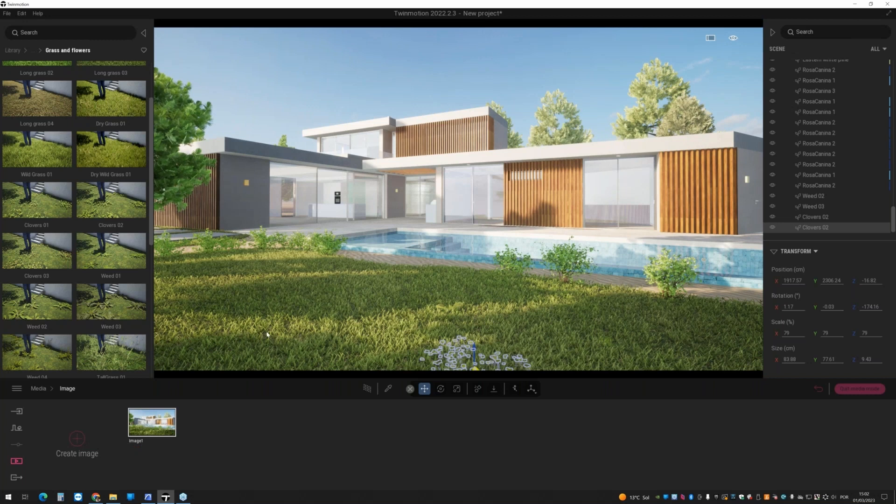
pyautogui.press('d')
pyautogui.press('w')
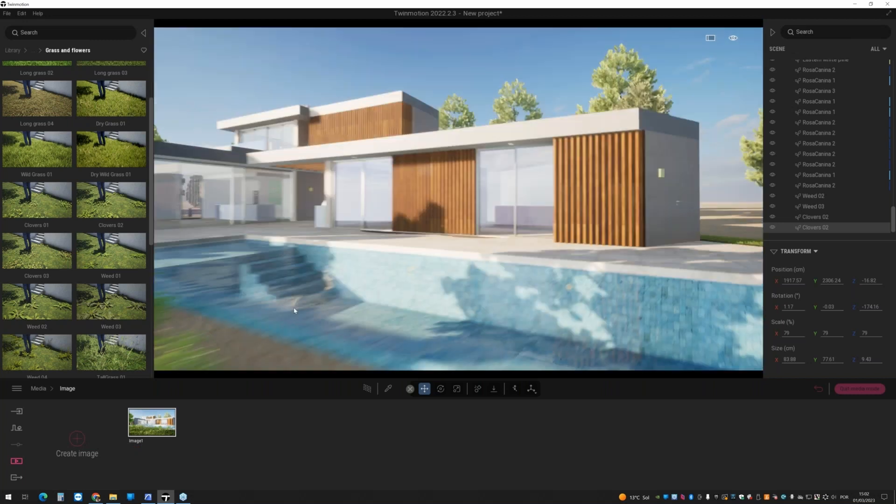
pyautogui.click(157, 425)
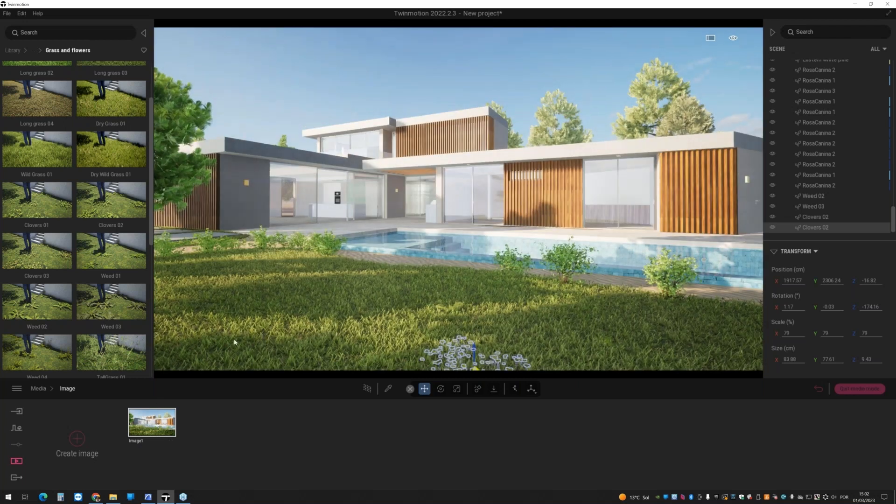
# - Frame the house corner and pool end behind the row of bushes, with pine branches overhead, and create the second still image
pyautogui.press('d')
pyautogui.moveTo(336, 327); pyautogui.dragTo(261, 341, button='right')
pyautogui.press('w')
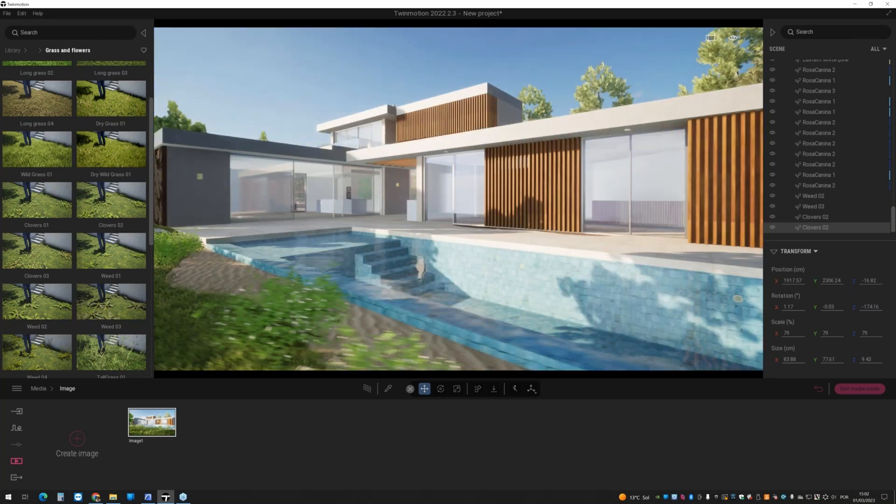
pyautogui.press('s')
pyautogui.moveTo(362, 341)
pyautogui.mouseDown(button='right')
pyautogui.moveTo(354, 330)
pyautogui.moveTo(374, 330)
pyautogui.mouseUp(button='right')
pyautogui.press('w')
pyautogui.press('a')
pyautogui.press('s')
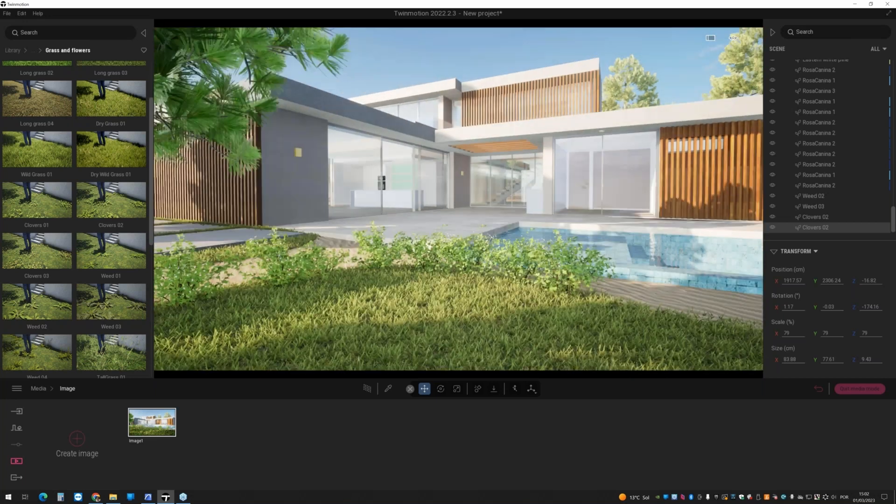
pyautogui.press('d')
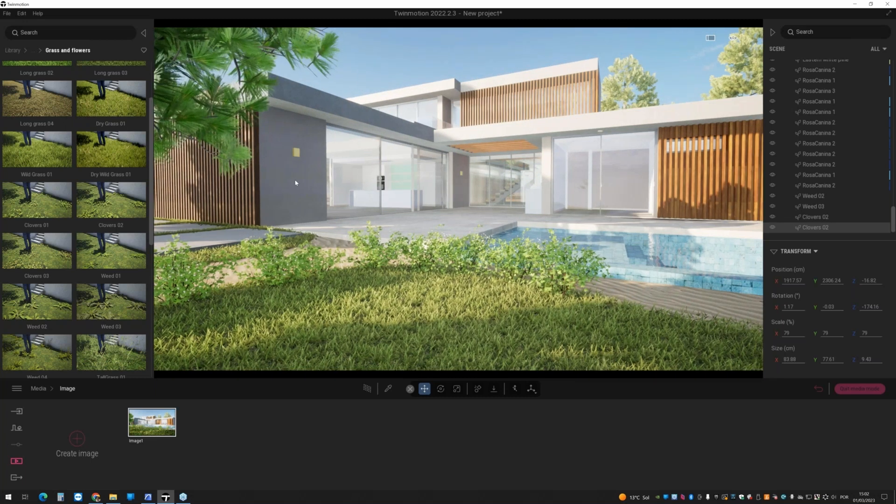
pyautogui.click(77, 442)
# - Switch between the two still images to compare their views, ending on the first one
pyautogui.click(163, 429)
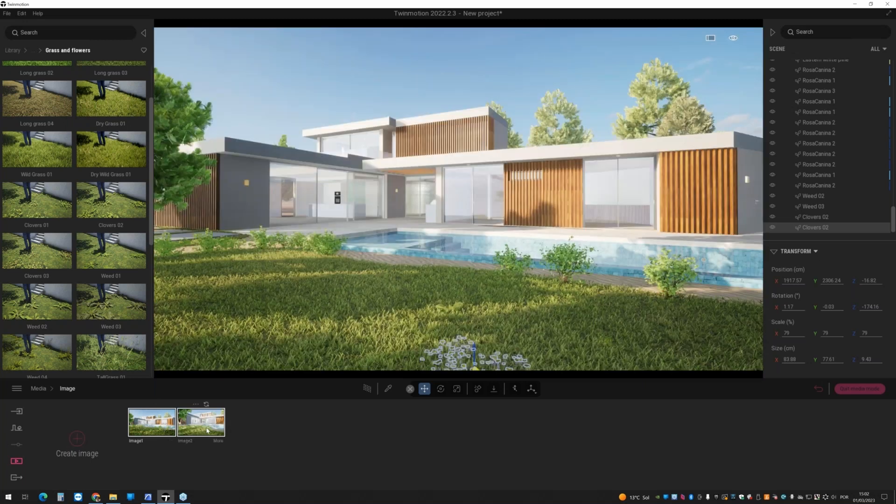
pyautogui.click(200, 432)
pyautogui.click(164, 427)
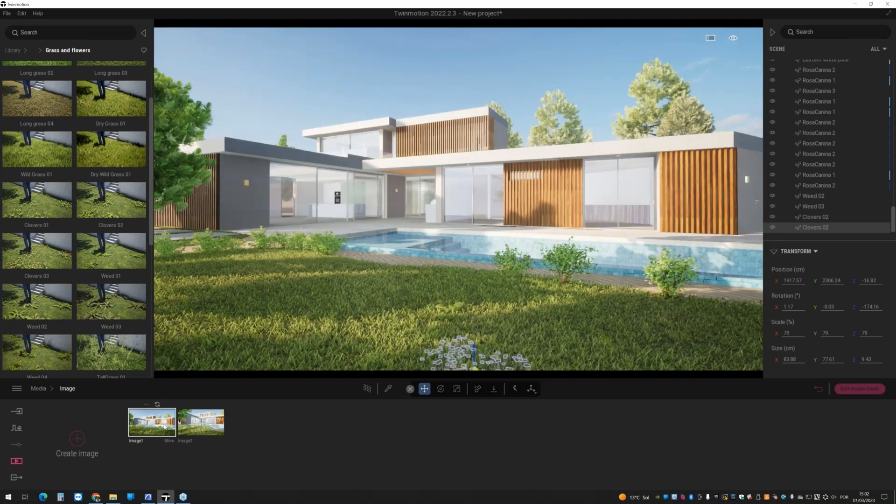
# - Enable the path tracer for the first still image and adjust the sun intensity in its own lighting settings
pyautogui.click(147, 404)
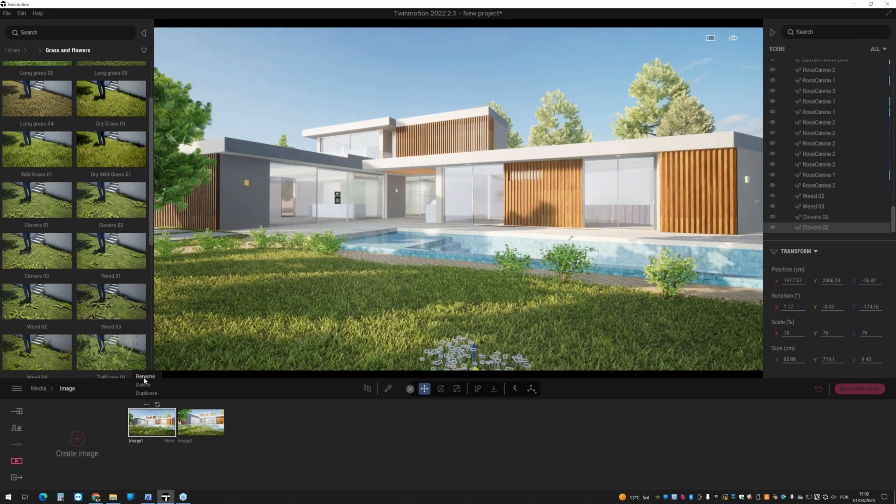
pyautogui.click(169, 443)
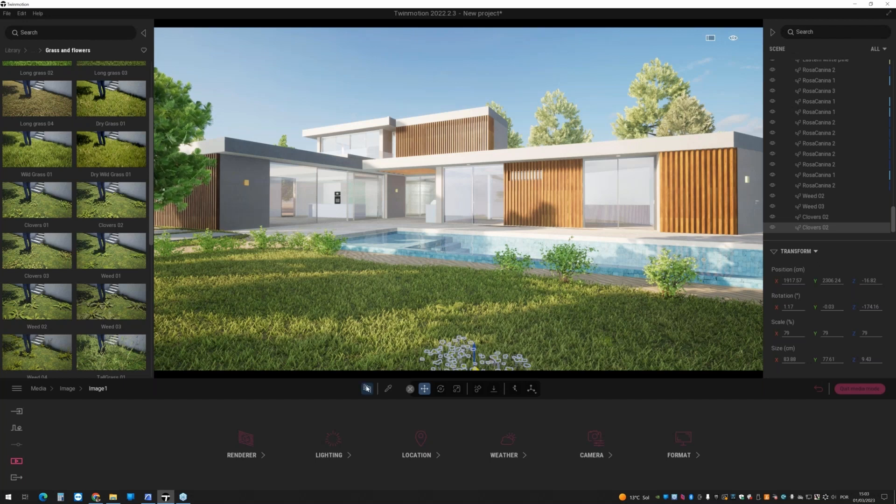
pyautogui.click(368, 388)
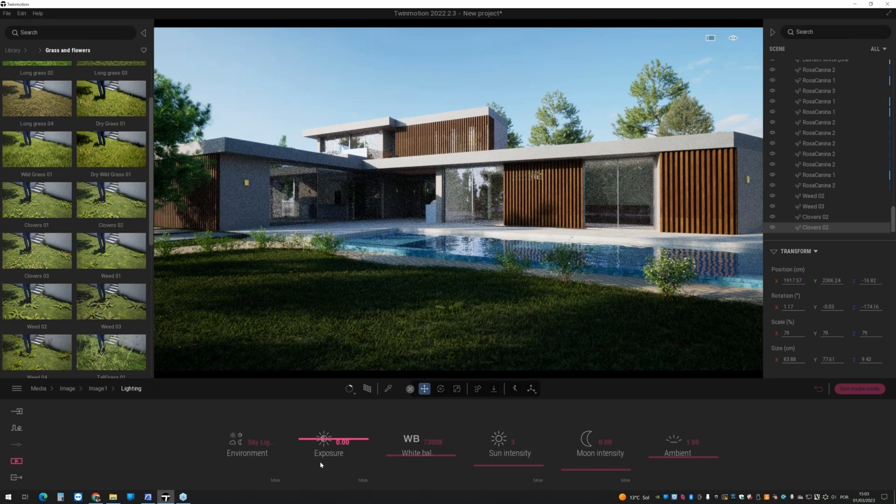
pyautogui.click(496, 465)
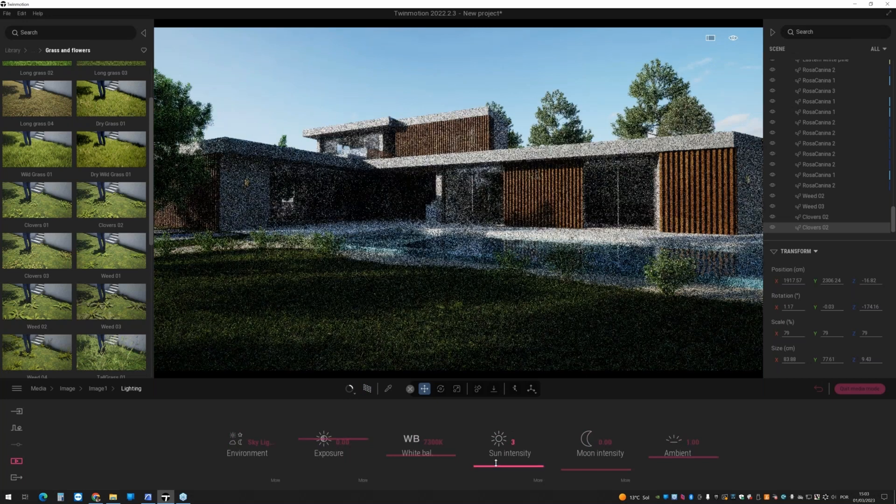
pyautogui.moveTo(496, 463); pyautogui.dragTo(496, 462)
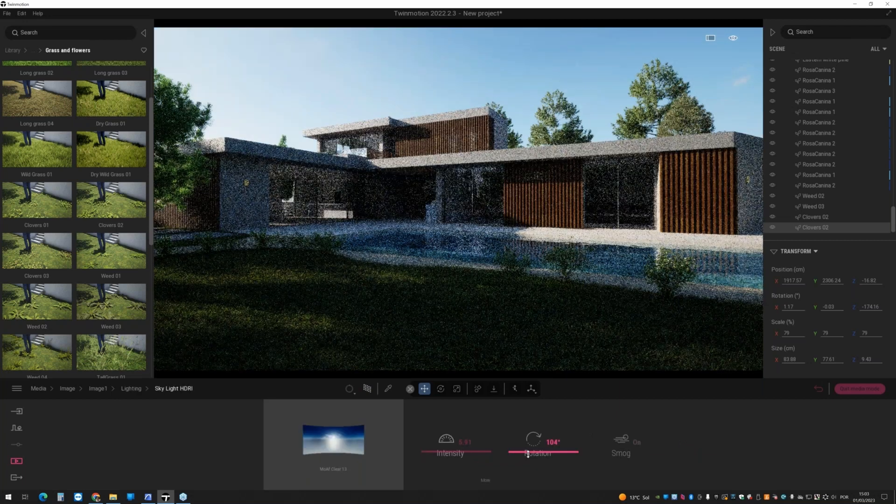
# - Fine-tune the rotation and intensity of Image1's HDRI sky
pyautogui.moveTo(528, 454)
pyautogui.mouseDown()
pyautogui.moveTo(530, 425)
pyautogui.moveTo(534, 443)
pyautogui.mouseUp()
pyautogui.moveTo(451, 445); pyautogui.dragTo(451, 444)
# - Raise Image1's ambient light to 1.79 and adjust its sun intensity
pyautogui.click(450, 453)
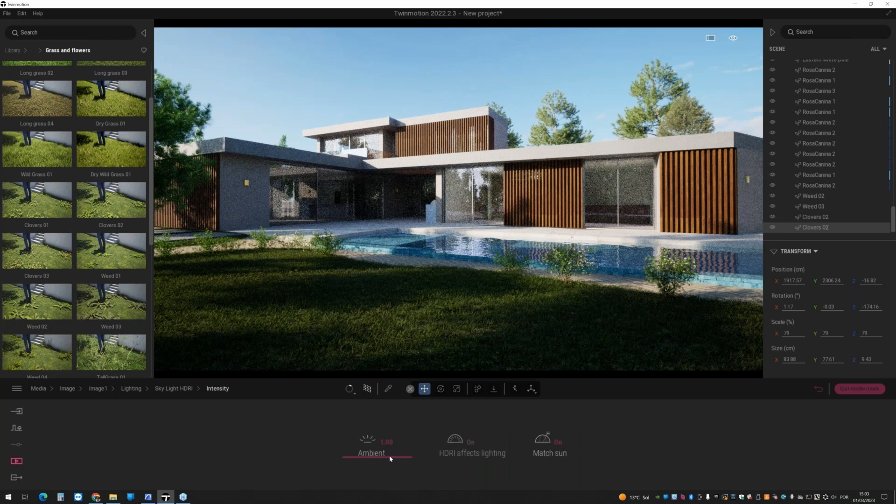
pyautogui.moveTo(390, 458)
pyautogui.mouseDown()
pyautogui.moveTo(392, 429)
pyautogui.moveTo(393, 446)
pyautogui.mouseUp()
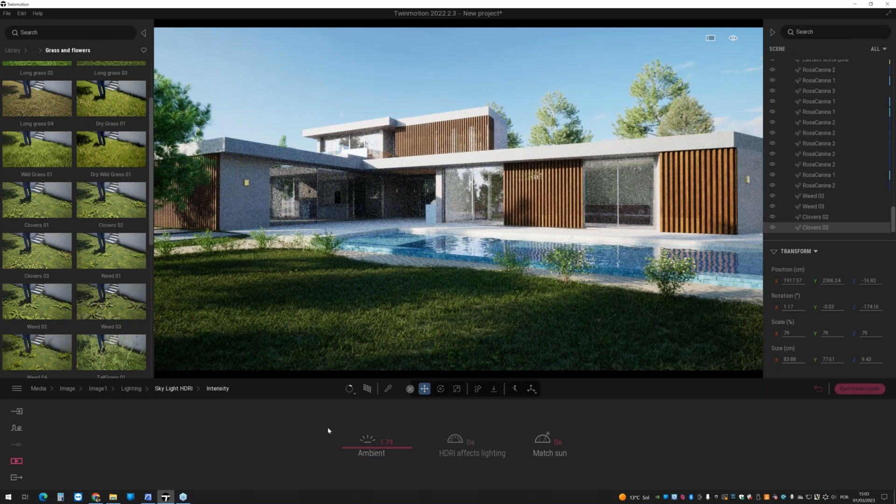
pyautogui.click(131, 389)
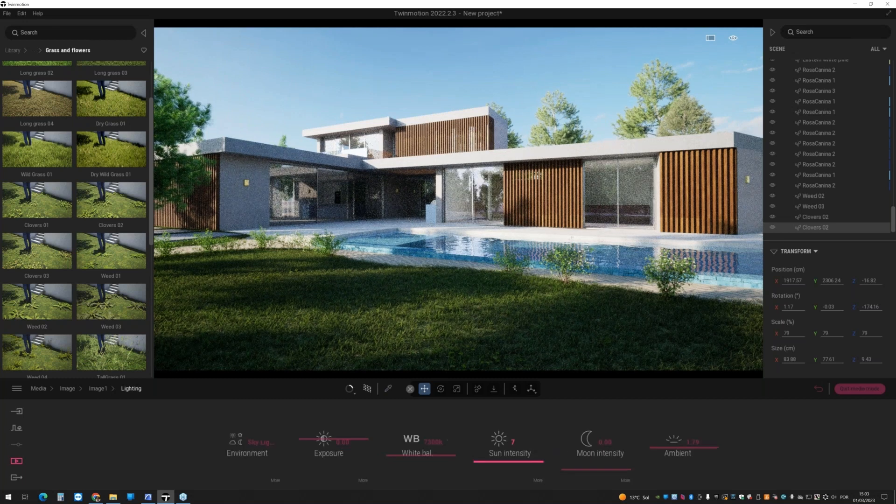
pyautogui.moveTo(504, 454); pyautogui.dragTo(523, 454)
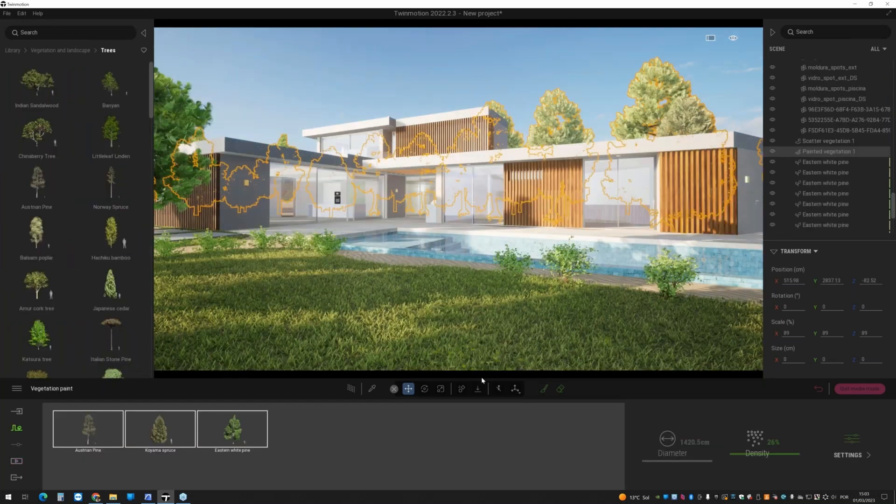
# - Darken the leaves tint of the painted pine and spruce trees to a neutral grey
pyautogui.click(852, 454)
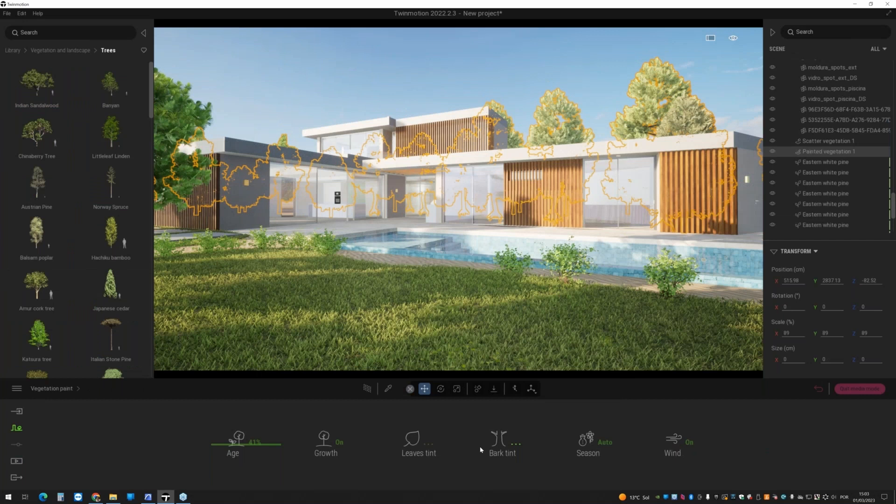
pyautogui.click(497, 441)
pyautogui.click(440, 215)
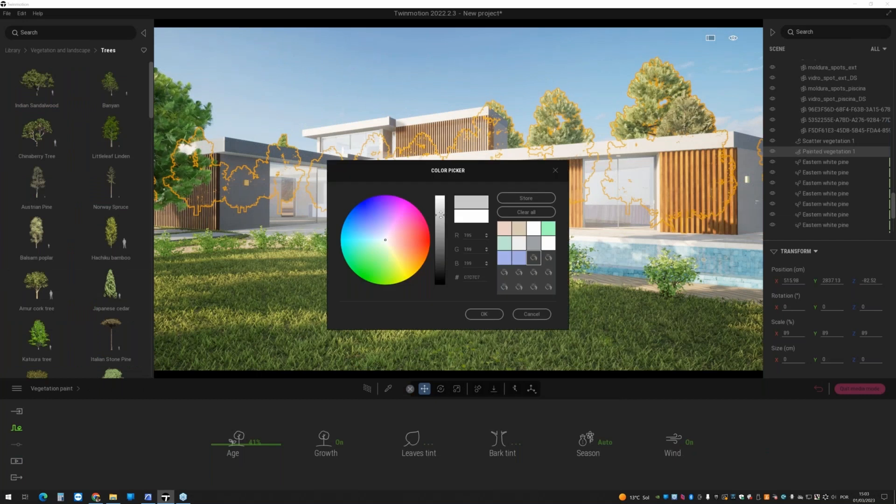
pyautogui.click(484, 314)
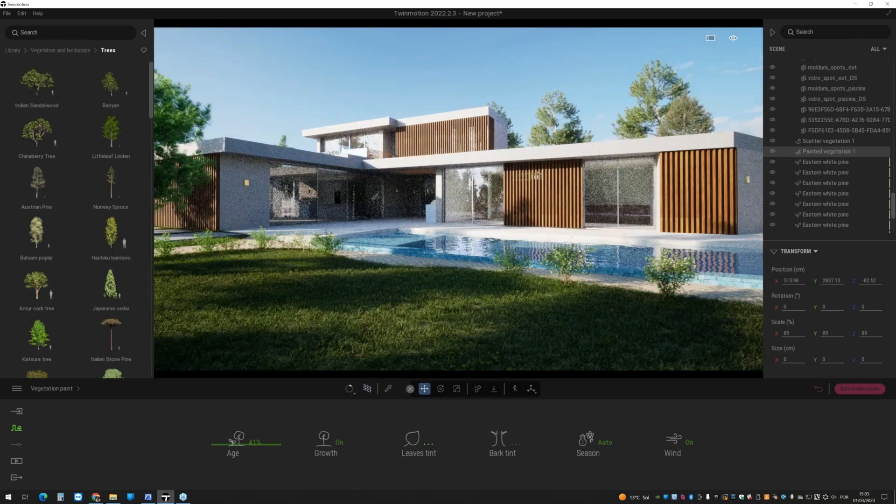
pyautogui.click(428, 443)
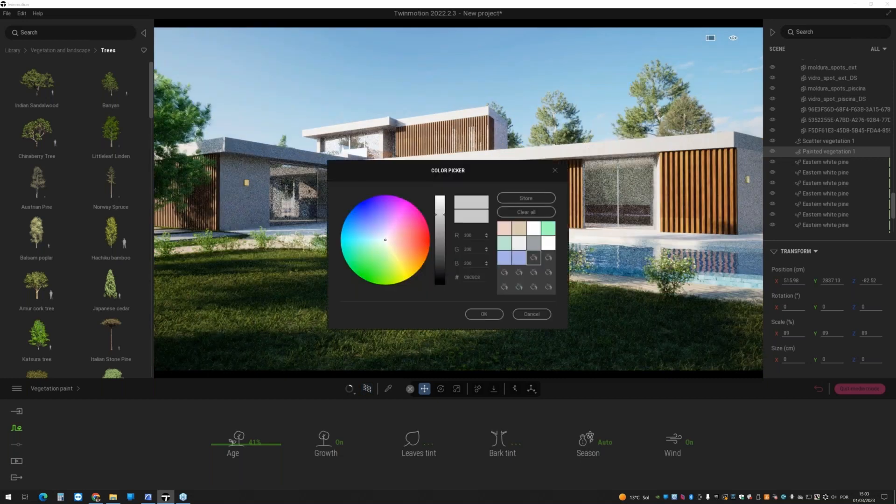
pyautogui.moveTo(440, 215); pyautogui.dragTo(440, 223)
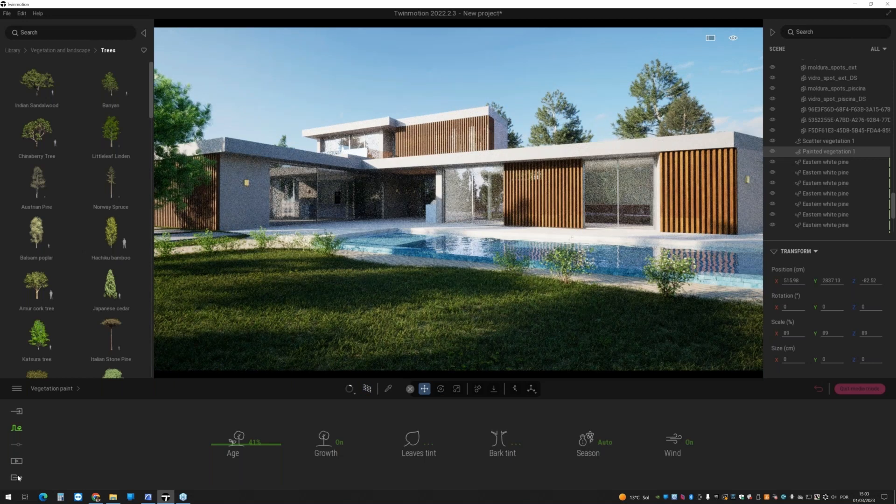
# - Switch to the saved Image2 view and turn on path-traced rendering for it
pyautogui.click(16, 461)
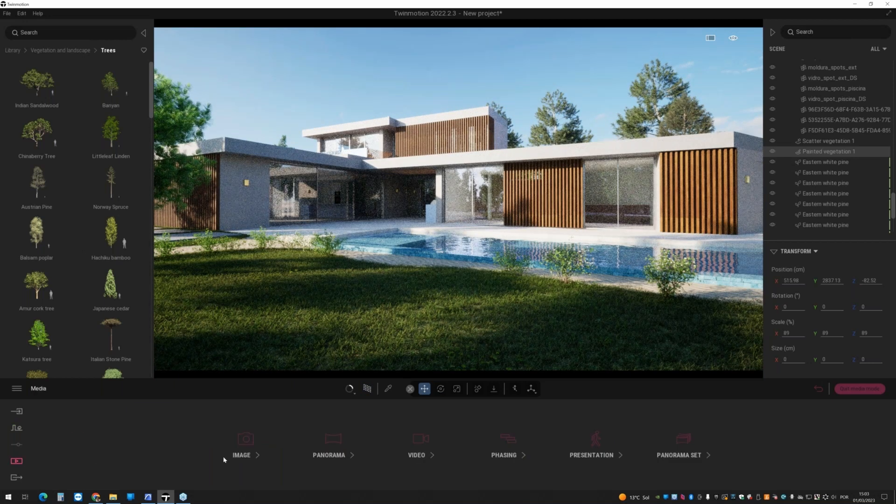
pyautogui.click(224, 460)
pyautogui.click(202, 425)
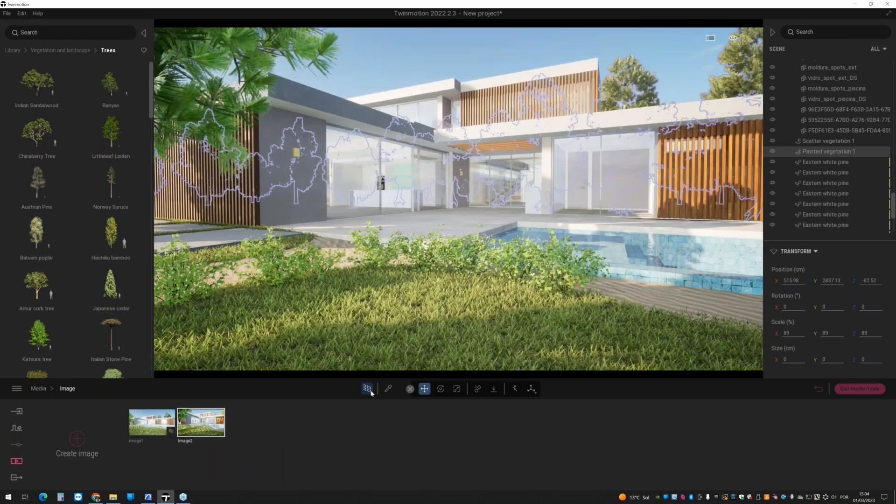
pyautogui.click(368, 390)
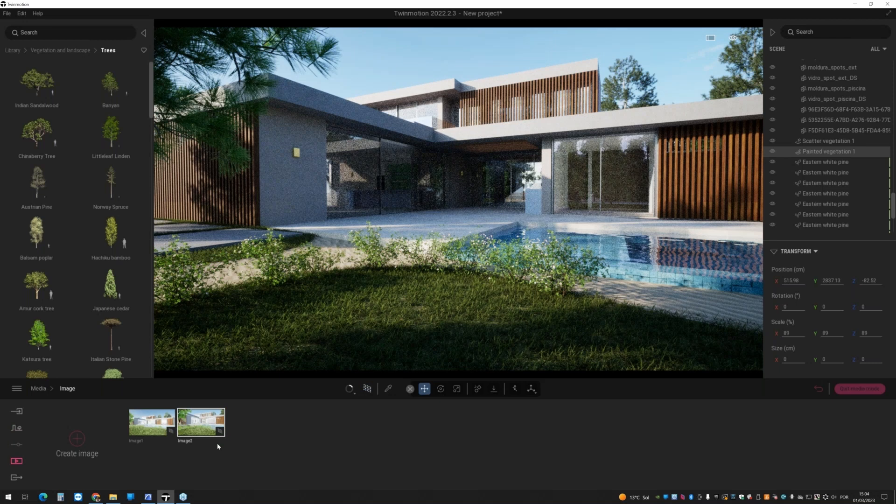
# - Replace the HDRI sky in Image2's lighting with the outdoor Bell Park Dawn environment
pyautogui.click(219, 430)
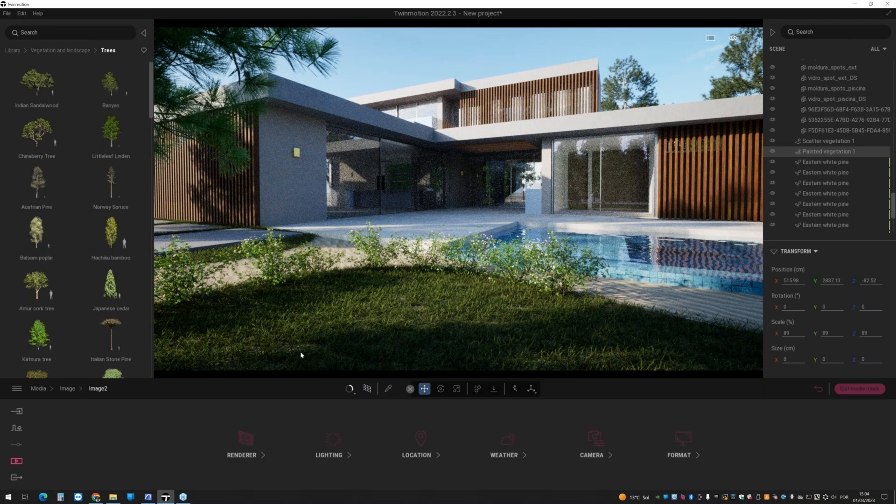
pyautogui.click(332, 448)
pyautogui.moveTo(64, 91)
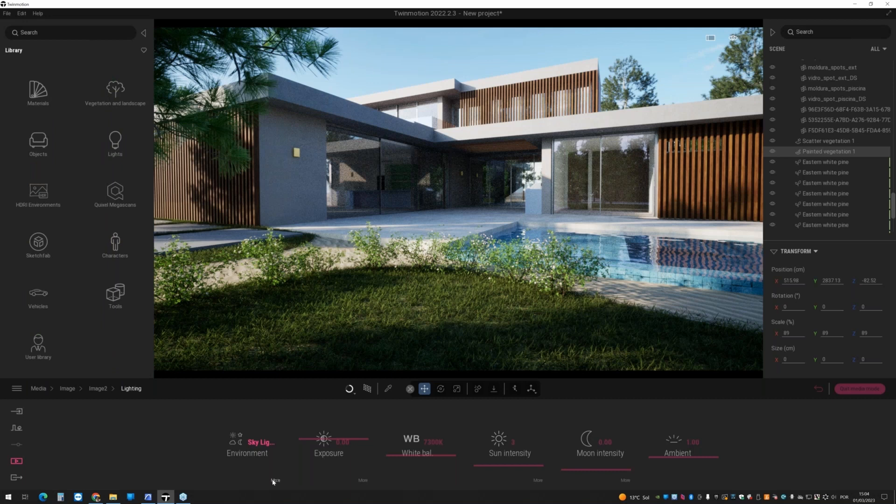
pyautogui.click(274, 481)
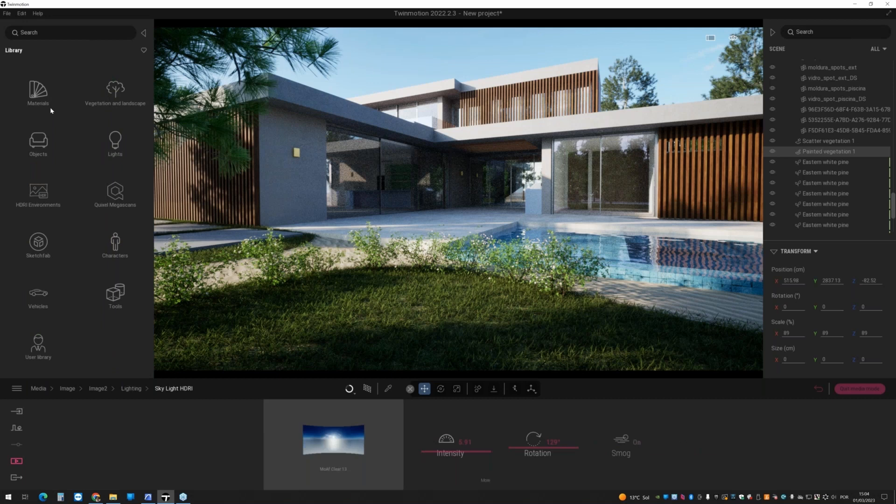
pyautogui.click(42, 206)
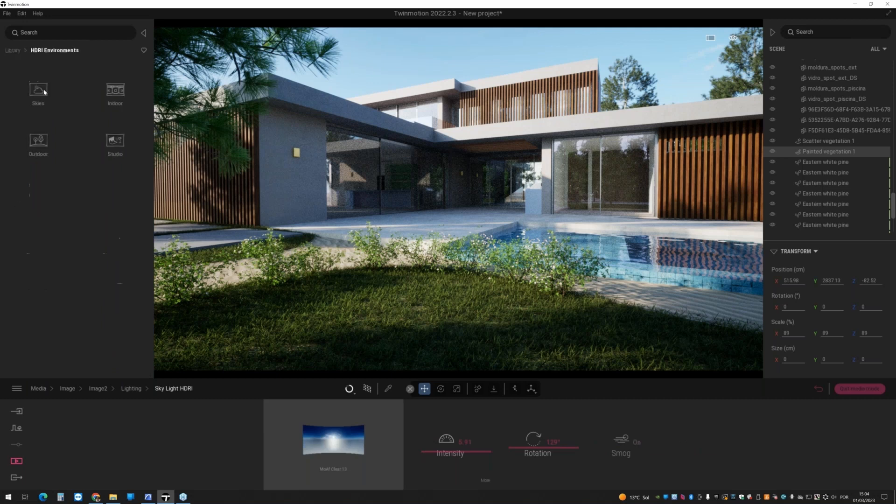
pyautogui.click(41, 93)
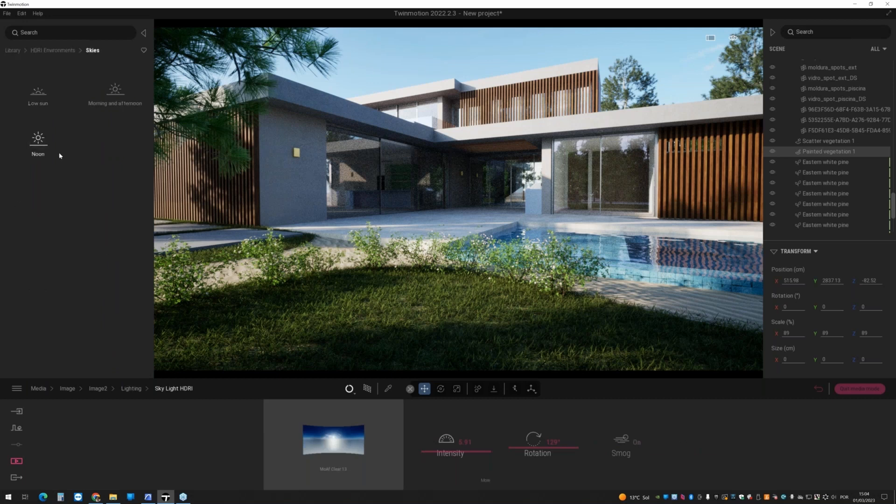
pyautogui.click(3, 160)
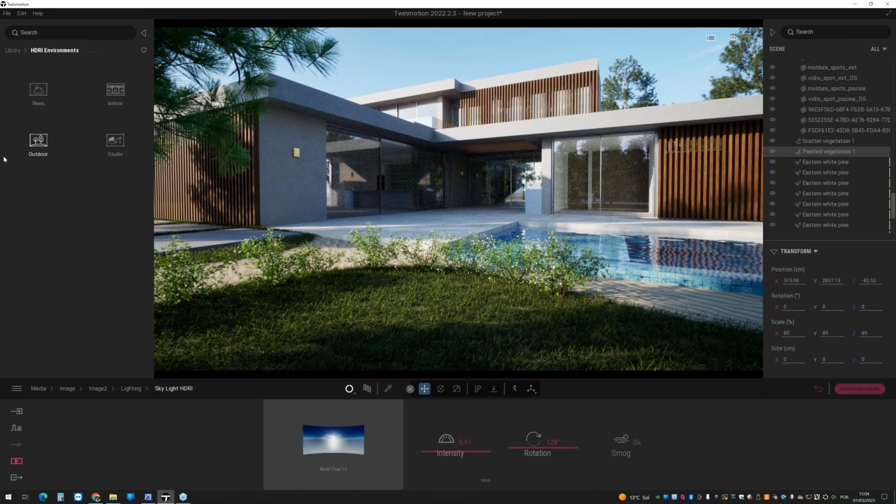
pyautogui.click(46, 151)
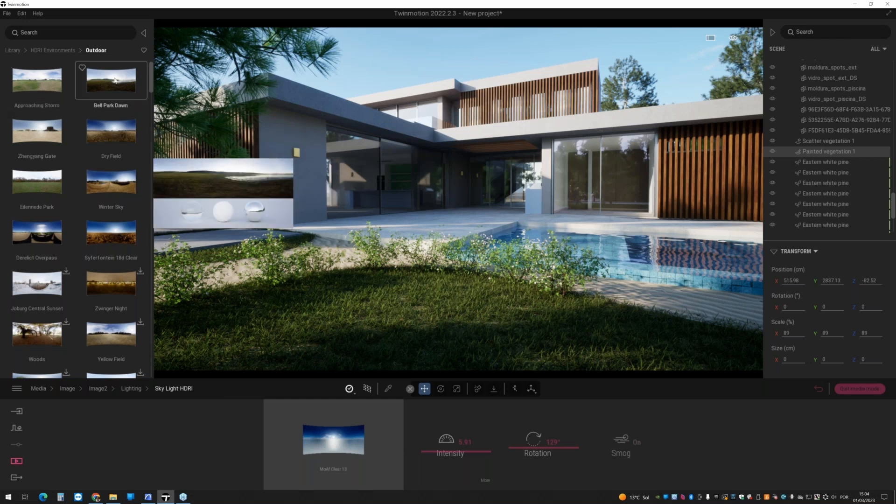
pyautogui.moveTo(115, 80); pyautogui.dragTo(338, 449)
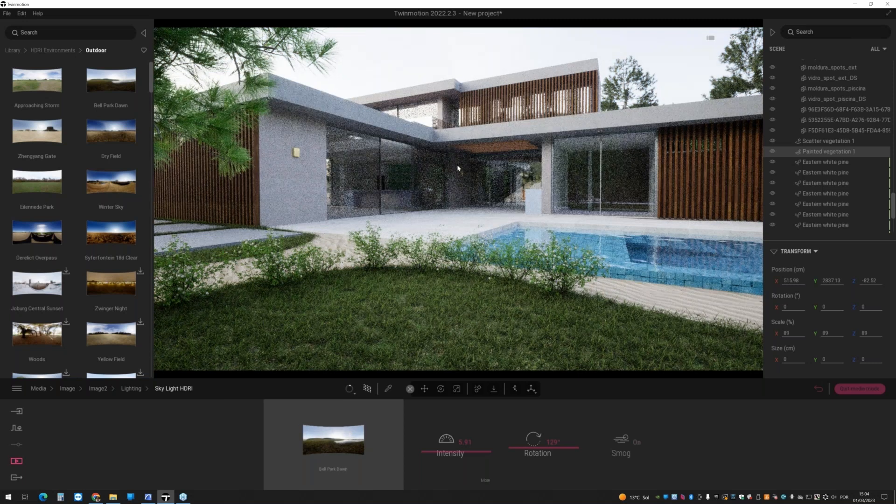
# - Set the Bell Park Dawn sky's intensity to 6.14 and adjust its rotation to relight the house in Image2
pyautogui.moveTo(446, 453); pyautogui.dragTo(528, 460)
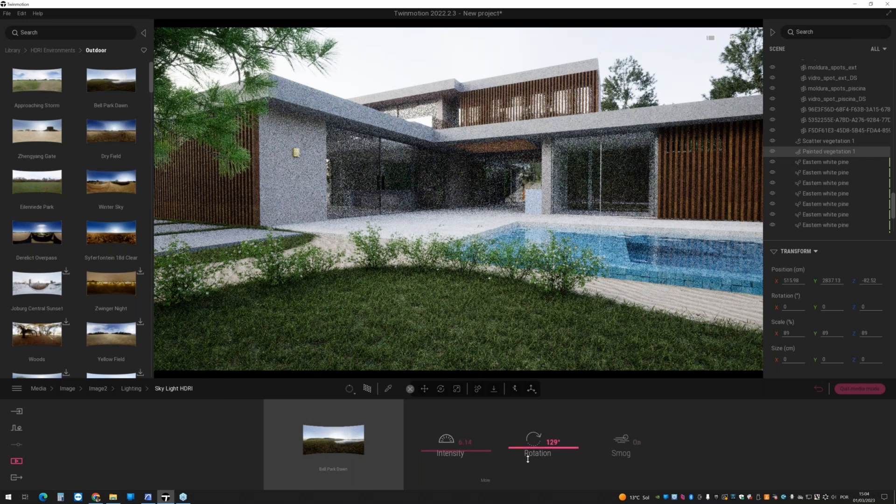
pyautogui.moveTo(528, 460); pyautogui.dragTo(534, 422)
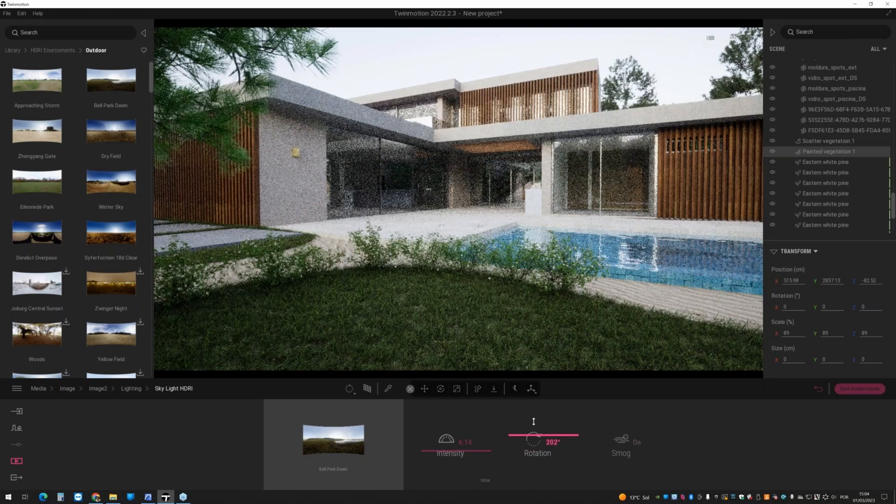
pyautogui.moveTo(534, 422); pyautogui.dragTo(538, 434)
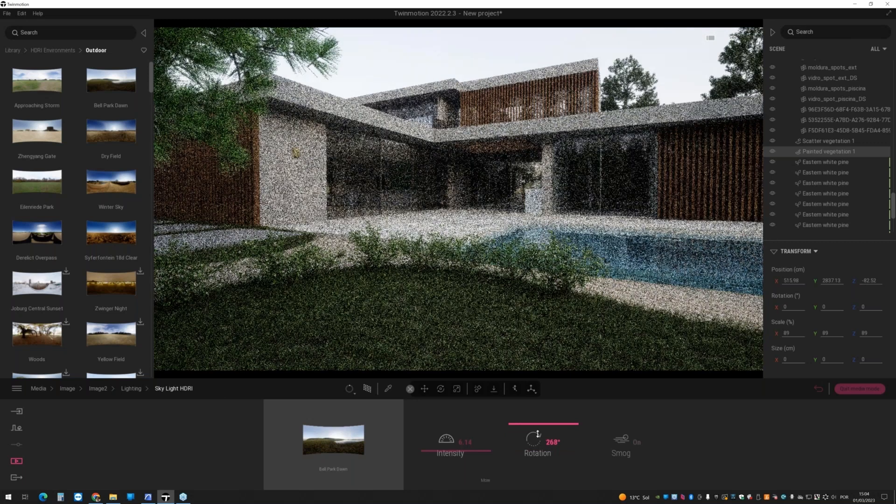
pyautogui.moveTo(538, 434); pyautogui.dragTo(537, 455)
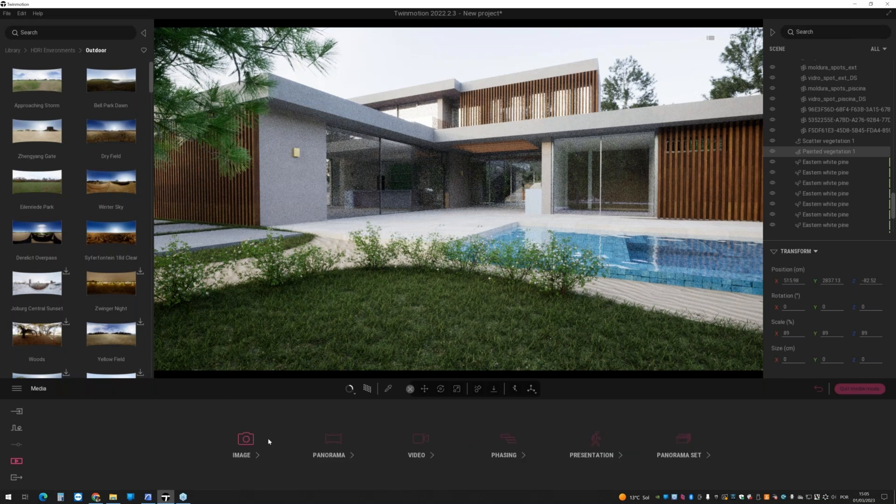
# - Create a new image from the Image1 view, reframe it closer across the pool toward the house, and refresh the saved view
pyautogui.click(269, 442)
pyautogui.click(155, 422)
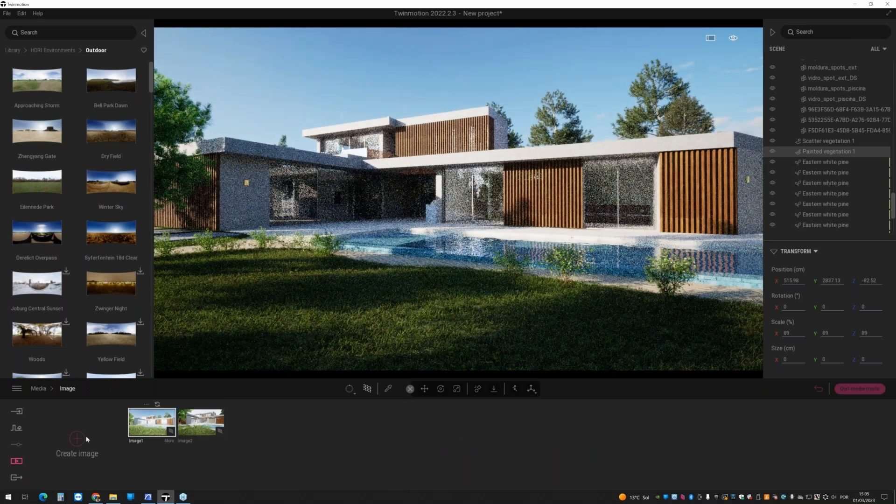
pyautogui.click(85, 440)
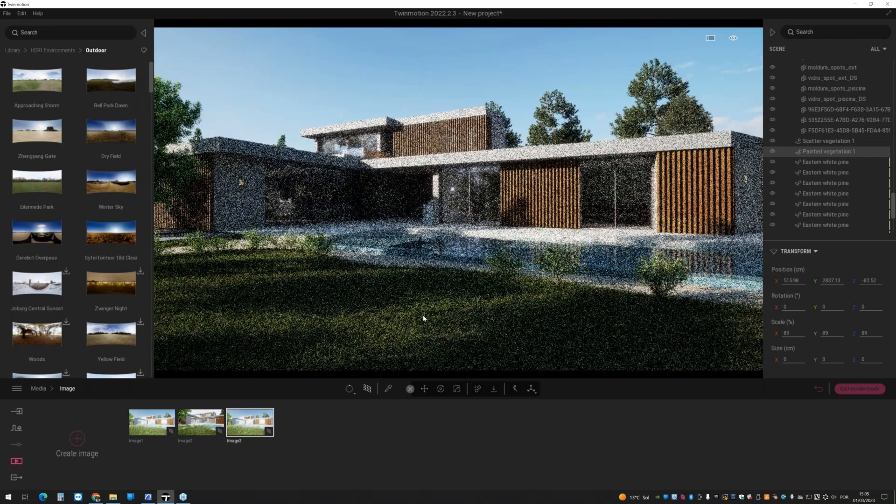
pyautogui.scroll(4, 451, 322)
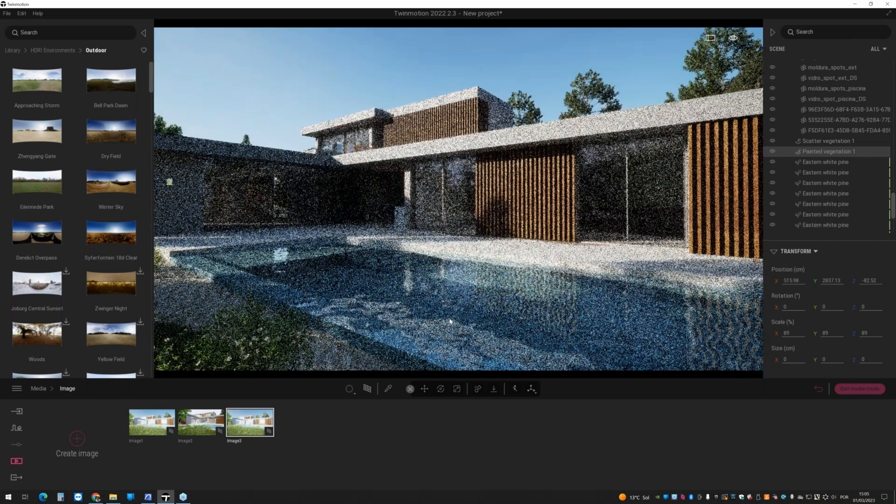
pyautogui.moveTo(451, 322); pyautogui.dragTo(420, 321, button='right')
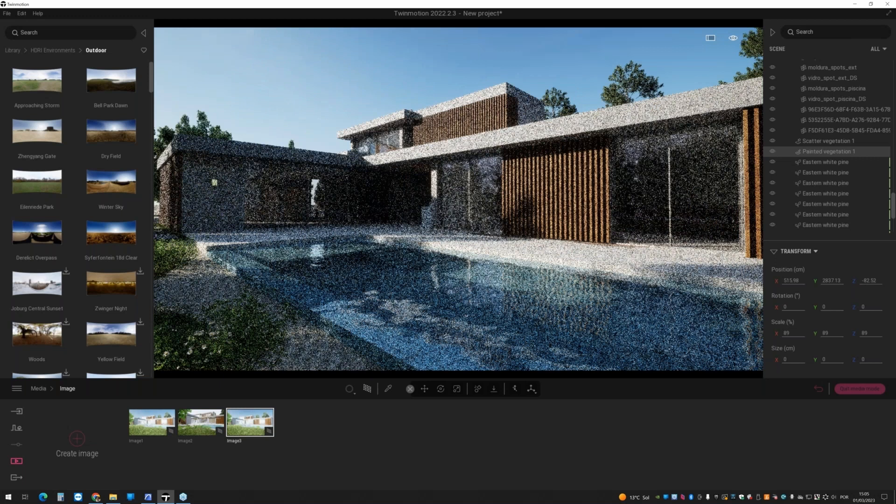
pyautogui.moveTo(255, 406)
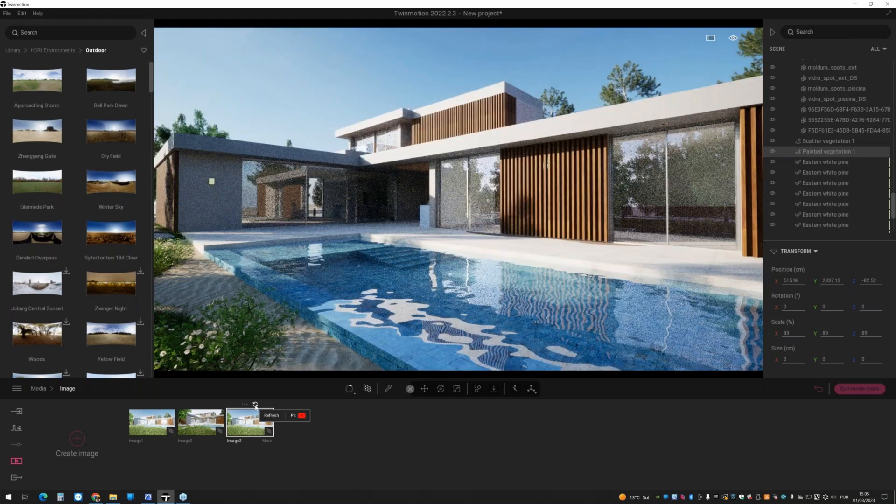
pyautogui.click(256, 406)
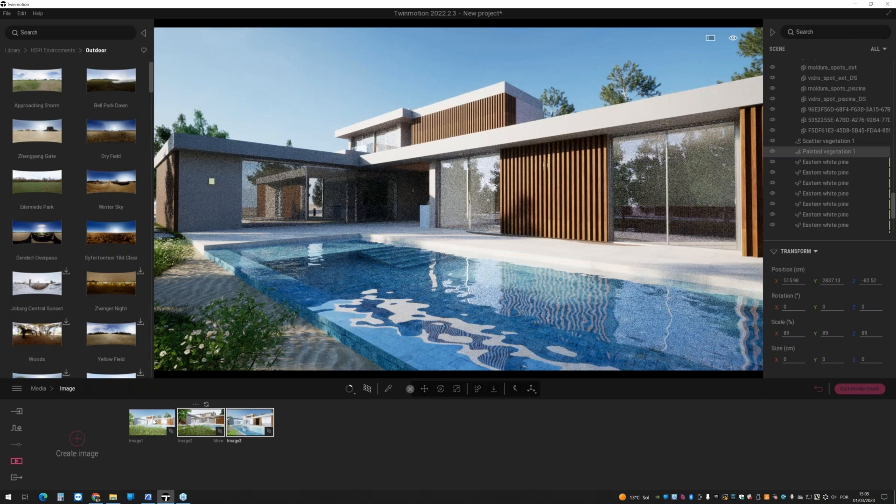
# - Turn on Parallelism in Image1's camera settings and adjust the vignetting
pyautogui.click(154, 422)
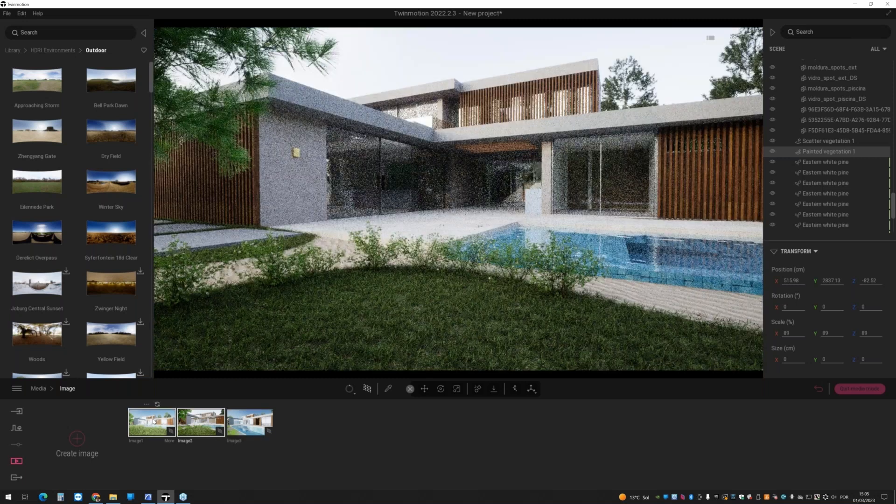
pyautogui.click(157, 422)
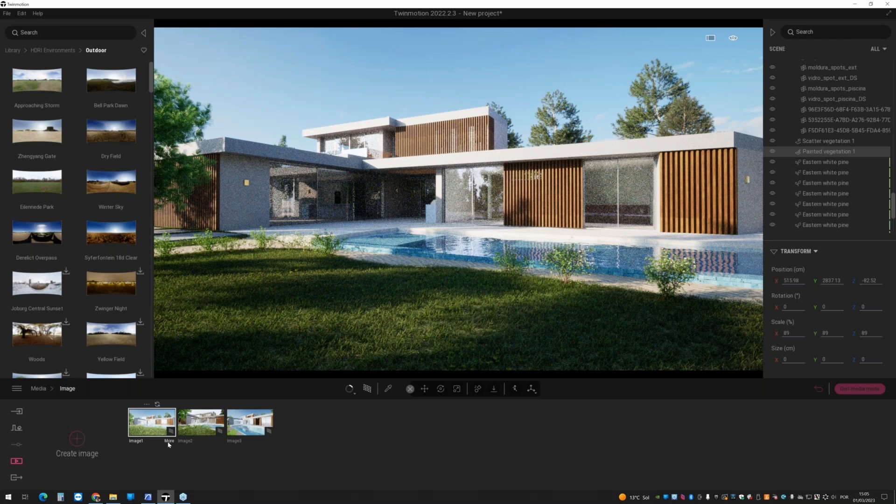
pyautogui.click(168, 442)
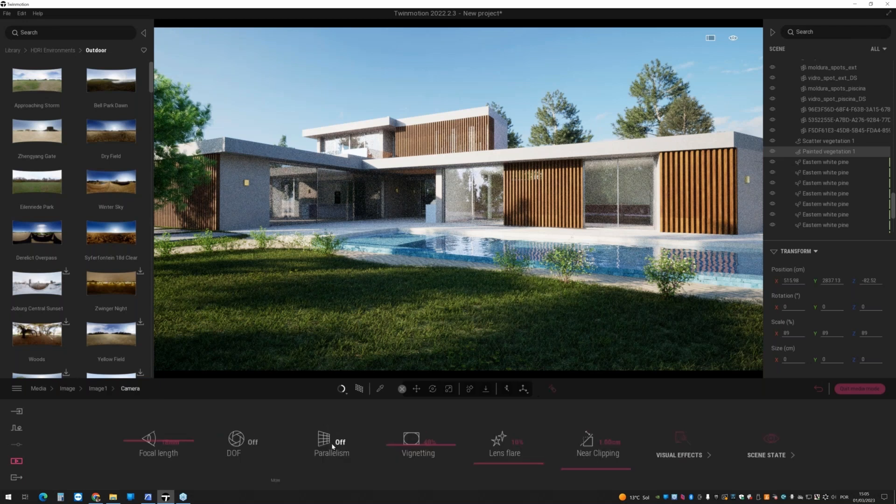
pyautogui.click(333, 446)
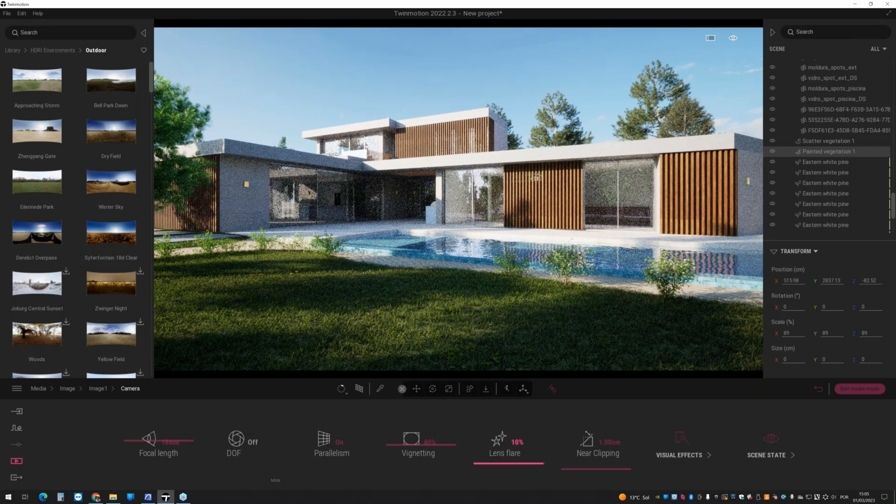
pyautogui.moveTo(394, 423)
pyautogui.mouseDown()
pyautogui.moveTo(396, 453)
pyautogui.moveTo(396, 430)
pyautogui.mouseUp()
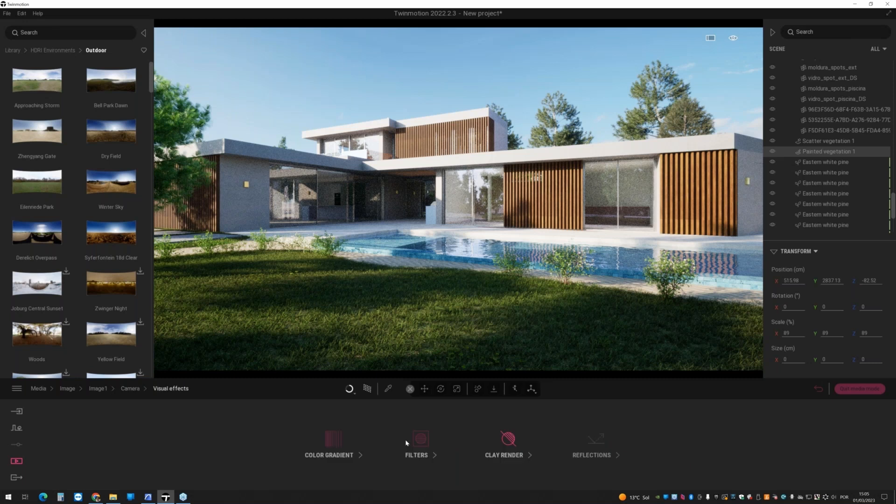
# - Fine-tune the contrast and saturation in the color gradient settings of Image1's camera visual effects
pyautogui.click(420, 440)
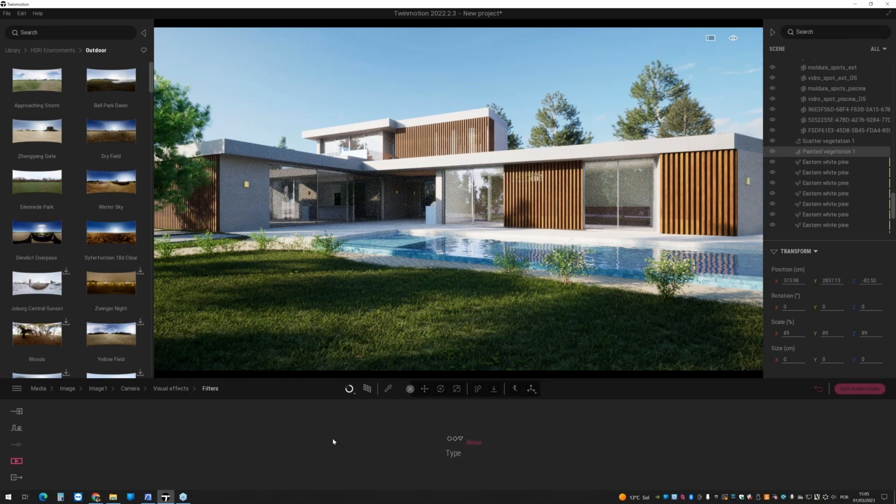
pyautogui.click(171, 388)
pyautogui.click(334, 440)
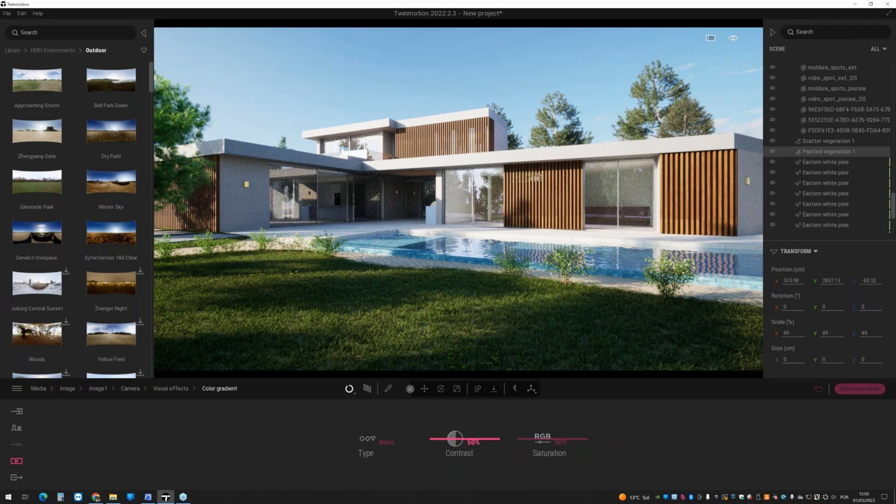
pyautogui.moveTo(457, 438); pyautogui.dragTo(456, 436)
pyautogui.moveTo(518, 441); pyautogui.dragTo(531, 441)
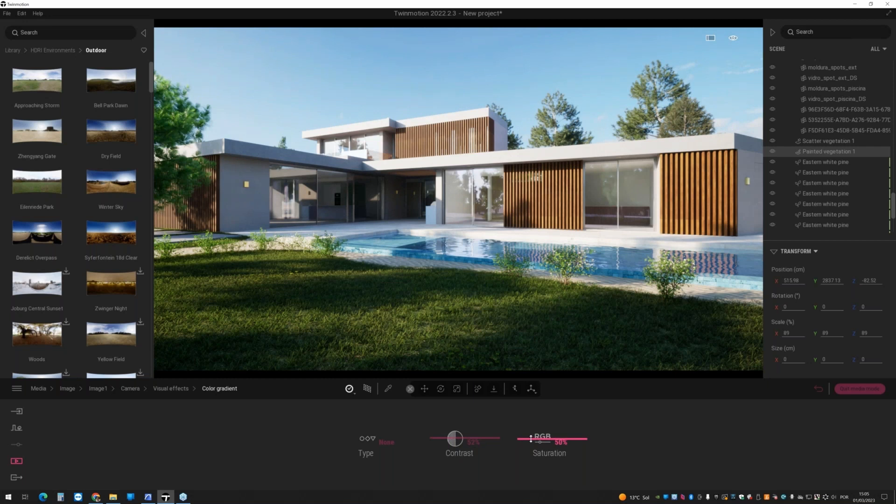
pyautogui.click(130, 388)
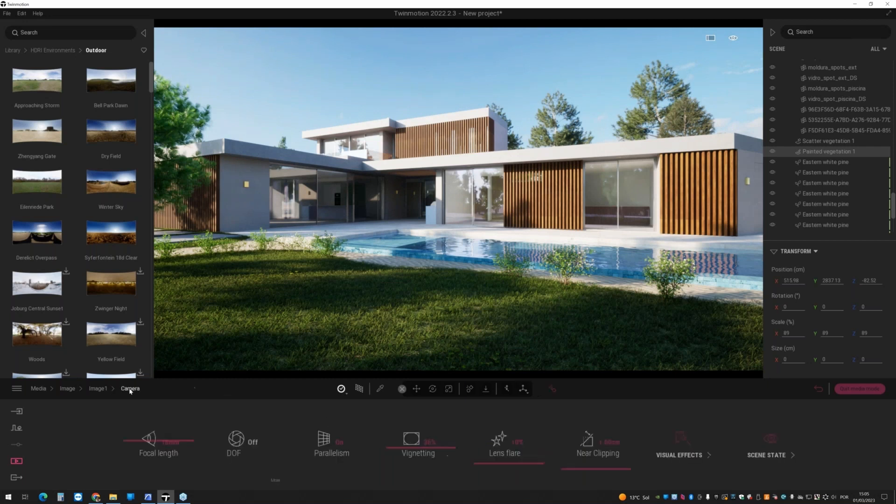
# - Set Image1's output size to 4K UHD 3840x2160 in its format settings
pyautogui.click(99, 389)
pyautogui.click(680, 454)
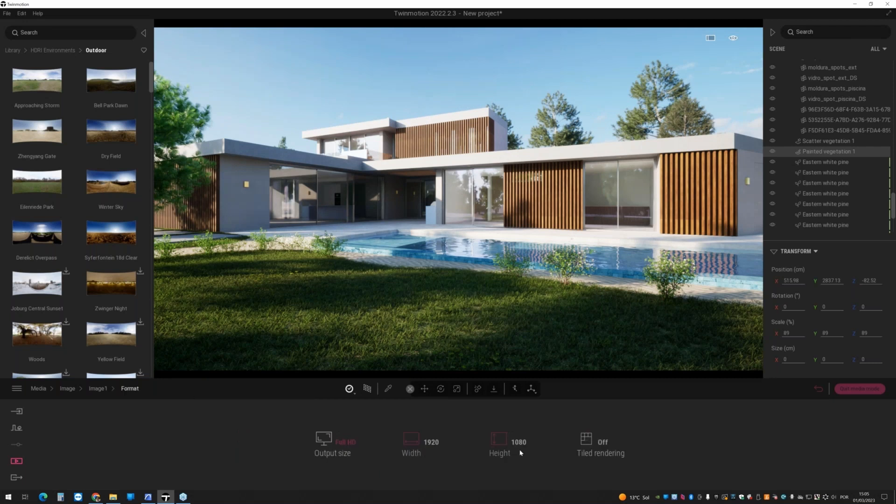
pyautogui.click(345, 443)
pyautogui.click(329, 381)
pyautogui.click(345, 442)
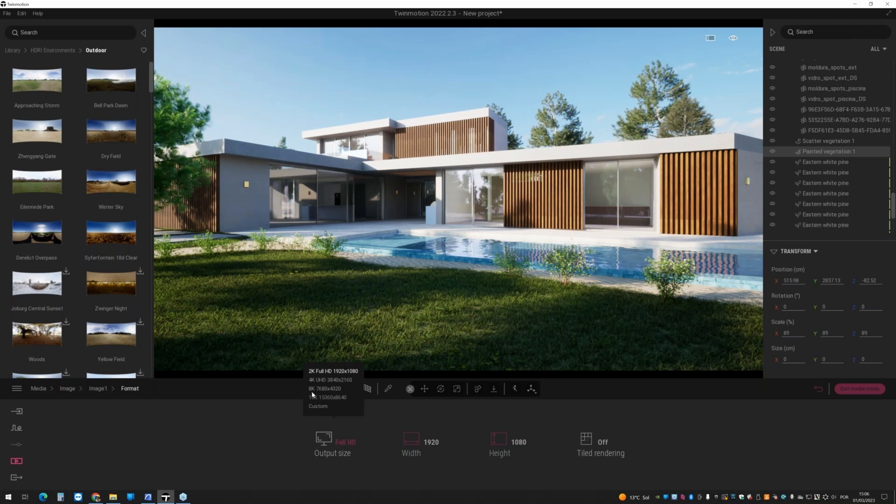
pyautogui.click(317, 406)
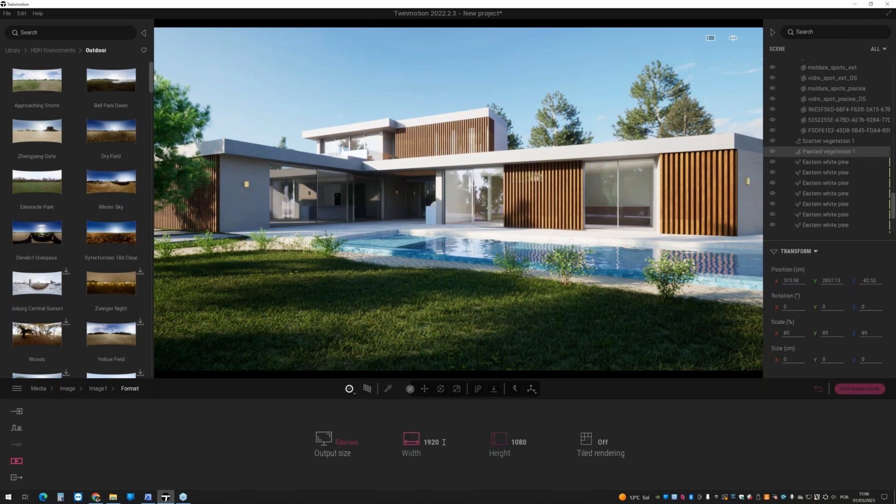
pyautogui.click(444, 442)
pyautogui.click(532, 442)
pyautogui.click(348, 438)
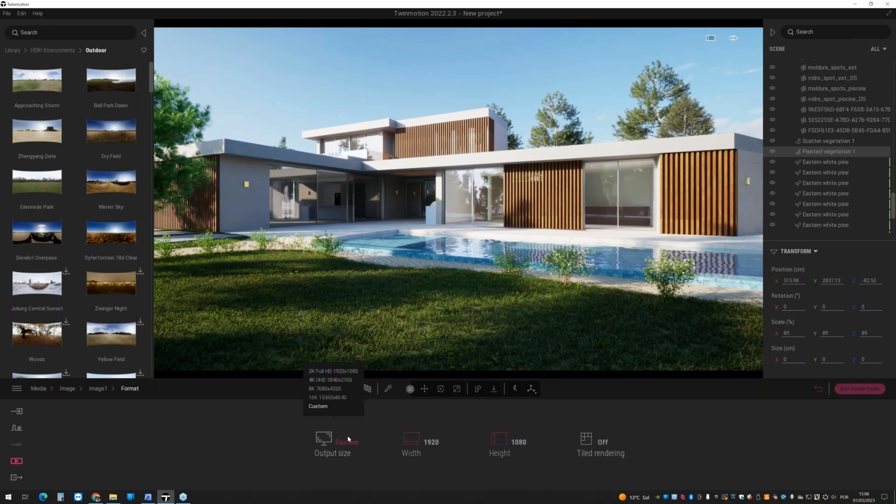
pyautogui.click(328, 382)
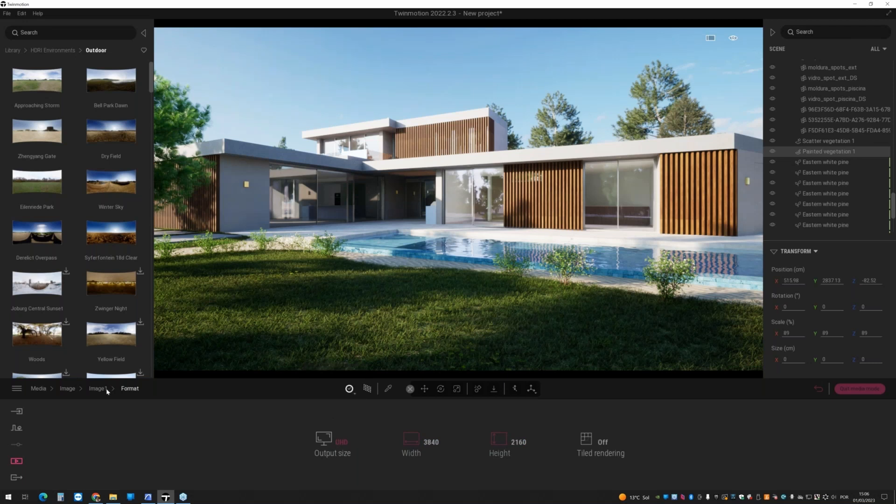
# - Set Image2's output size to 4K UHD 3840x2160 and return to the image list
pyautogui.click(70, 391)
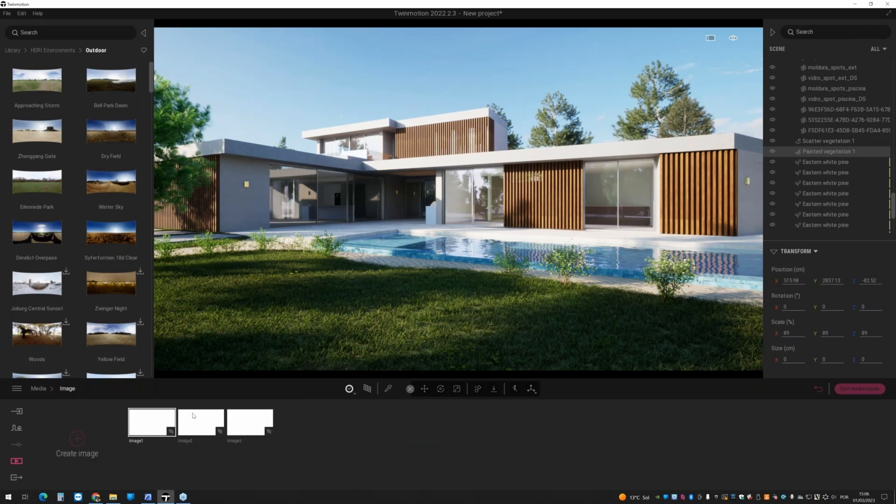
pyautogui.click(217, 440)
pyautogui.click(683, 444)
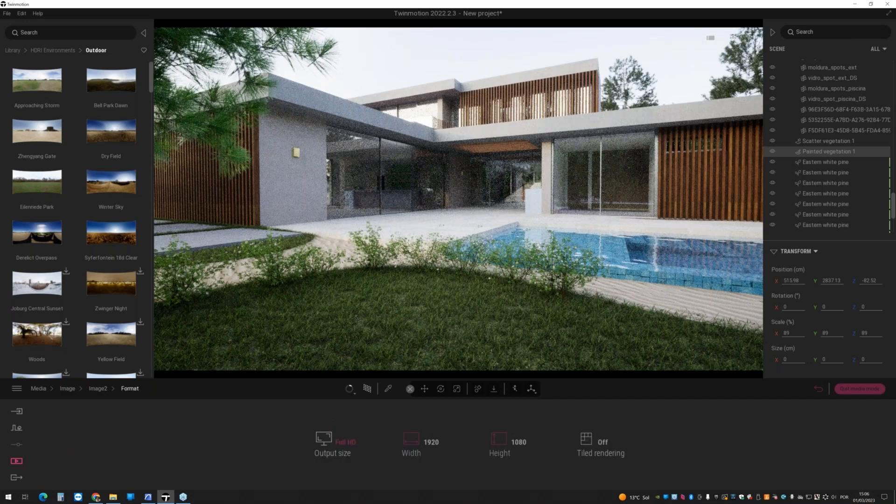
pyautogui.click(332, 441)
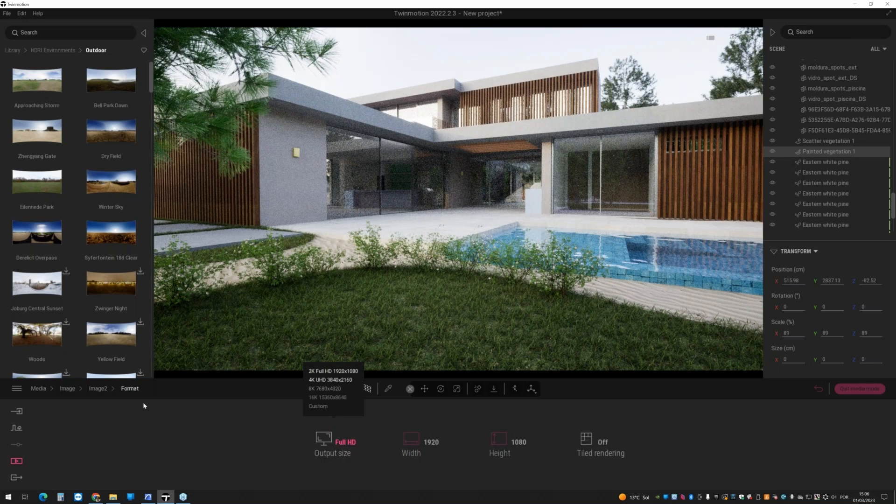
pyautogui.click(70, 389)
# - Set Image3's output format to 4K UHD 3840x2160 and return to the image list
pyautogui.click(260, 433)
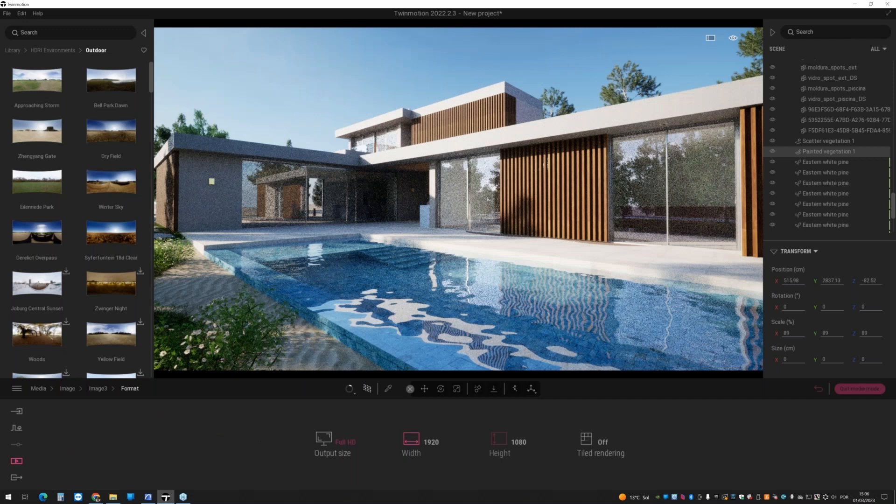
pyautogui.click(332, 442)
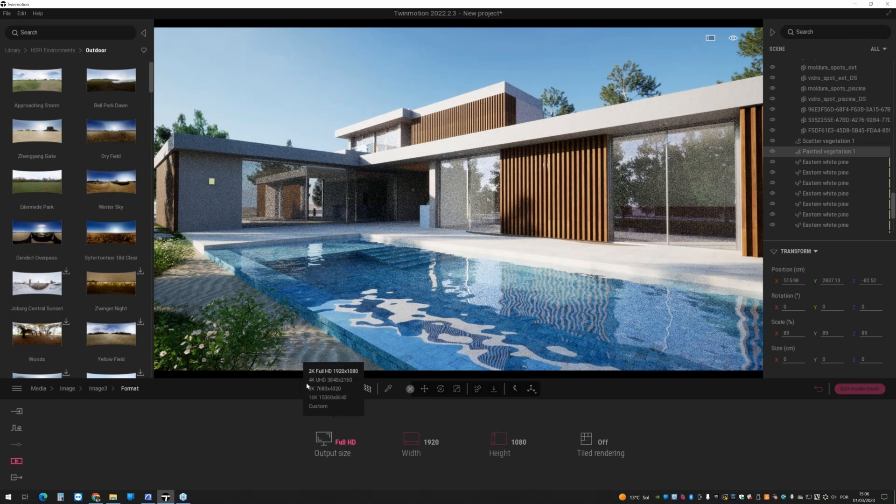
pyautogui.click(322, 380)
pyautogui.click(68, 389)
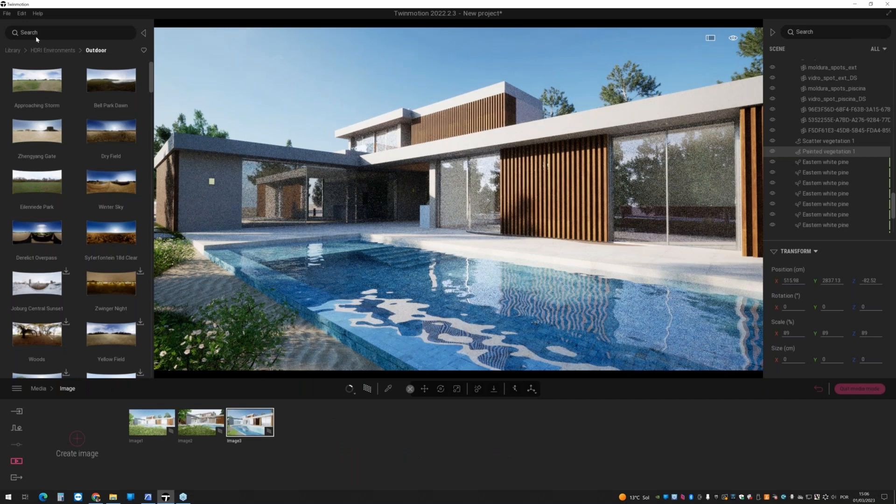
# - Turn off path tracing and place the posed Summer woman in a bathrobe on the terrace by the glass doors, rotated to about -178°
pyautogui.click(14, 50)
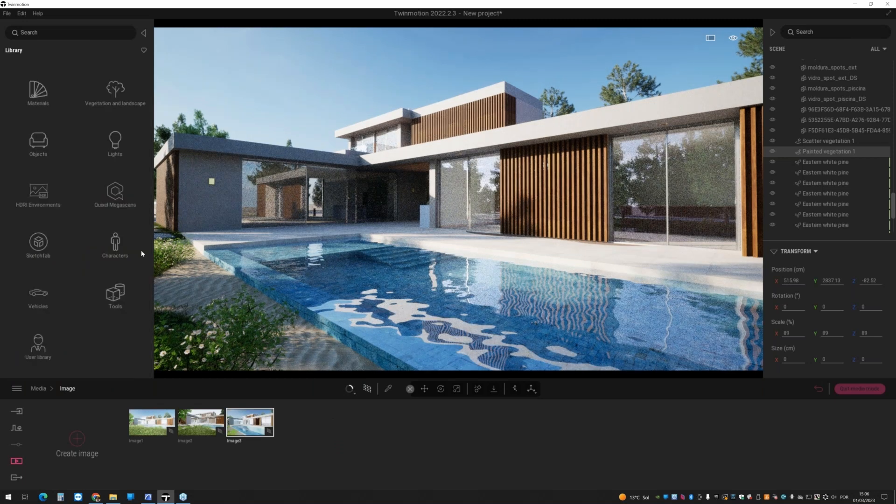
pyautogui.click(116, 248)
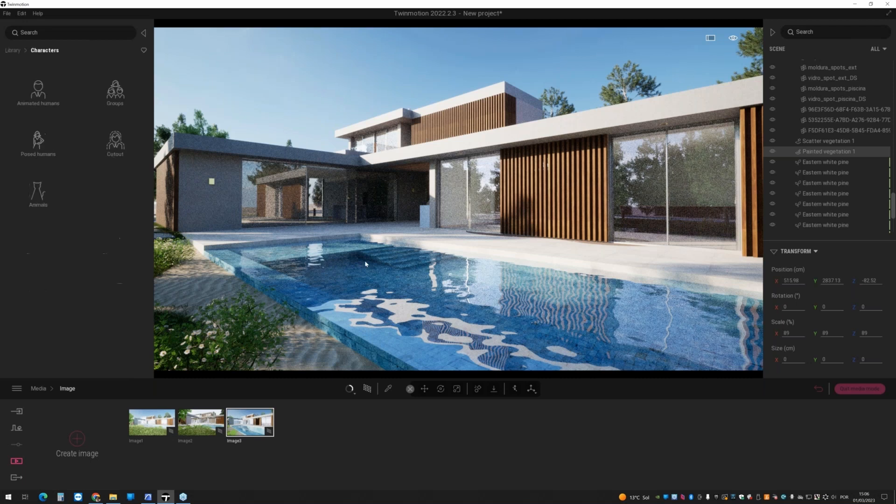
pyautogui.click(367, 392)
pyautogui.scroll(5, 253, 193)
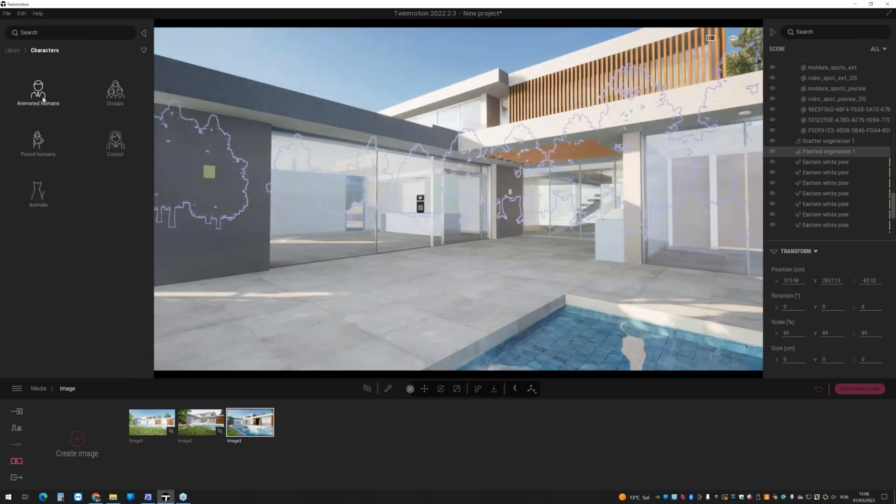
pyautogui.click(38, 141)
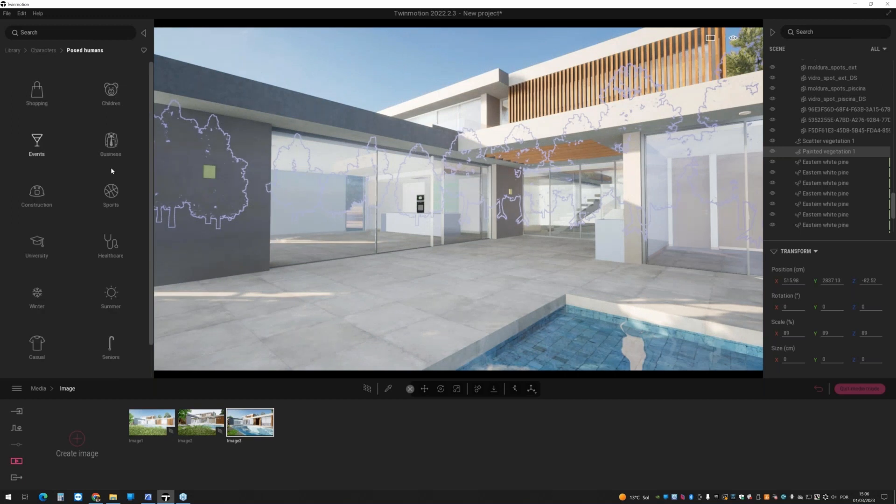
pyautogui.click(107, 303)
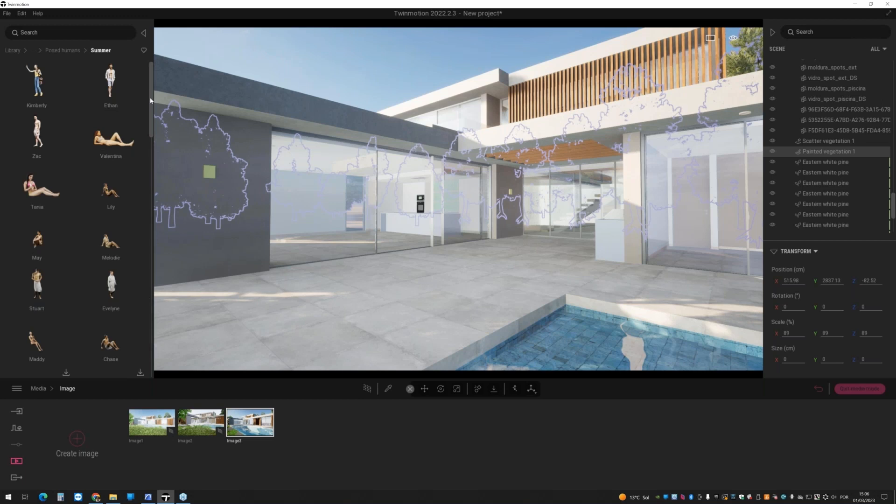
pyautogui.moveTo(151, 100); pyautogui.dragTo(152, 113)
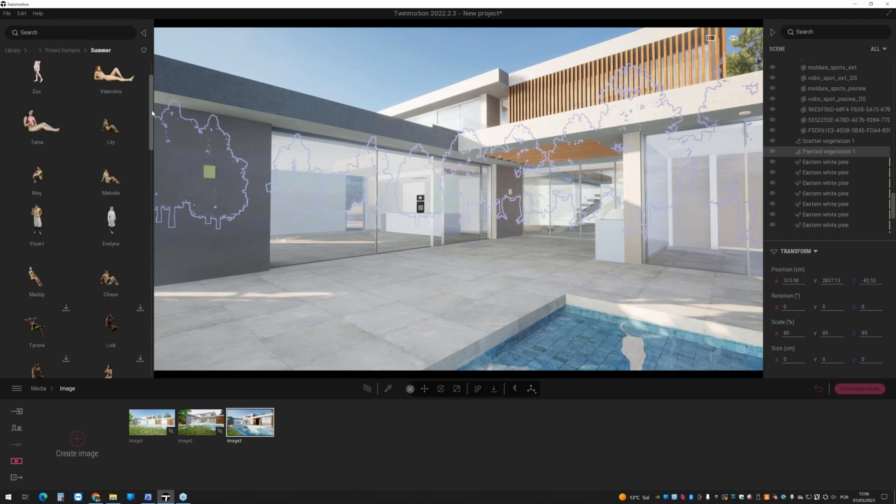
pyautogui.moveTo(112, 222); pyautogui.dragTo(388, 272)
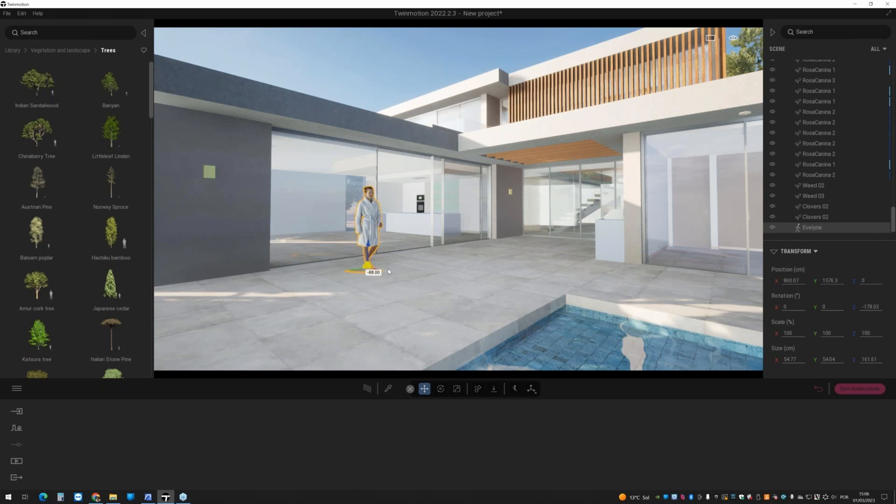
# - Place the posed Summer man in red swim shorts on the terrace beside the pool, in front of the sliding glass door
pyautogui.click(13, 50)
pyautogui.click(114, 244)
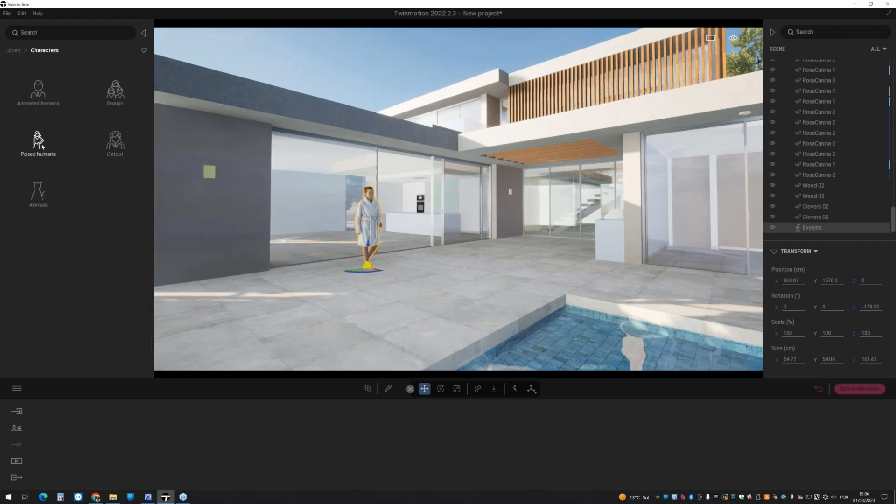
pyautogui.click(38, 141)
pyautogui.click(111, 195)
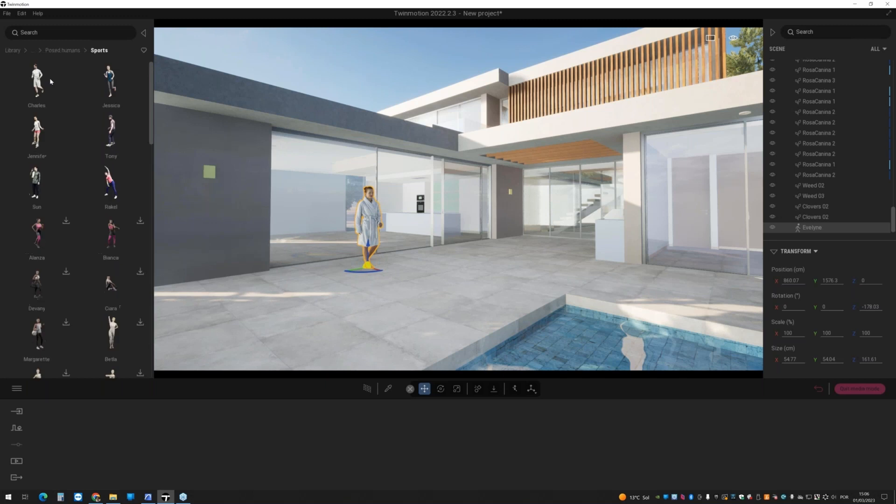
pyautogui.click(65, 51)
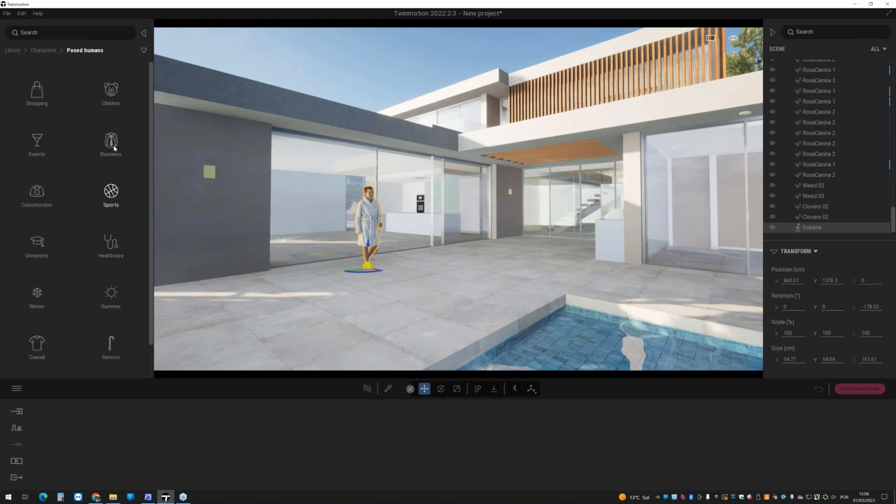
pyautogui.click(111, 294)
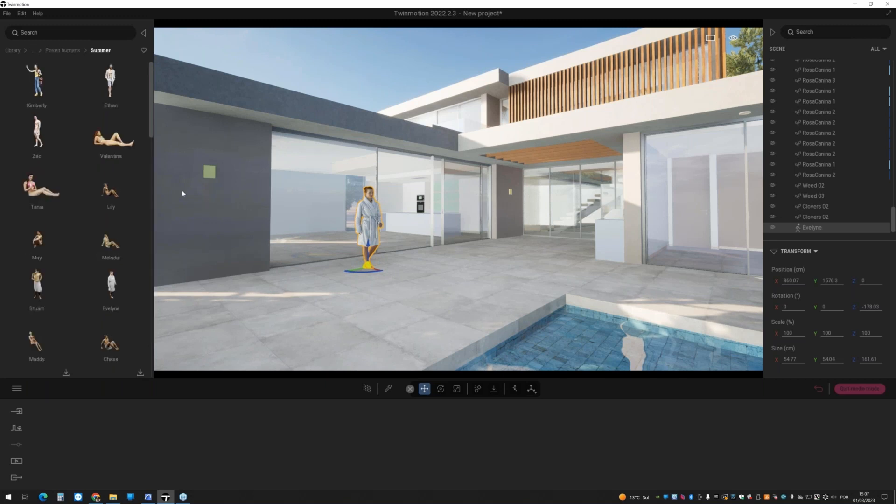
pyautogui.moveTo(150, 121); pyautogui.dragTo(139, 105)
pyautogui.moveTo(359, 227); pyautogui.dragTo(490, 225, button='right')
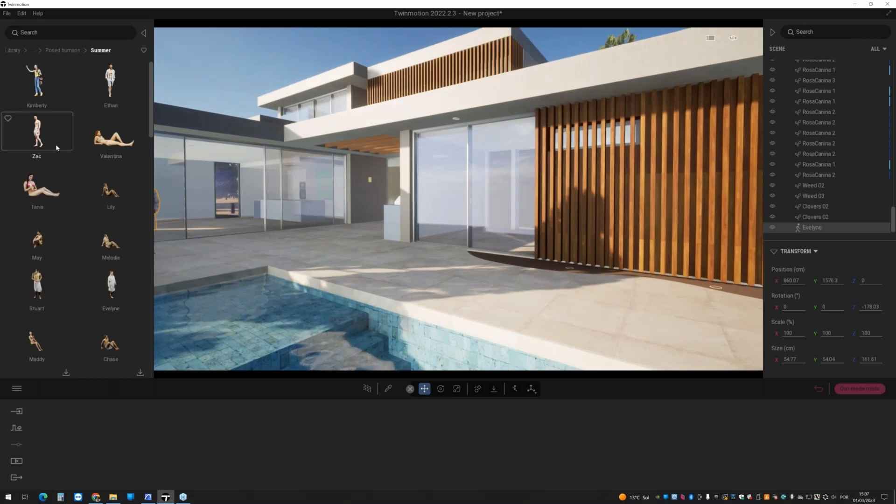
pyautogui.moveTo(56, 147); pyautogui.dragTo(435, 255)
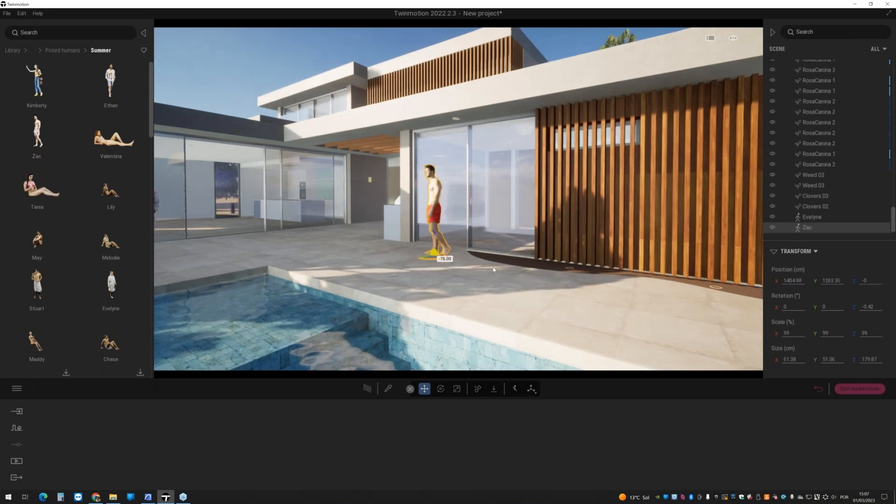
# - Rotate the man in red swim shorts to about -39° around the Z axis
pyautogui.moveTo(494, 269); pyautogui.dragTo(471, 271)
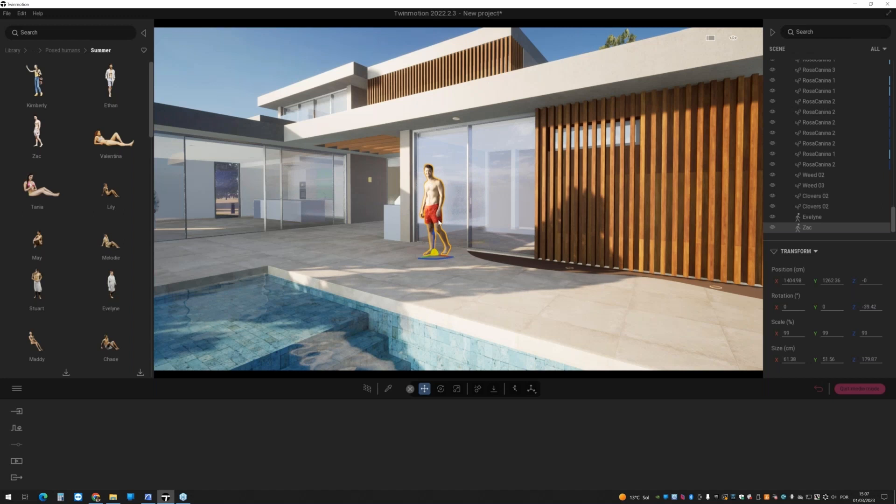
pyautogui.click(455, 389)
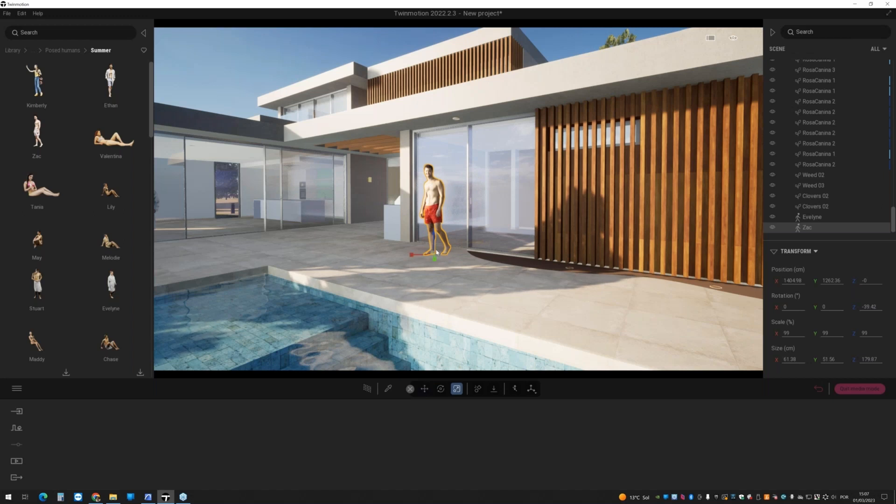
pyautogui.click(441, 389)
pyautogui.press('s')
pyautogui.moveTo(376, 211); pyautogui.dragTo(327, 211, button='right')
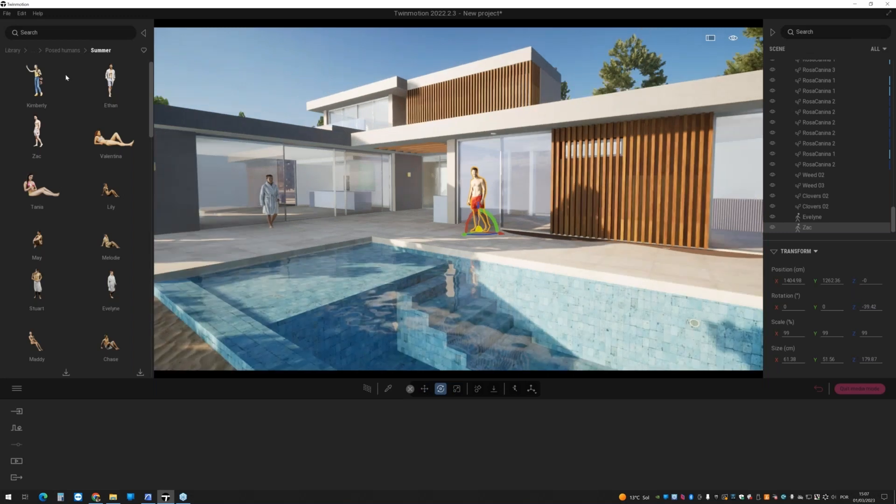
# - Browse the home objects library for outdoor furniture, checking the living room and backyard pool spas categories
pyautogui.click(56, 51)
pyautogui.click(13, 50)
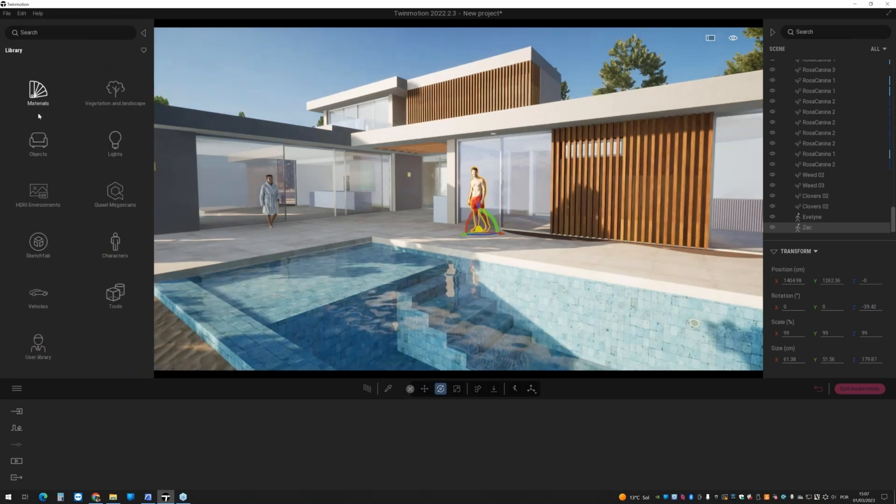
pyautogui.click(38, 90)
pyautogui.click(41, 100)
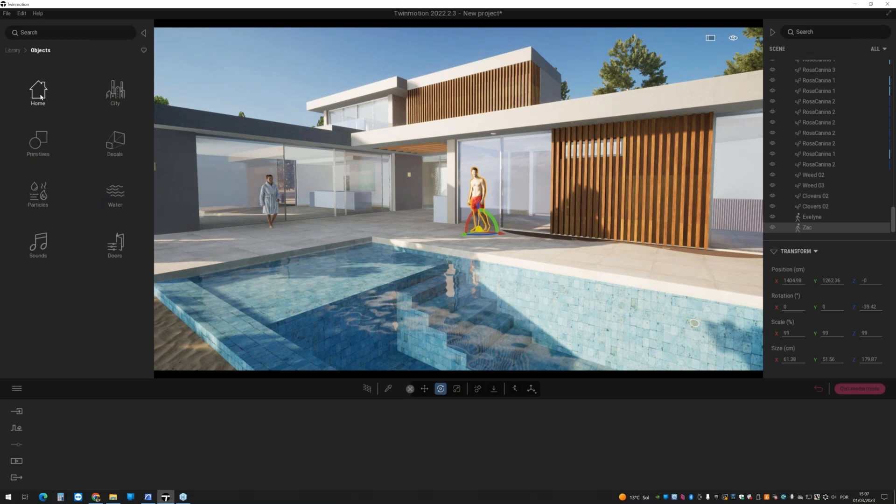
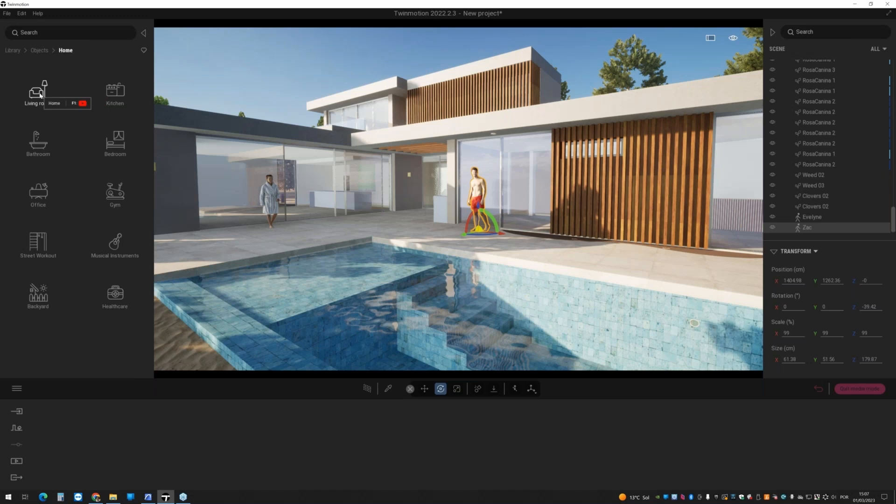
pyautogui.click(39, 93)
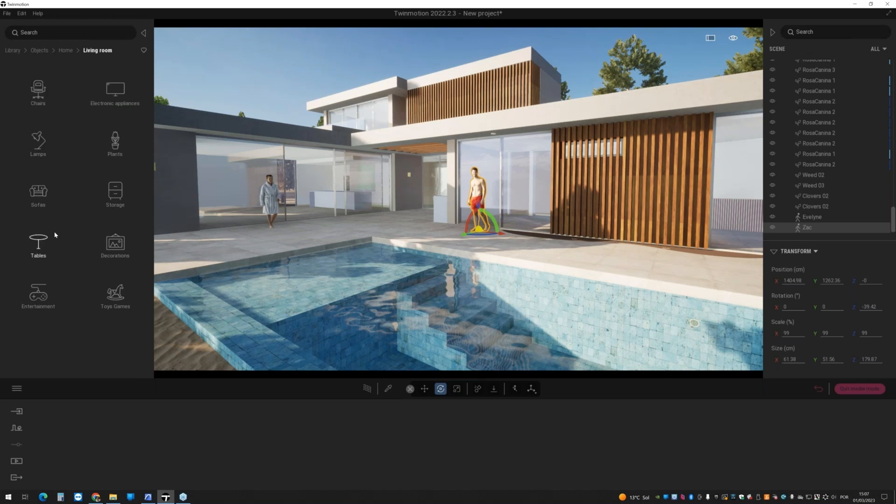
pyautogui.click(55, 51)
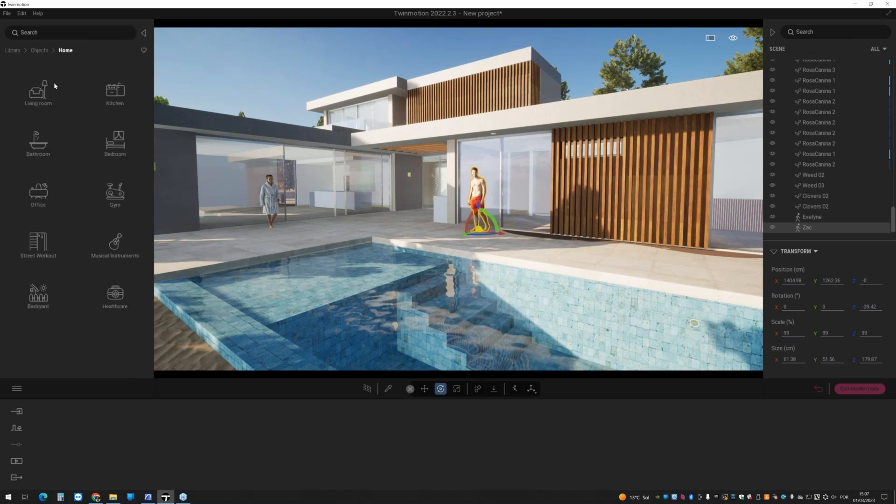
pyautogui.click(30, 301)
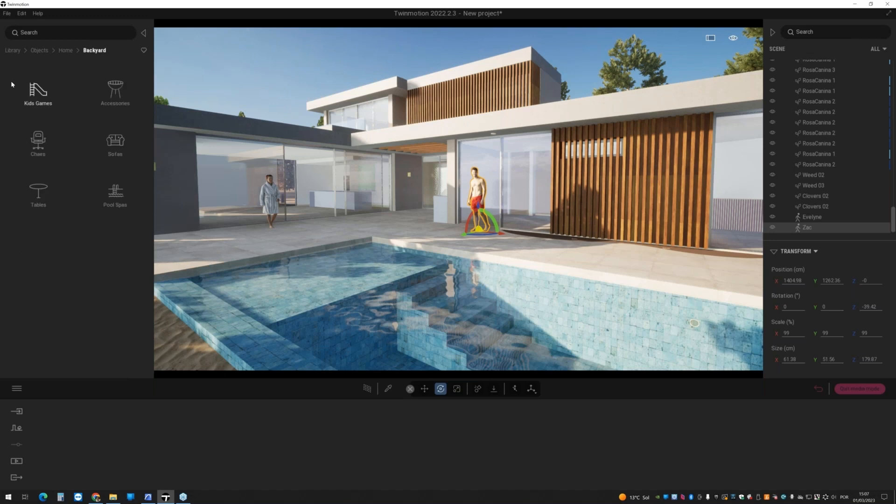
pyautogui.click(117, 193)
pyautogui.moveTo(150, 140); pyautogui.dragTo(149, 265)
pyautogui.click(79, 51)
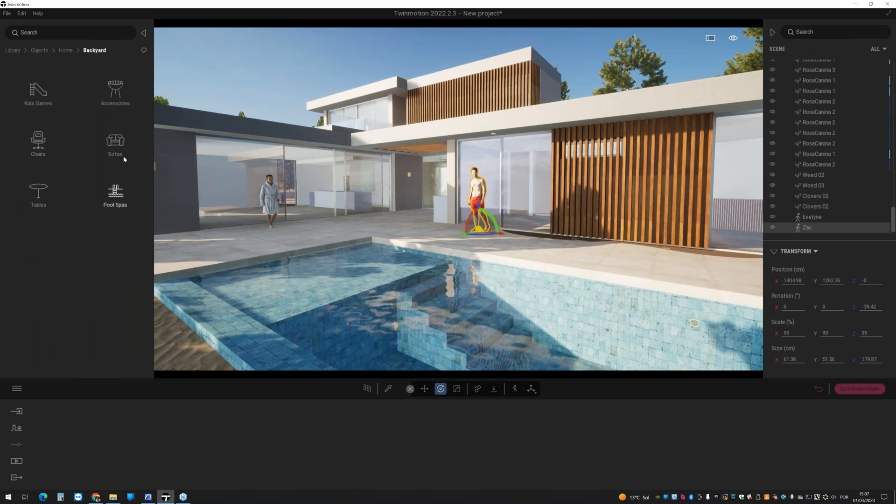
# - Place Backyard sofa VSR from the backyard sofas on the terrace against the grey wall, rotated to 180° around Z
pyautogui.click(116, 145)
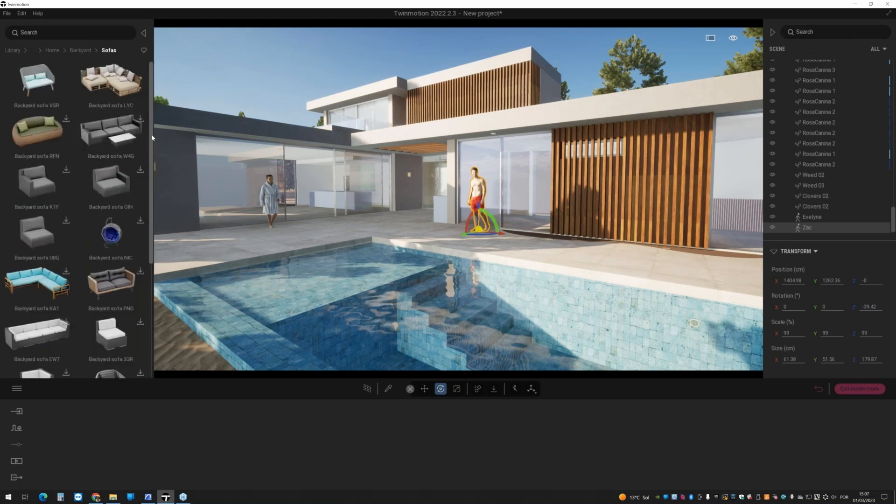
pyautogui.moveTo(152, 137); pyautogui.dragTo(142, 114)
pyautogui.moveTo(299, 177); pyautogui.dragTo(163, 170, button='right')
pyautogui.press('w')
pyautogui.moveTo(58, 89); pyautogui.dragTo(383, 280)
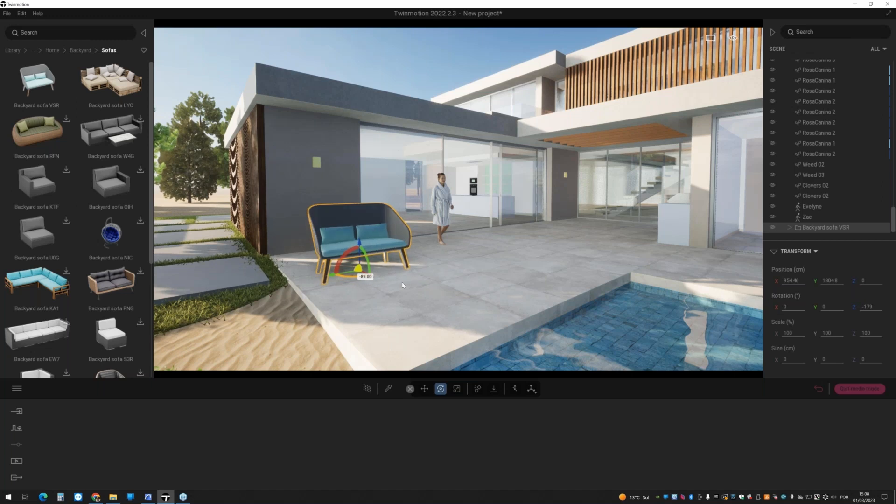
pyautogui.moveTo(358, 268); pyautogui.dragTo(323, 263)
# - Switch to the top view and fine-tune the sofa's position along the wall to about X 860, Y 1826 cm
pyautogui.moveTo(734, 38)
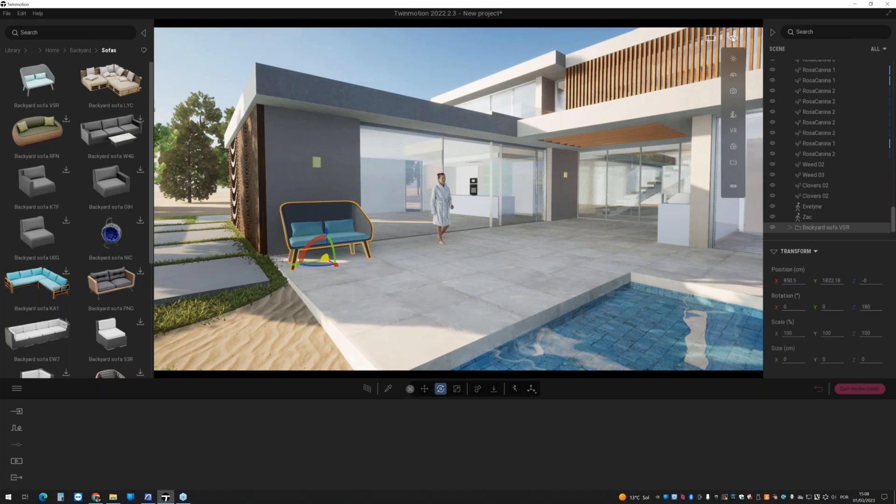
pyautogui.click(734, 147)
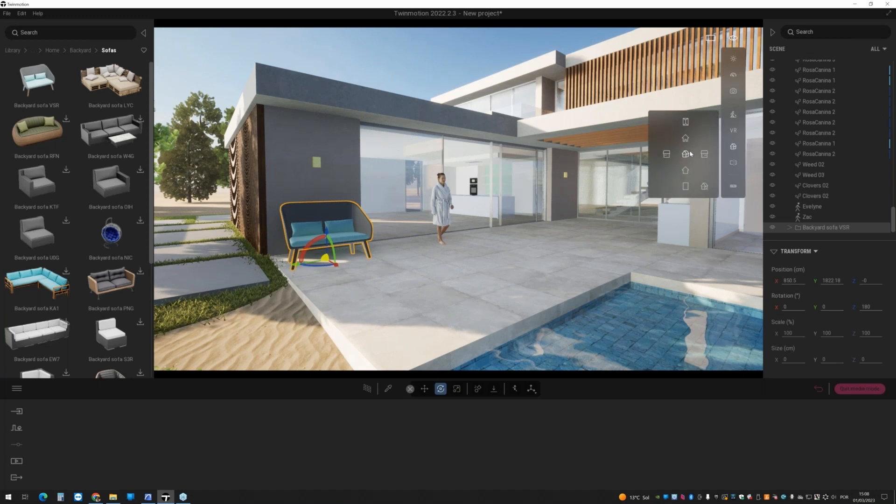
pyautogui.click(689, 153)
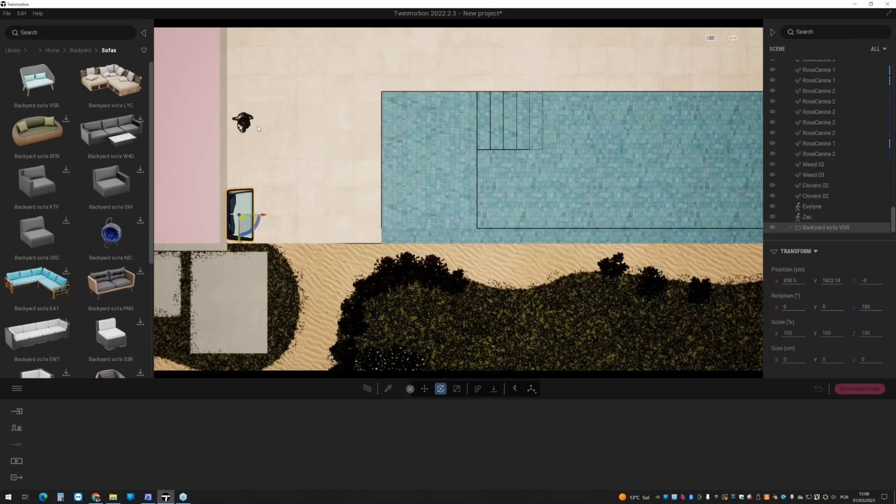
pyautogui.scroll(2, 226, 248)
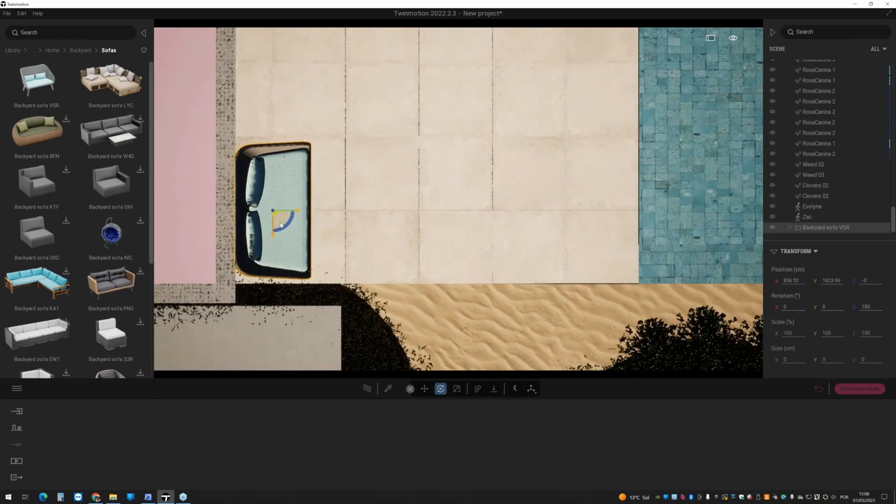
pyautogui.moveTo(280, 225); pyautogui.dragTo(284, 227)
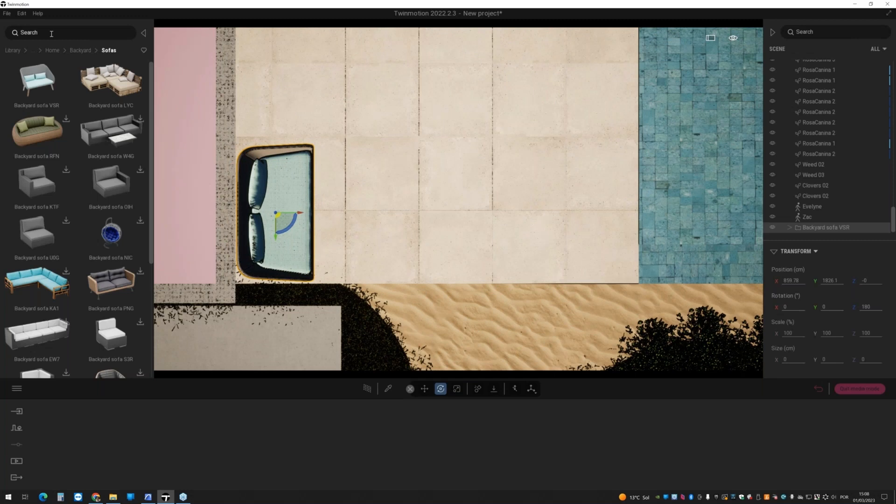
# - Browse the home library for more terrace furniture, checking the living room sofas and the backyard chairs
pyautogui.click(56, 50)
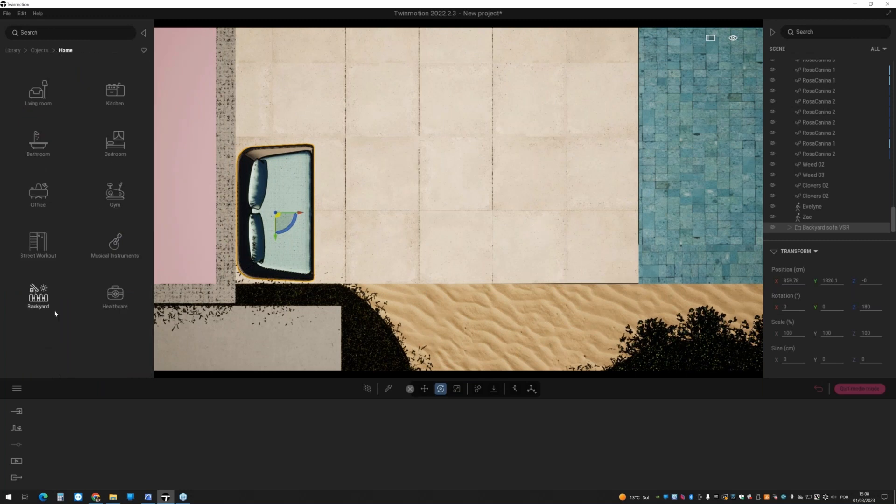
pyautogui.click(46, 239)
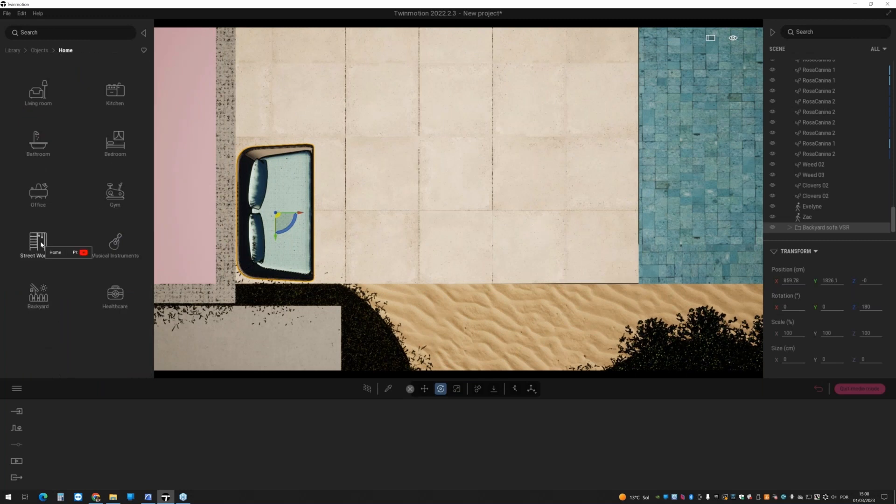
pyautogui.click(66, 51)
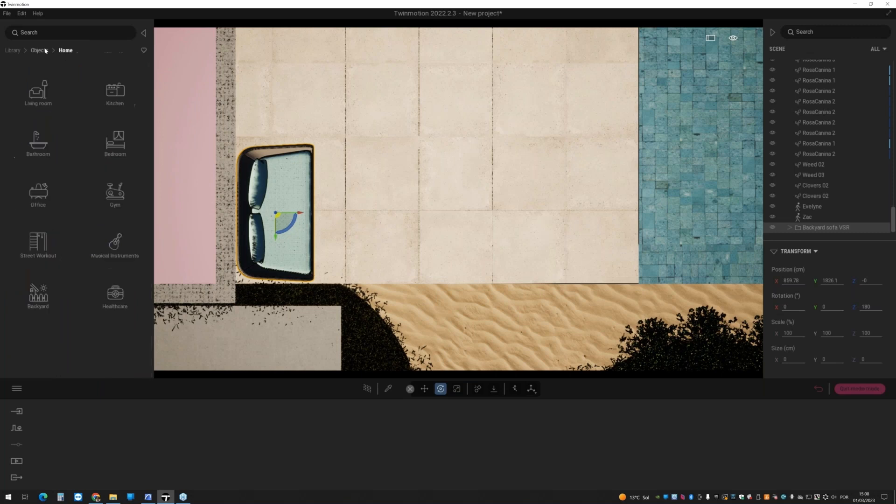
pyautogui.click(39, 50)
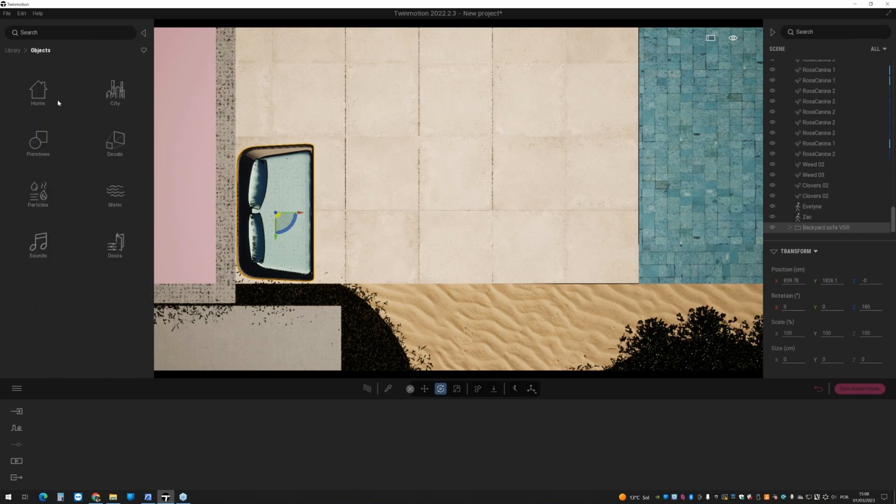
pyautogui.click(55, 99)
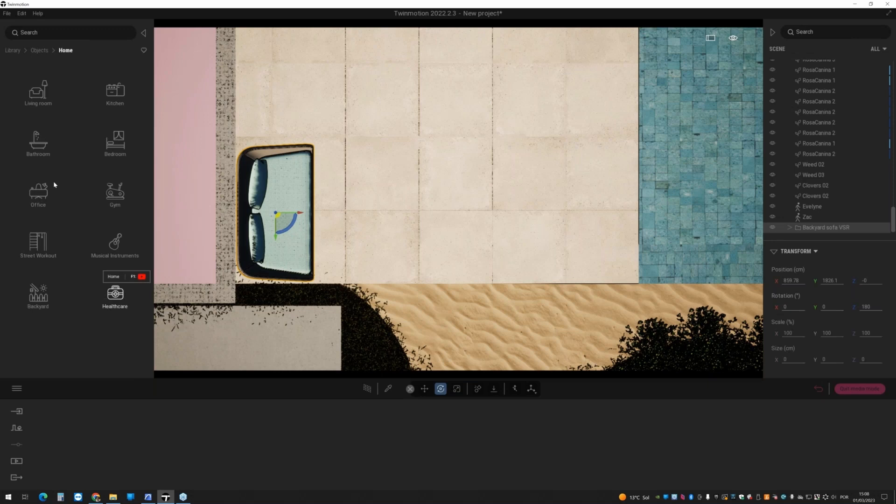
pyautogui.click(38, 96)
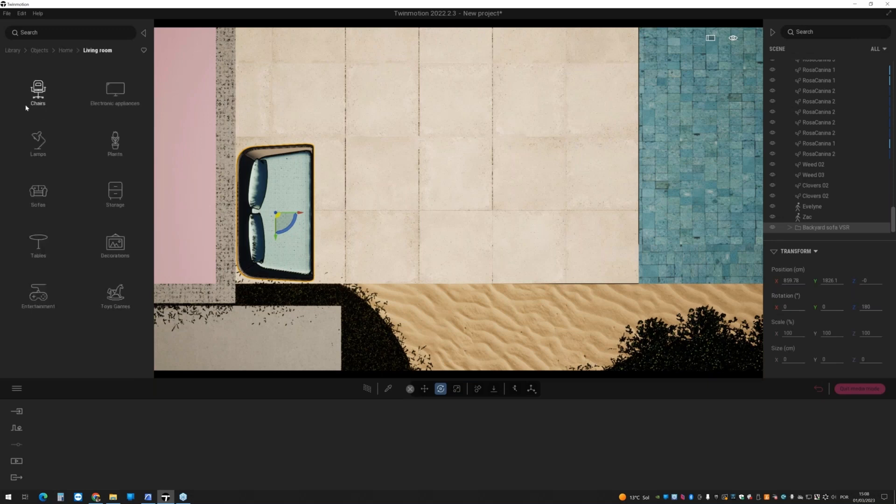
pyautogui.click(39, 190)
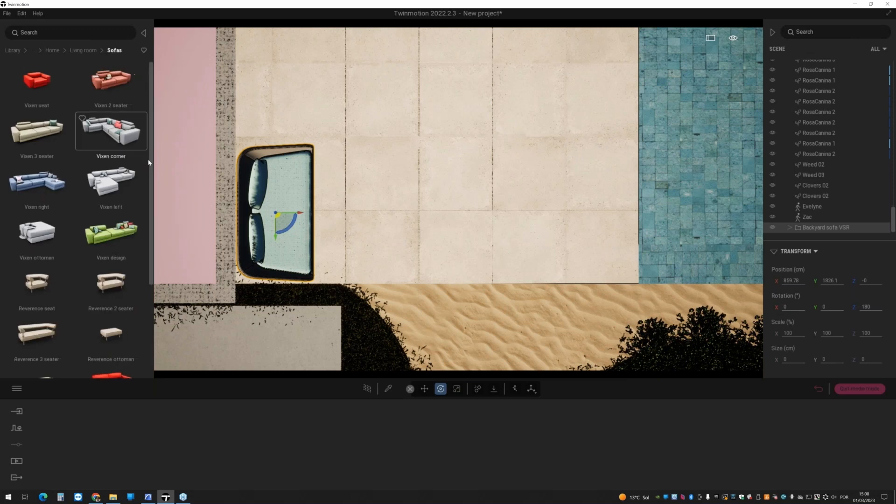
pyautogui.click(83, 50)
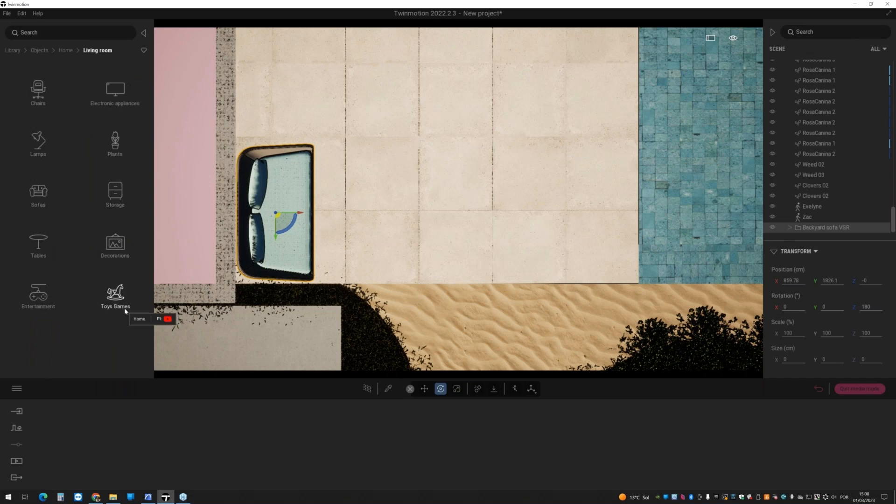
pyautogui.click(65, 50)
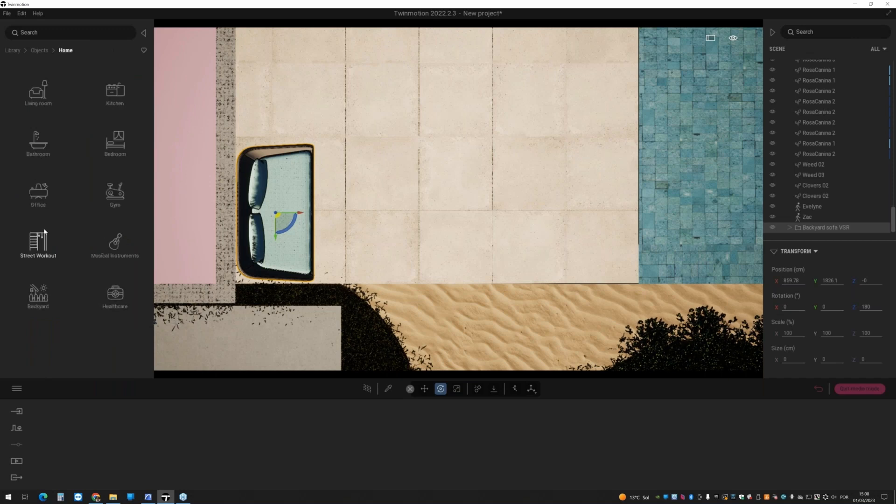
pyautogui.click(70, 302)
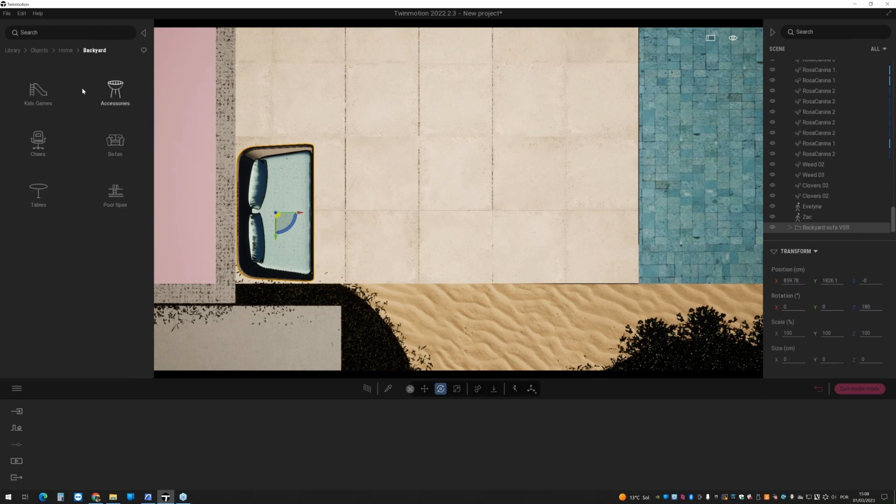
pyautogui.click(37, 141)
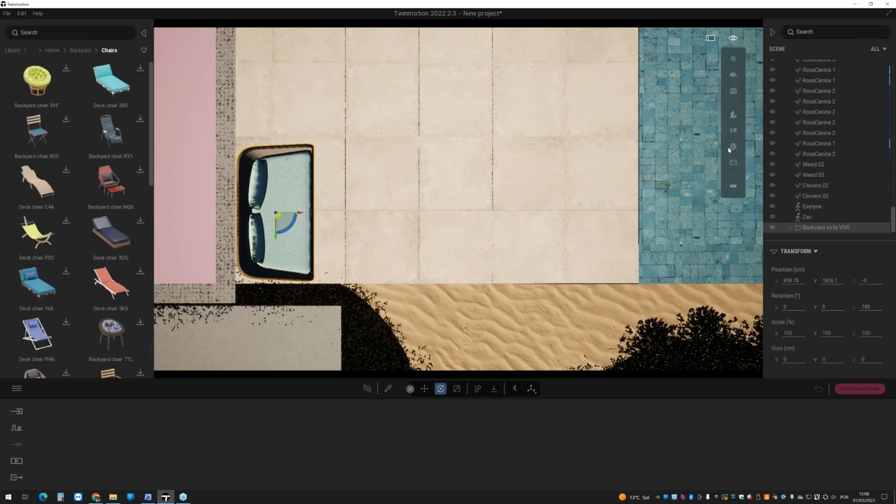
# - Return to the perspective view and download Deck chair 28O from the backyard chairs
pyautogui.moveTo(733, 38)
pyautogui.moveTo(733, 148)
pyautogui.click(686, 153)
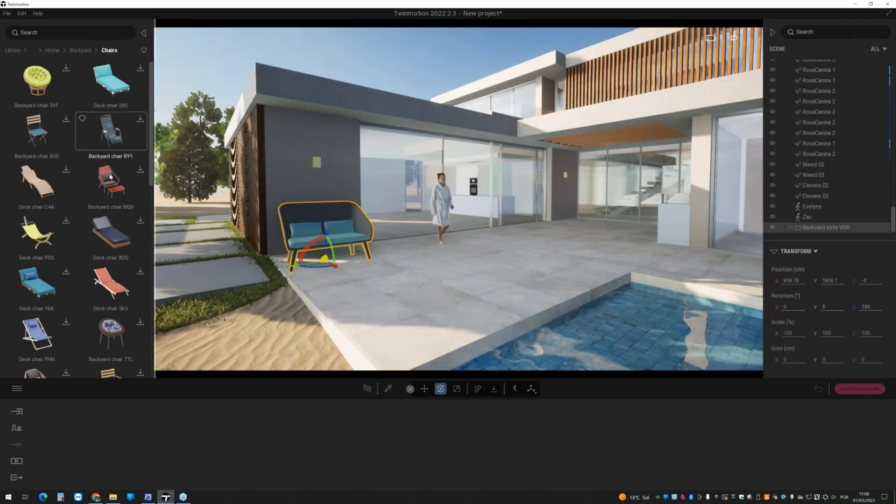
pyautogui.scroll(-5, 77, 188)
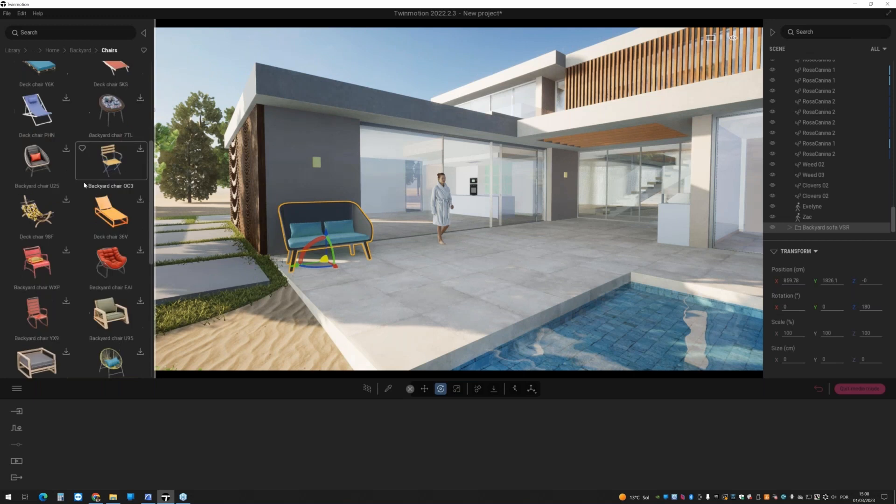
pyautogui.scroll(-4, 84, 186)
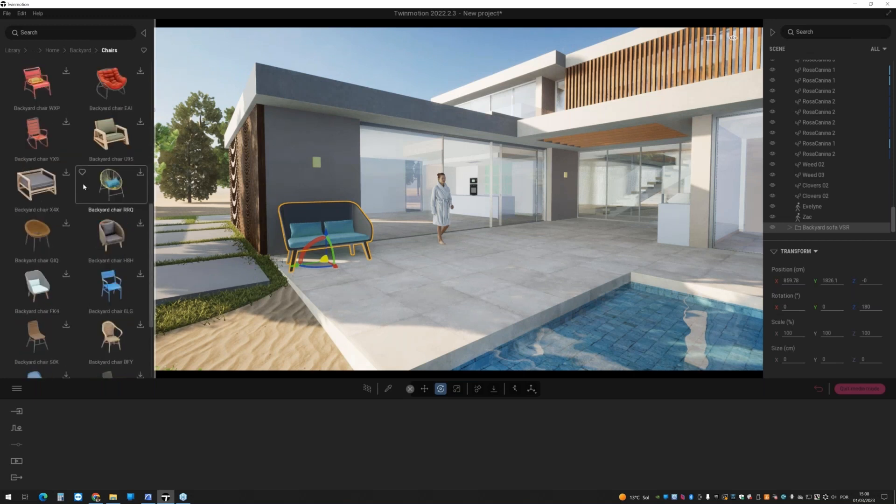
pyautogui.scroll(-3, 83, 183)
pyautogui.moveTo(158, 260); pyautogui.dragTo(166, 59)
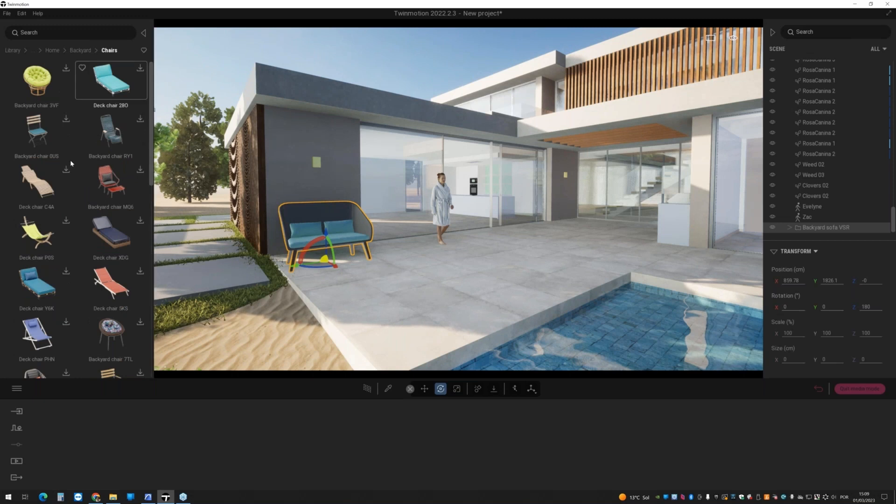
pyautogui.scroll(-1, 107, 130)
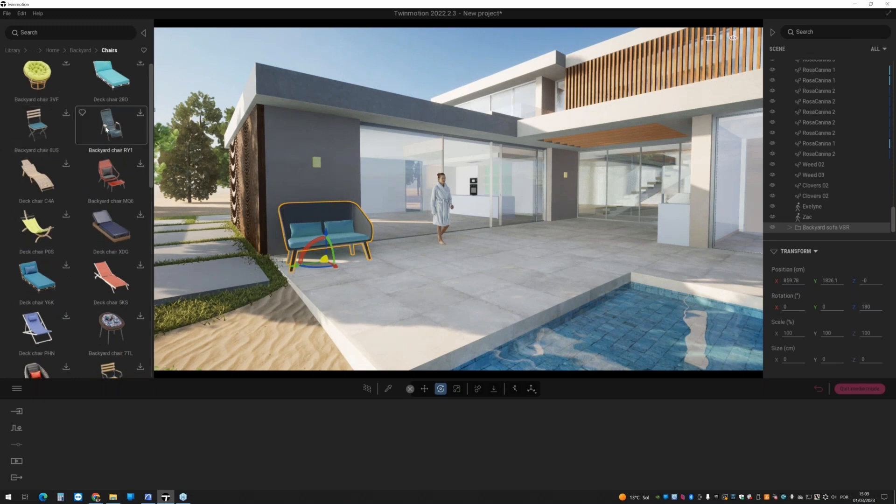
pyautogui.scroll(1, 106, 128)
pyautogui.click(138, 68)
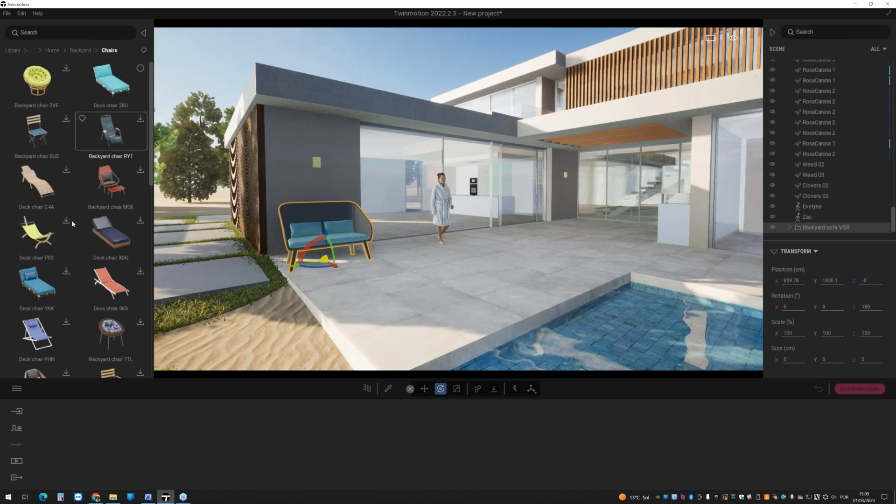
# - Place Deck chair 28O on the terrace beside the pool, between the two people, rotated to about -166° around Z
pyautogui.moveTo(415, 243); pyautogui.dragTo(511, 244, button='right')
pyautogui.press('d')
pyautogui.press('w')
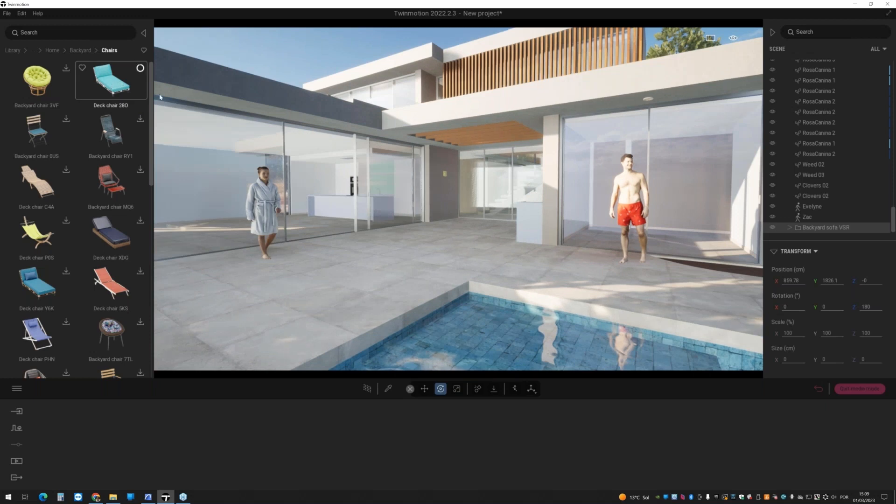
pyautogui.moveTo(182, 106); pyautogui.dragTo(392, 280)
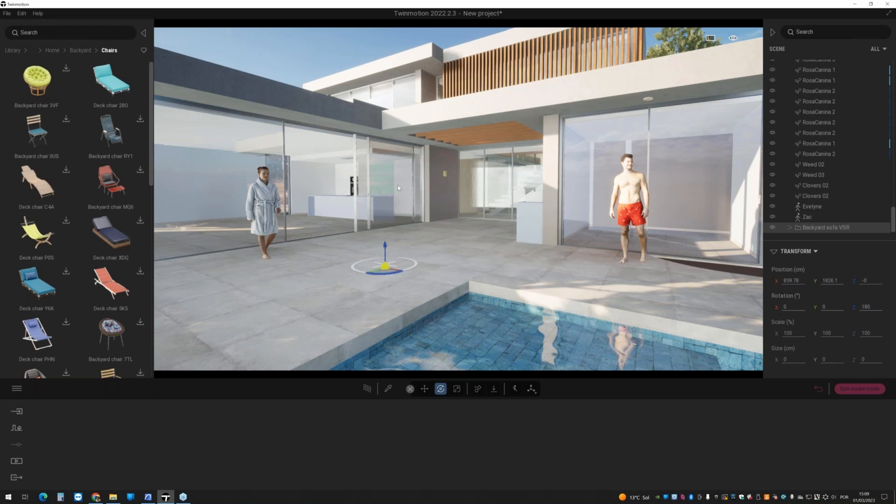
pyautogui.moveTo(393, 270); pyautogui.dragTo(460, 281)
# - Sample the turquoise fabric of the deck chair's cushion and bring up the Fabric materials in the library
pyautogui.click(388, 389)
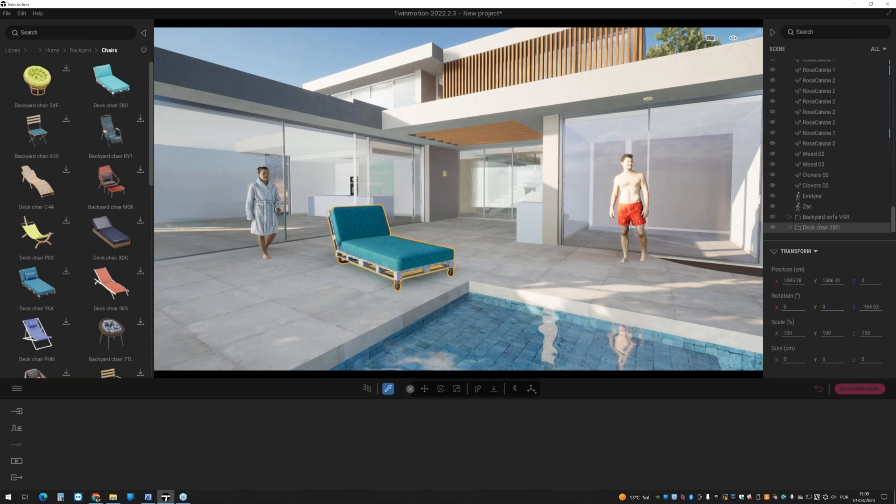
pyautogui.click(393, 257)
pyautogui.moveTo(394, 257); pyautogui.dragTo(381, 257, button='right')
pyautogui.scroll(5, 380, 257)
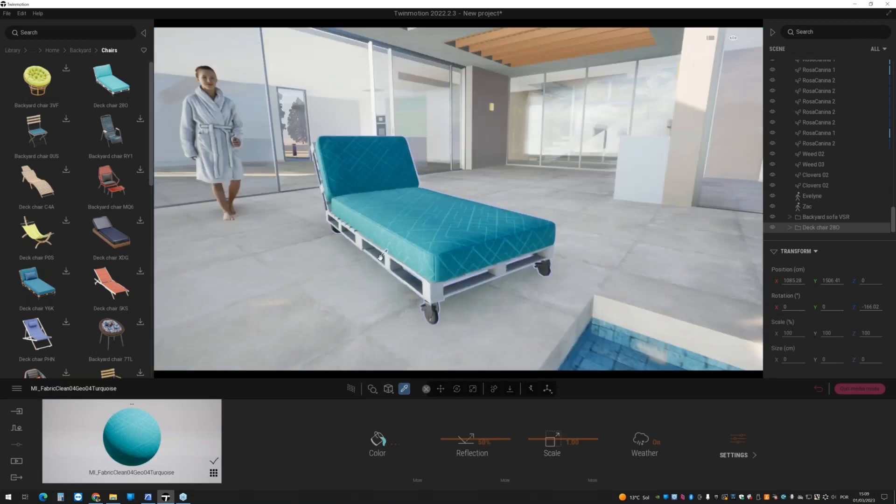
pyautogui.click(12, 50)
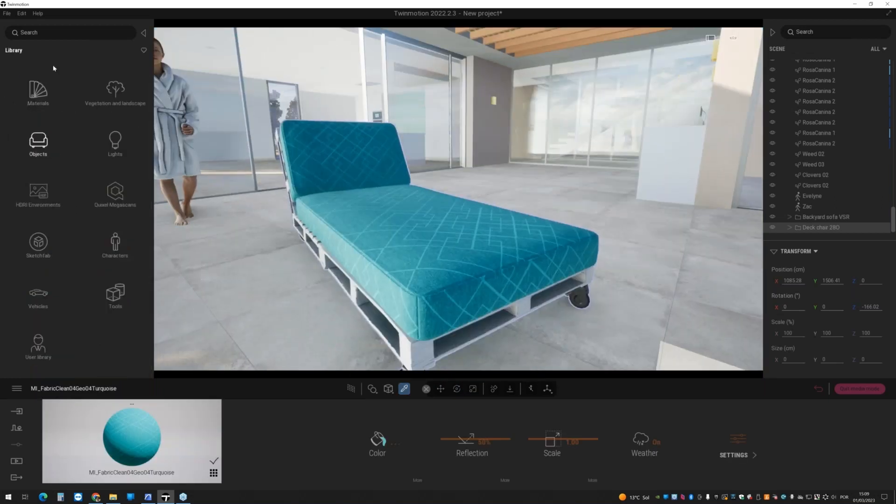
pyautogui.click(43, 92)
pyautogui.scroll(-3, 54, 299)
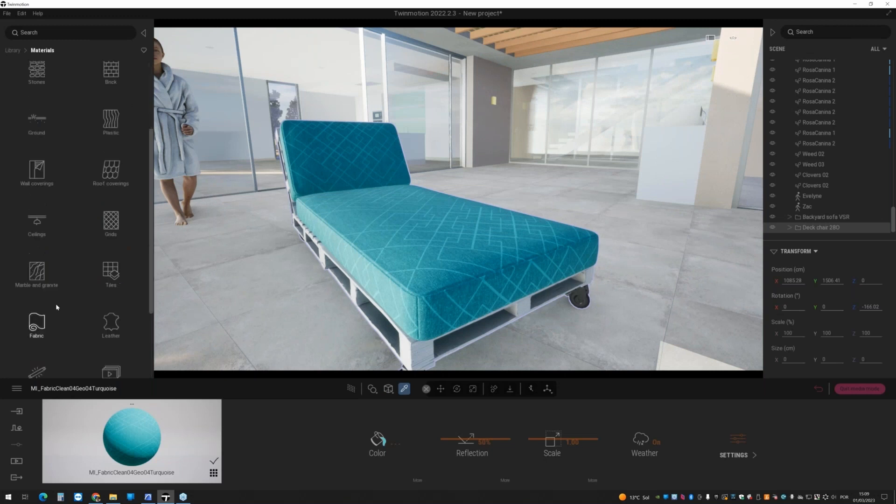
pyautogui.click(41, 320)
# - Apply Carpet velvet 01 to the deck chair's cushions and check it in the path tracer
pyautogui.moveTo(111, 80); pyautogui.dragTo(411, 256)
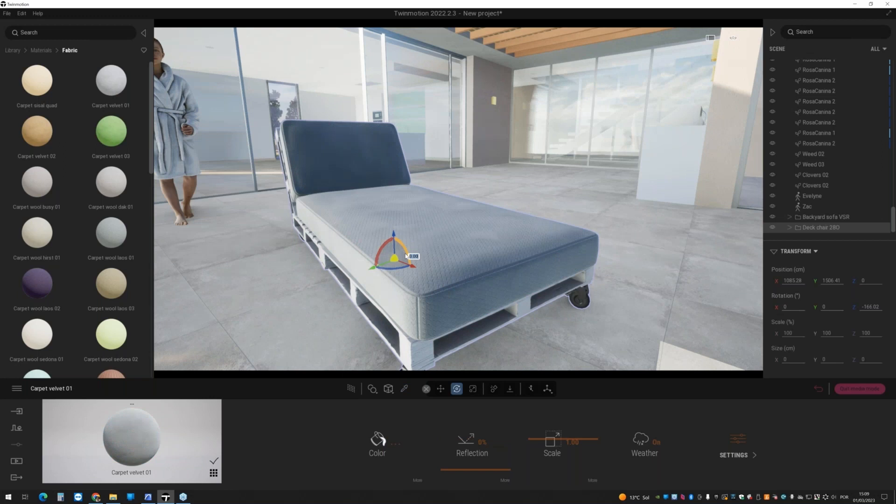
pyautogui.press('r')
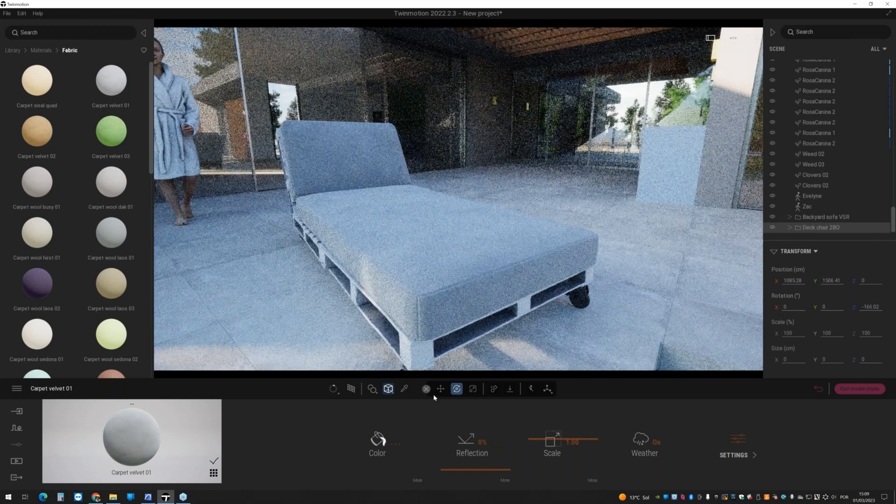
pyautogui.click(441, 389)
pyautogui.press('r')
# - Reposition the deck chair beside the pool and place a copy next to it at about X 1148, Y 1303 cm, rotated about -125°
pyautogui.scroll(-10, 411, 256)
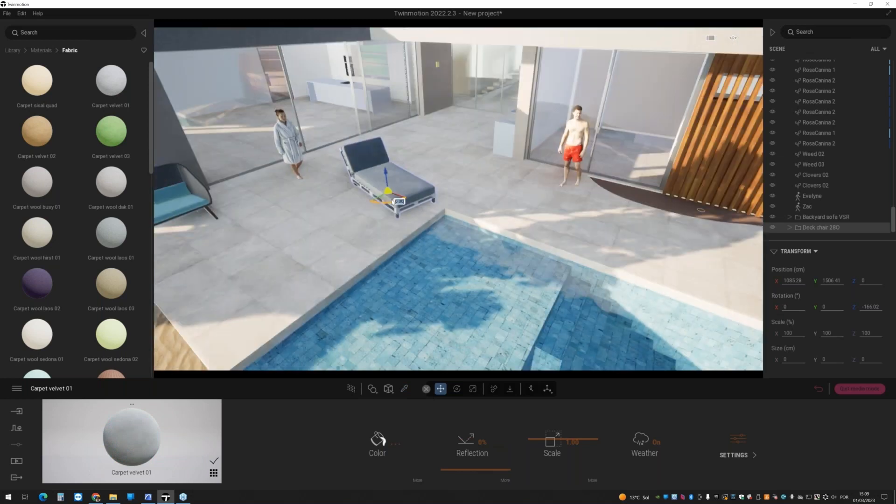
pyautogui.moveTo(397, 200); pyautogui.dragTo(489, 190)
pyautogui.hotkey('ctrl', 'z')
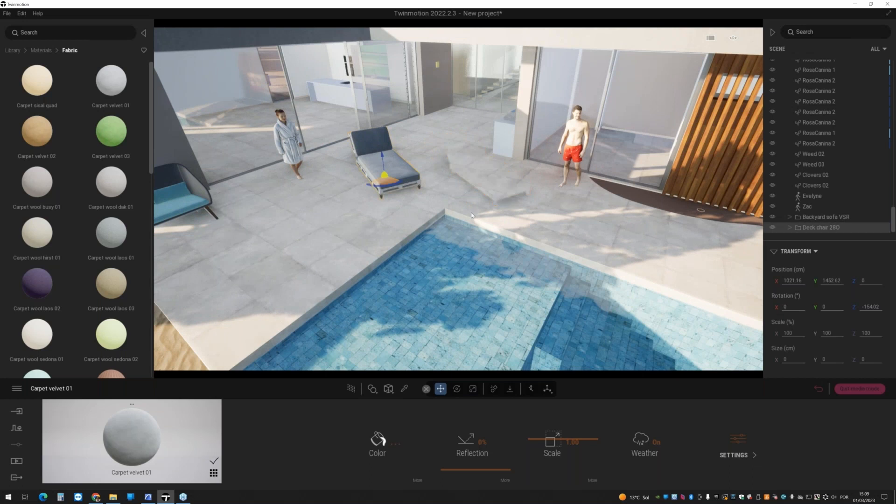
pyautogui.hotkey('ctrl', 'y')
pyautogui.moveTo(493, 190); pyautogui.dragTo(463, 175)
# - Review the colour and texture of the cushions' Carpet velvet 01 material and set its reflection to about 15%
pyautogui.click(405, 389)
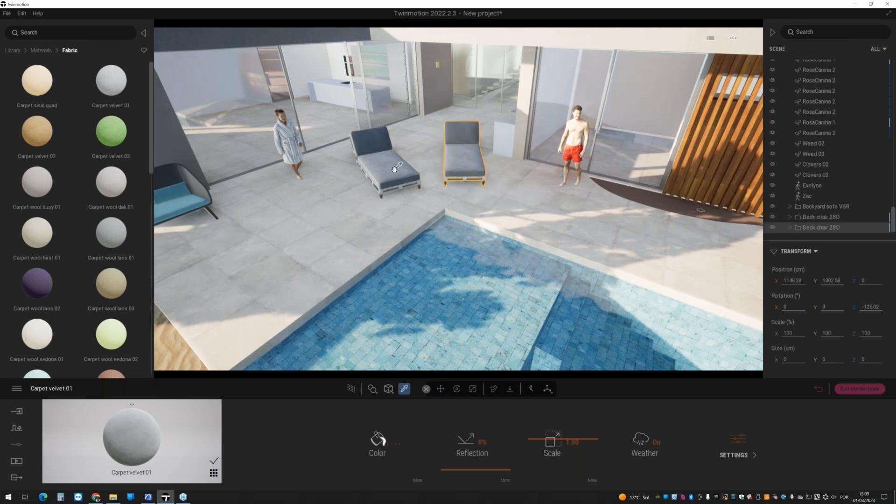
pyautogui.click(376, 441)
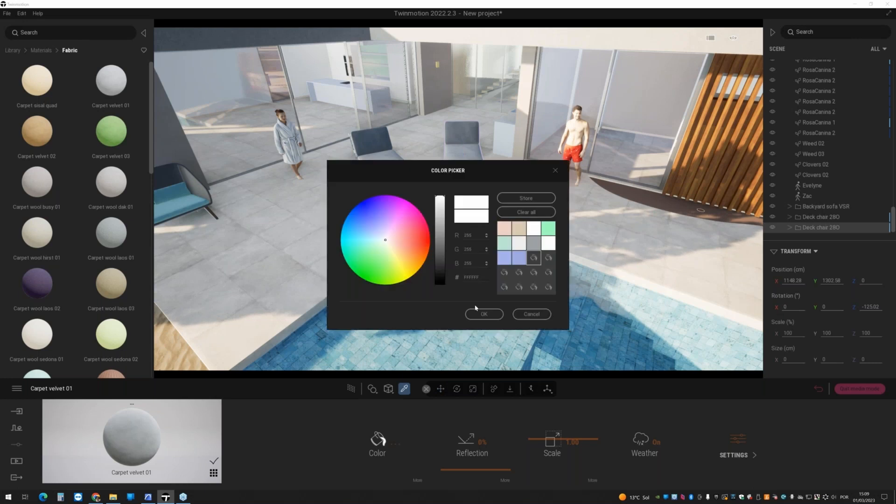
pyautogui.click(482, 314)
pyautogui.click(418, 480)
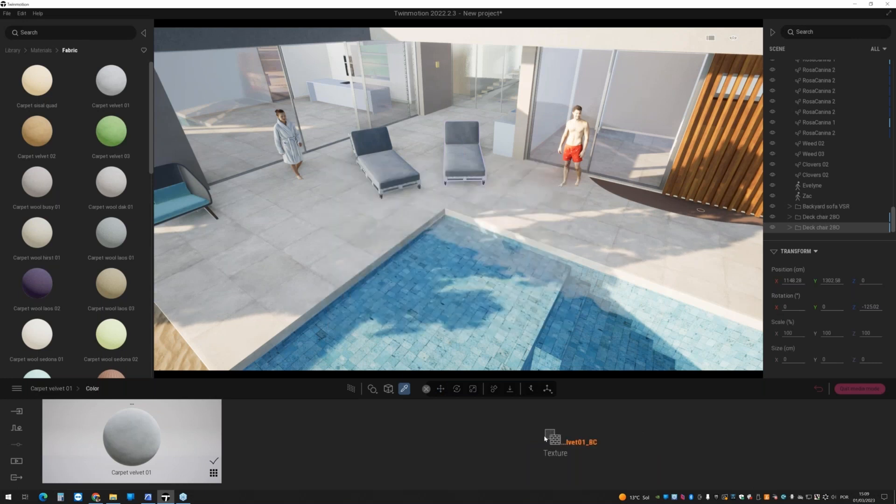
pyautogui.click(61, 390)
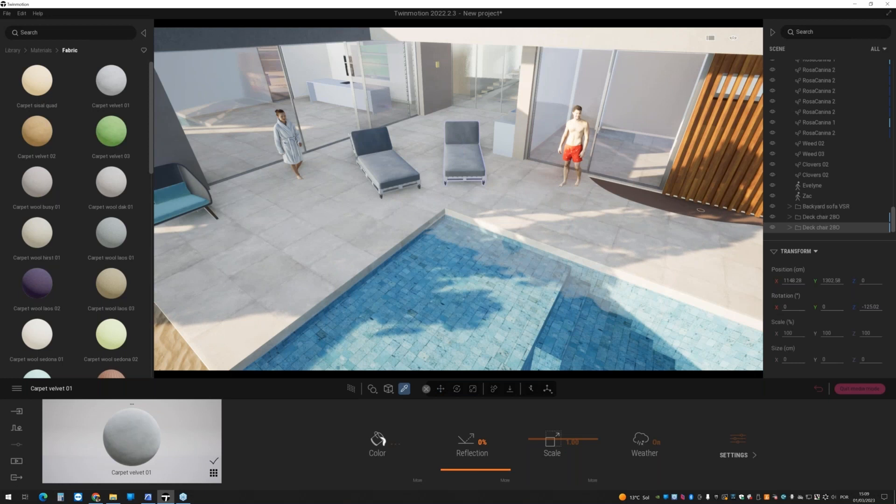
pyautogui.moveTo(468, 461); pyautogui.dragTo(469, 460)
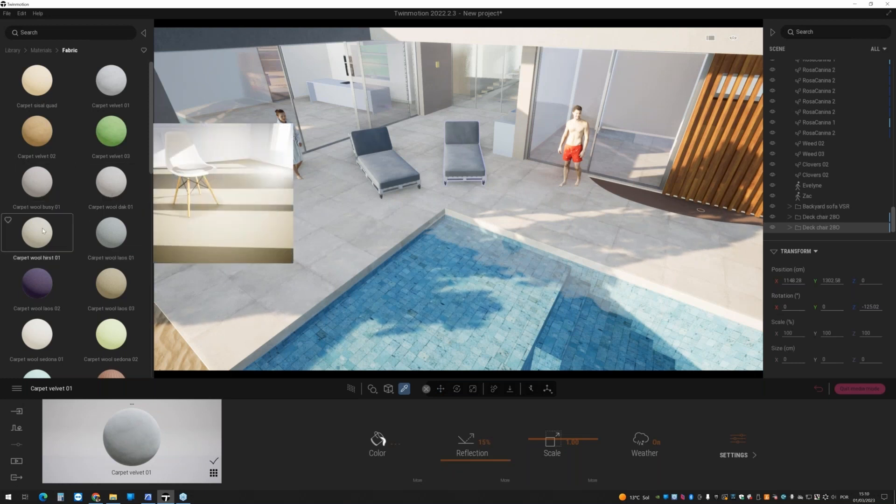
# - Replace the cushion material on both deck chairs with Fabric wool base 01
pyautogui.scroll(-4, 41, 220)
pyautogui.scroll(-2, 37, 190)
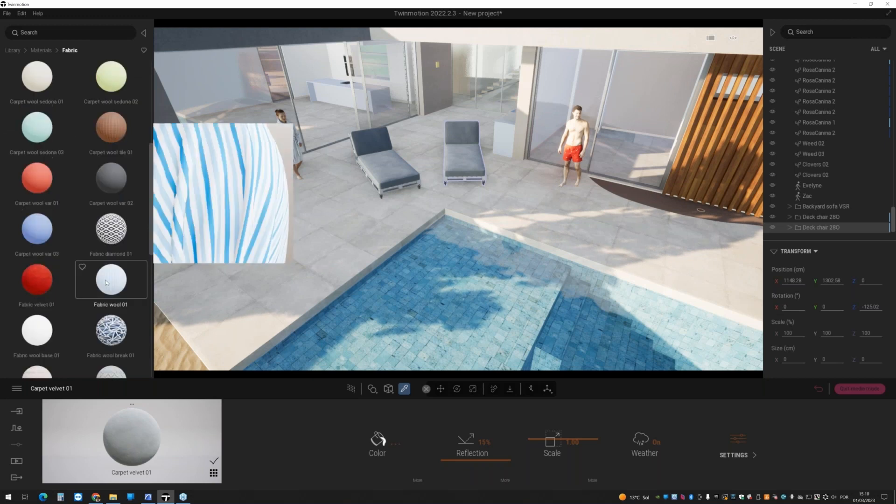
pyautogui.moveTo(111, 279); pyautogui.dragTo(48, 261)
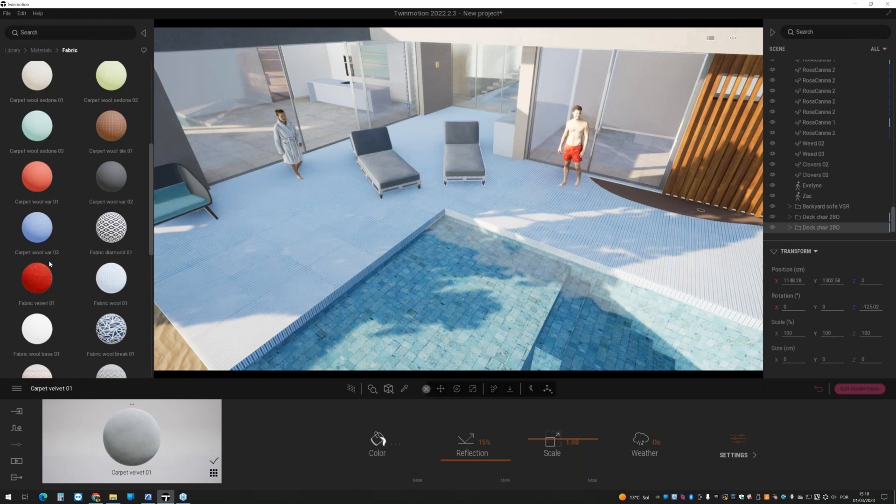
pyautogui.moveTo(38, 329); pyautogui.dragTo(402, 177)
pyautogui.moveTo(402, 177); pyautogui.dragTo(397, 265, button='right')
pyautogui.press('w')
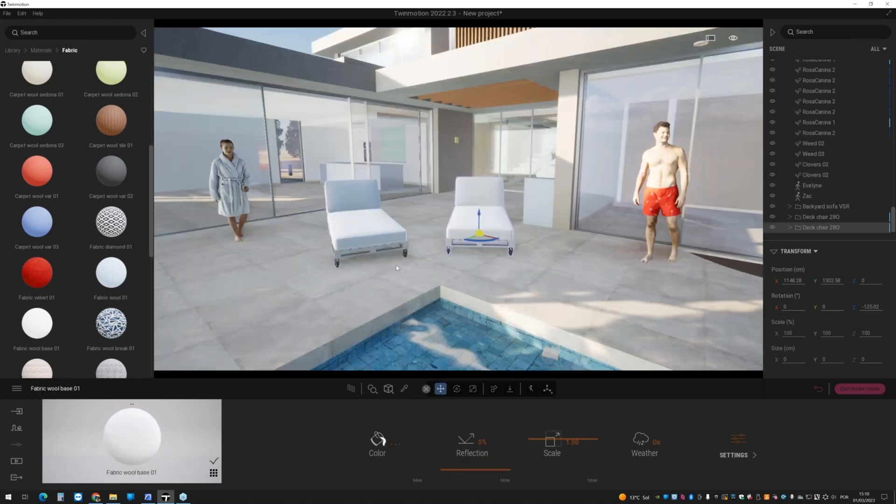
pyautogui.scroll(-3, 396, 266)
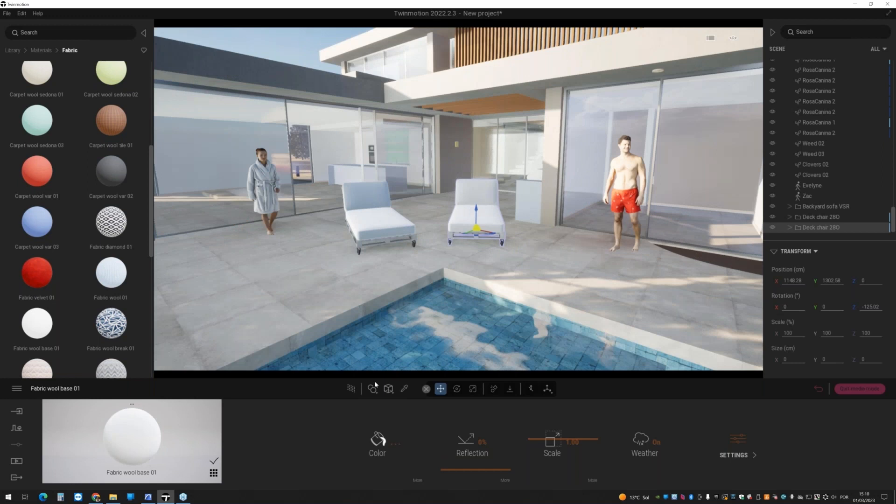
# - Darken the colour of Fabric wool base 01 to a light grey of about RGB 210 and compare it in the path tracer
pyautogui.click(350, 392)
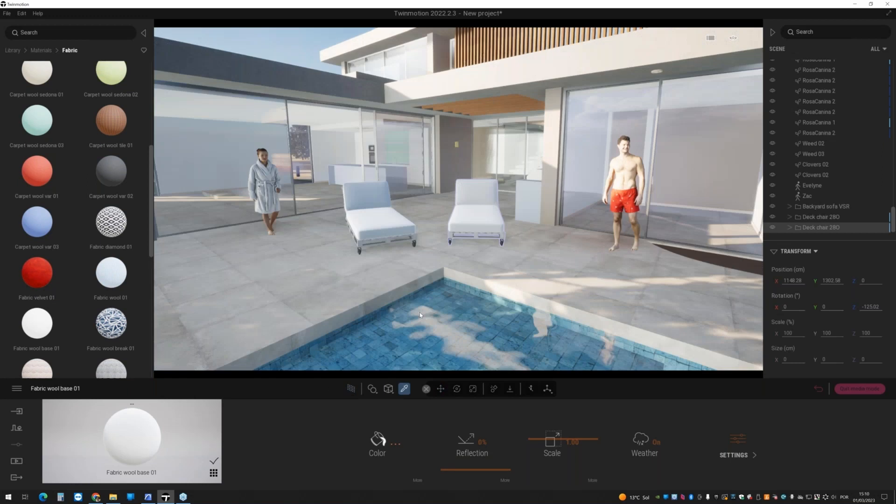
pyautogui.click(378, 440)
pyautogui.click(446, 213)
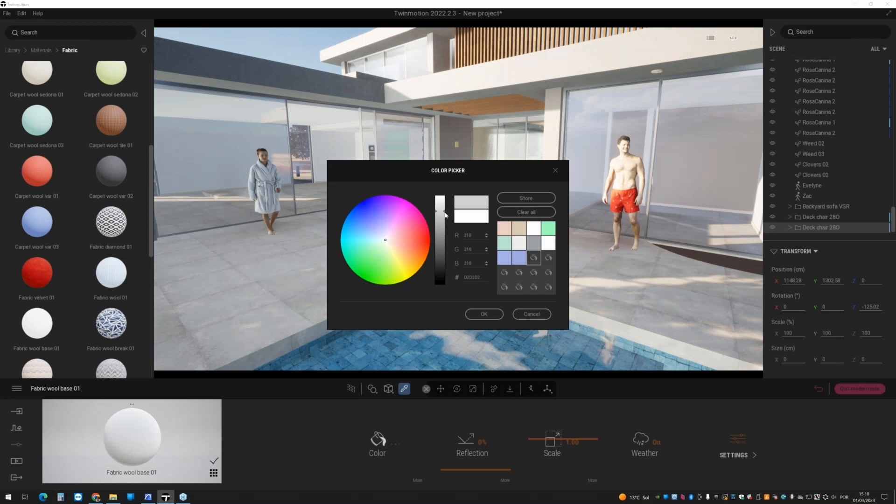
pyautogui.click(484, 313)
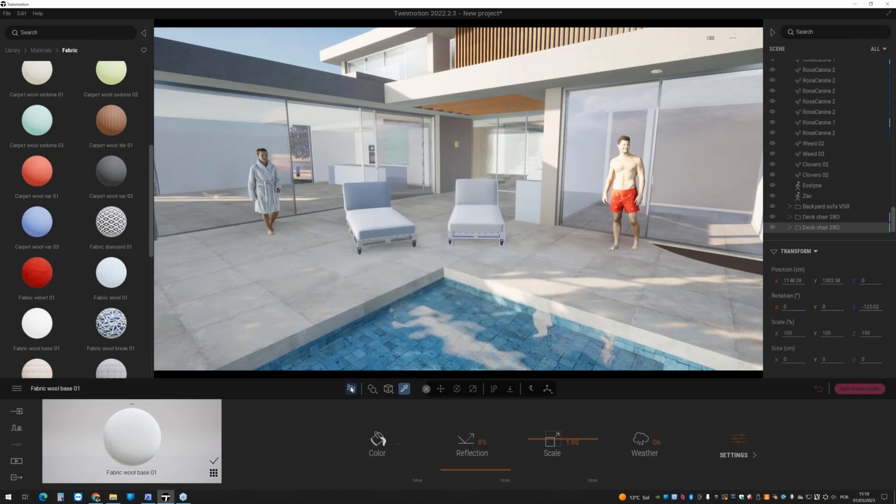
pyautogui.click(351, 389)
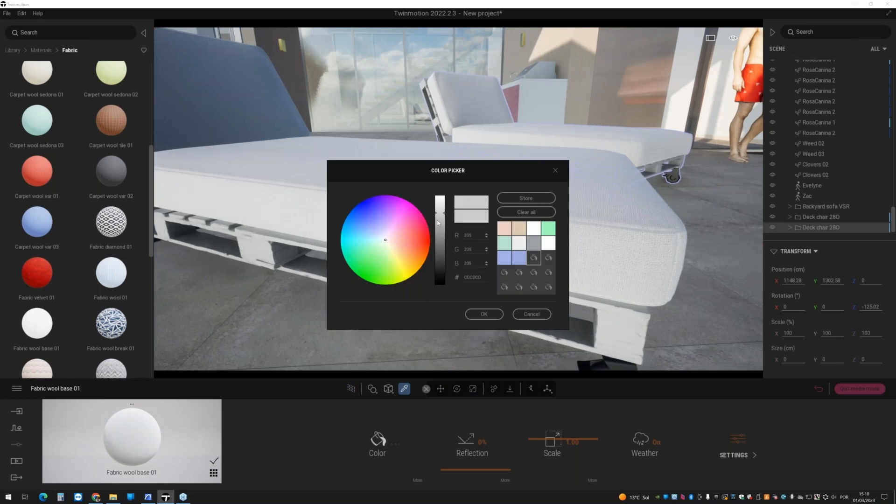
pyautogui.click(481, 314)
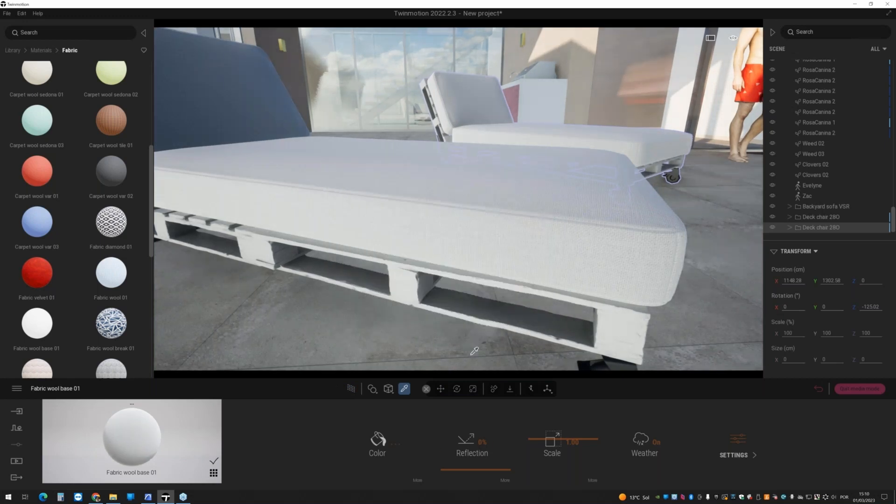
# - Set the reflection of Fabric wool base 01 to 34%, check it in the path tracer and sample the chair's wood pallet material
pyautogui.click(474, 449)
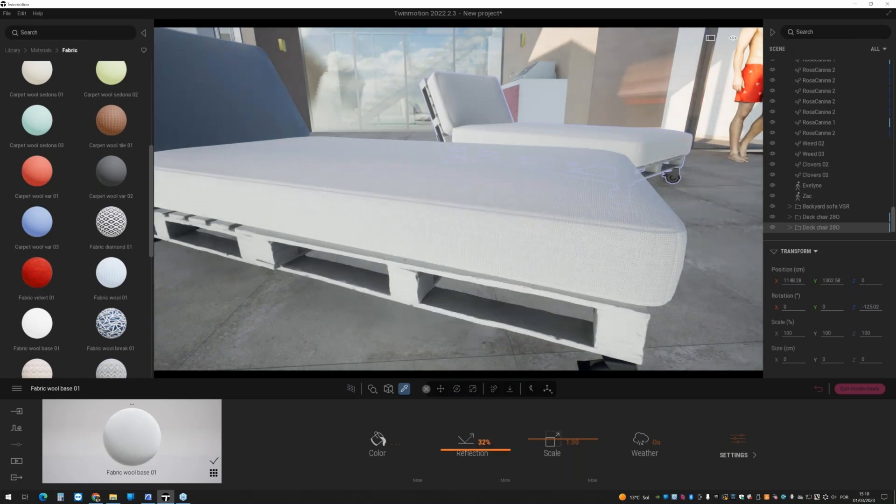
pyautogui.click(350, 389)
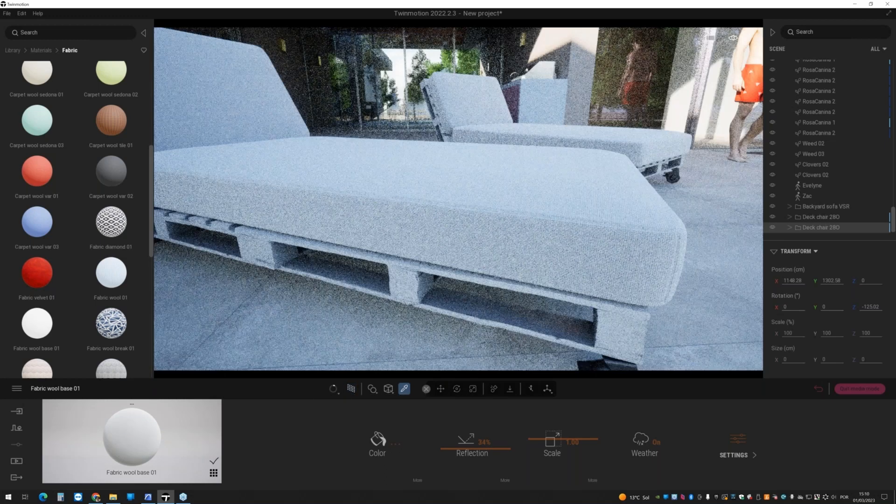
pyautogui.click(404, 285)
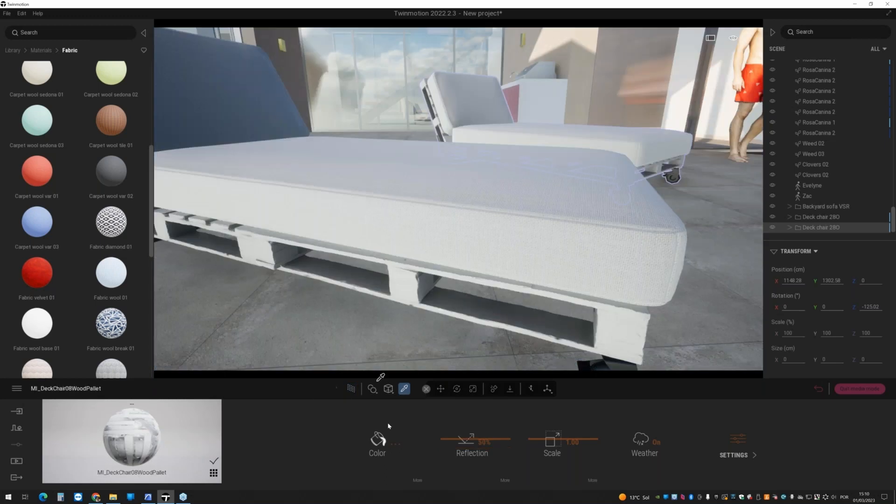
# - Turn on the path tracer for the saved view Image3 and review the furnished terrace in Image1, Image2 and Image3
pyautogui.press('s')
pyautogui.press('s')
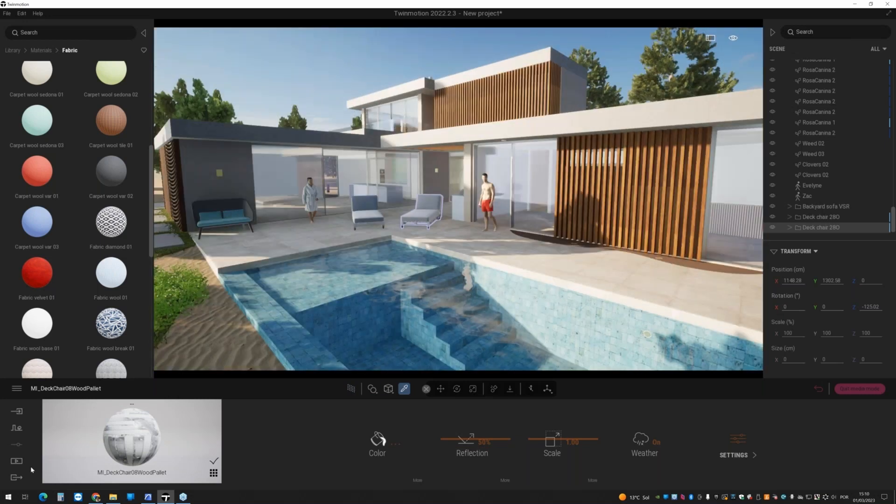
pyautogui.click(17, 461)
pyautogui.click(243, 448)
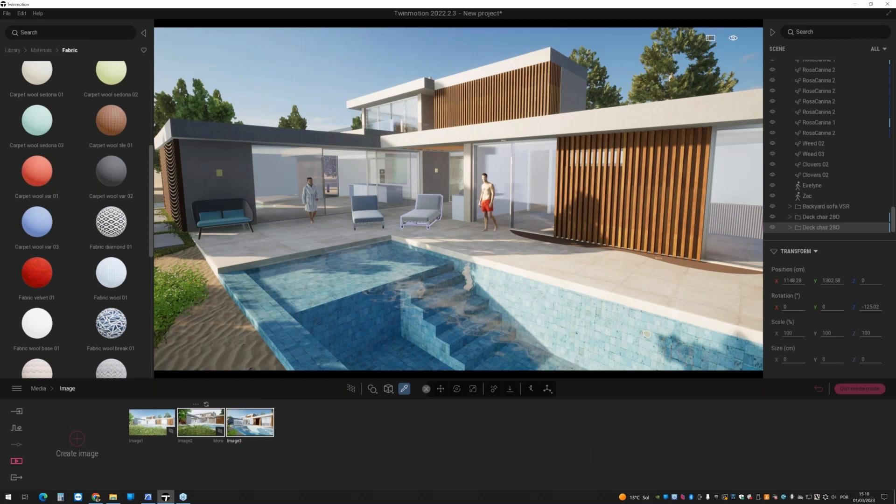
pyautogui.click(201, 420)
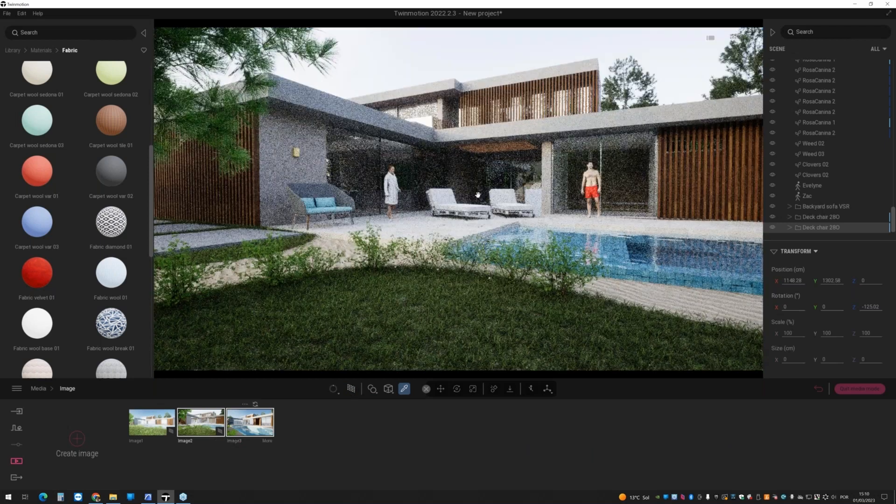
pyautogui.click(171, 417)
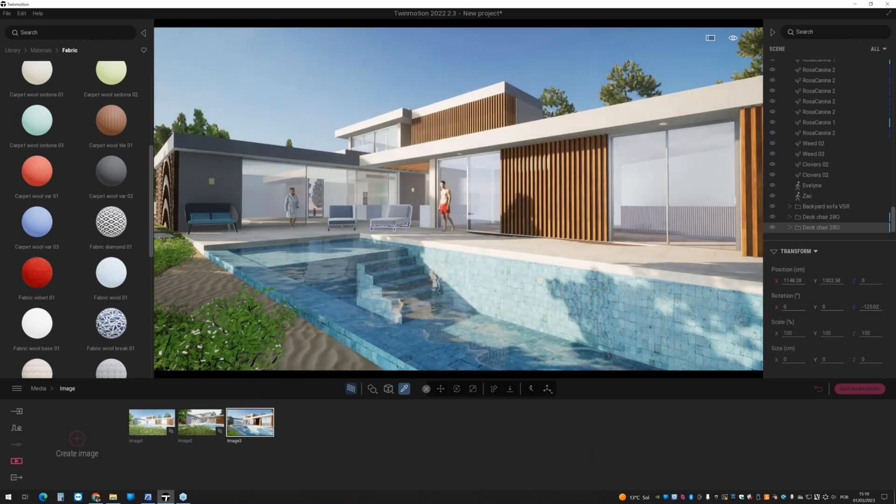
pyautogui.click(351, 389)
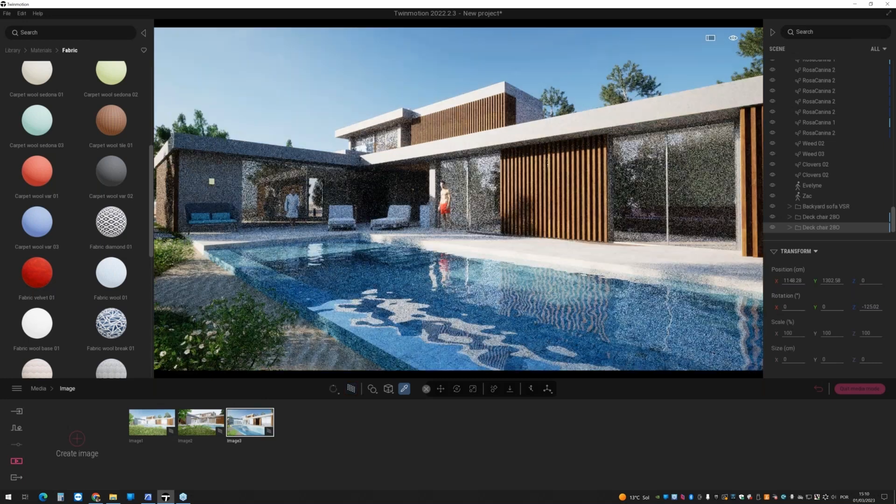
pyautogui.click(153, 428)
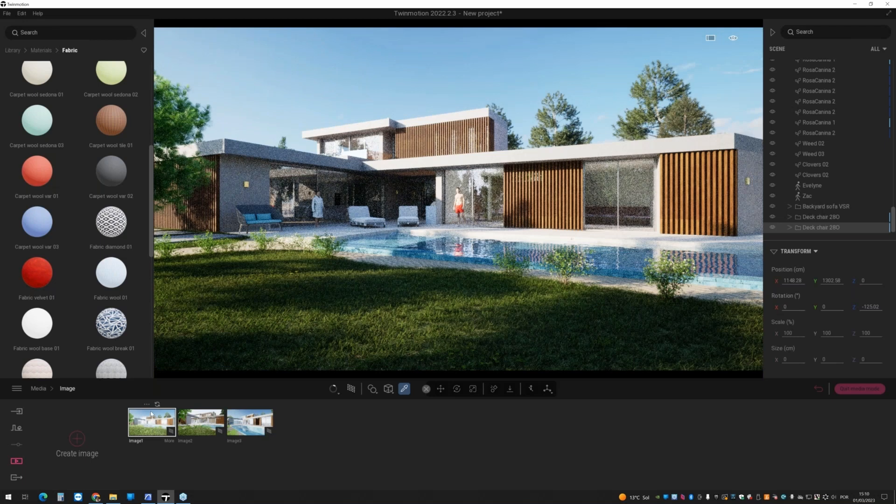
# - Select Image1, Image2 and Image3 for local image export and open the image export settings
pyautogui.click(15, 478)
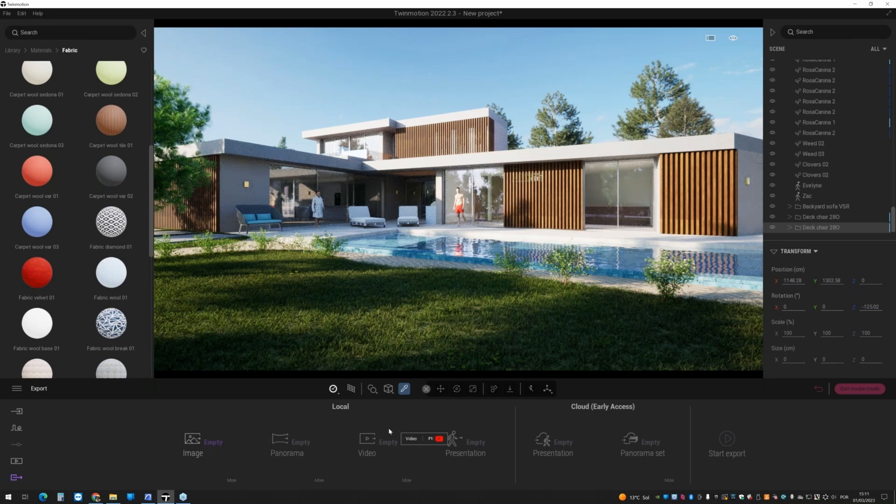
pyautogui.click(202, 452)
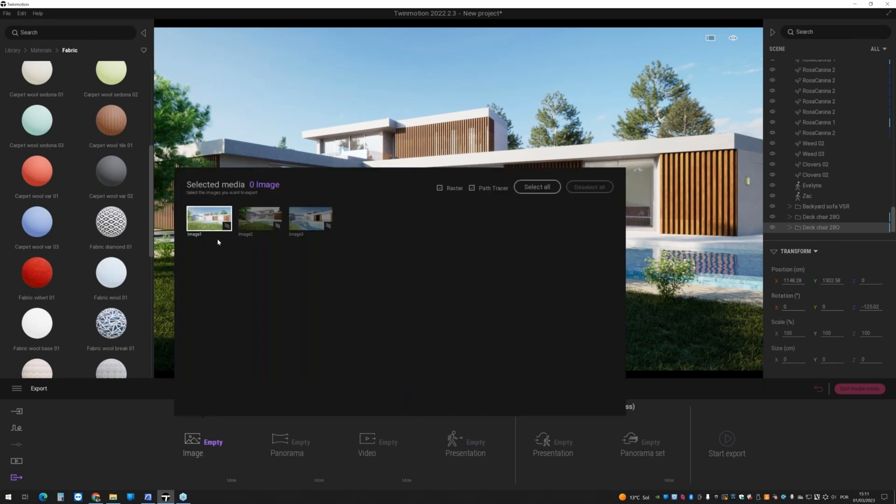
pyautogui.click(197, 223)
pyautogui.click(260, 219)
pyautogui.click(299, 226)
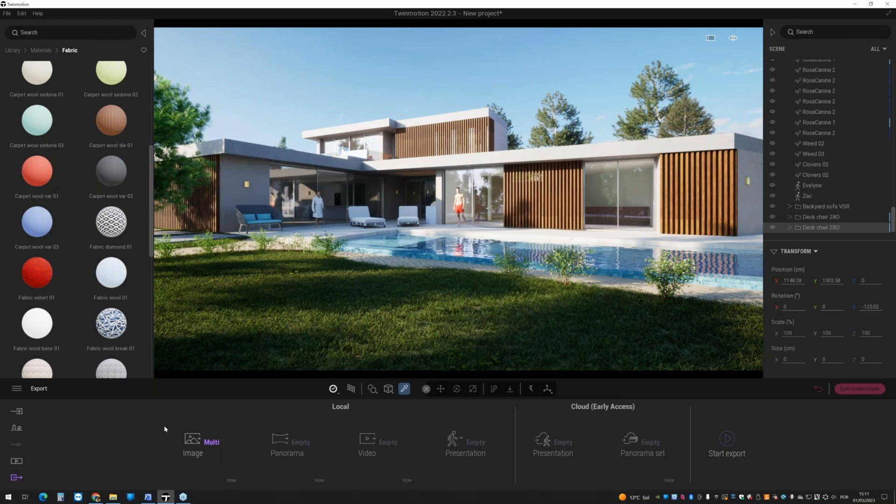
pyautogui.click(232, 481)
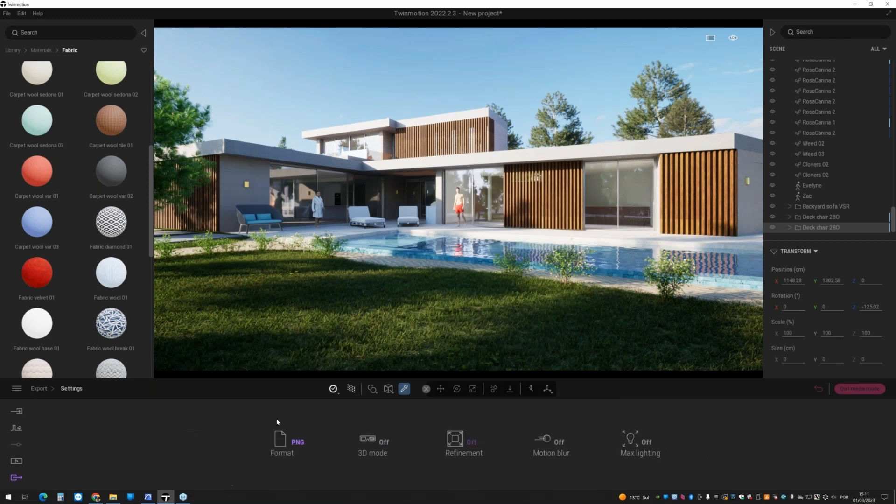
# - Set the image format to JPG and export the three selected views to the Curso Twinmotion Fevereiro 2023 folder
pyautogui.moveTo(282, 441)
pyautogui.click(289, 398)
pyautogui.click(46, 390)
pyautogui.click(727, 439)
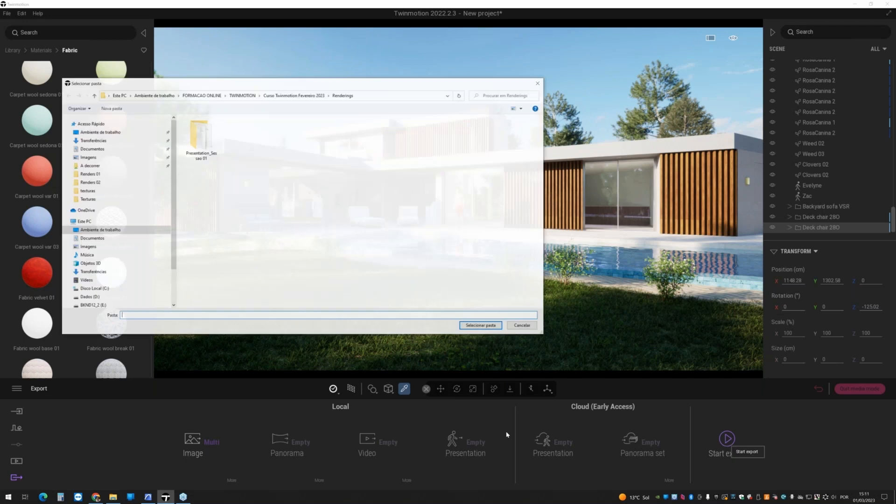
pyautogui.click(294, 96)
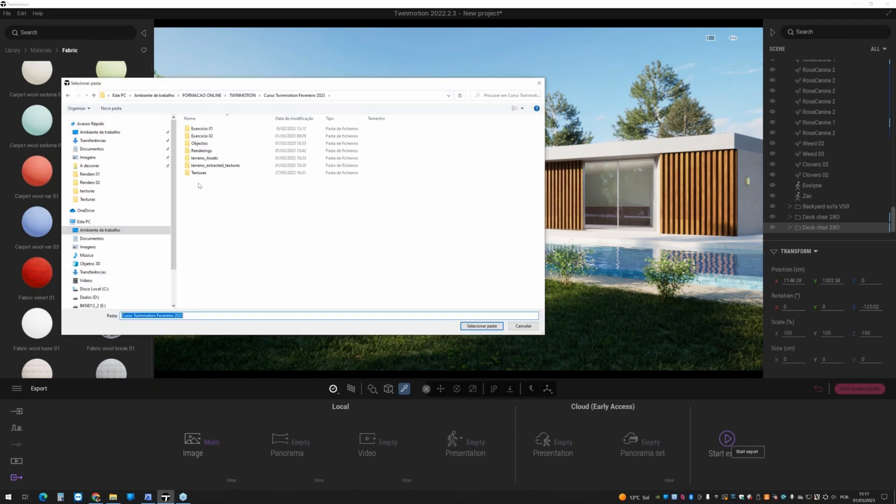
pyautogui.click(482, 325)
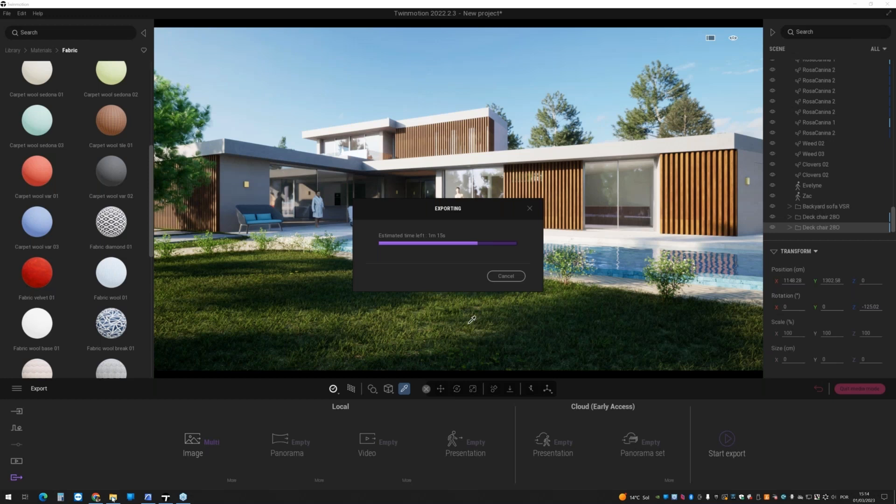
# - Open the exported Image1.jpg from its folder, inspect the terrace and pool up close, and view Image2.jpg
pyautogui.click(112, 497)
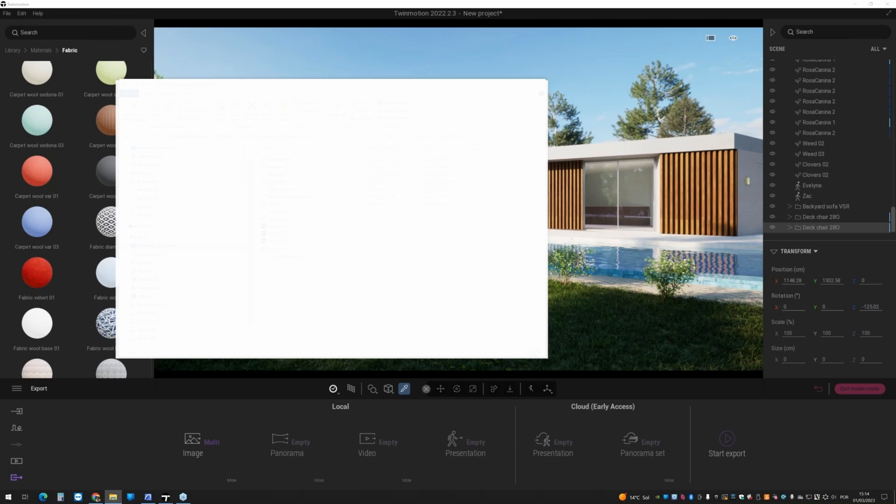
pyautogui.doubleClick(276, 212)
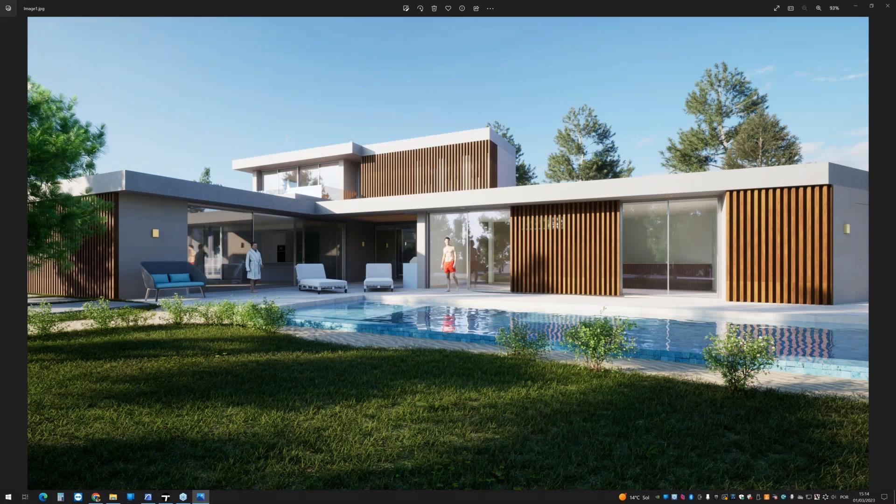
pyautogui.scroll(1, 387, 416)
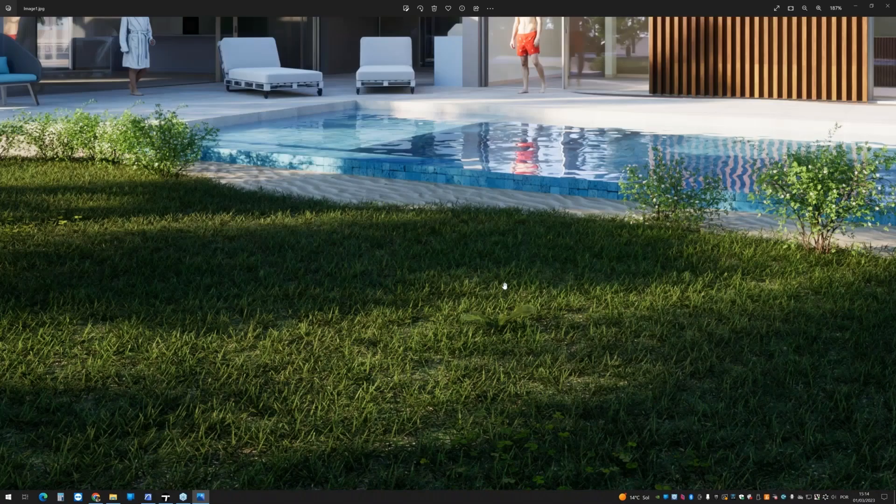
pyautogui.moveTo(165, 173); pyautogui.dragTo(233, 192)
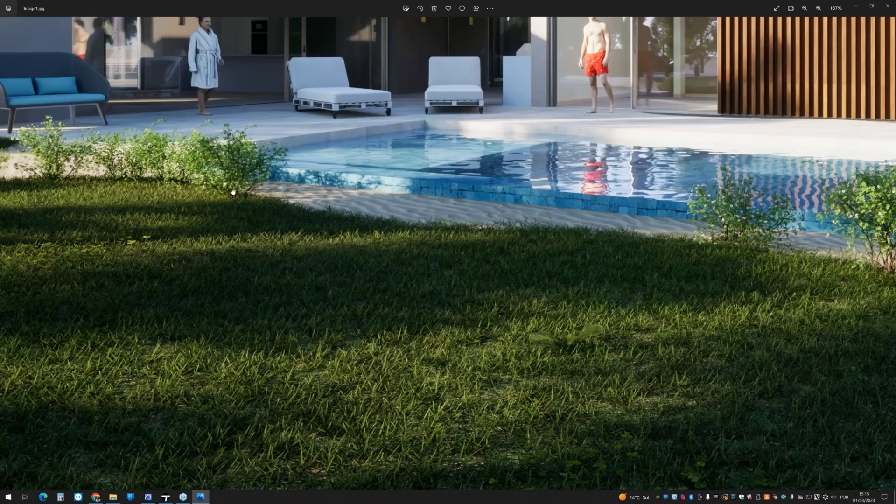
pyautogui.scroll(-1, 233, 192)
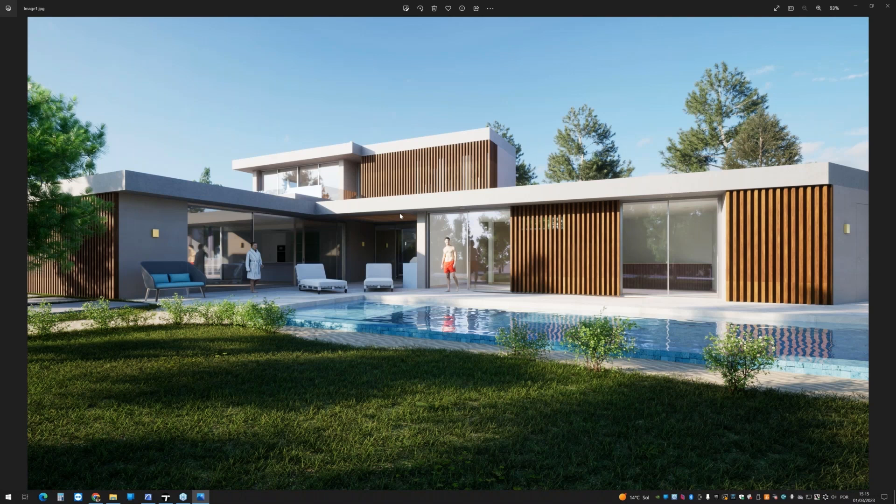
pyautogui.press('Right')
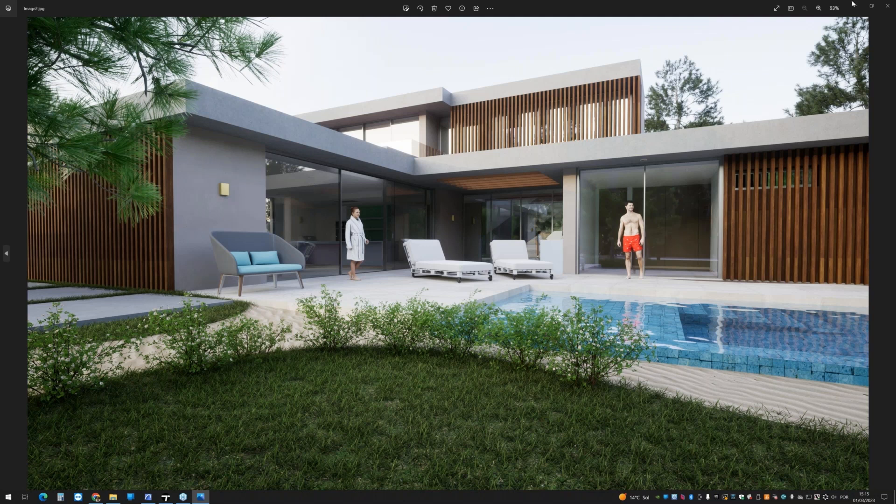
pyautogui.click(888, 6)
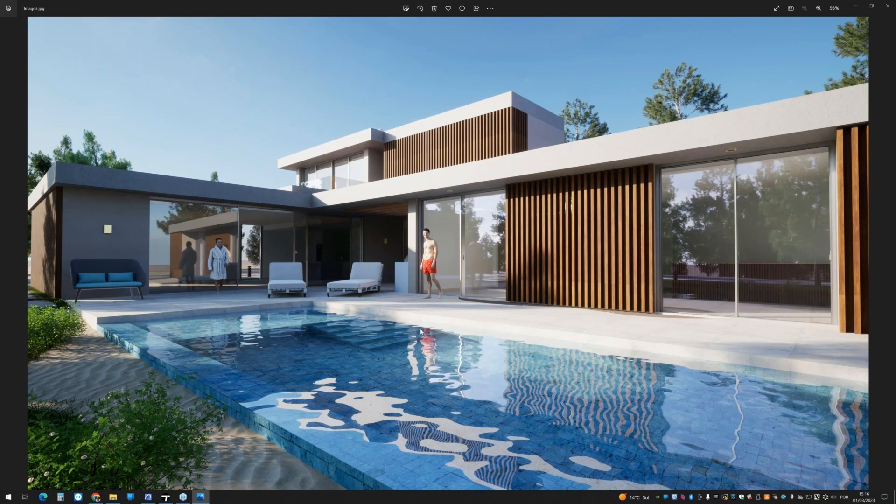
# - Inspect the exported Image3.jpg at 100% zoom, close the image viewer and return to the Twinmotion scene
pyautogui.keyDown('ctrl'); pyautogui.scroll(1, 421, 332); pyautogui.keyUp('ctrl')
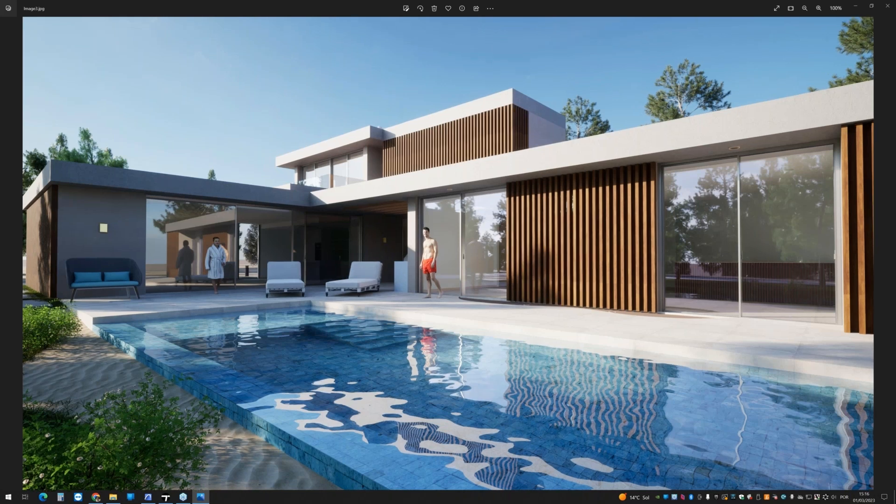
pyautogui.keyDown('ctrl'); pyautogui.scroll(-1, 413, 334); pyautogui.keyUp('ctrl')
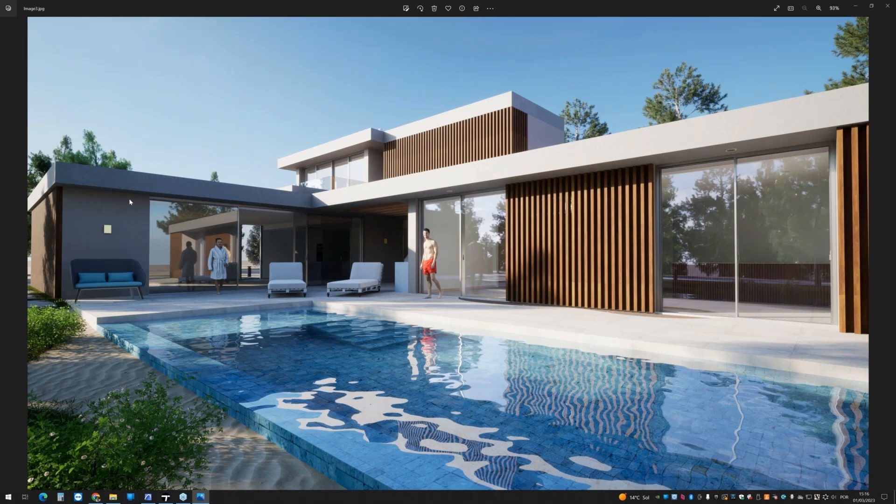
pyautogui.click(890, 8)
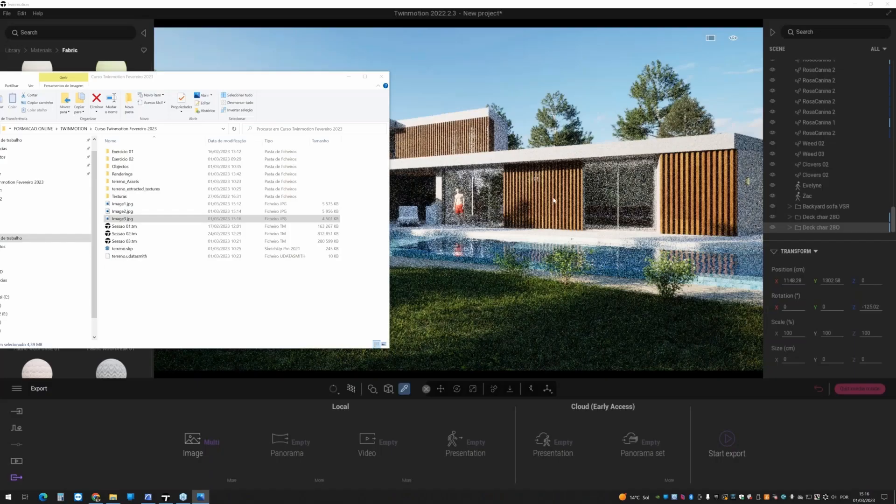
pyautogui.click(348, 77)
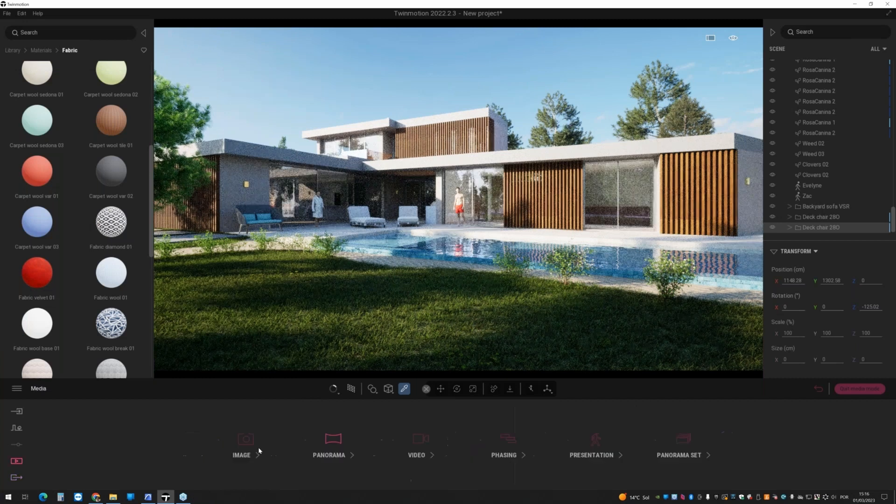
# - Try 3119 samples per pixel in Image1's renderer settings and reapply the High path tracer preset
pyautogui.click(258, 452)
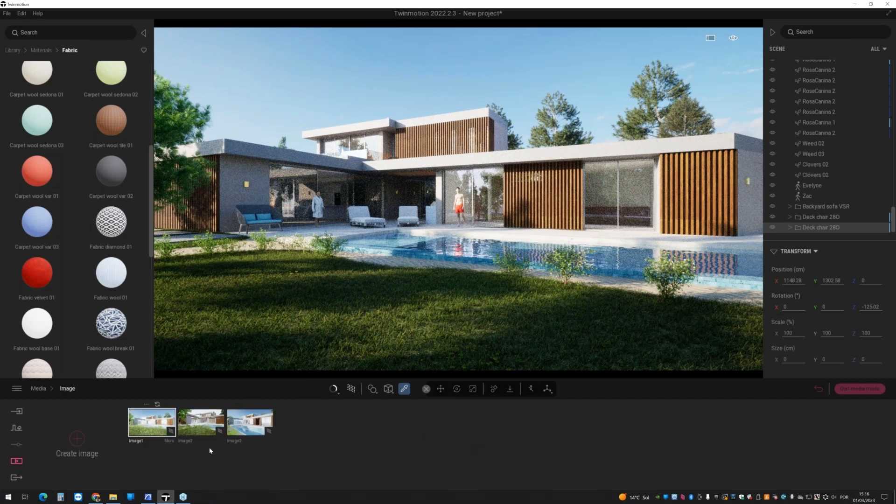
pyautogui.click(246, 441)
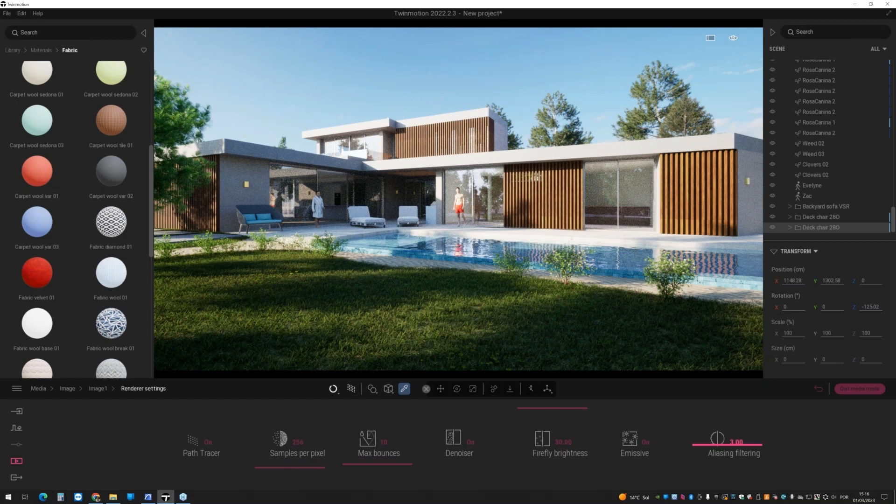
pyautogui.click(333, 389)
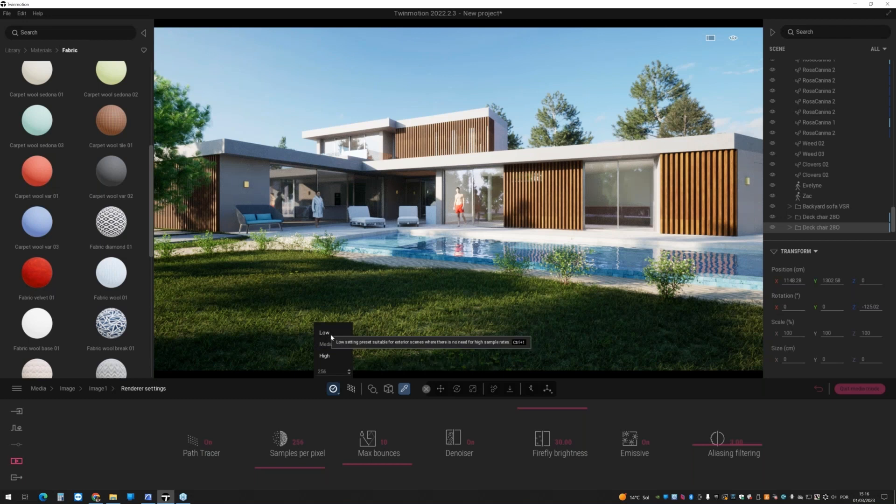
pyautogui.click(327, 356)
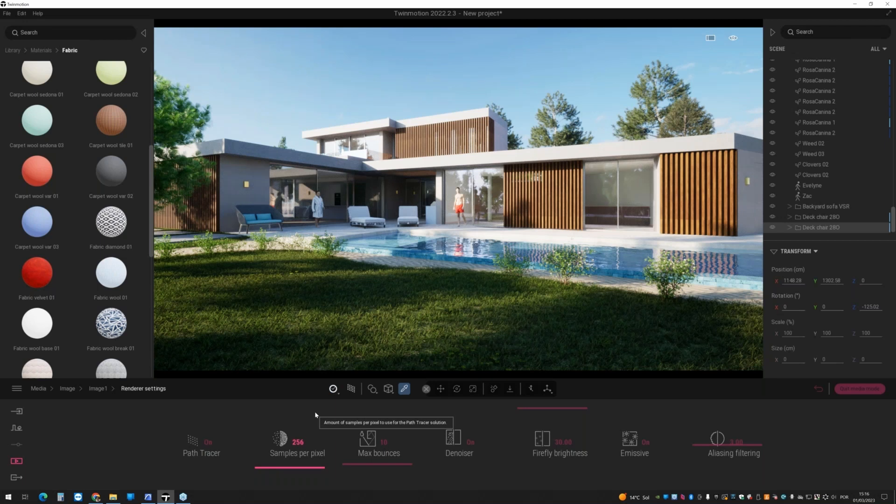
pyautogui.moveTo(315, 414)
pyautogui.mouseDown()
pyautogui.moveTo(301, 414)
pyautogui.moveTo(283, 447)
pyautogui.mouseUp()
pyautogui.click(333, 389)
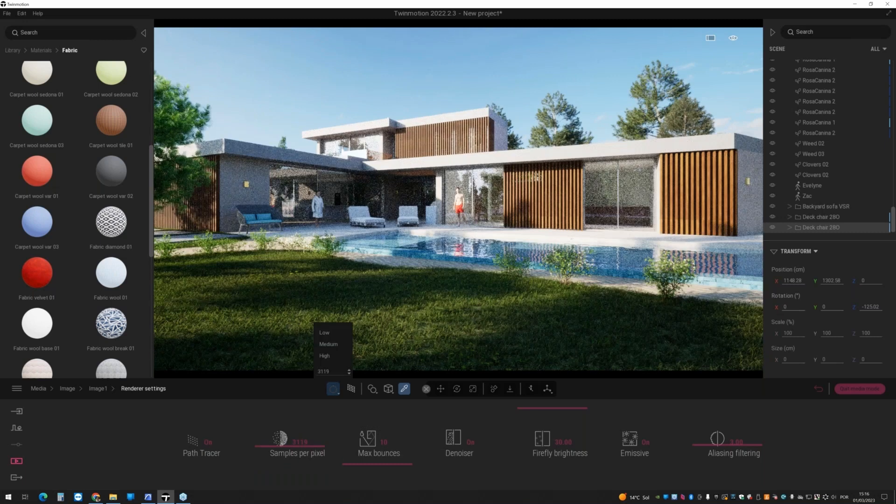
pyautogui.click(325, 355)
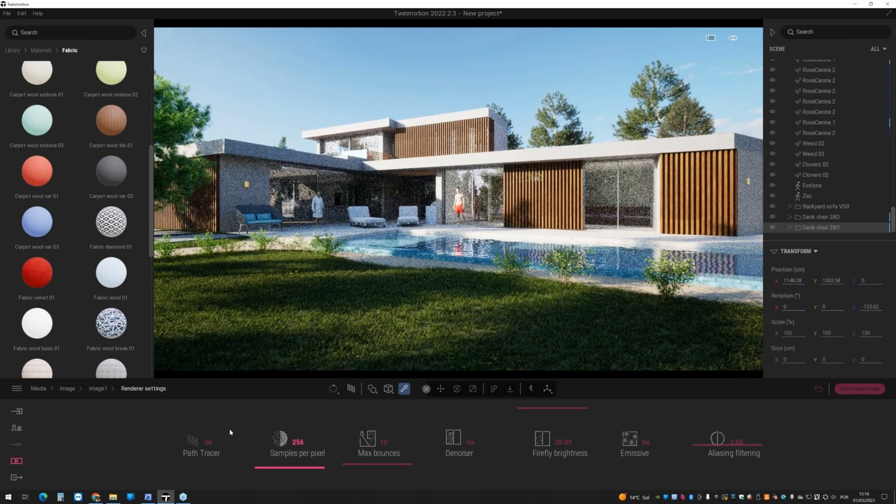
# - In the saved view Image2, hide the Backyard sofa VSR and both Deck chair 280 objects
pyautogui.click(17, 461)
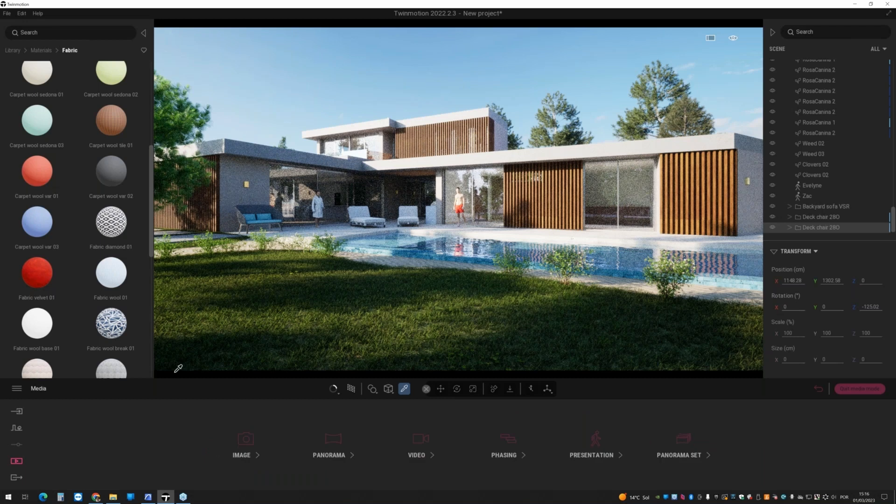
pyautogui.click(256, 451)
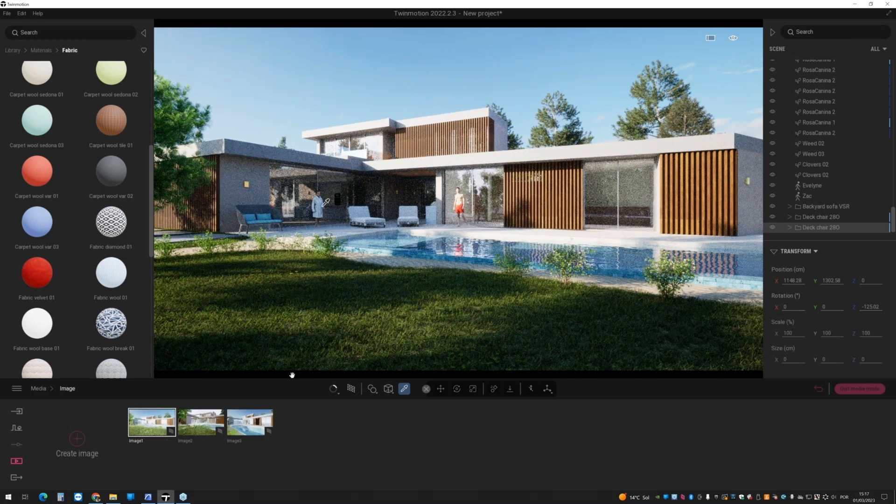
pyautogui.click(192, 430)
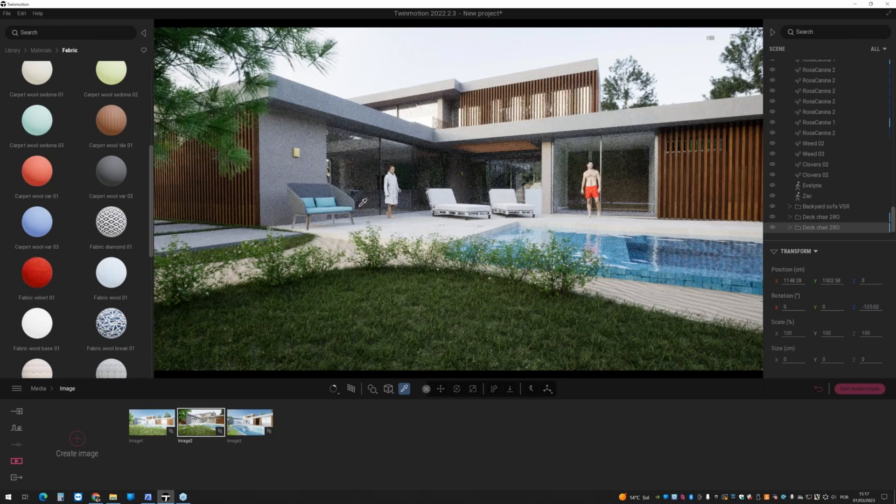
pyautogui.click(819, 207)
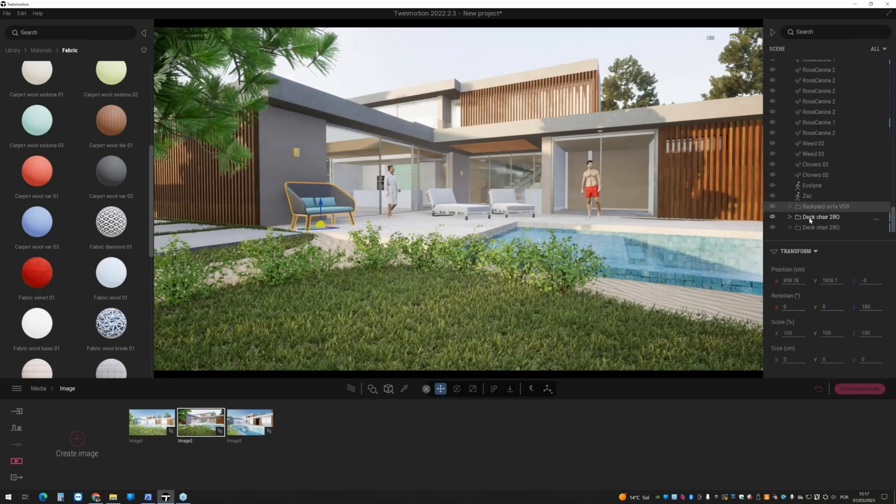
pyautogui.keyDown('ctrl'); pyautogui.click(810, 218); pyautogui.keyUp('ctrl')
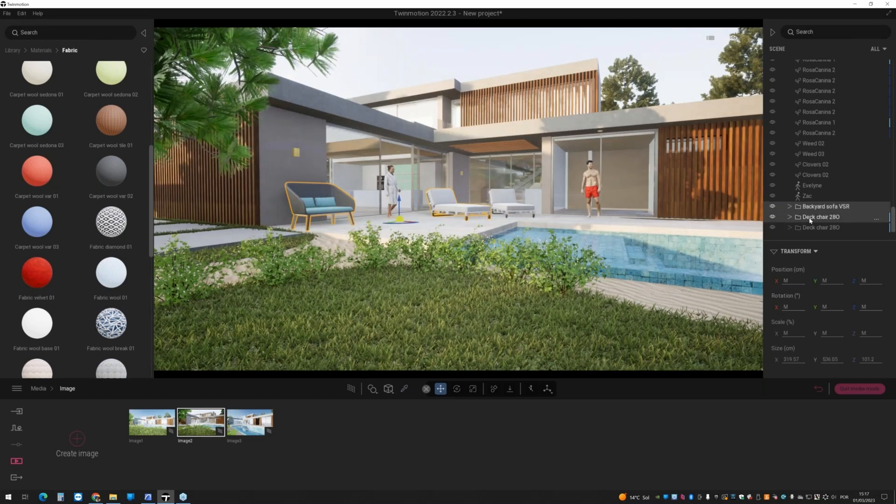
pyautogui.keyDown('ctrl'); pyautogui.click(817, 228); pyautogui.keyUp('ctrl')
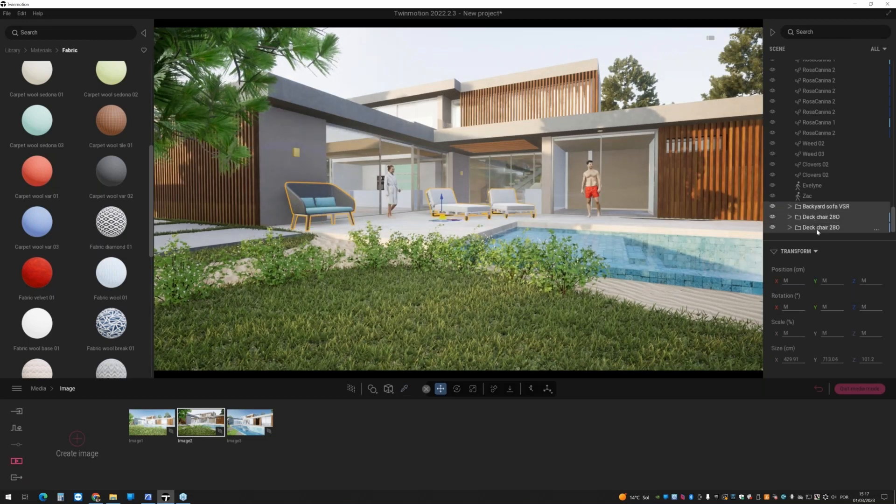
pyautogui.click(772, 207)
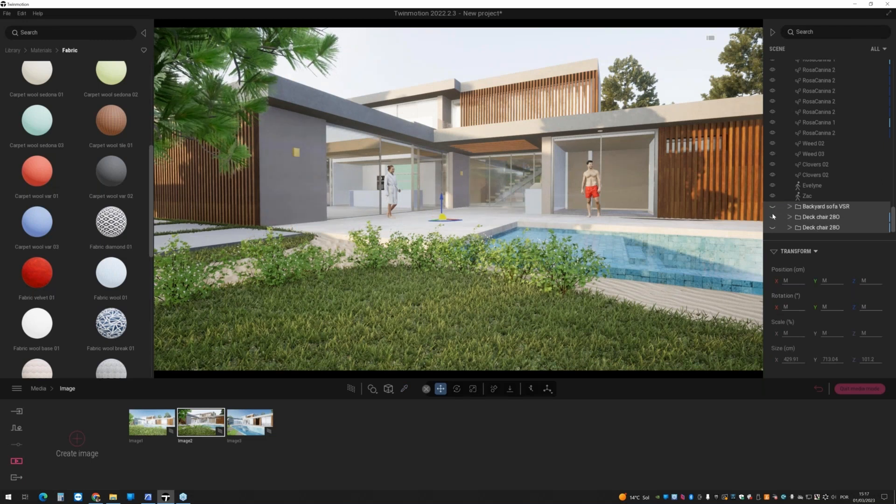
# - Update Image2 with the furniture hidden, compare it with Image1 and turn off the path tracer in Image2
pyautogui.moveTo(203, 422)
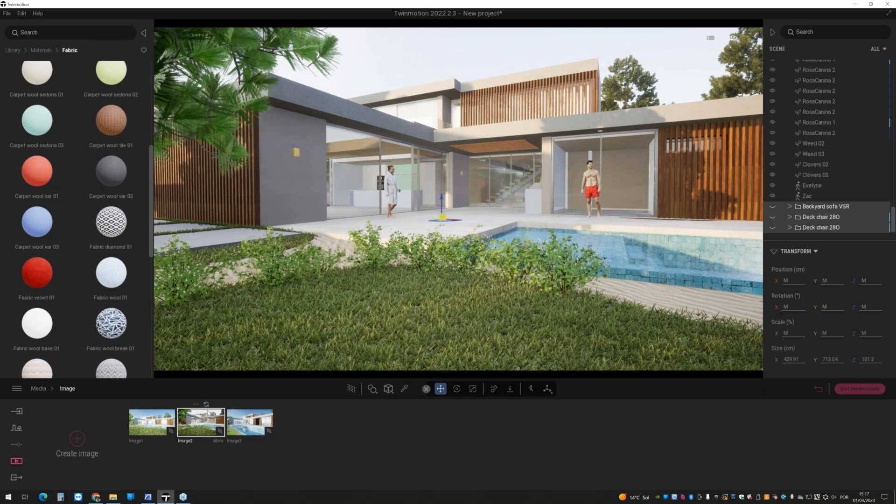
pyautogui.click(351, 389)
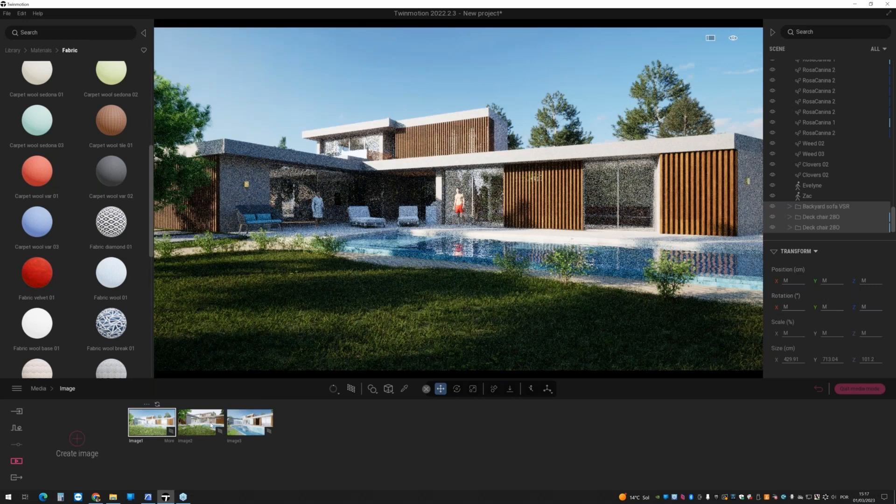
pyautogui.click(211, 425)
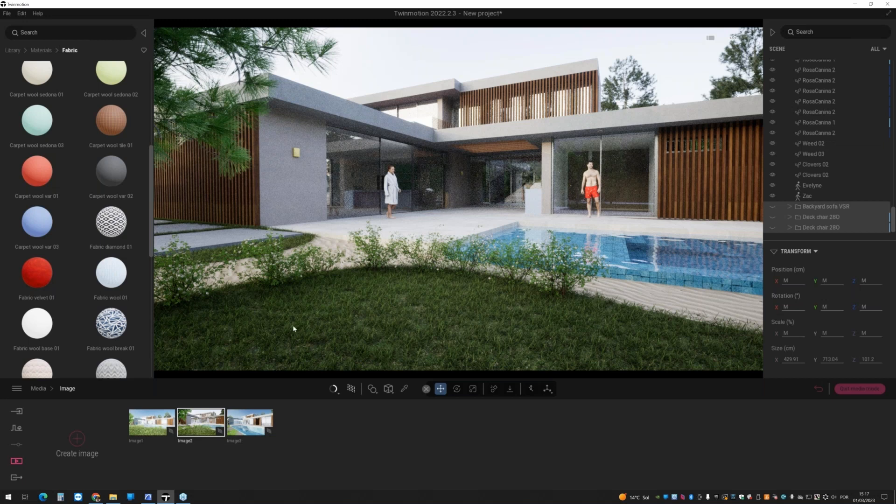
pyautogui.click(351, 389)
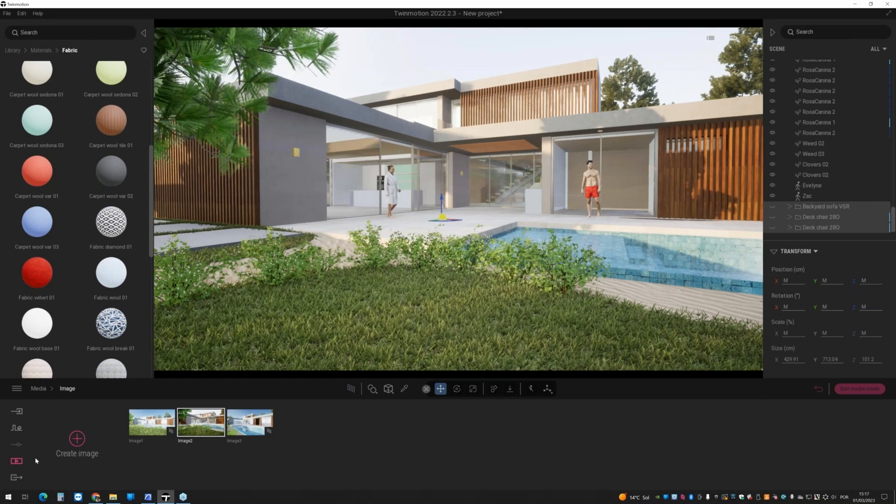
# - Look at the video creation section of the media, return to the saved images and display Image1
pyautogui.click(17, 461)
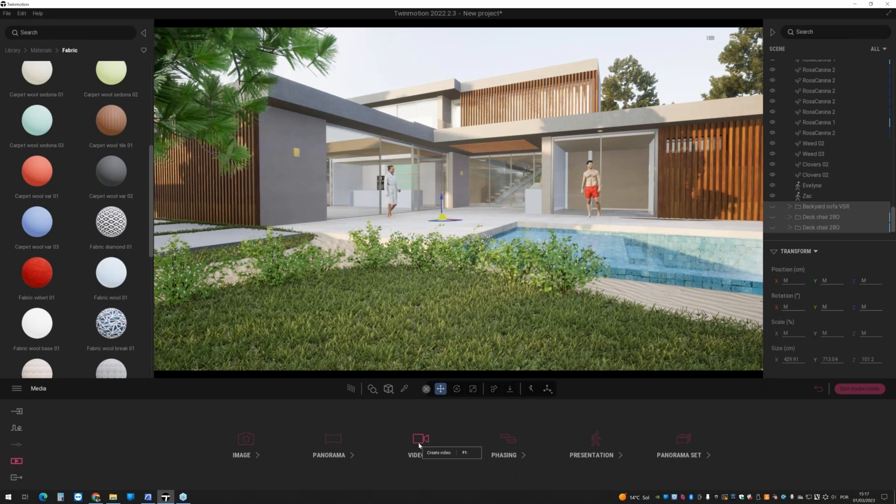
pyautogui.click(430, 484)
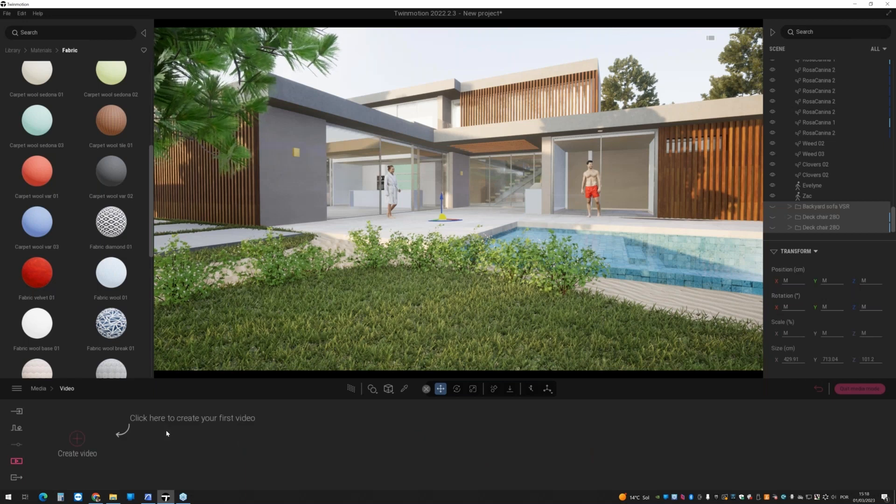
pyautogui.click(17, 461)
pyautogui.click(242, 443)
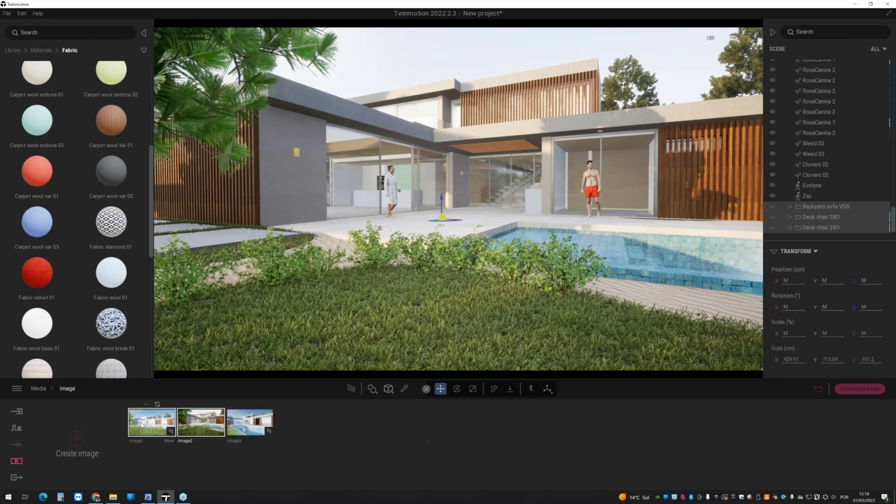
pyautogui.click(141, 427)
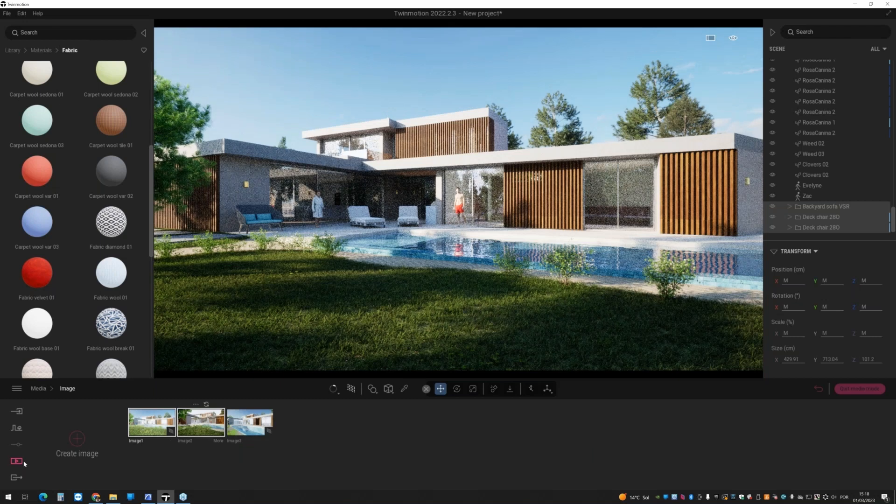
# - Create the first video from the current poolside view and set the duration of Part01 to 10 seconds
pyautogui.click(248, 449)
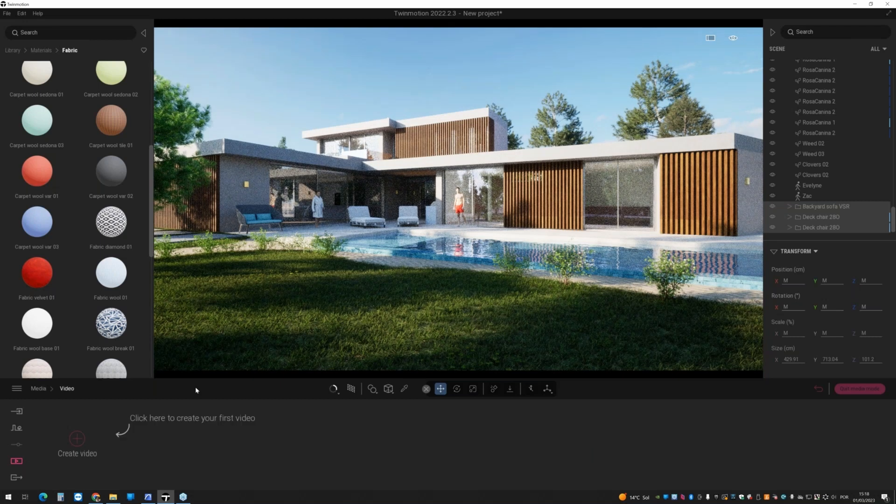
pyautogui.click(106, 437)
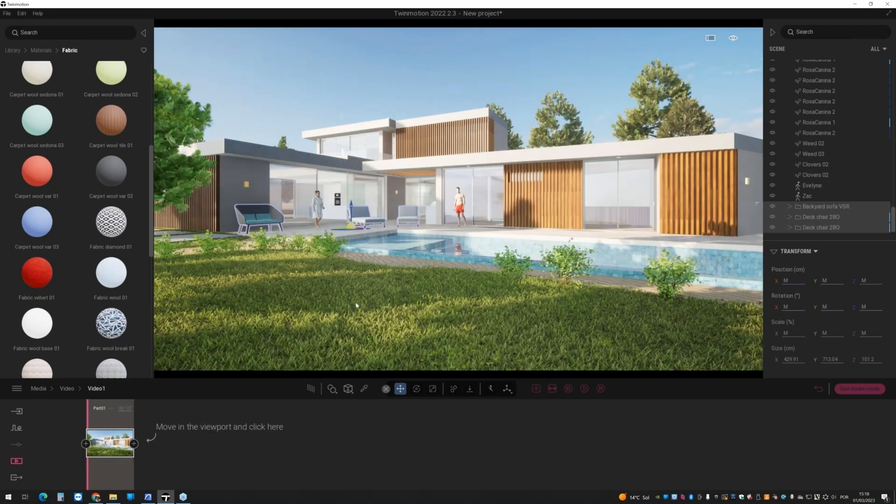
pyautogui.click(126, 409)
pyautogui.write('10')
# - Add a second keyframe to Video1 from a closer view of the pool, sofa and terrace
pyautogui.press('w')
pyautogui.moveTo(346, 310)
pyautogui.mouseDown(button='right')
pyautogui.moveTo(319, 315)
pyautogui.moveTo(329, 315)
pyautogui.mouseUp(button='right')
pyautogui.press('d')
pyautogui.press('w')
pyautogui.press('d')
pyautogui.press('a')
pyautogui.press('w')
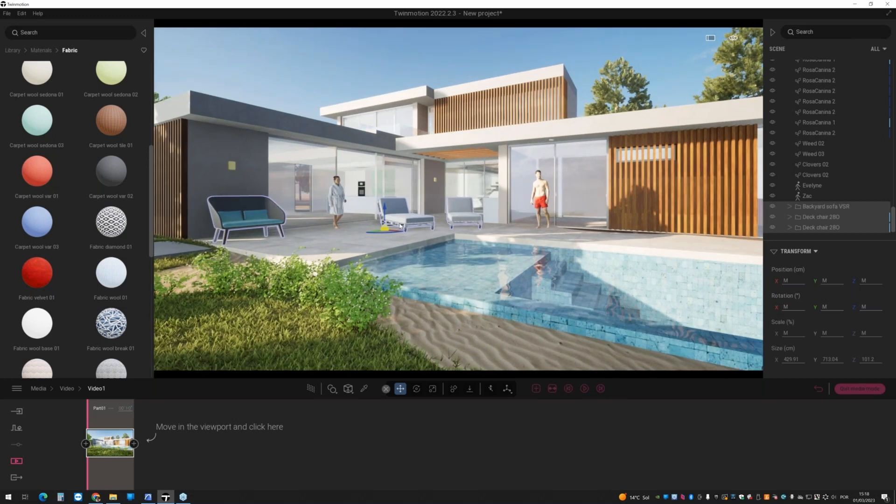
pyautogui.click(134, 444)
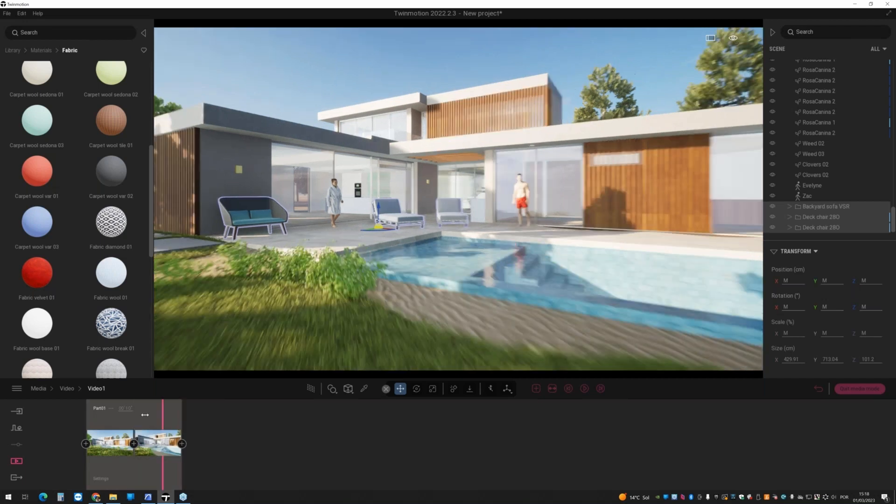
# - Play Video1 from its start to preview the camera movement and rewind it to the beginning
pyautogui.moveTo(145, 415); pyautogui.dragTo(88, 412)
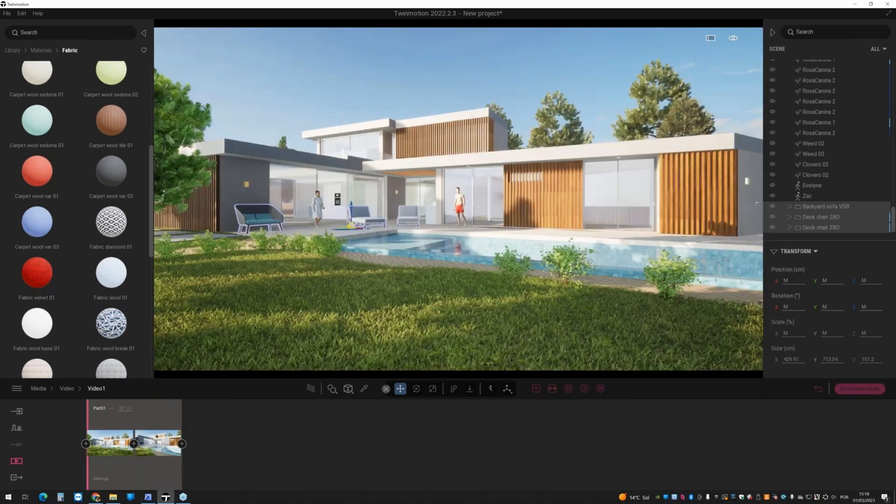
pyautogui.click(584, 389)
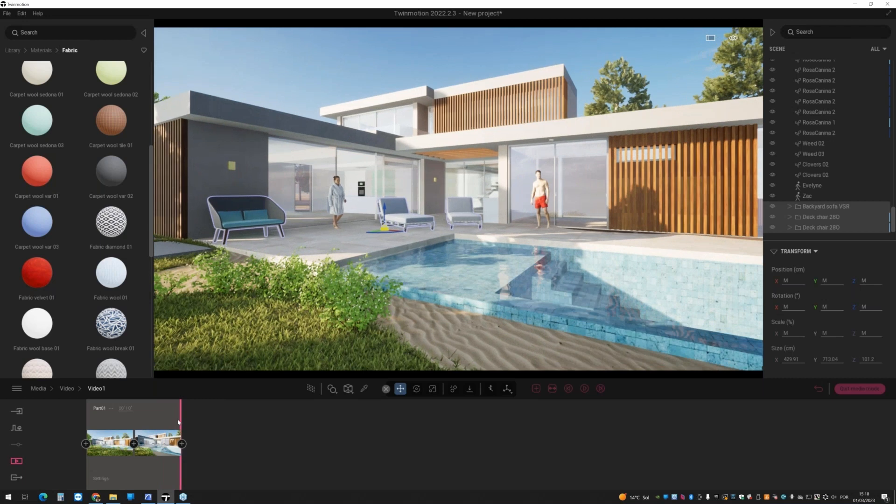
pyautogui.moveTo(181, 424); pyautogui.dragTo(85, 419)
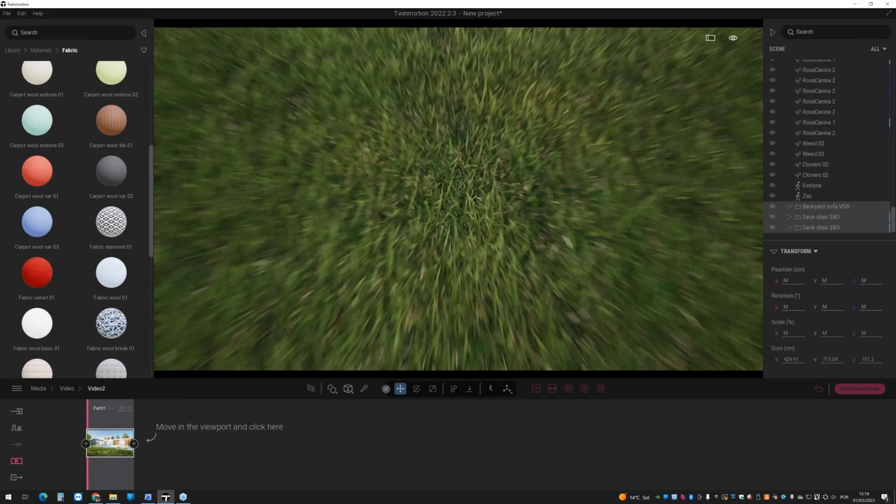
# - In Video2, frame the pool from above and turn off parallelism in the first keyframe's camera settings
pyautogui.press('s')
pyautogui.press('w')
pyautogui.moveTo(371, 229); pyautogui.dragTo(288, 285, button='right')
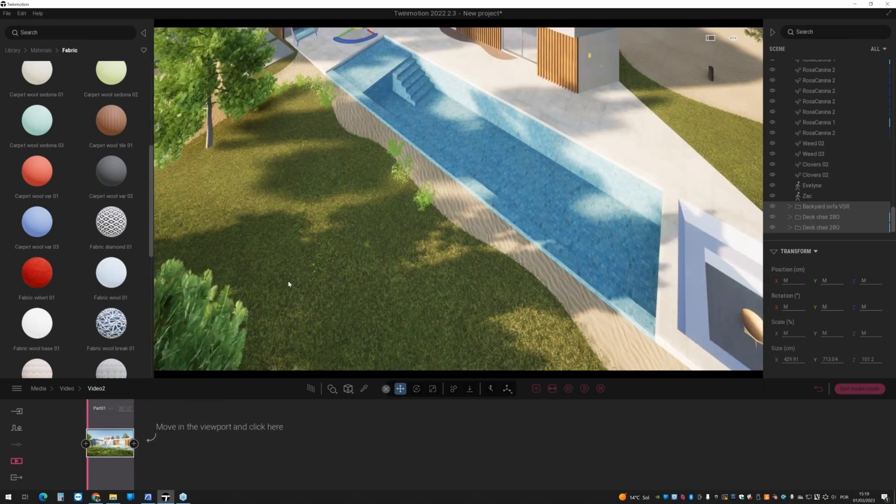
pyautogui.click(122, 459)
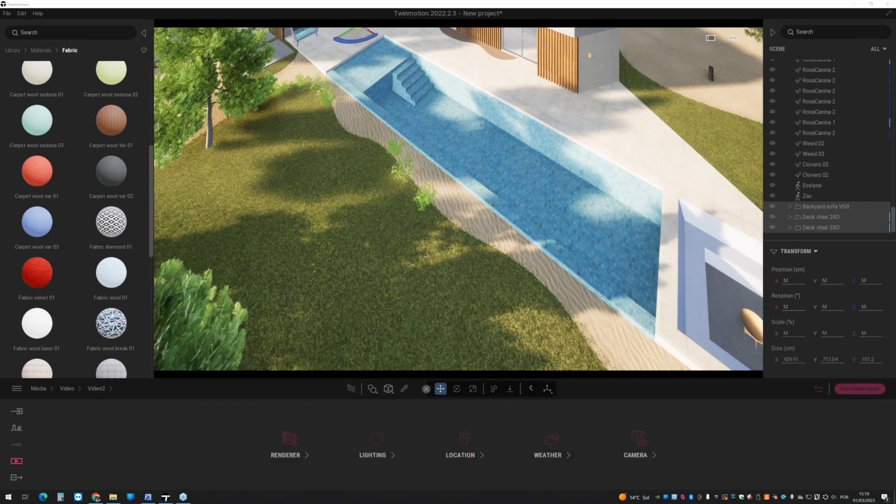
pyautogui.click(637, 441)
pyautogui.click(330, 445)
# - Update Video2's first keyframe with a diagonal overhead pool view and set a second keyframe looking down along the pool
pyautogui.scroll(3, 427, 172)
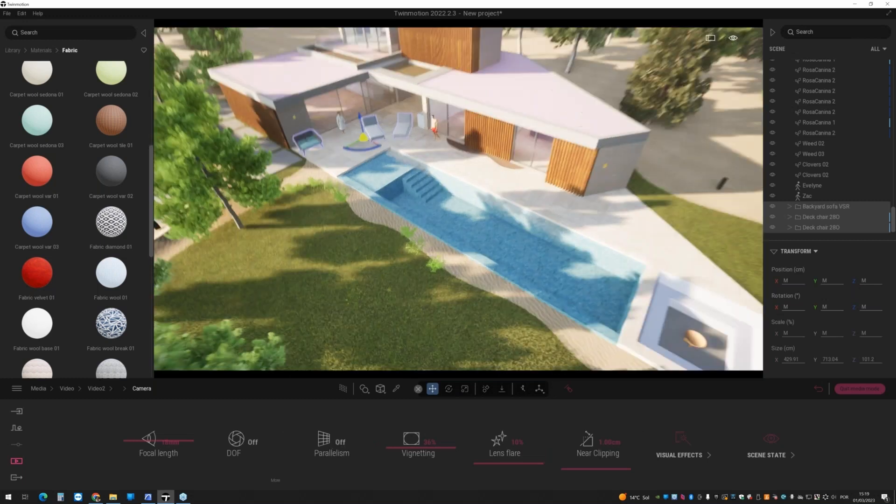
pyautogui.moveTo(427, 173); pyautogui.dragTo(429, 220, button='right')
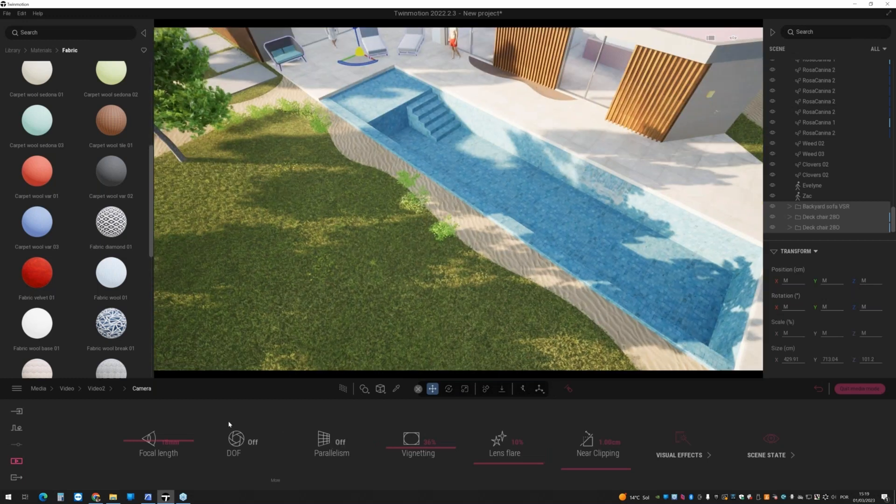
pyautogui.click(96, 388)
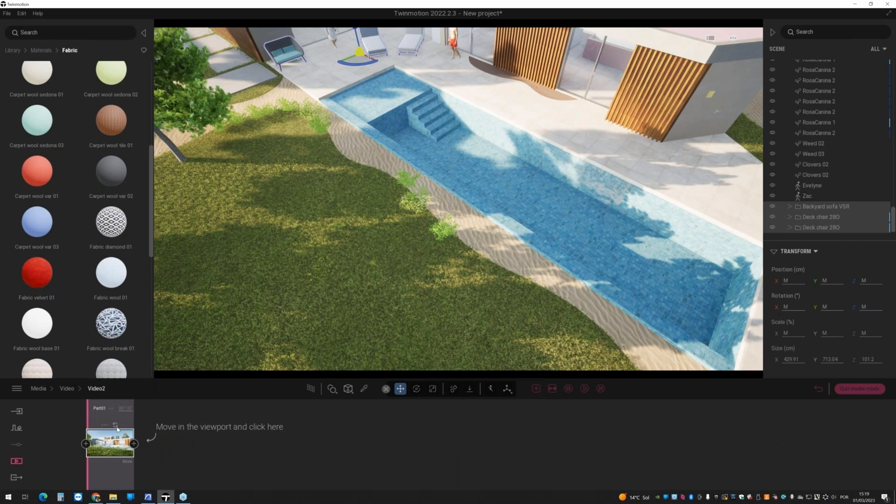
pyautogui.click(116, 426)
pyautogui.click(151, 432)
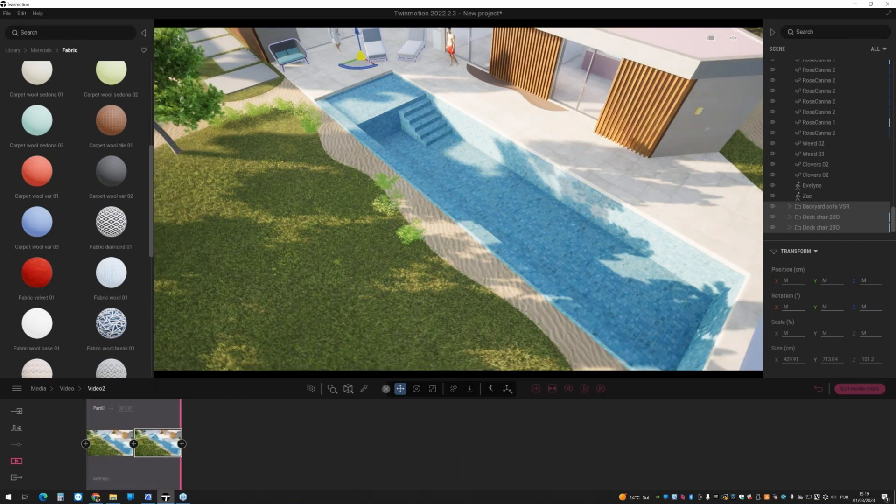
pyautogui.click(162, 426)
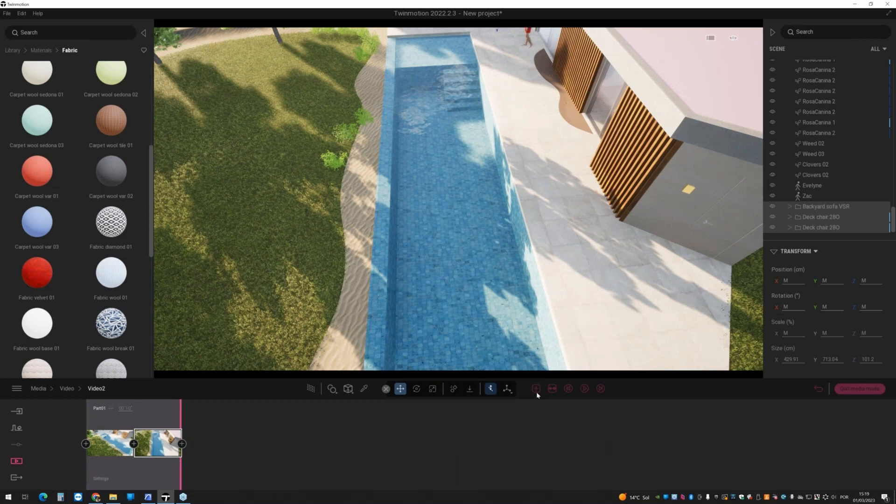
# - Preview Video2's camera movement, return to the list of videos and open Video1
pyautogui.click(585, 390)
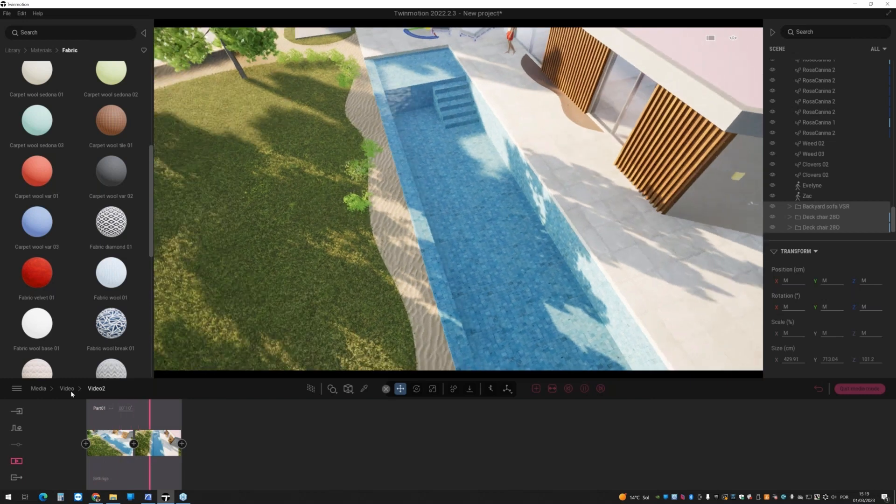
pyautogui.click(70, 391)
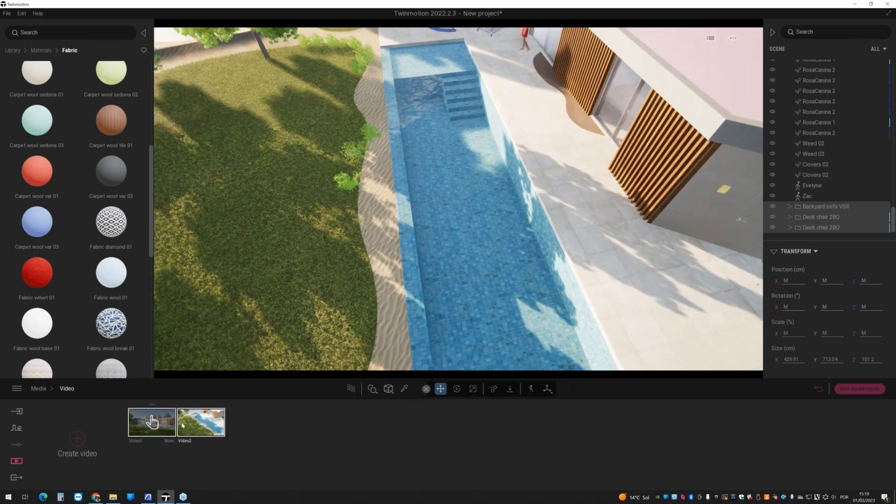
pyautogui.doubleClick(159, 424)
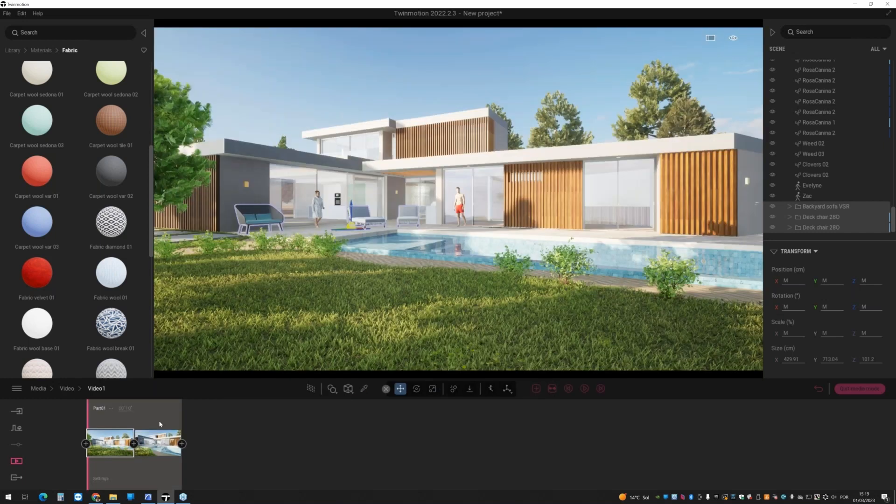
# - Try the path tracer on Video1 and play part of the video
pyautogui.click(312, 389)
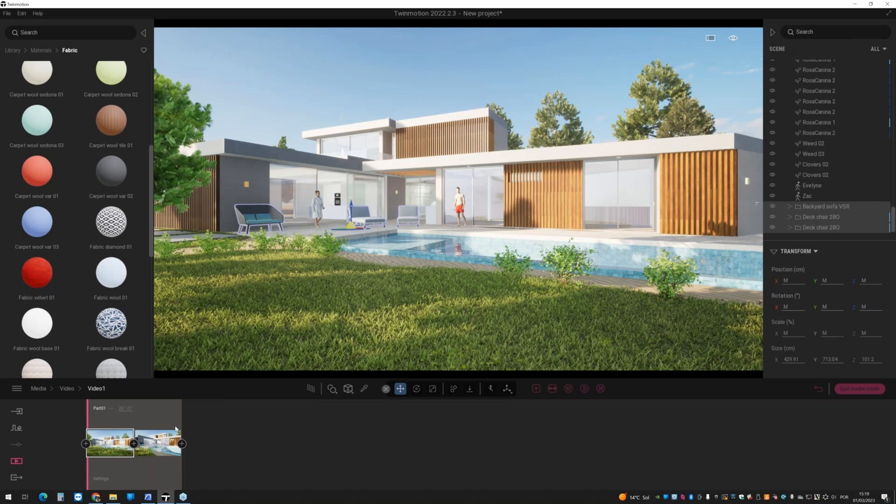
pyautogui.moveTo(99, 430)
pyautogui.click(311, 389)
pyautogui.click(584, 390)
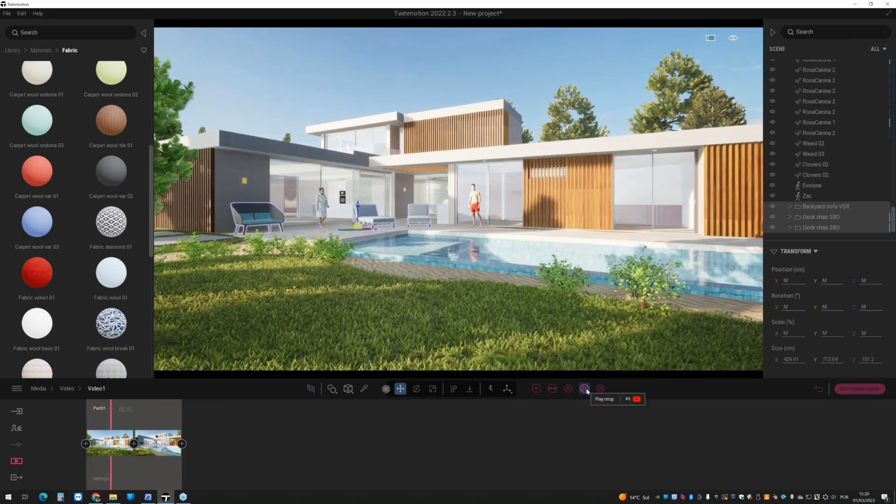
pyautogui.click(585, 390)
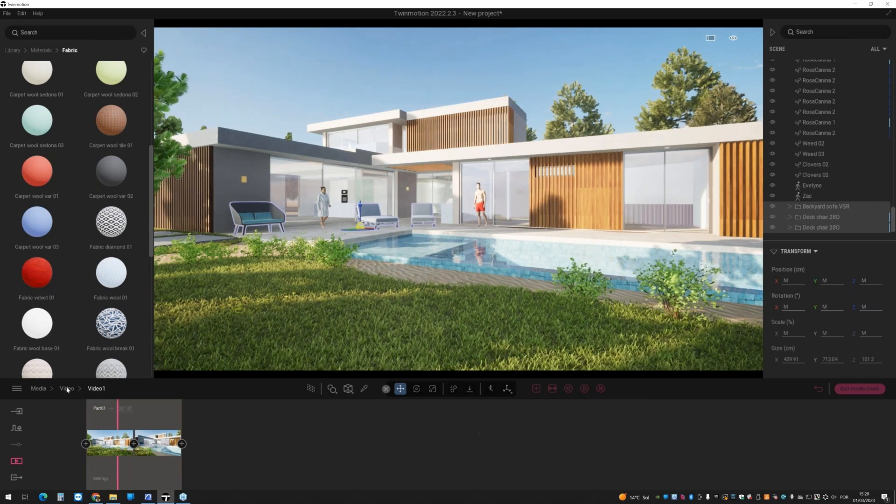
# - Look at the panorama sets section of the media and return to the media overview
pyautogui.click(38, 389)
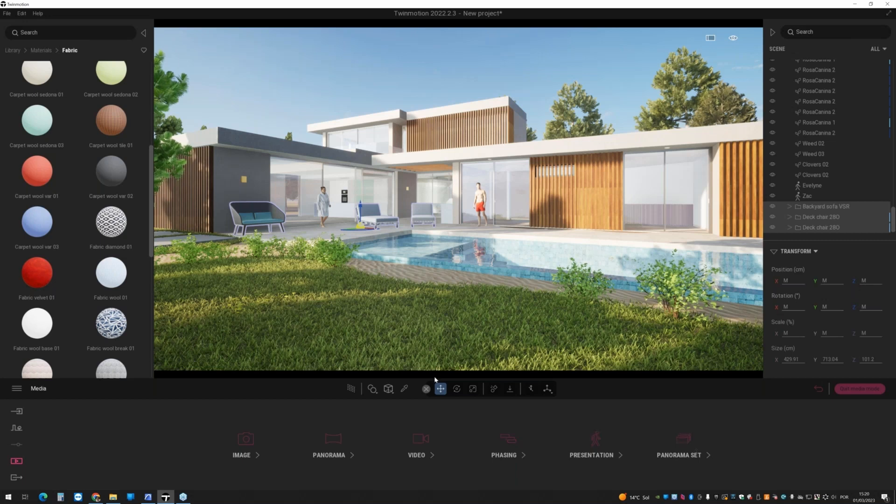
pyautogui.click(682, 462)
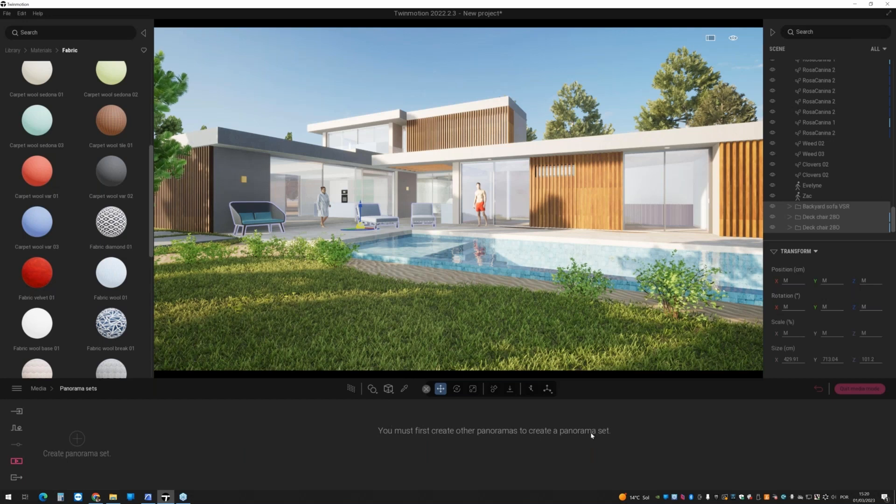
pyautogui.rightClick(115, 437)
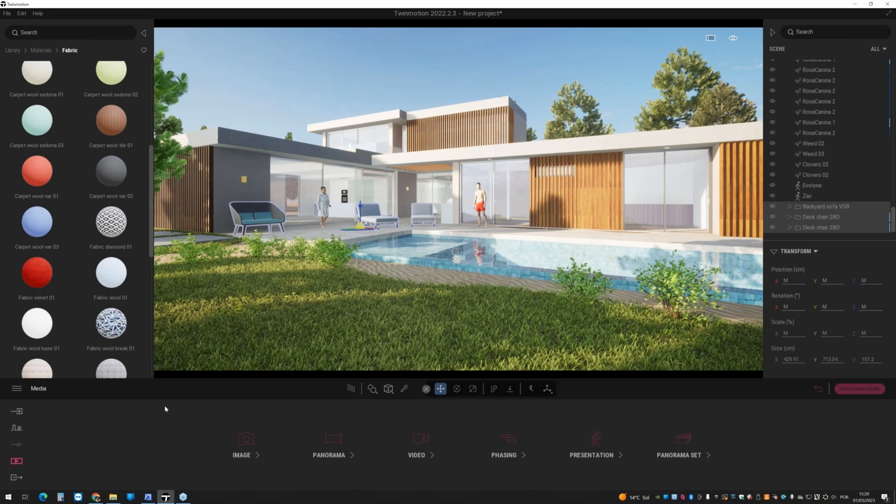
# - Create the first panorama facing the house across the lawn and update it with a slightly shifted view
pyautogui.click(335, 441)
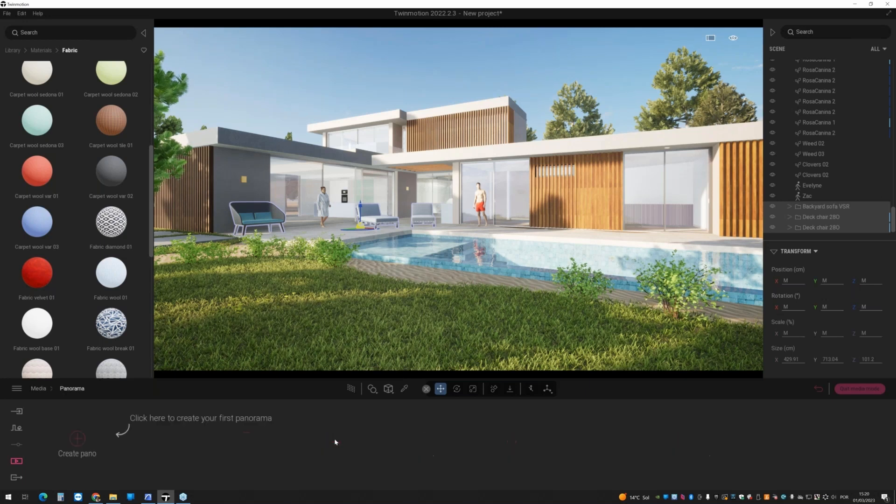
pyautogui.click(78, 439)
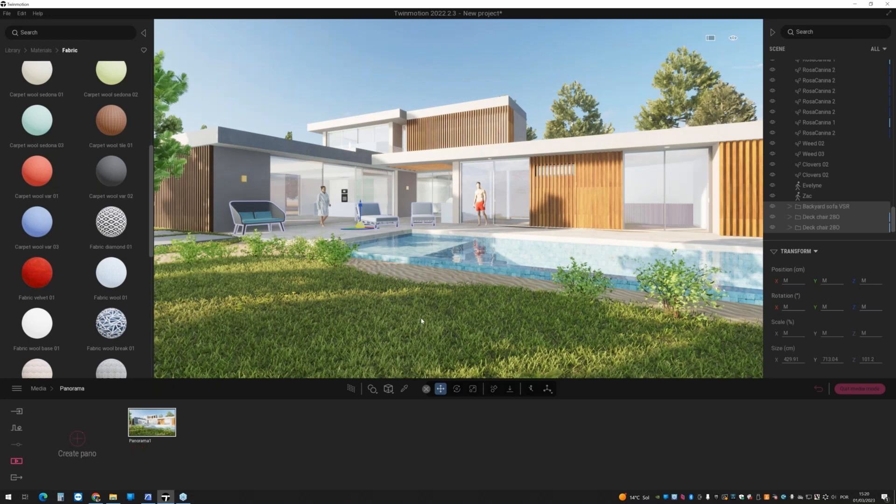
pyautogui.moveTo(421, 321); pyautogui.dragTo(374, 305)
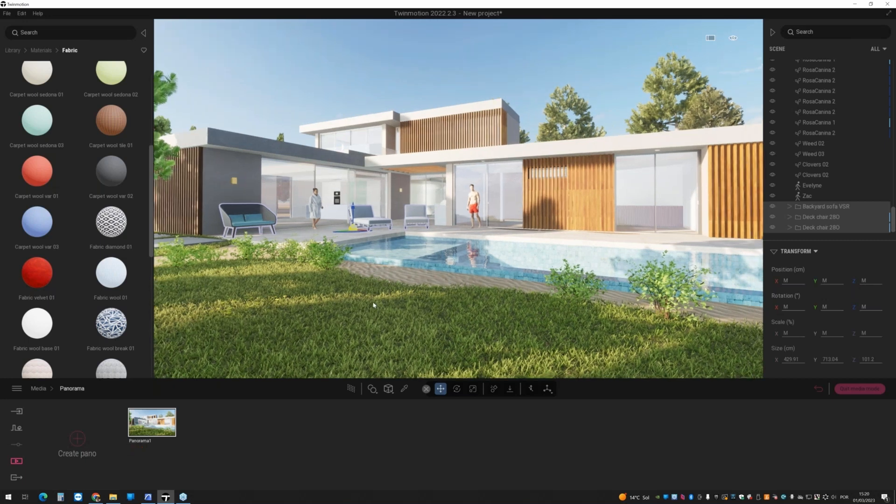
pyautogui.moveTo(158, 406)
# - Create two more panoramas, one on the terrace beside the deck chairs and one looking along the pool toward the house
pyautogui.press('w')
pyautogui.press('a')
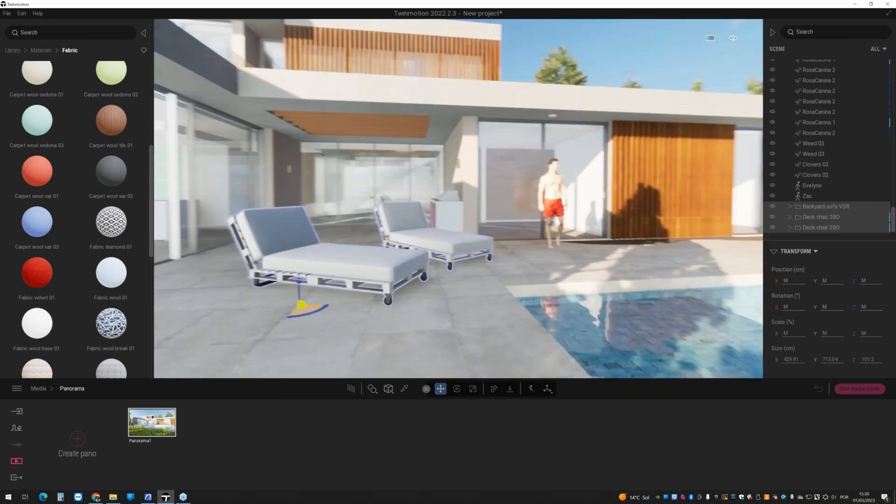
pyautogui.moveTo(346, 315); pyautogui.dragTo(275, 308, button='right')
pyautogui.click(116, 448)
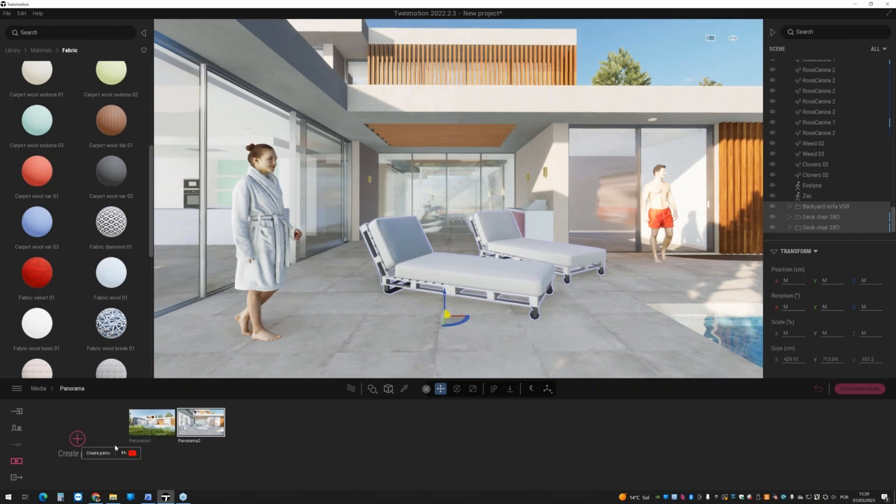
pyautogui.moveTo(326, 300)
pyautogui.mouseDown(button='right')
pyautogui.moveTo(416, 294)
pyautogui.moveTo(341, 295)
pyautogui.mouseUp(button='right')
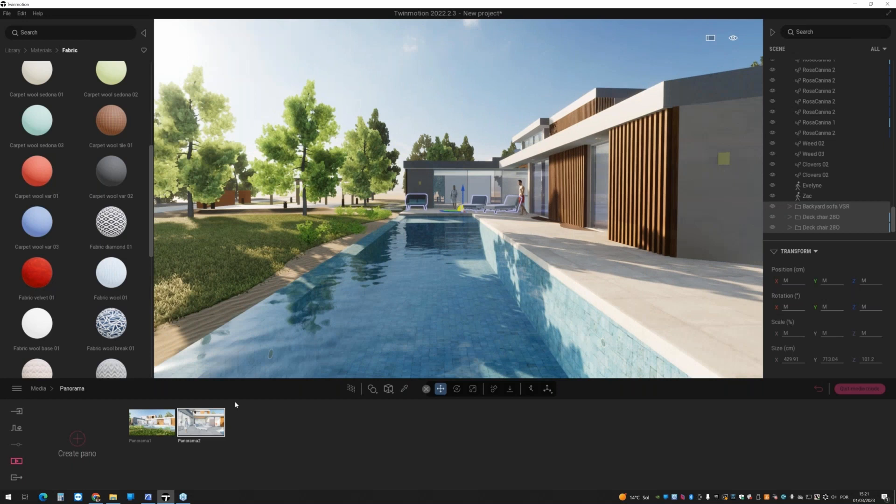
pyautogui.click(77, 439)
# - Look at Panorama1's settings categories and try the path tracer on it from the panorama list
pyautogui.click(151, 423)
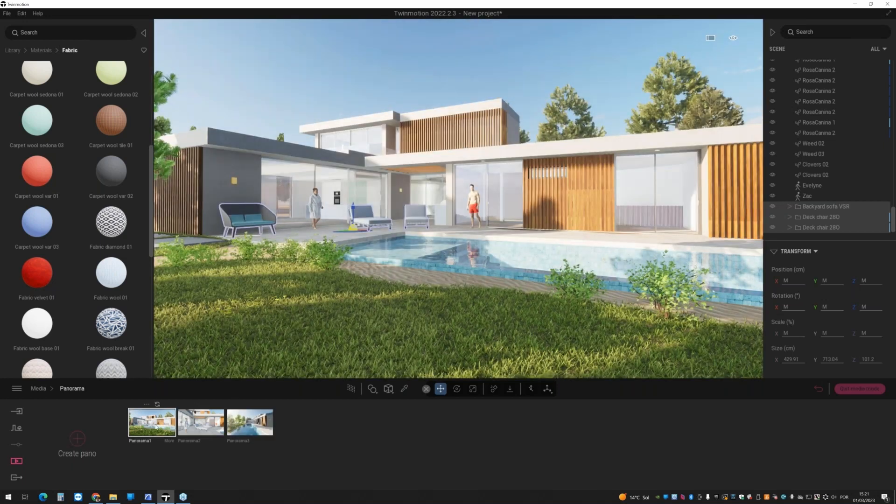
pyautogui.doubleClick(156, 427)
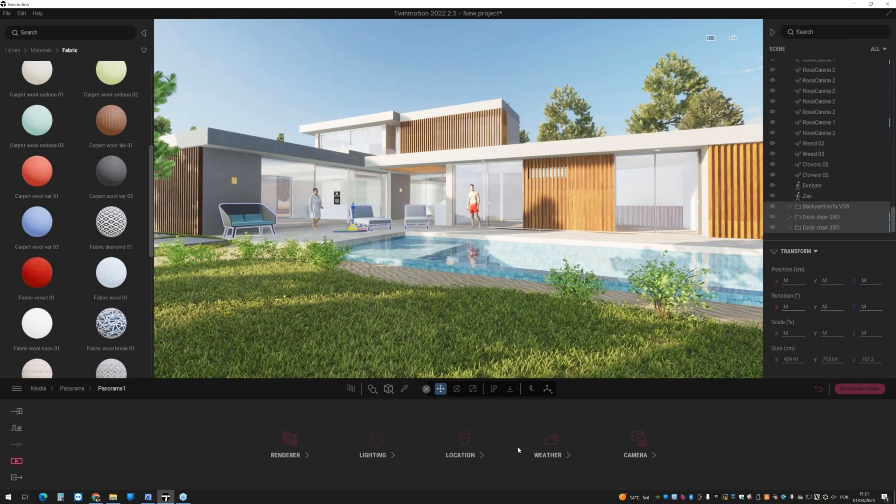
pyautogui.click(72, 388)
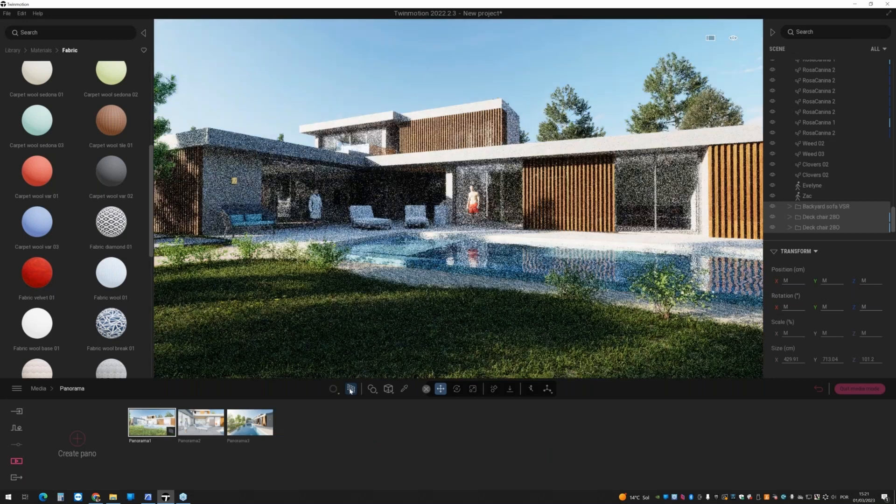
# - Display Panorama2 and Panorama3 in turn and reopen the settings of Panorama1
pyautogui.click(223, 423)
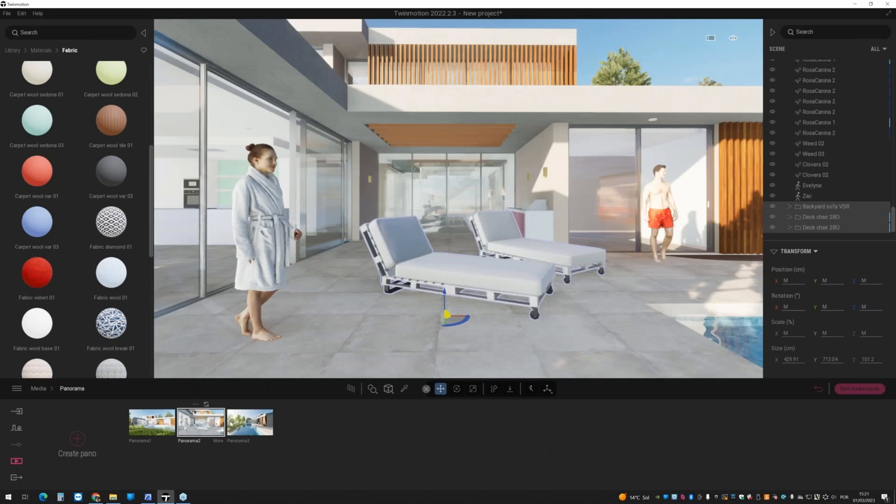
pyautogui.click(231, 423)
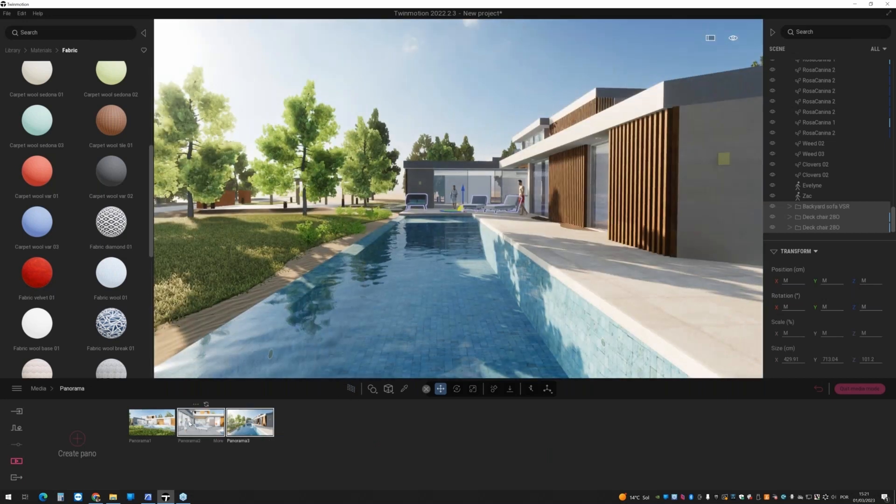
pyautogui.click(172, 433)
pyautogui.doubleClick(172, 433)
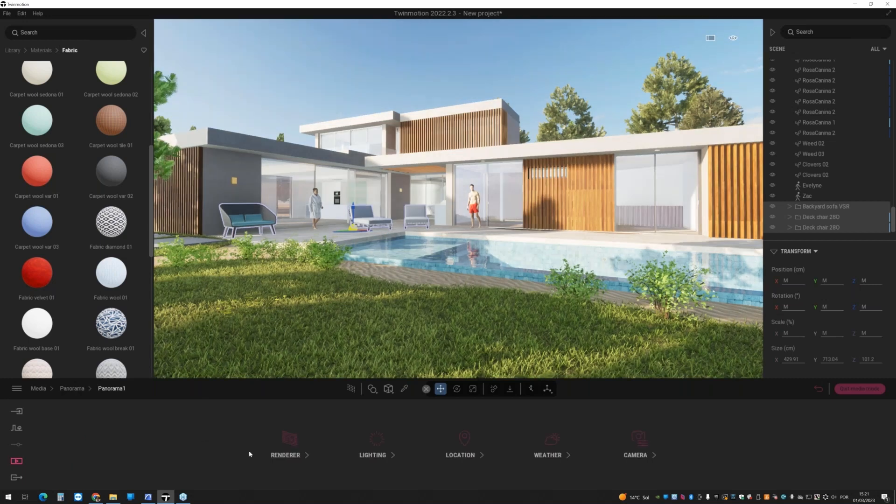
# - Enable the path tracer in Panorama1's renderer settings and return to the list of panoramas
pyautogui.click(286, 449)
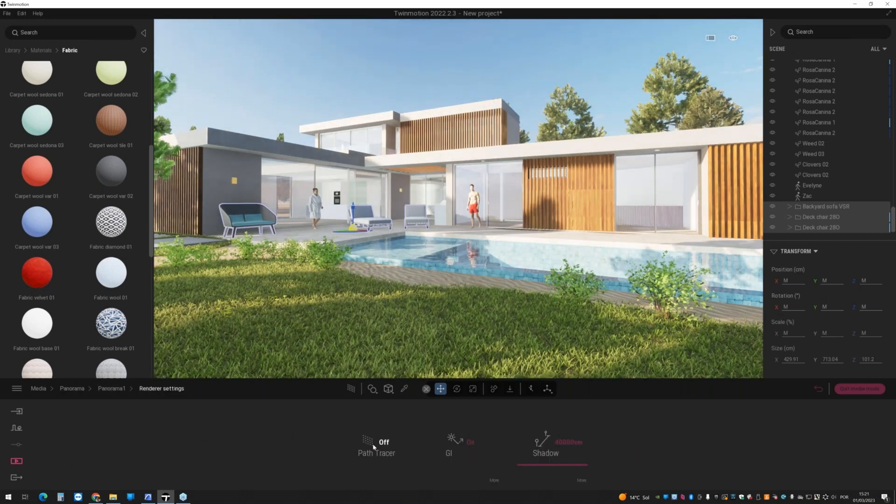
pyautogui.click(374, 446)
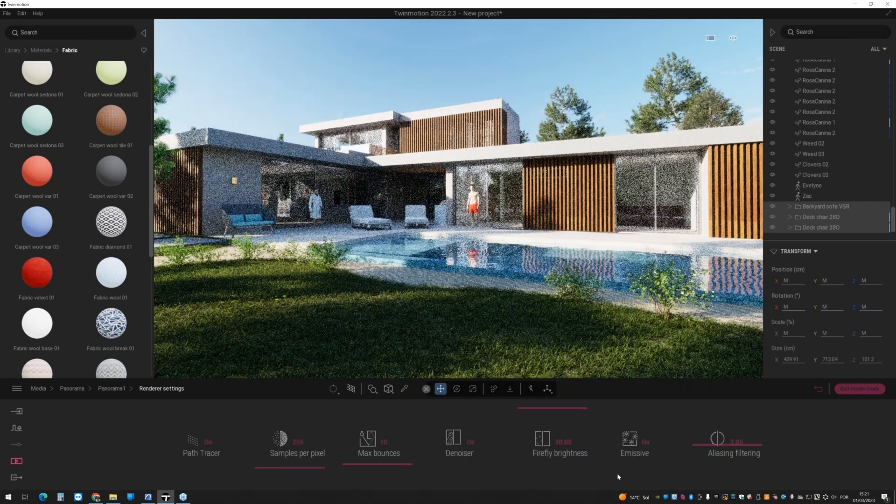
pyautogui.click(72, 388)
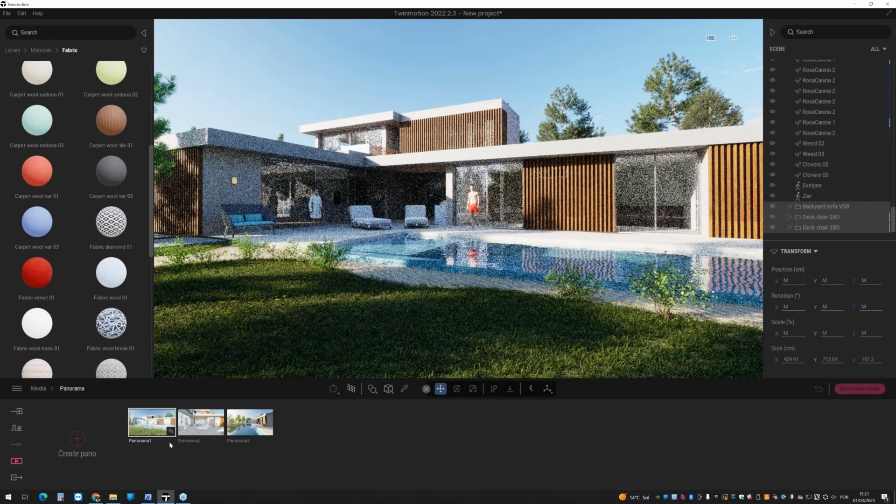
pyautogui.click(169, 441)
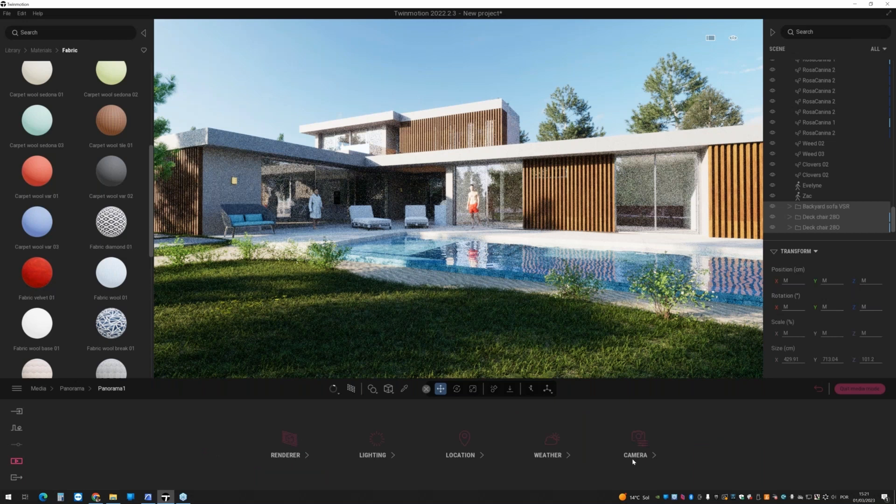
pyautogui.click(39, 388)
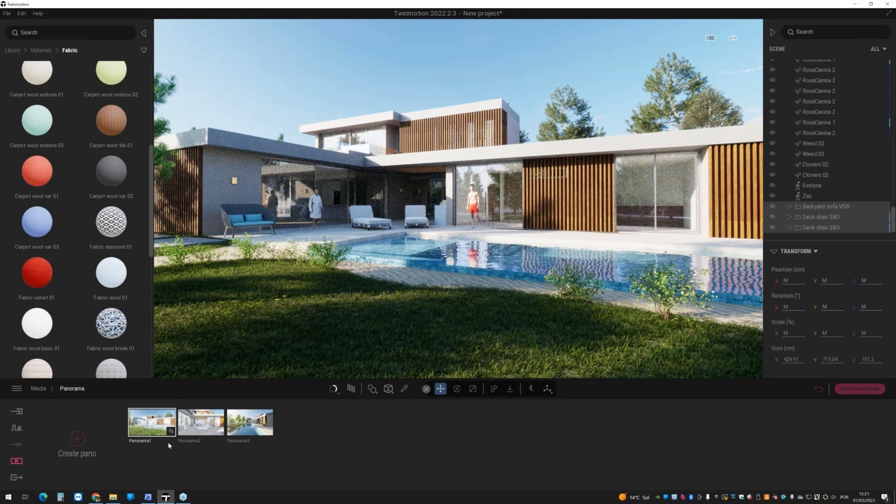
# - Turn on the path tracer for Panorama2 and Panorama3, and display Panorama1 again
pyautogui.click(201, 423)
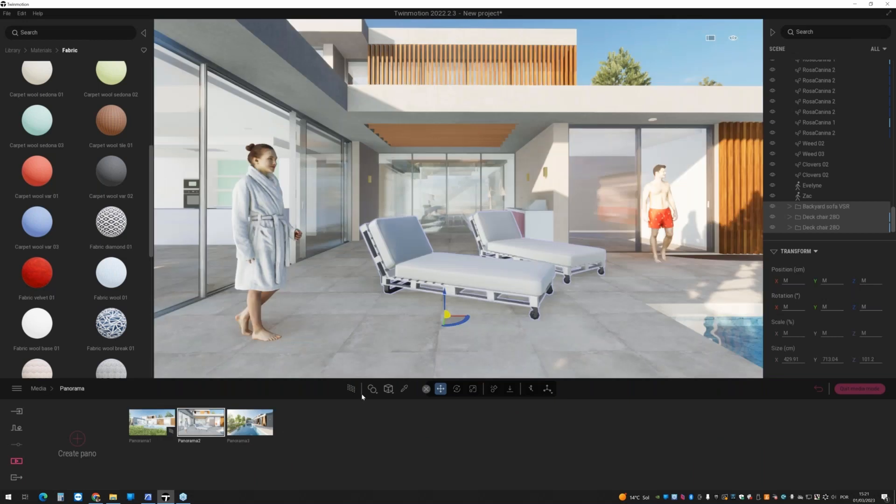
pyautogui.click(256, 425)
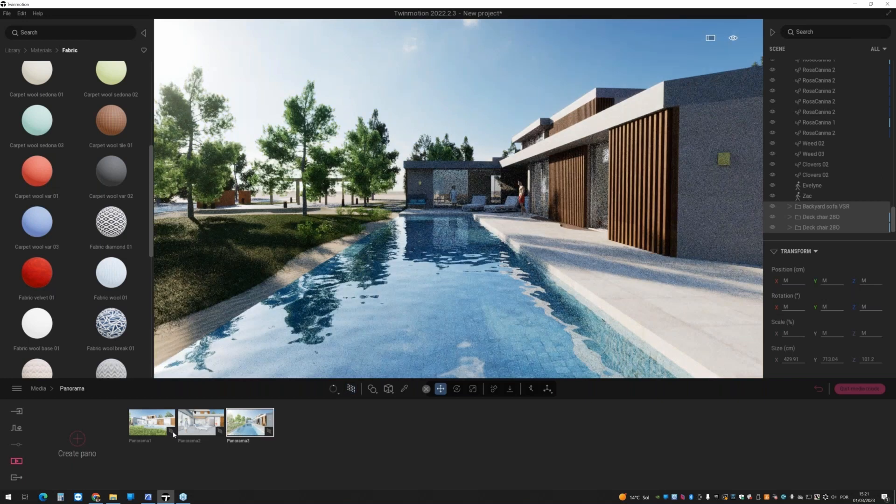
pyautogui.click(154, 423)
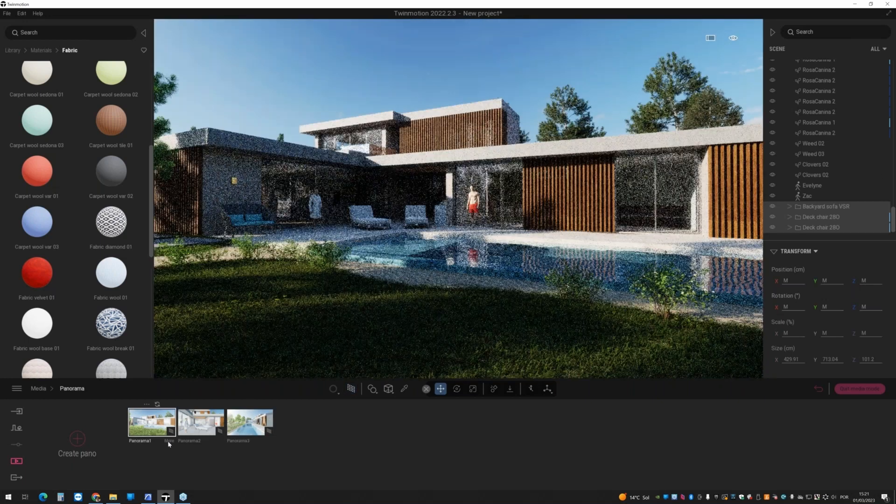
pyautogui.click(169, 442)
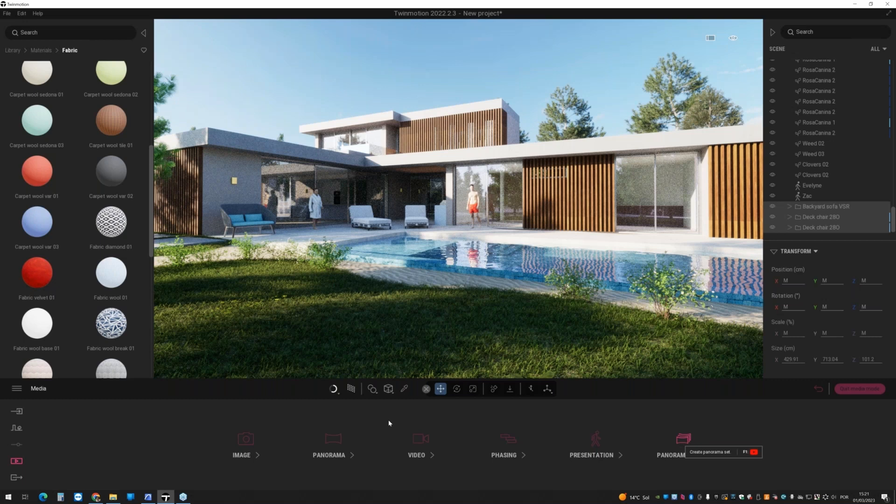
# - Create a panorama set containing Panorama1, Panorama2 and Panorama3, and return to the media overview
pyautogui.click(143, 460)
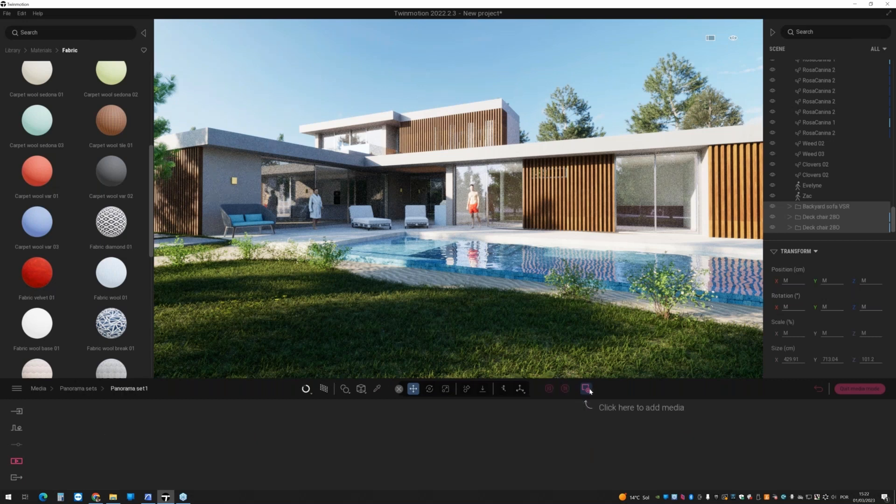
pyautogui.click(590, 391)
pyautogui.moveTo(351, 233); pyautogui.dragTo(354, 426)
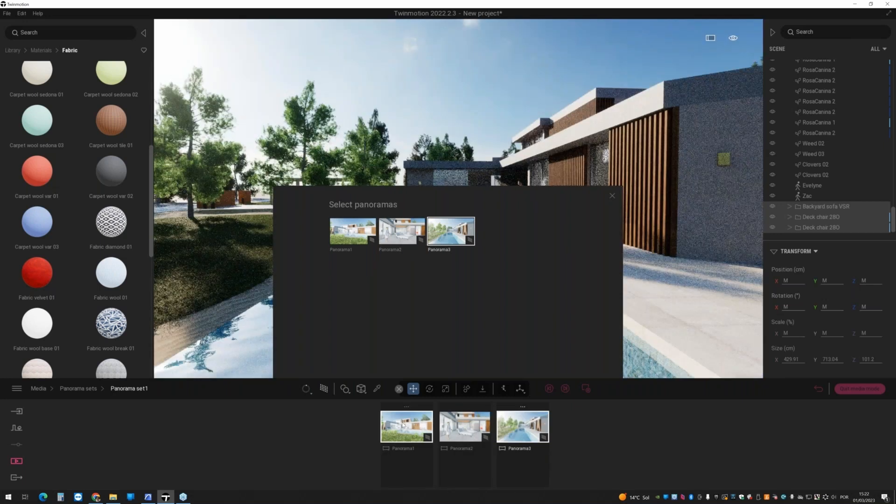
pyautogui.click(404, 425)
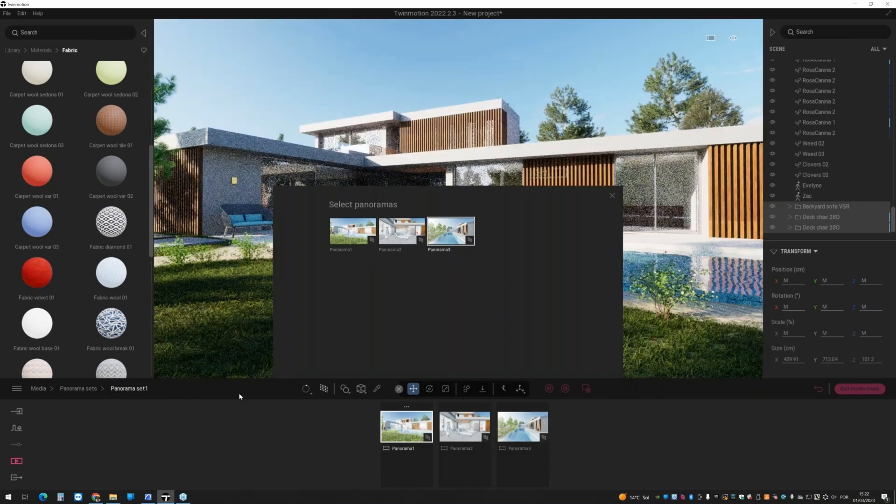
pyautogui.click(17, 462)
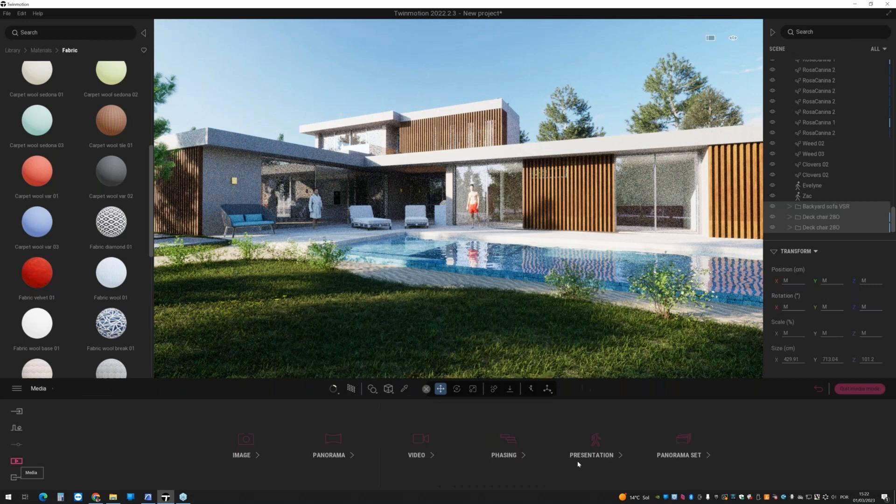
# - Clear all images from the export selection and choose Panorama set1 for cloud export
pyautogui.click(17, 478)
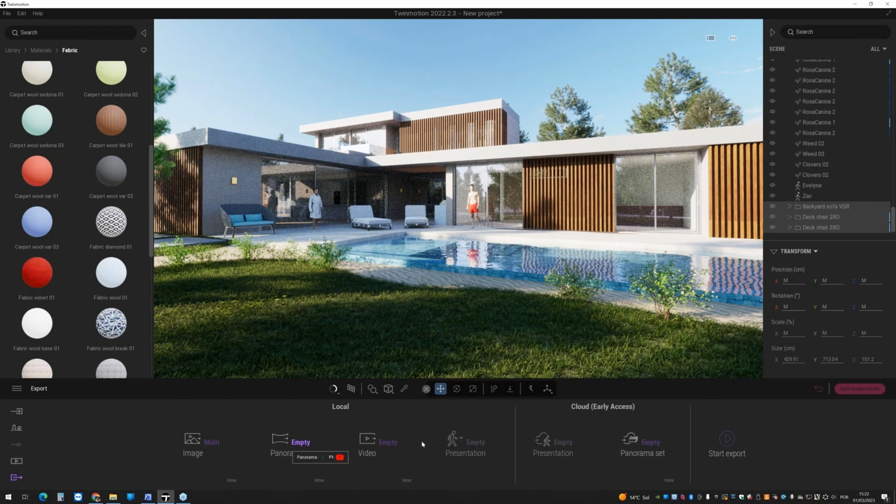
pyautogui.click(205, 442)
pyautogui.click(589, 187)
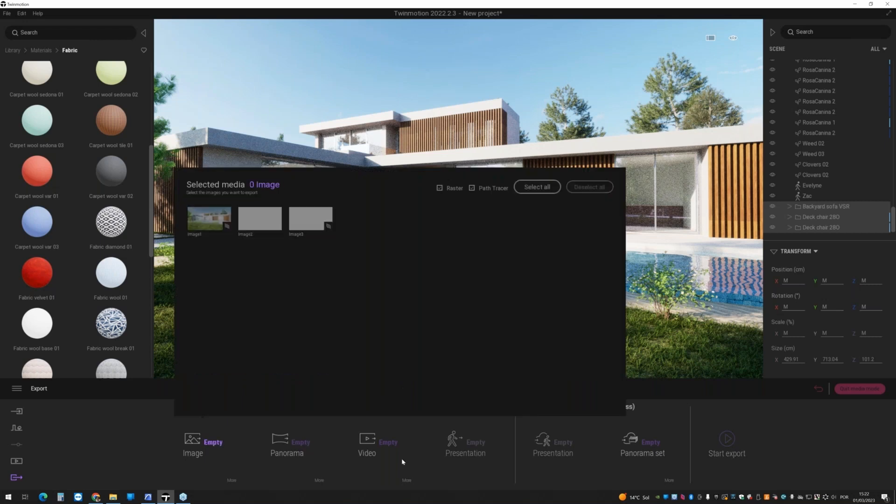
pyautogui.click(642, 447)
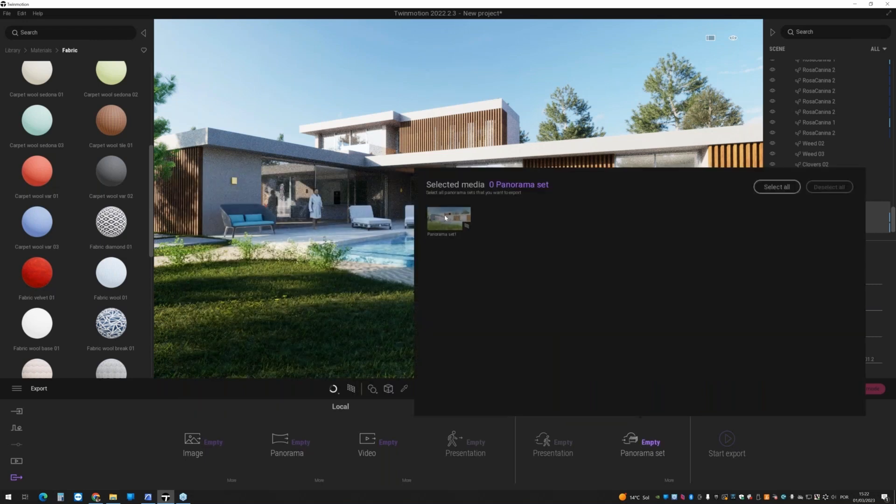
# - Examine the 360 resolution choices in the panorama set's export settings
pyautogui.click(659, 483)
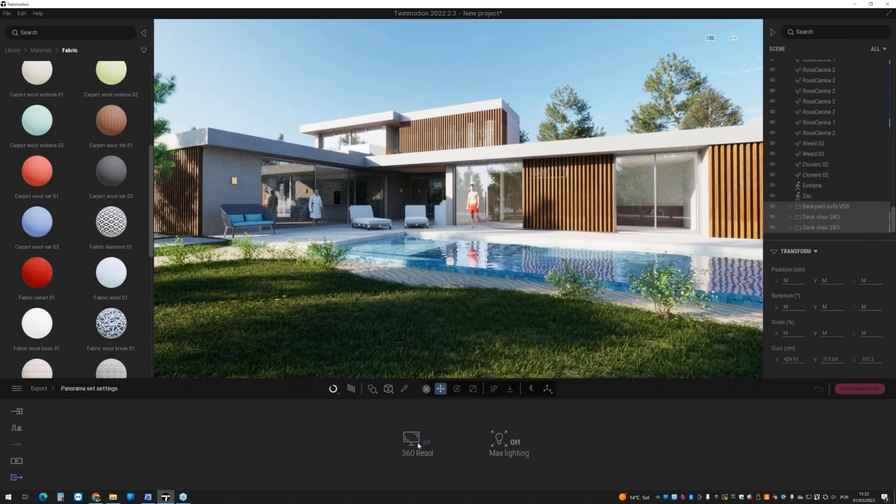
pyautogui.click(416, 440)
pyautogui.click(422, 381)
pyautogui.click(37, 389)
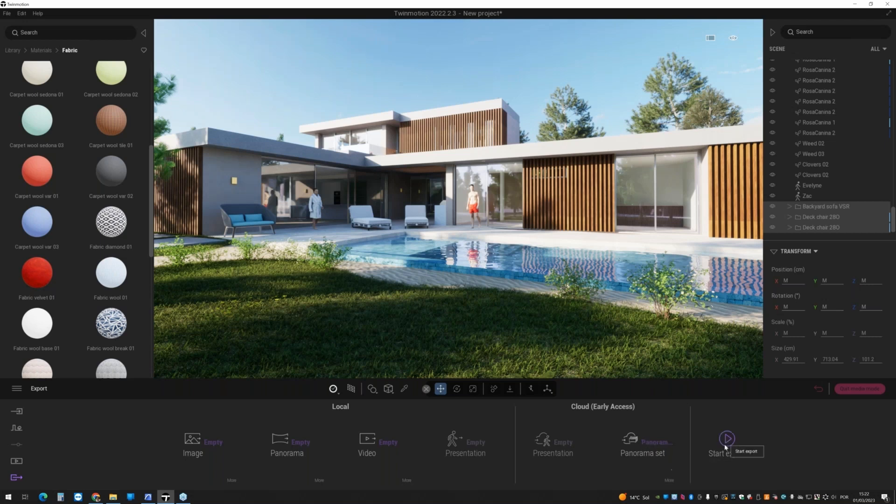
# - Check the signed-in account and which panorama set is selected for cloud export
pyautogui.click(13, 14)
pyautogui.moveTo(40, 157)
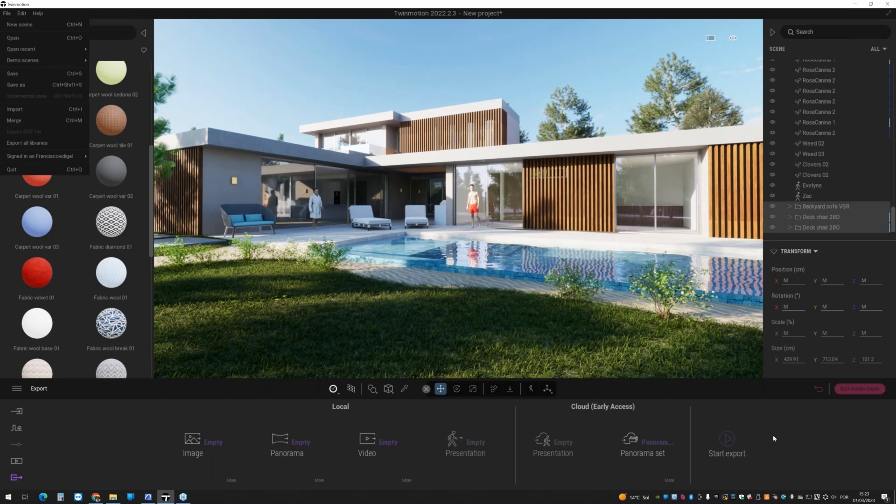
pyautogui.click(653, 442)
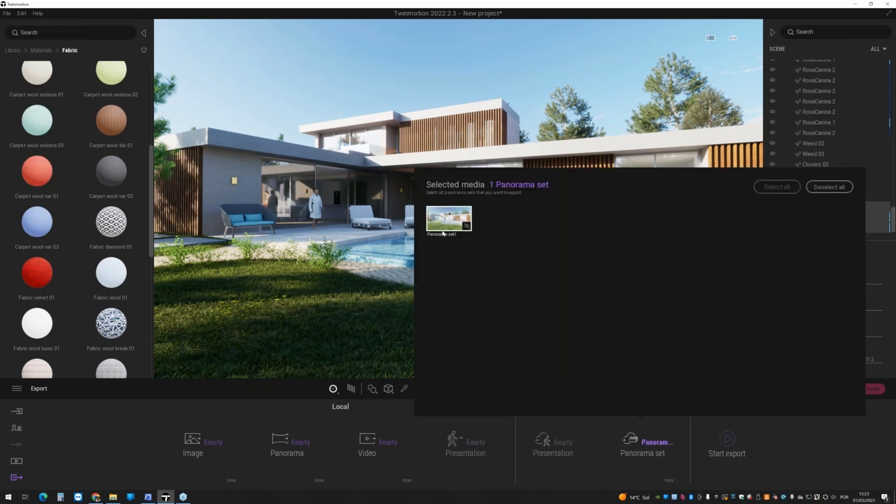
pyautogui.click(599, 443)
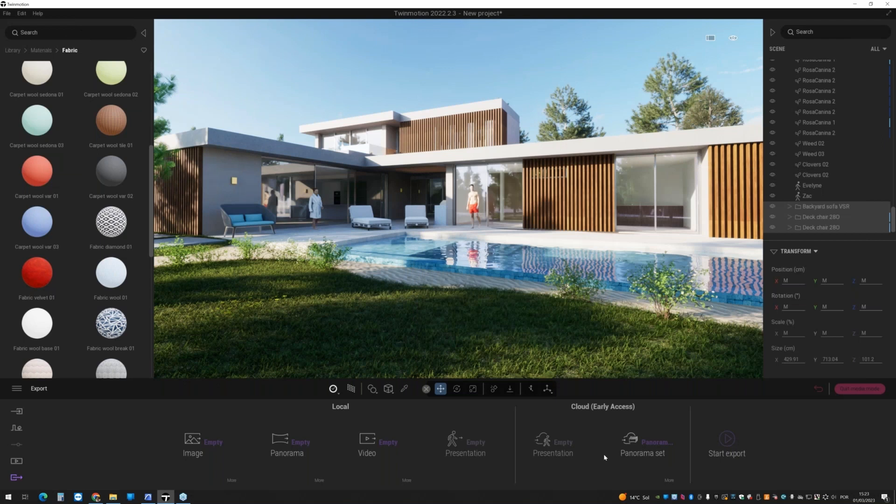
# - Review the panorama set's export settings once more and start the cloud export
pyautogui.click(669, 481)
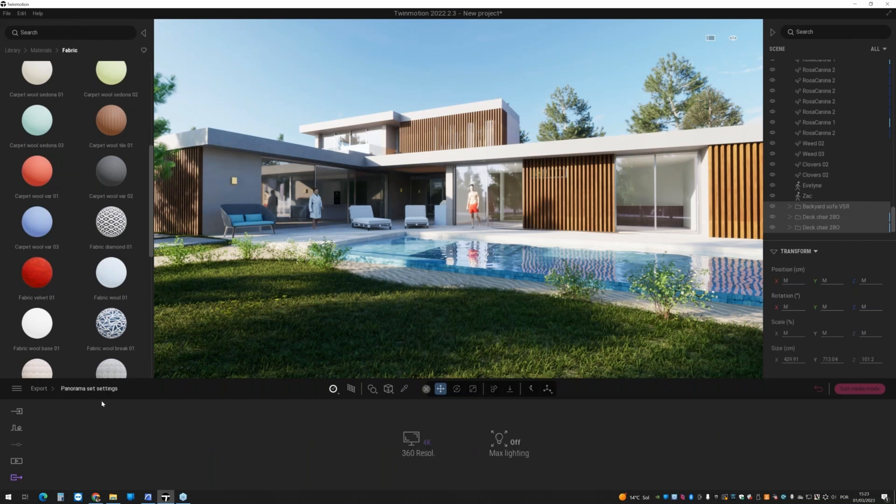
pyautogui.click(39, 389)
pyautogui.click(727, 439)
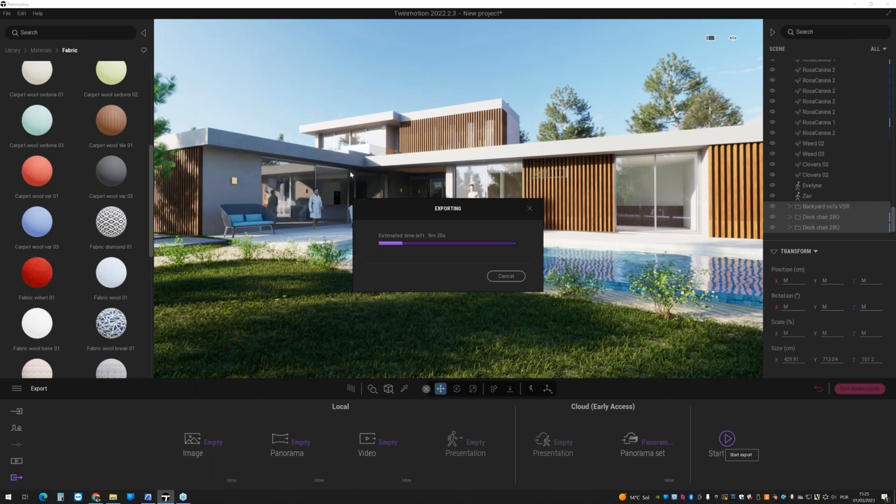
# - Switch to File Explorer, open the kitchen render from the image folder and browse on to the living room render
pyautogui.click(114, 498)
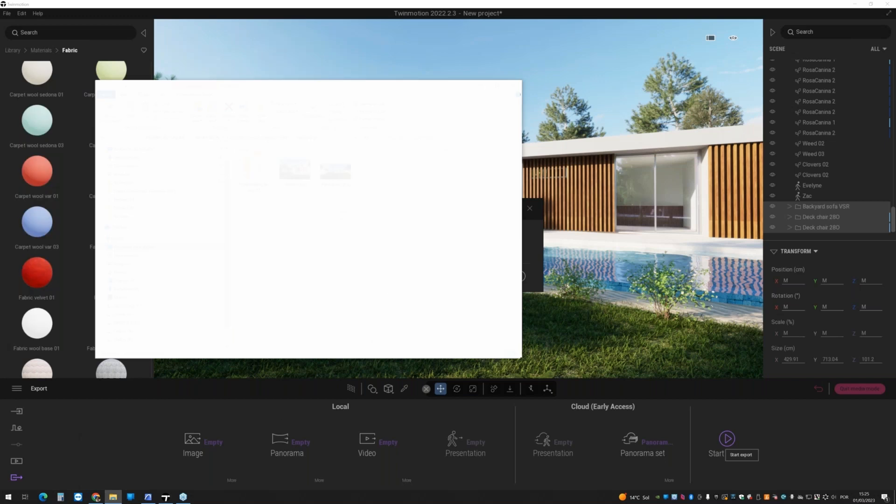
pyautogui.hotkey('alt', 'Left')
pyautogui.doubleClick(268, 168)
pyautogui.doubleClick(259, 169)
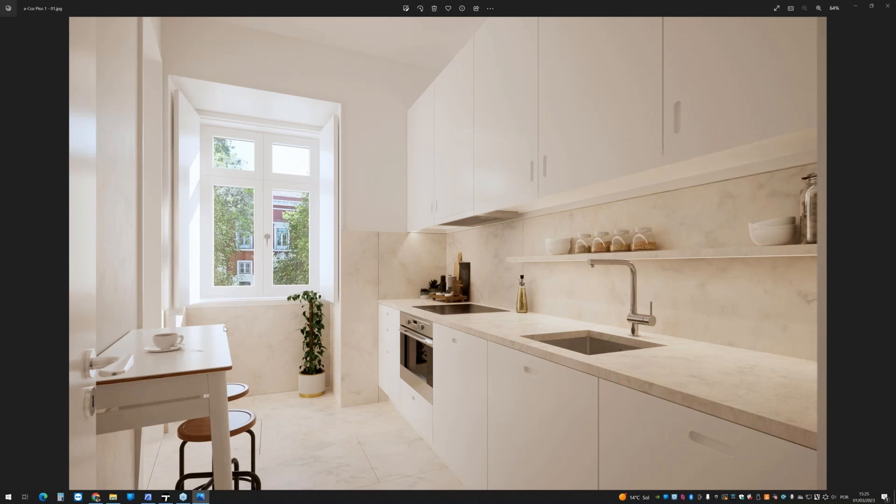
pyautogui.press('Right')
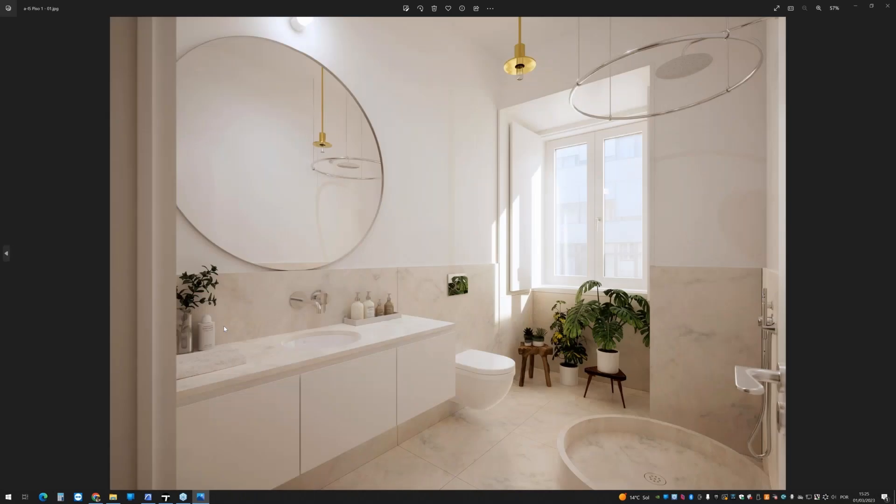
pyautogui.press('Right')
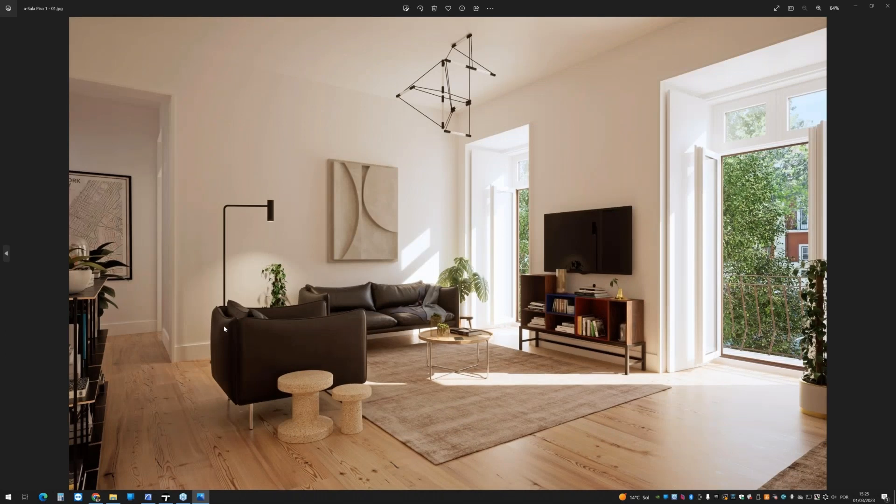
# - Examine the living room render up close, including the cork stools, leather sofa, coffee table and bookshelf
pyautogui.scroll(3, 224, 330)
pyautogui.scroll(4, 190, 394)
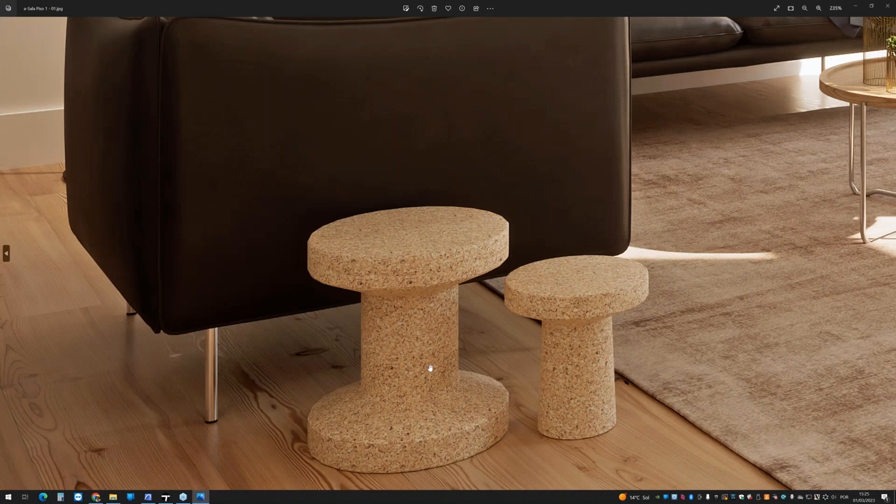
pyautogui.moveTo(239, 86); pyautogui.dragTo(0, 270)
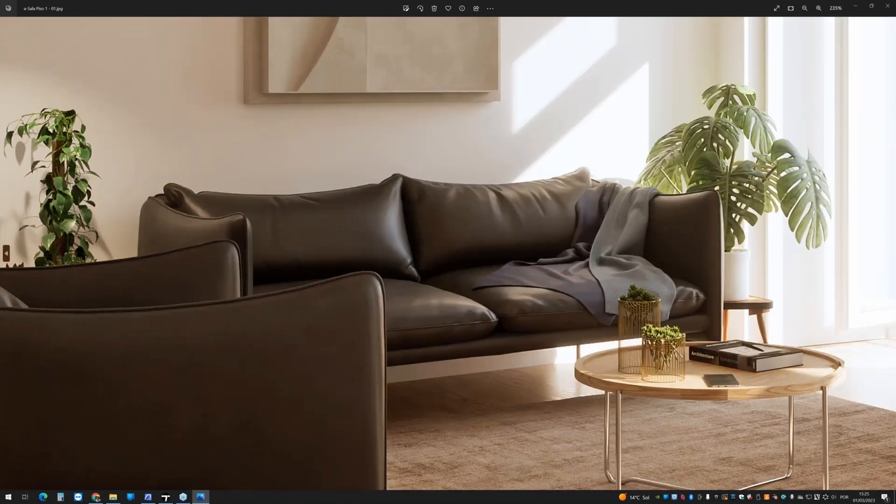
pyautogui.moveTo(689, 340); pyautogui.dragTo(395, 313)
pyautogui.scroll(-5, 395, 313)
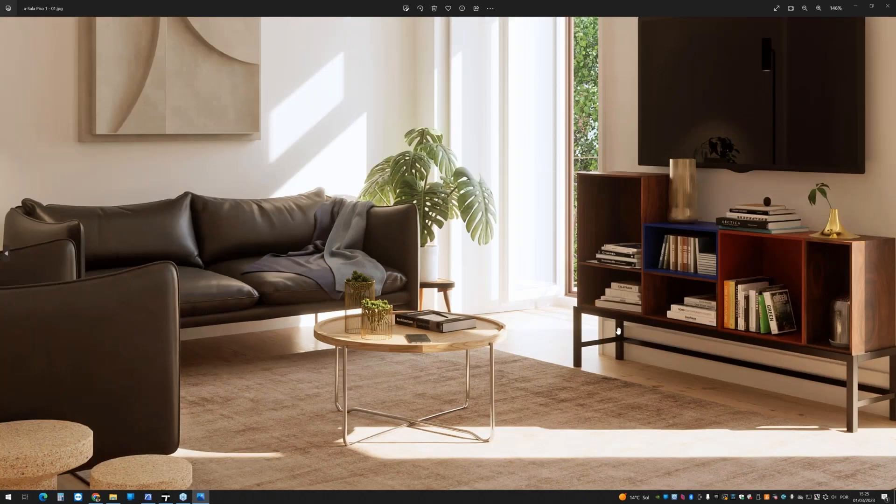
pyautogui.scroll(-3, 467, 304)
pyautogui.scroll(8, 466, 304)
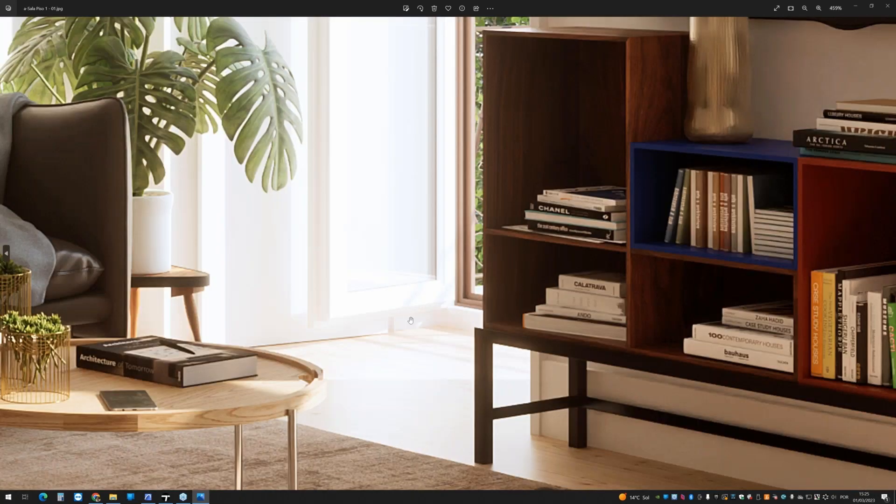
pyautogui.scroll(-4, 411, 321)
pyautogui.scroll(-6, 429, 252)
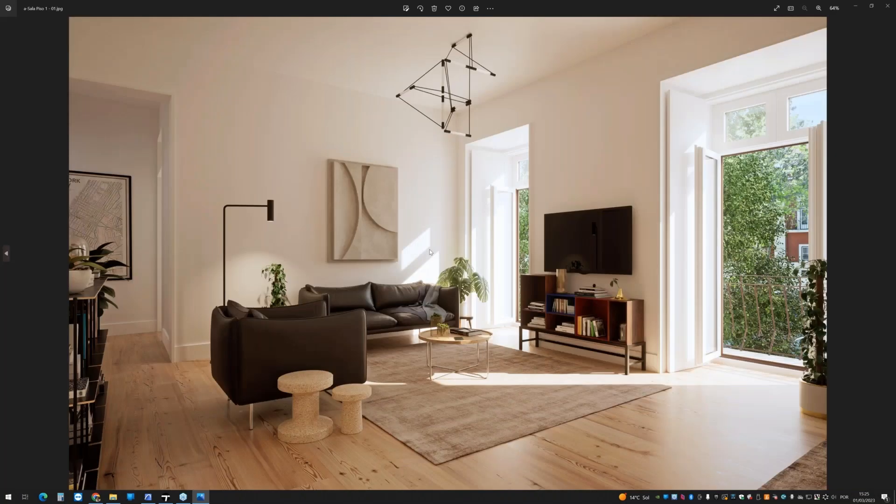
# - Browse the following renders, from the white kitchen to the building's front facade and aerial street view
pyautogui.press('Right')
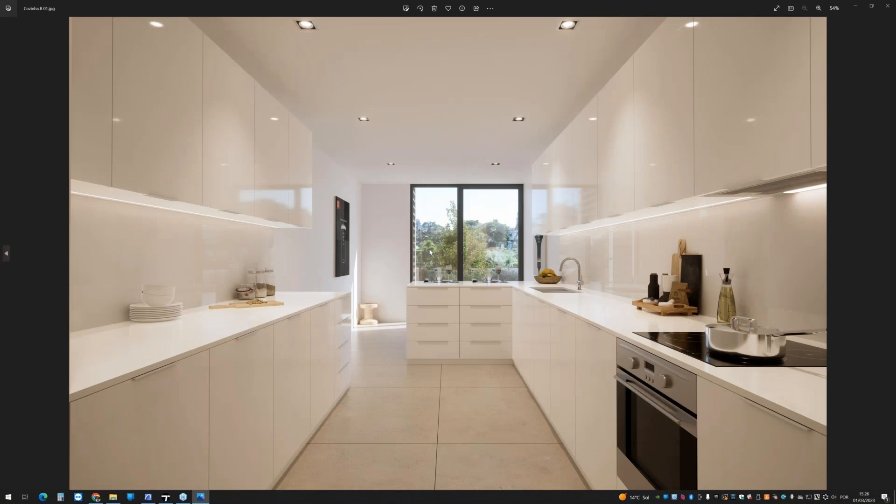
pyautogui.press('Right')
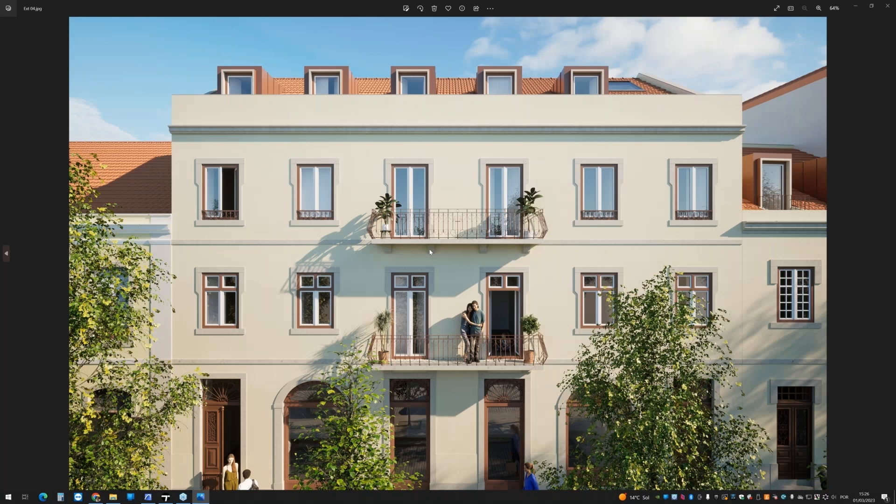
pyautogui.press('Right')
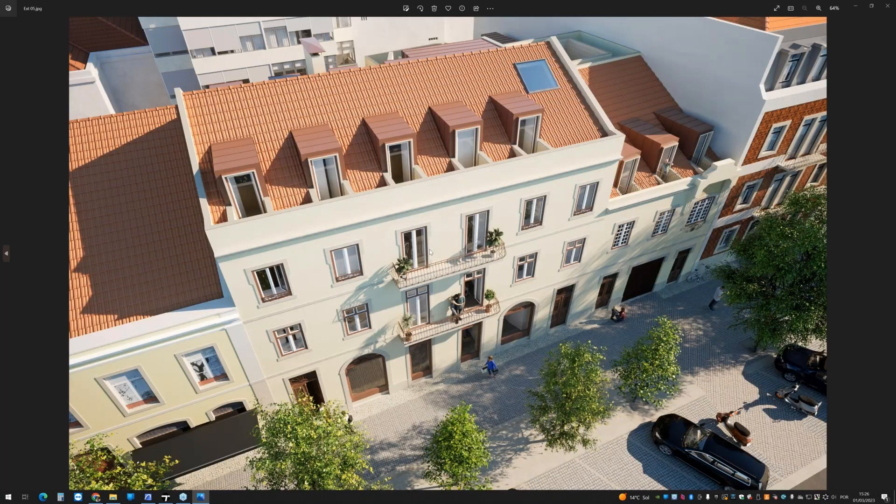
# - Browse the two following exterior renders of the white houses, then close the image viewer and put the image folder away
pyautogui.press('Right')
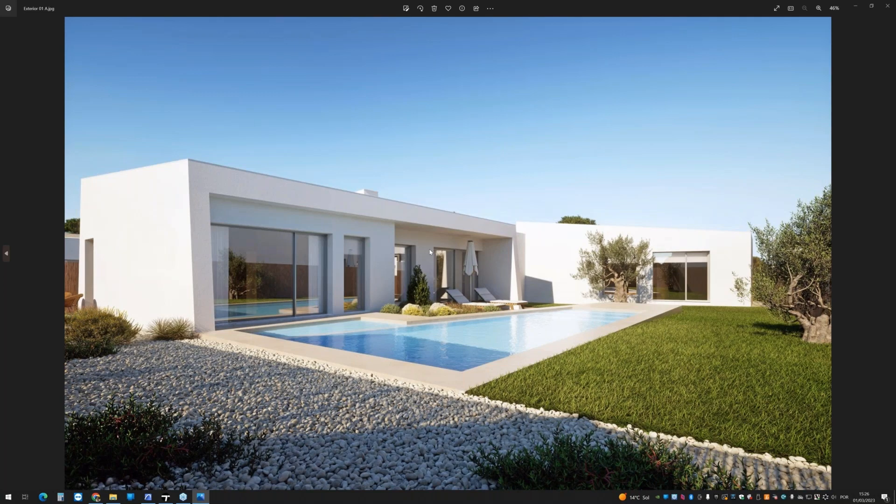
pyautogui.press('Right')
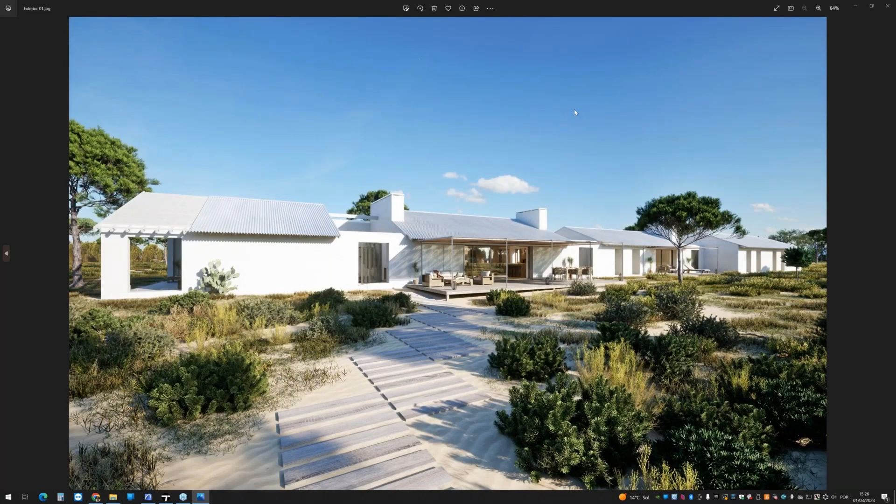
pyautogui.click(888, 6)
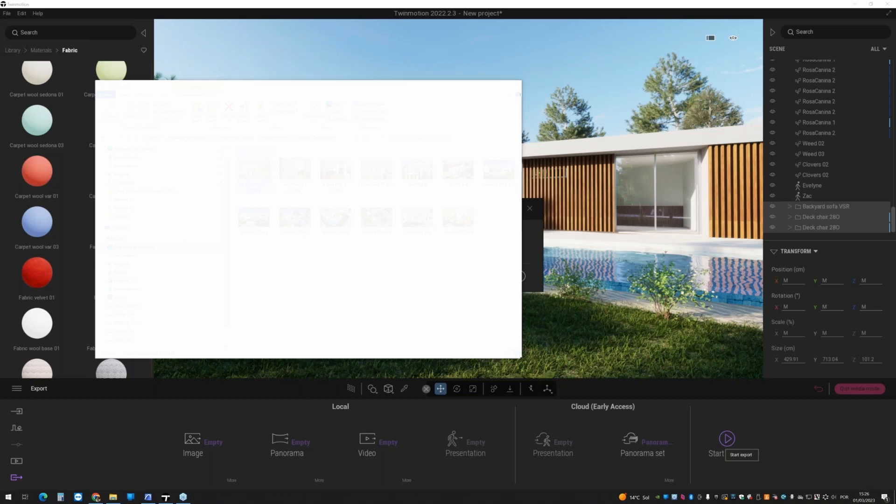
pyautogui.click(481, 85)
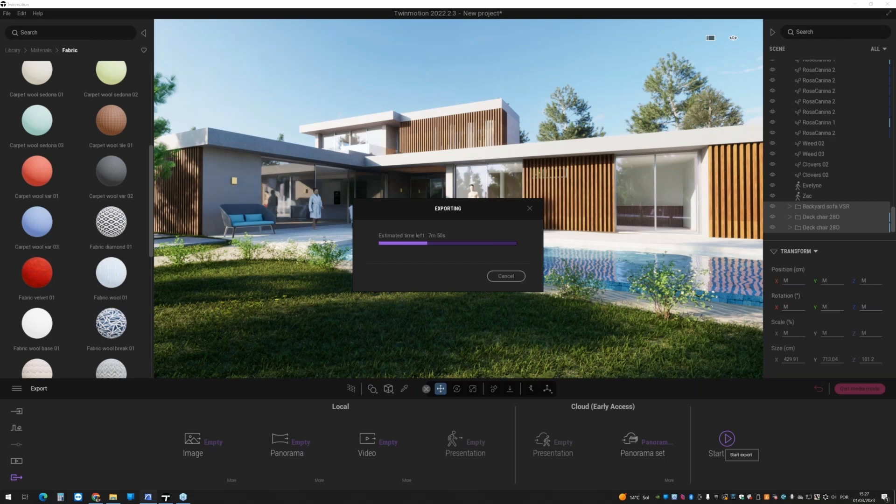
# - Switch to Archicad and inspect the 3D house model around the terrace wall, the kitchen glazing and the pool
pyautogui.click(148, 497)
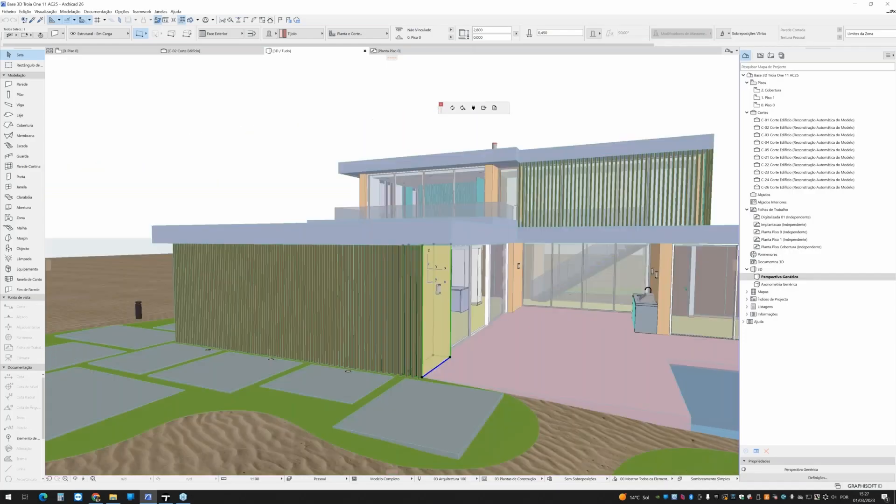
pyautogui.scroll(10, 442, 363)
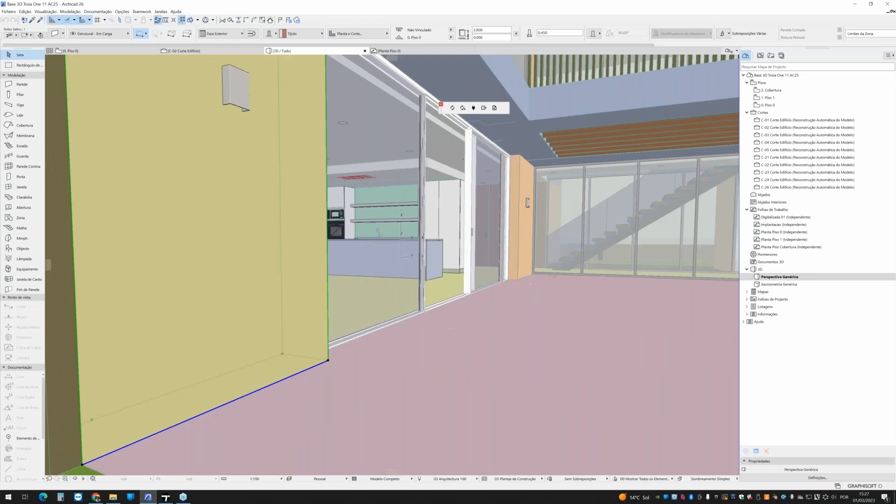
pyautogui.scroll(2, 324, 367)
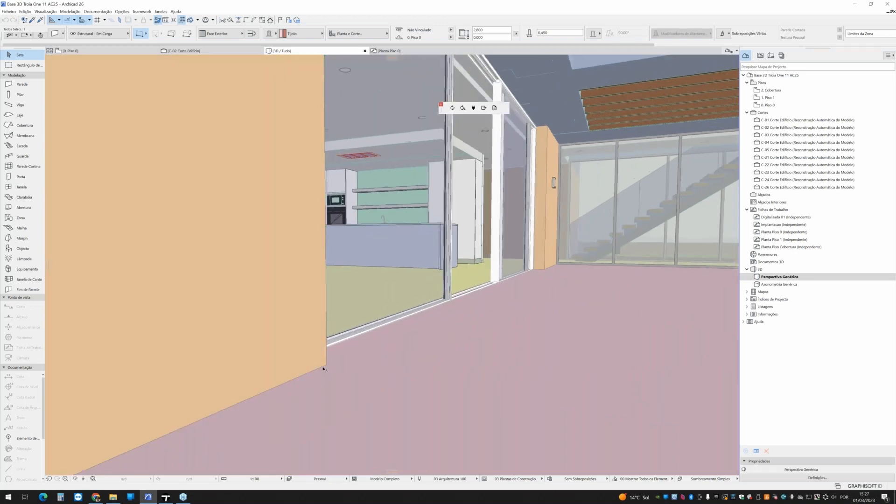
pyautogui.scroll(1, 323, 368)
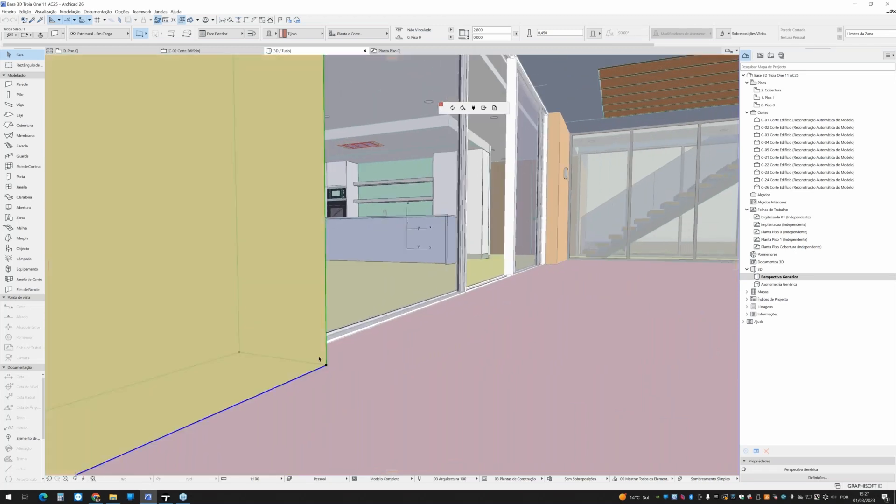
pyautogui.scroll(-10, 319, 359)
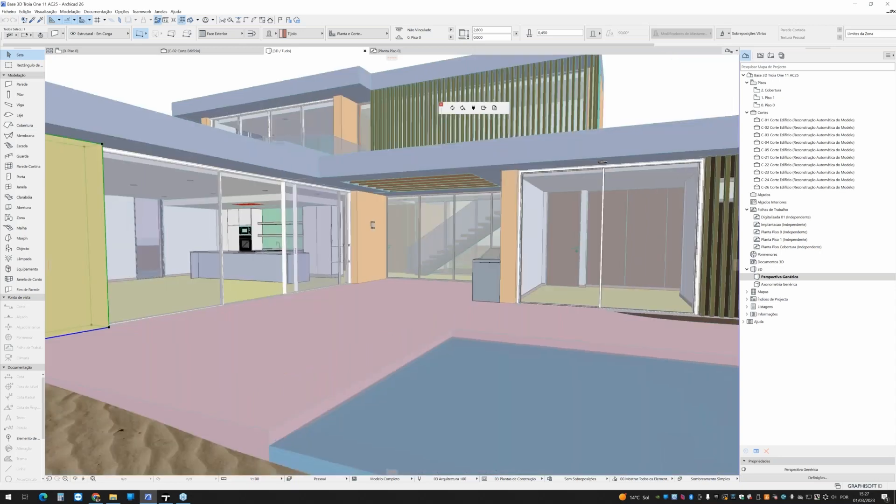
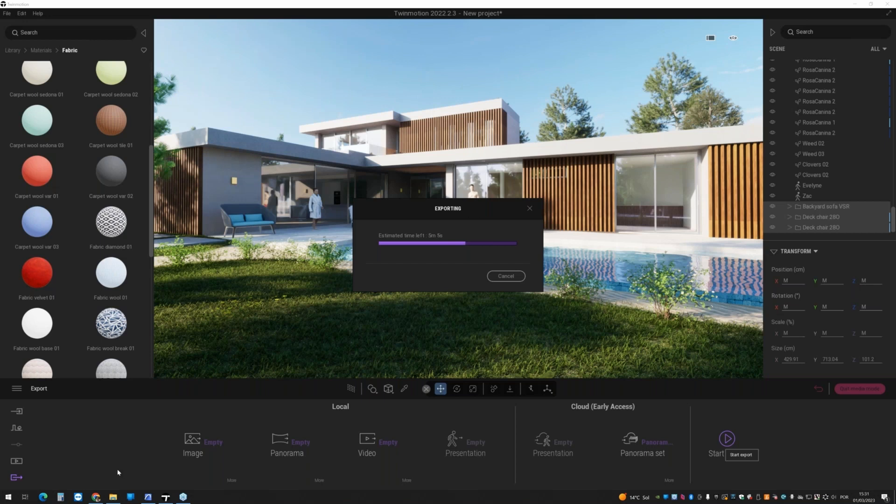
# - Open the white kitchen render Cozinha 8 01.jpg from the image folder, close it and return to the Twinmotion export
pyautogui.click(113, 497)
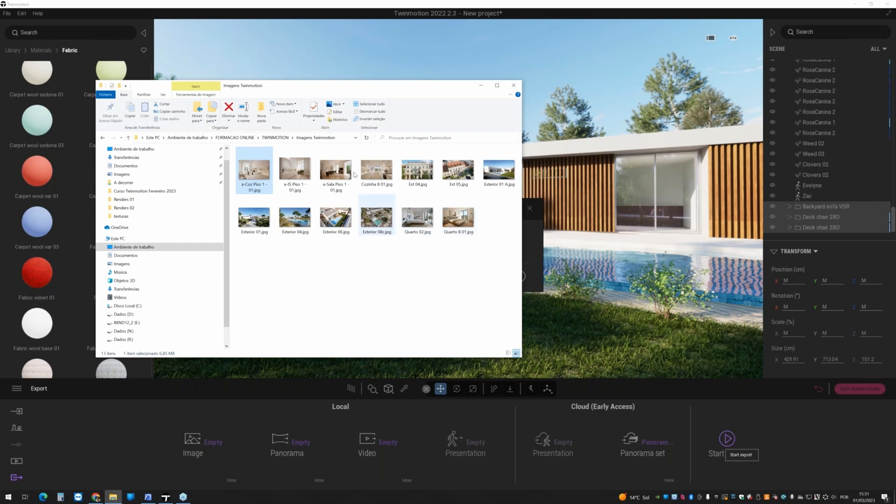
pyautogui.doubleClick(374, 176)
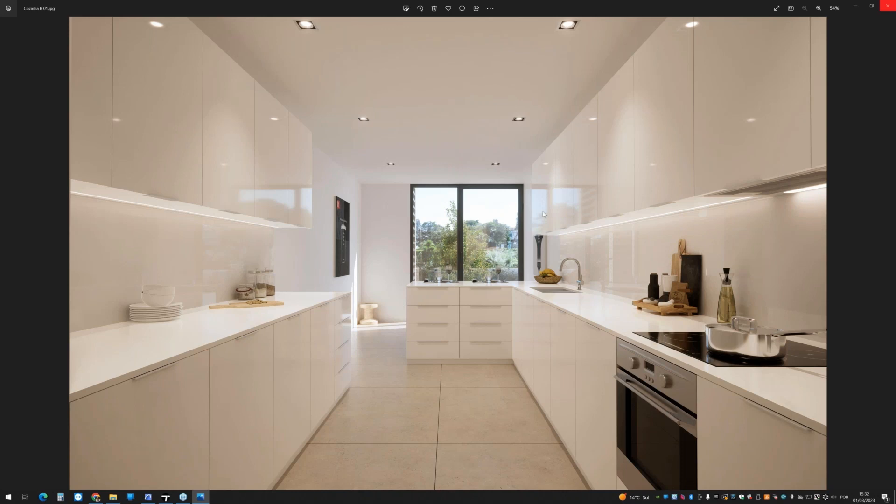
pyautogui.click(888, 6)
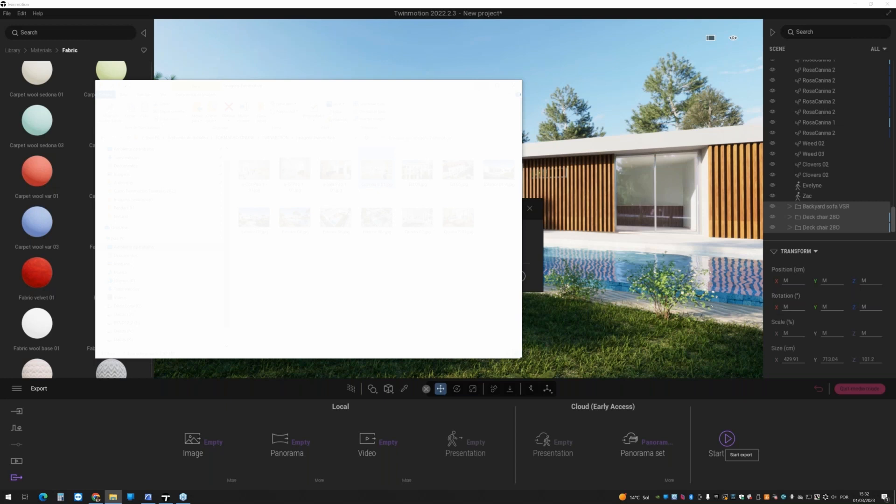
pyautogui.click(166, 497)
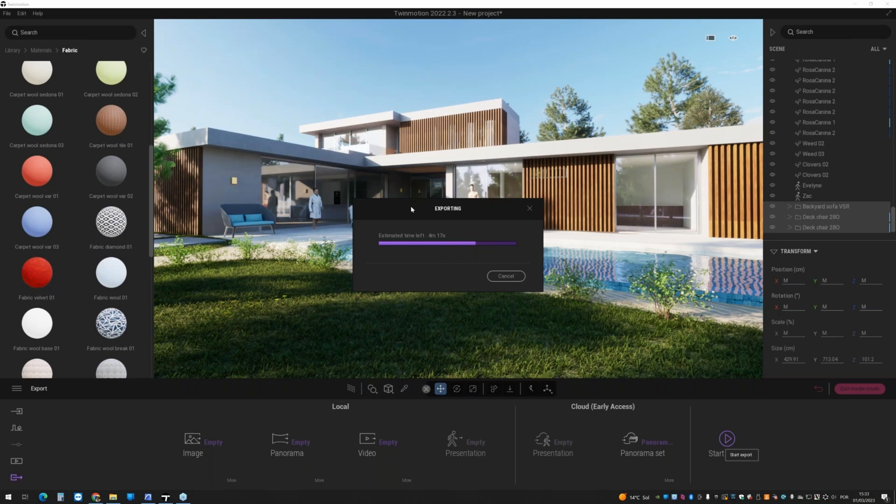
# - Switch to Chrome and skim the Twinmotion home page, including its licence options and showcase projects
pyautogui.click(96, 497)
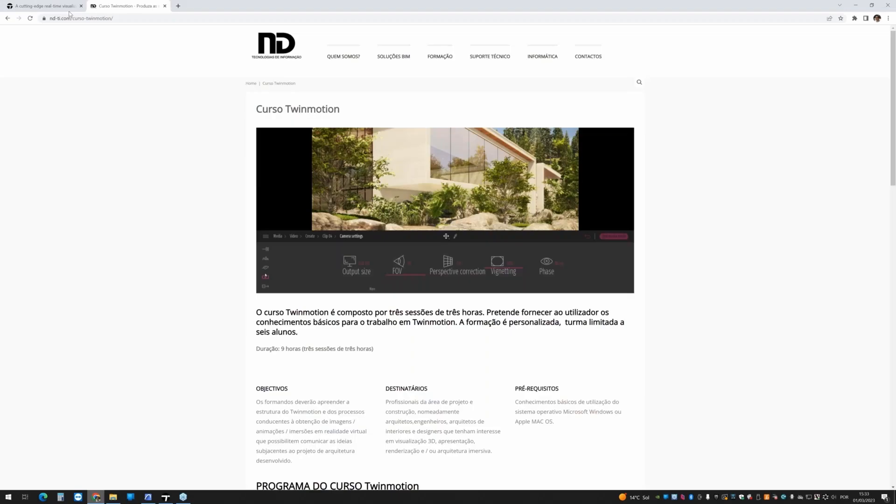
pyautogui.click(45, 6)
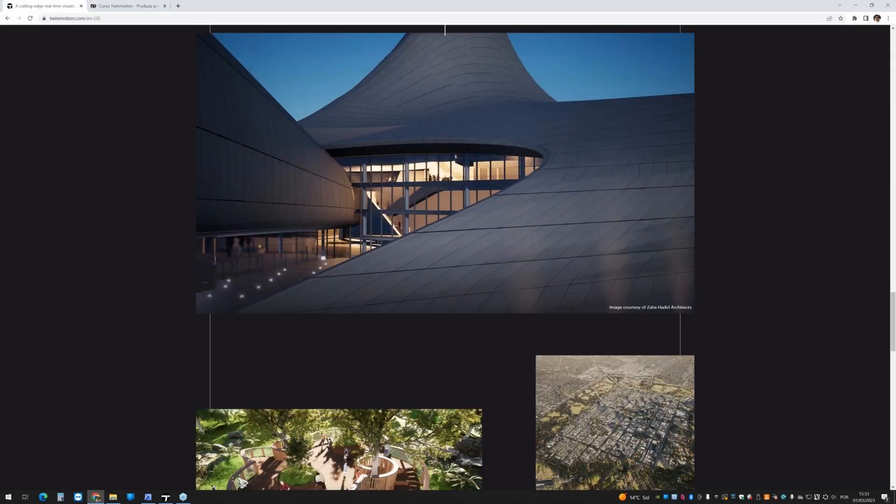
pyautogui.scroll(-20, 329, 150)
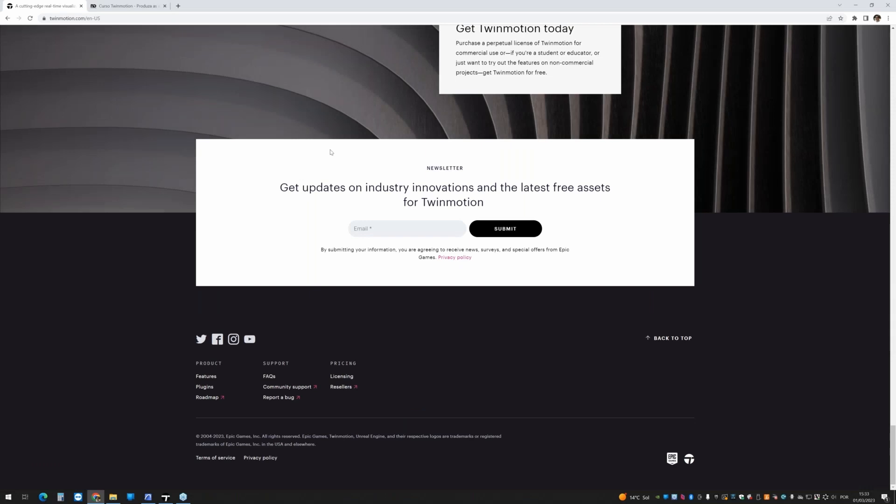
pyautogui.scroll(1, 332, 152)
pyautogui.scroll(10, 333, 153)
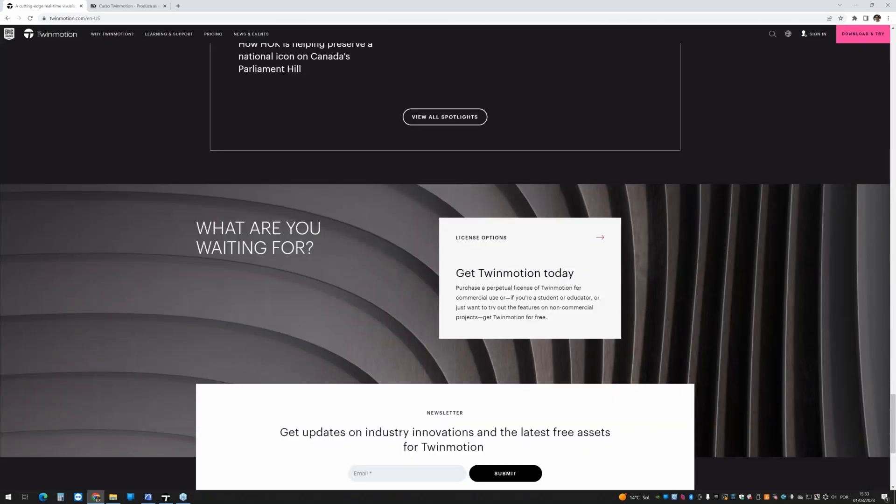
pyautogui.scroll(8, 333, 187)
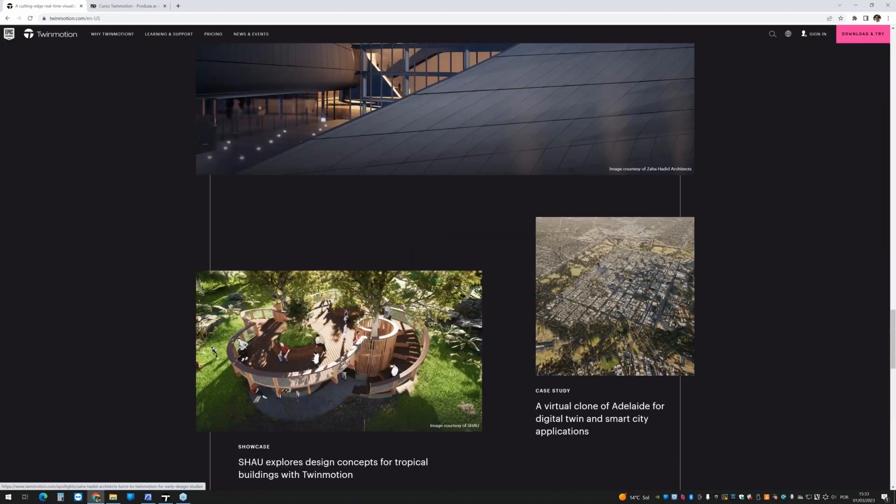
# - Open the Twinmotion product page among the BIM solutions on the ND website and go to its minimum specifications
pyautogui.click(128, 6)
pyautogui.moveTo(393, 56)
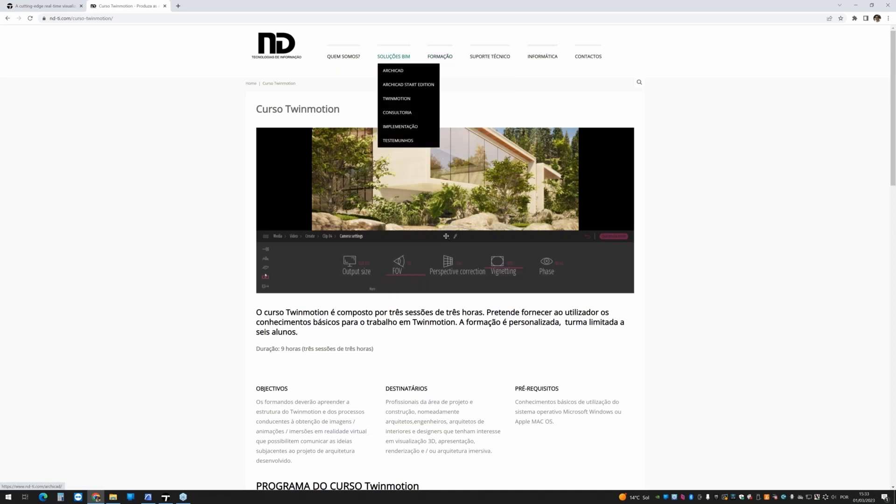
pyautogui.click(397, 99)
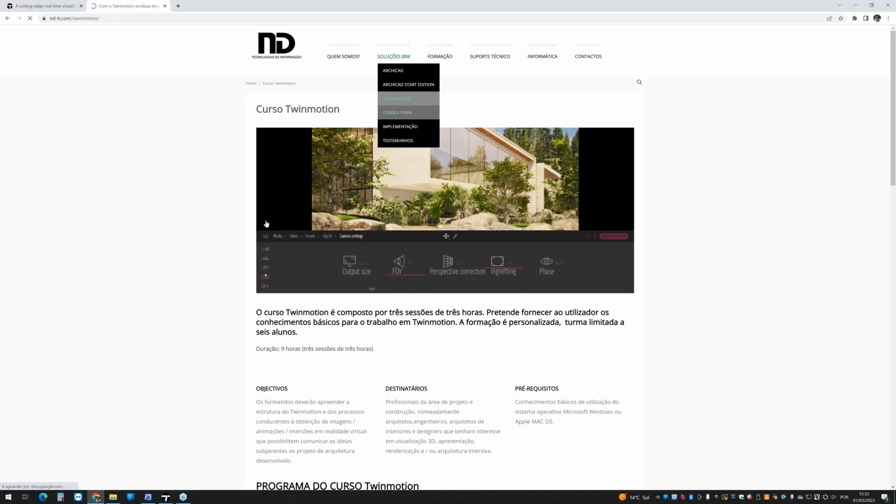
pyautogui.scroll(-4, 266, 224)
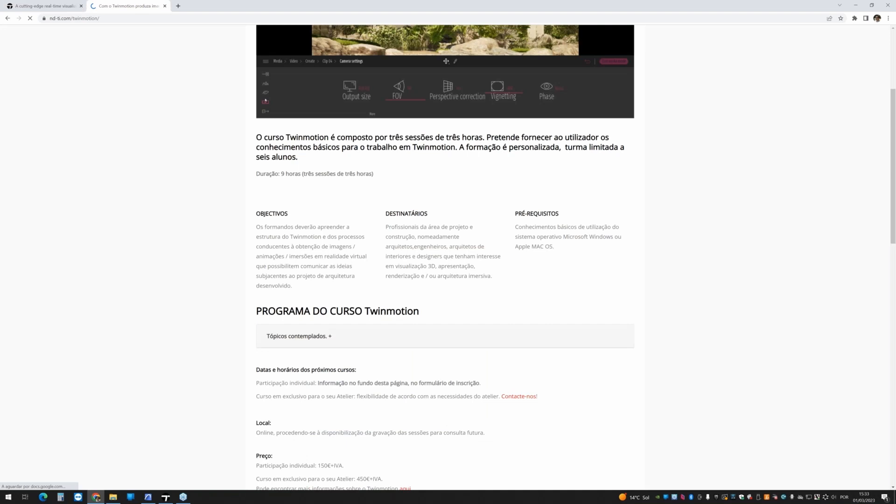
pyautogui.scroll(-10, 266, 224)
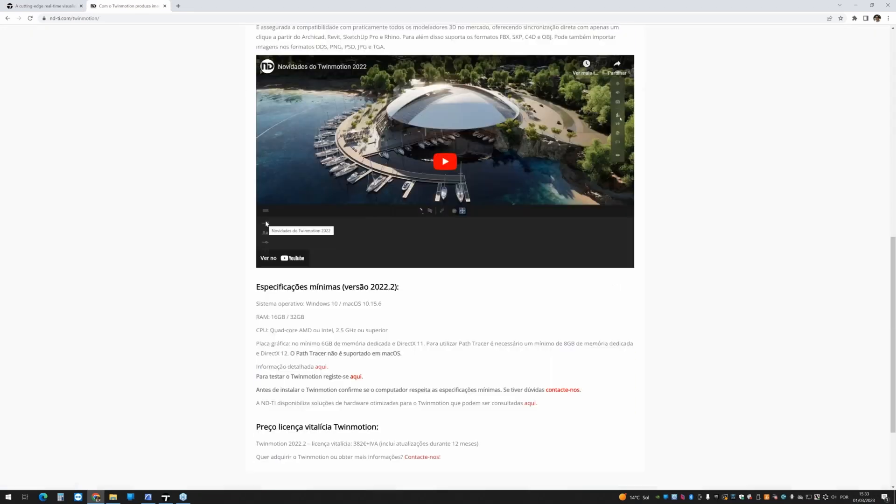
pyautogui.scroll(-1, 266, 224)
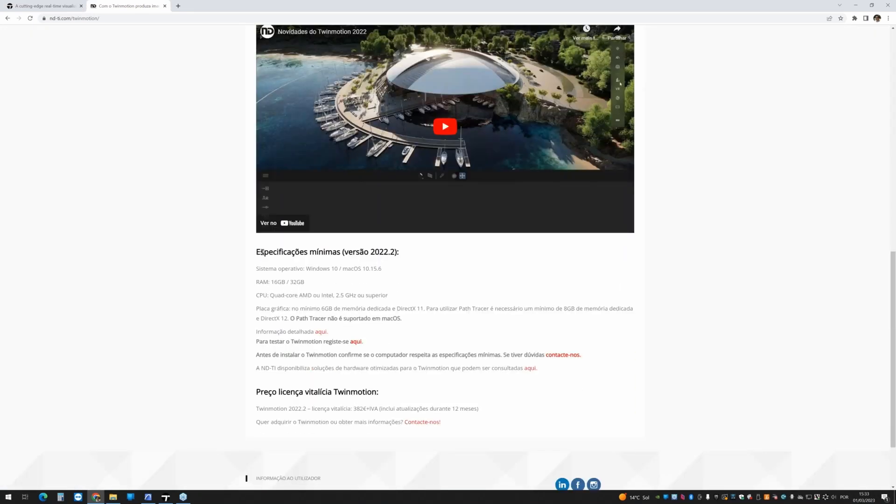
# - Highlight the minimum specifications heading, the 6GB and DirectX 11 graphics requirement and the 8GB for Path Tracer, then check the Twinmotion export
pyautogui.moveTo(257, 252); pyautogui.dragTo(407, 256)
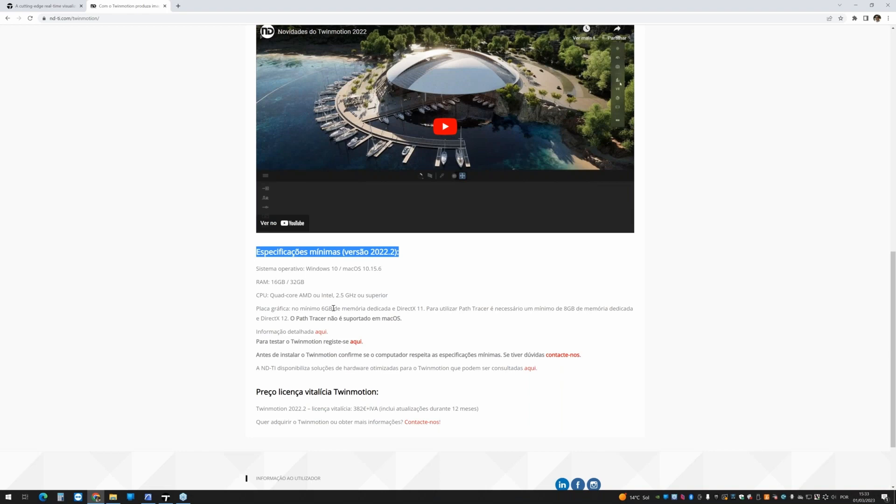
pyautogui.moveTo(321, 309); pyautogui.dragTo(425, 311)
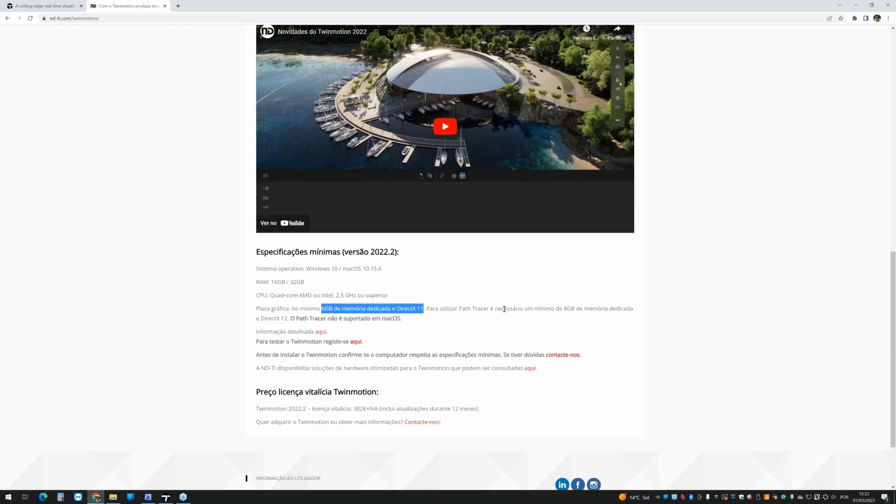
pyautogui.doubleClick(576, 310)
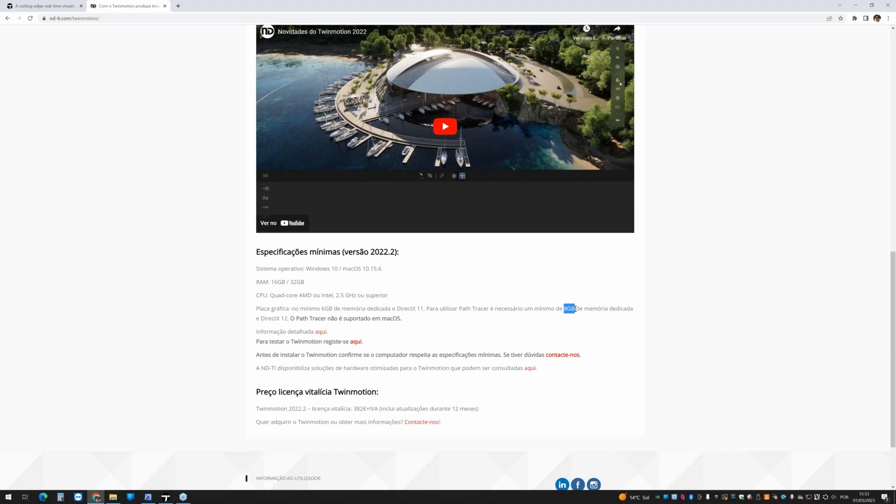
pyautogui.moveTo(577, 309); pyautogui.dragTo(576, 310)
pyautogui.click(166, 498)
# - Open the Twinmotion training course page on the ND website and expand the list of topics covered
pyautogui.scroll(3, 350, 211)
pyautogui.scroll(8, 423, 59)
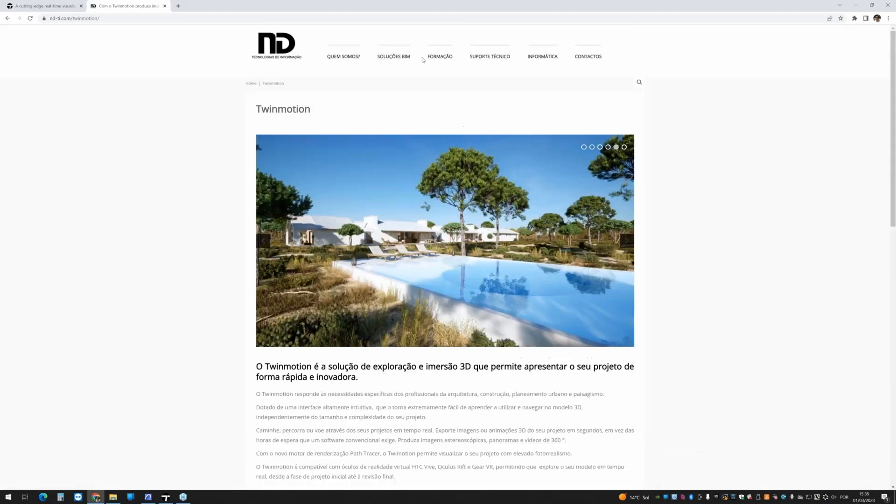
pyautogui.click(442, 56)
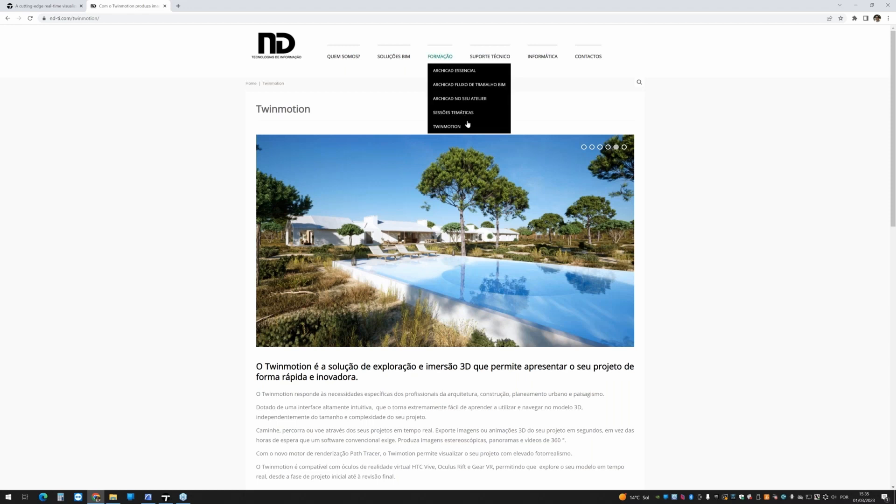
pyautogui.click(467, 125)
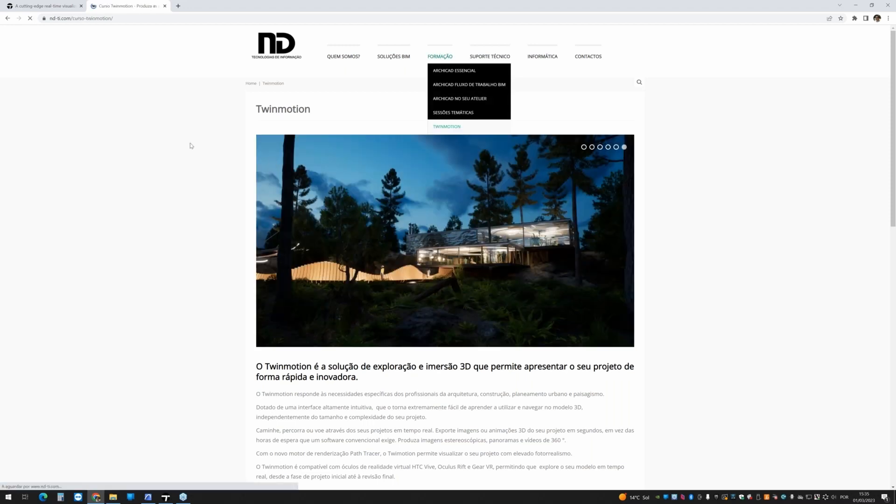
pyautogui.scroll(-4, 190, 147)
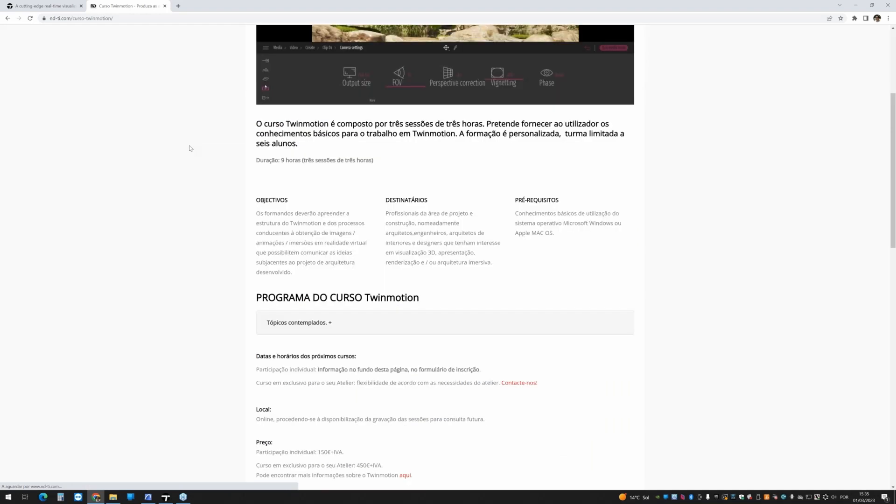
pyautogui.scroll(-3, 191, 148)
pyautogui.click(299, 171)
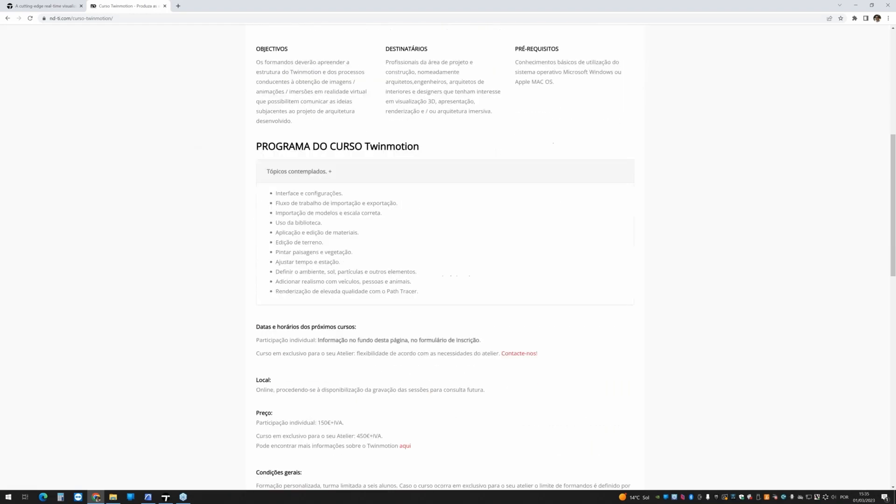
# - Read through the course programme and highlight the sentence about online delivery and session recordings under Local
pyautogui.scroll(-1, 363, 278)
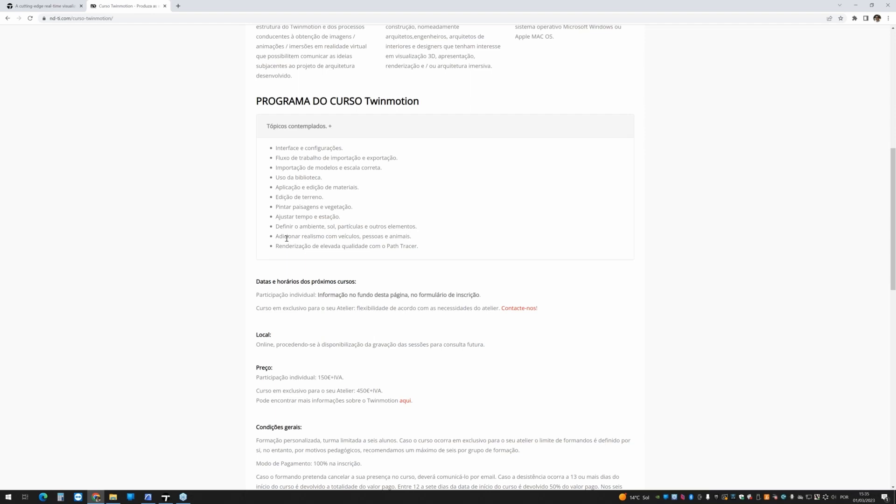
pyautogui.scroll(-1, 262, 273)
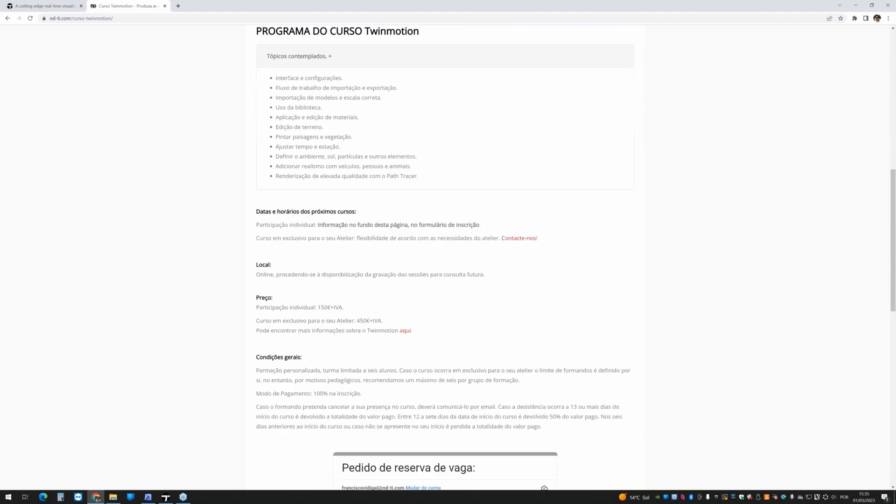
pyautogui.tripleClick(274, 274)
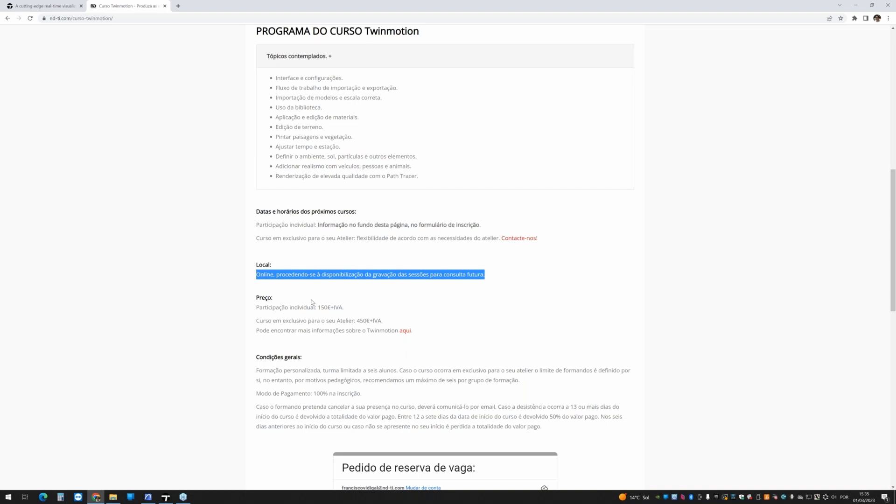
# - Highlight the class size limit, the 150€+IVA individual price and the 450€+IVA exclusive atelier price on the Twinmotion course page
pyautogui.click(347, 208)
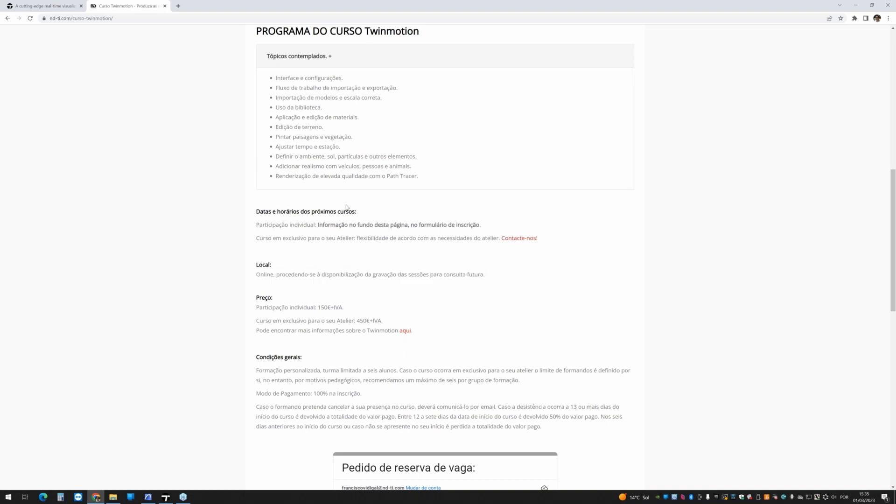
pyautogui.moveTo(363, 371); pyautogui.dragTo(397, 371)
pyautogui.moveTo(318, 308); pyautogui.dragTo(343, 308)
pyautogui.moveTo(357, 316); pyautogui.dragTo(383, 322)
pyautogui.click(360, 322)
pyautogui.click(380, 321)
pyautogui.moveTo(383, 321); pyautogui.dragTo(356, 322)
# - Check the panorama upload in Twinmotion, then return to the course page in Chrome and view its place reservation form
pyautogui.scroll(-1, 287, 316)
pyautogui.hotkey('alt', 'Tab')
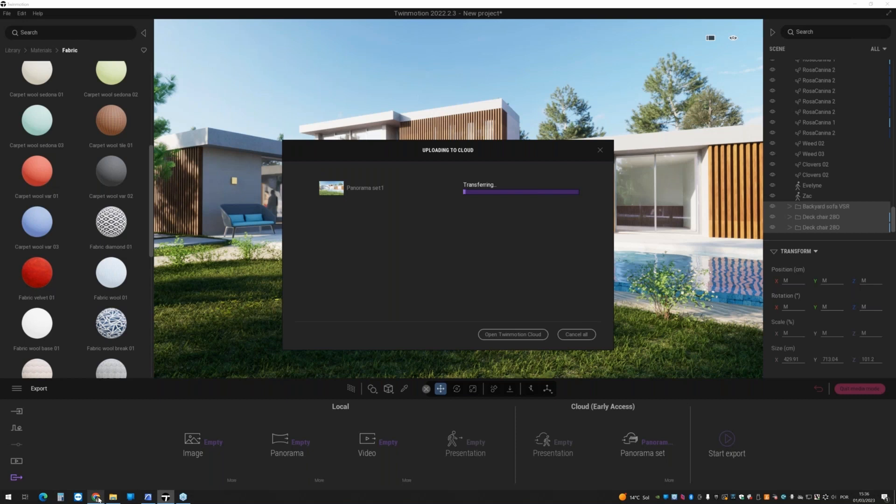
pyautogui.click(97, 497)
pyautogui.scroll(-4, 320, 336)
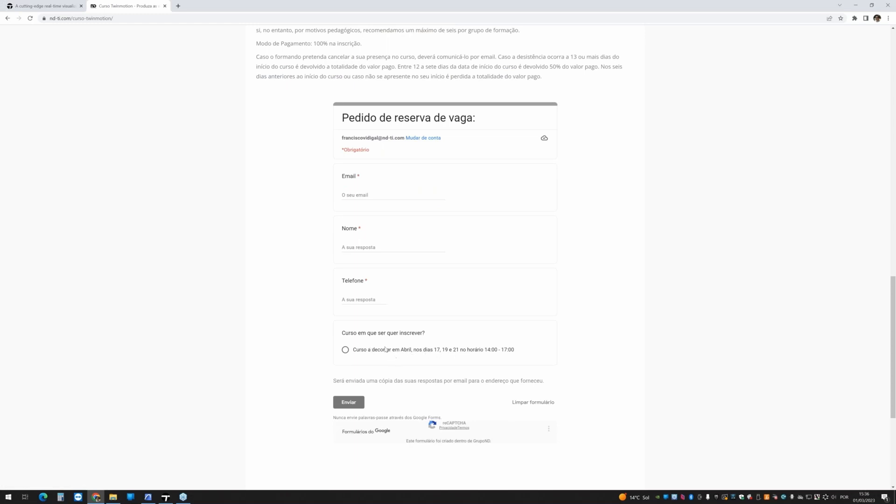
pyautogui.scroll(2, 351, 250)
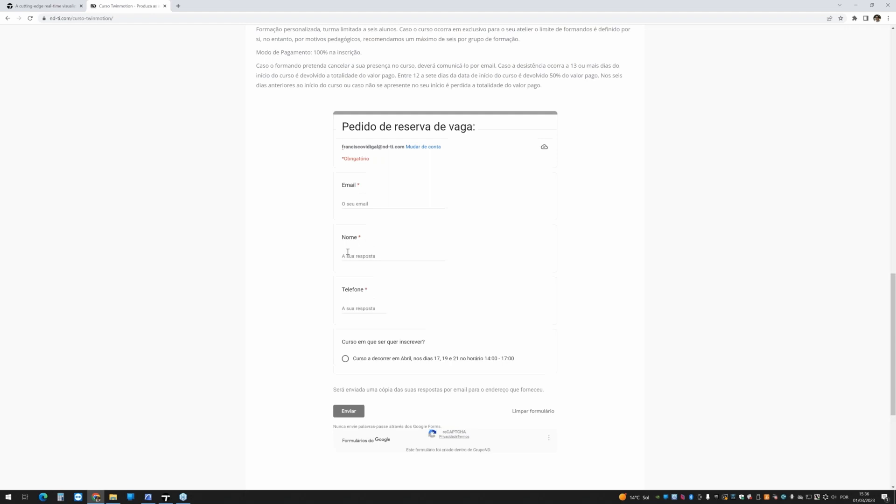
# - Switch to Twinmotion, open Twinmotion Cloud from the finished upload and select the "Apresentacao moradia" panorama set
pyautogui.click(165, 497)
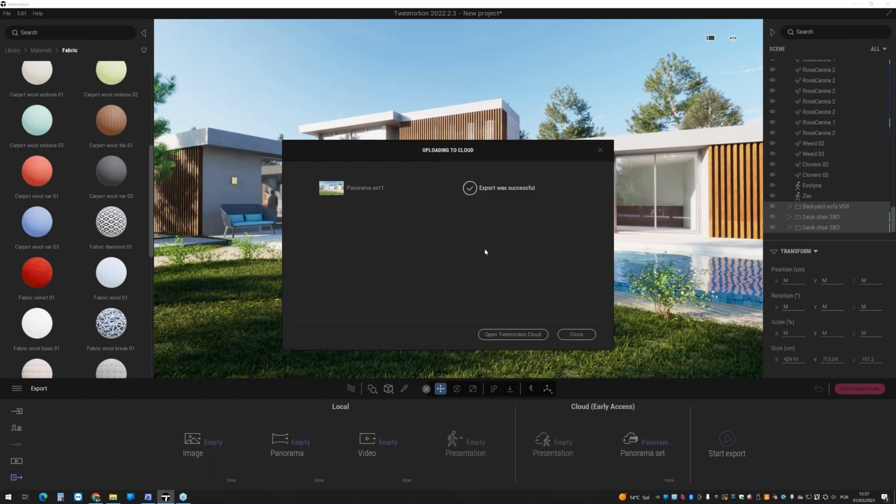
pyautogui.click(511, 336)
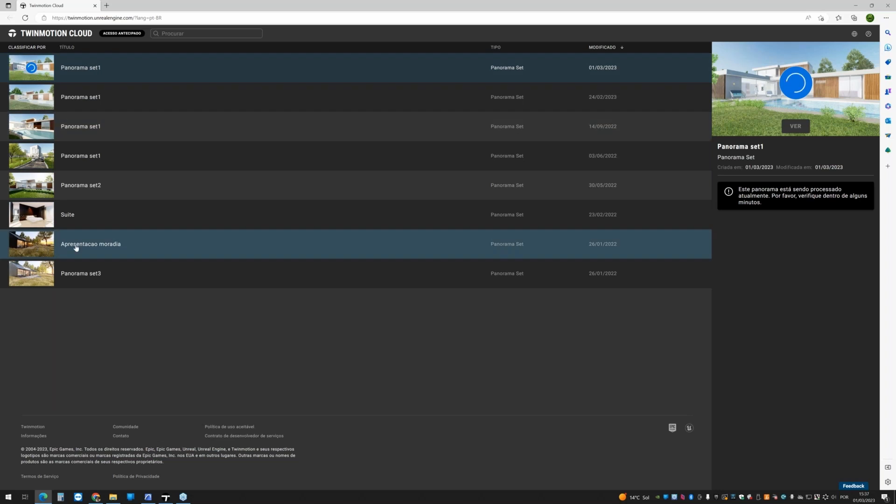
pyautogui.click(76, 248)
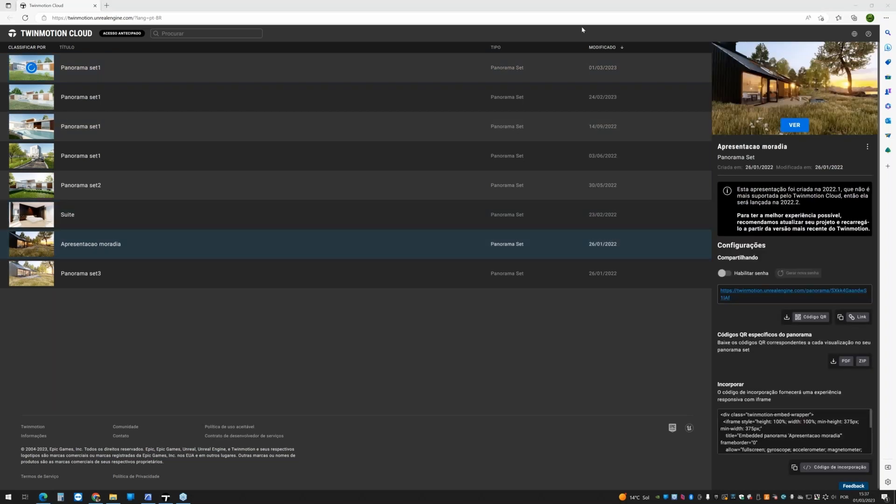
# - Turn password protection on and back off for the Apresentacao moradia set, and highlight its embed description
pyautogui.click(728, 276)
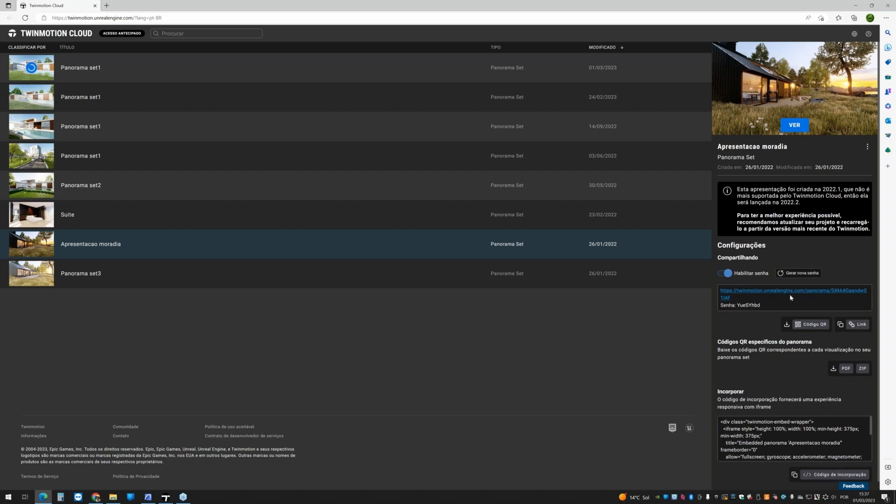
pyautogui.click(724, 276)
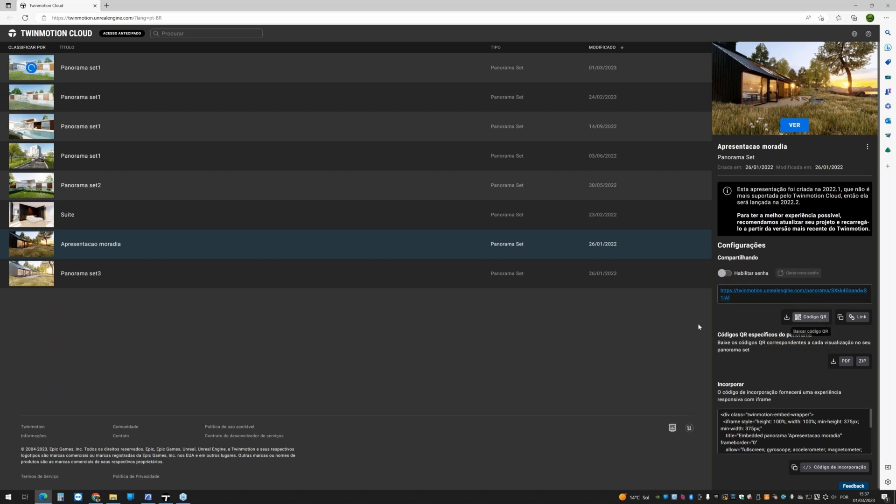
pyautogui.moveTo(723, 416); pyautogui.dragTo(791, 373)
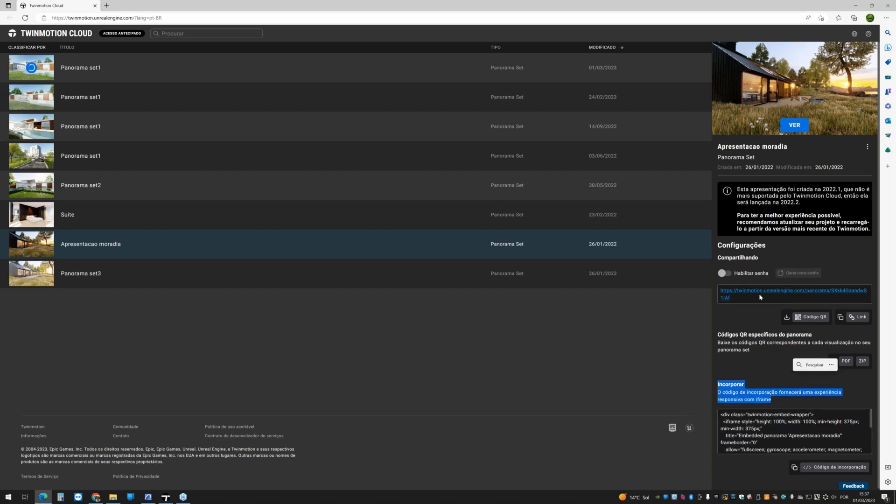
pyautogui.click(787, 254)
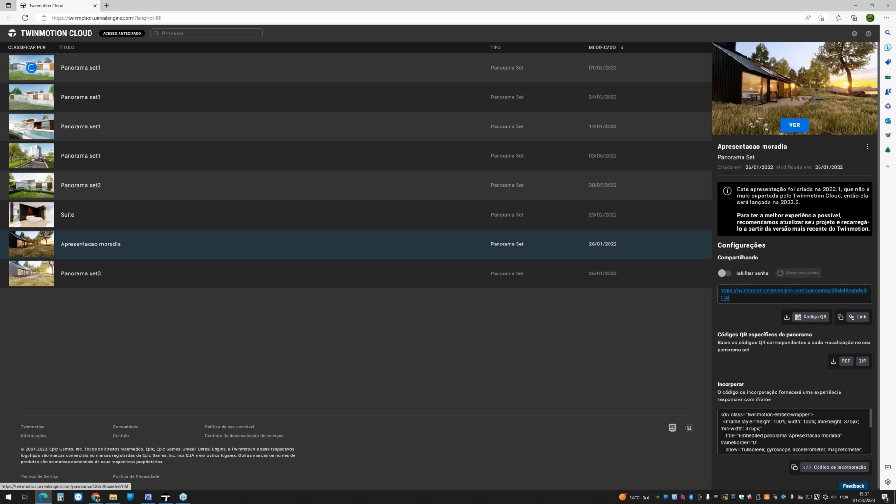
# - Open the shared link of the Apresentacao moradia set, dismiss the controls help, look around the exterior and switch to the dining room panorama
pyautogui.click(794, 290)
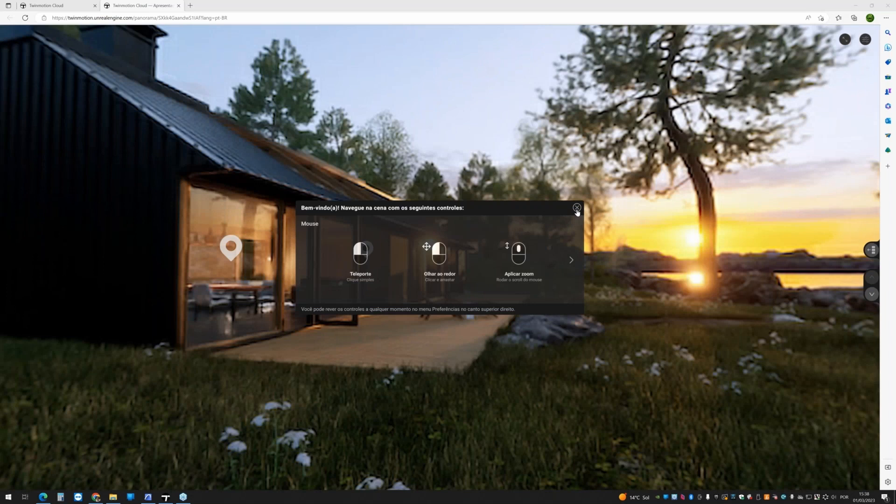
pyautogui.click(577, 209)
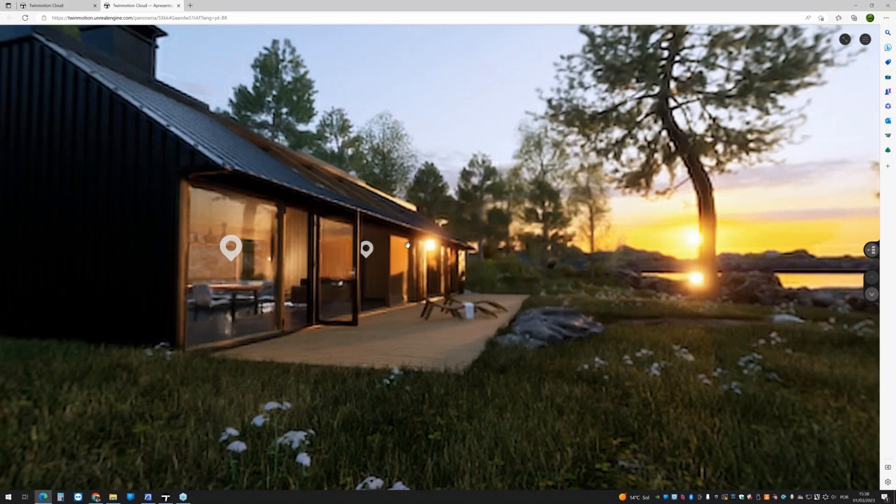
pyautogui.moveTo(407, 245); pyautogui.dragTo(498, 260)
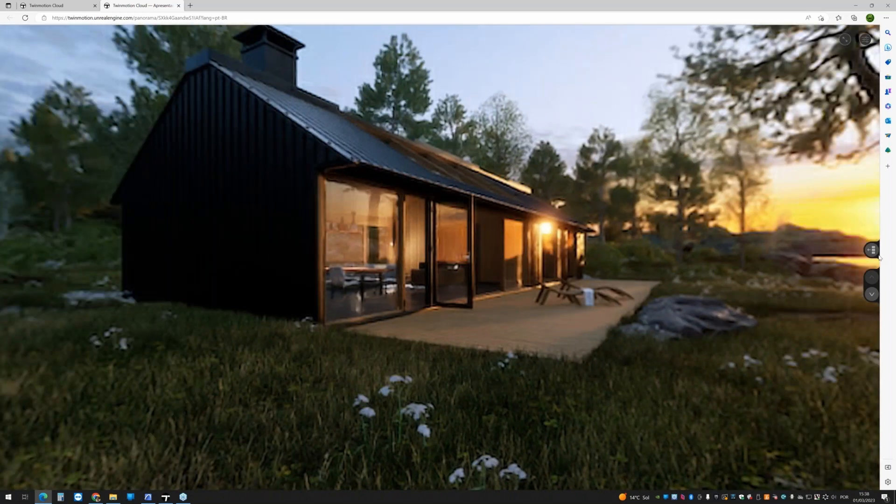
pyautogui.click(873, 251)
pyautogui.click(861, 238)
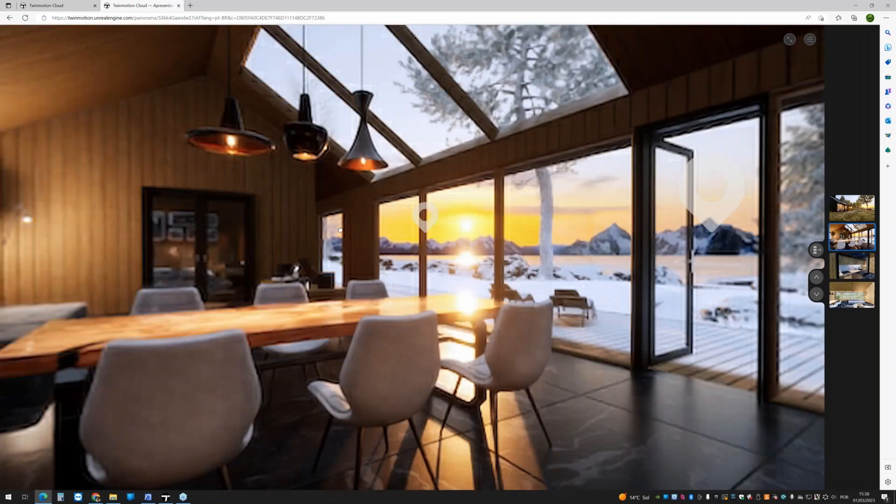
# - Look around the interior panoramas of the house, from the dining room to the living room and kitchen
pyautogui.moveTo(340, 230); pyautogui.dragTo(300, 237)
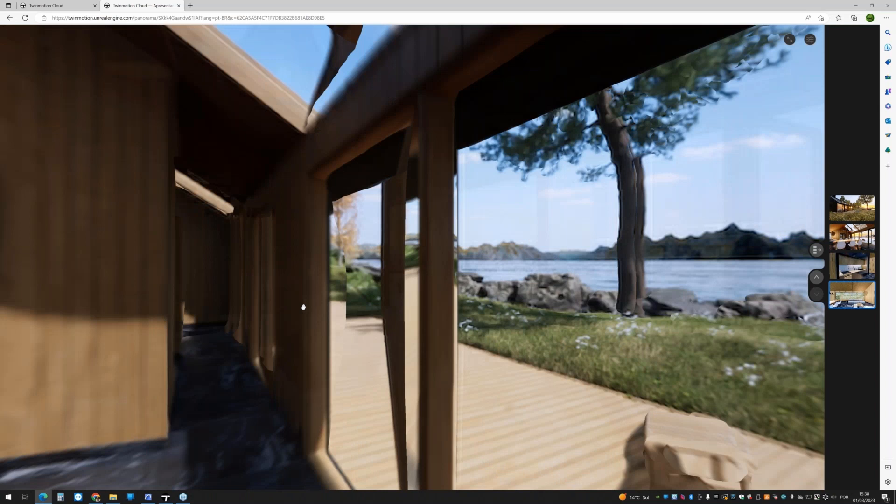
pyautogui.moveTo(304, 306); pyautogui.dragTo(647, 268)
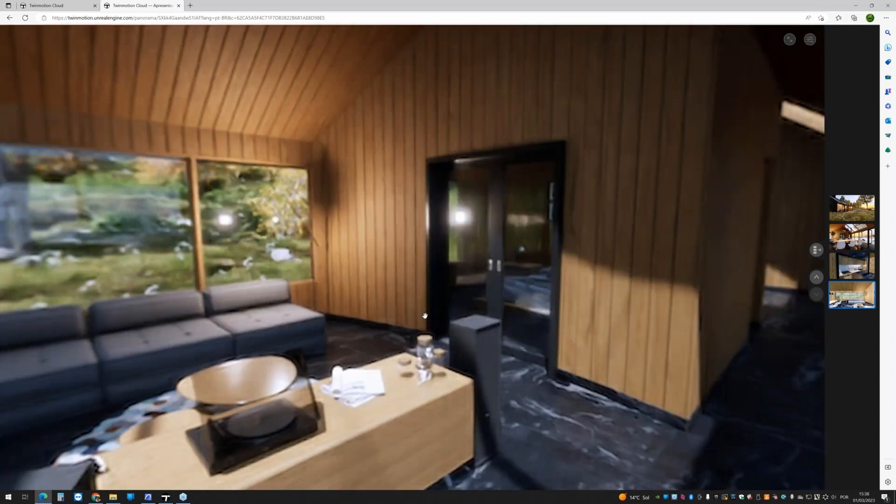
pyautogui.moveTo(426, 317); pyautogui.dragTo(668, 313)
pyautogui.moveTo(270, 311); pyautogui.dragTo(430, 366)
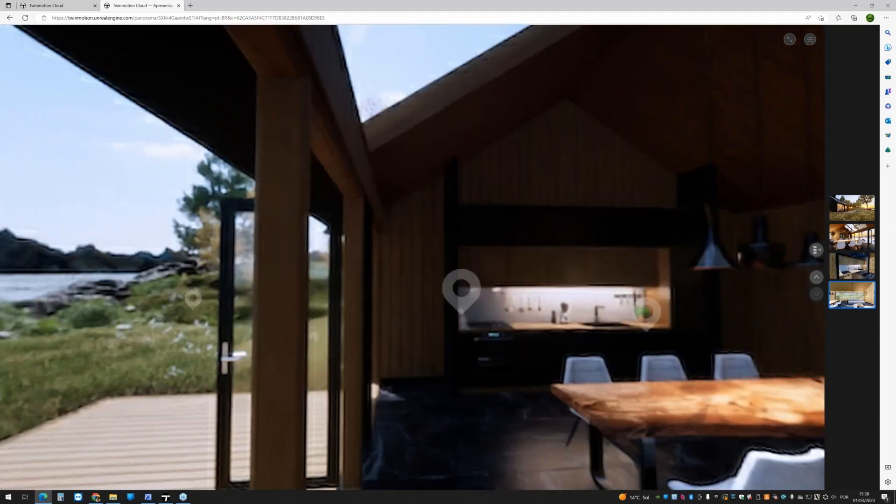
# - Back in the cloud library, disable the password for Panorama set1 dated 01/03/2023 and open its shared link
pyautogui.click(59, 6)
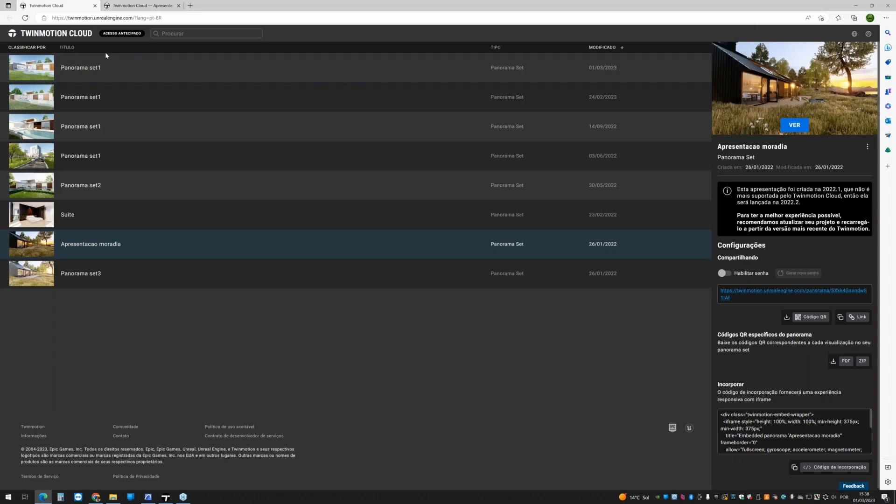
pyautogui.click(83, 67)
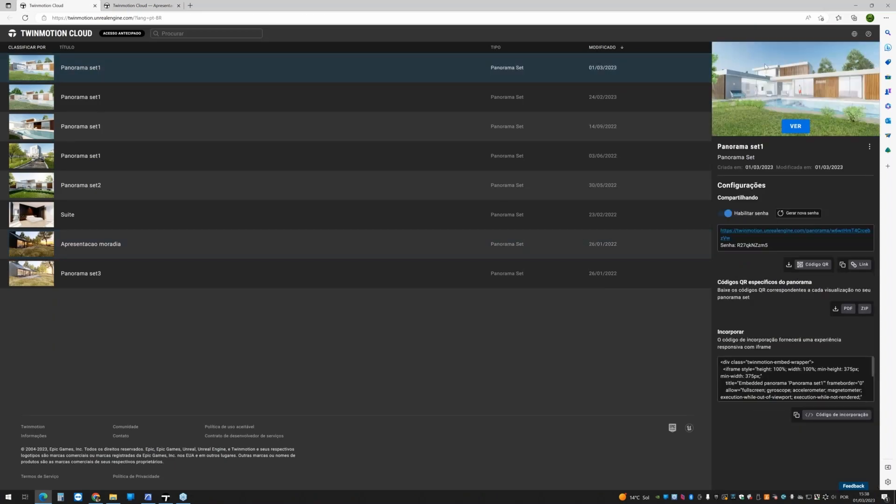
pyautogui.click(787, 234)
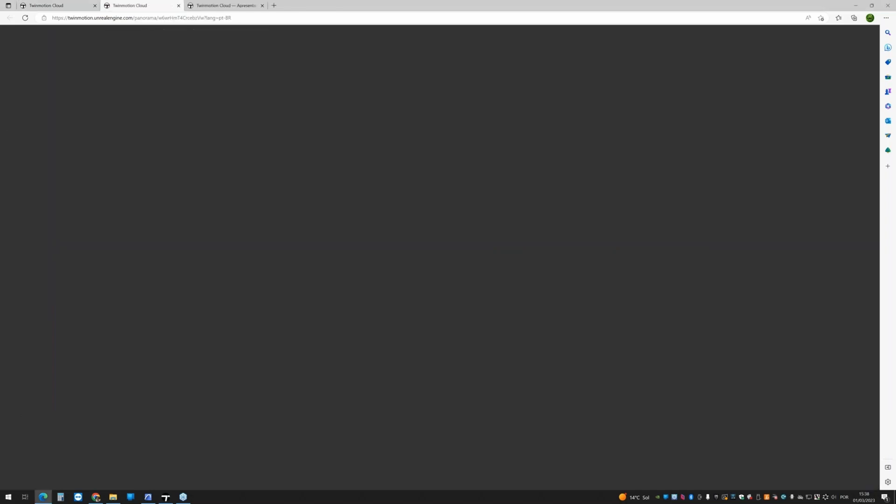
pyautogui.click(179, 6)
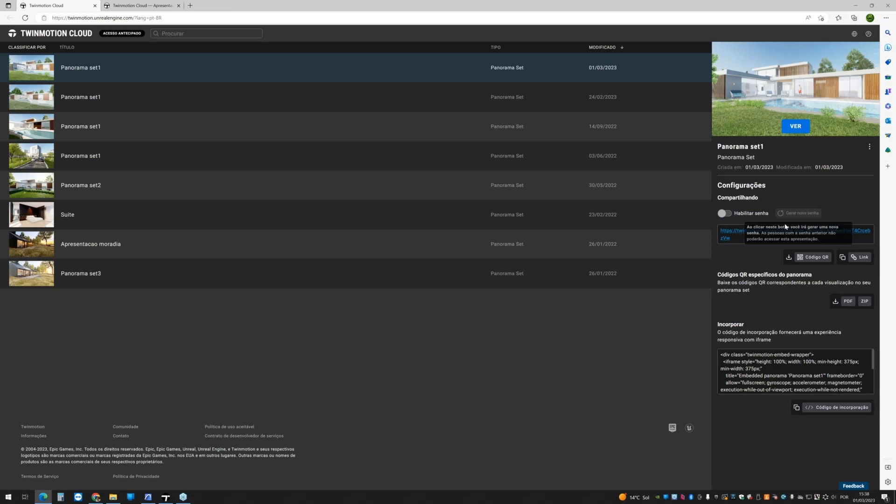
pyautogui.click(776, 234)
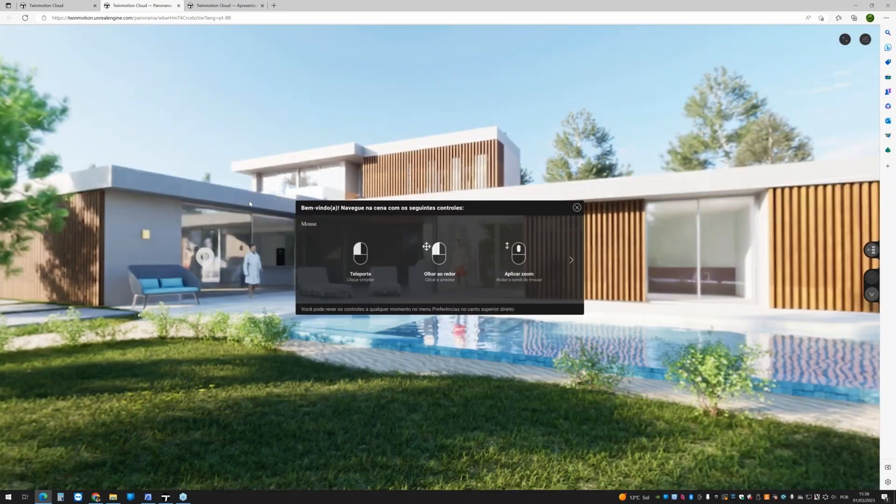
# - Dismiss the controls help, look around the pool house garden panorama, then teleport to the terrace viewpoint and look around there
pyautogui.click(577, 208)
pyautogui.moveTo(378, 212); pyautogui.dragTo(533, 112)
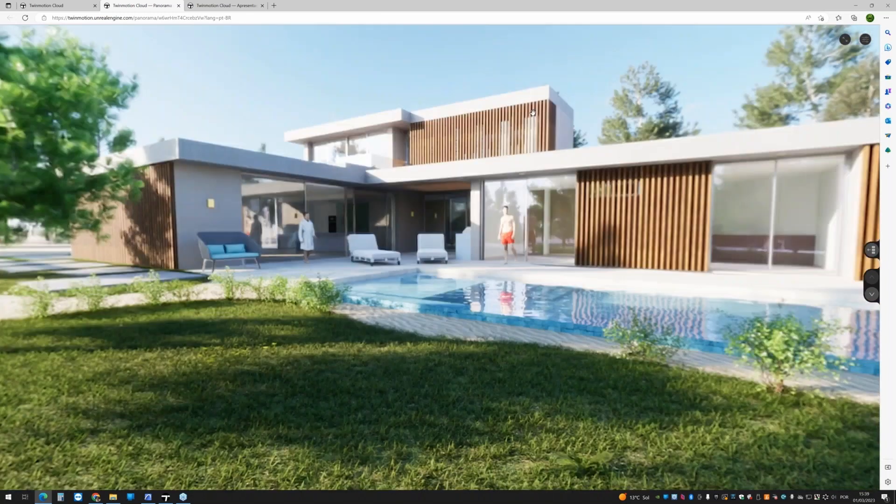
pyautogui.scroll(1, 459, 169)
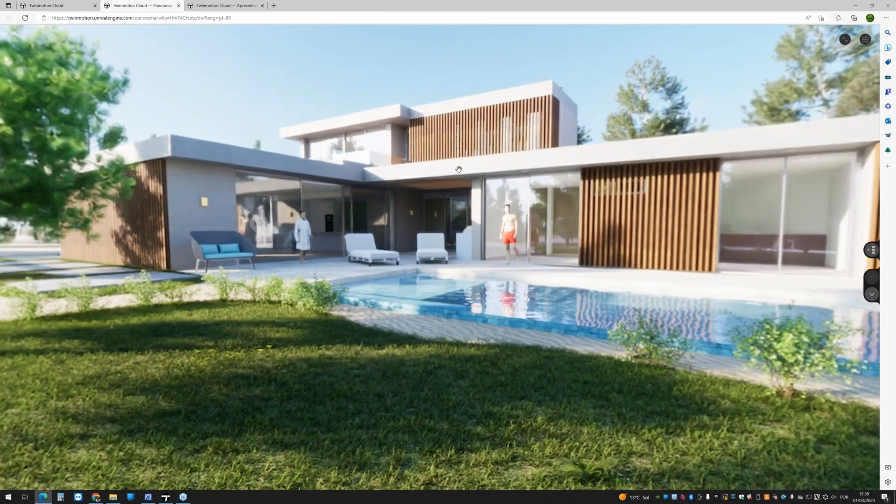
pyautogui.scroll(-1, 459, 170)
pyautogui.moveTo(451, 182); pyautogui.dragTo(405, 194)
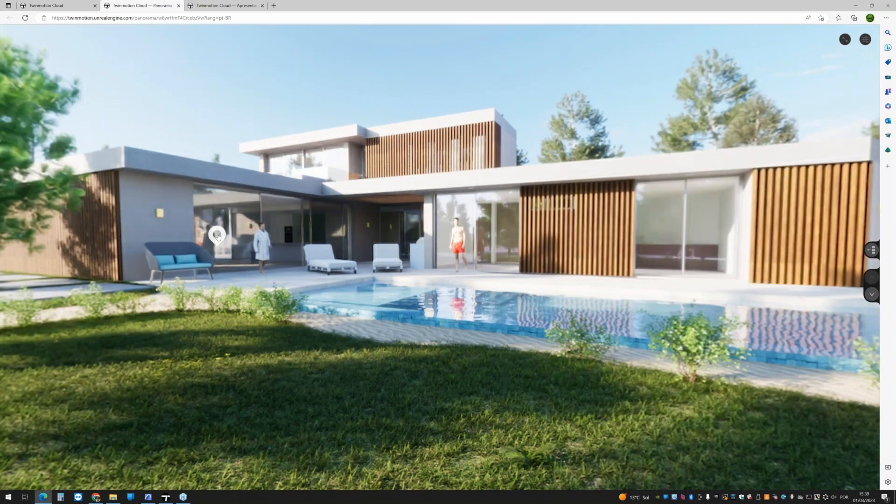
pyautogui.click(217, 235)
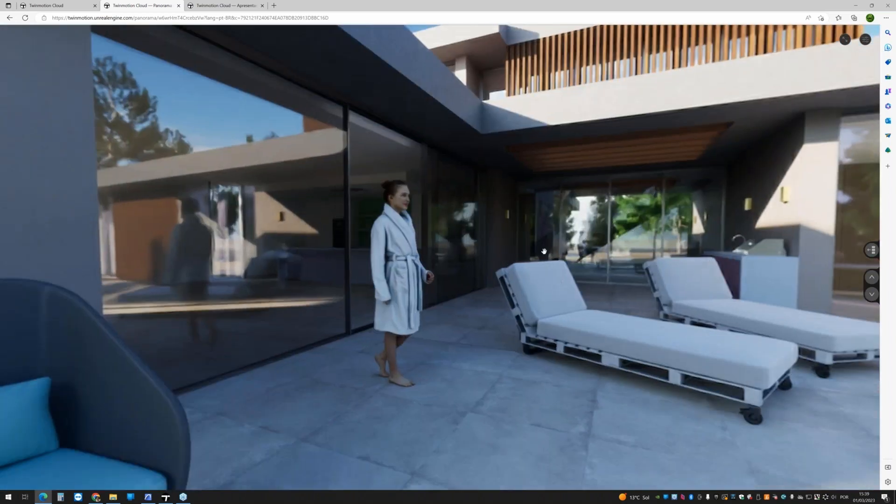
pyautogui.moveTo(544, 252); pyautogui.dragTo(294, 233)
# - Show the panorama thumbnails, view the third panorama at the far end of the pool, and teleport back to the terrace viewpoint
pyautogui.click(871, 249)
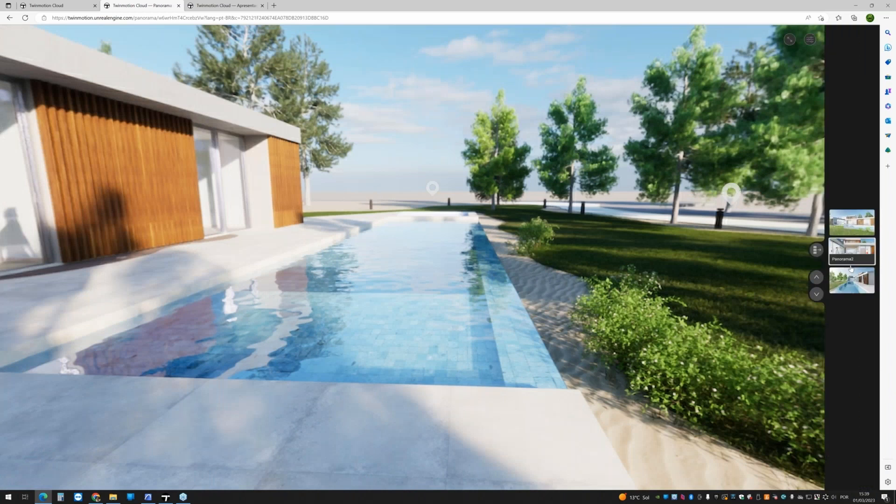
pyautogui.click(851, 268)
pyautogui.click(854, 280)
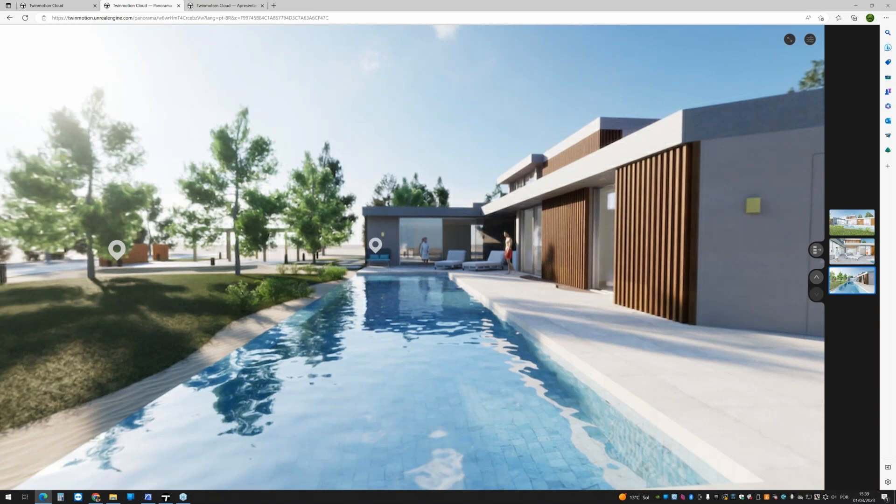
pyautogui.moveTo(438, 219); pyautogui.dragTo(412, 189)
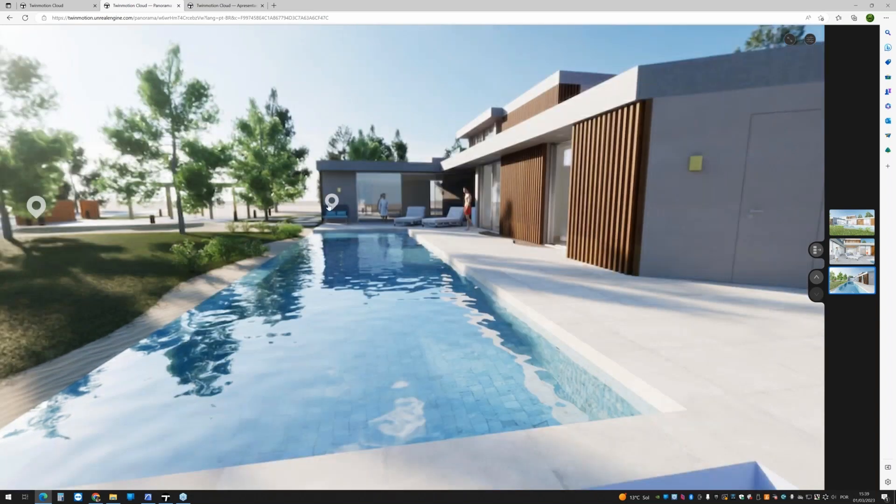
pyautogui.click(331, 203)
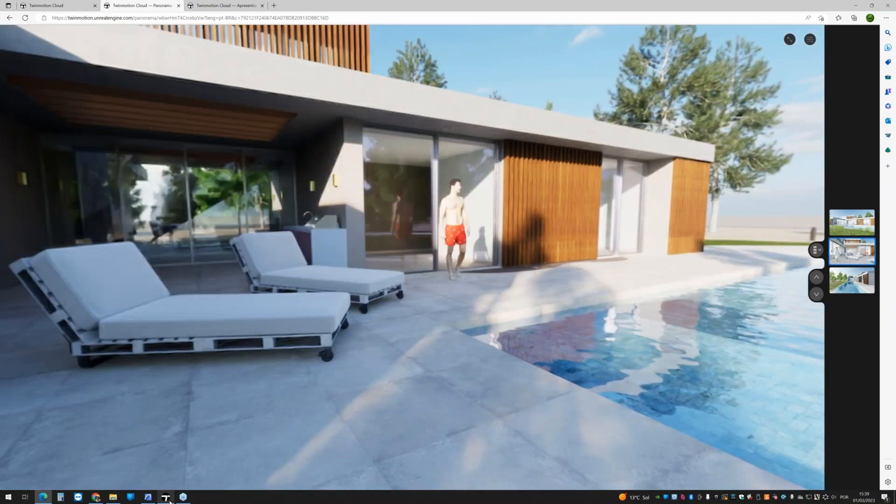
# - Switch to Twinmotion and close the finished cloud upload dialog
pyautogui.click(170, 502)
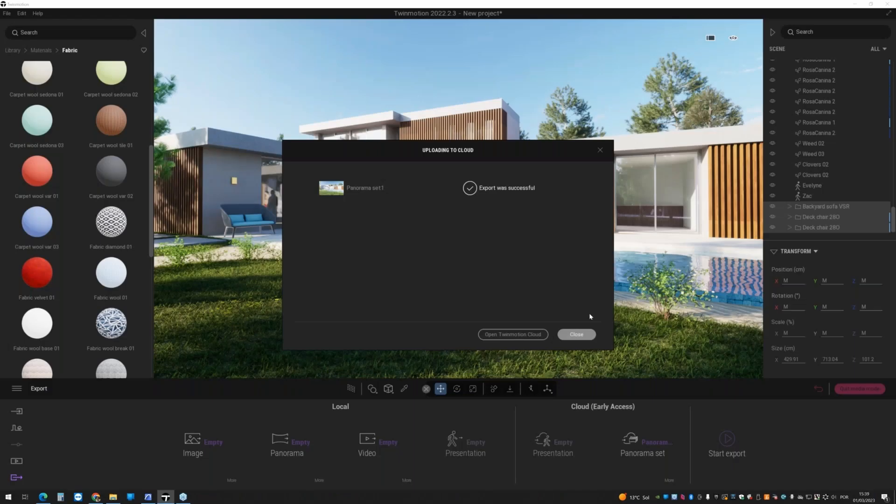
pyautogui.click(576, 335)
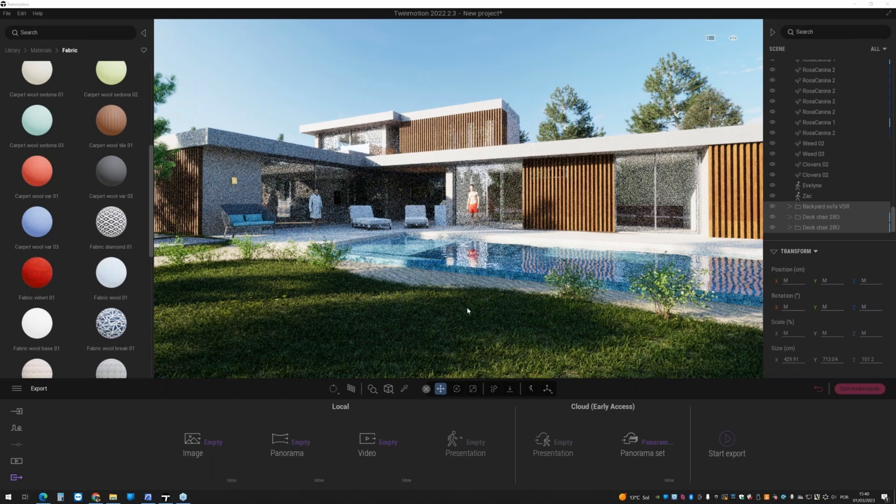
# - Check the GPU 0 performance graphs in the system Task Manager, minimize it, and turn off the path tracer in the viewport
pyautogui.rightClick(521, 500)
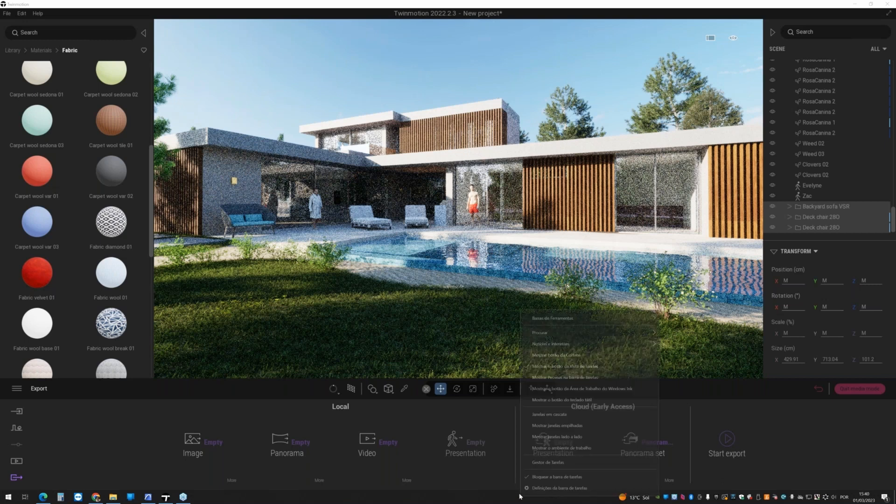
pyautogui.click(556, 466)
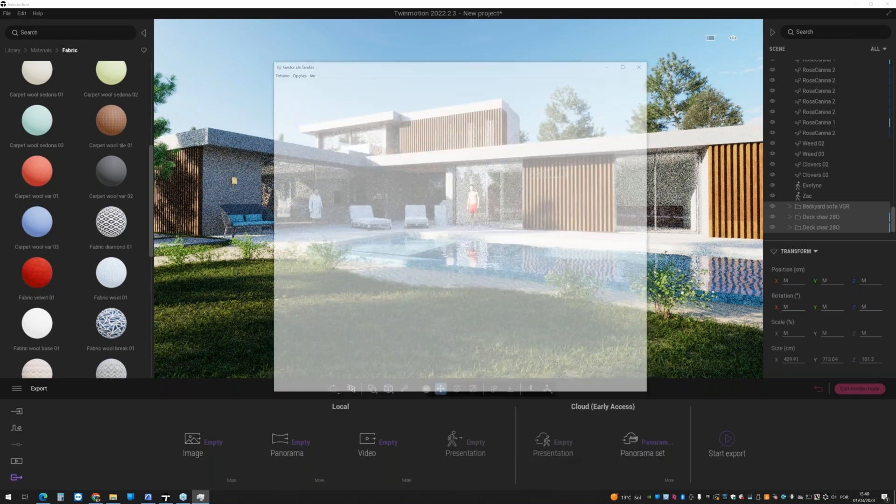
pyautogui.click(306, 81)
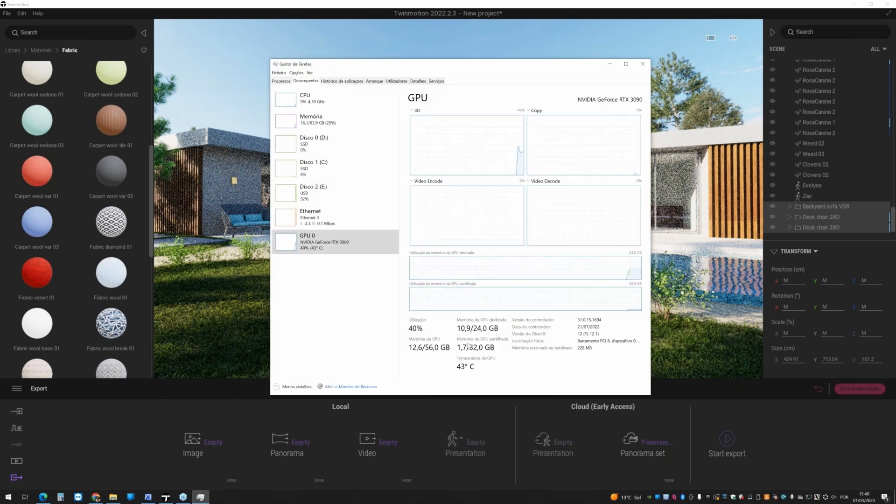
pyautogui.click(330, 246)
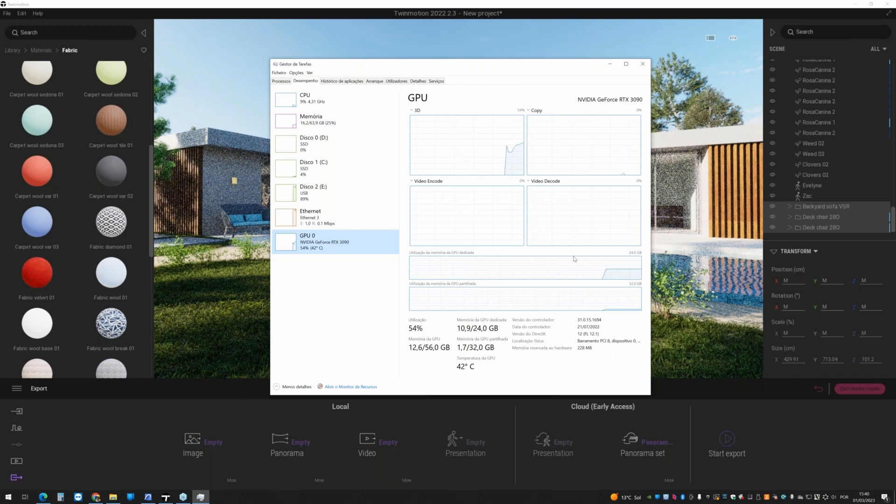
pyautogui.click(613, 66)
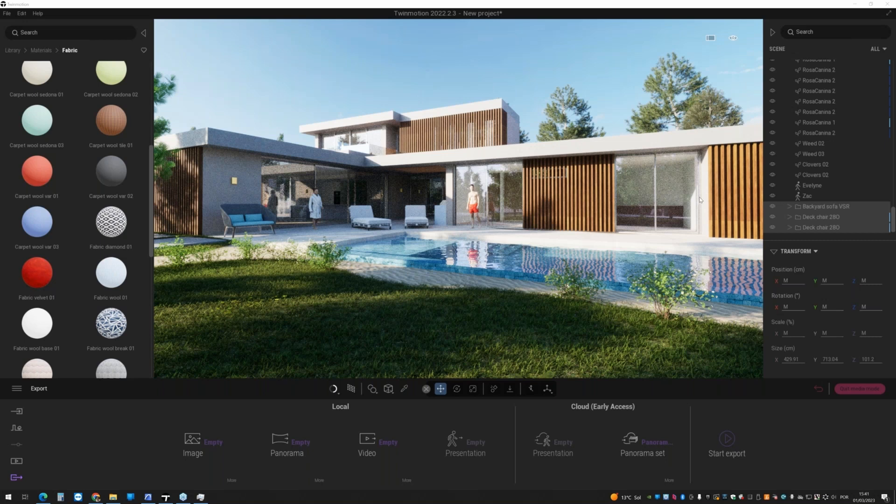
pyautogui.click(327, 332)
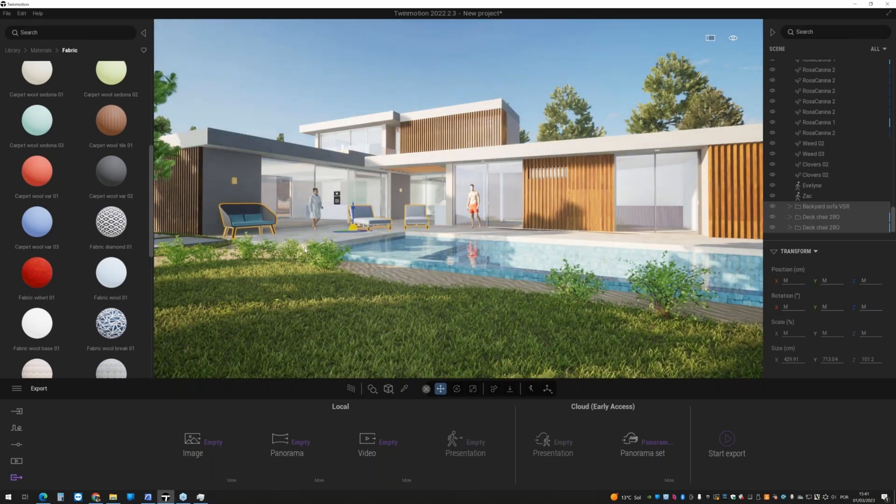
# - Switch to Archicad and narrow the terrace sliding door beside the slatted wall to about 1.58 m wide
pyautogui.click(148, 497)
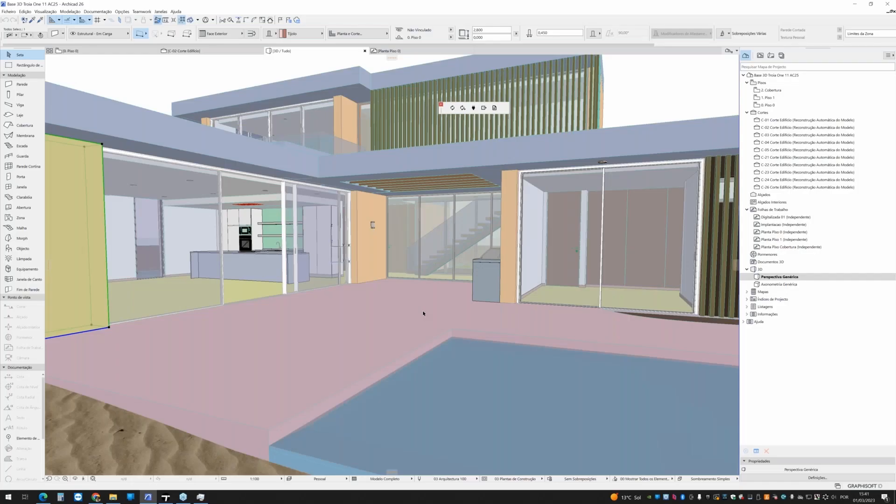
pyautogui.scroll(-4, 424, 312)
pyautogui.moveTo(382, 348); pyautogui.dragTo(405, 318, button='middle')
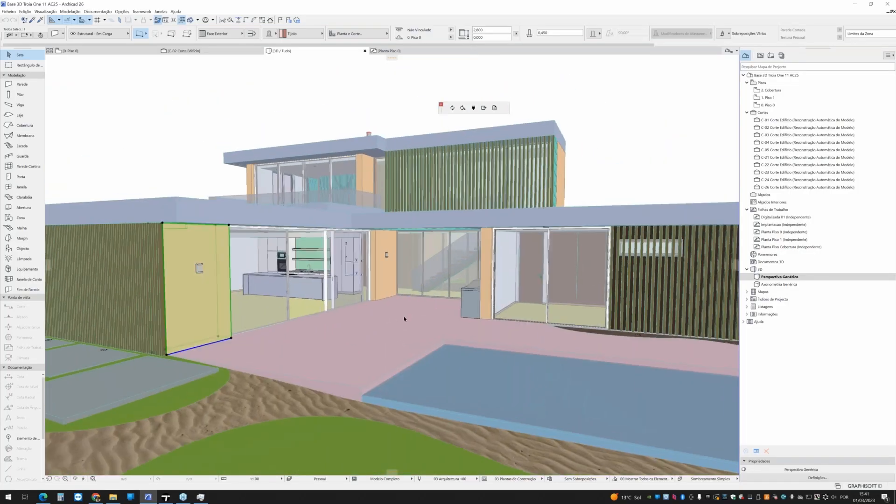
pyautogui.moveTo(551, 325); pyautogui.dragTo(460, 325, button='middle')
pyautogui.scroll(2, 434, 290)
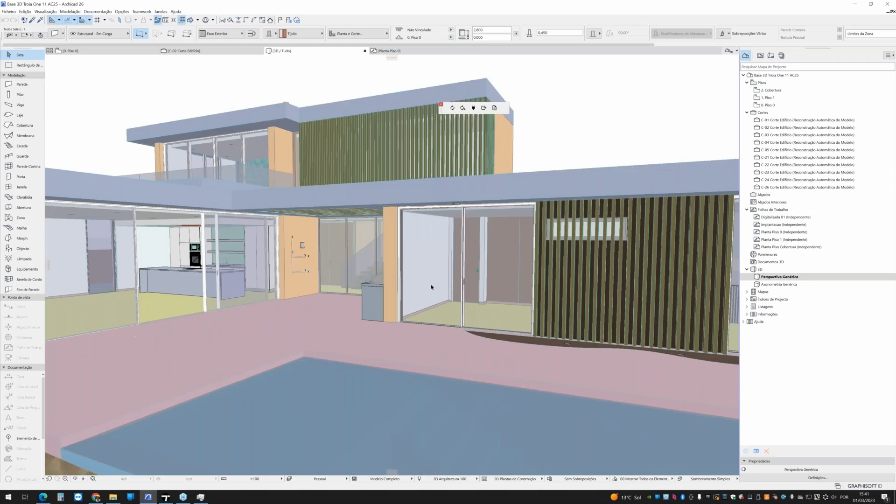
pyautogui.press('space')
pyautogui.click(405, 323)
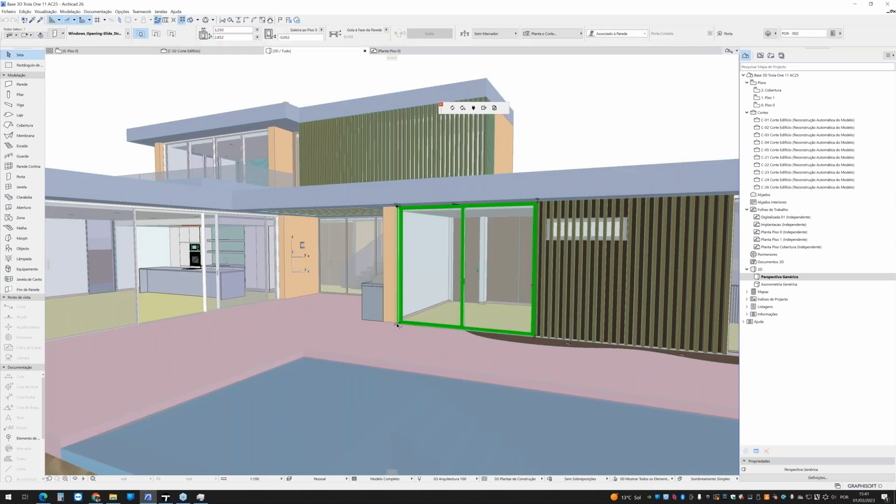
pyautogui.click(405, 323)
pyautogui.click(429, 358)
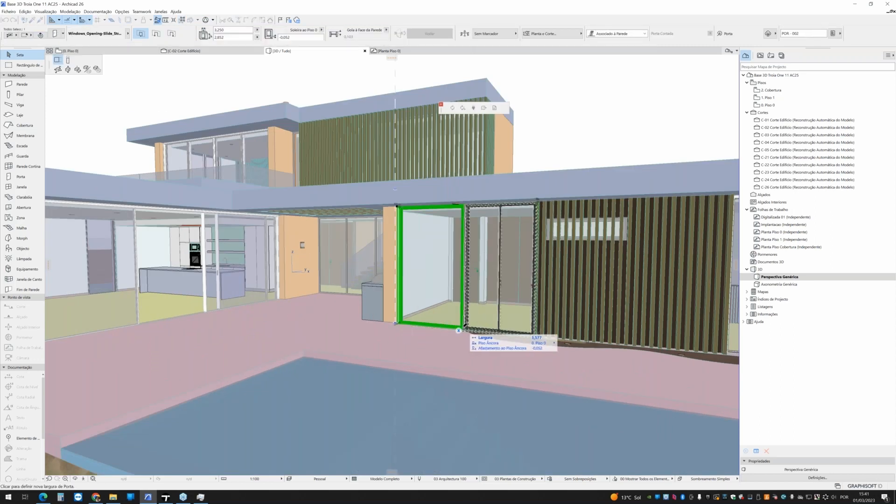
pyautogui.click(462, 330)
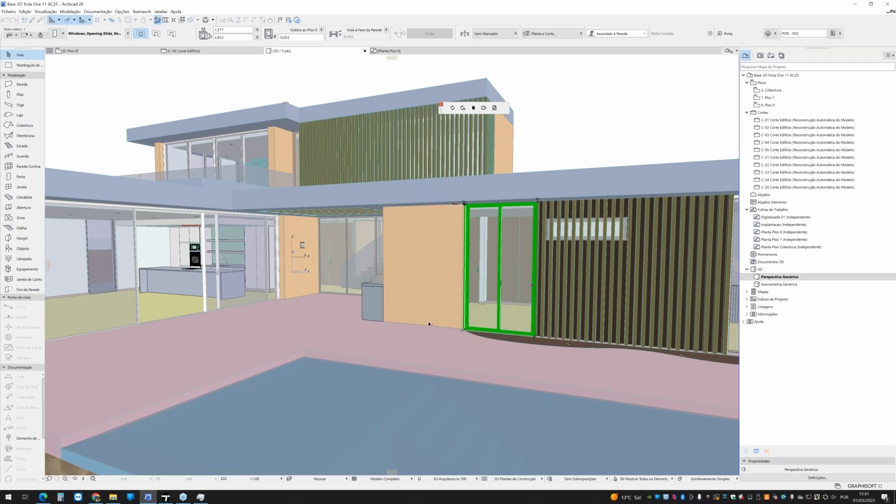
pyautogui.scroll(-1, 428, 322)
pyautogui.moveTo(428, 321); pyautogui.dragTo(460, 311, button='middle')
pyautogui.press('Escape')
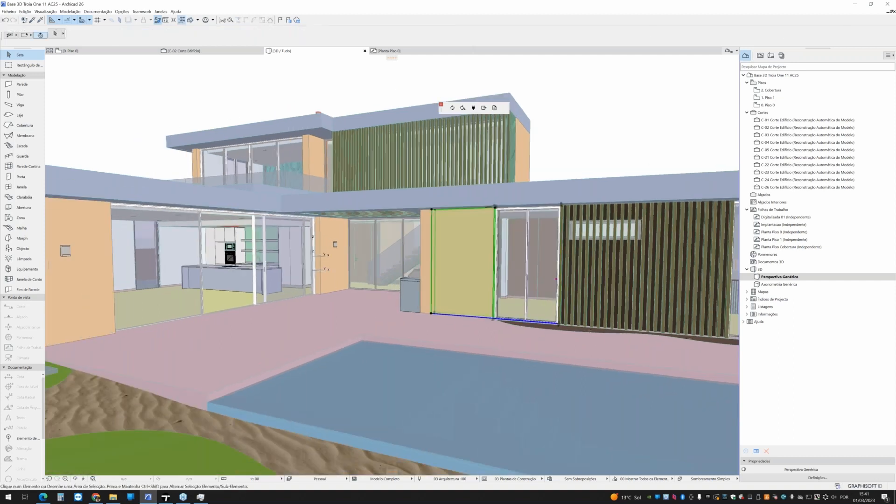
# - Draw a straight wall across the terrace from in front of the kitchen glazing to the near corner of the pool
pyautogui.press('w')
pyautogui.press('Escape')
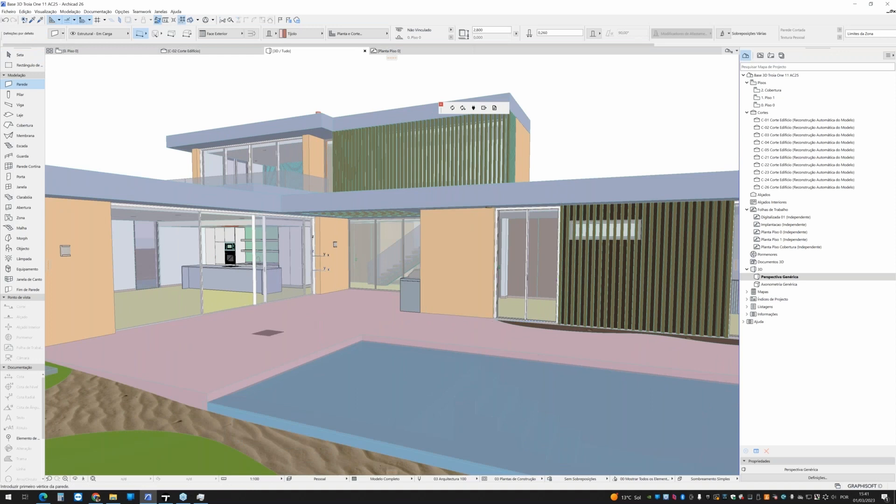
pyautogui.press('Escape')
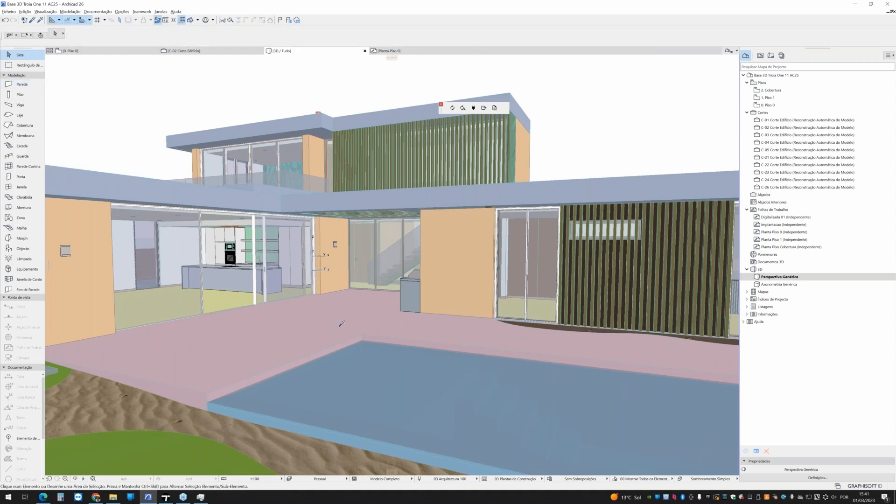
pyautogui.press('w')
pyautogui.click(243, 332)
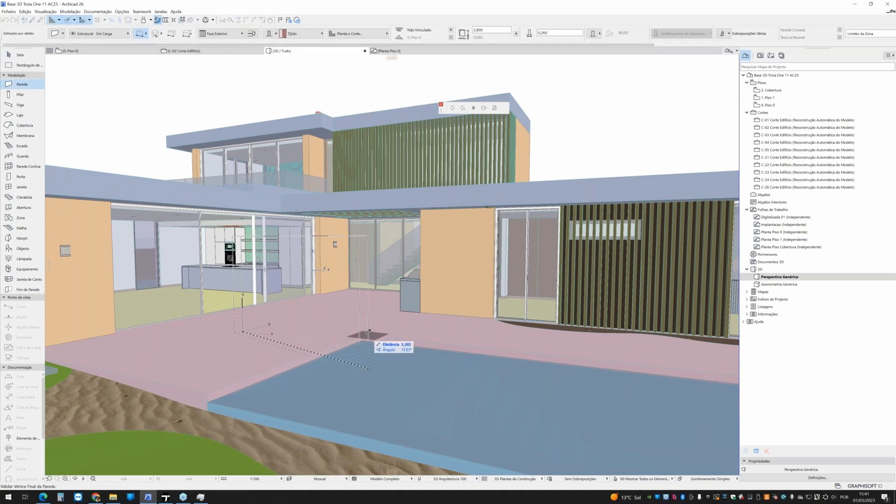
pyautogui.click(362, 362)
pyautogui.press('Escape')
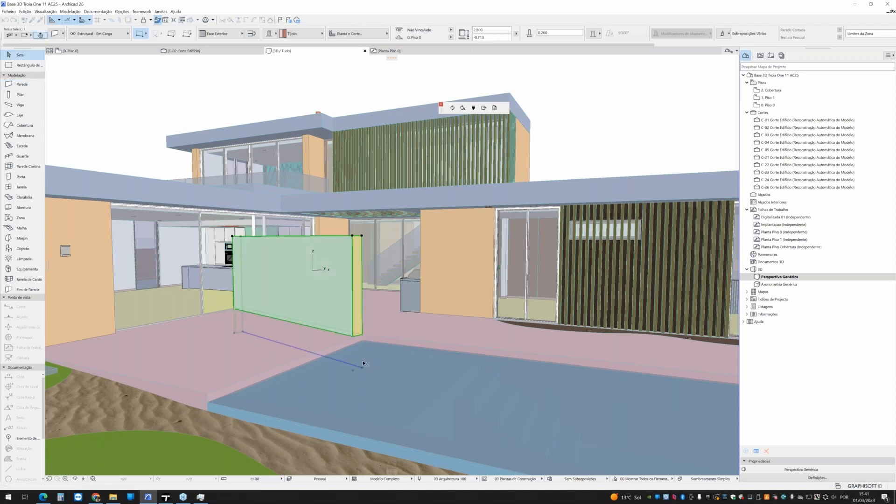
# - Raise the new terrace wall to the floor level and reduce its height to about 0.85 m
pyautogui.click(363, 361)
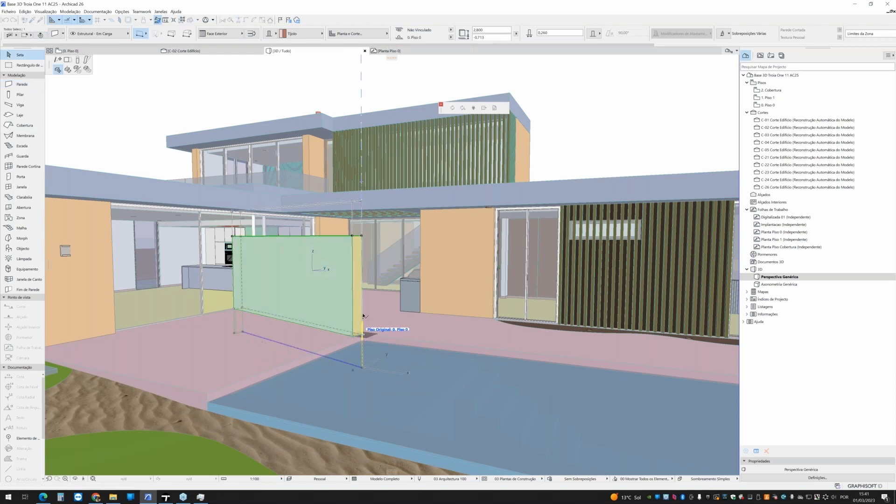
pyautogui.click(362, 334)
pyautogui.click(362, 202)
pyautogui.click(403, 235)
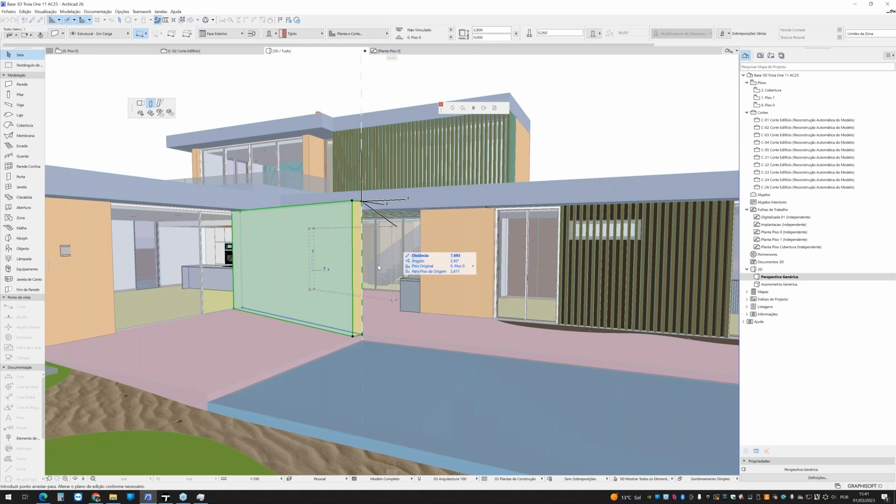
pyautogui.click(359, 299)
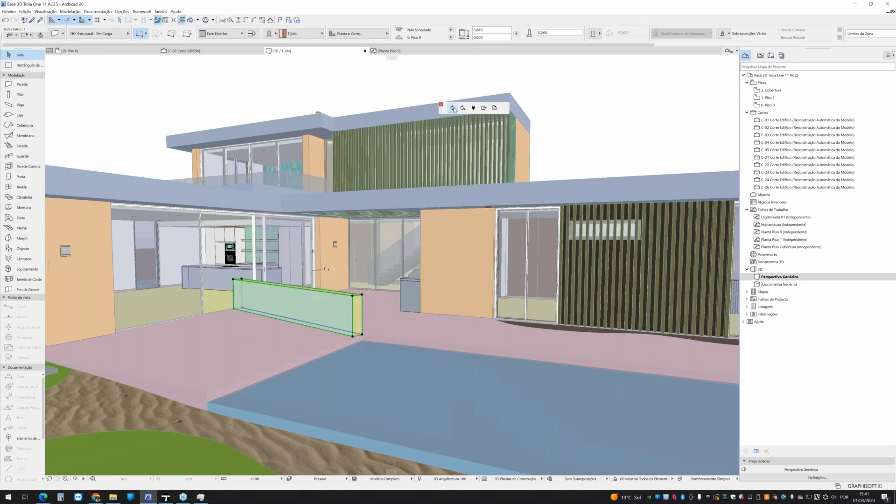
# - Switch to Twinmotion and move the whole deck chair overlapping the low wall clear of it, to about X 951, Y 1529 cm
pyautogui.click(166, 497)
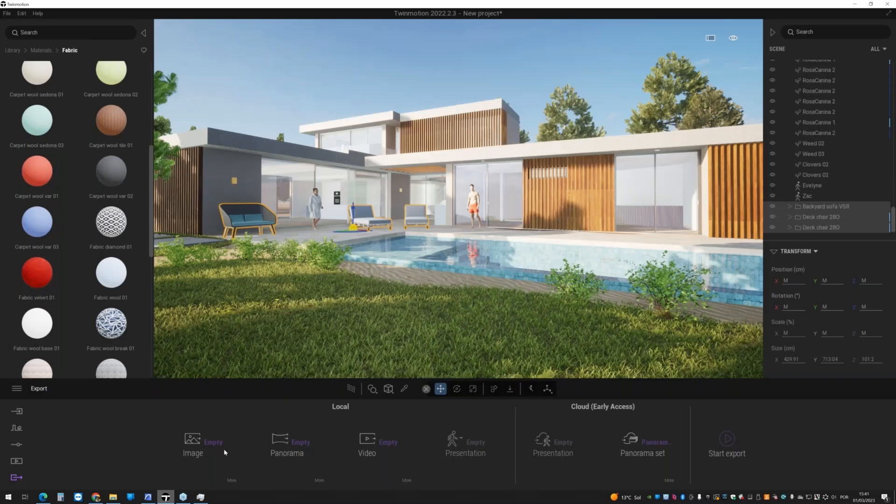
pyautogui.moveTo(406, 252); pyautogui.dragTo(382, 287, button='middle')
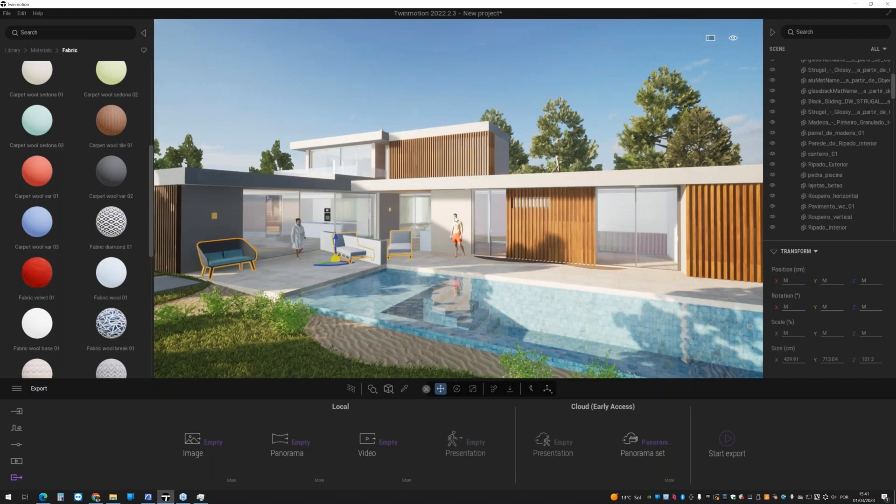
pyautogui.scroll(6, 381, 287)
pyautogui.click(275, 303)
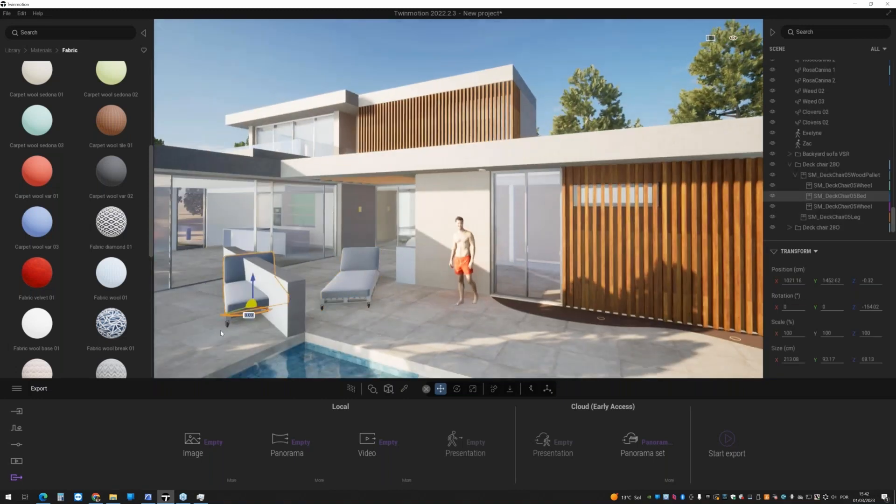
pyautogui.click(822, 165)
pyautogui.moveTo(245, 311); pyautogui.dragTo(176, 321)
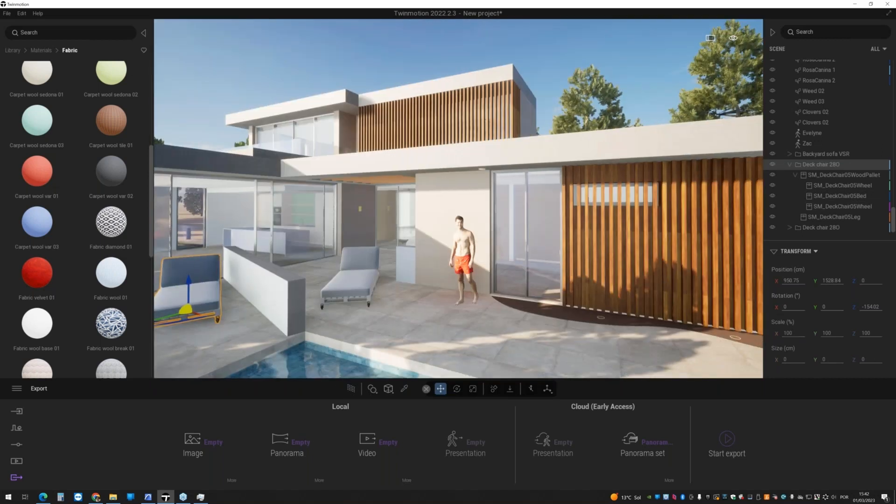
pyautogui.moveTo(378, 314); pyautogui.dragTo(386, 296, button='middle')
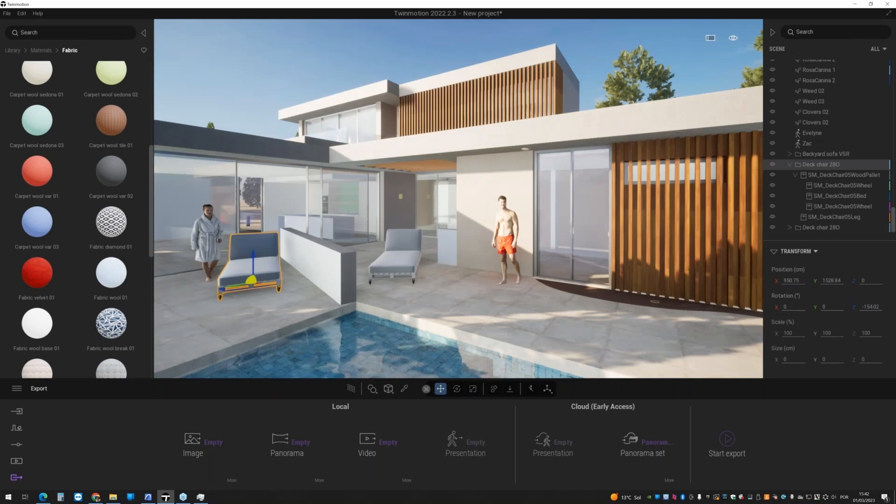
pyautogui.moveTo(459, 261); pyautogui.dragTo(424, 248, button='middle')
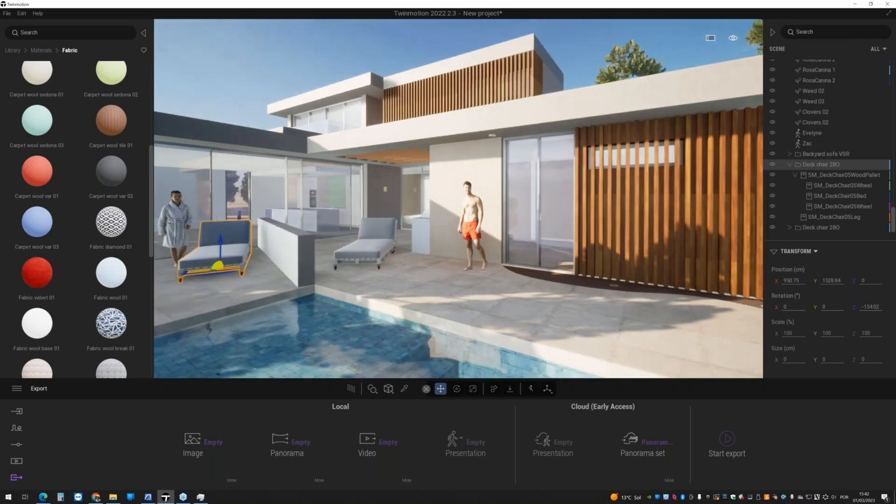
pyautogui.moveTo(708, 291); pyautogui.dragTo(691, 293, button='middle')
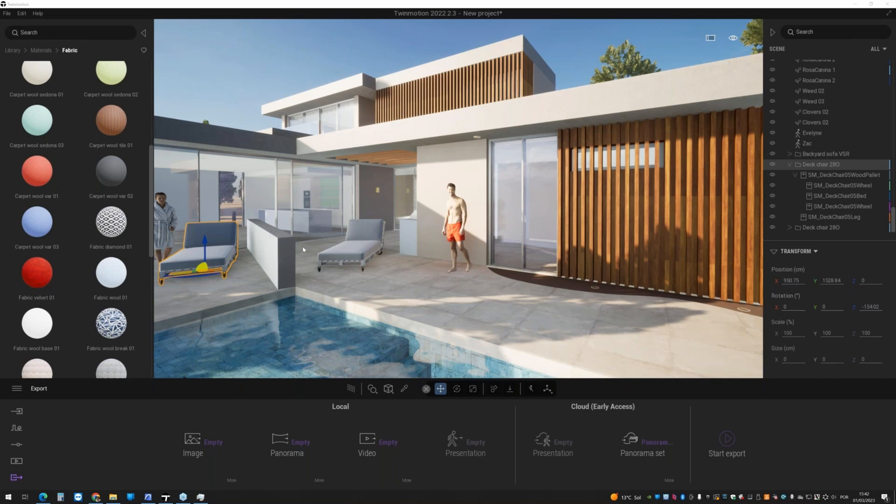
# - Switch back to Archicad, delete the low terrace wall, and return to Twinmotion
pyautogui.click(166, 497)
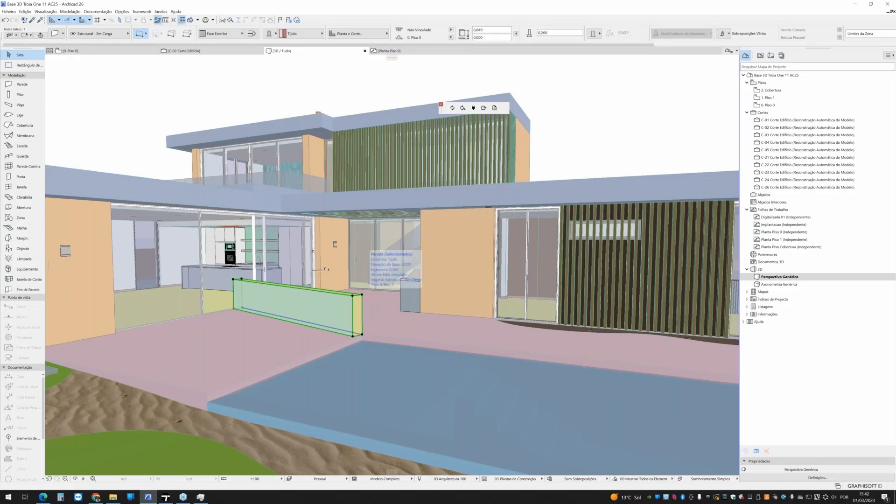
pyautogui.press('Delete')
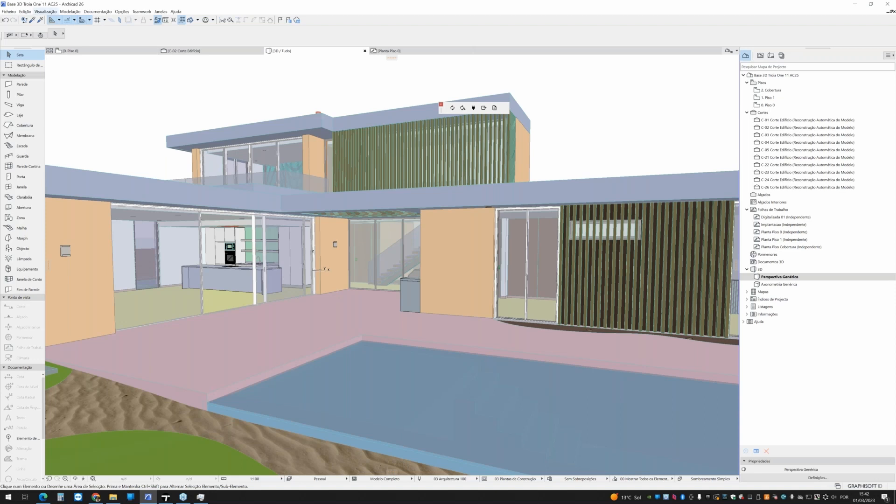
pyautogui.click(166, 497)
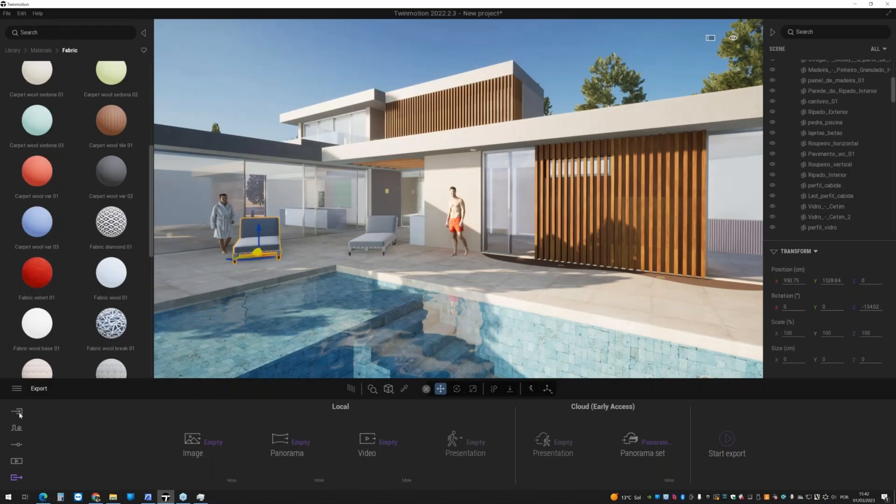
# - Show the options of the imported Archicad model, review the reset and reimport choices, and choose Direct Link Settings
pyautogui.click(17, 412)
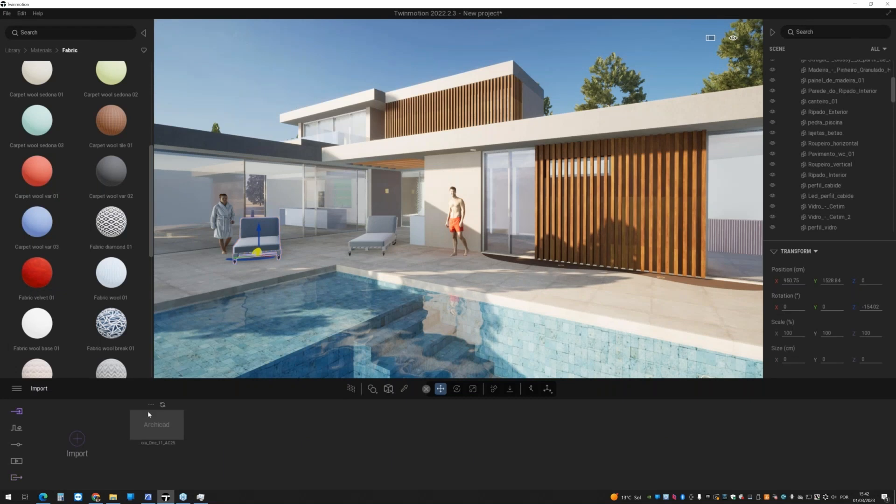
pyautogui.click(151, 406)
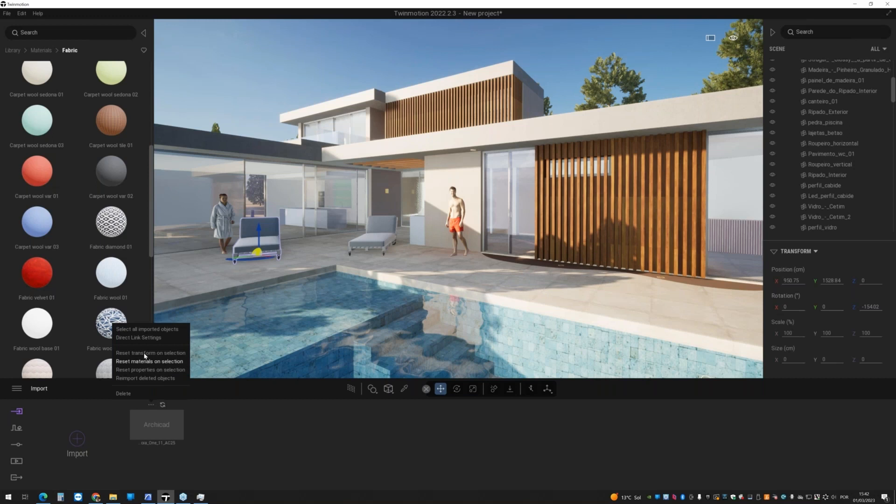
pyautogui.click(145, 338)
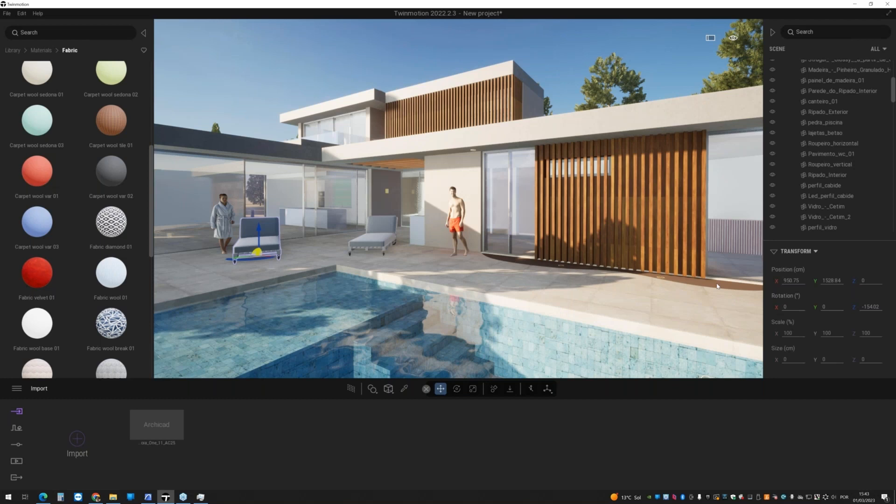
# - Deselect the deck chair and view the whole pool and terrace from farther back
pyautogui.scroll(-3, 374, 250)
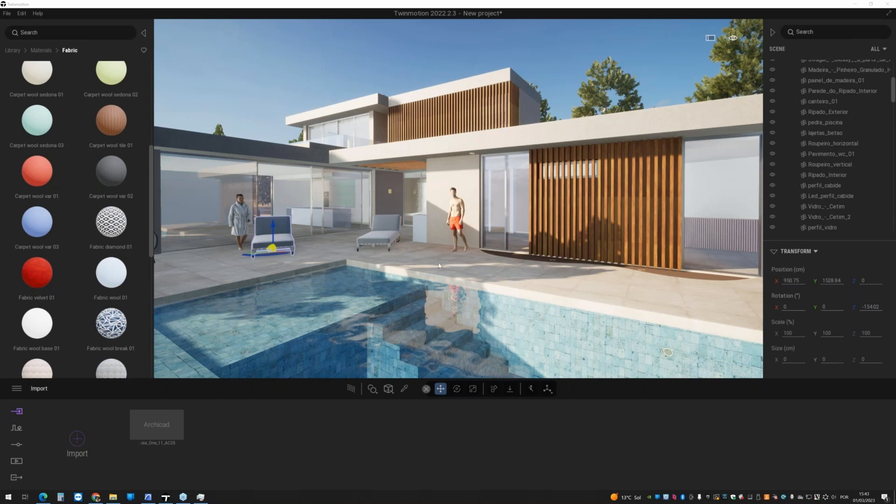
pyautogui.click(300, 66)
pyautogui.scroll(-4, 443, 247)
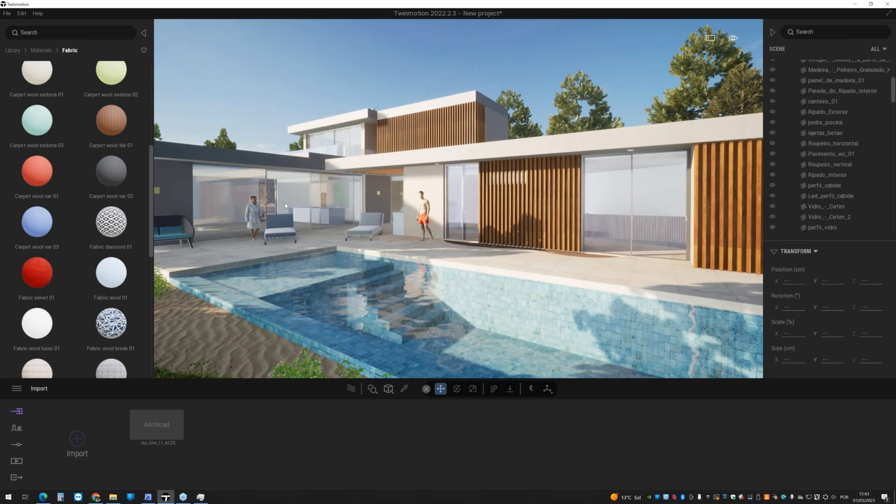
pyautogui.scroll(3, 341, 230)
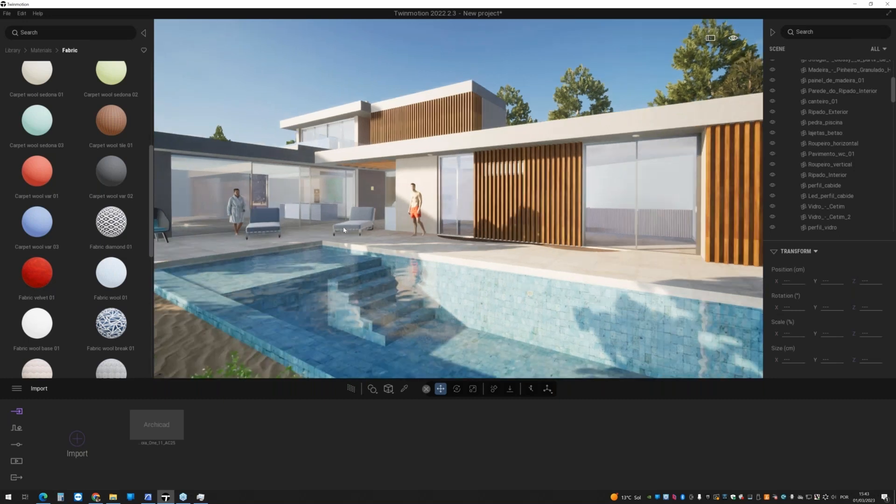
pyautogui.scroll(1, 343, 230)
pyautogui.moveTo(344, 230); pyautogui.dragTo(330, 230, button='right')
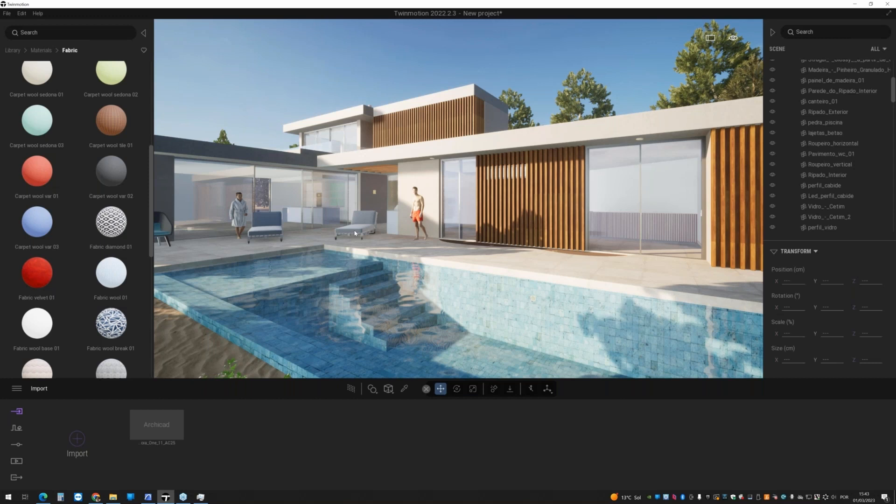
pyautogui.scroll(-2, 353, 233)
pyautogui.scroll(-3, 352, 233)
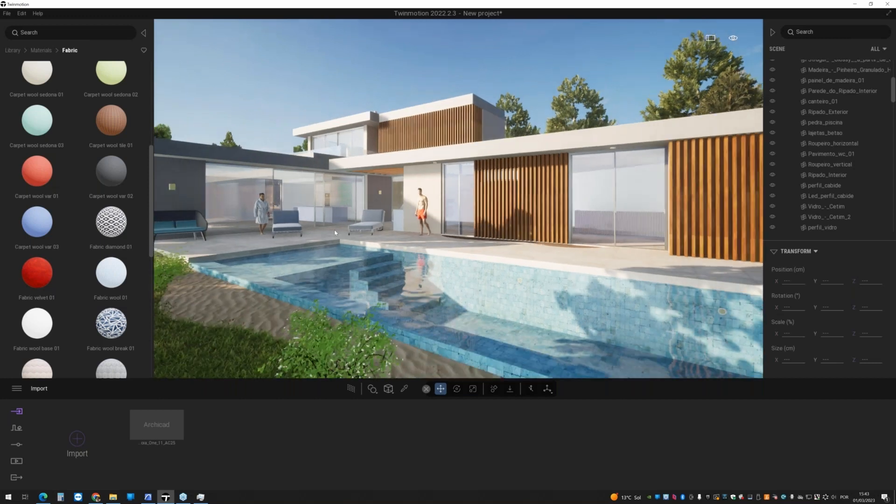
pyautogui.scroll(-2, 329, 231)
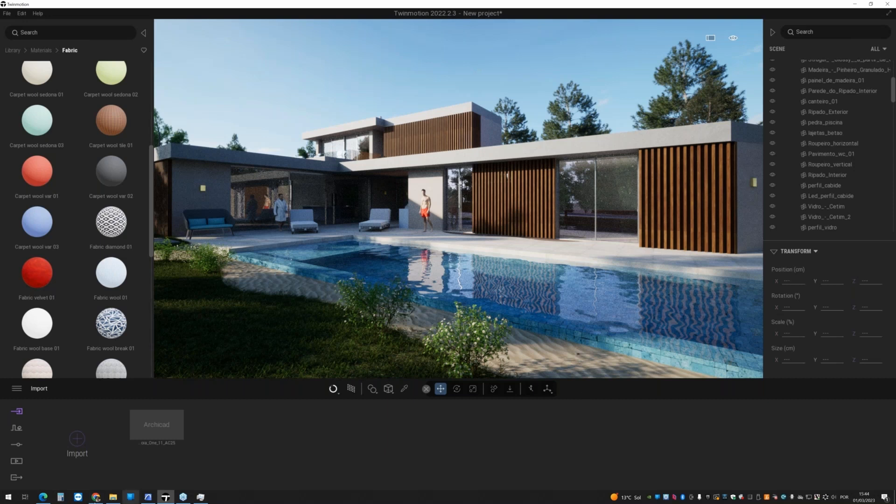
# - Switch to Chrome, show the Curso Twinmotion page from its beginning with the Formação course list, and open the Contactos page
pyautogui.moveTo(96, 497)
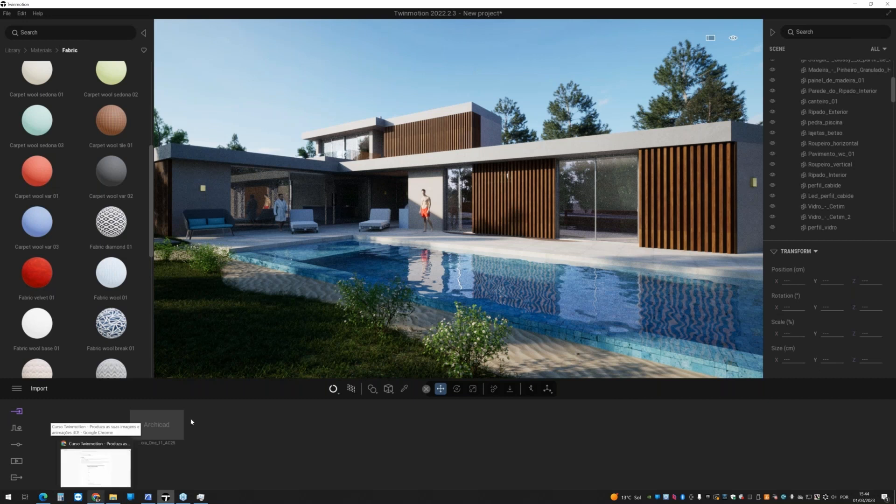
pyautogui.click(96, 464)
pyautogui.scroll(10, 357, 200)
pyautogui.scroll(4, 441, 161)
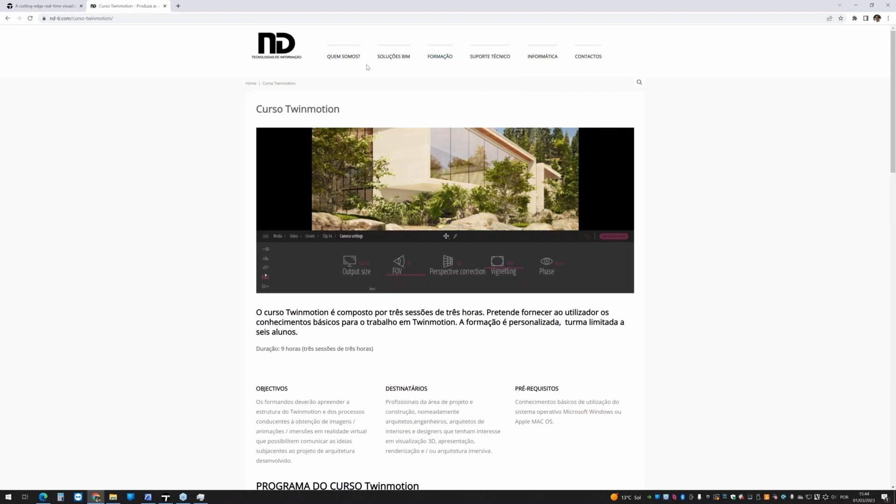
pyautogui.moveTo(446, 59)
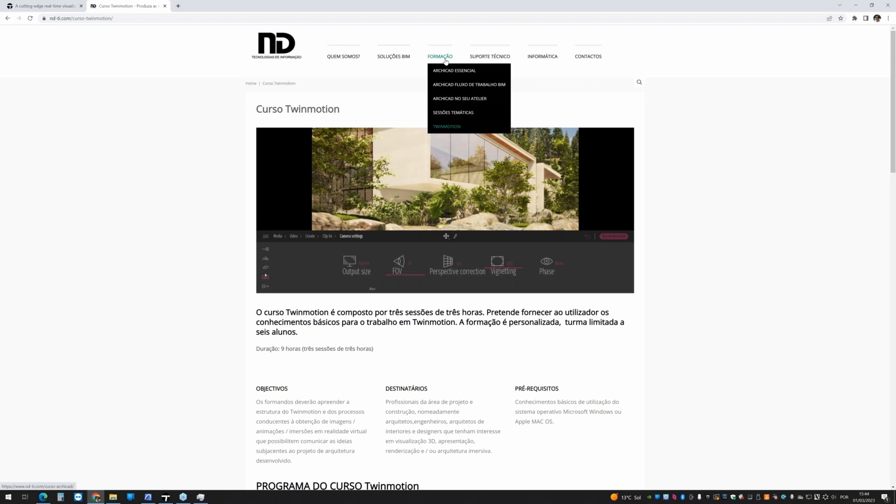
pyautogui.click(570, 59)
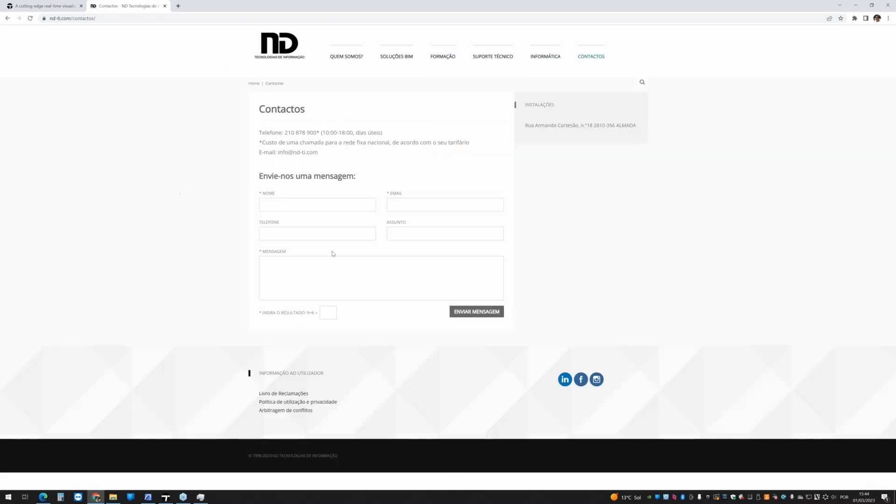
# - Close the ND Contactos page and switch back to Twinmotion
pyautogui.click(165, 6)
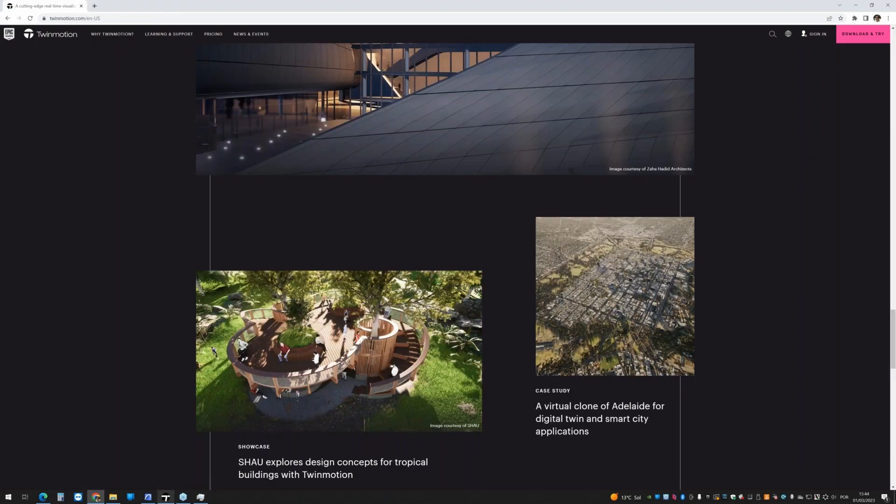
pyautogui.click(166, 497)
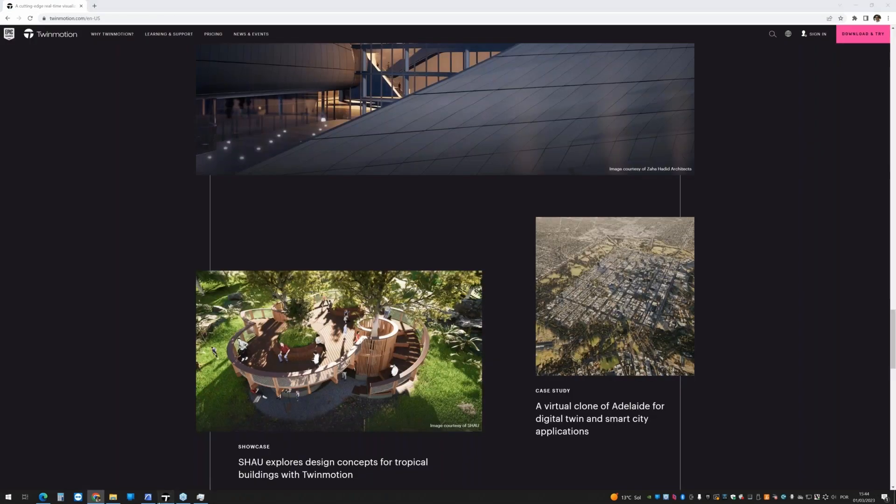